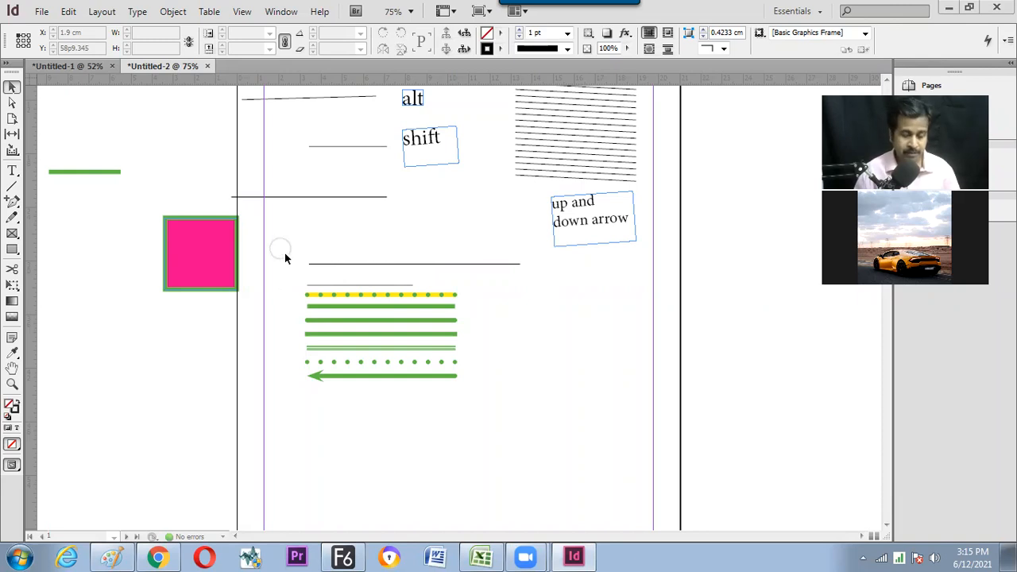
Create a new one-page Letter document with the default print preset.
key(ctrl+n)
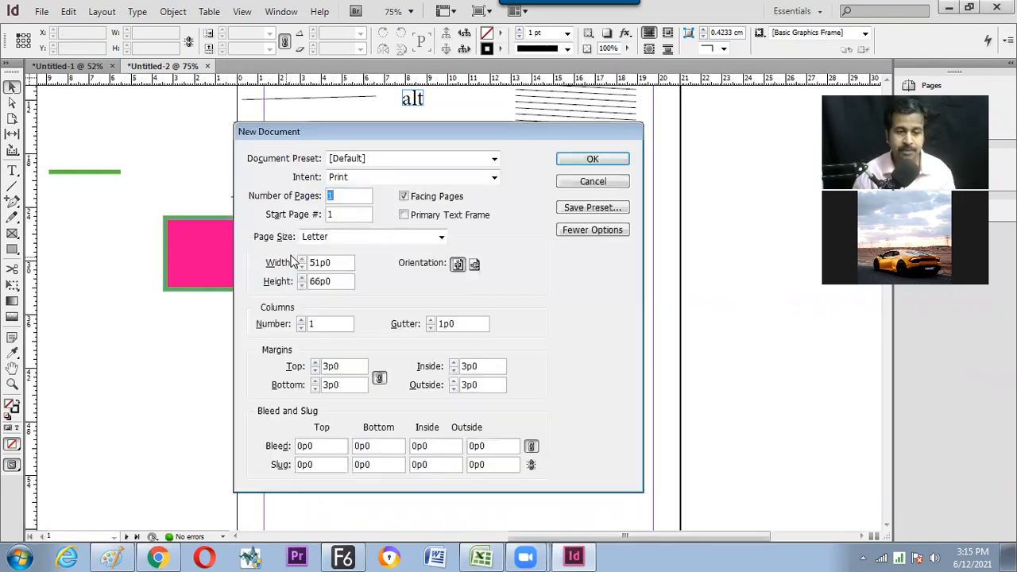
key(Return)
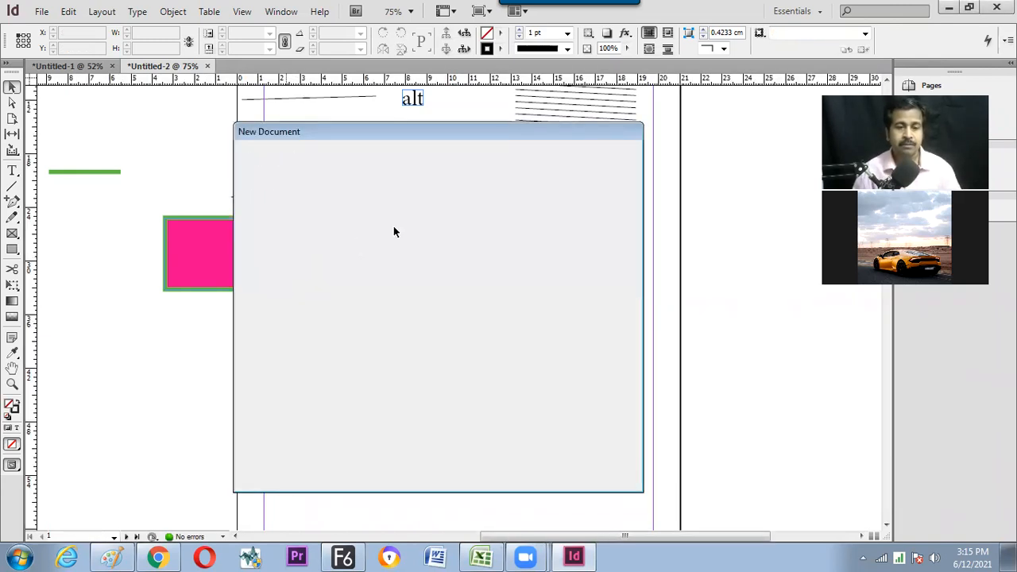
Draw a horizontal line about 18p6 long in the upper part of the page and duplicate it about 2p9 below.
click(11, 188)
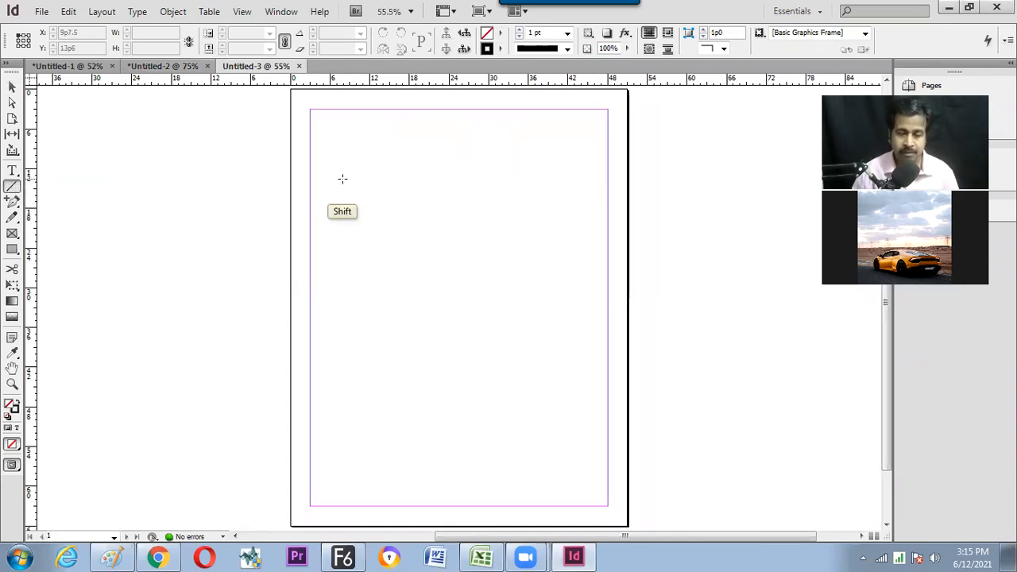
drag(341, 178, 464, 178)
key(v)
drag(422, 182, 435, 236)
Join the two parallel lines at their right-hand endpoints into one open path.
key(a)
drag(449, 155, 486, 217)
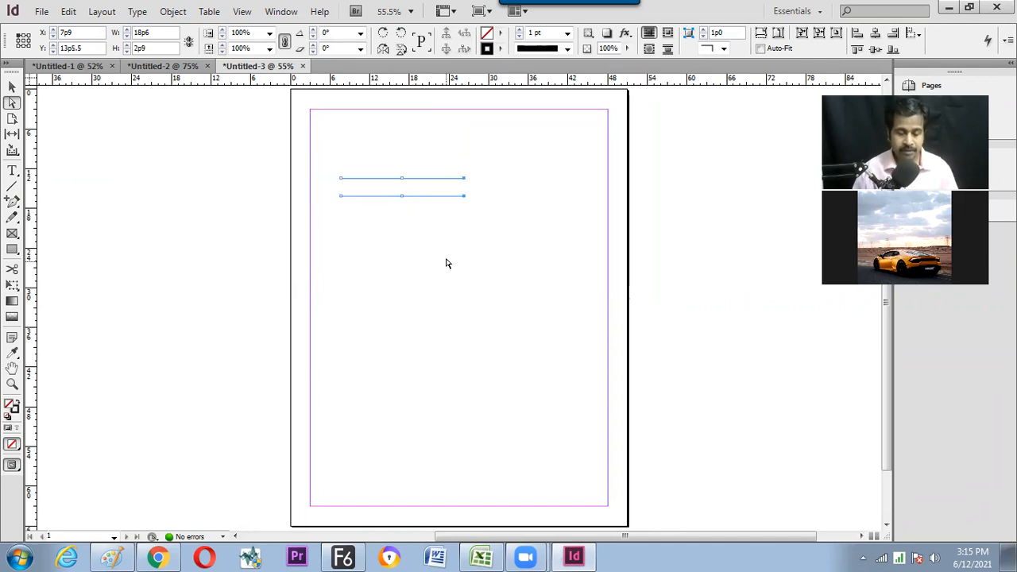
key(ctrl+equal)
key(ctrl+equal)
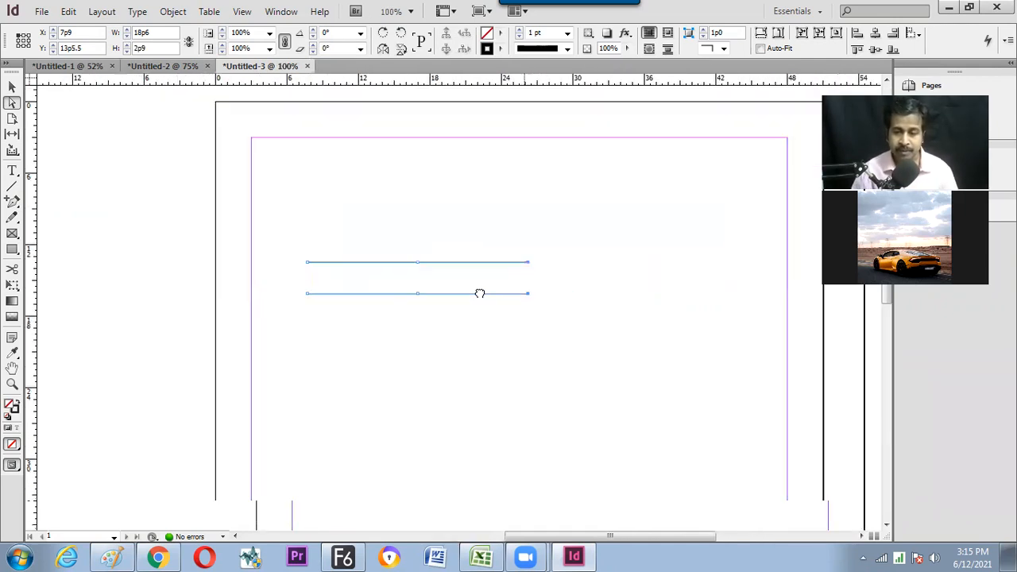
key(ctrl+equal)
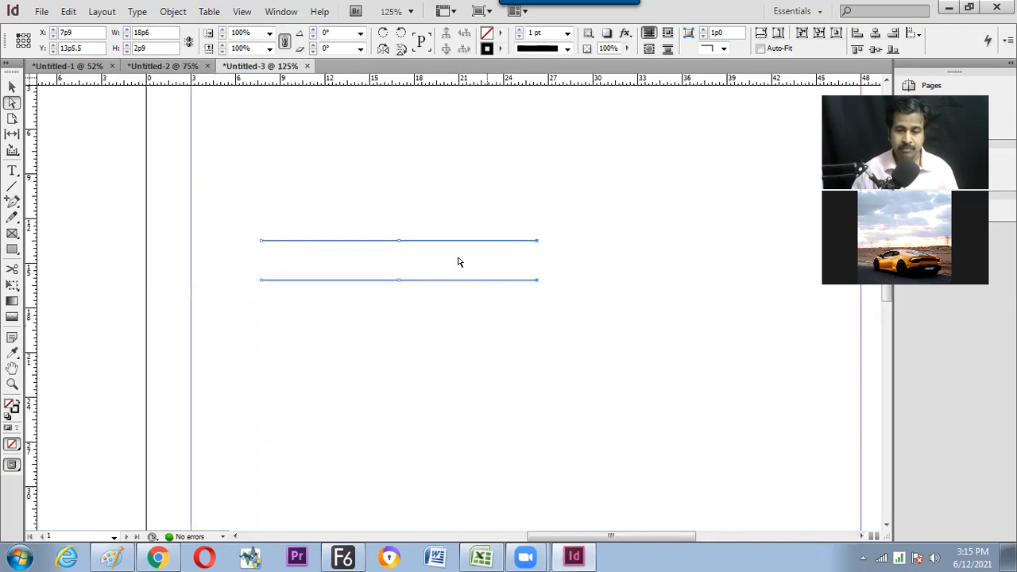
click(173, 12)
mouse_move(329, 456)
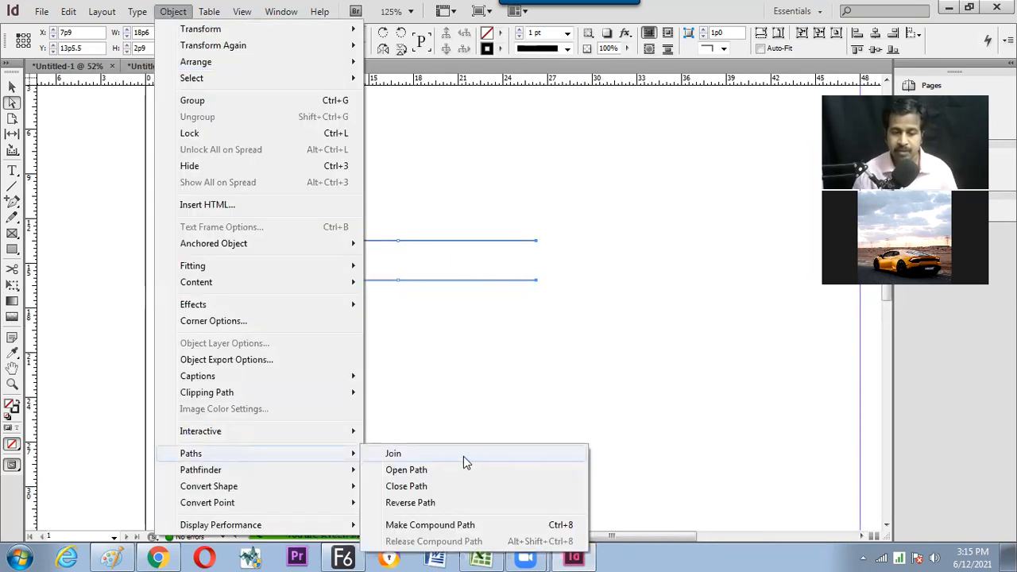
click(467, 457)
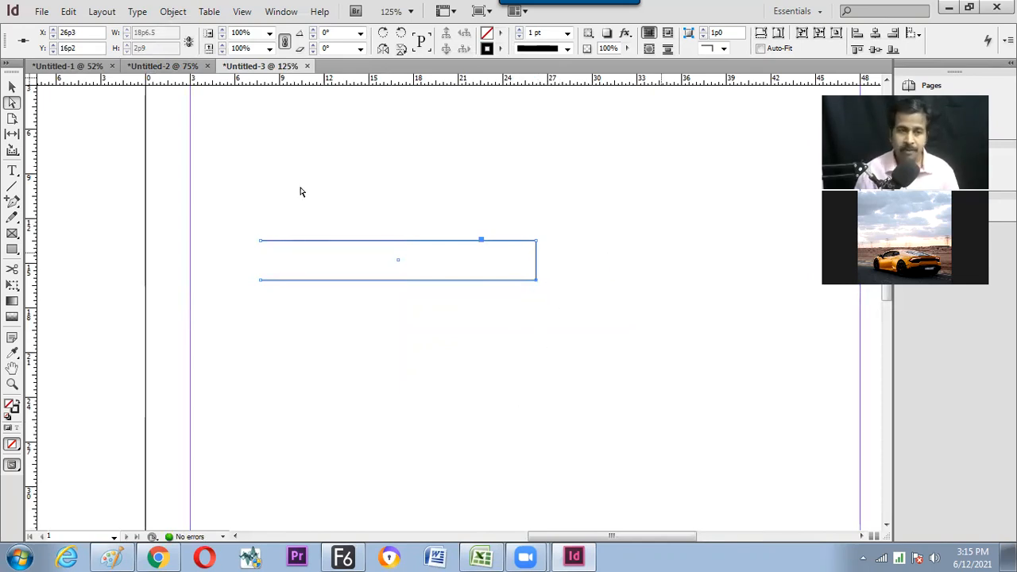
Close the joined path so it forms a complete rectangle, and deselect it.
click(172, 12)
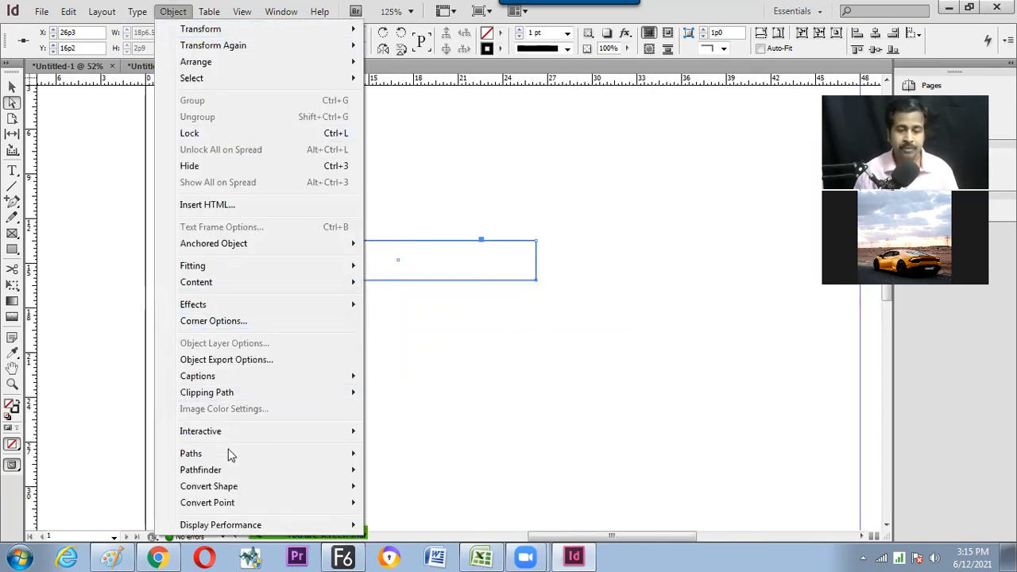
mouse_move(227, 455)
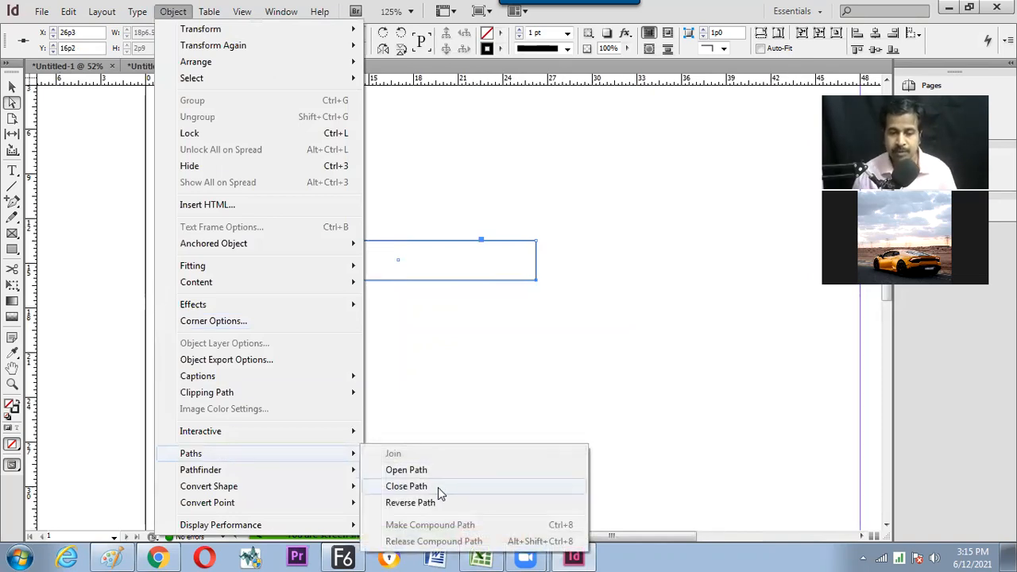
click(440, 488)
click(484, 387)
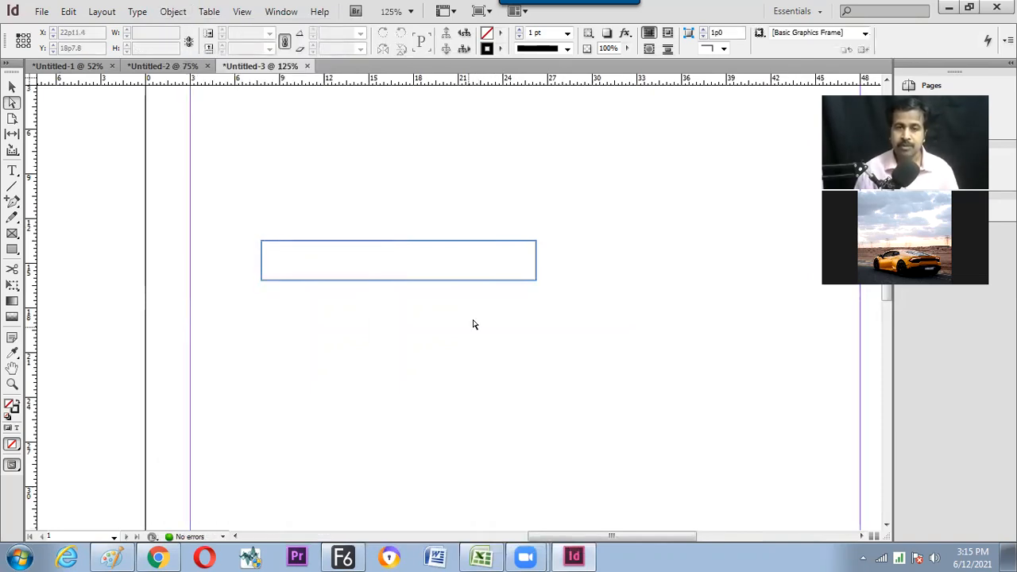
Duplicate the closed rectangle directly above the original.
key(v)
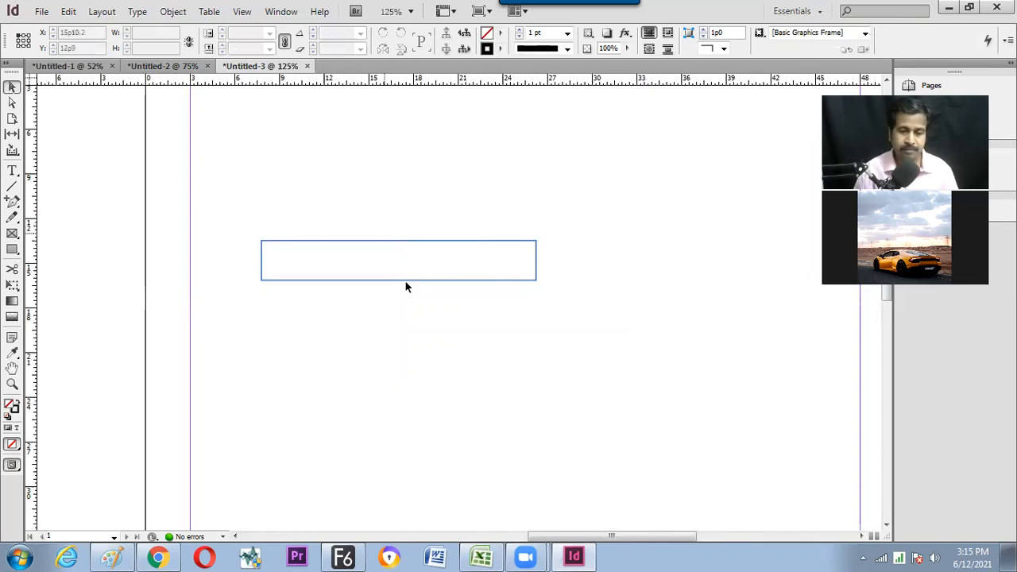
click(414, 278)
drag(422, 282, 421, 221)
click(415, 341)
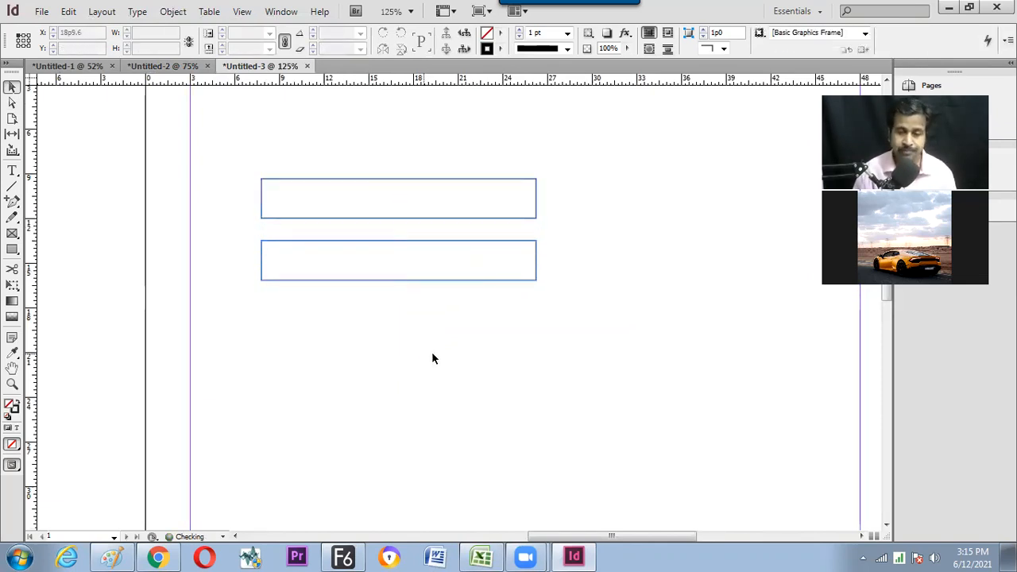
Switch the toolbox to two columns and delete the upper rectangle copy.
click(435, 217)
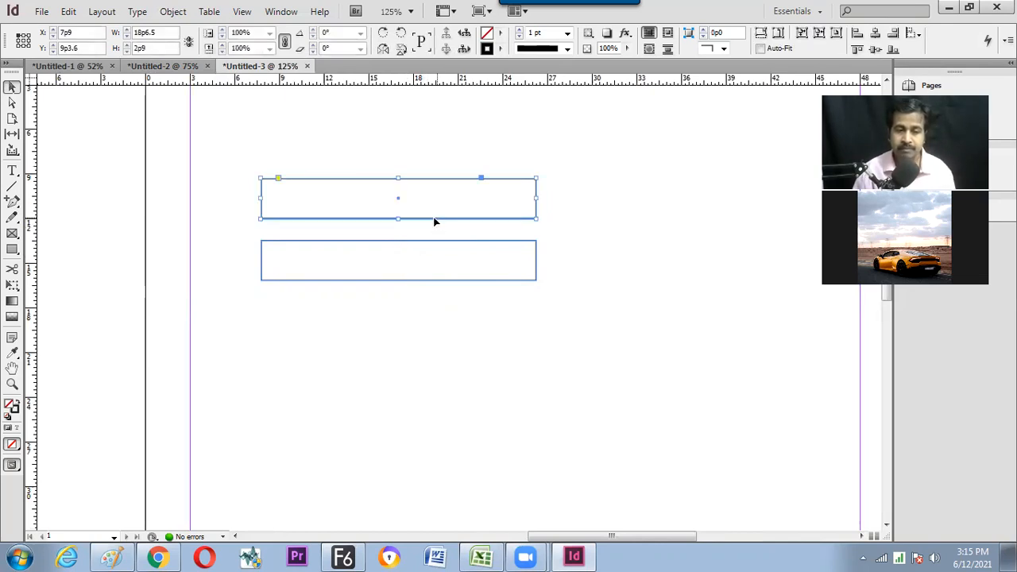
click(8, 61)
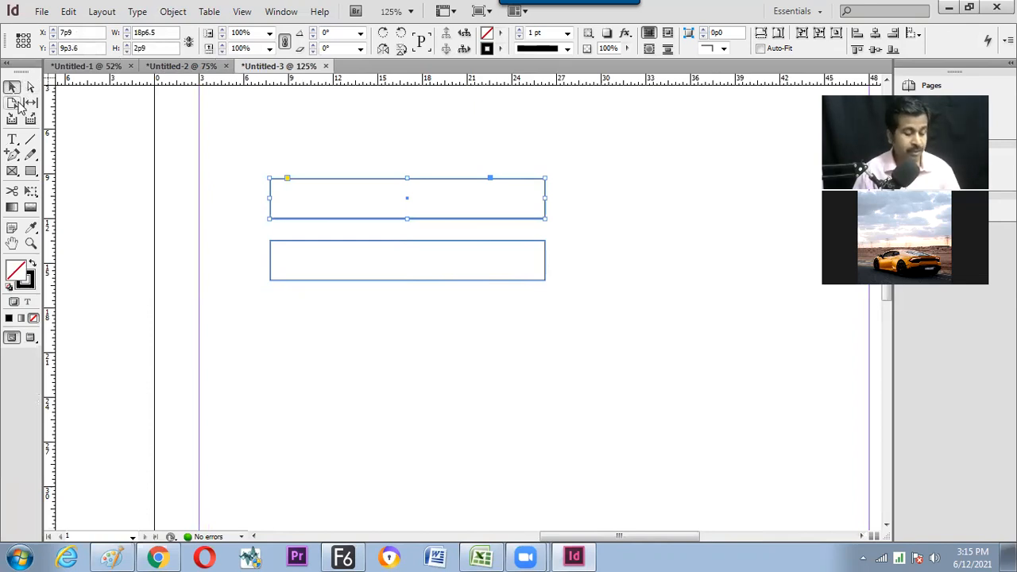
key(Delete)
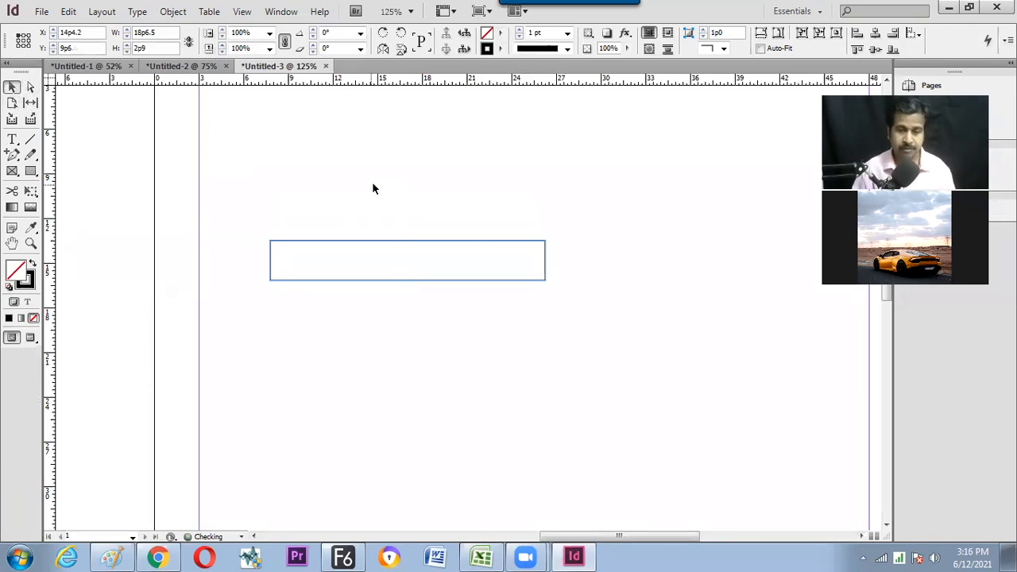
click(139, 13)
mouse_move(173, 12)
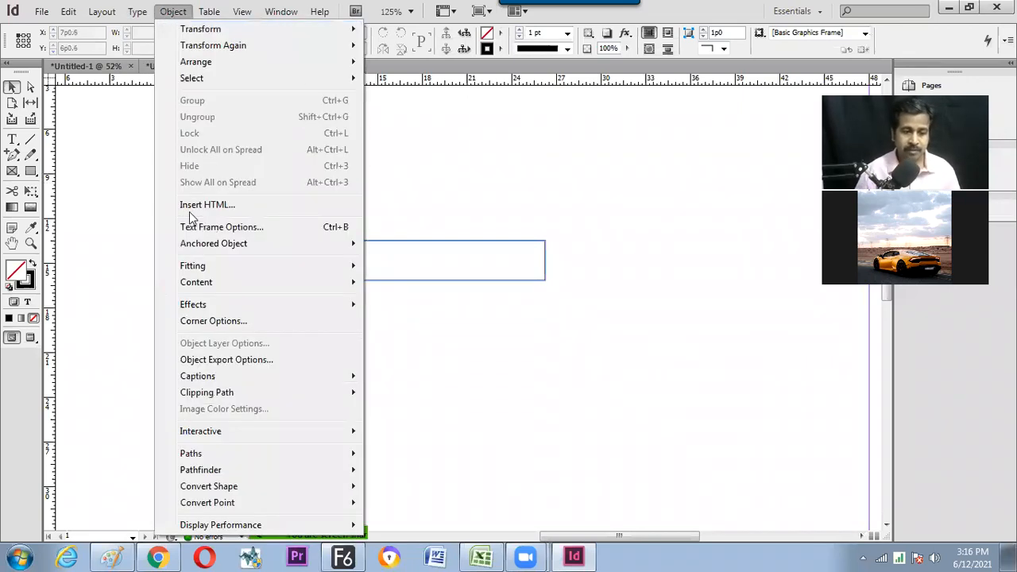
mouse_move(224, 453)
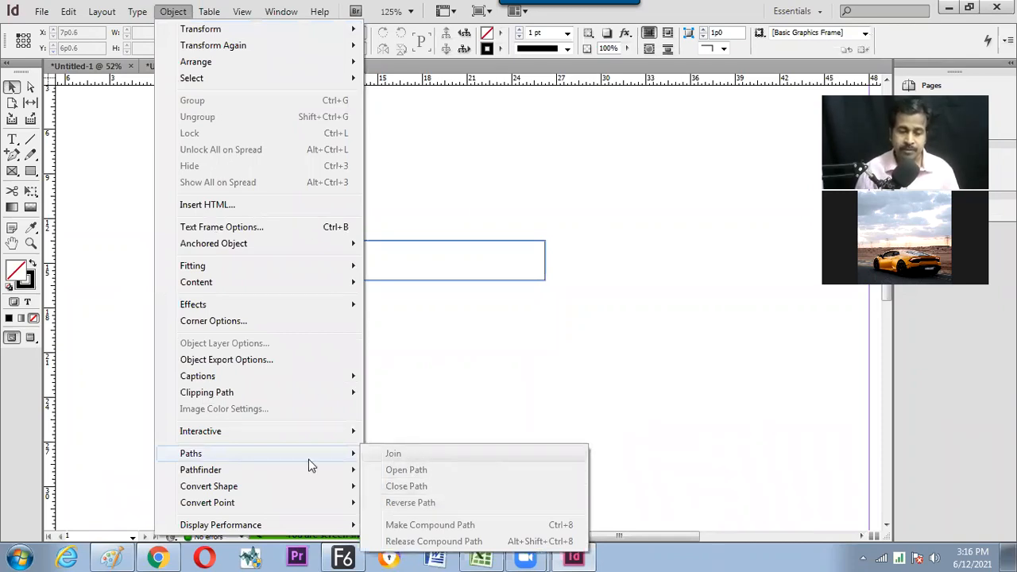
Show the Pathfinder panel and move it beside the page's left margin, clear of the rectangle.
click(287, 13)
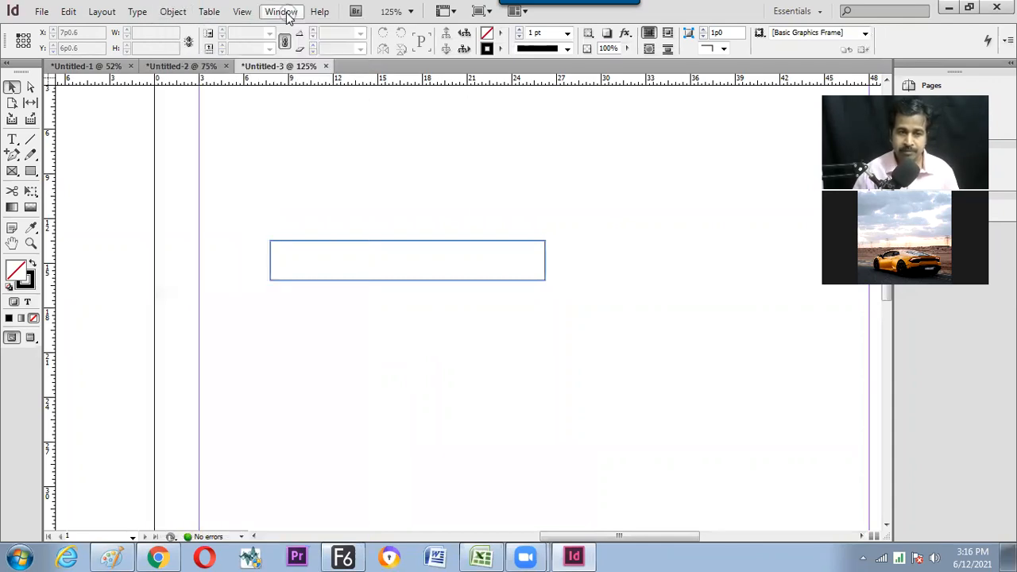
click(287, 12)
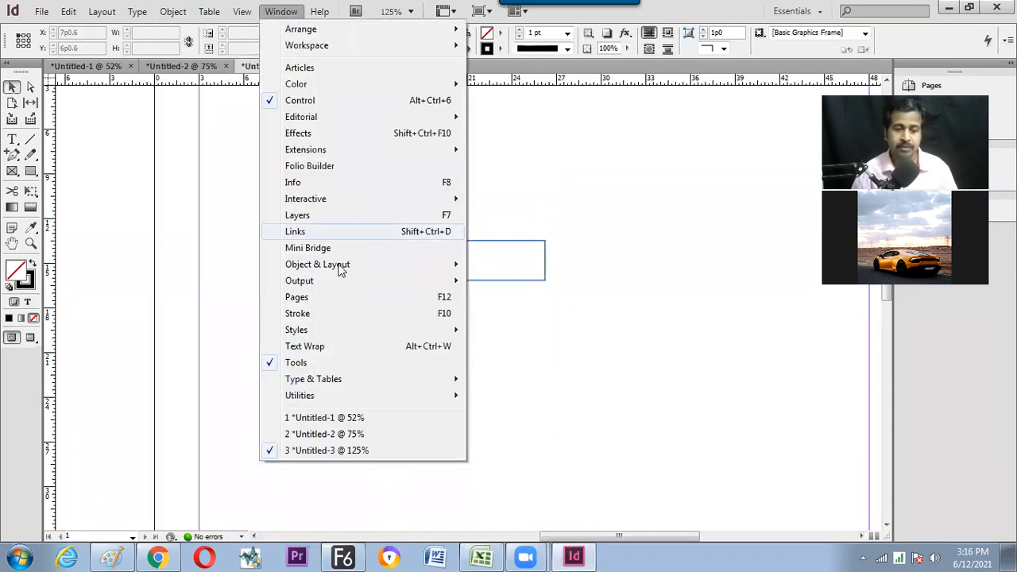
mouse_move(350, 281)
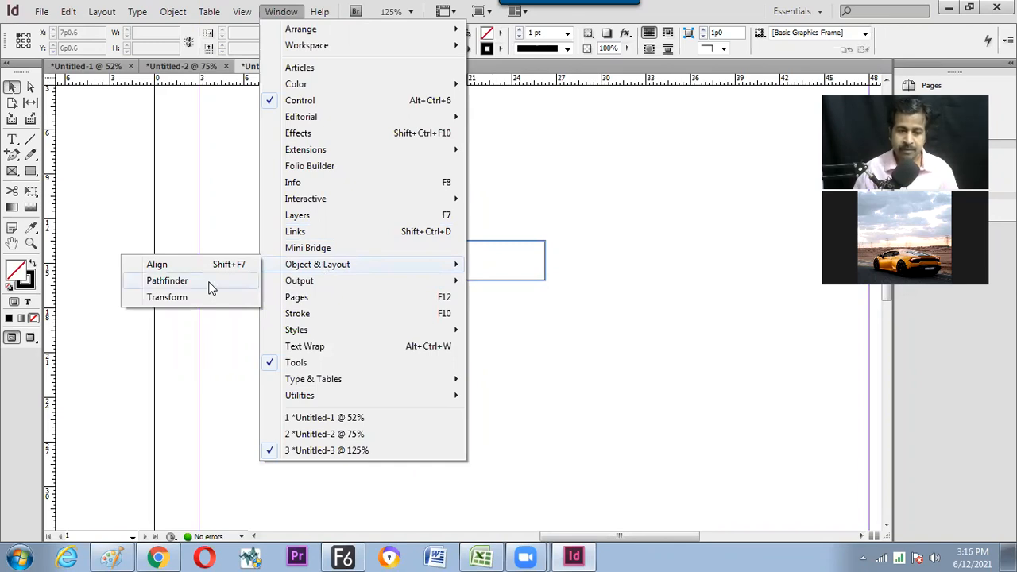
click(213, 282)
drag(477, 205, 141, 134)
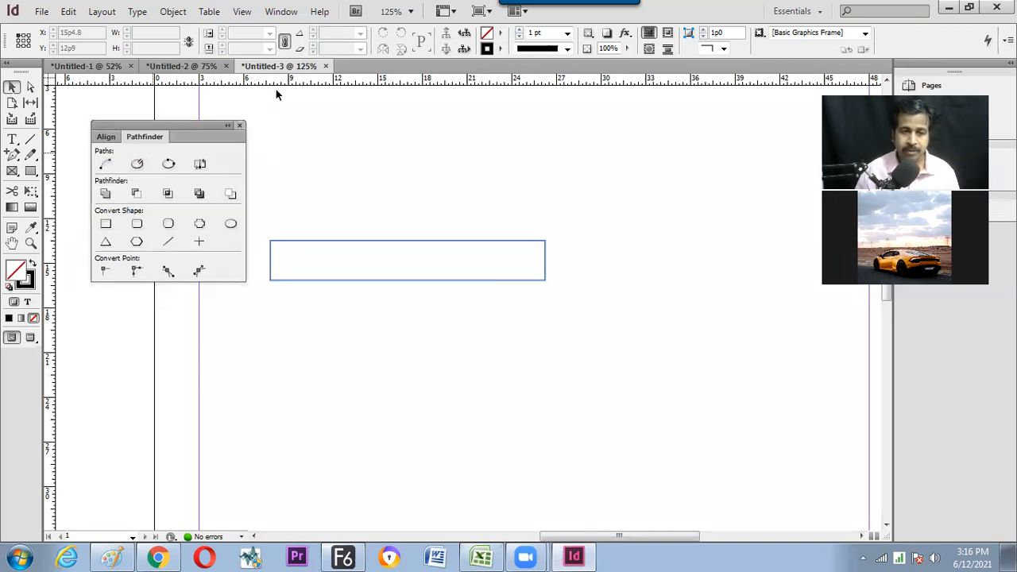
click(281, 14)
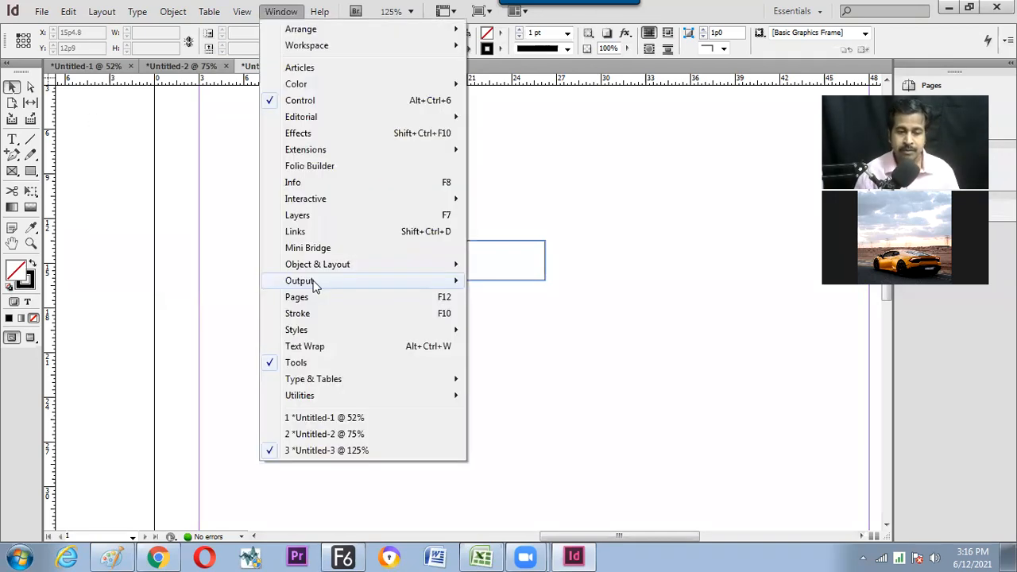
mouse_move(318, 267)
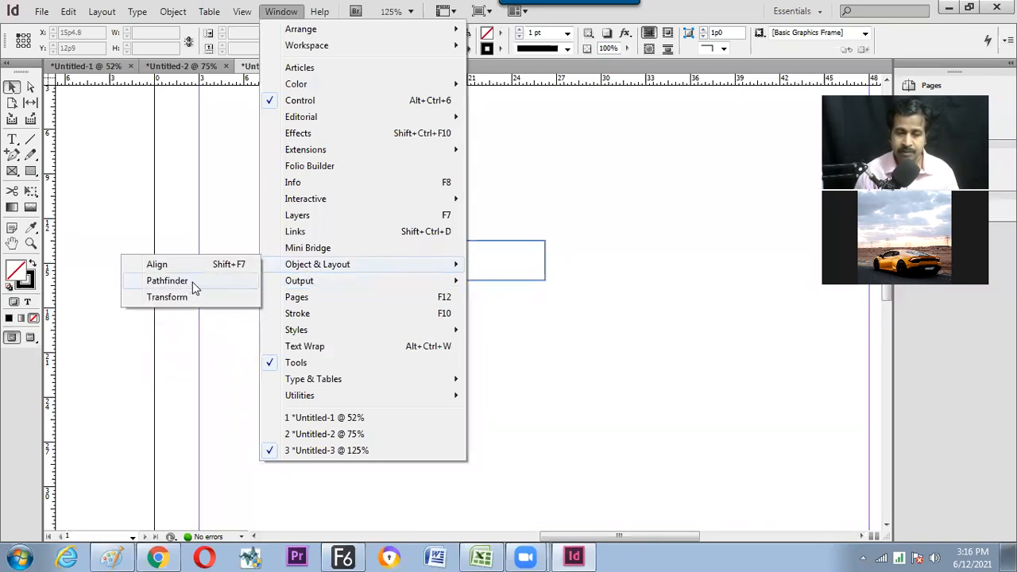
click(199, 280)
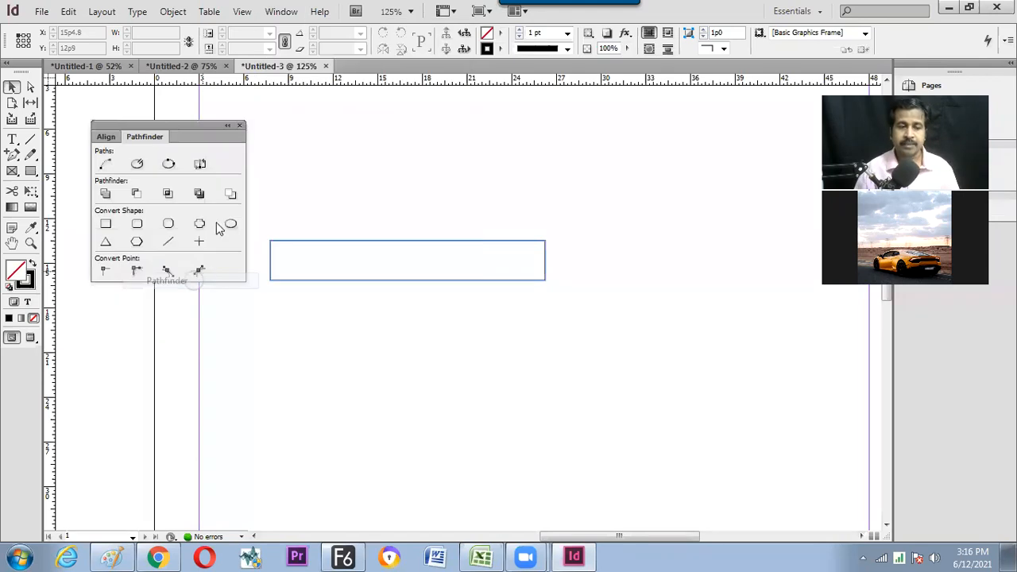
click(175, 12)
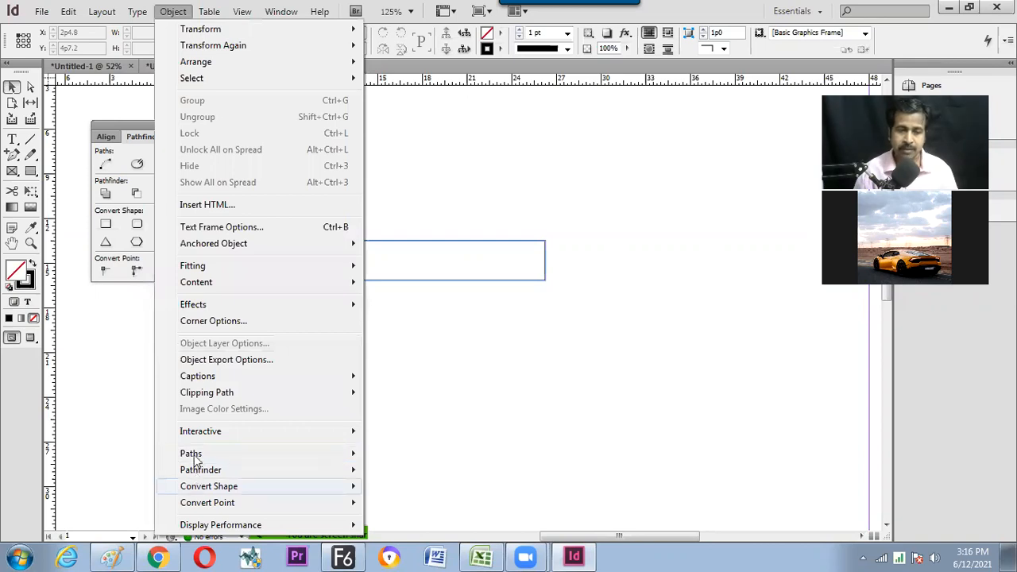
click(143, 159)
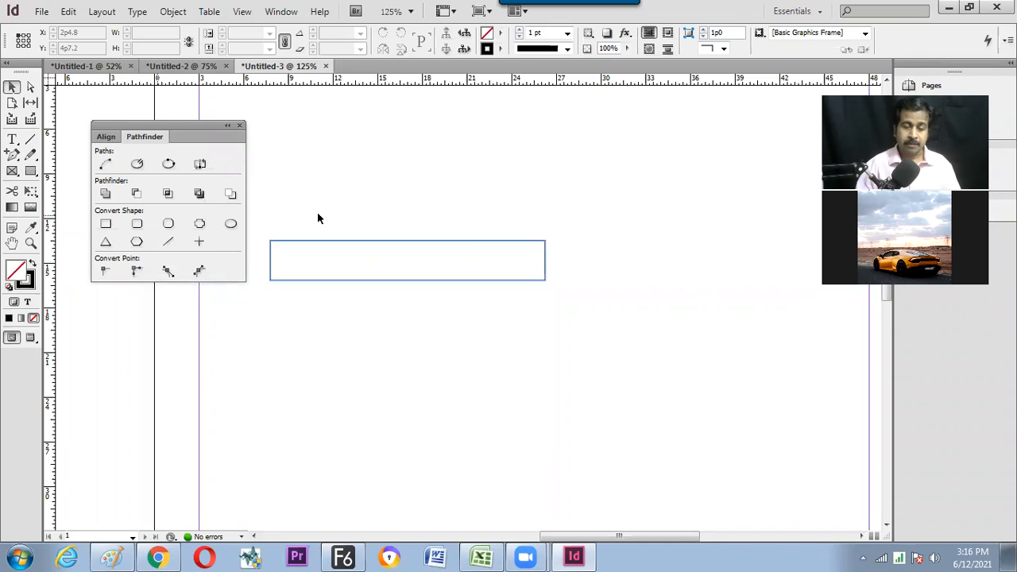
Delete the rectangle and create two parallel horizontal lines about 6p11 long, one directly below the other.
click(386, 253)
key(Delete)
key(backslash)
mouse_move(379, 159)
mouse_down()
mouse_move(479, 159)
mouse_move(446, 193)
mouse_up()
key(v)
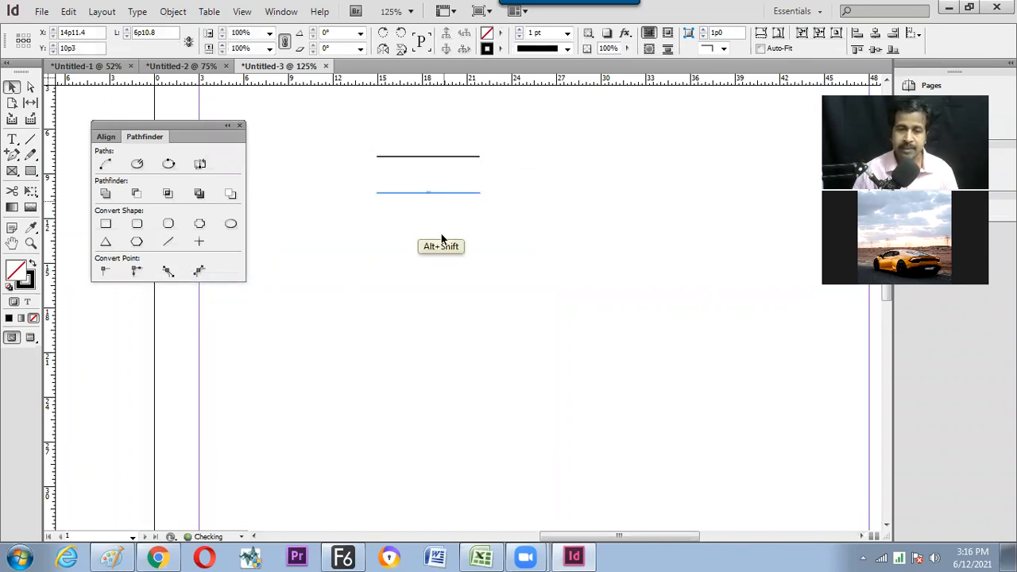
Join both new lines into a single path with Pathfinder's Join Path option.
drag(357, 146, 447, 213)
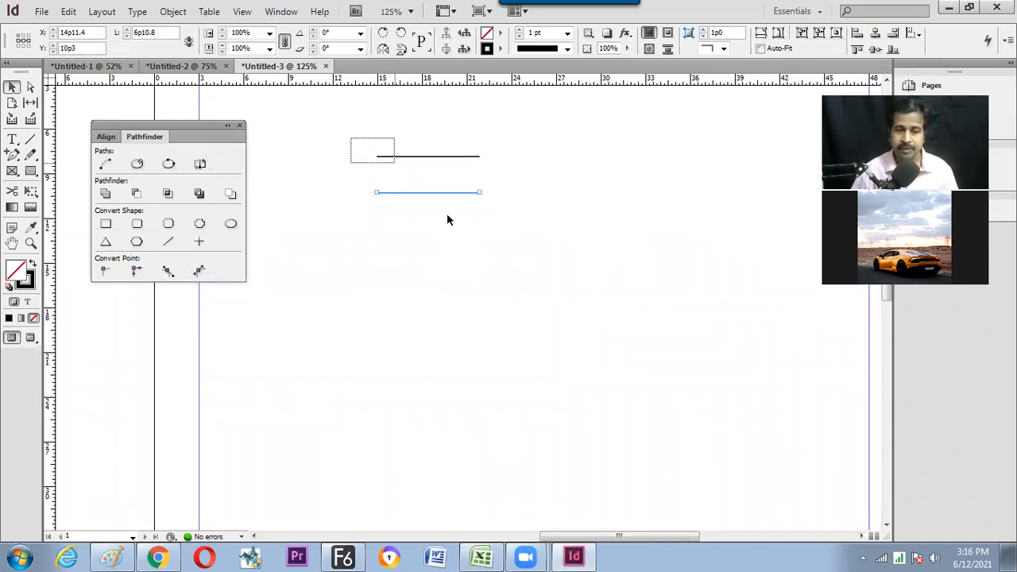
click(108, 169)
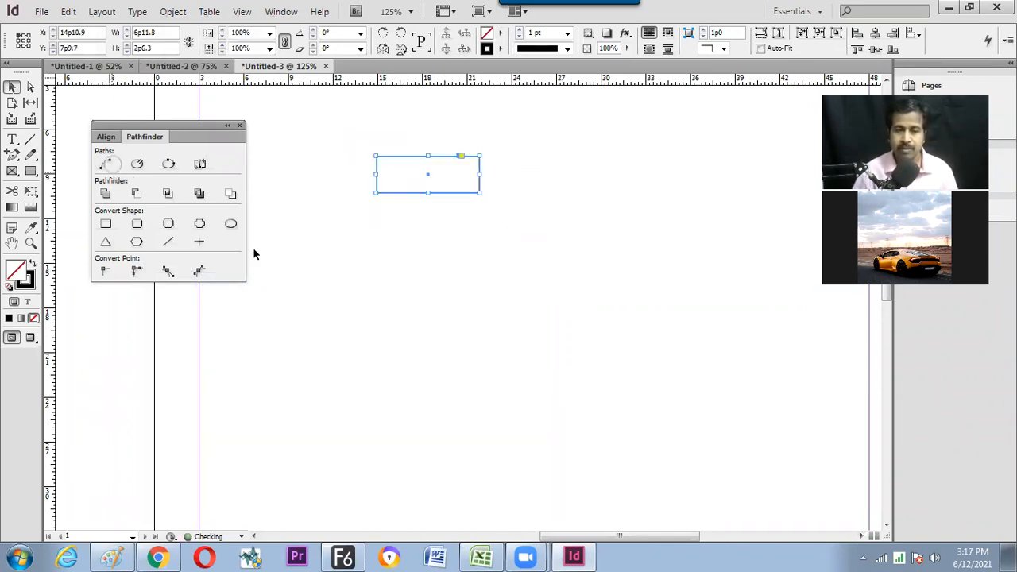
click(395, 343)
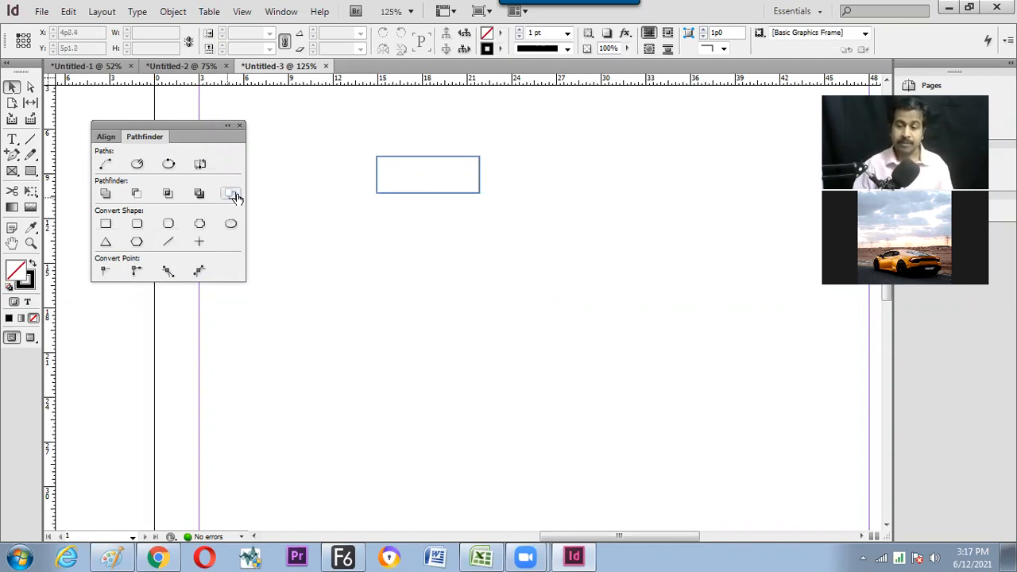
Move the joined rectangle left to about X 11p2.4 and fill it with the C=100 M=0 Y=0 K=0 swatch.
click(458, 192)
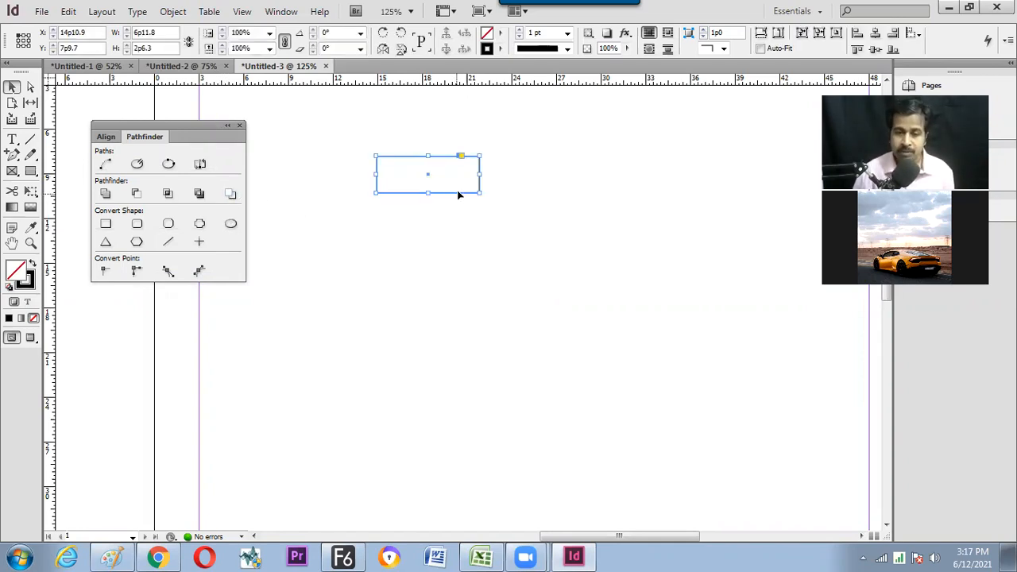
drag(425, 197, 404, 197)
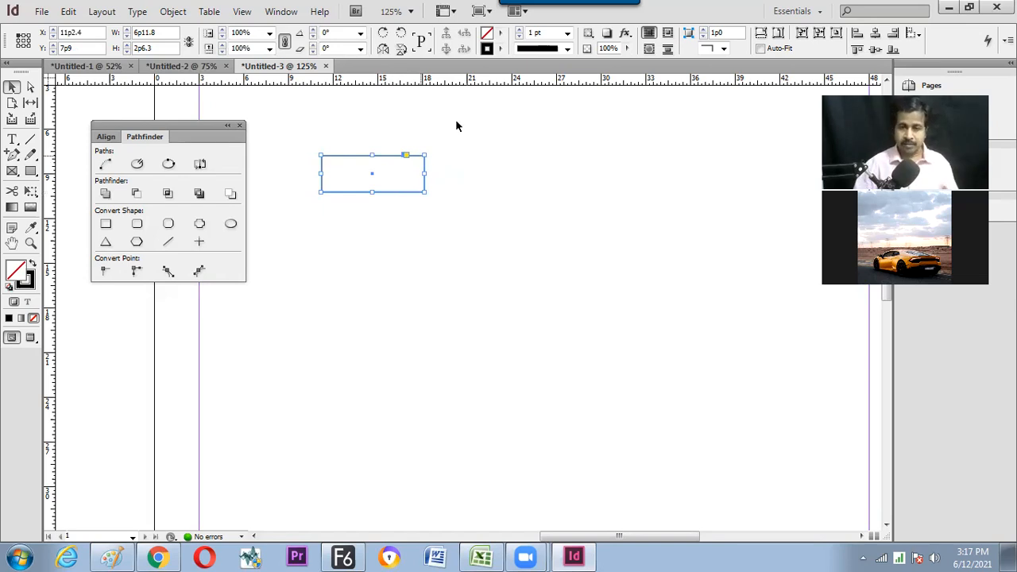
click(500, 33)
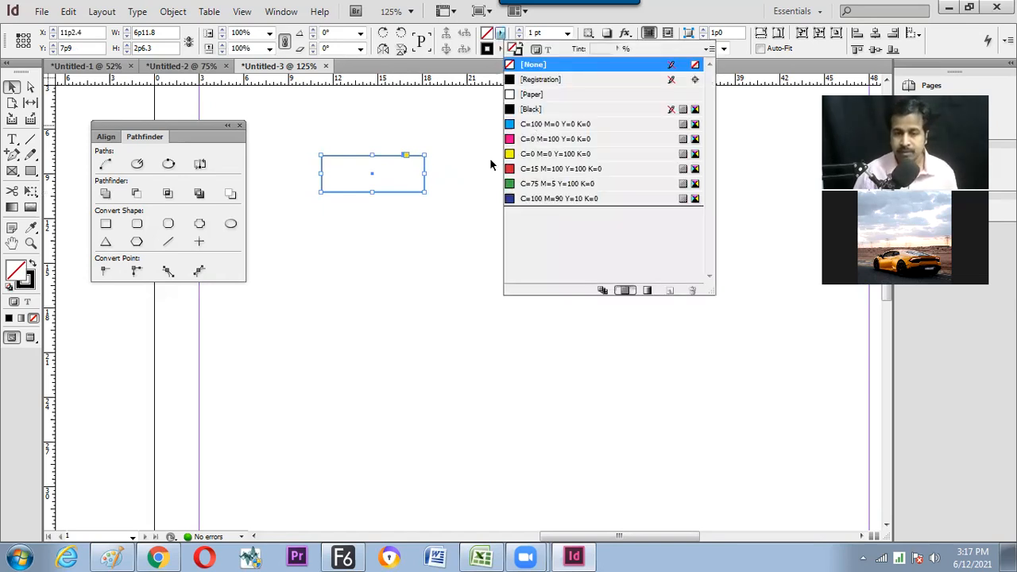
click(555, 124)
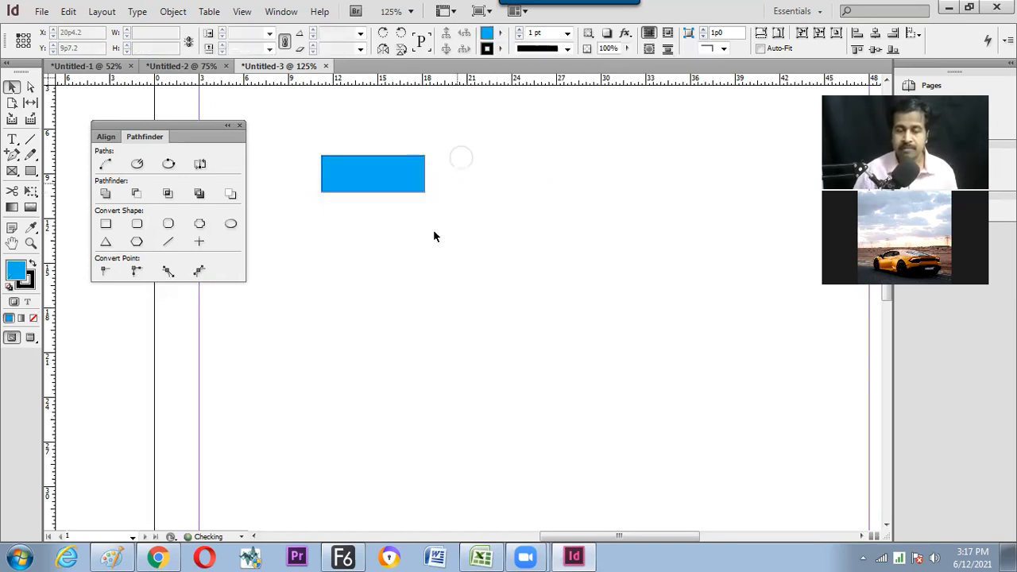
Duplicate the blue rectangle at the same height just right of the original, and move both rectangles a little down the page.
click(370, 188)
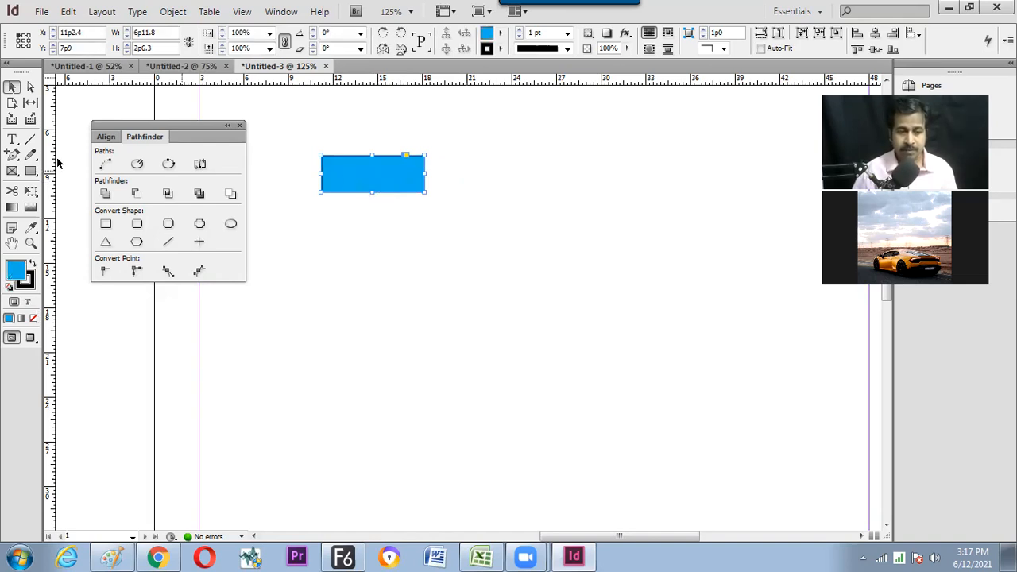
drag(348, 179, 468, 178)
click(417, 270)
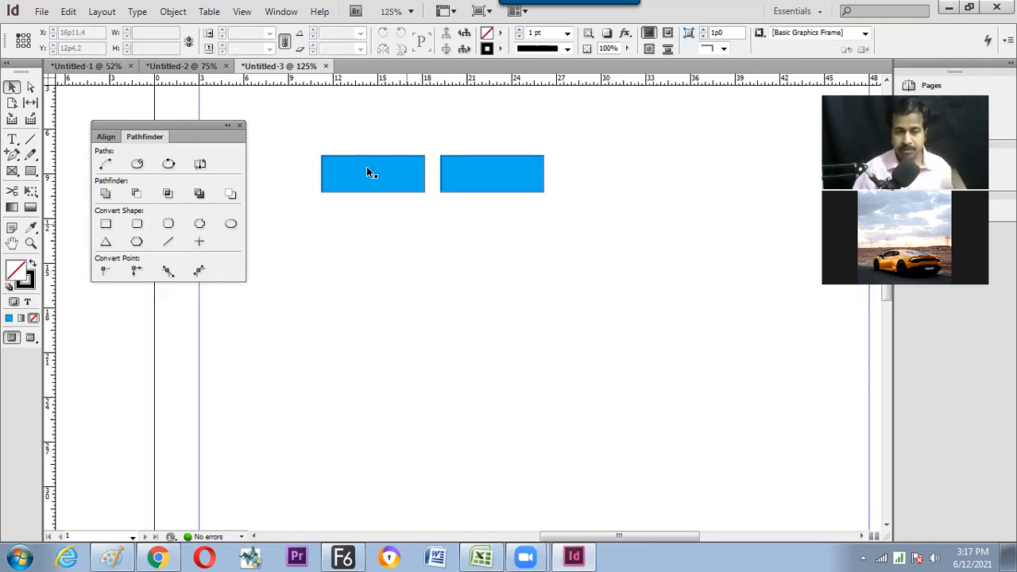
key(ctrl+a)
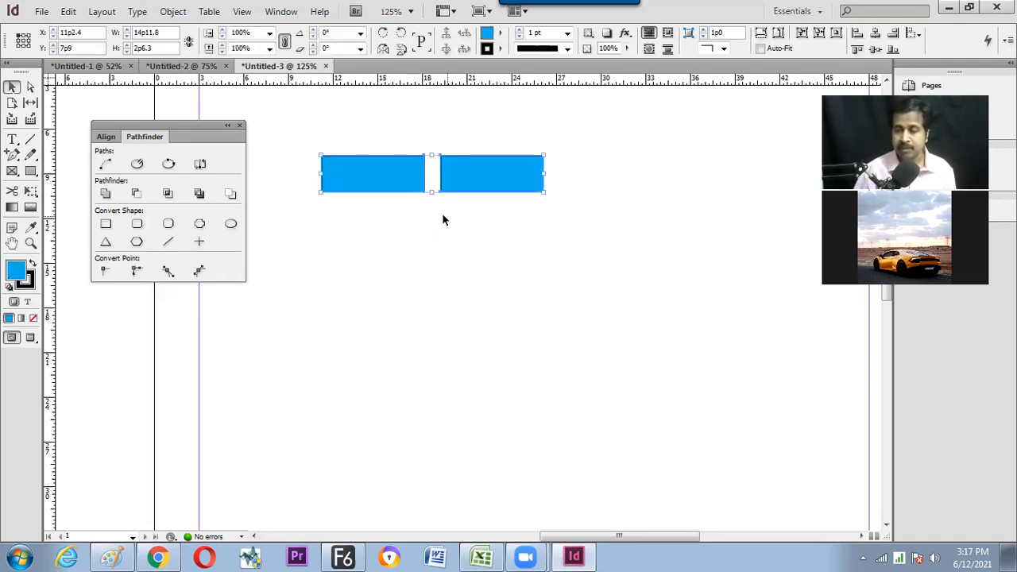
drag(486, 178, 485, 232)
click(564, 194)
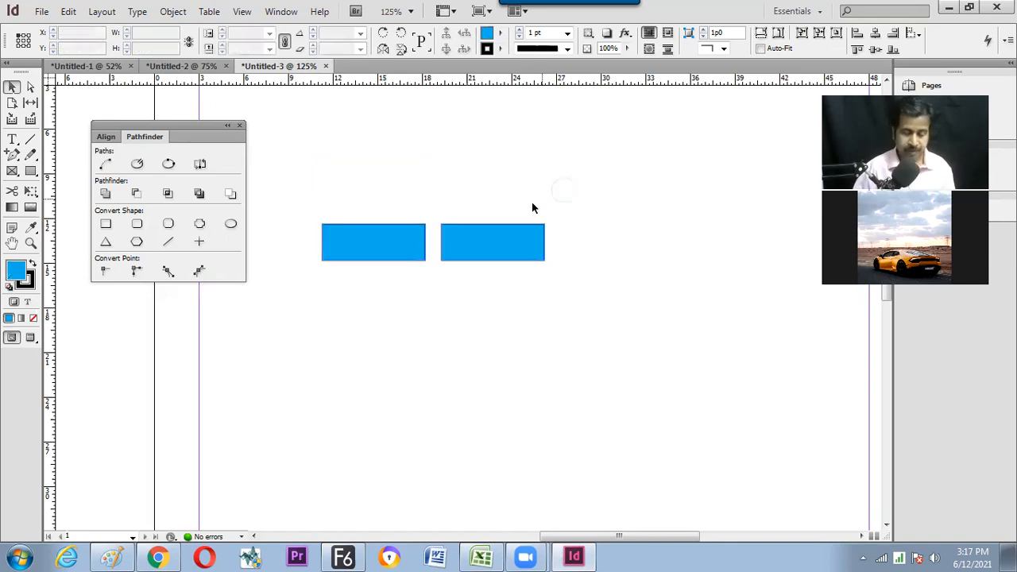
Review the page size in Document Setup without changing anything, and look up that command's shortcut.
key(ctrl+minus)
key(ctrl+minus)
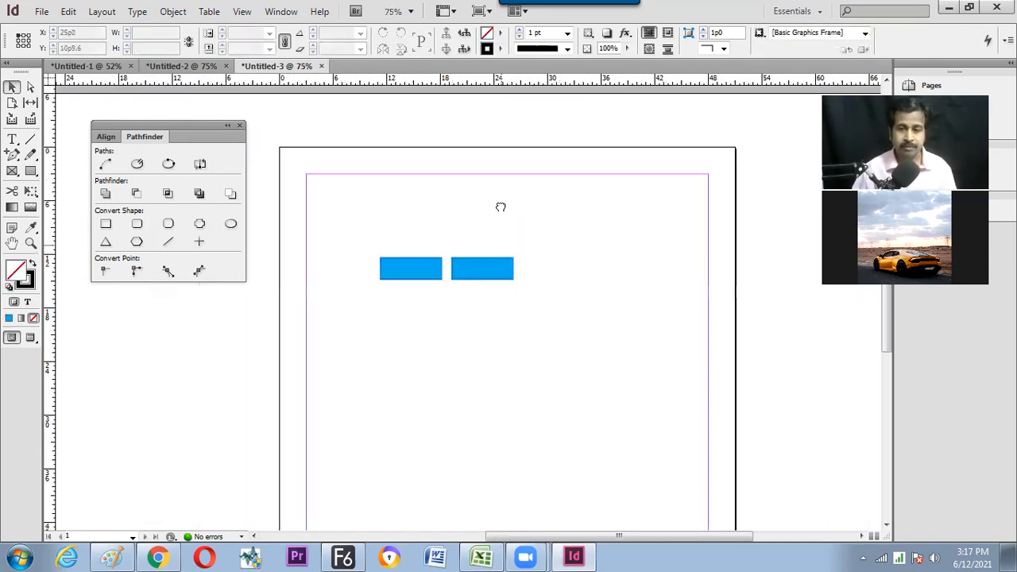
key(ctrl+minus)
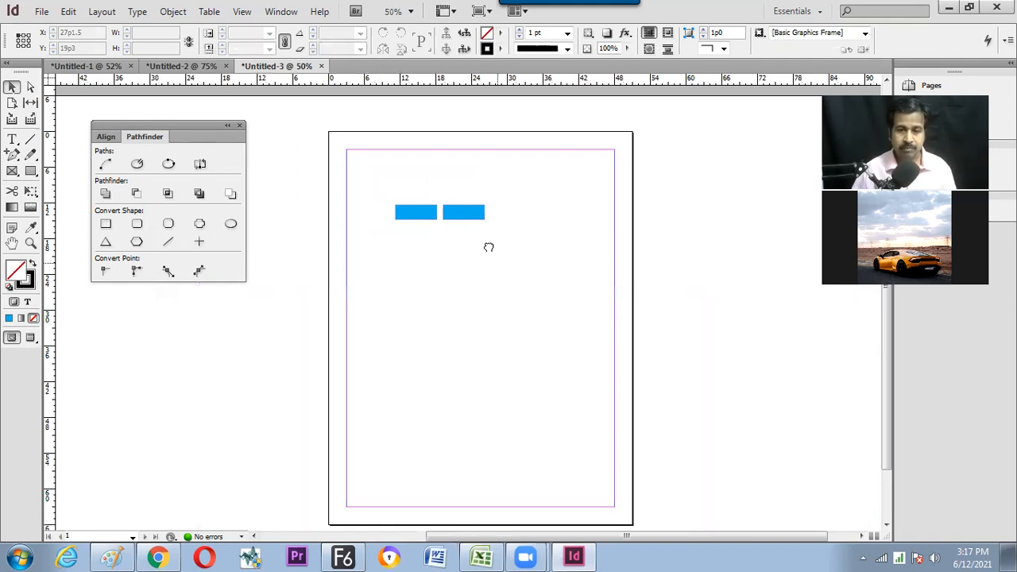
click(42, 11)
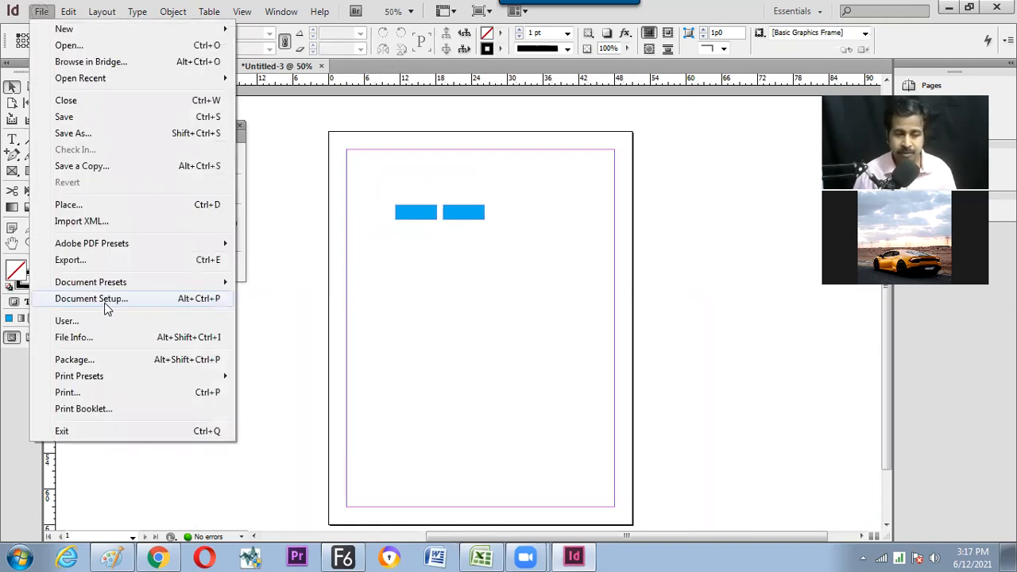
click(108, 301)
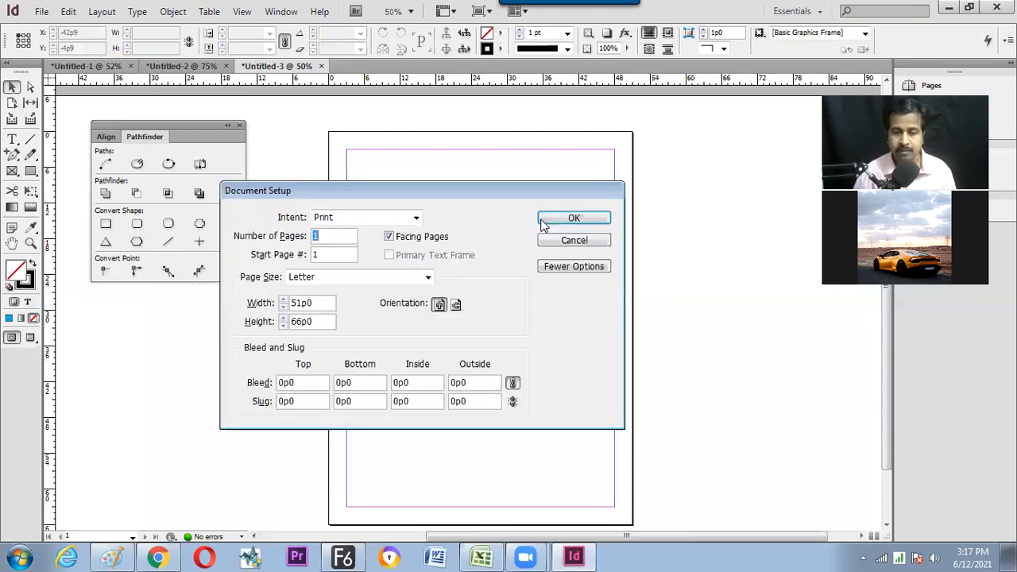
click(543, 237)
click(42, 11)
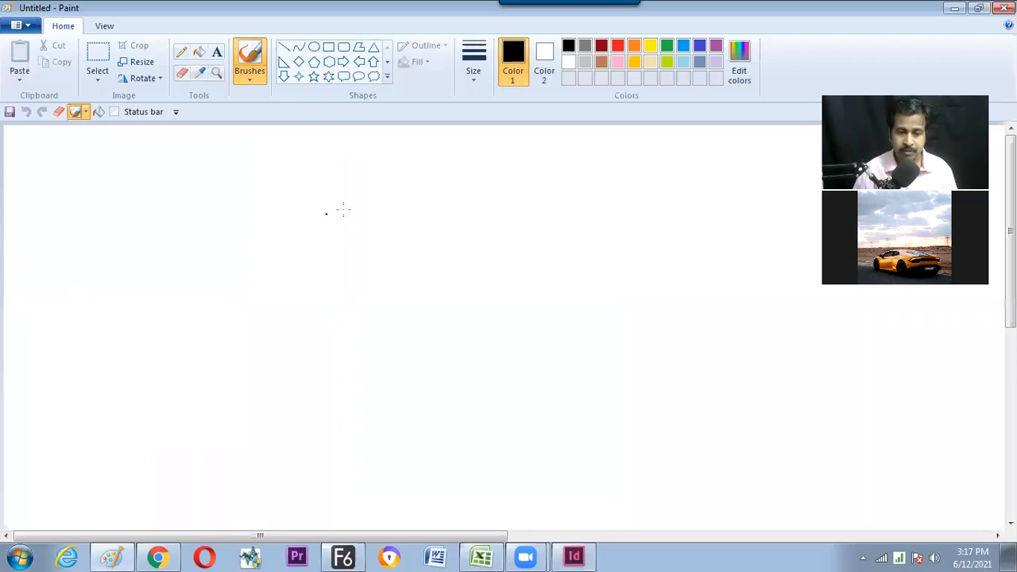
Switch to Paint, handwrite "Alt + Ctrl + P" with the brush, and draw a box around it.
drag(324, 234, 339, 229)
drag(326, 220, 342, 211)
mouse_move(346, 198)
mouse_down()
mouse_move(343, 228)
mouse_move(354, 229)
mouse_up()
drag(347, 214, 365, 211)
mouse_move(374, 217)
mouse_down()
mouse_move(392, 215)
mouse_move(384, 228)
mouse_up()
drag(419, 201, 416, 226)
mouse_move(421, 199)
mouse_down()
mouse_move(421, 225)
mouse_move(433, 206)
mouse_up()
click(450, 218)
mouse_move(436, 221)
mouse_down()
mouse_move(446, 211)
mouse_move(450, 227)
mouse_up()
drag(465, 215, 480, 214)
drag(473, 205, 473, 229)
mouse_move(493, 229)
mouse_down()
mouse_move(500, 197)
mouse_move(494, 213)
mouse_up()
mouse_move(299, 248)
mouse_down()
mouse_move(526, 216)
mouse_move(305, 248)
mouse_up()
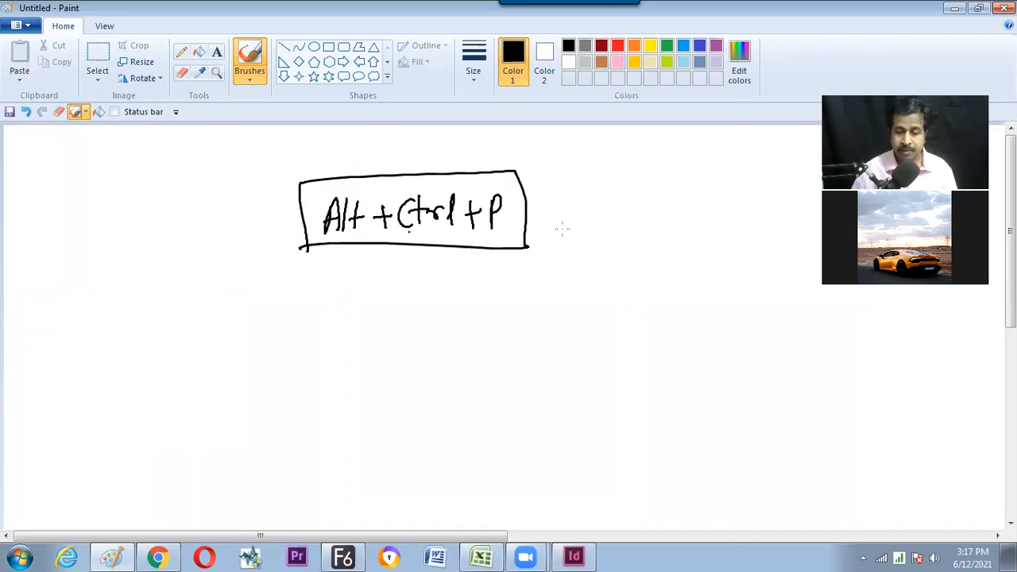
Handwrite "Document setup" beside the boxed shortcut and underline it.
drag(548, 224, 555, 224)
drag(559, 207, 559, 228)
mouse_move(559, 206)
mouse_down()
mouse_move(561, 227)
mouse_move(596, 213)
mouse_up()
drag(611, 211, 612, 225)
drag(614, 210, 655, 220)
drag(659, 214, 684, 220)
drag(693, 194, 693, 216)
drag(685, 205, 699, 203)
drag(636, 238, 630, 252)
drag(645, 247, 657, 249)
drag(664, 235, 666, 253)
click(681, 247)
drag(658, 242, 698, 240)
drag(703, 238, 702, 259)
drag(703, 240, 704, 249)
click(715, 247)
drag(614, 271, 724, 271)
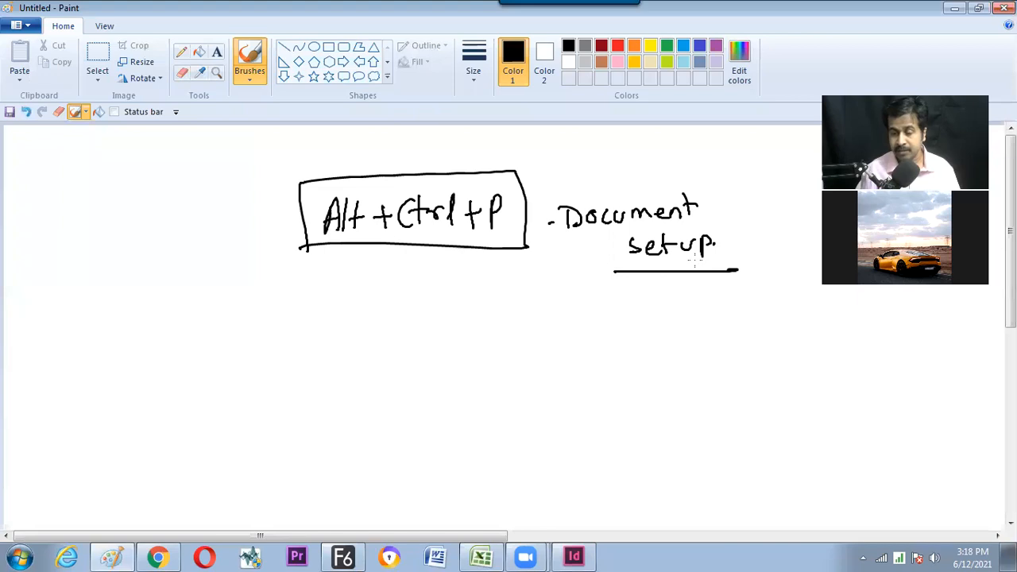
Switch back to InDesign and draw a vertical line about 26p0 long to the right of the blue rectangles.
key(alt)
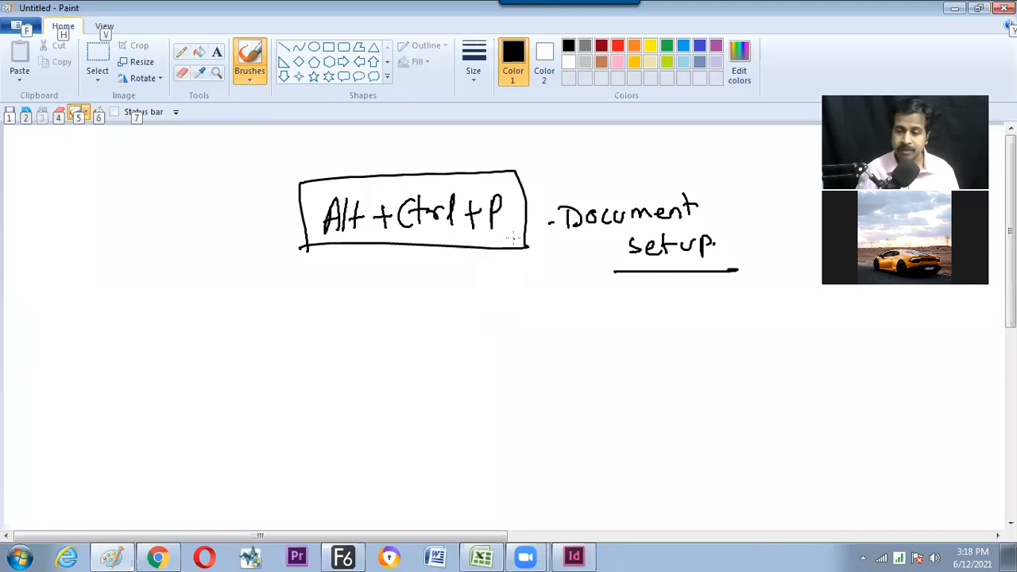
key(alt+Tab)
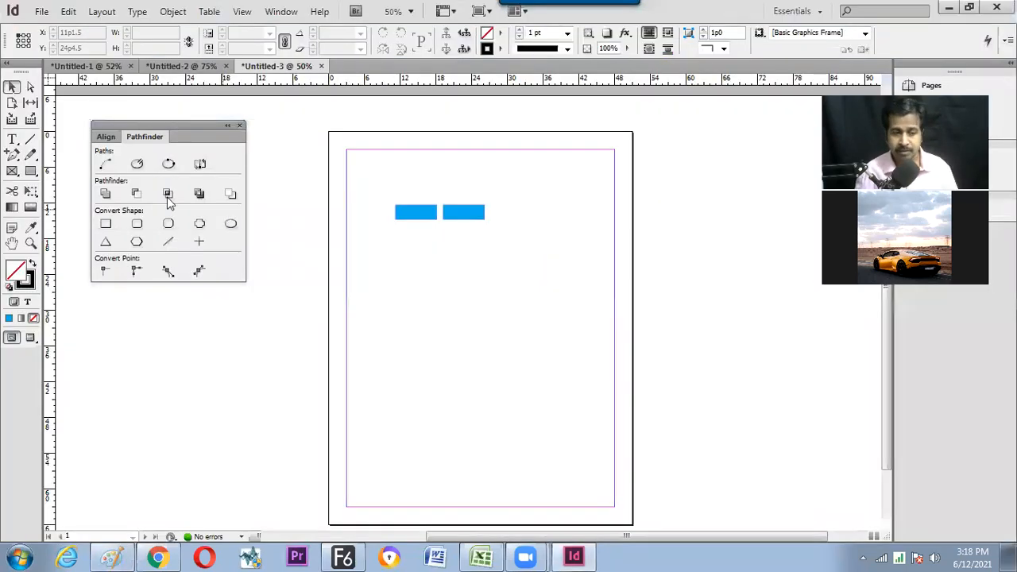
click(30, 138)
key(shift)
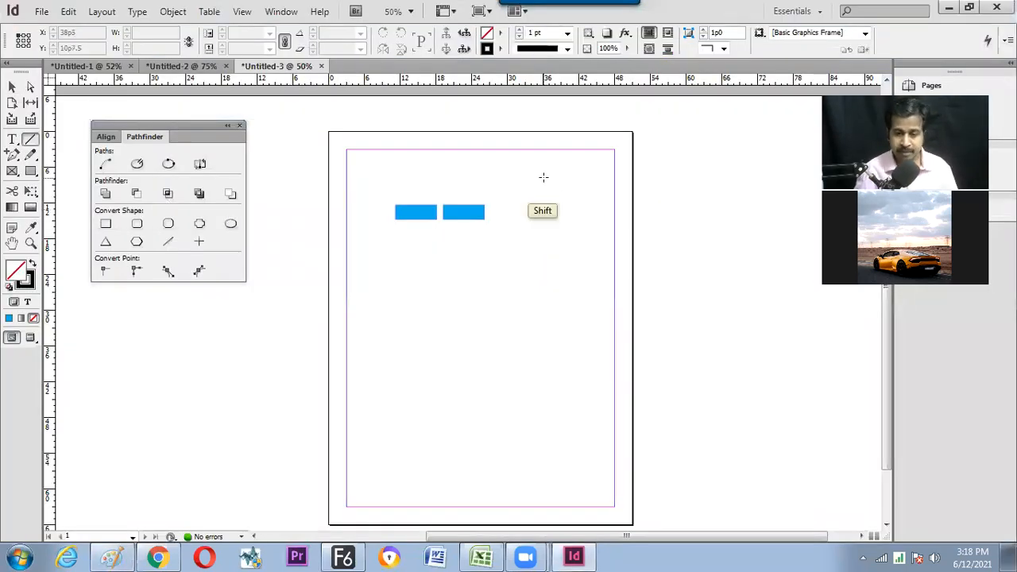
drag(541, 333, 542, 178)
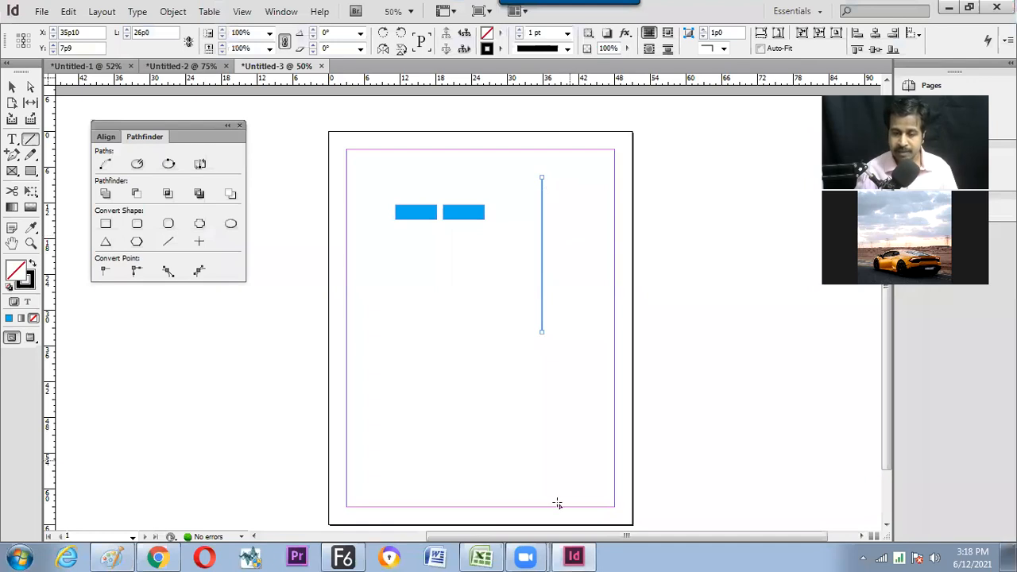
Copy the page height value from Document Setup, leaving the document settings as they are.
click(42, 11)
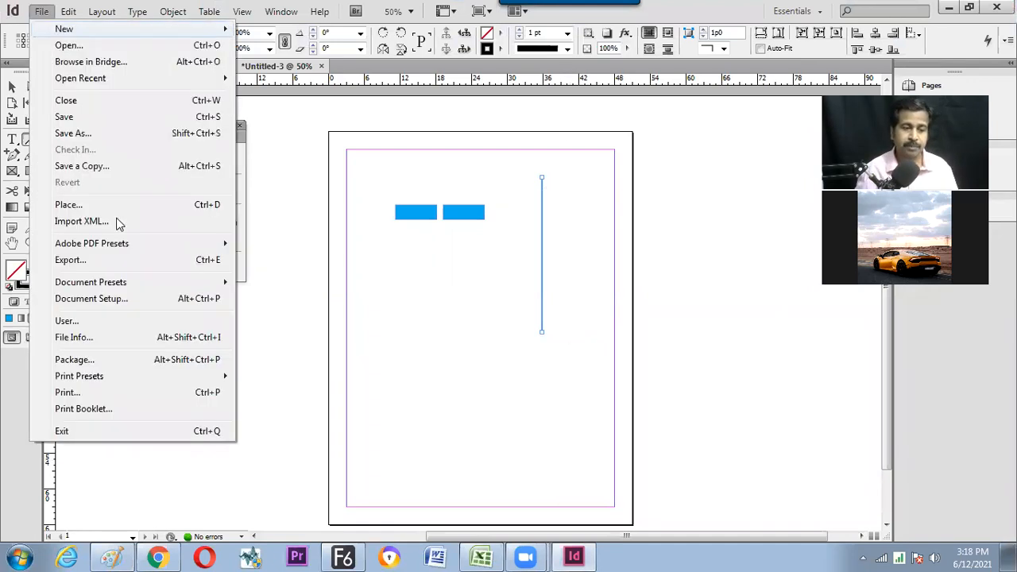
click(109, 301)
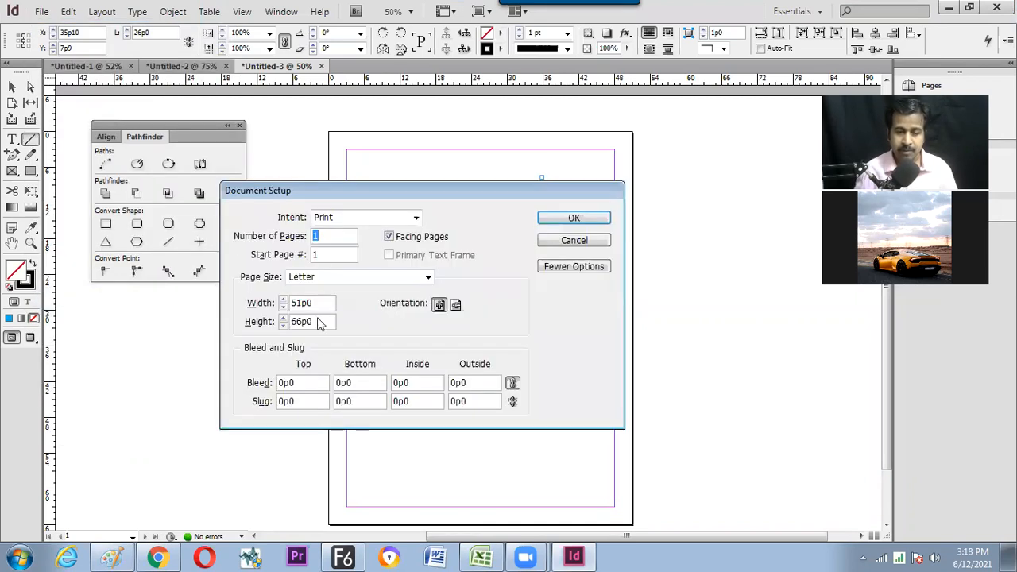
drag(296, 322, 263, 320)
key(ctrl+c)
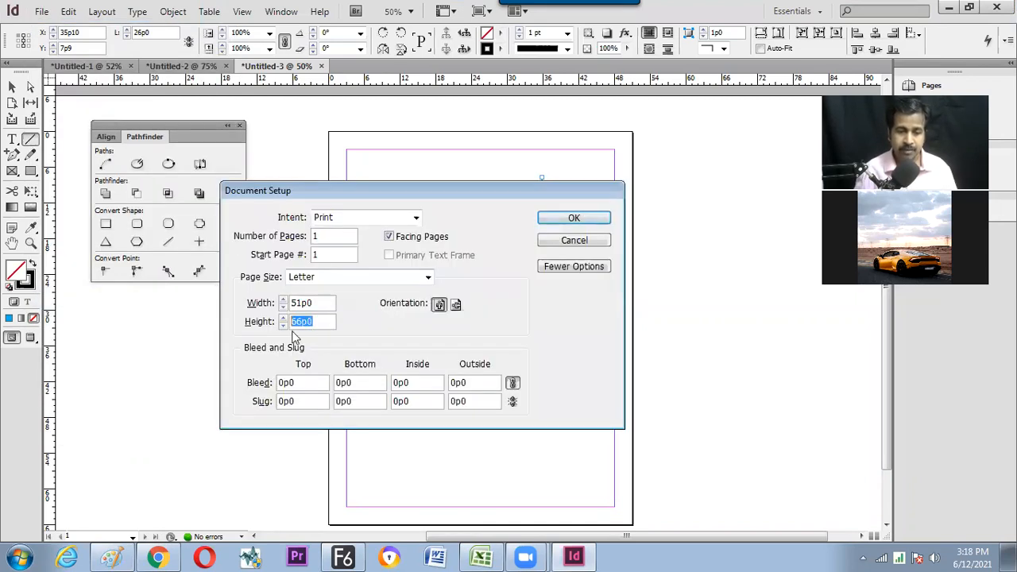
click(543, 220)
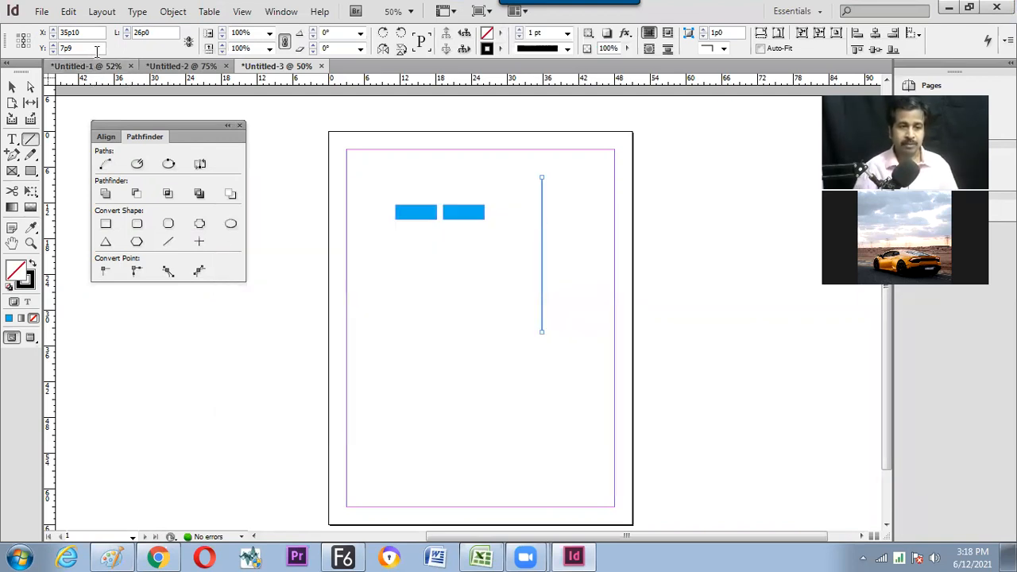
Set the vertical line's length to the copied page height of 66p0, and deselect it.
drag(154, 34, 111, 36)
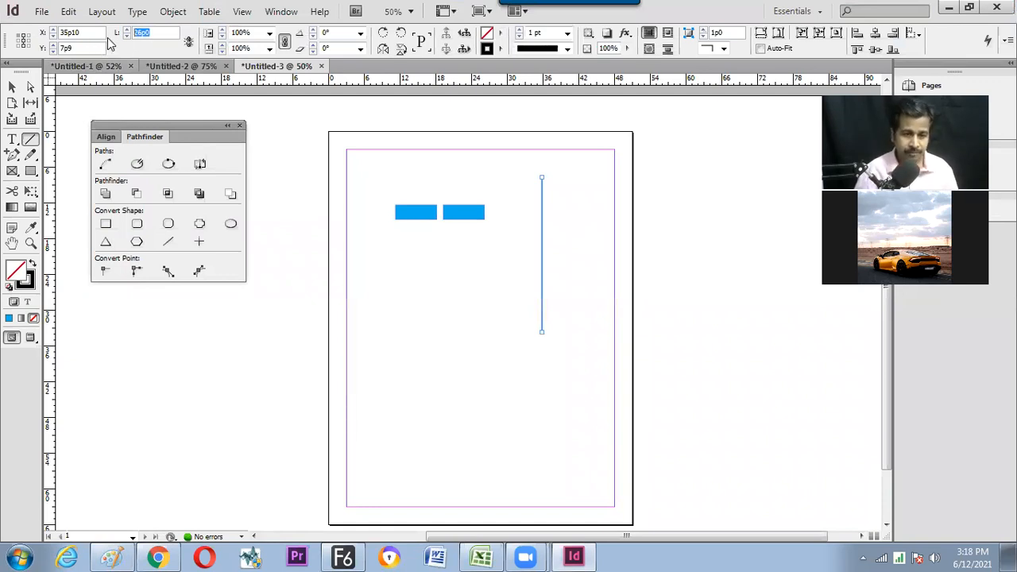
key(ctrl+v)
key(Return)
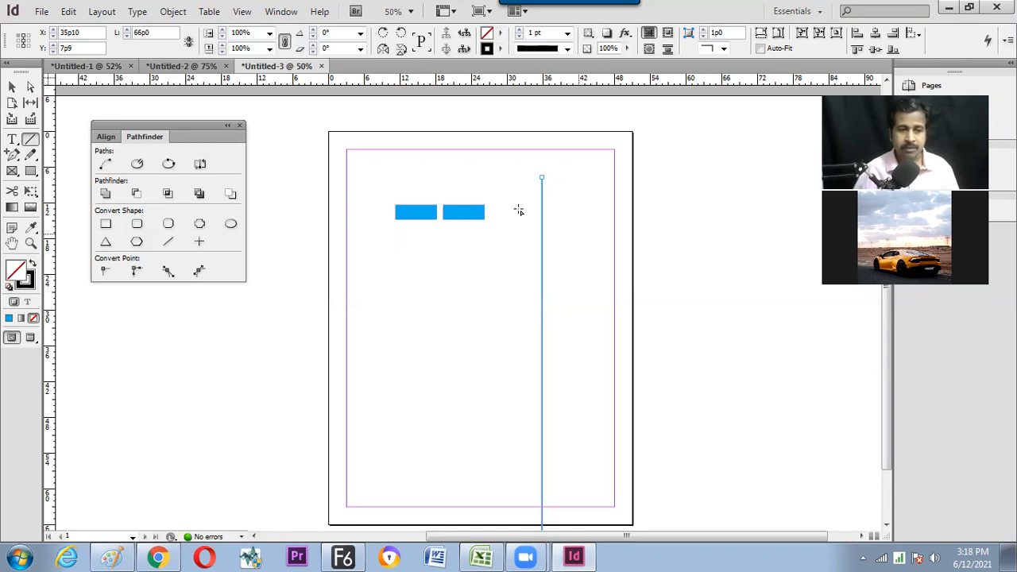
key(v)
click(600, 216)
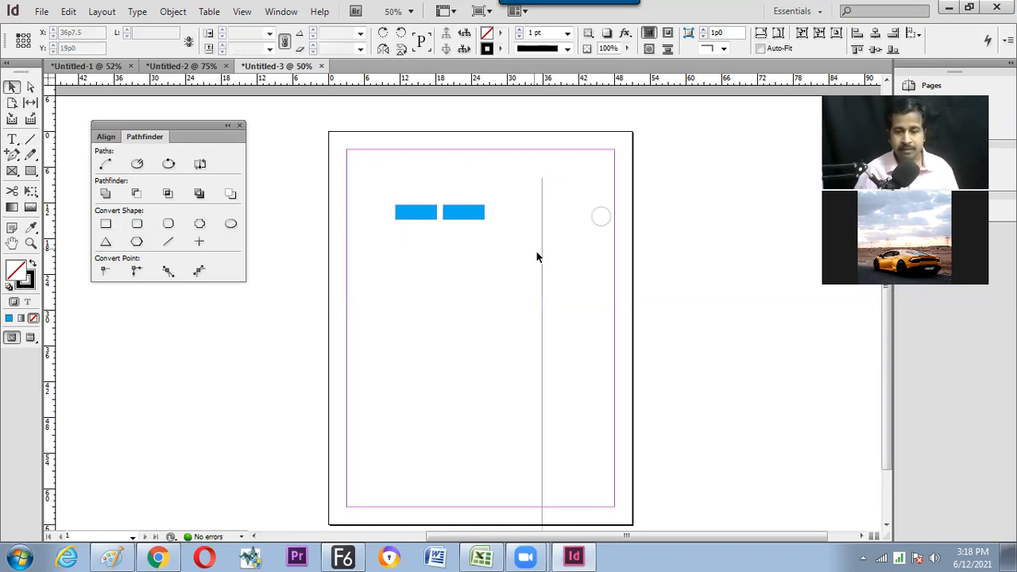
Move the vertical line off the page's right side to about X 60p4.5, and set its stroke weight to 6 pt.
drag(542, 259, 654, 204)
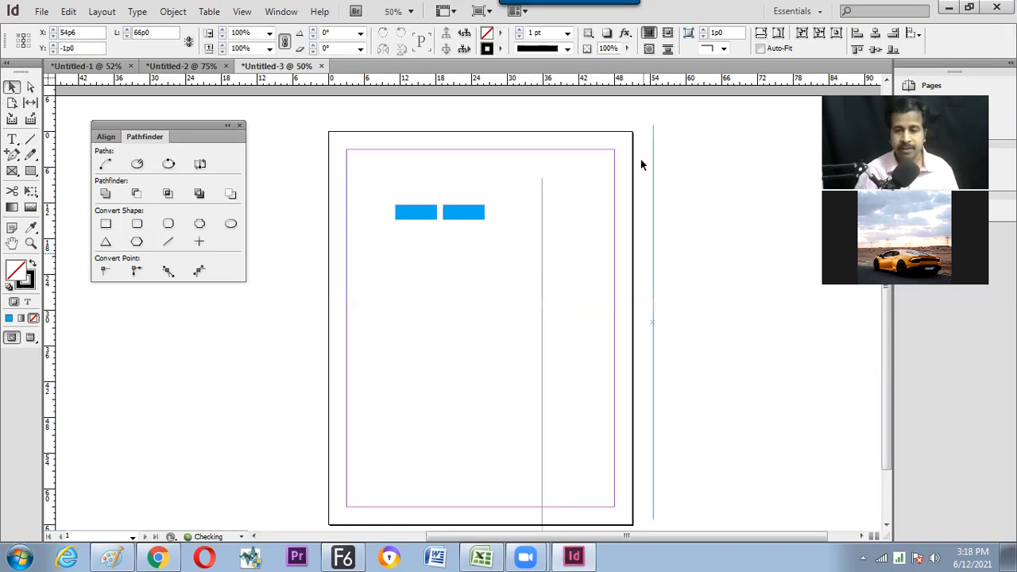
drag(619, 293, 619, 293)
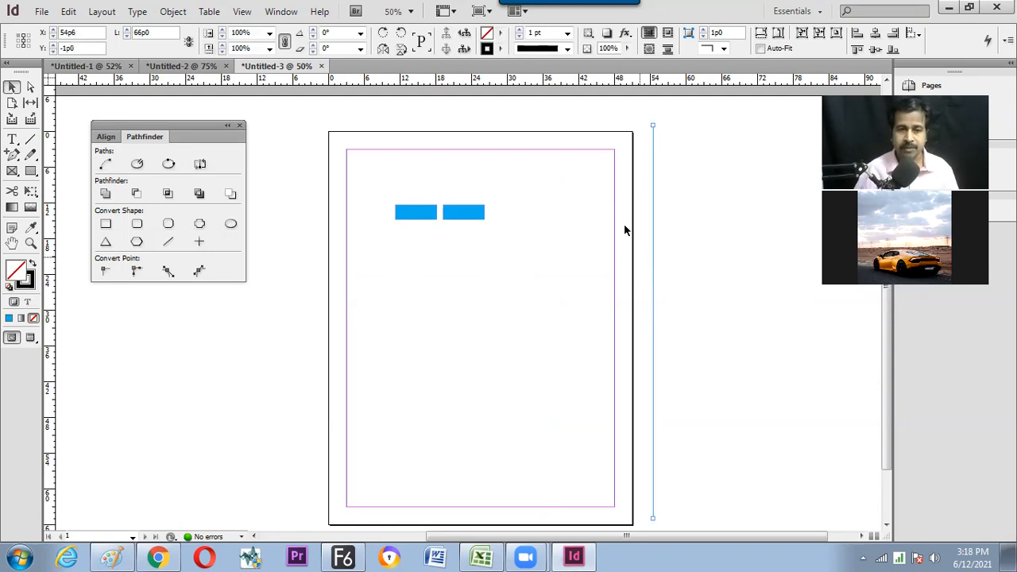
click(567, 33)
click(549, 132)
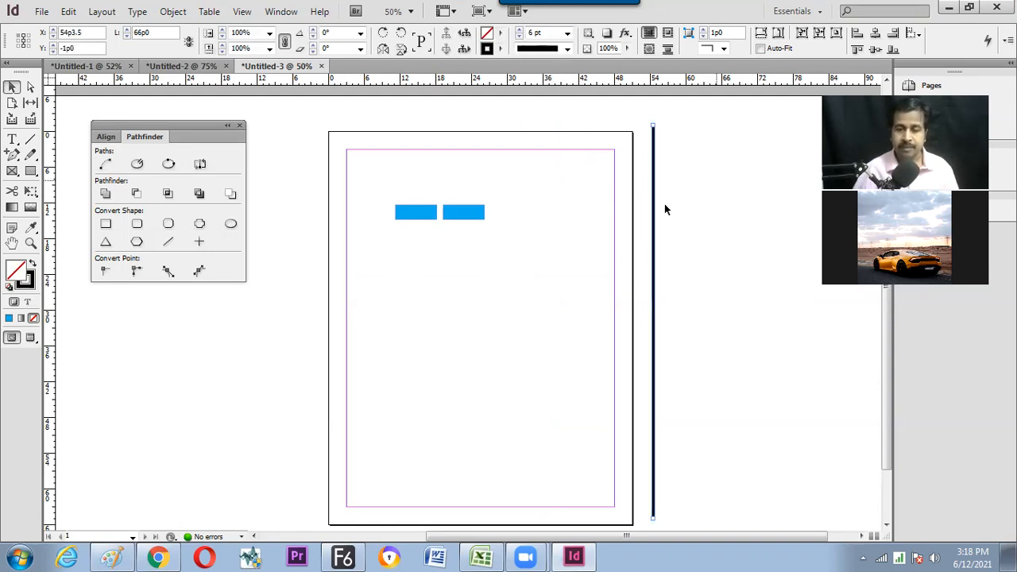
drag(654, 232, 710, 209)
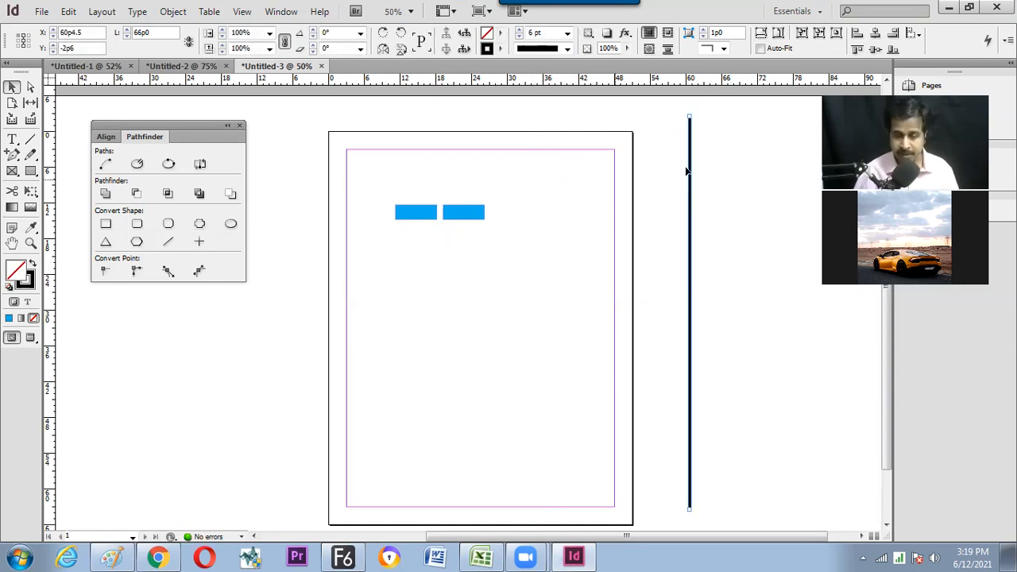
Position the vertical line on the page's left edge at X 0p0 and Y 0p0, and check its placement.
double_click(71, 33)
text(0)
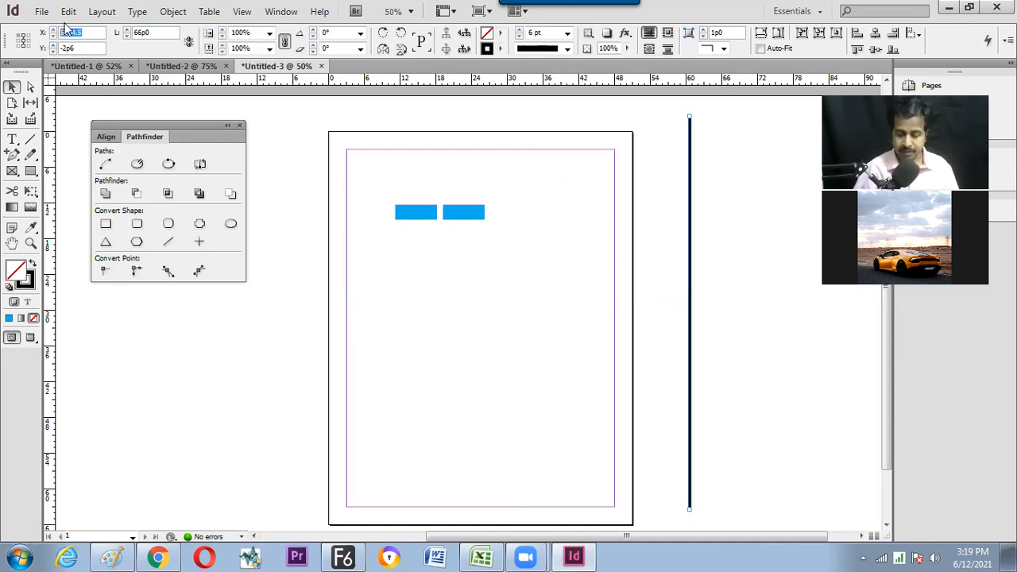
key(Return)
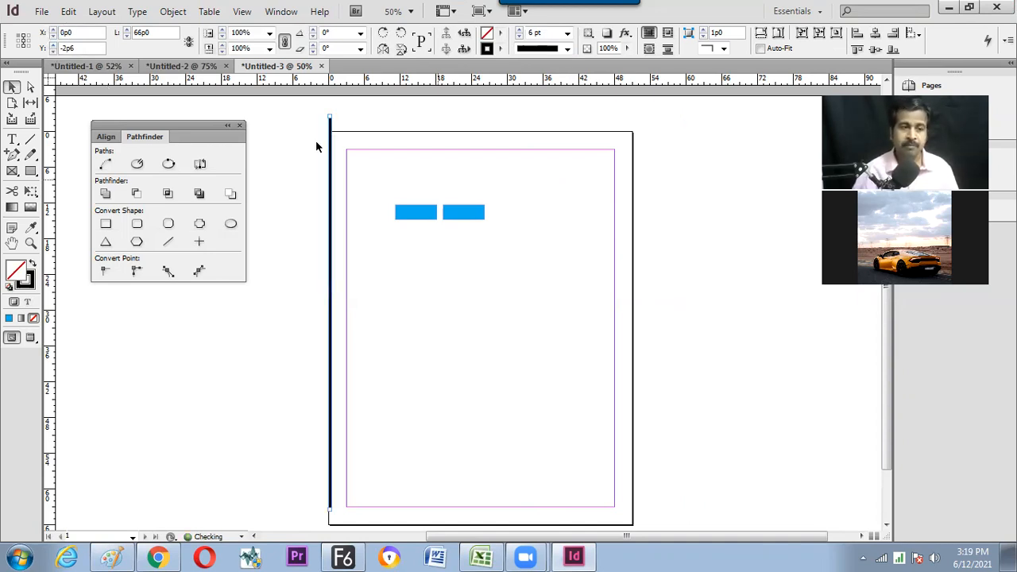
double_click(91, 47)
text(0p0)
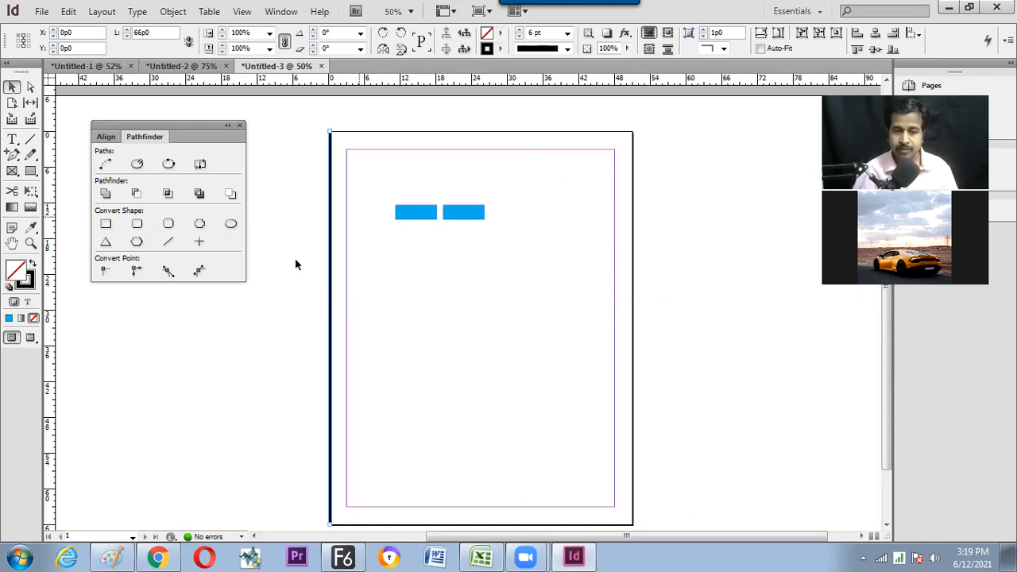
key(Return)
click(317, 323)
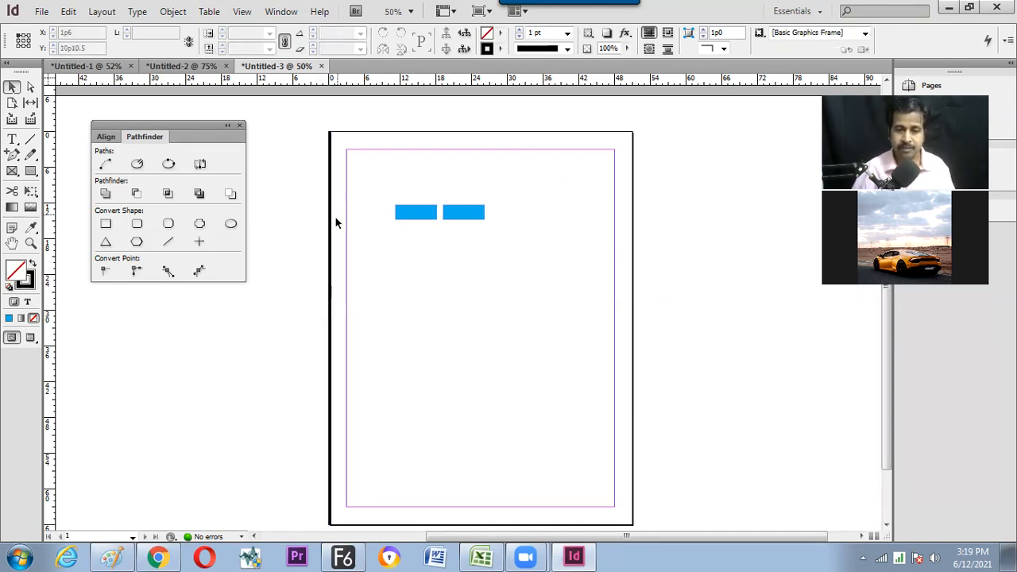
click(330, 268)
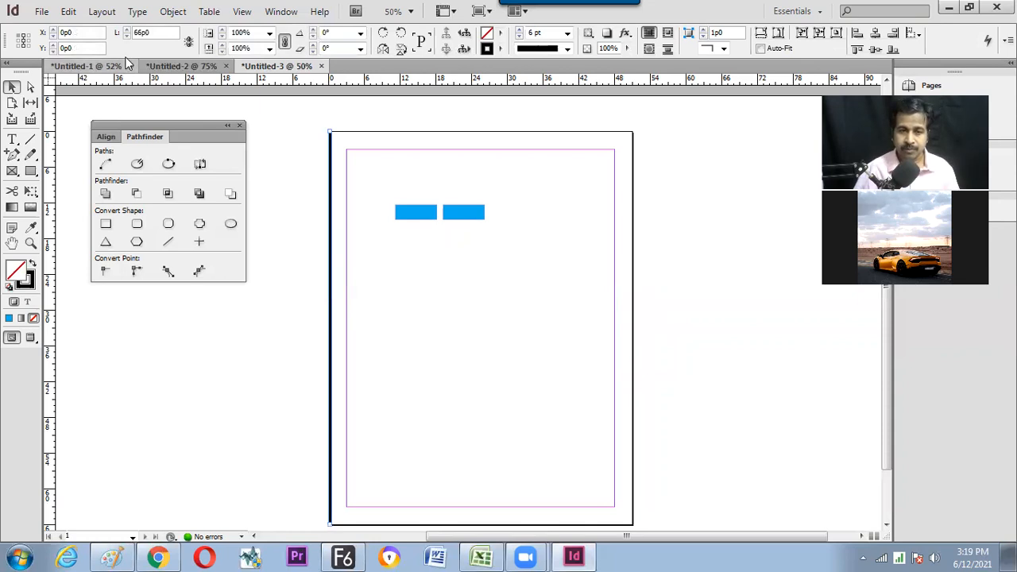
click(259, 185)
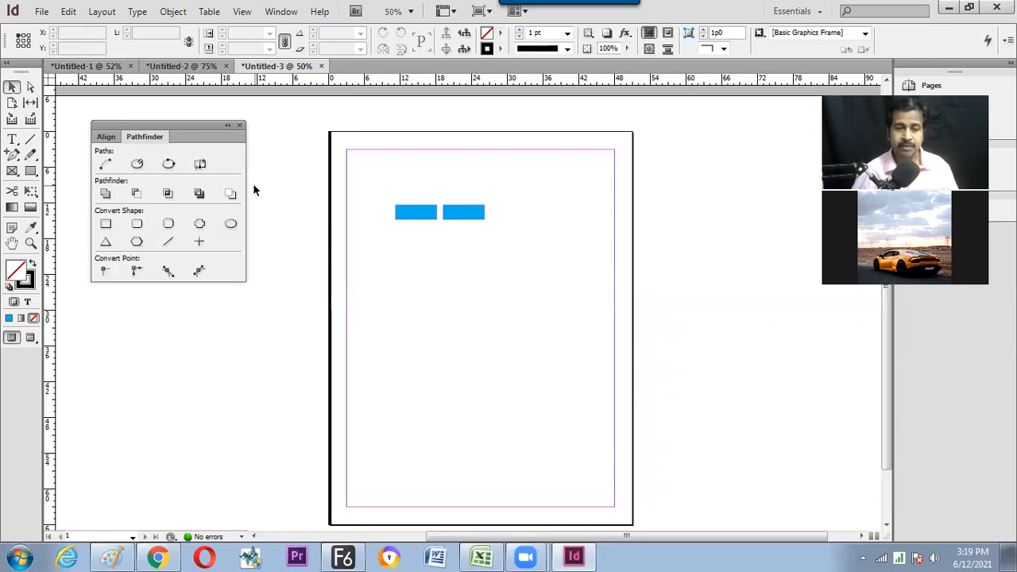
Draw a horizontal line about 15p7.5 long below the blue rectangles.
click(31, 140)
drag(383, 290, 478, 290)
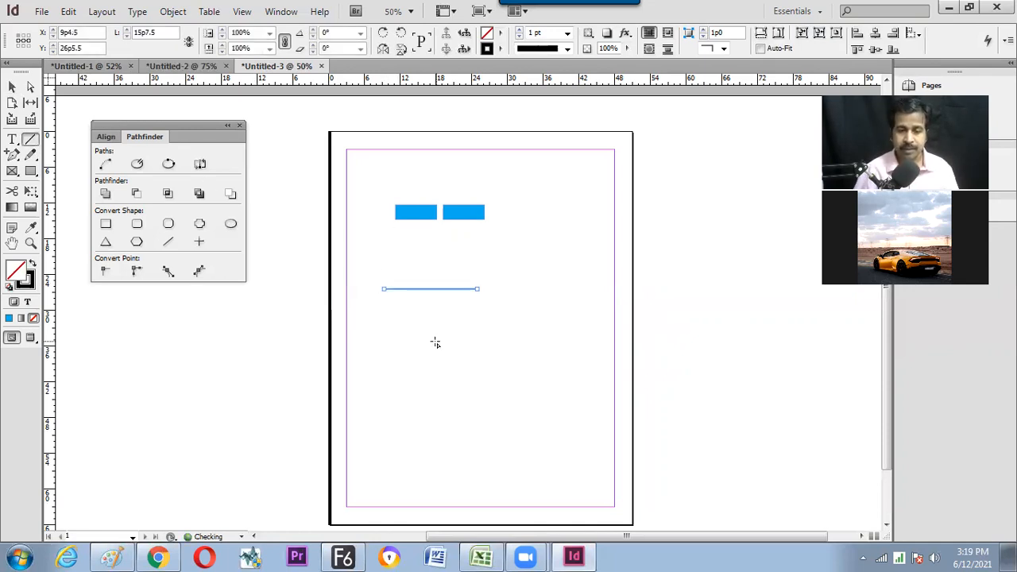
key(v)
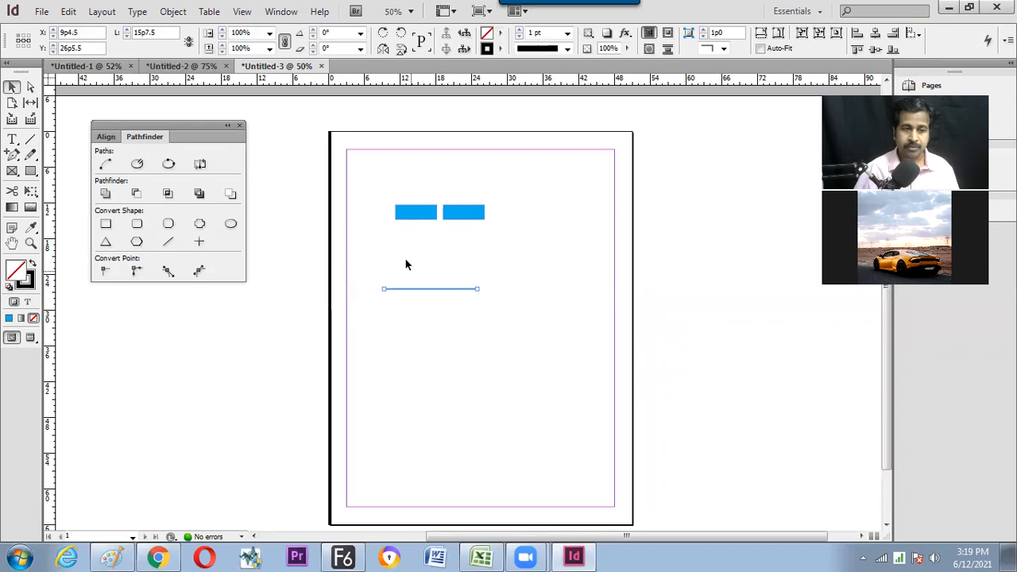
Copy the page width from Document Setup and set the horizontal line's length to 51p0.
click(41, 11)
click(123, 299)
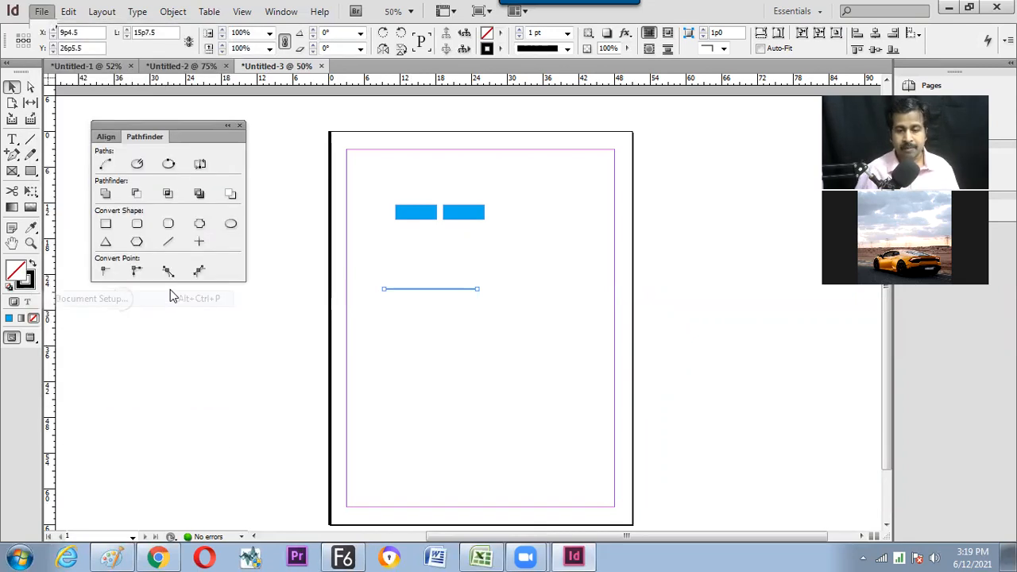
double_click(301, 302)
key(ctrl+c)
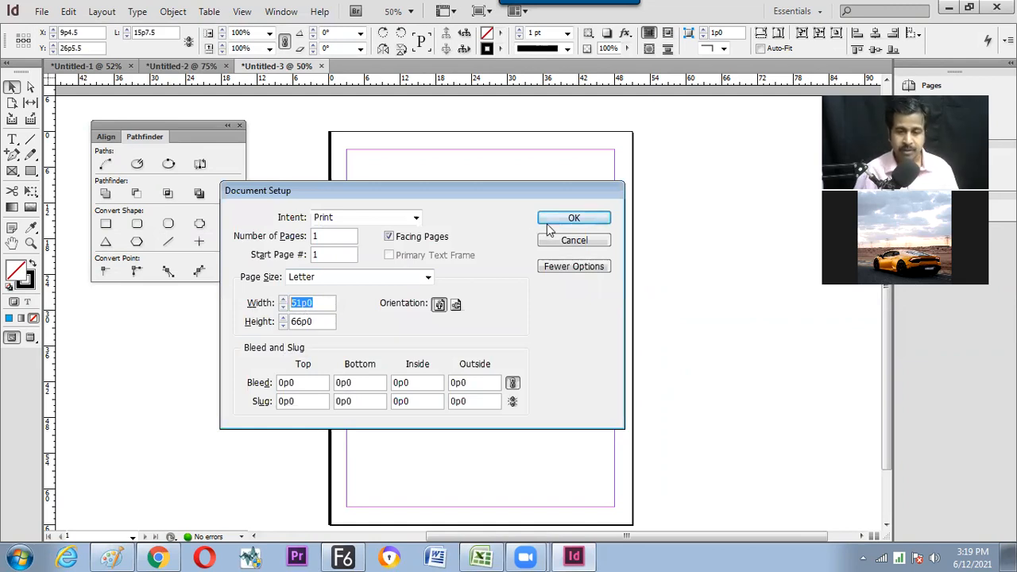
key(Return)
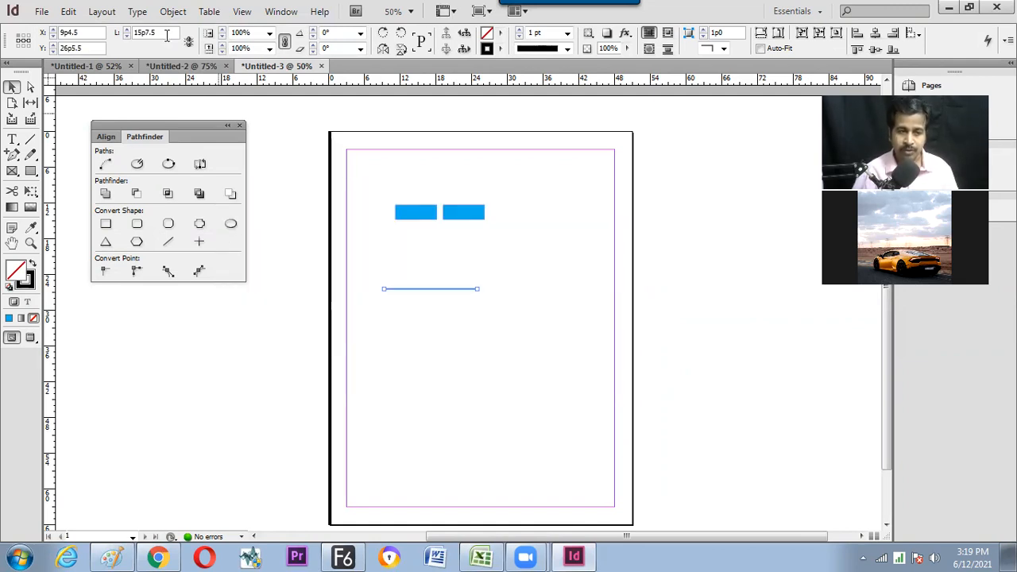
click(117, 32)
key(ctrl+v)
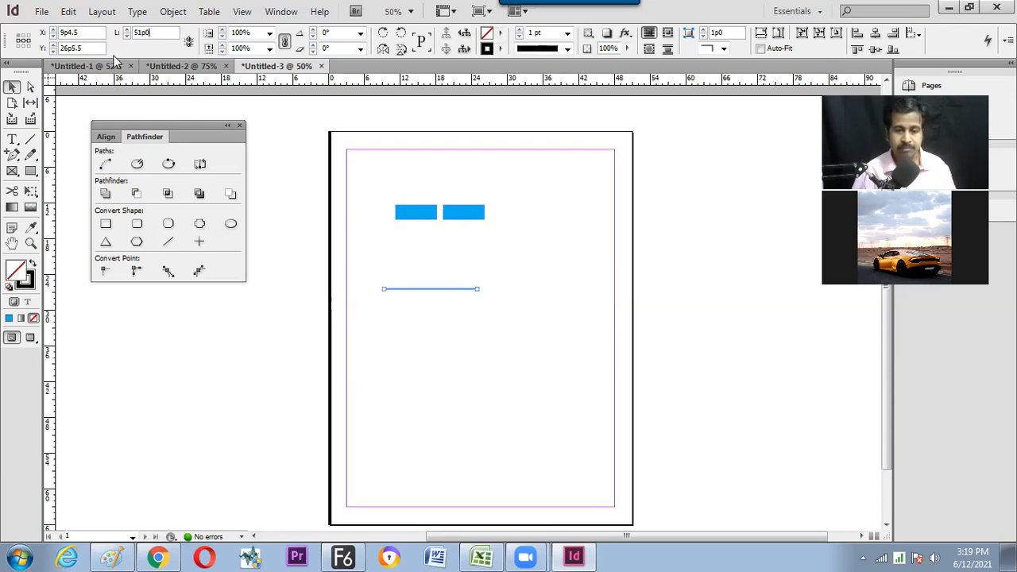
key(Return)
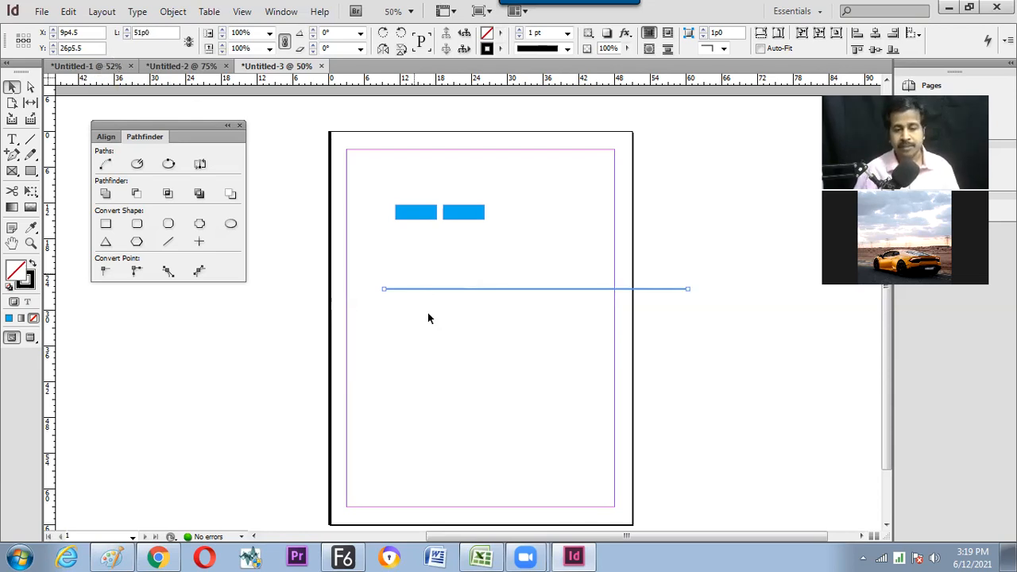
Set the horizontal line's stroke weight to 8 pt.
click(452, 307)
click(429, 289)
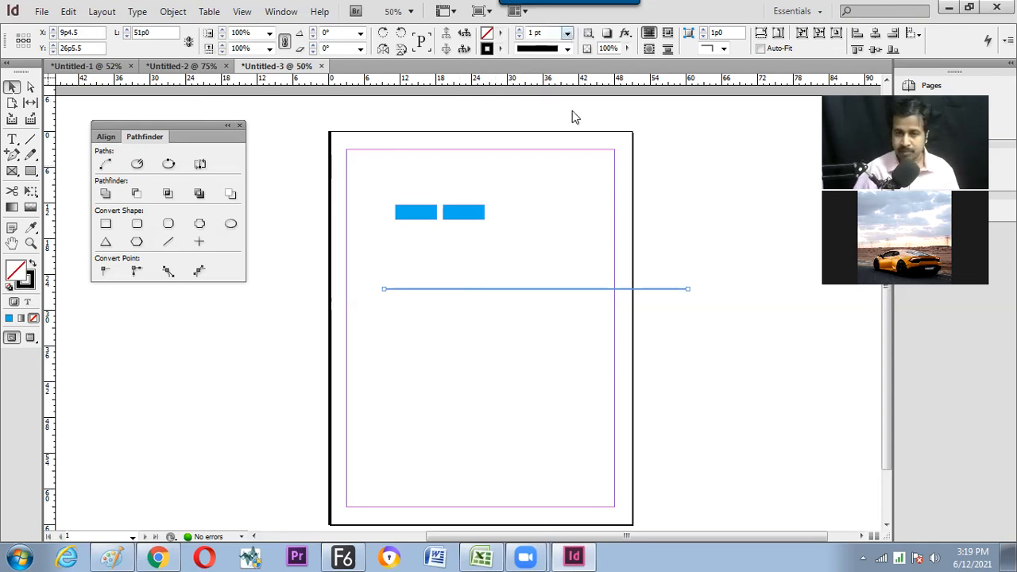
click(556, 173)
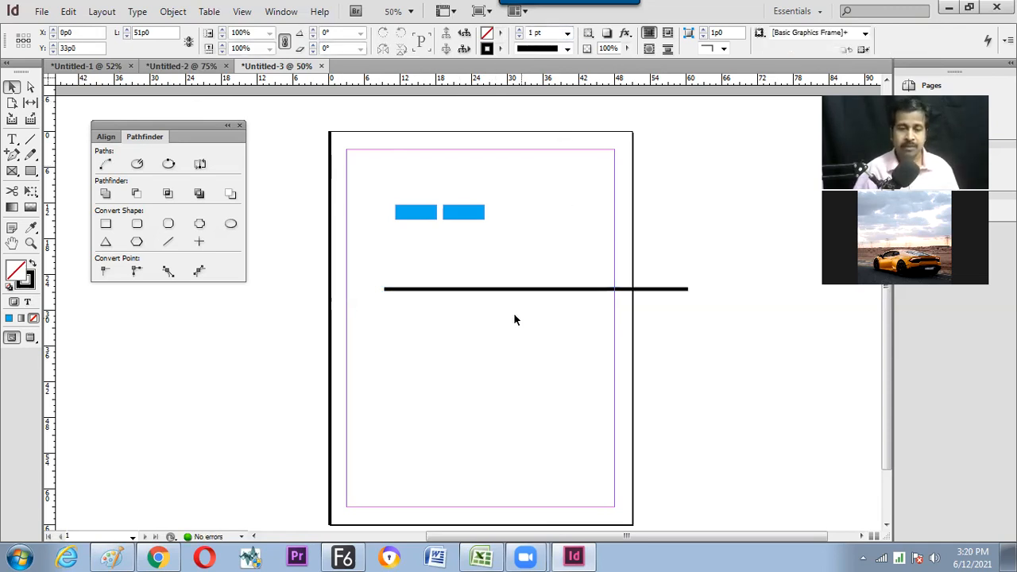
Position the horizontal line along the page's top edge at X 0p0 and Y 0p0.
click(502, 286)
drag(70, 33, 80, 33)
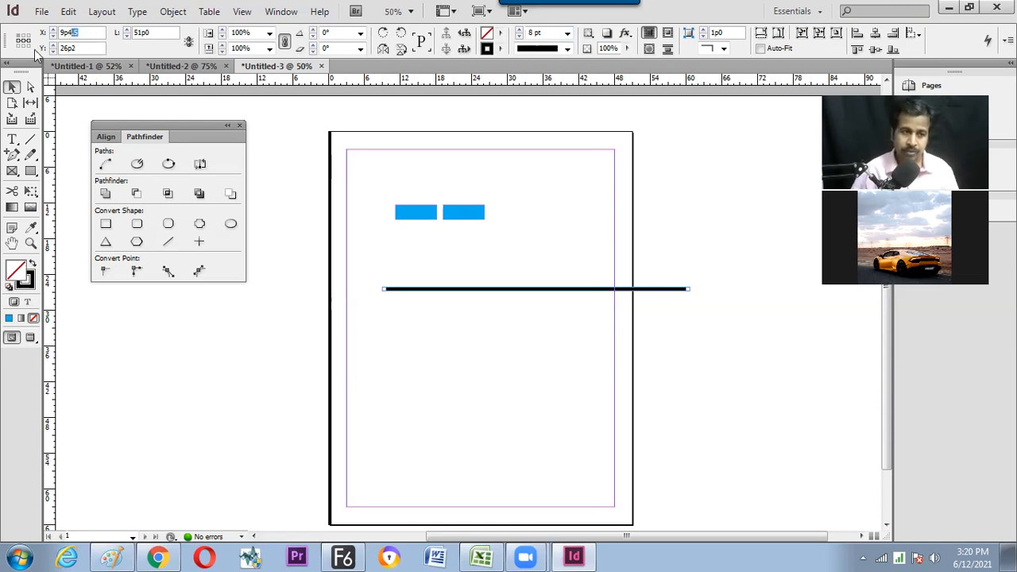
text(0)
key(Return)
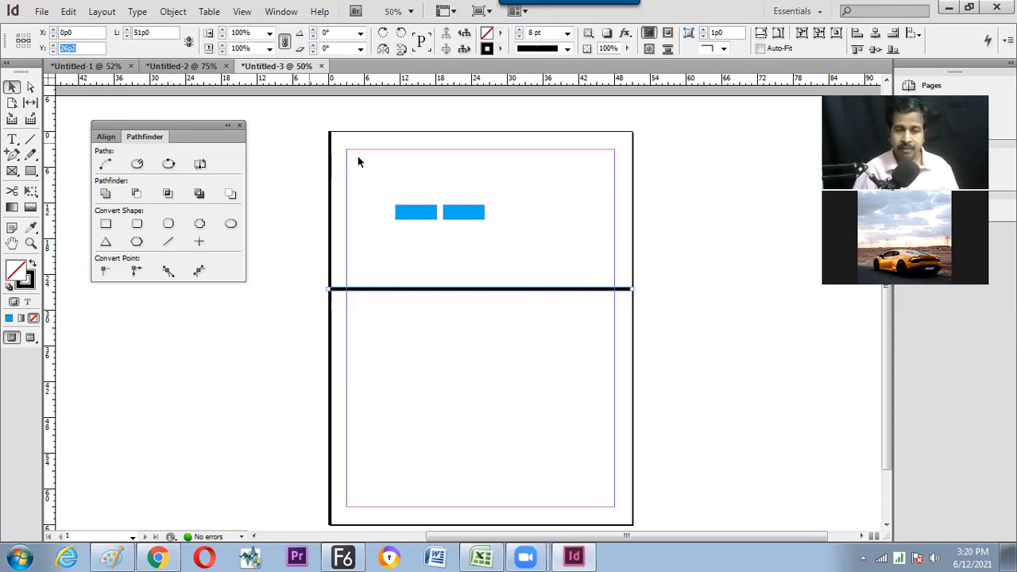
click(368, 259)
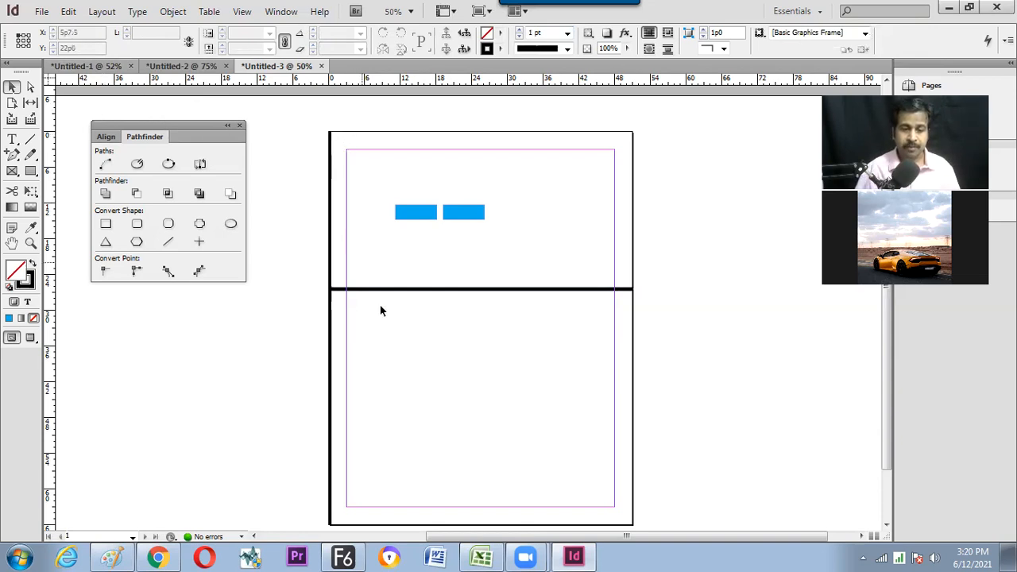
drag(84, 47, 4, 45)
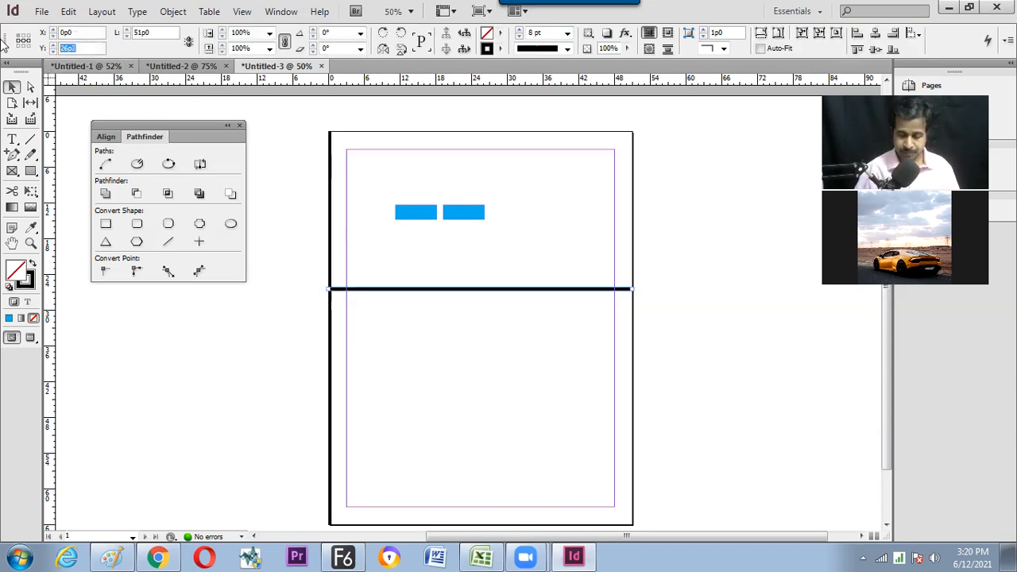
text(0)
key(Return)
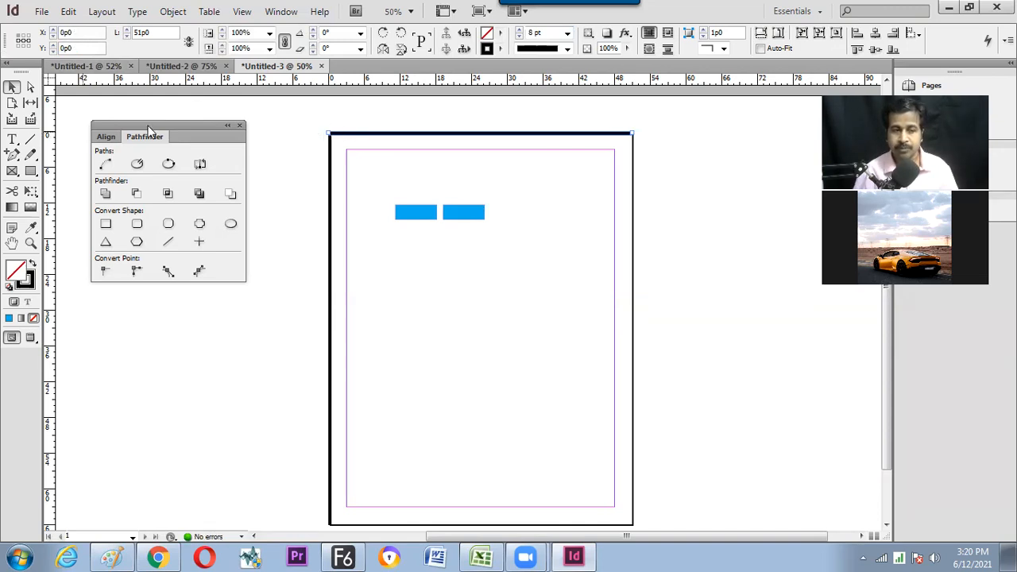
Reposition the floating Pathfinder panel beside the page and deselect the top line.
drag(247, 123, 256, 236)
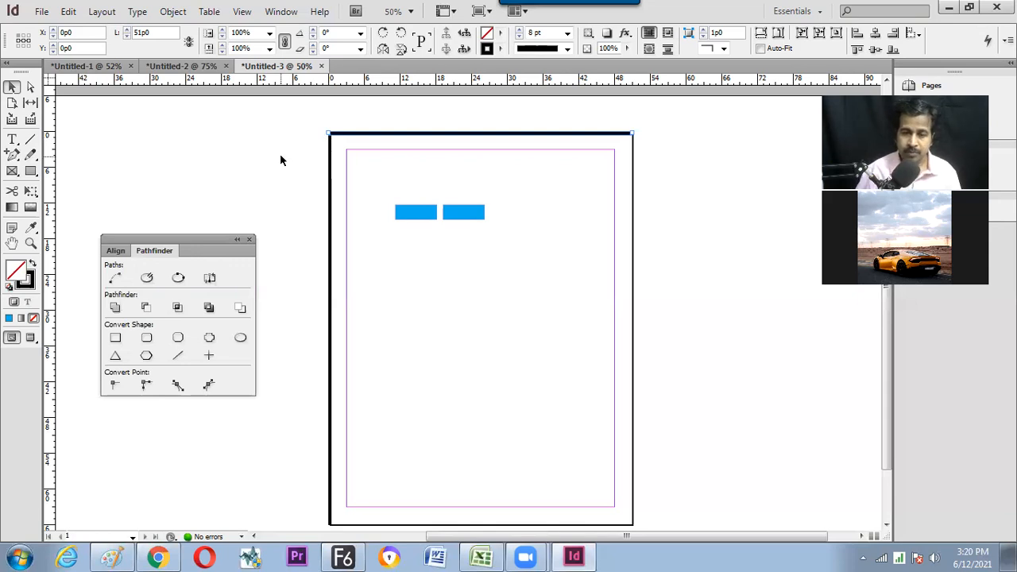
click(287, 200)
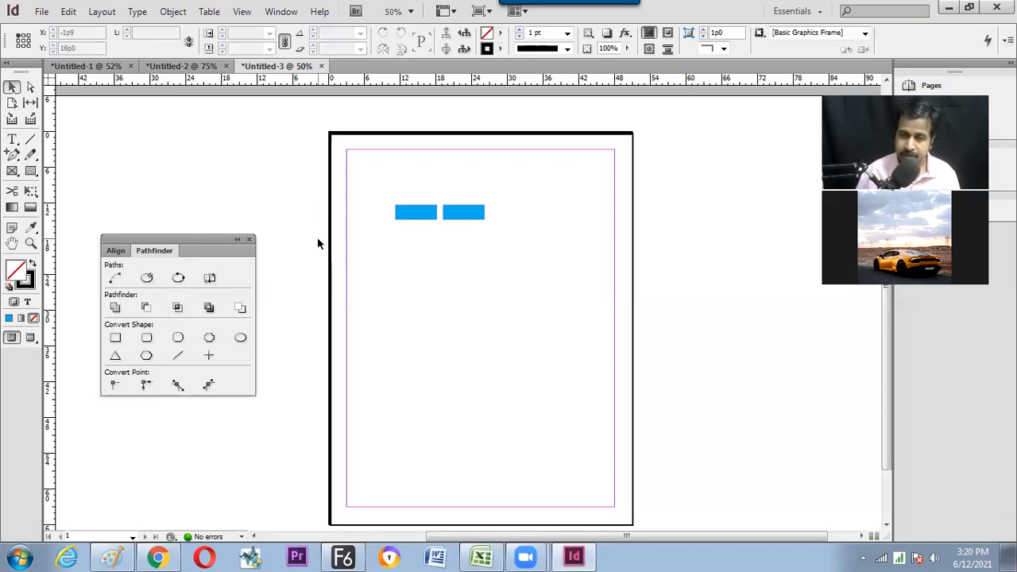
drag(220, 241, 241, 192)
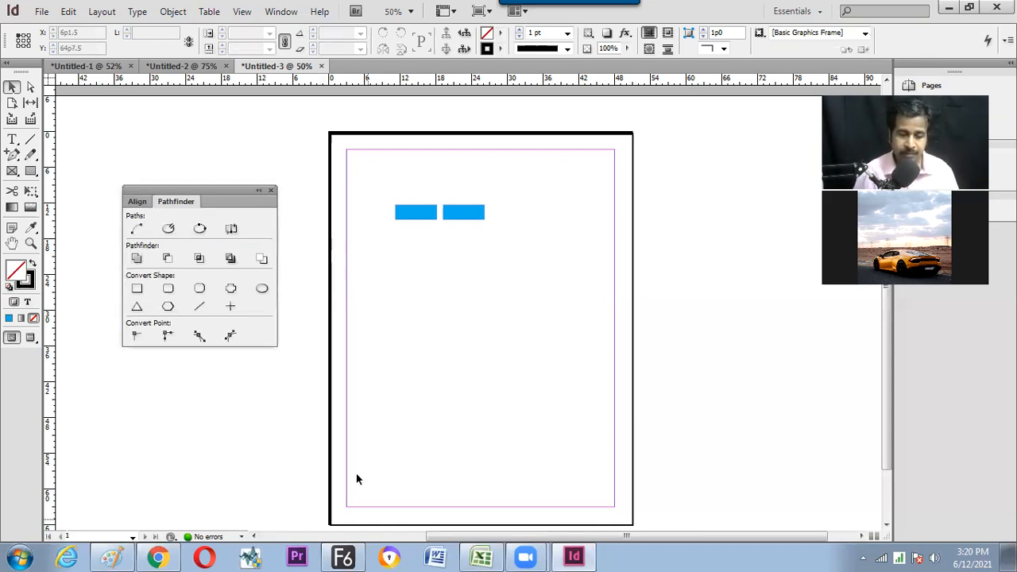
Copy the top line's length and apply it as the vertical line's X position, 51p0, placing that line on the page's right edge.
click(329, 382)
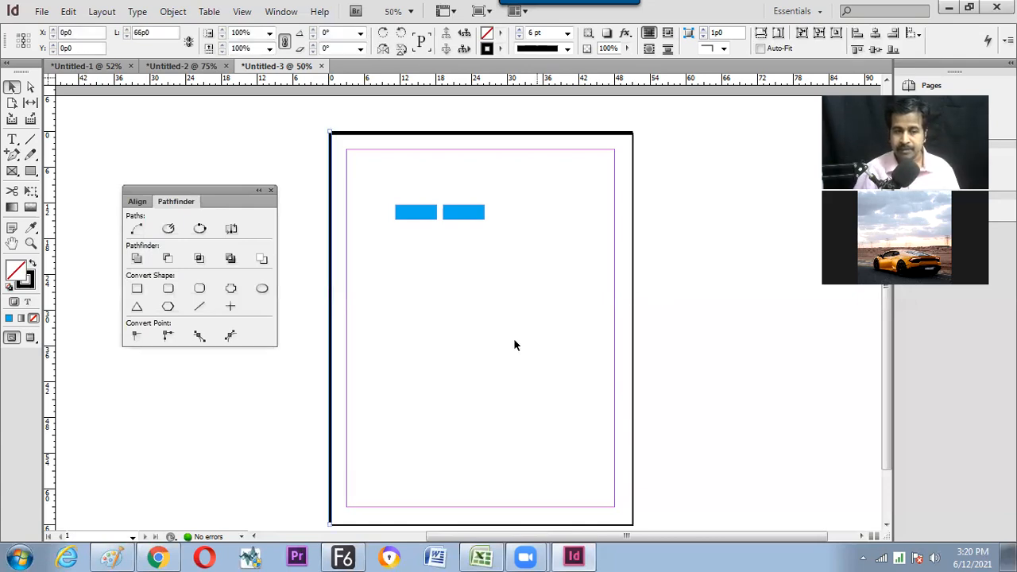
drag(378, 328, 309, 377)
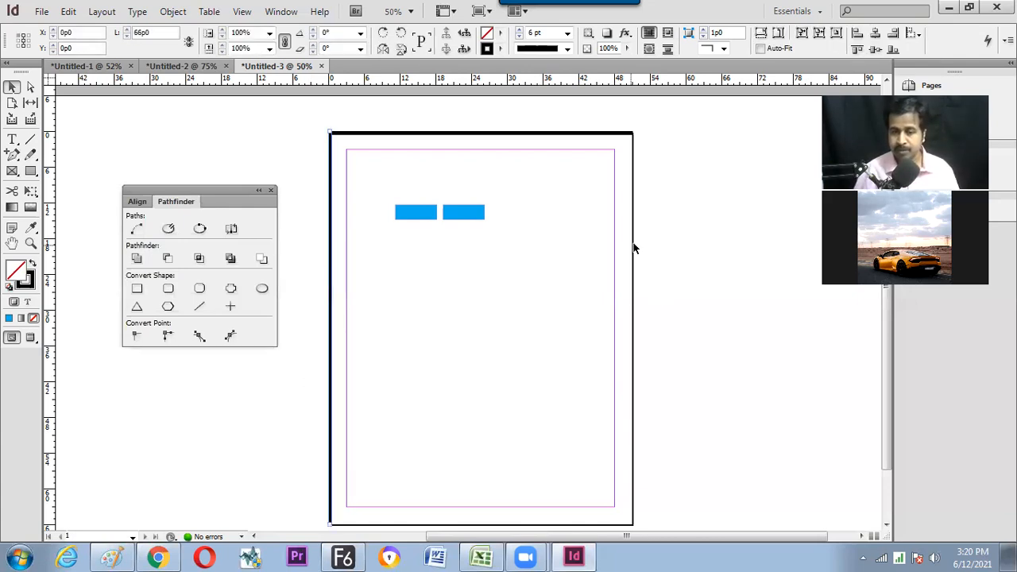
click(657, 238)
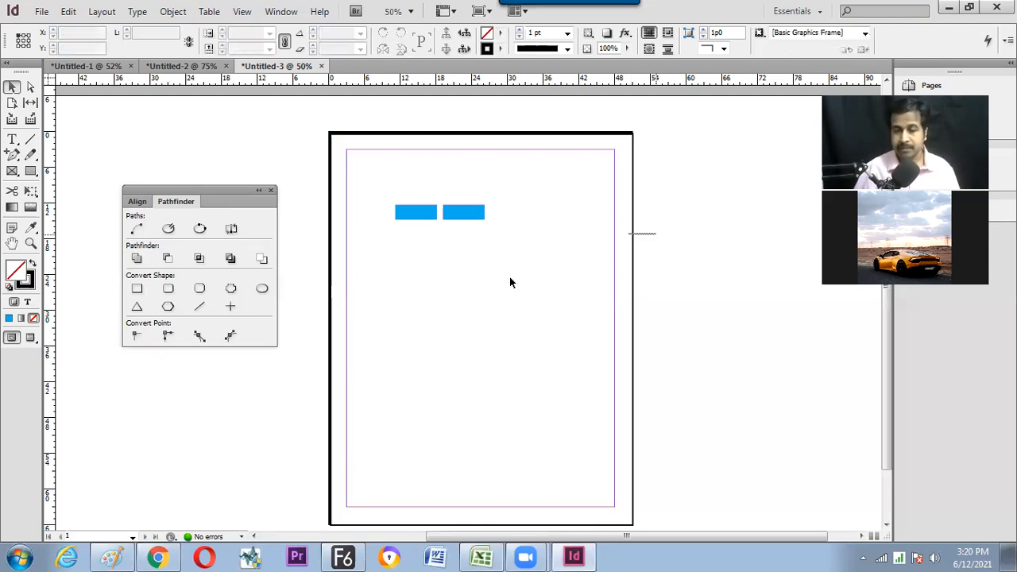
drag(308, 387, 308, 387)
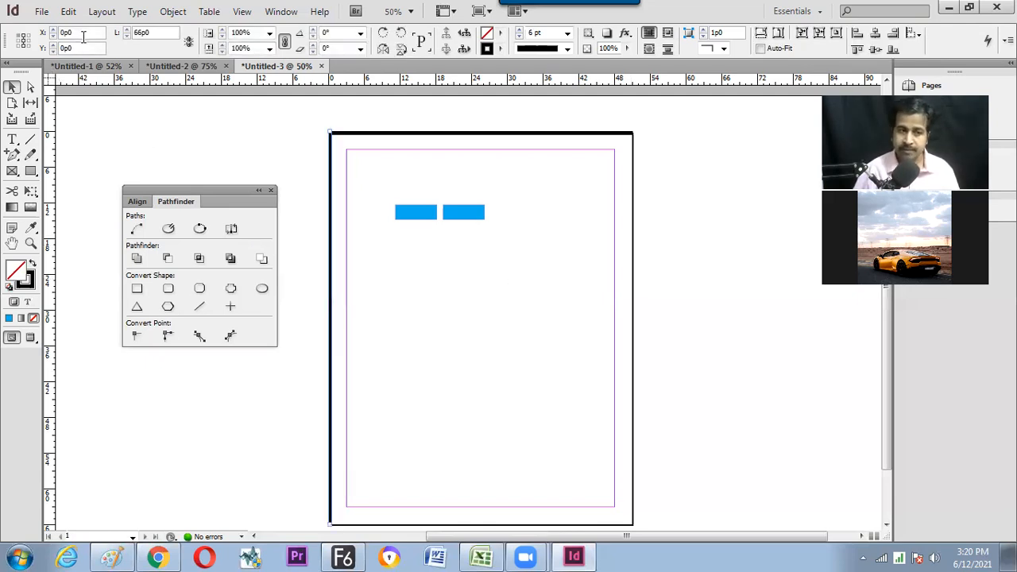
key(ctrl+6)
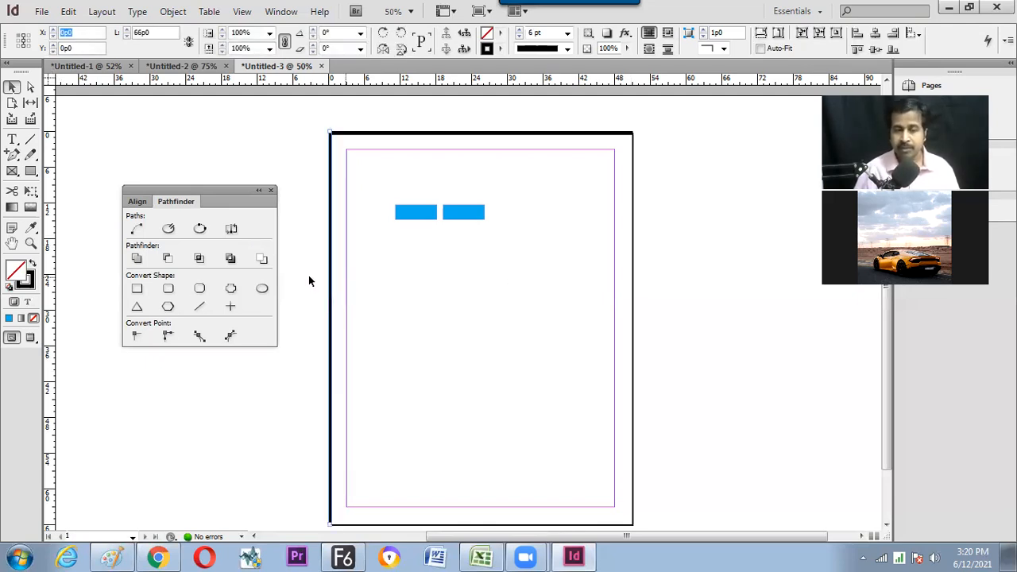
click(487, 134)
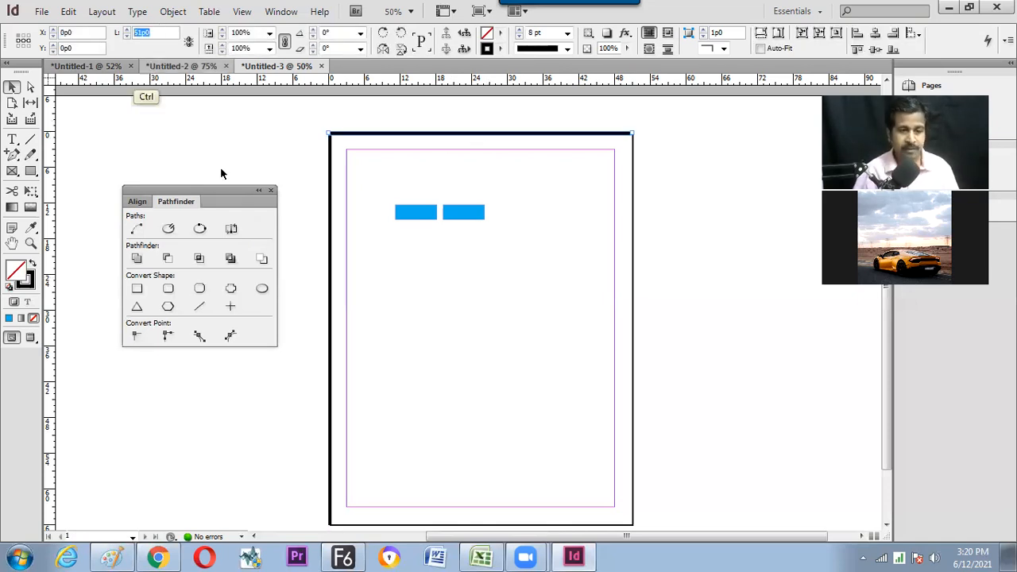
click(330, 286)
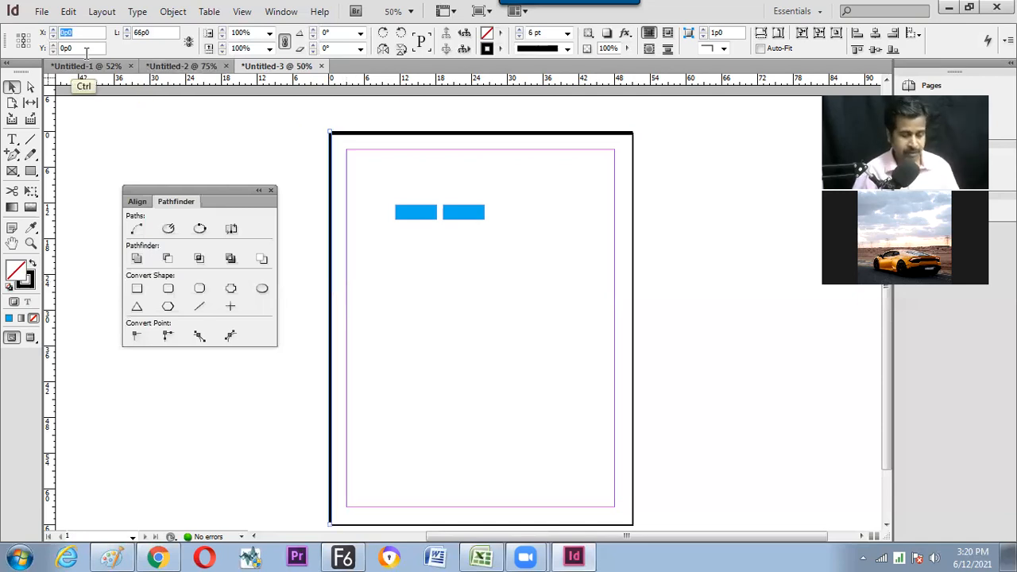
click(634, 207)
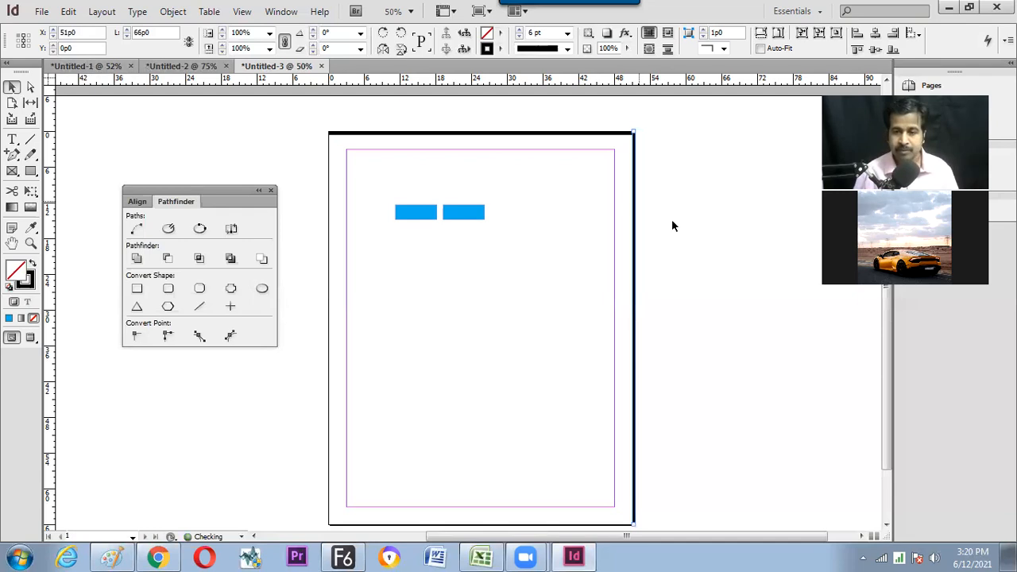
click(626, 146)
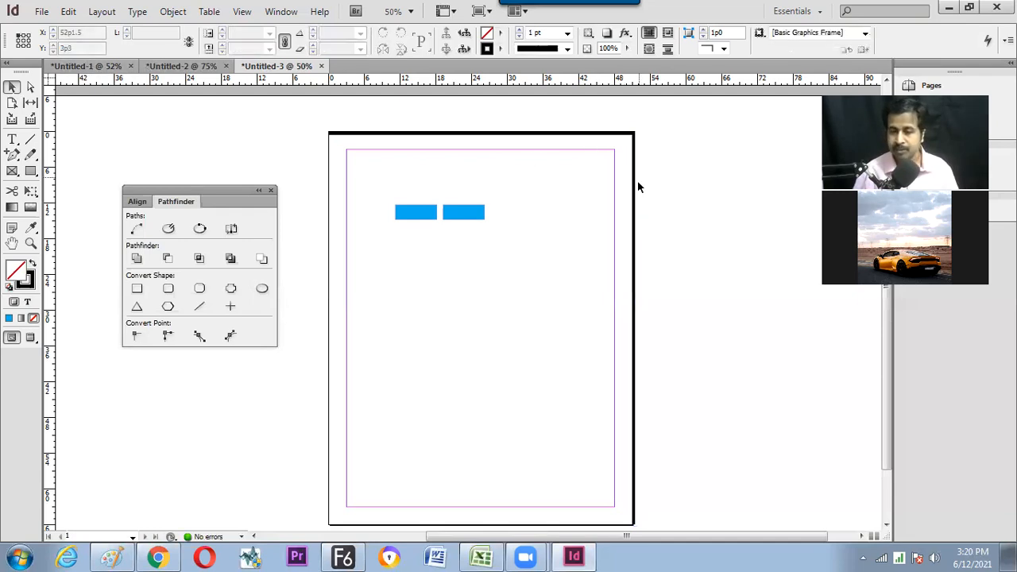
click(672, 211)
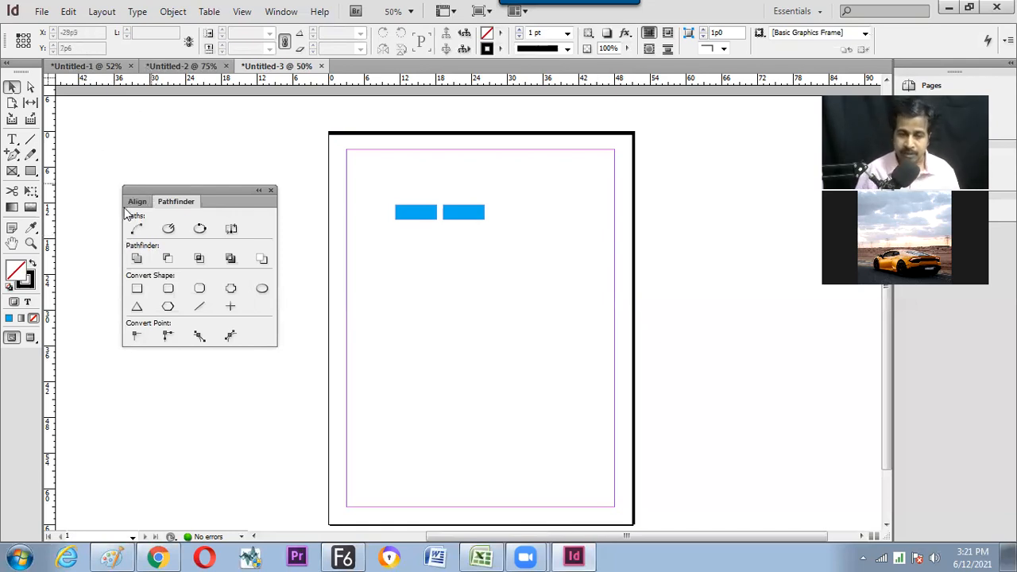
Draw a horizontal line about 9p7.6 long below the blue rectangles and set its reference point to the center.
click(31, 139)
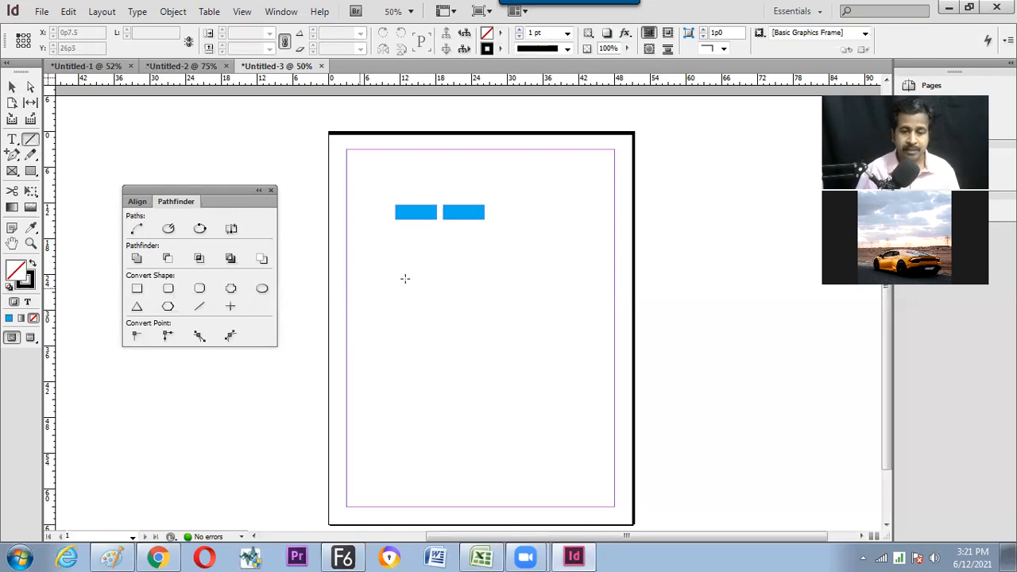
key(ctrl+z)
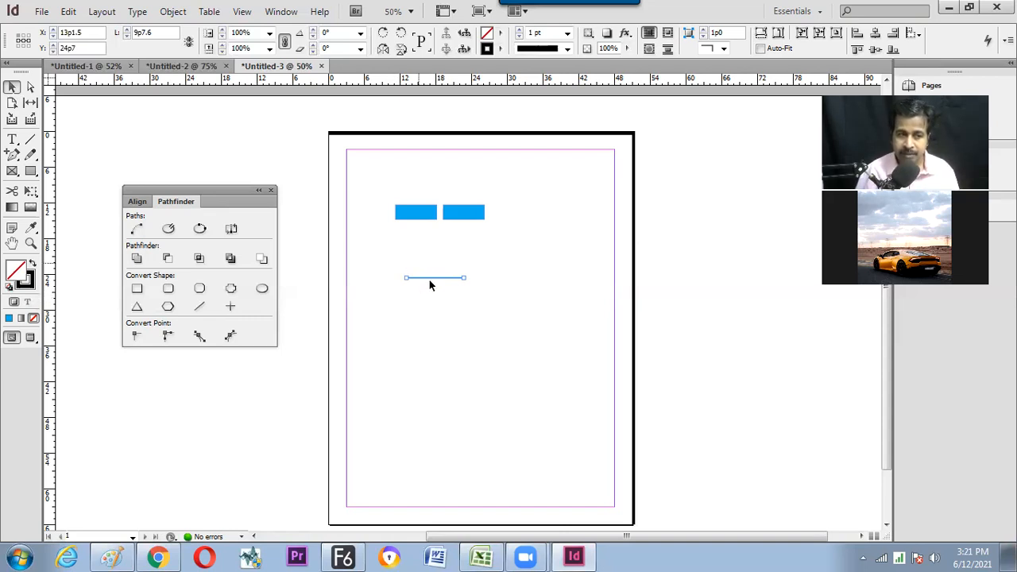
click(23, 43)
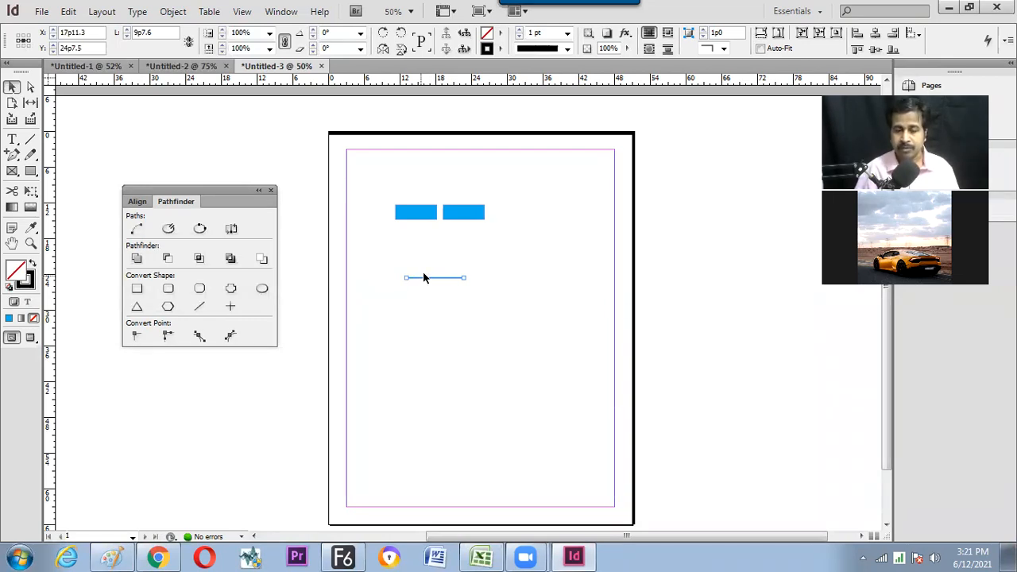
Center the short line horizontally on the page by setting its X position to half the top line's copied 51p0 length.
click(461, 134)
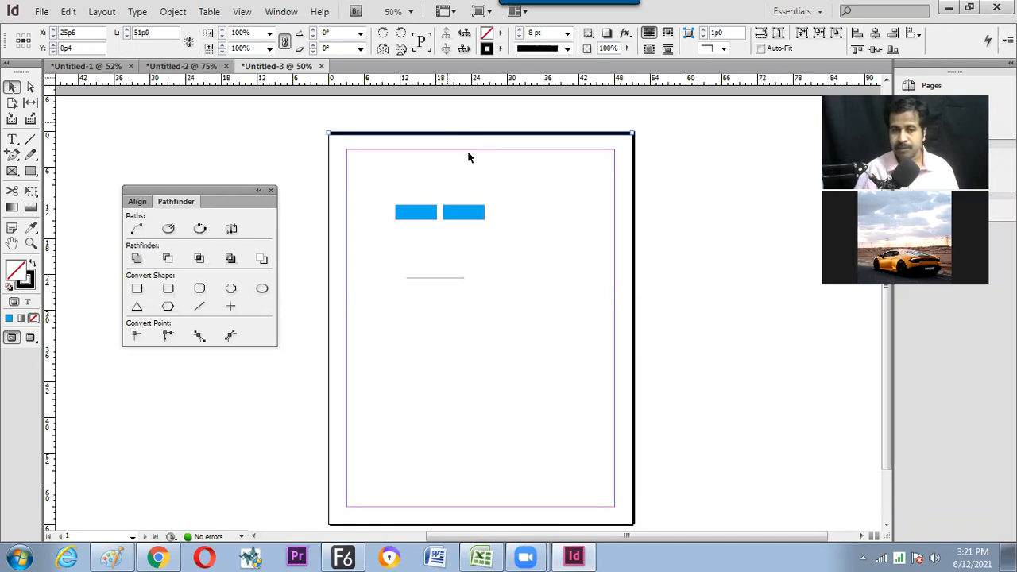
click(118, 33)
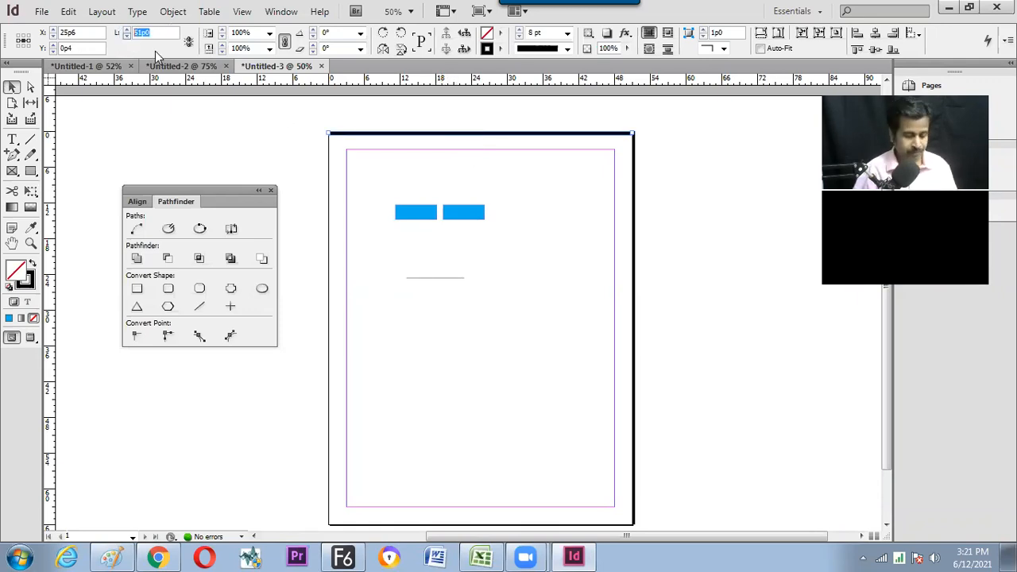
click(436, 278)
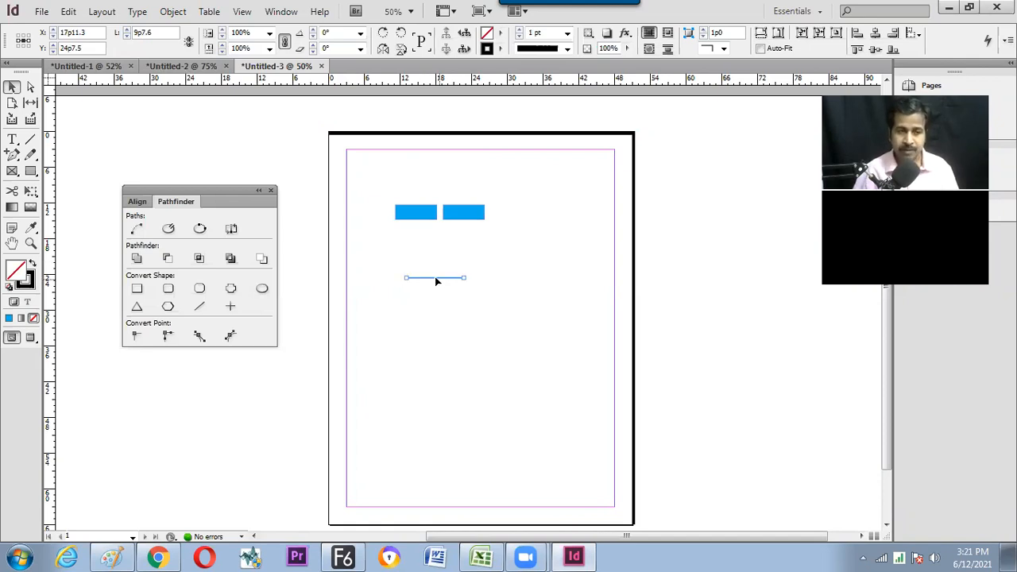
key(ctrl+6)
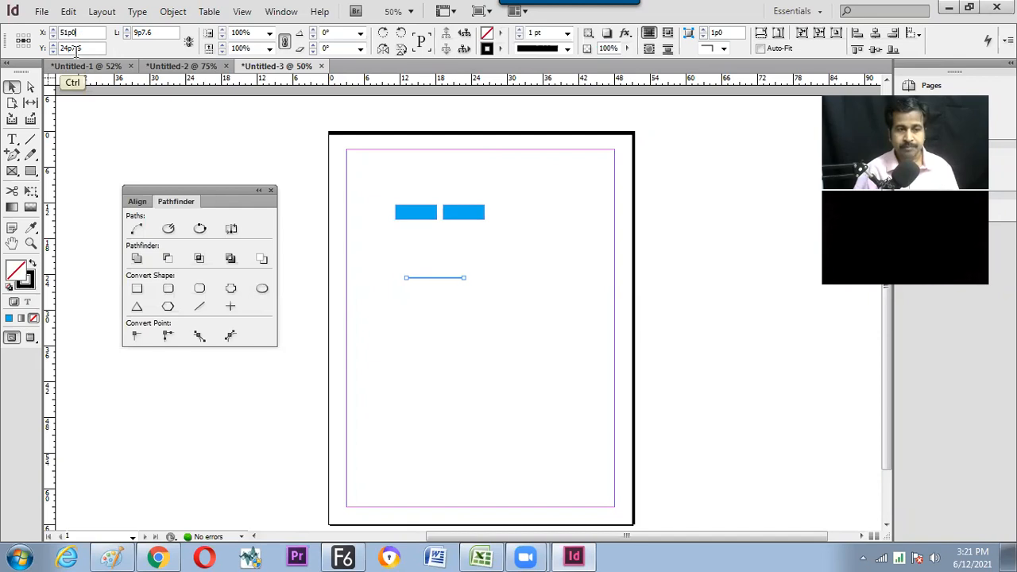
text(51p0)
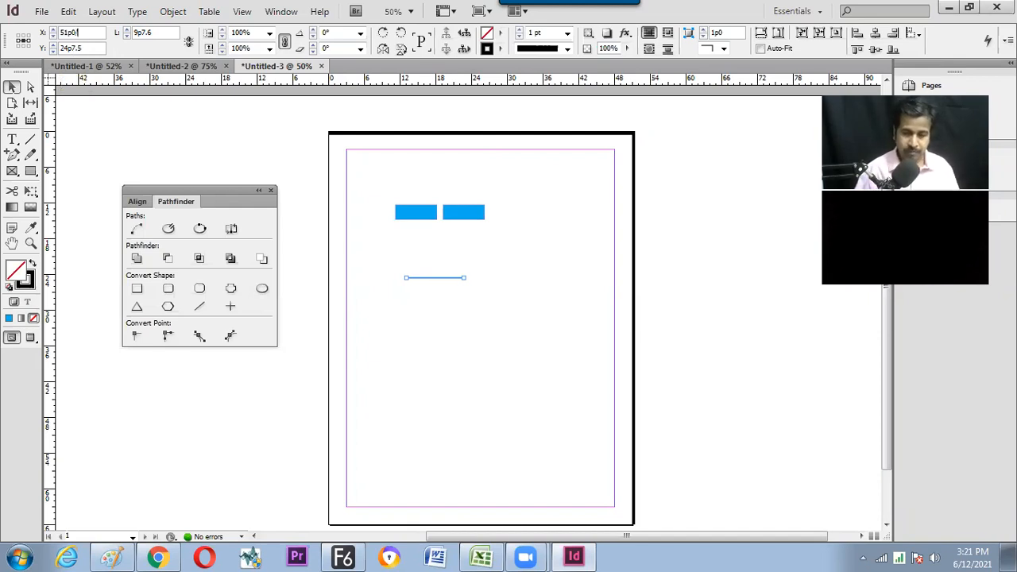
key(Return)
click(460, 307)
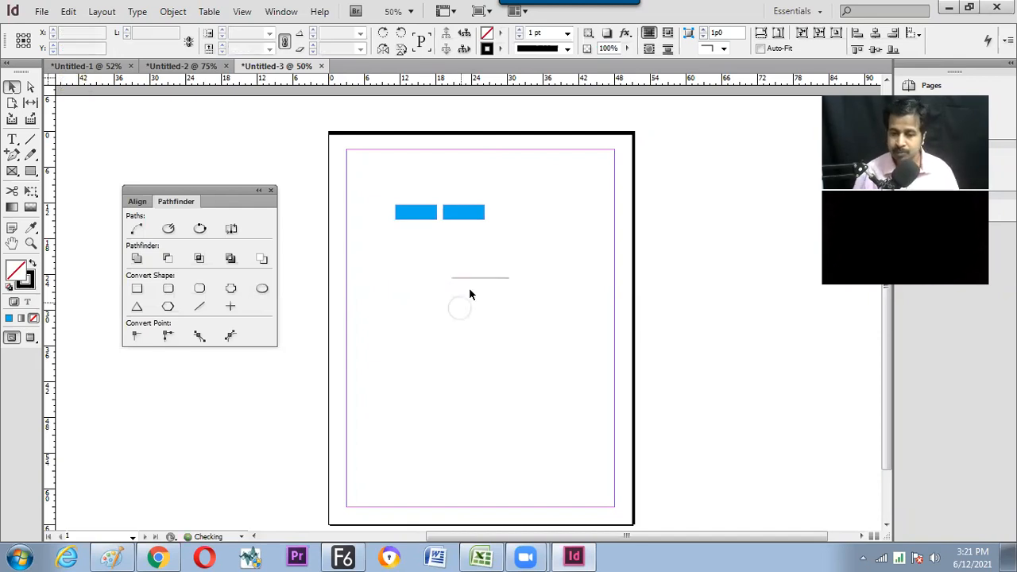
click(489, 277)
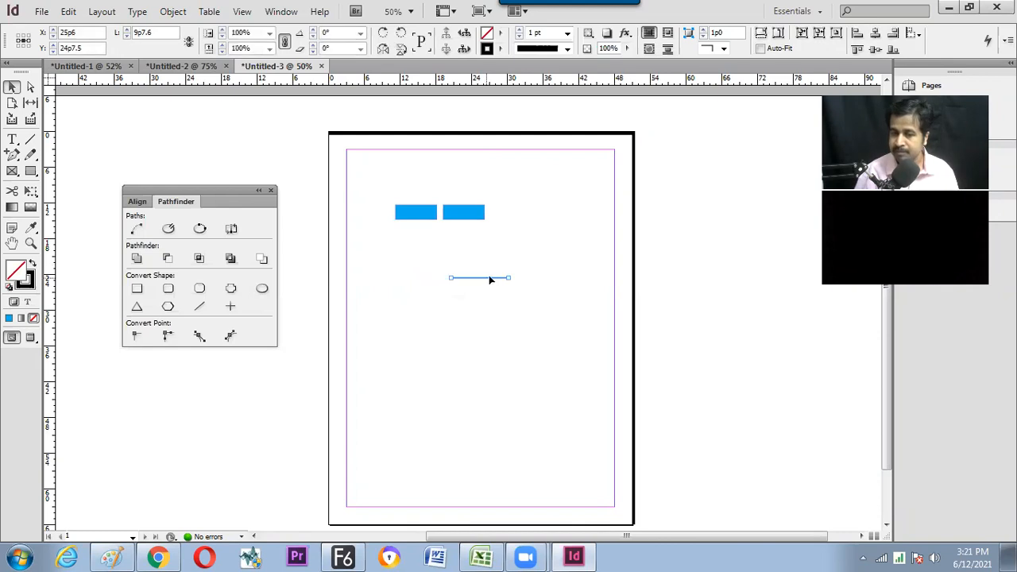
Set the short line's stroke to 10 pt and center it vertically by setting Y to half the vertical line's copied length, 66p0/2.
click(567, 33)
click(572, 129)
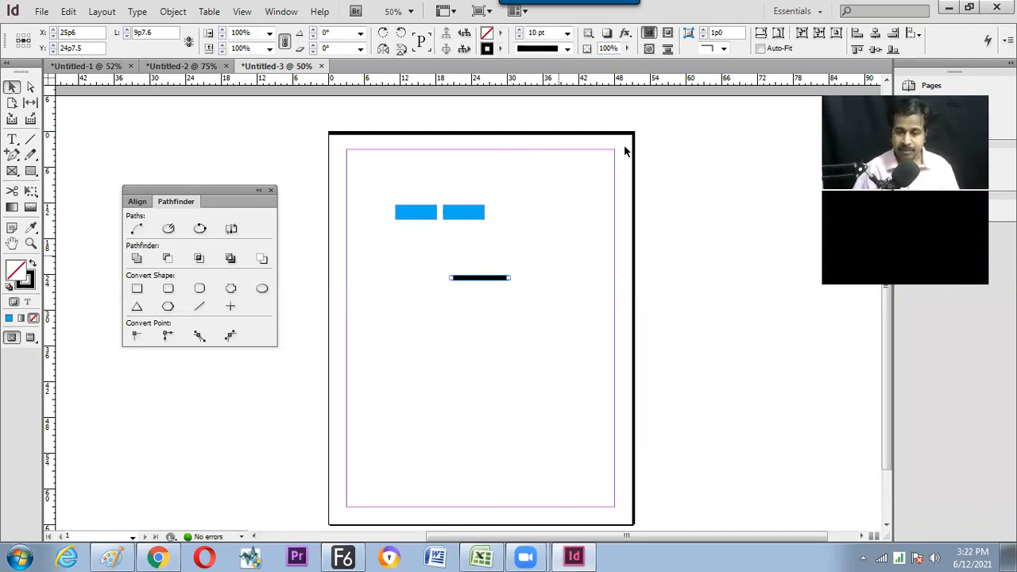
mouse_move(611, 266)
mouse_down()
mouse_move(641, 296)
mouse_move(634, 307)
mouse_up()
double_click(141, 32)
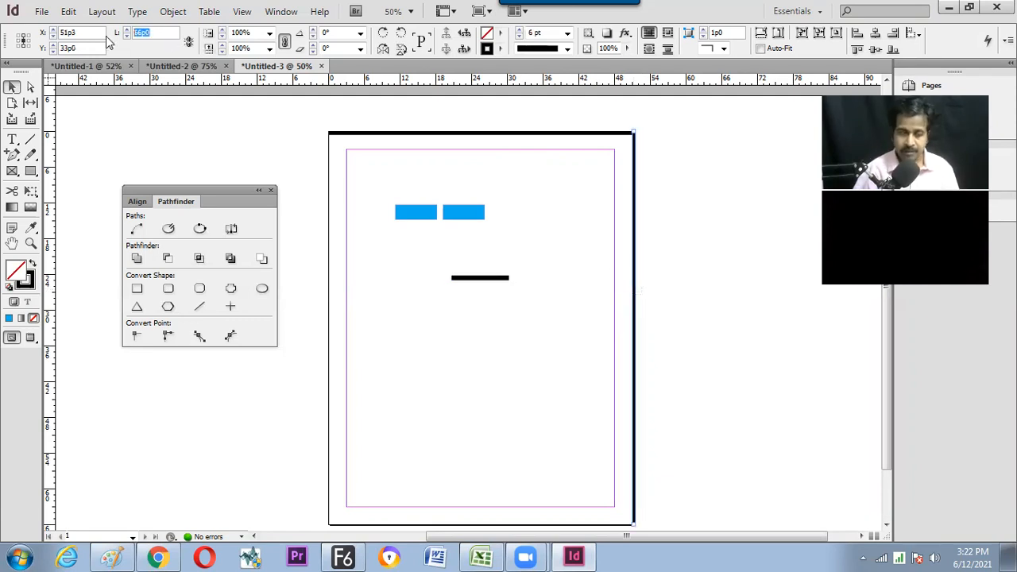
key(ctrl)
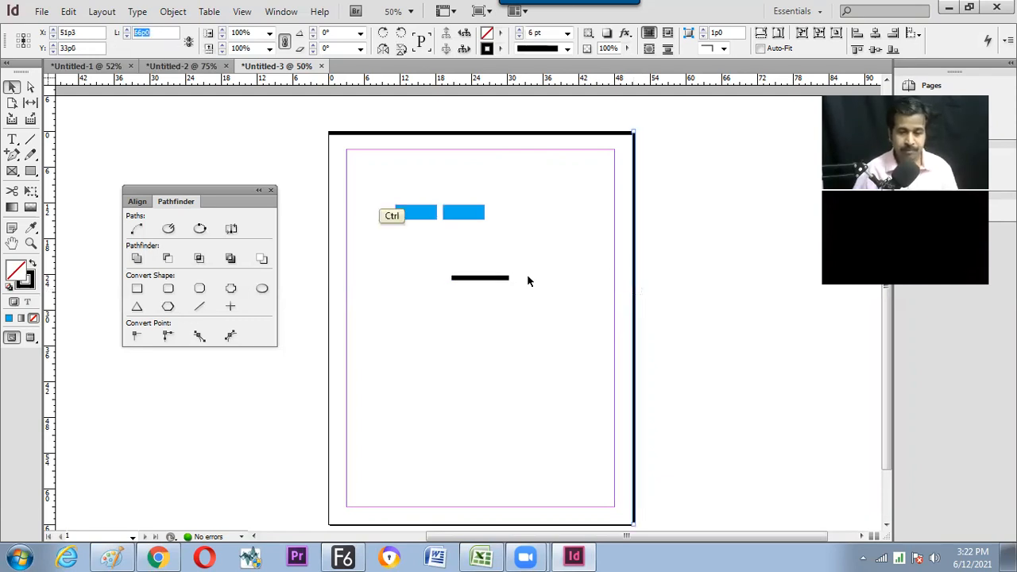
click(471, 277)
double_click(93, 48)
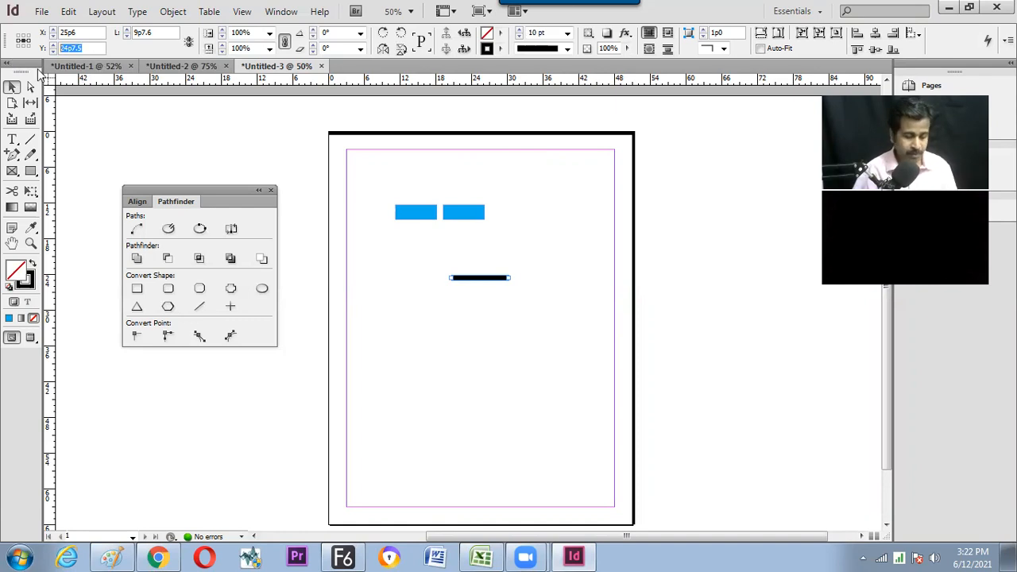
text(66p0)
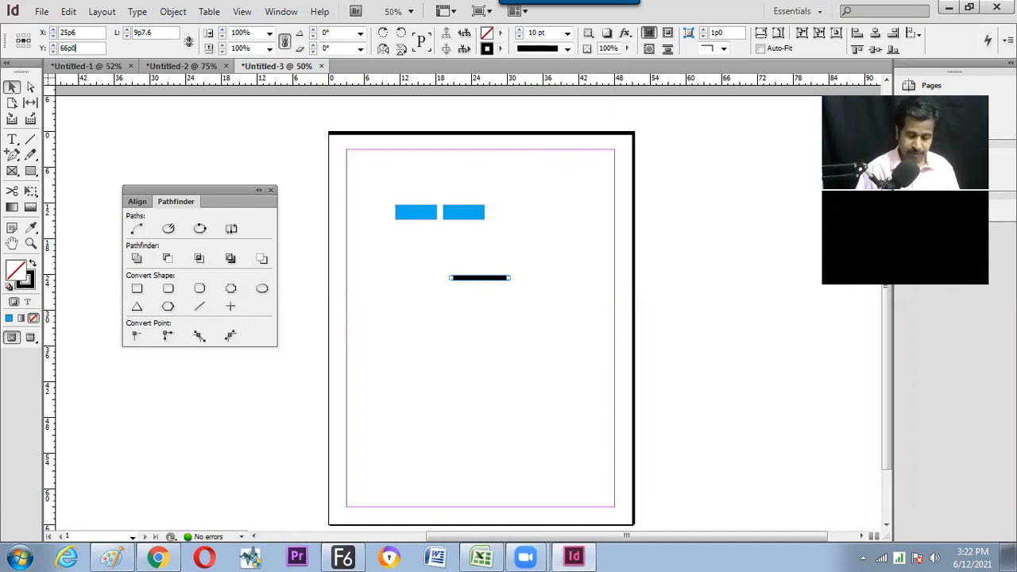
text(/2)
key(Return)
click(675, 355)
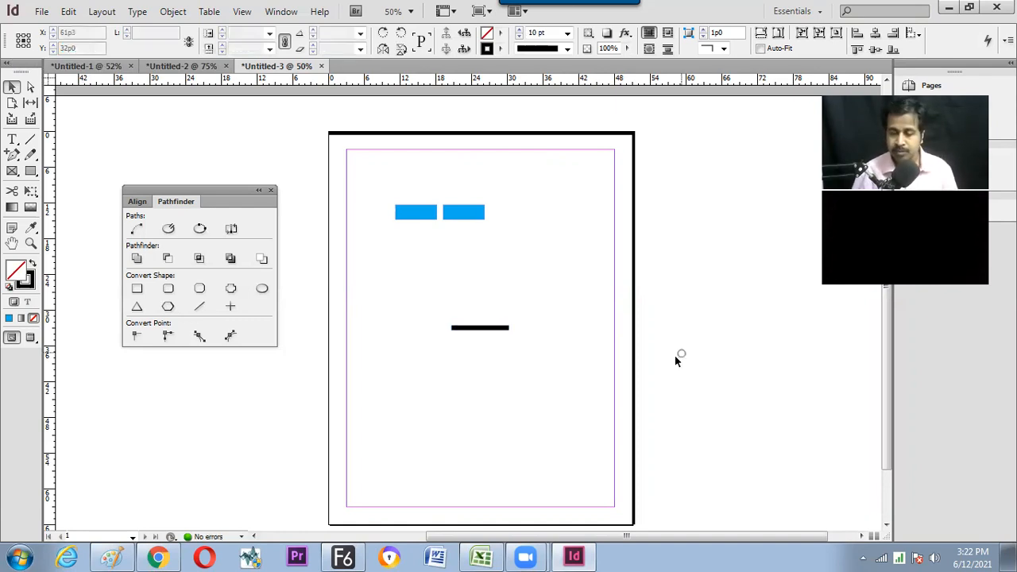
click(483, 329)
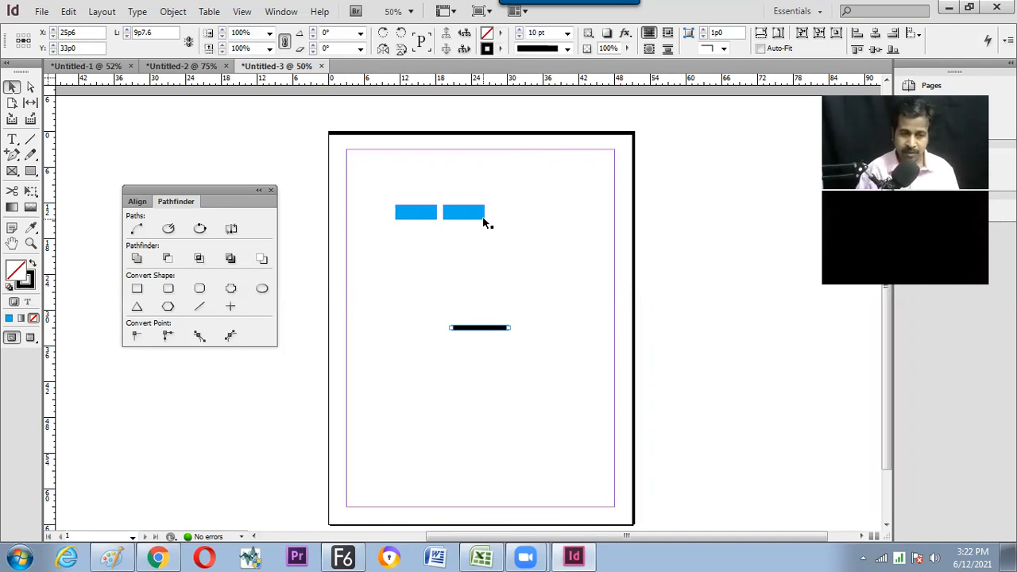
click(634, 251)
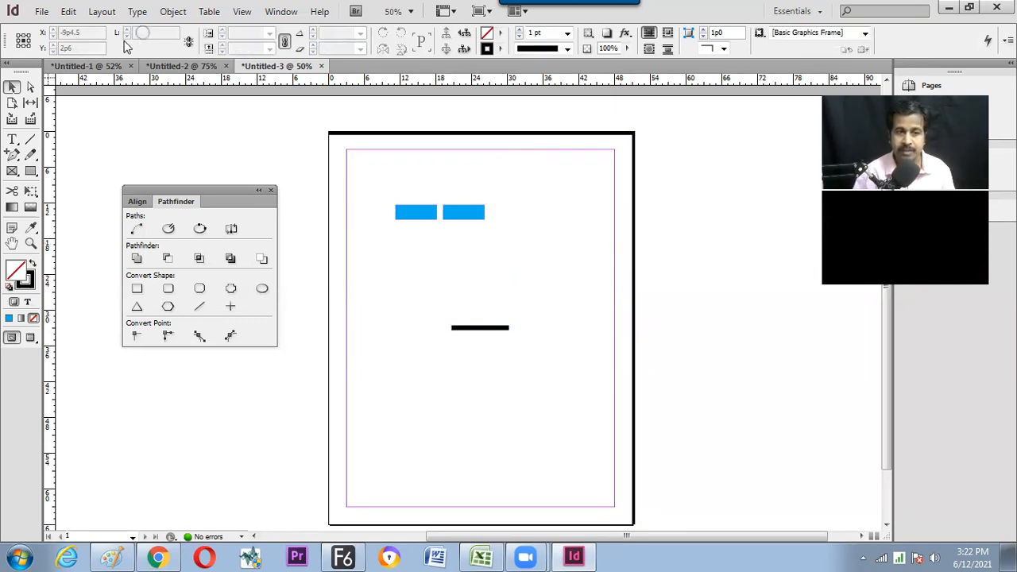
click(503, 327)
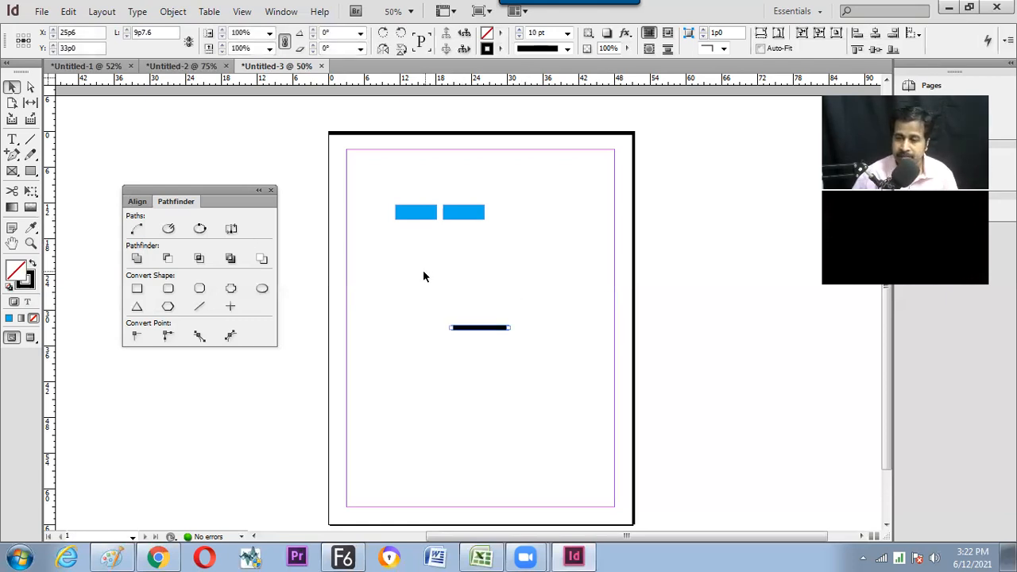
Draw a horizontal line about 9p3 long on the pasteboard above the Pathfinder panel and delete it.
click(32, 139)
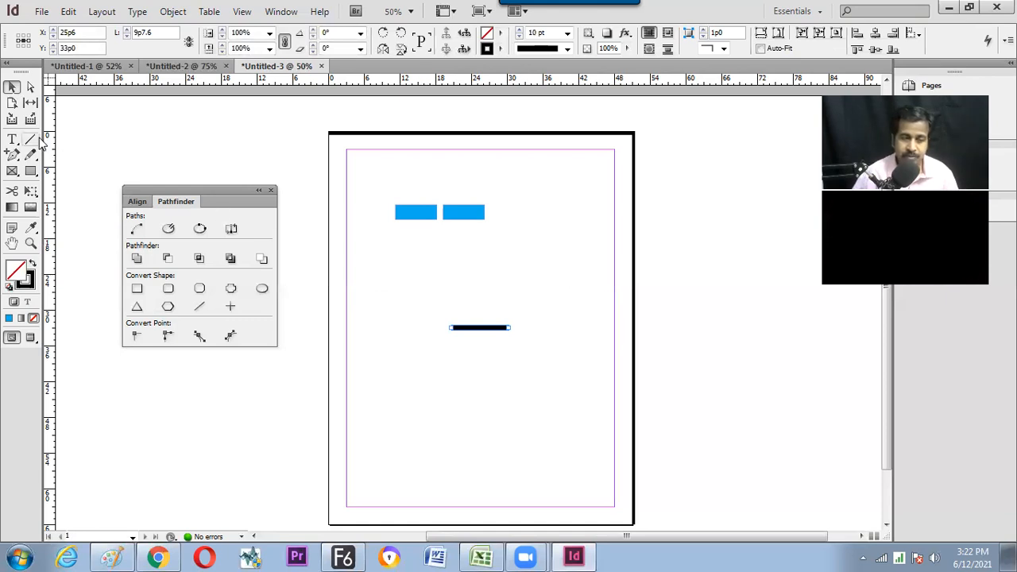
drag(176, 140, 231, 141)
key(v)
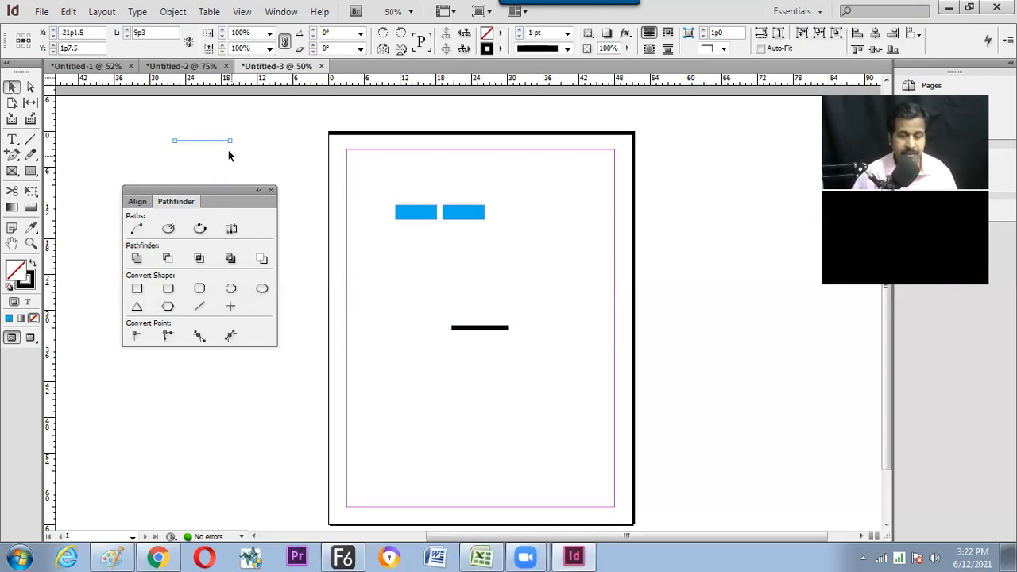
key(Delete)
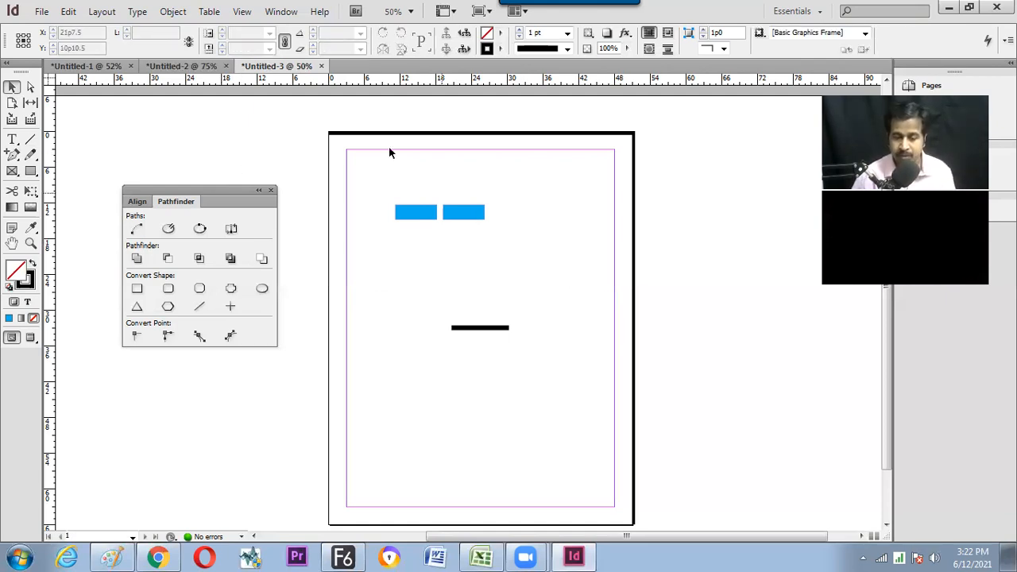
Set the short line's reference point to its right end and check the top line's X position.
click(492, 329)
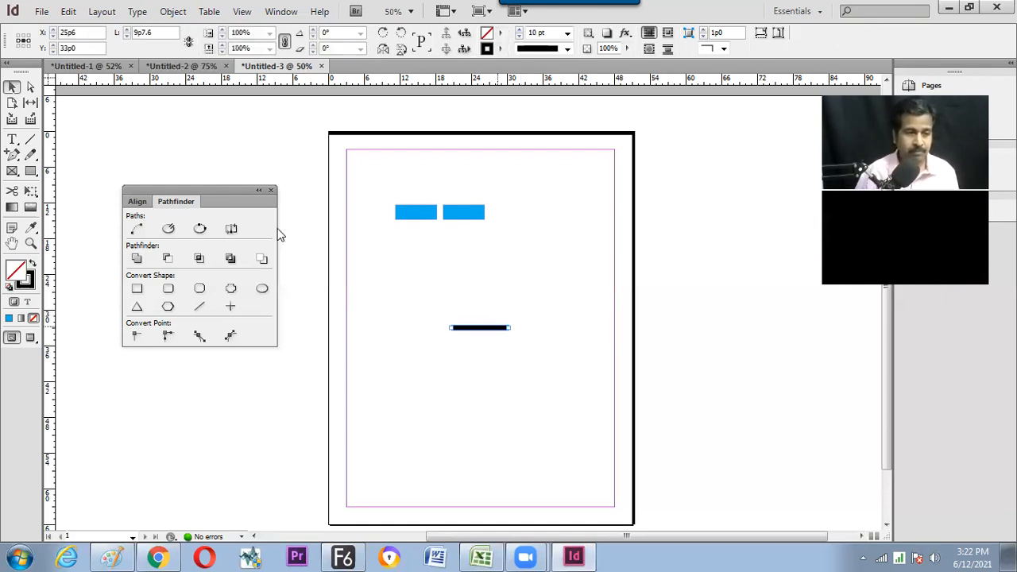
click(28, 40)
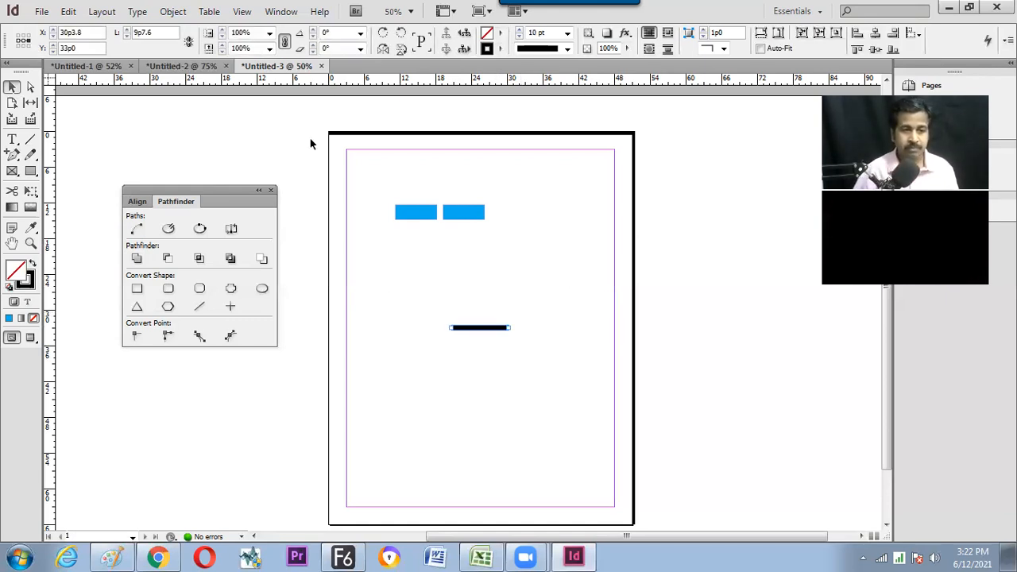
click(93, 33)
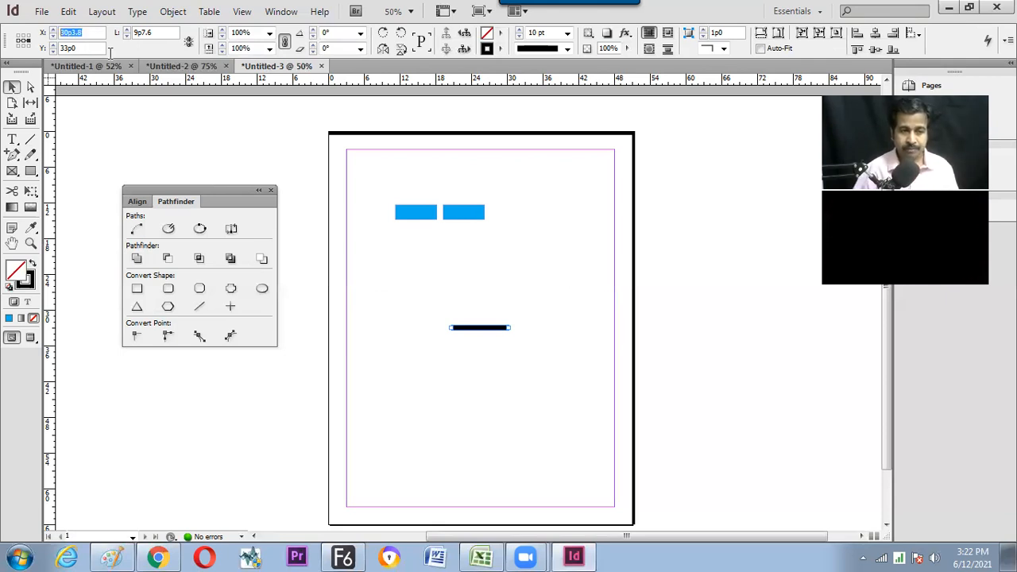
click(529, 133)
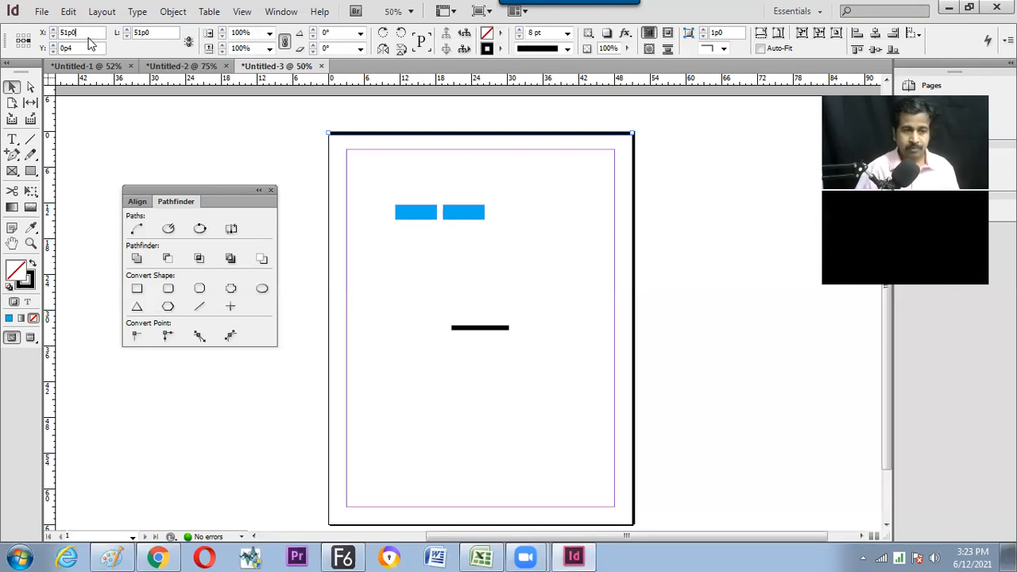
double_click(67, 36)
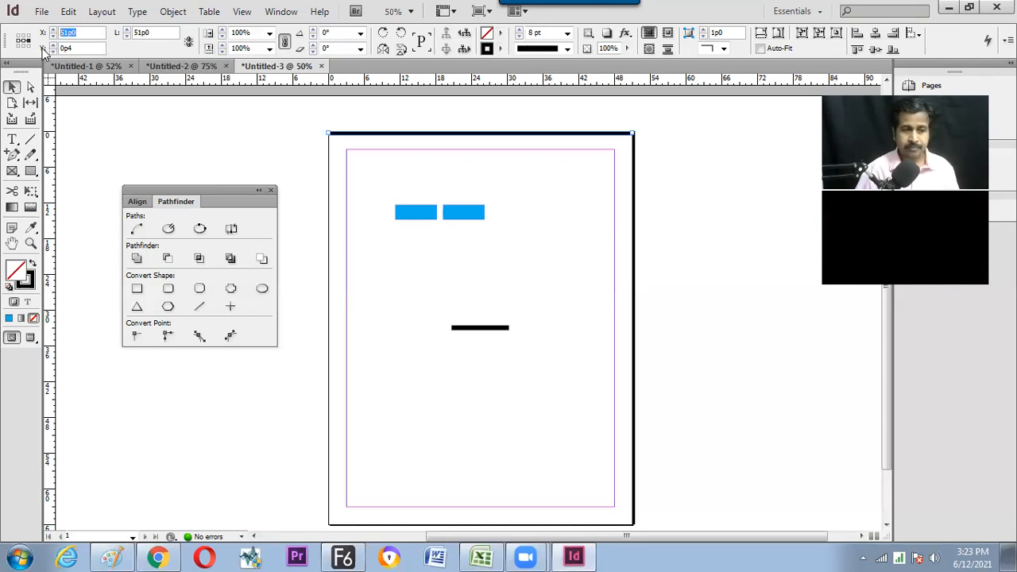
click(90, 33)
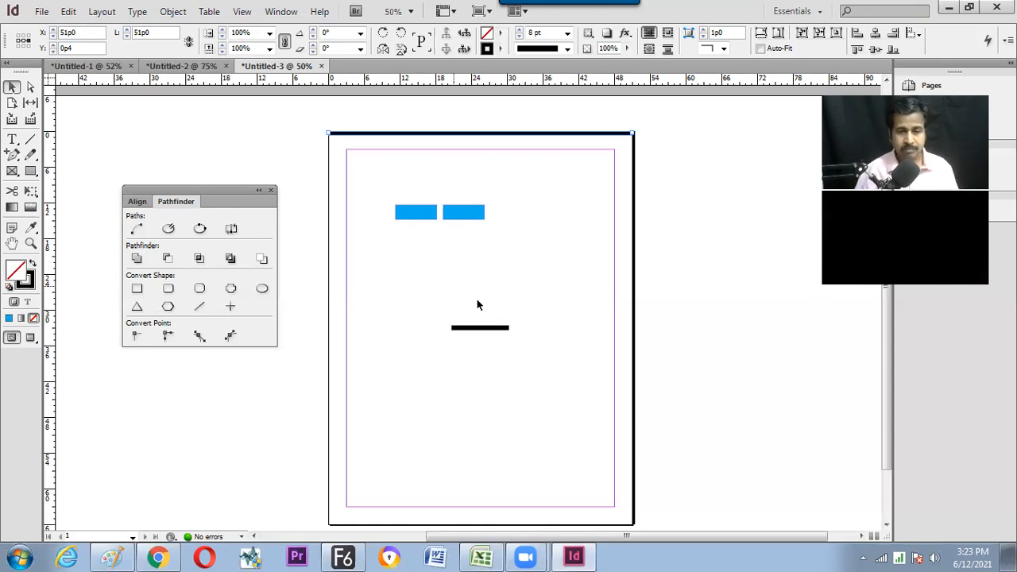
Set the short line's X position to 0, aligning its right end with the page's left edge.
click(494, 328)
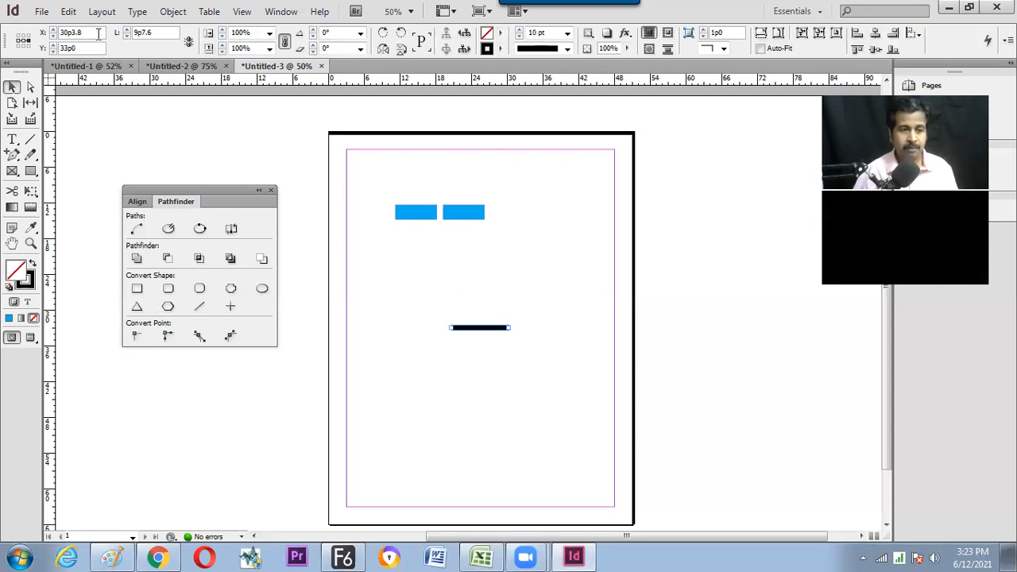
double_click(62, 35)
text(66p0)
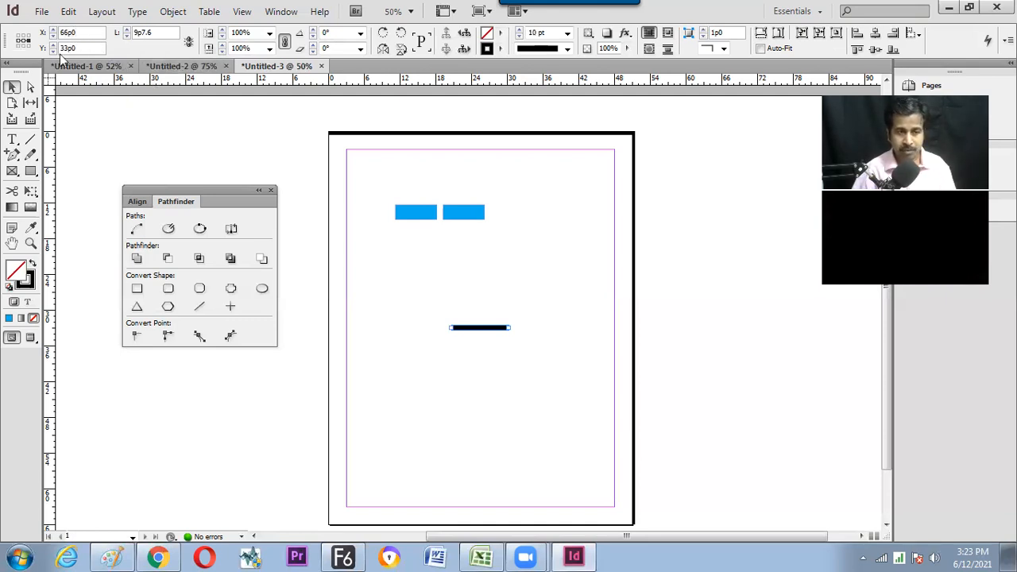
key(BackSpace)
key(BackSpace)
key(BackSpace)
key(BackSpace)
text(0)
click(532, 358)
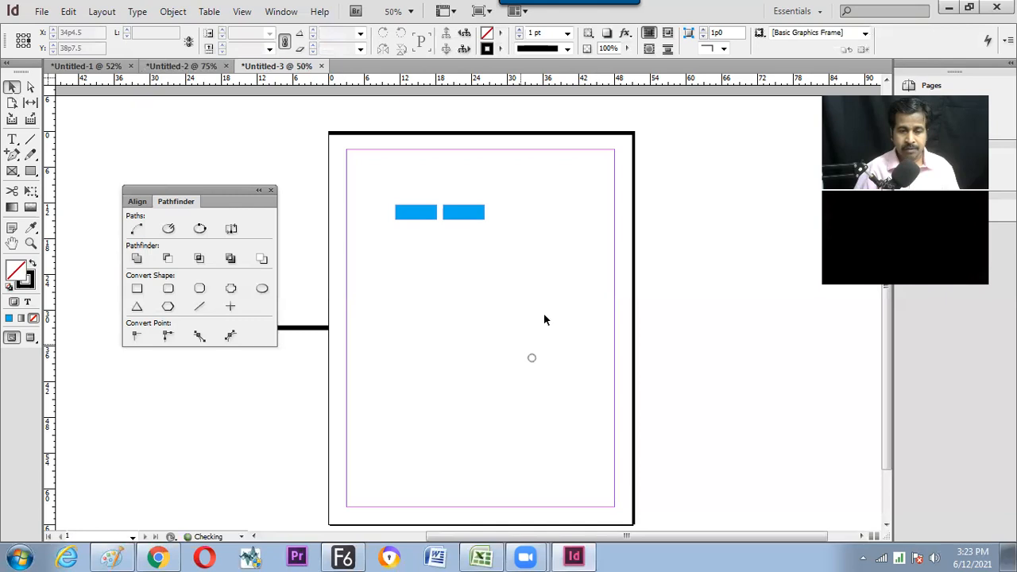
Copy the top line's length, 51p0, and apply it as the short line's X position so it ends at the page's right edge.
click(322, 327)
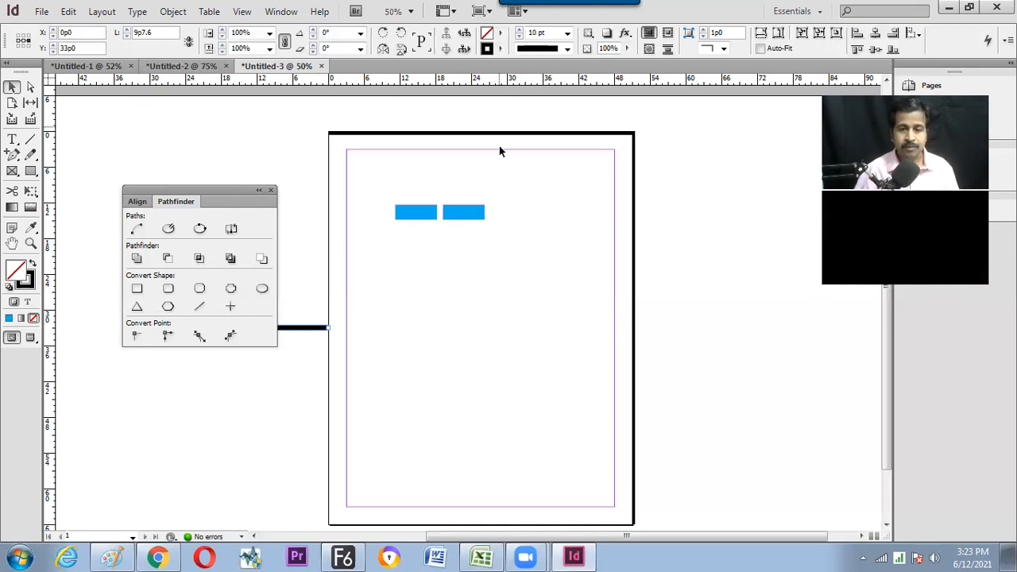
click(479, 134)
click(124, 34)
key(ctrl+c)
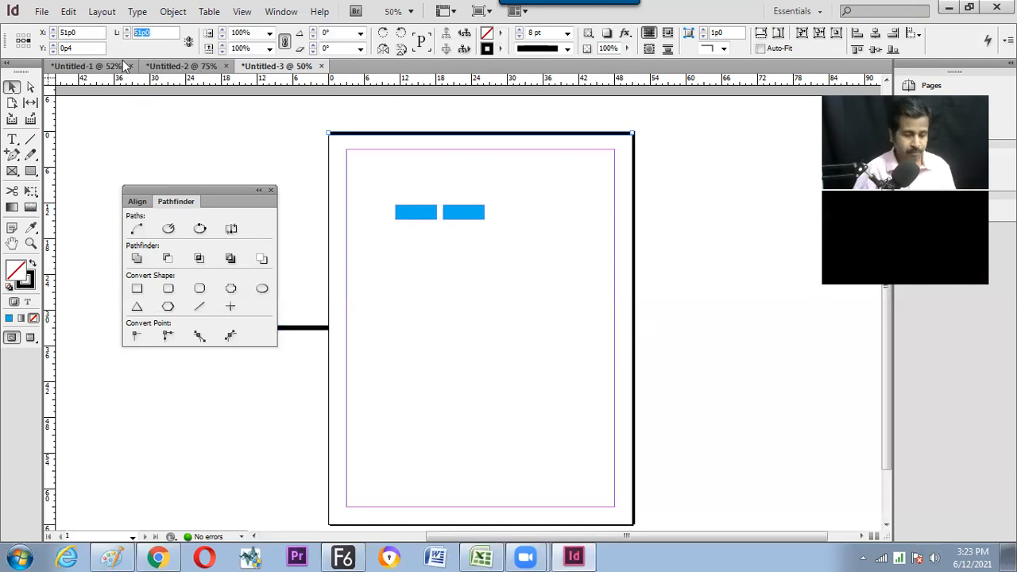
click(321, 329)
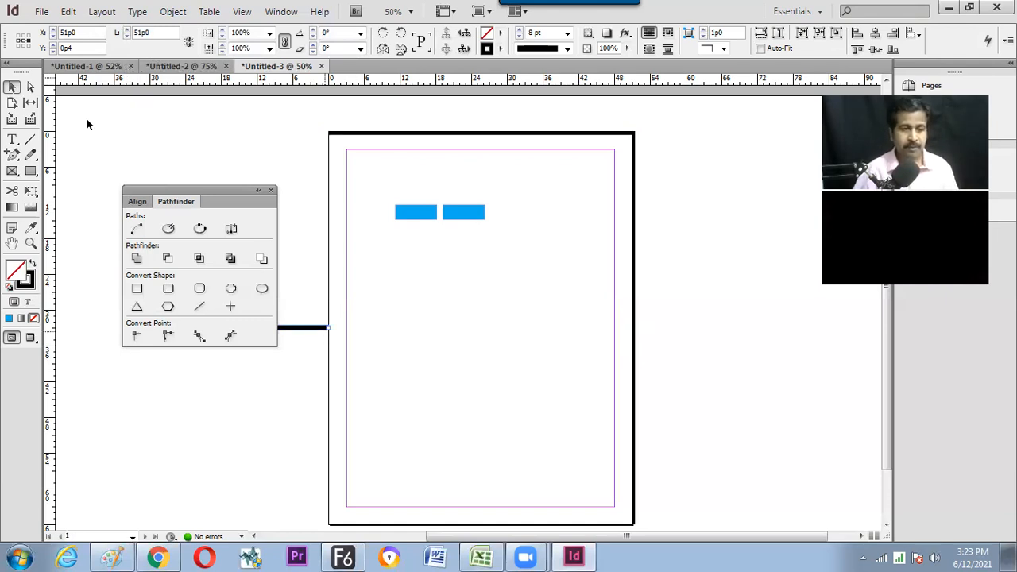
drag(78, 33, 47, 35)
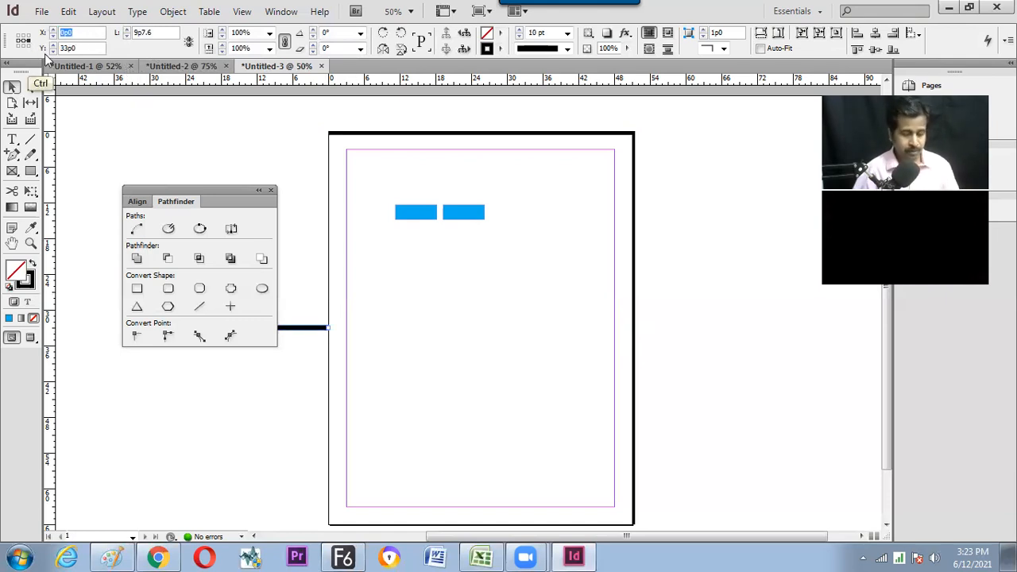
key(ctrl+v)
key(Return)
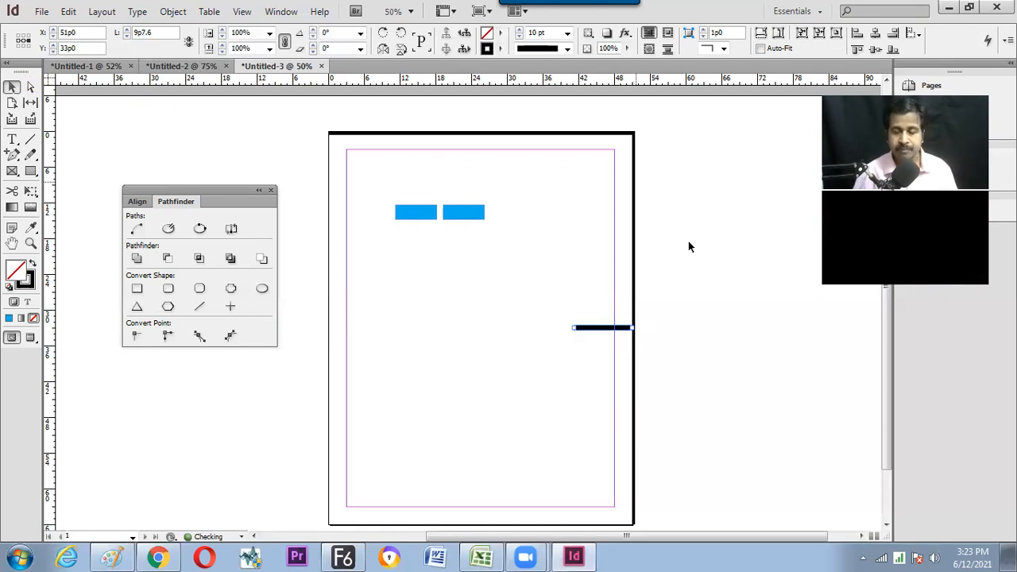
click(688, 310)
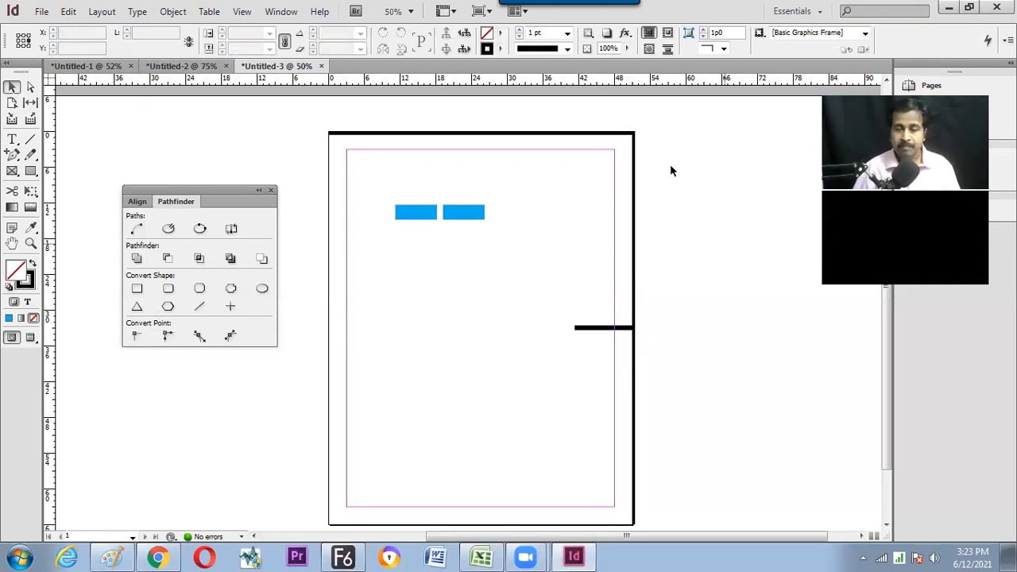
Delete the short line, select the vertical line and reposition the floating Pathfinder panel slightly.
click(594, 331)
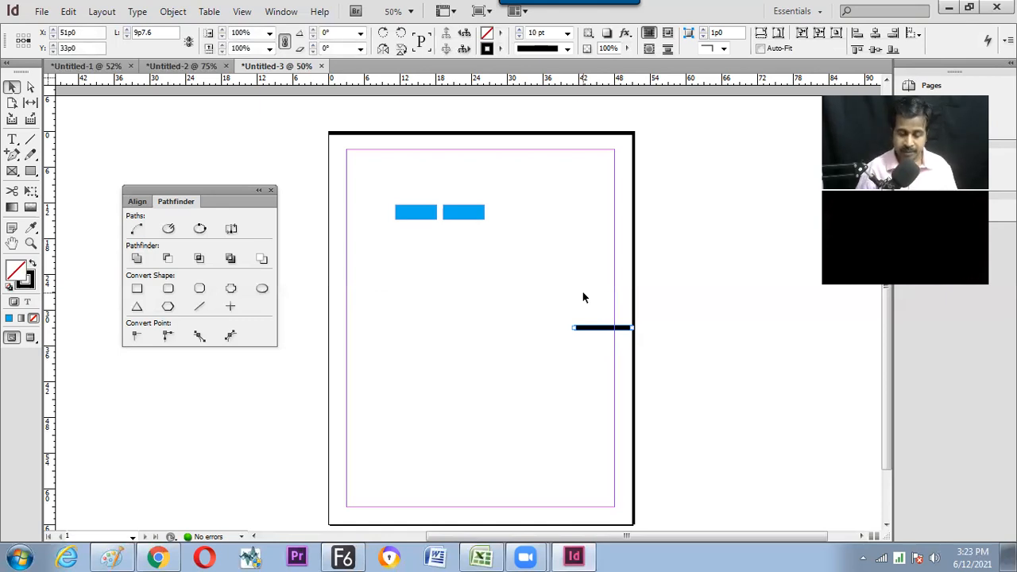
key(Delete)
click(635, 305)
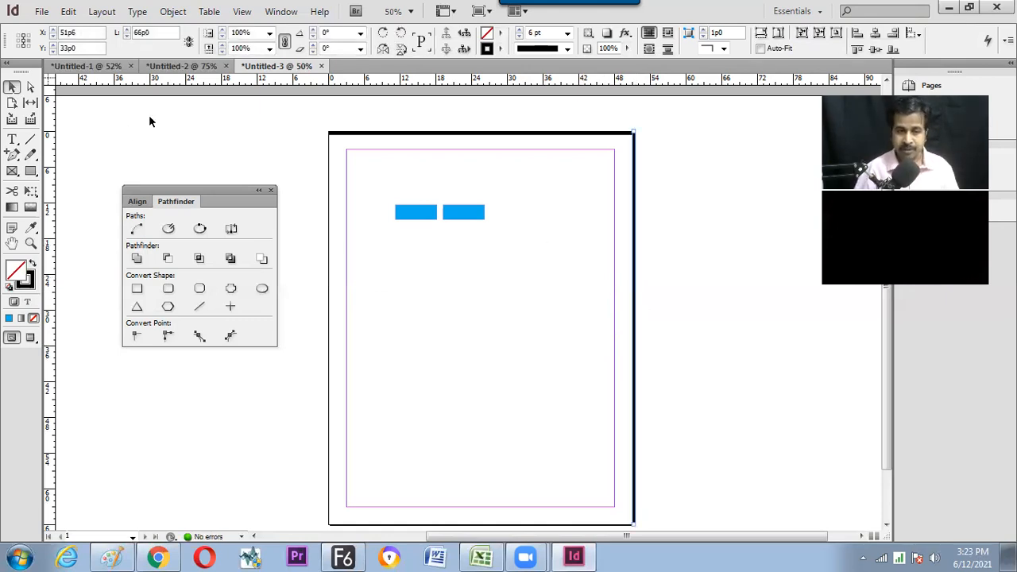
drag(174, 192, 163, 162)
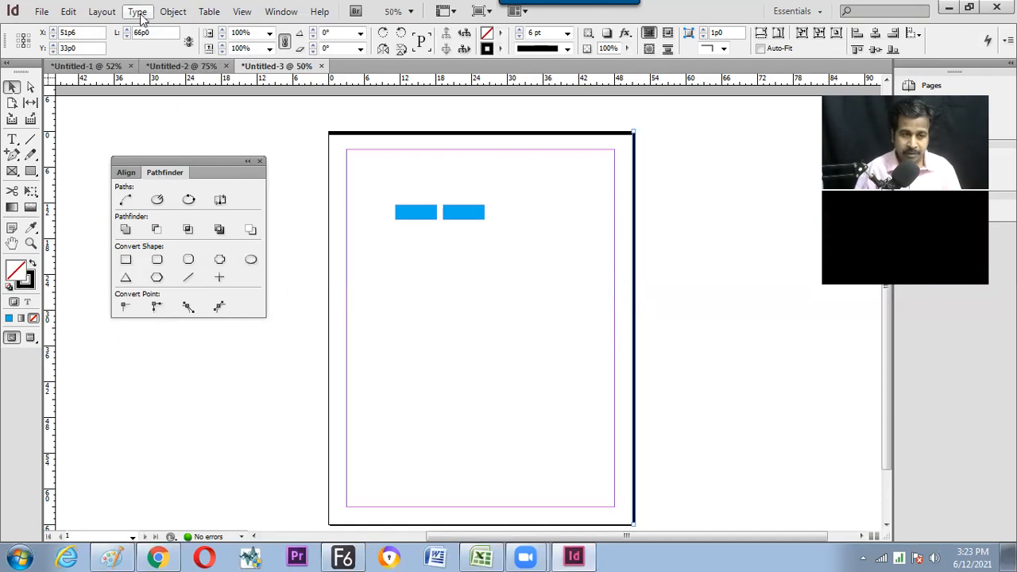
Review the available path commands and the Align, Pathfinder and Transform entries under Object & Layout.
click(172, 11)
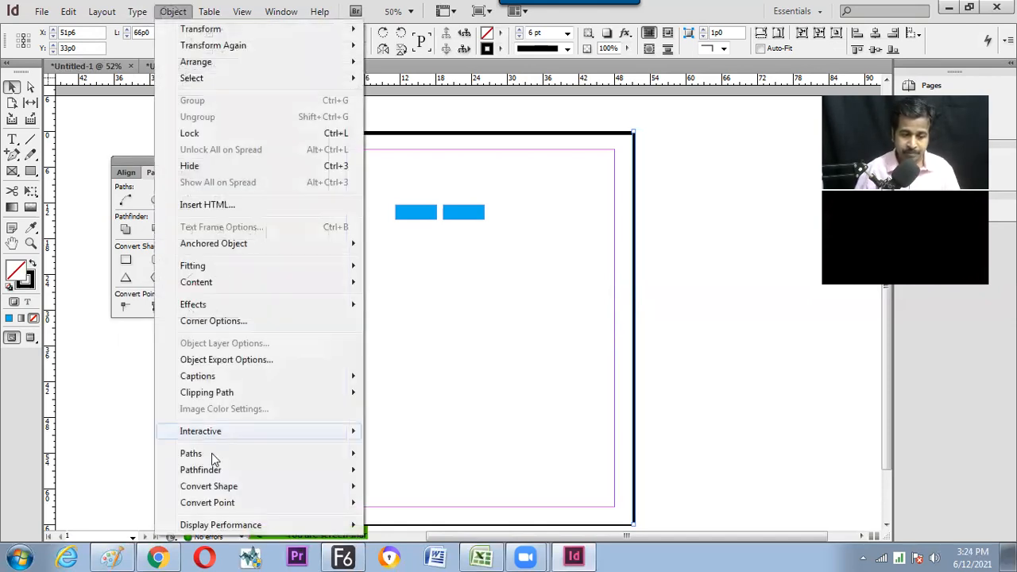
mouse_move(210, 458)
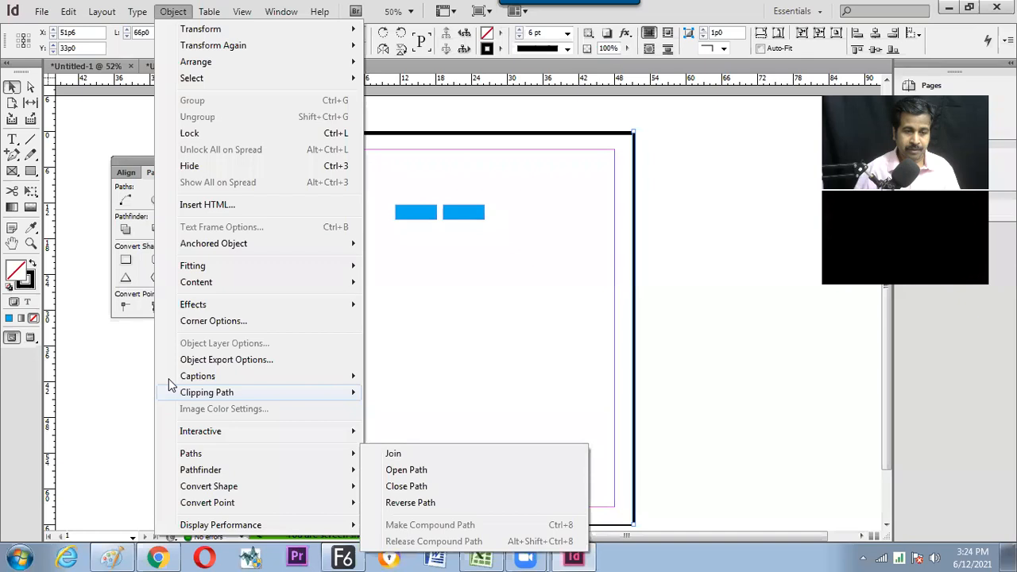
click(163, 175)
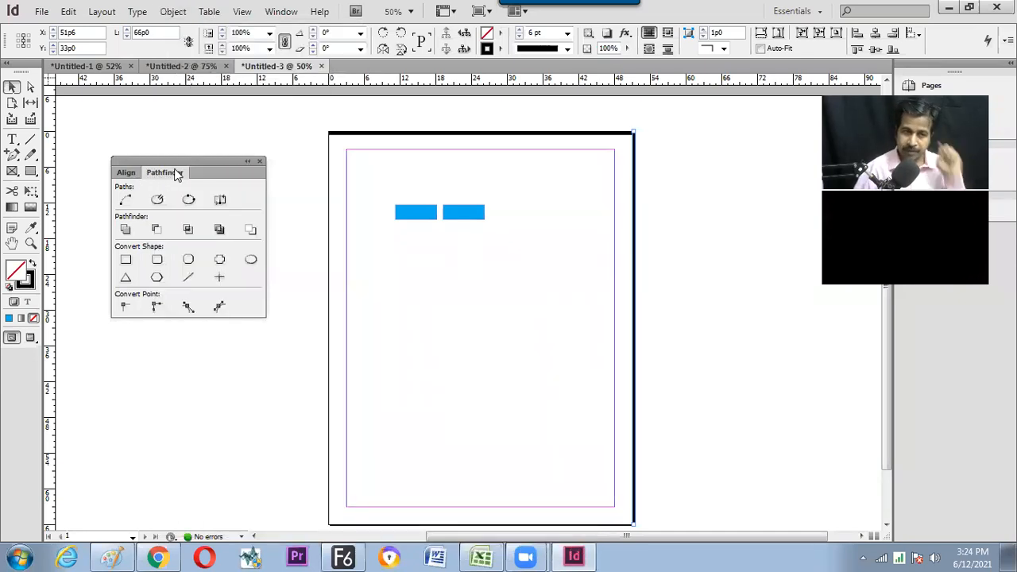
click(287, 13)
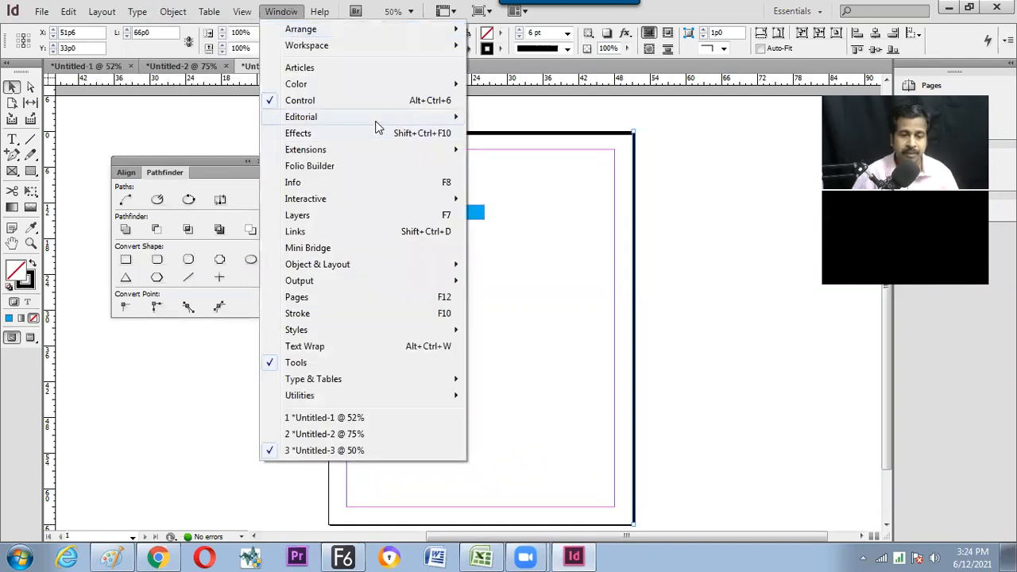
mouse_move(356, 264)
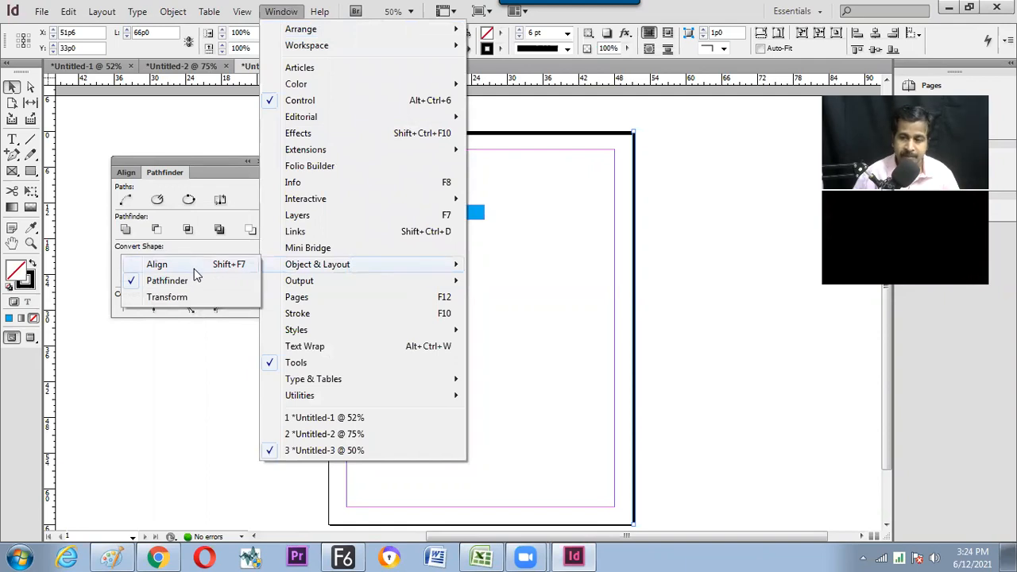
Switch to Paint and handwrite "Shift + F7" below the Alt+Ctrl+P note, enclosing it in a freehand oval.
click(115, 556)
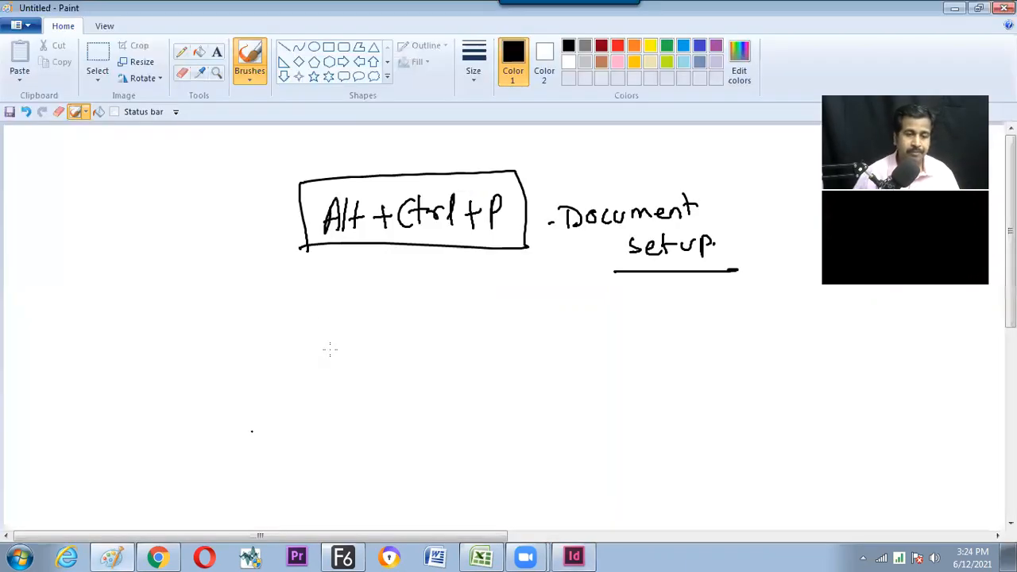
drag(337, 301, 333, 331)
drag(366, 297, 393, 322)
drag(401, 310, 402, 346)
drag(418, 302, 421, 324)
drag(413, 315, 429, 312)
drag(440, 312, 455, 310)
mouse_move(448, 303)
mouse_down()
mouse_move(479, 290)
mouse_move(468, 320)
mouse_up()
drag(467, 294, 482, 292)
drag(469, 307, 493, 322)
drag(492, 274, 328, 370)
drag(518, 321, 488, 276)
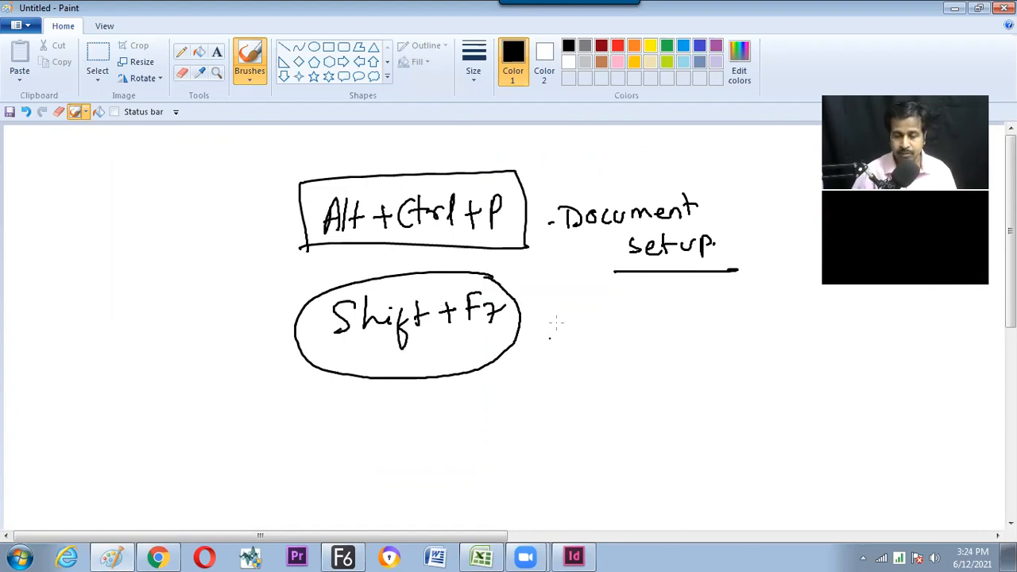
Handwrite a dash and the underlined word "Alignment" beside the circled Shift + F7 note, correcting the word's ending.
drag(556, 323, 588, 323)
drag(607, 311, 627, 329)
mouse_move(633, 300)
mouse_down()
mouse_move(634, 327)
mouse_move(644, 327)
mouse_up()
mouse_move(672, 313)
mouse_down()
mouse_move(658, 340)
mouse_move(694, 324)
mouse_up()
drag(703, 301, 704, 321)
drag(697, 311, 710, 310)
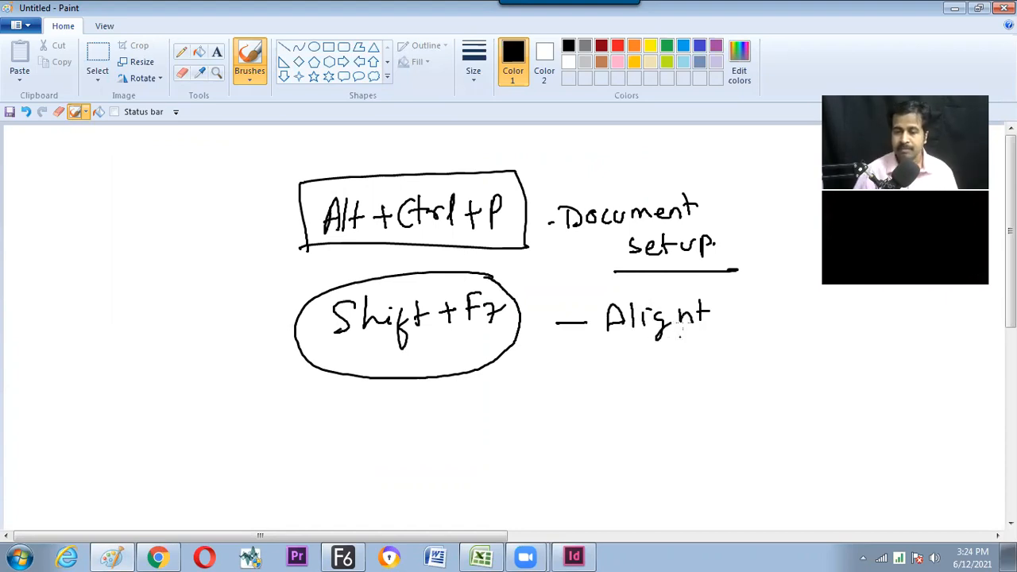
key(ctrl+z)
key(ctrl+z)
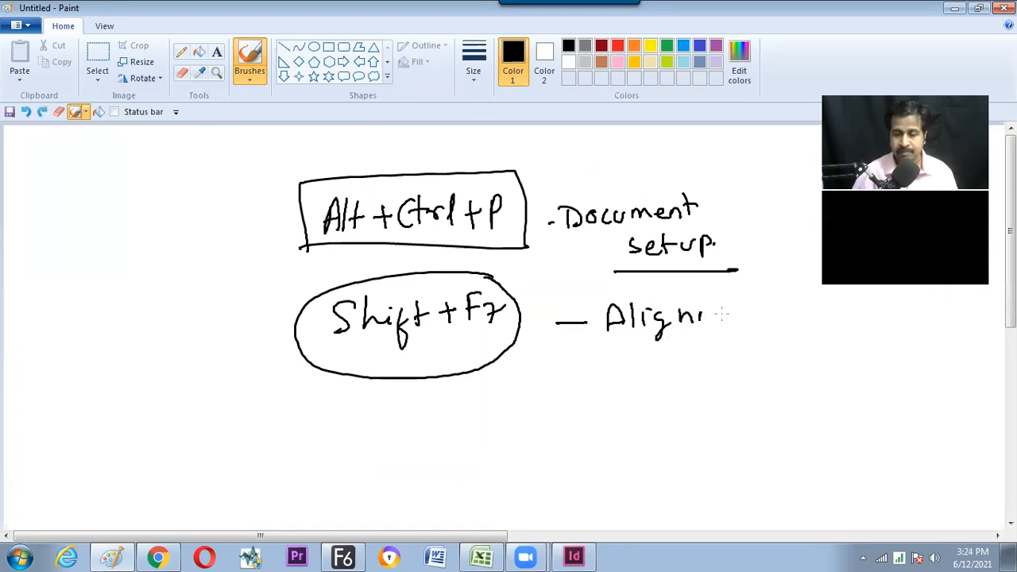
drag(702, 320, 768, 316)
drag(756, 304, 780, 299)
drag(624, 359, 785, 347)
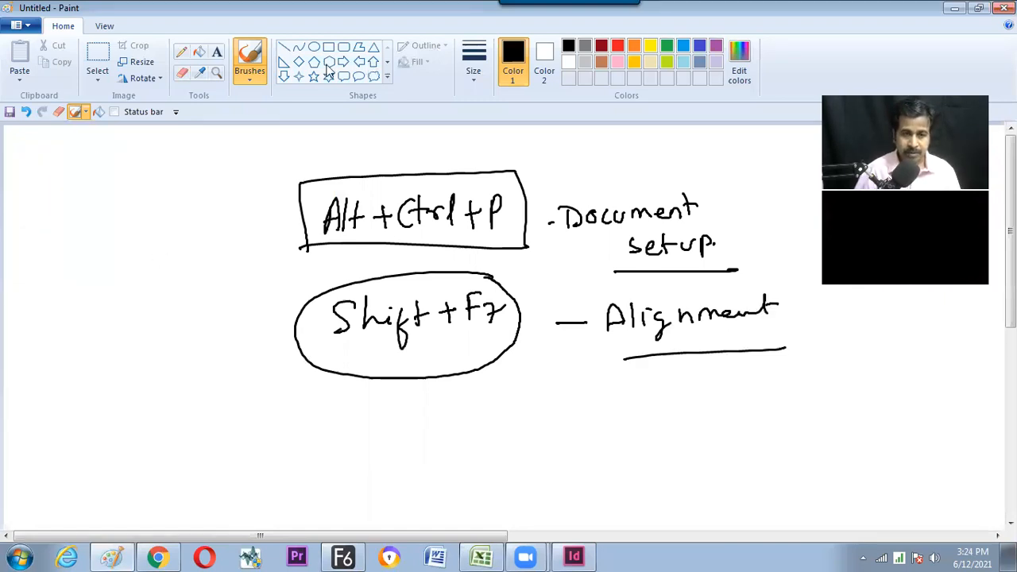
Start a text box beside the handwritten notes and enter "algn" and "arrang" on separate lines.
click(65, 204)
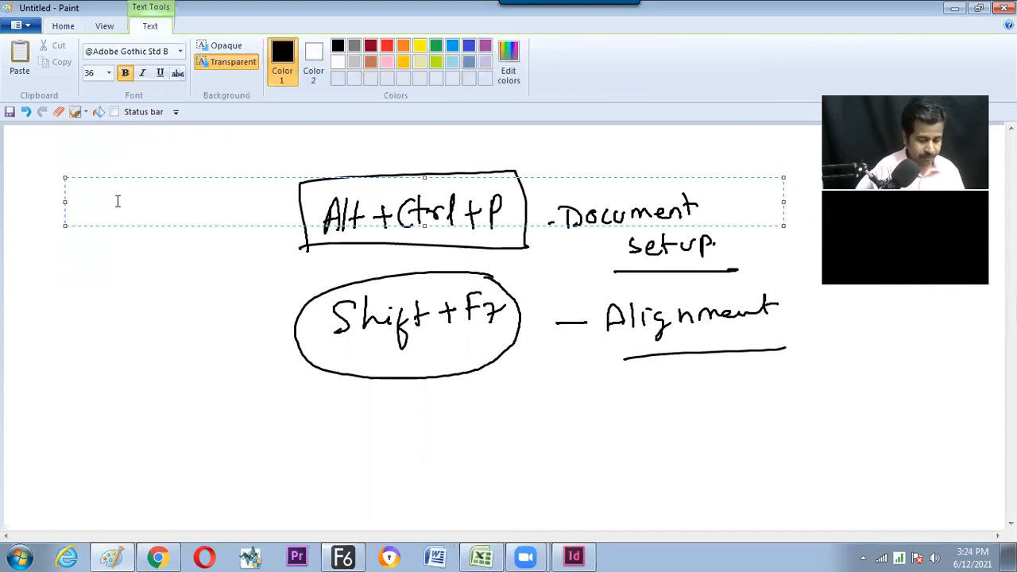
text(algn)
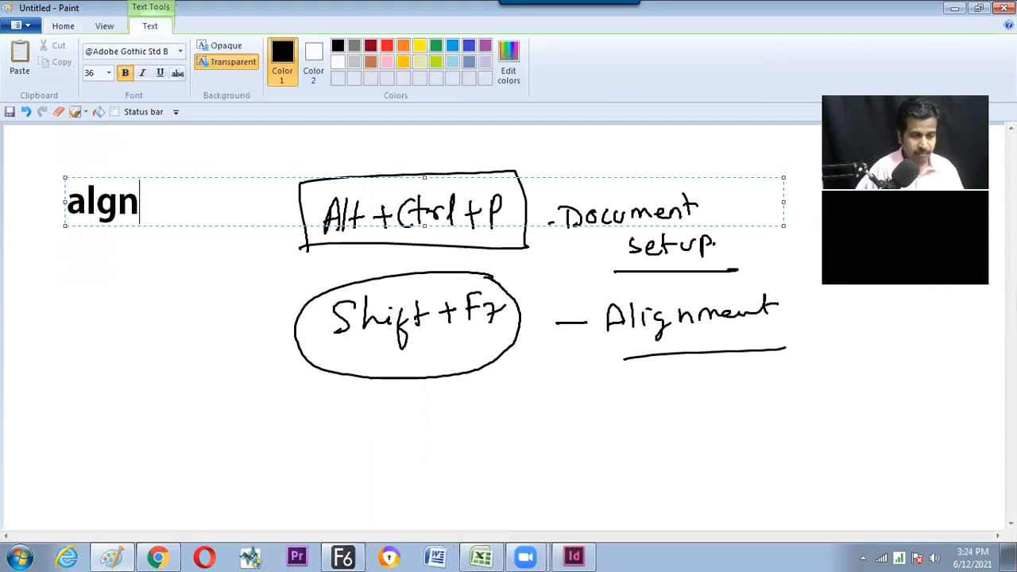
key(Return)
text(a)
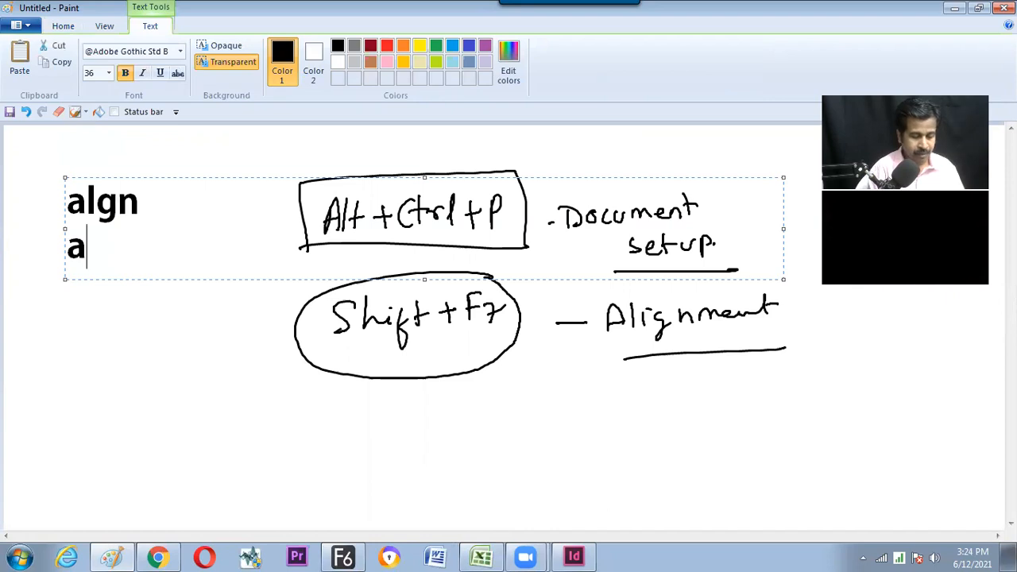
text(rrang)
key(Return)
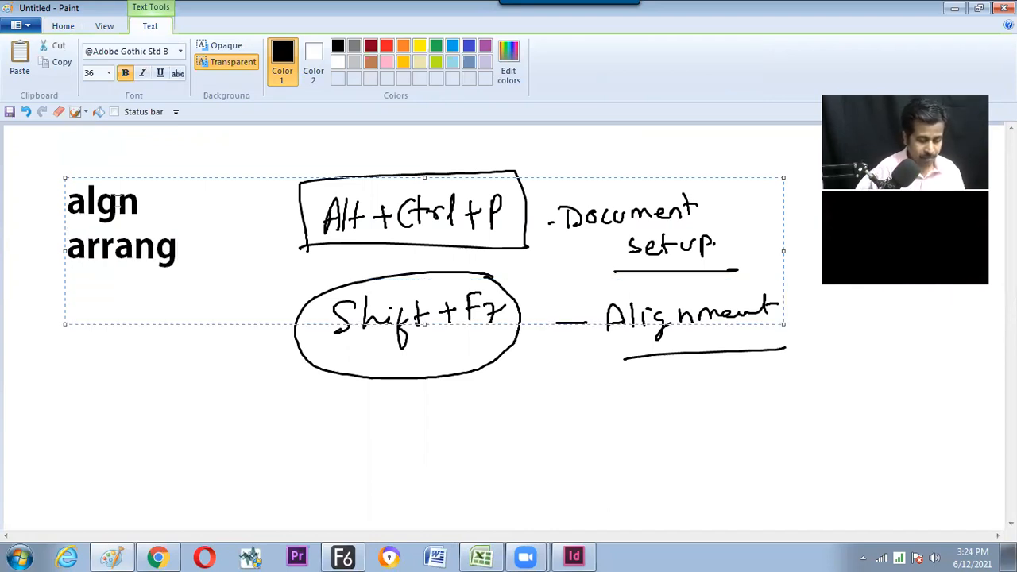
Add "transform" and "distribution" as the following two lines of the topic list.
text(tr)
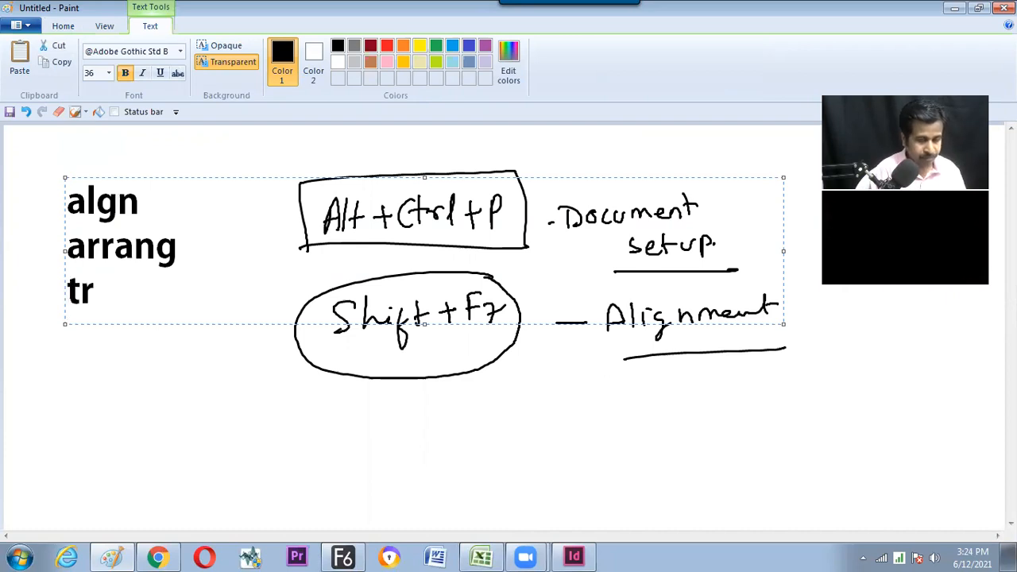
text(and)
key(BackSpace)
text(s)
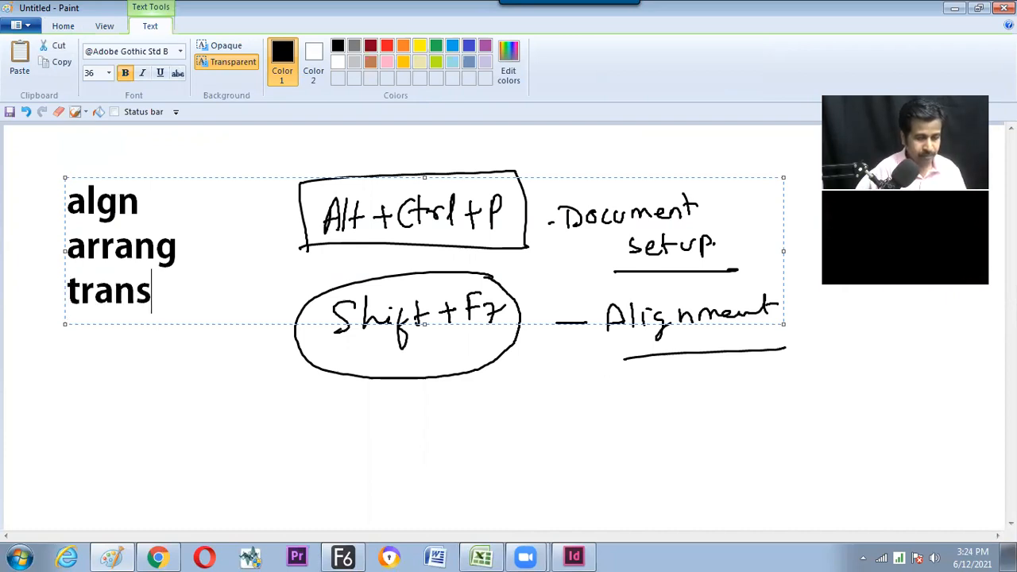
text(form)
key(Return)
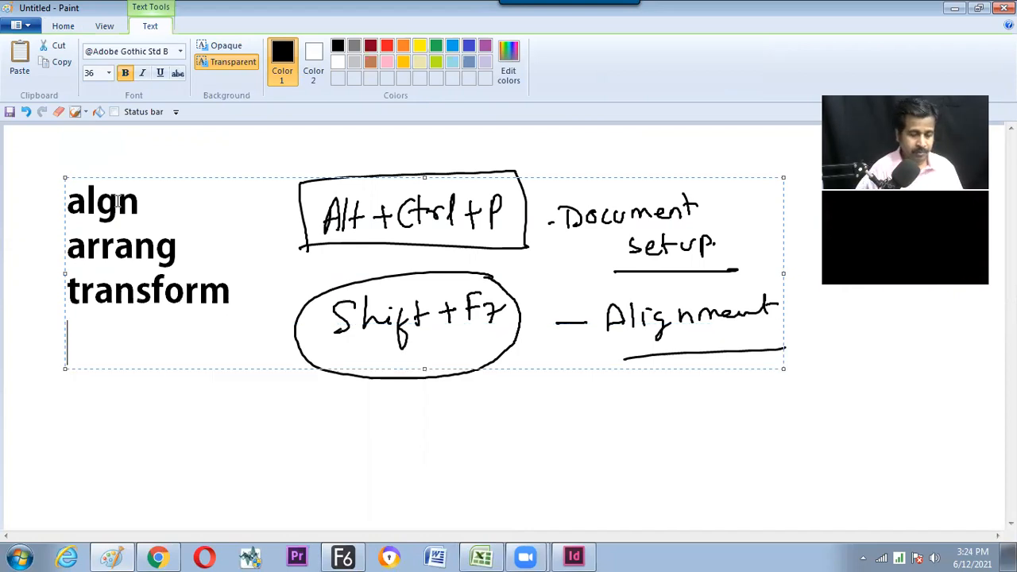
text(distrib)
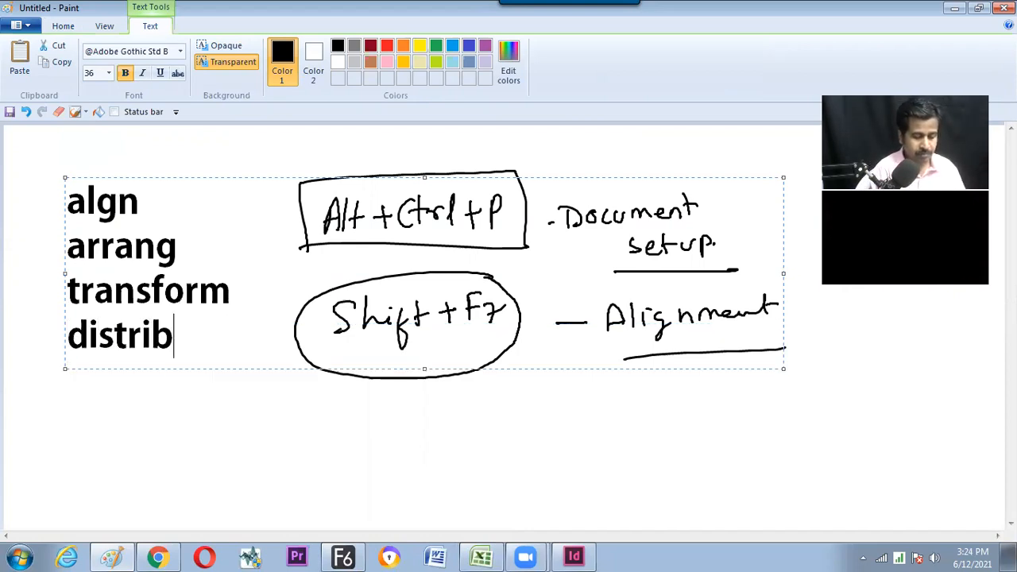
text(ution)
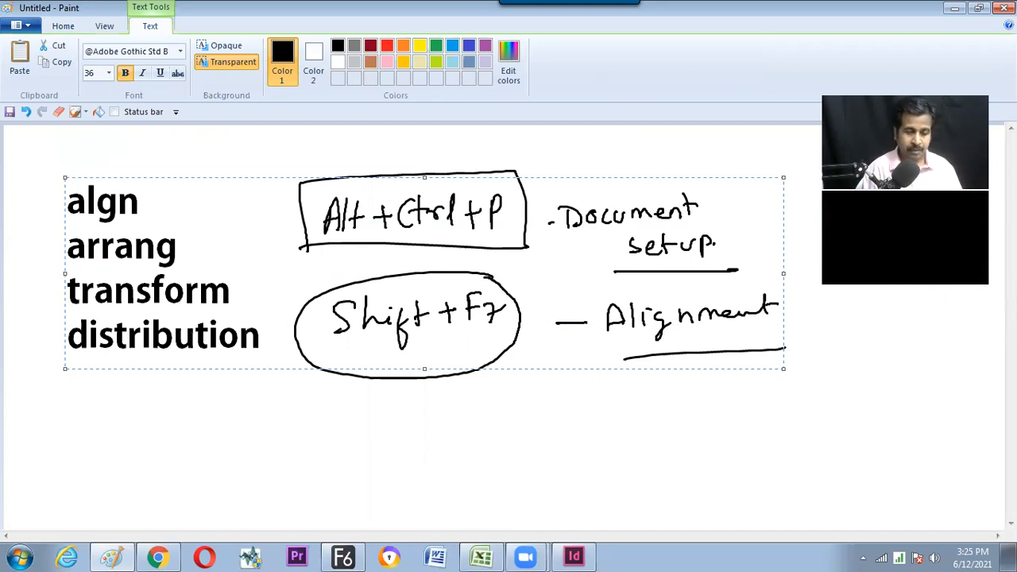
Leave a blank line below "distribution" and list "grid", "guide", "ruler" and "snap" on separate lines.
key(Return)
key(Return)
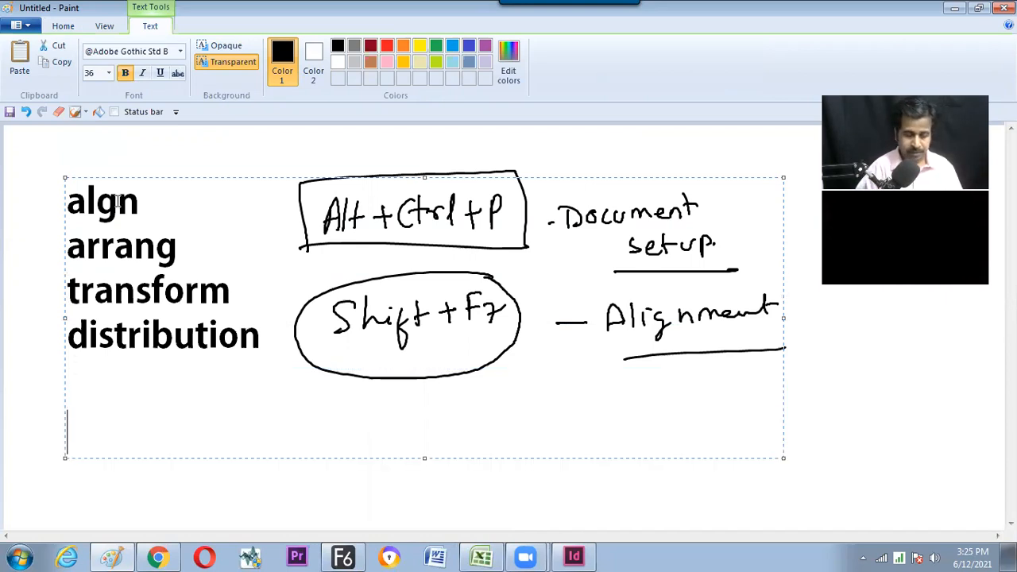
text(grid)
key(Return)
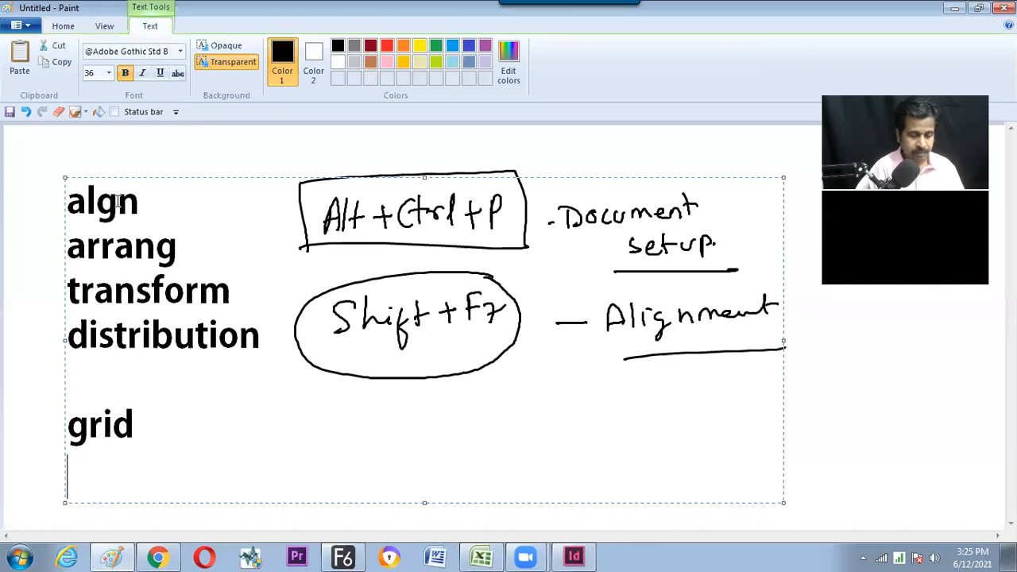
text(guide)
key(Return)
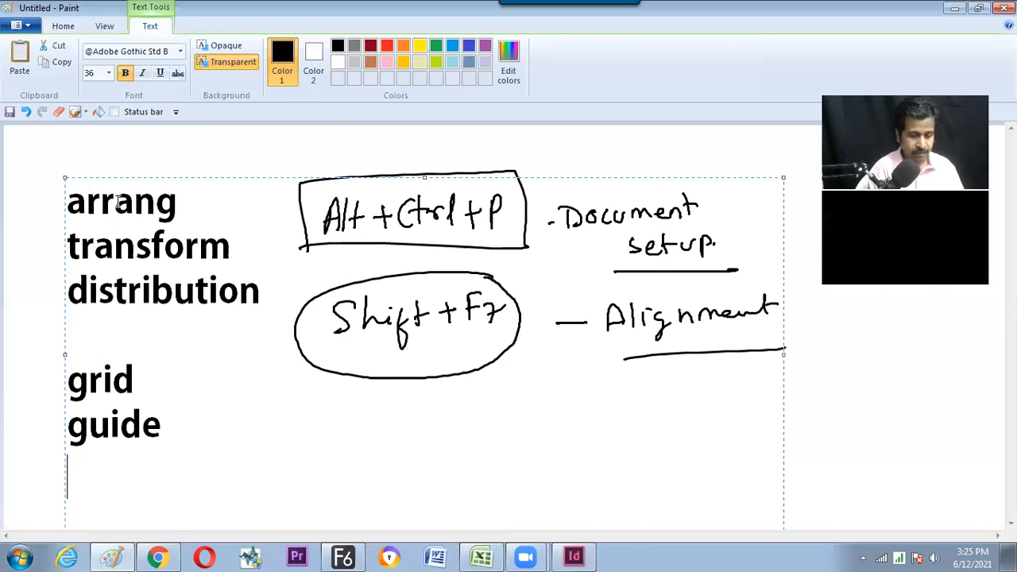
text(ruler)
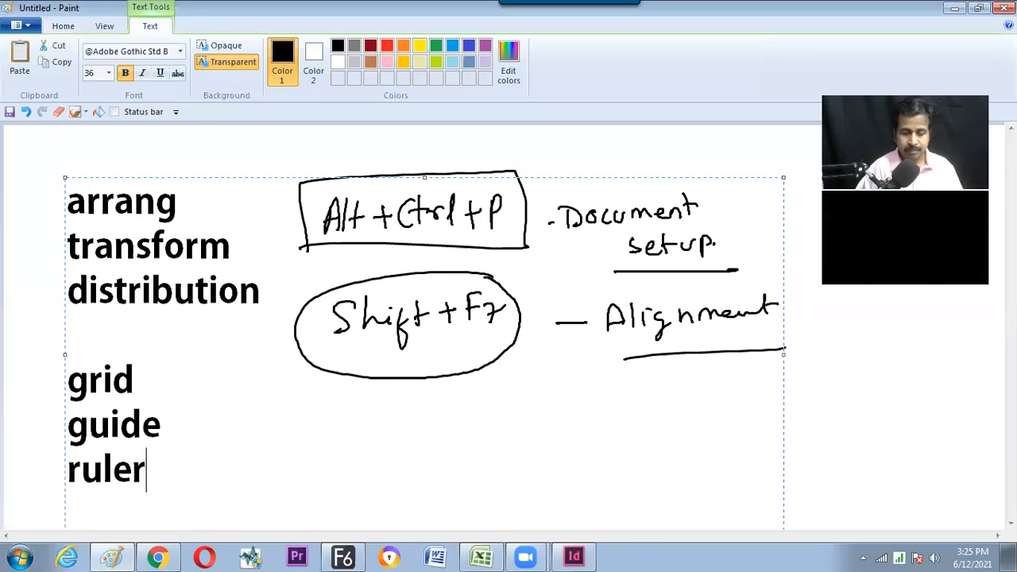
key(Return)
text(s)
text(na)
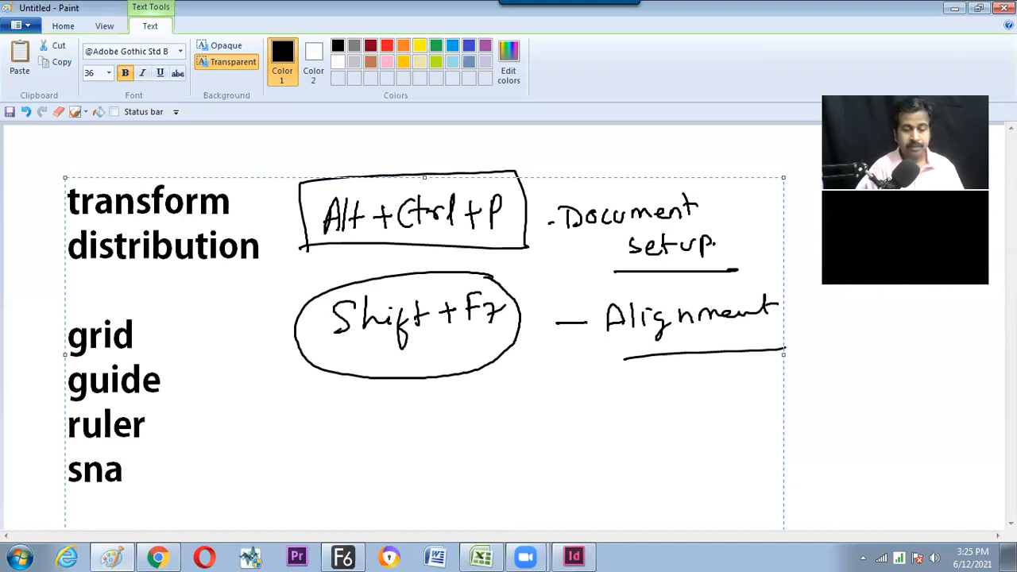
text(p)
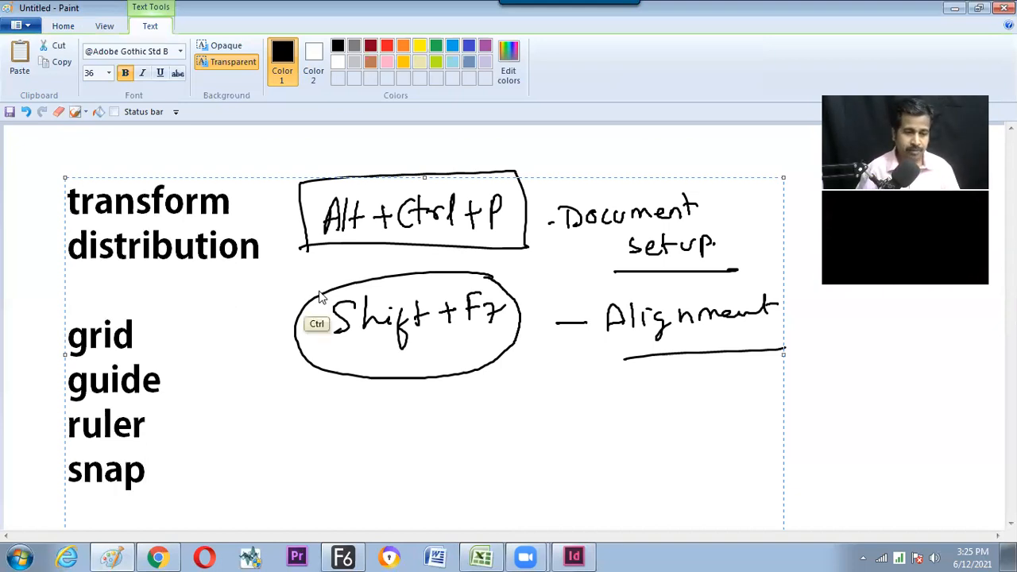
Reduce the font size of all text in the topic list to 22.
key(ctrl+a)
key(ctrl+shift+comma)
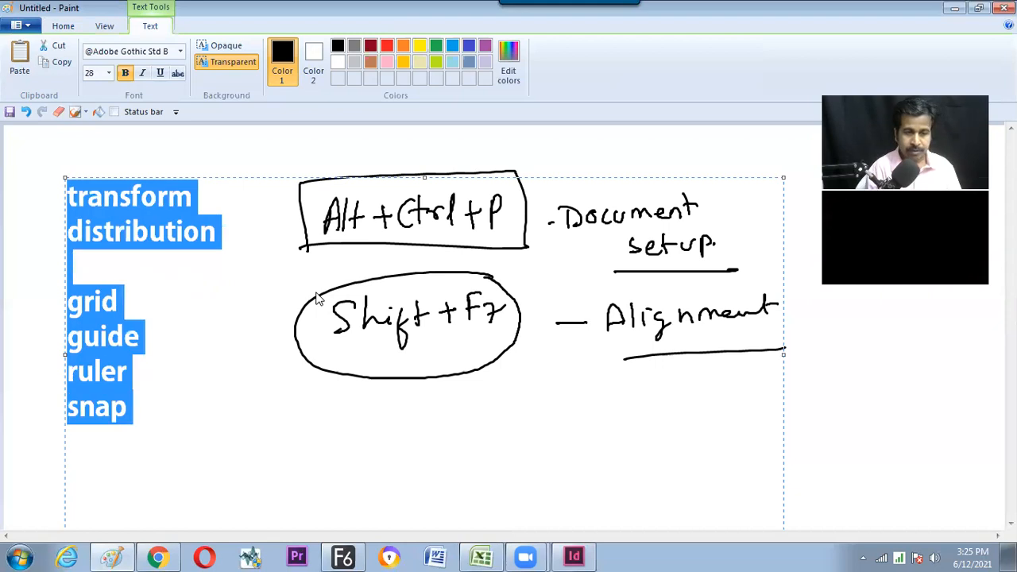
key(ctrl+shift+comma)
key(ctrl+shift+comma)
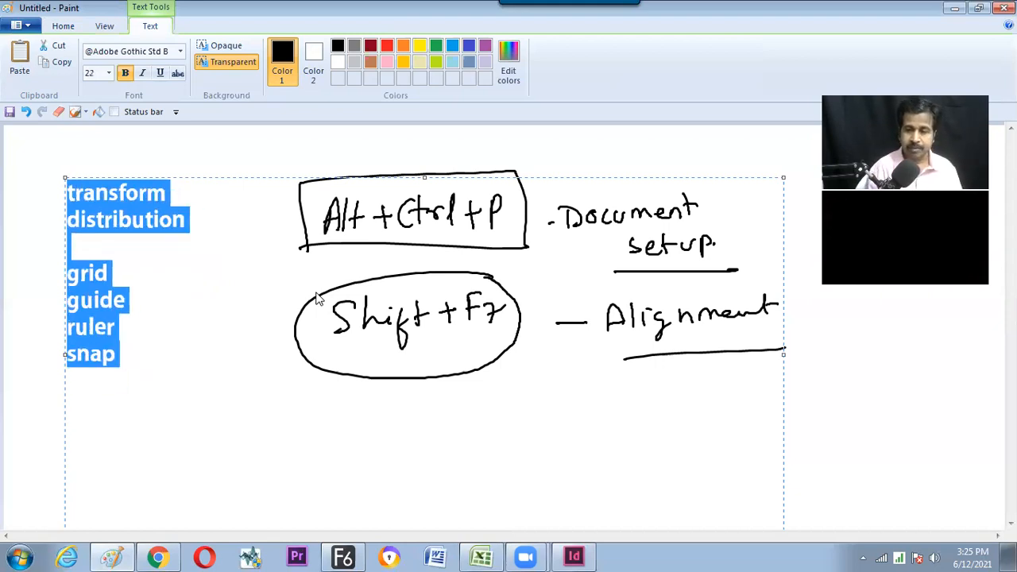
Insert a new line reading "align" above "transform" in the topic list.
click(112, 220)
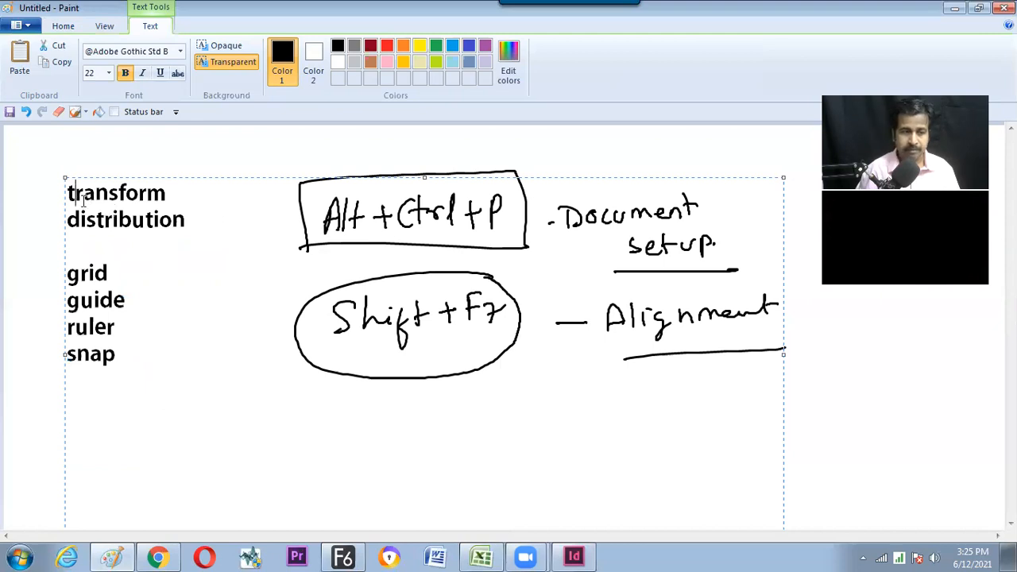
key(Return)
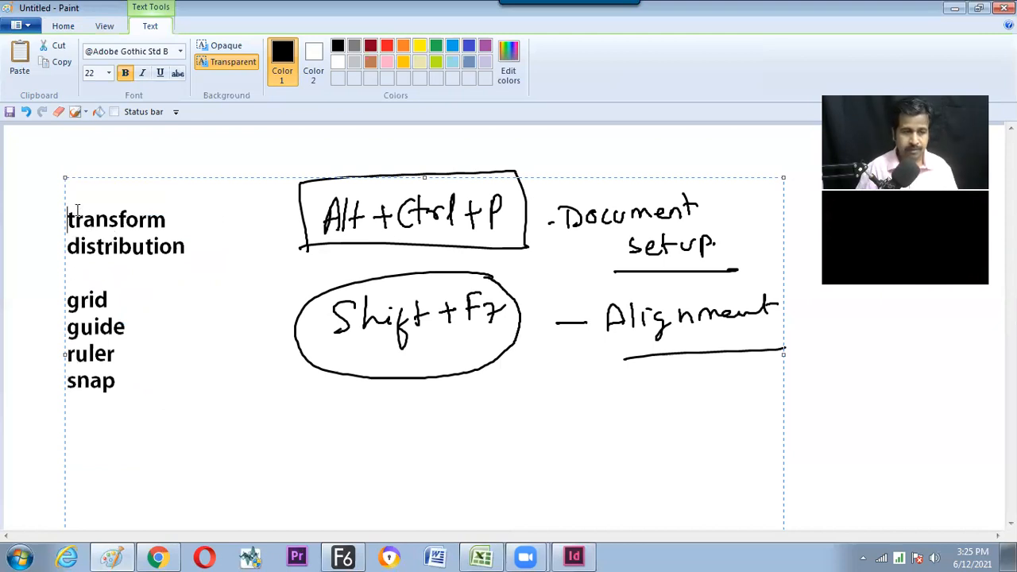
key(Up)
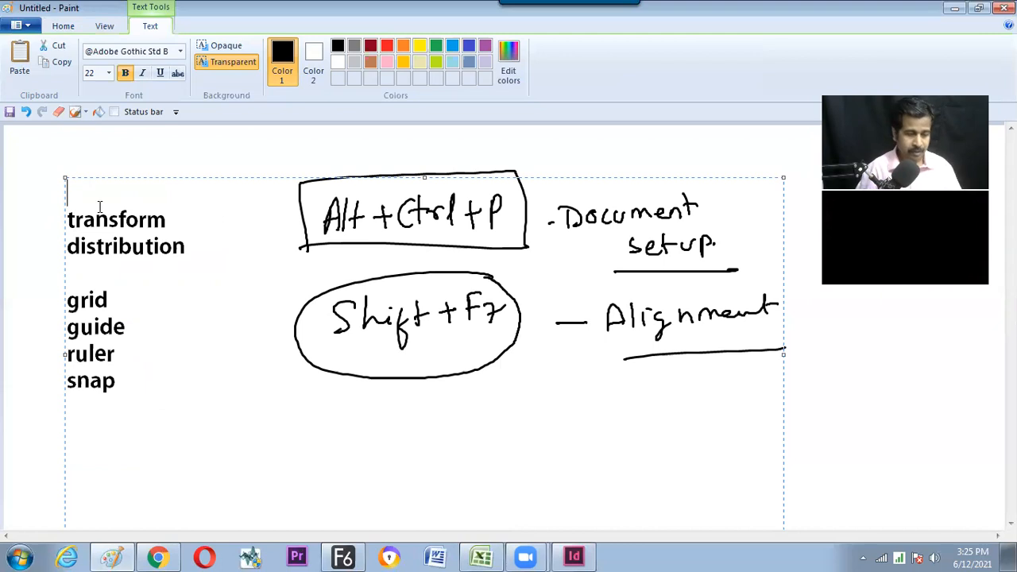
text(a)
text(ligh)
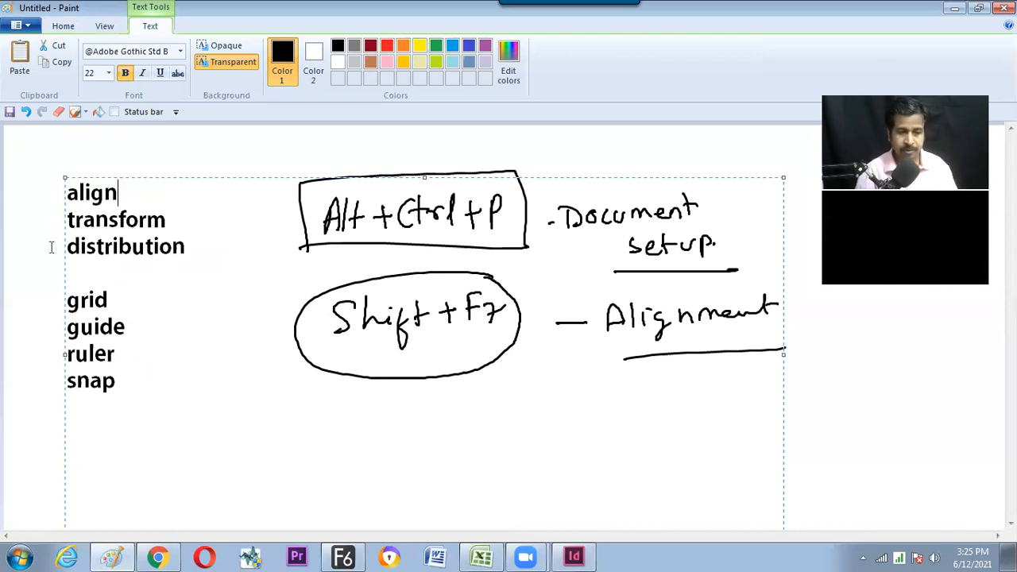
Insert a new first line reading "arrangment" above "align" in the topic list.
click(68, 197)
key(Return)
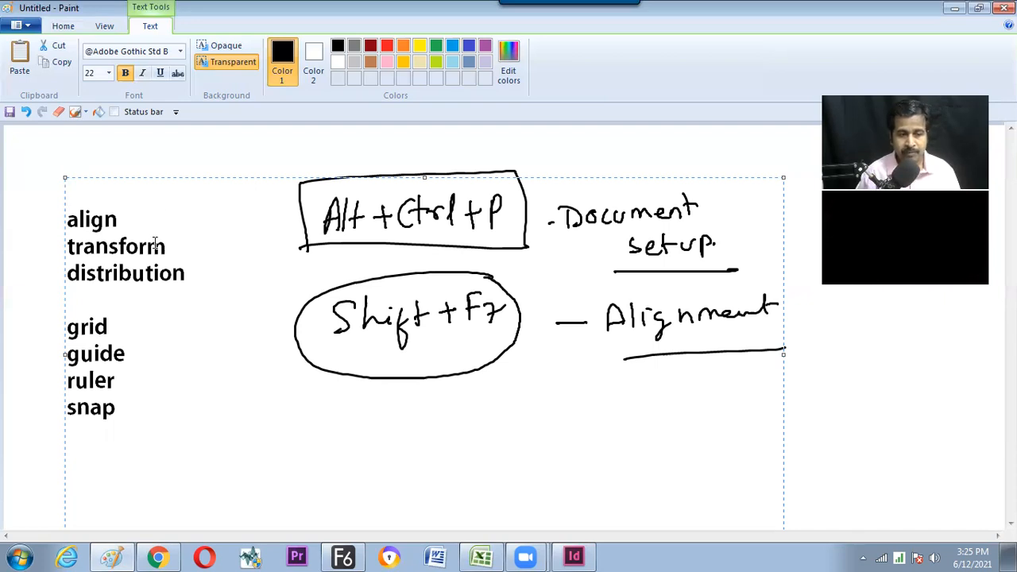
text(a)
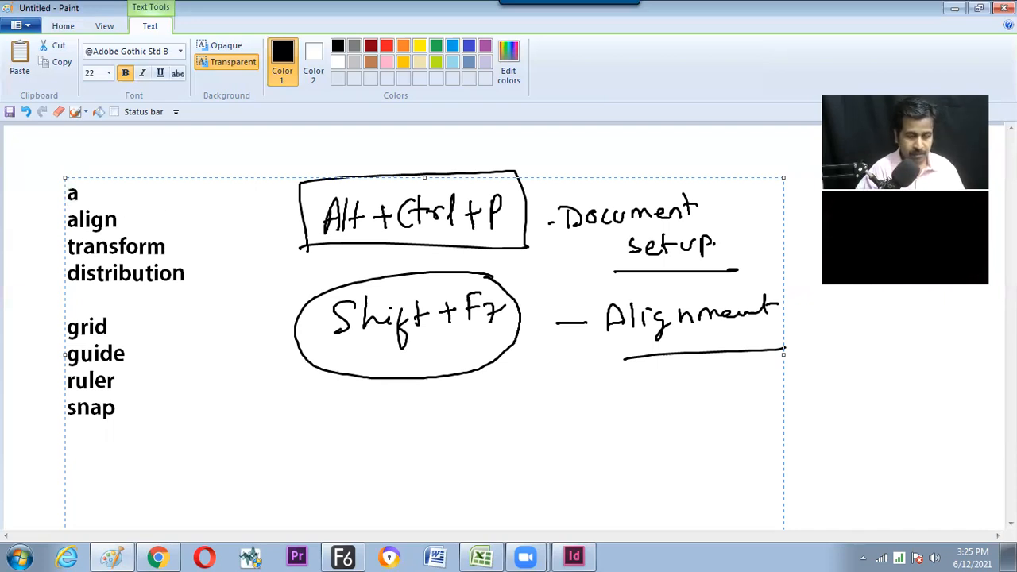
text(rr)
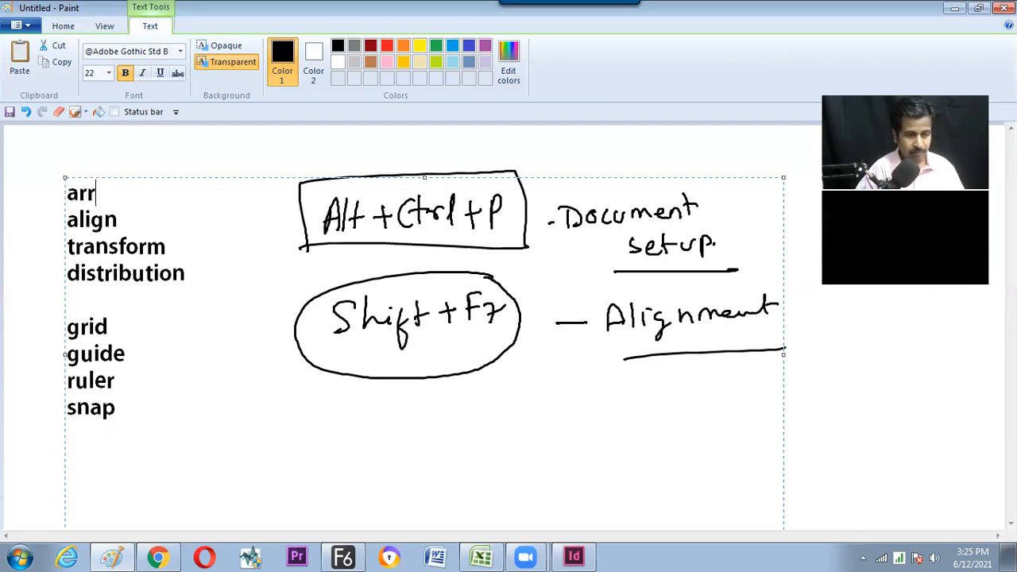
text(angment)
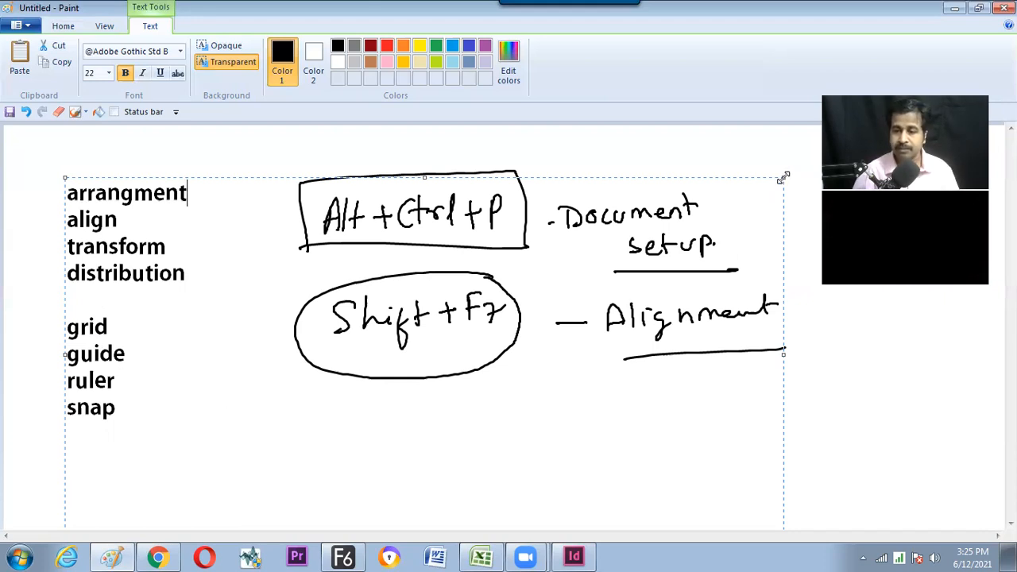
Narrow the topic list's text box to clear the handwritten notes, delete the stray "algn" and "arrang" lines with one empty line, and finish the text.
drag(783, 176, 280, 179)
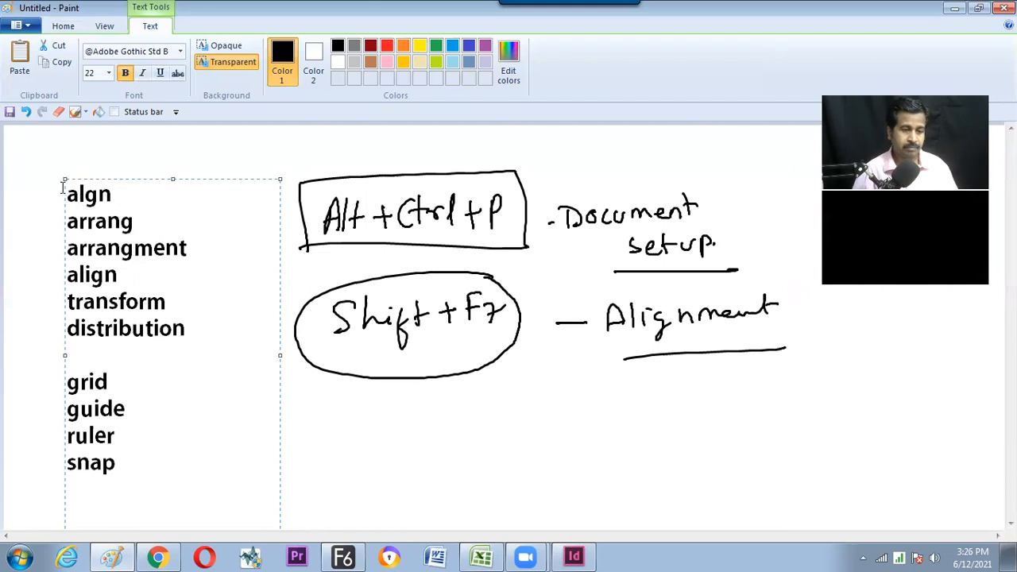
key(Delete)
drag(145, 220, 47, 222)
key(Delete)
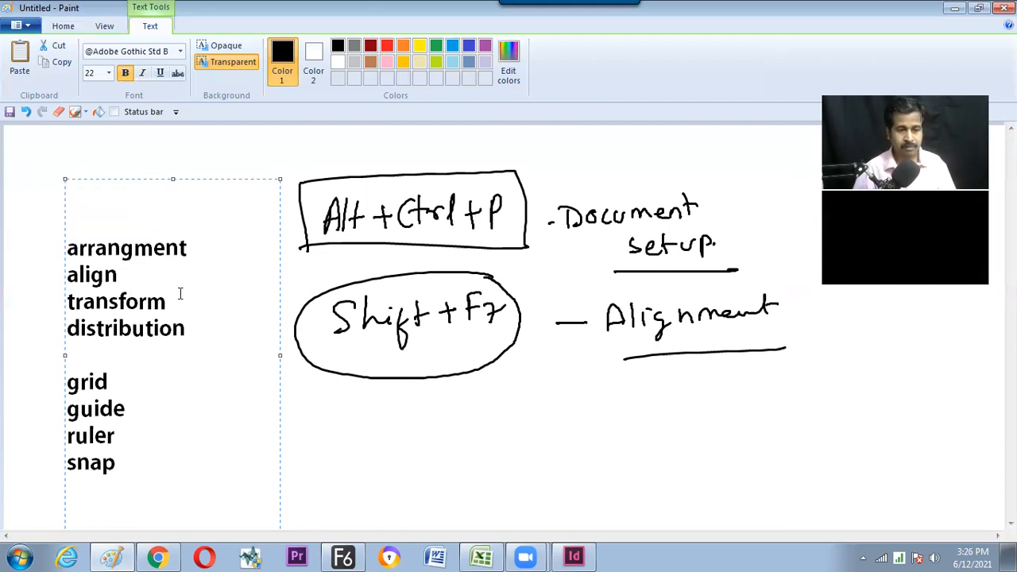
key(Delete)
click(229, 361)
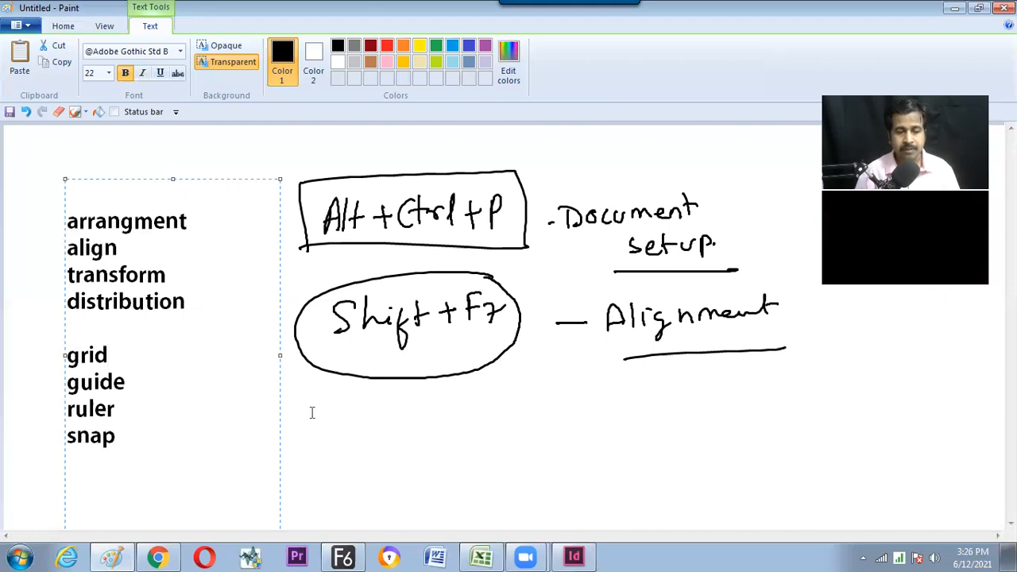
key(Escape)
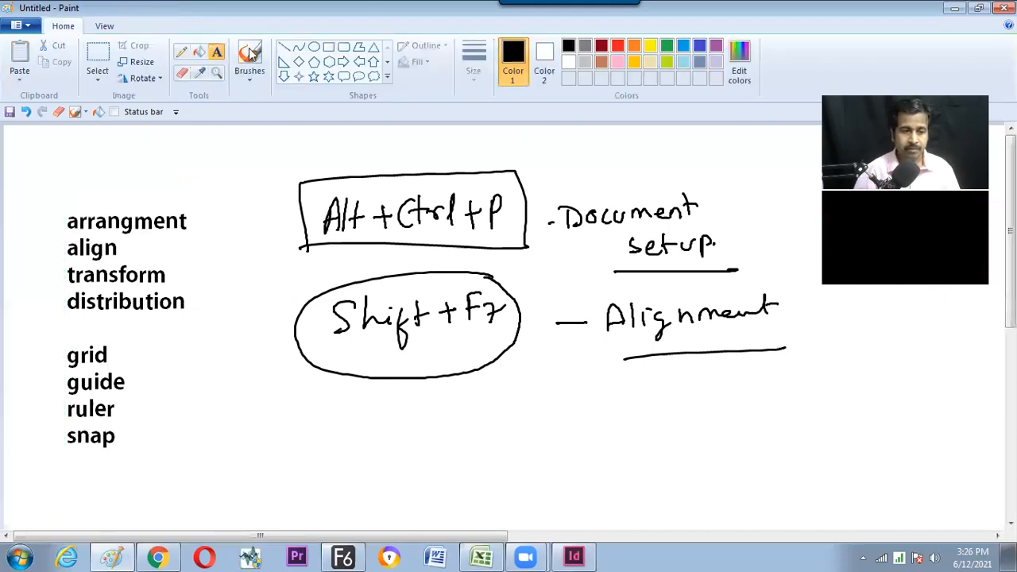
With the brush, tick "align" in the topic list and draw a bracket with four downward branches below "Alignment".
key(alt+5)
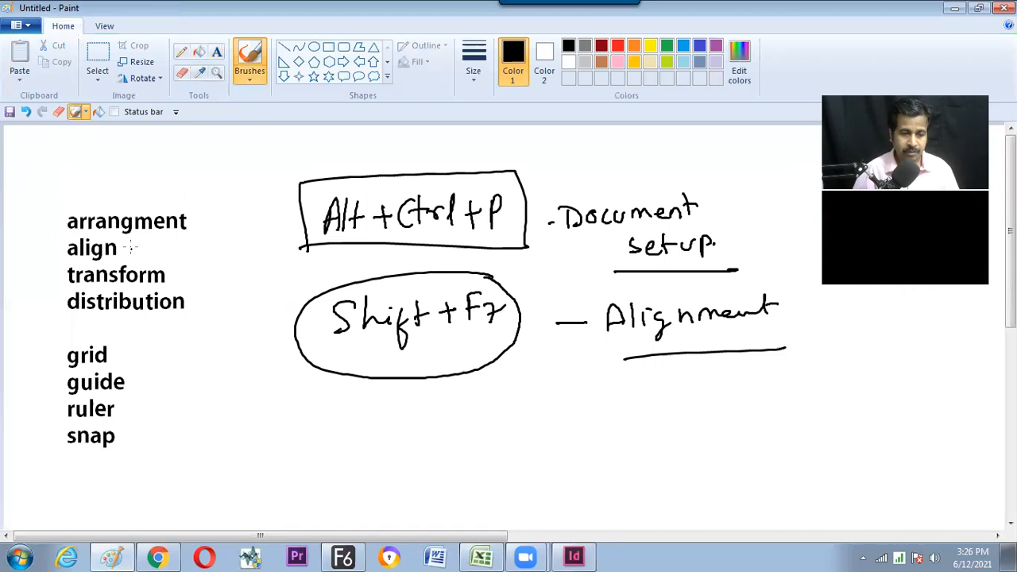
drag(131, 251, 166, 240)
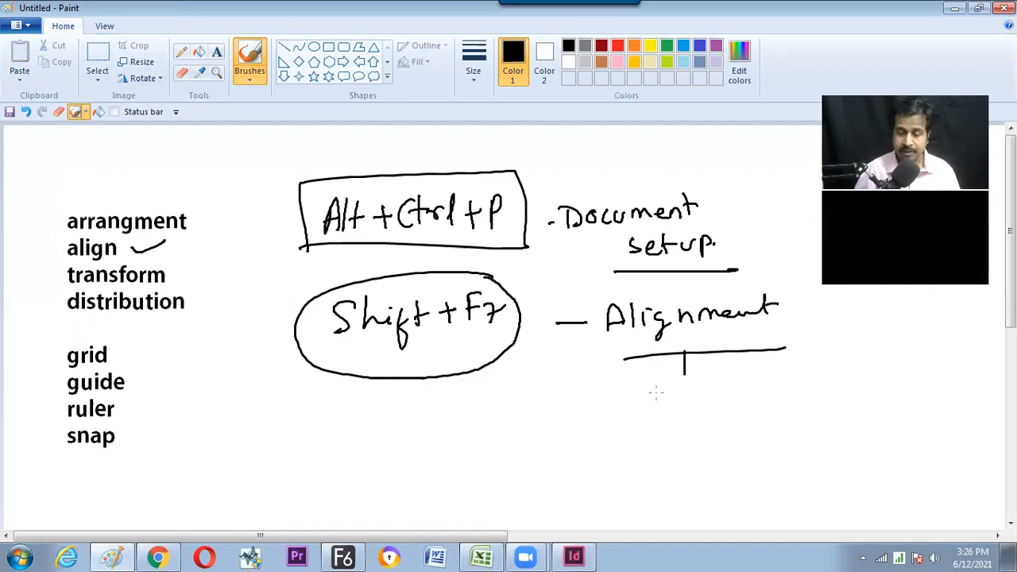
drag(547, 391, 798, 422)
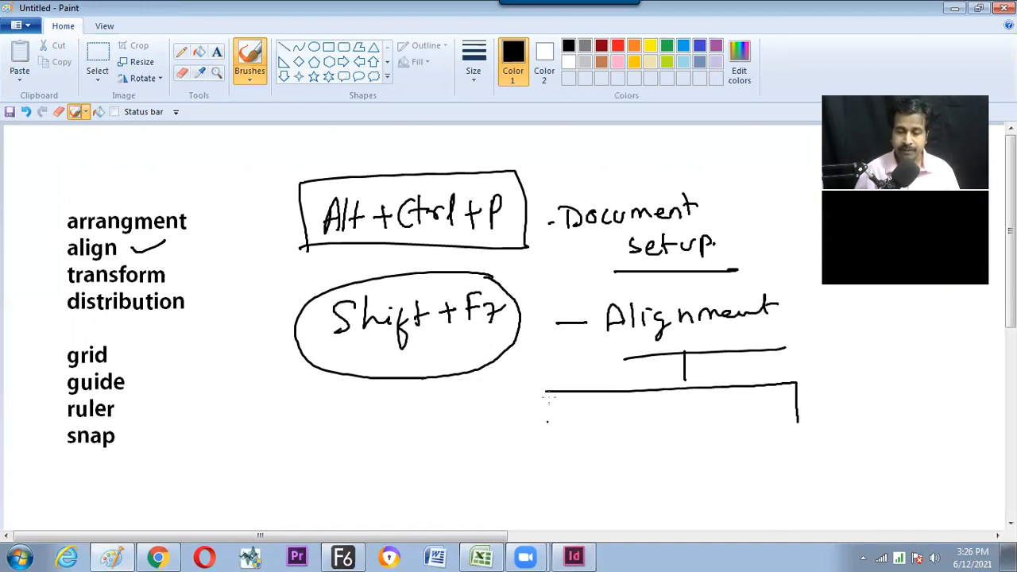
drag(547, 391, 548, 435)
drag(633, 392, 634, 425)
drag(720, 390, 719, 413)
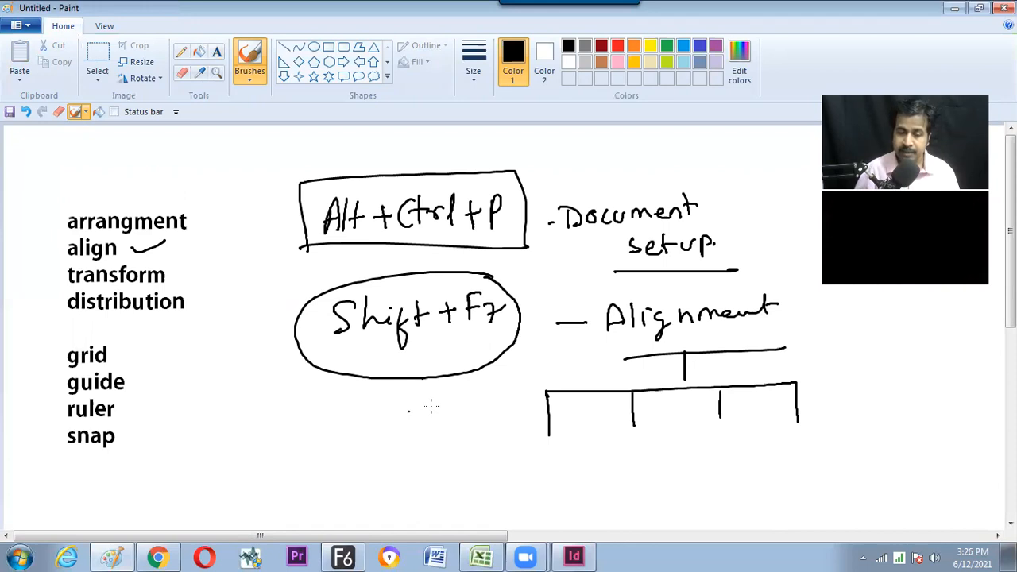
Draw three short horizontal strokes stacked below the circled Shift+F7 note.
drag(407, 411, 434, 407)
click(413, 450)
mouse_move(409, 429)
mouse_down()
mouse_move(436, 427)
mouse_move(441, 453)
mouse_up()
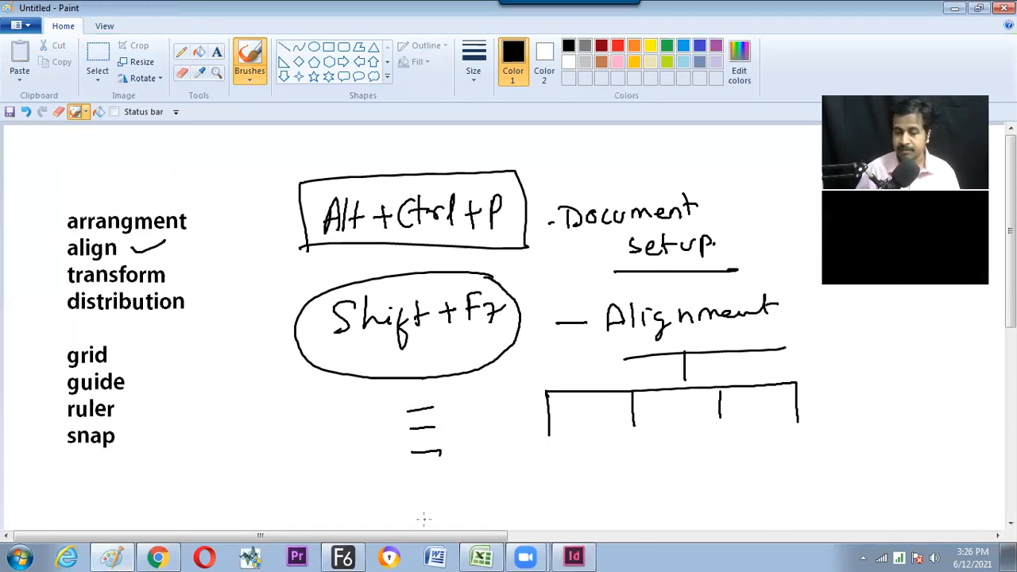
Switch to InDesign and delete the blue shape on the page of Untitled-3.
key(alt+Tab)
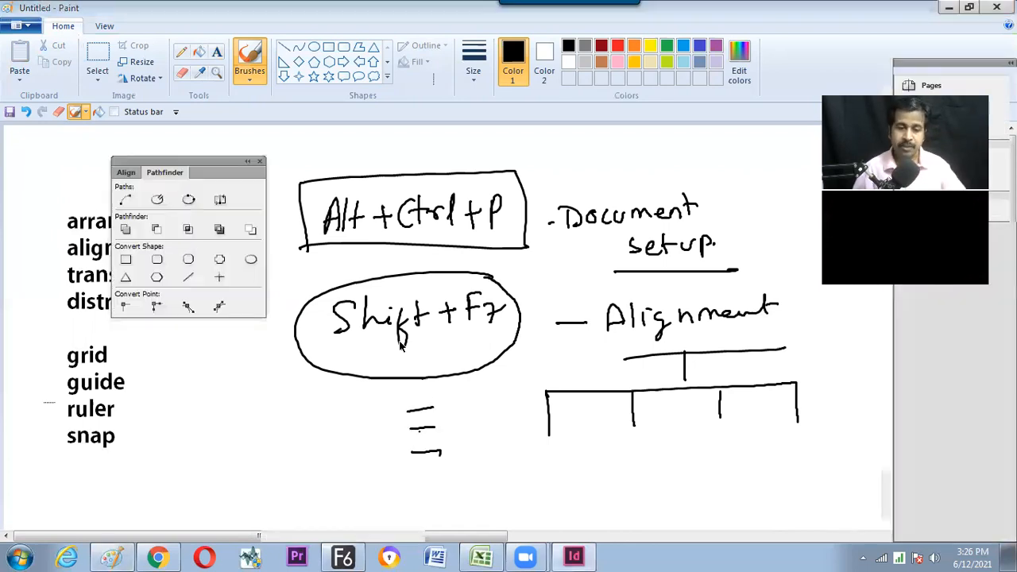
drag(368, 191, 477, 252)
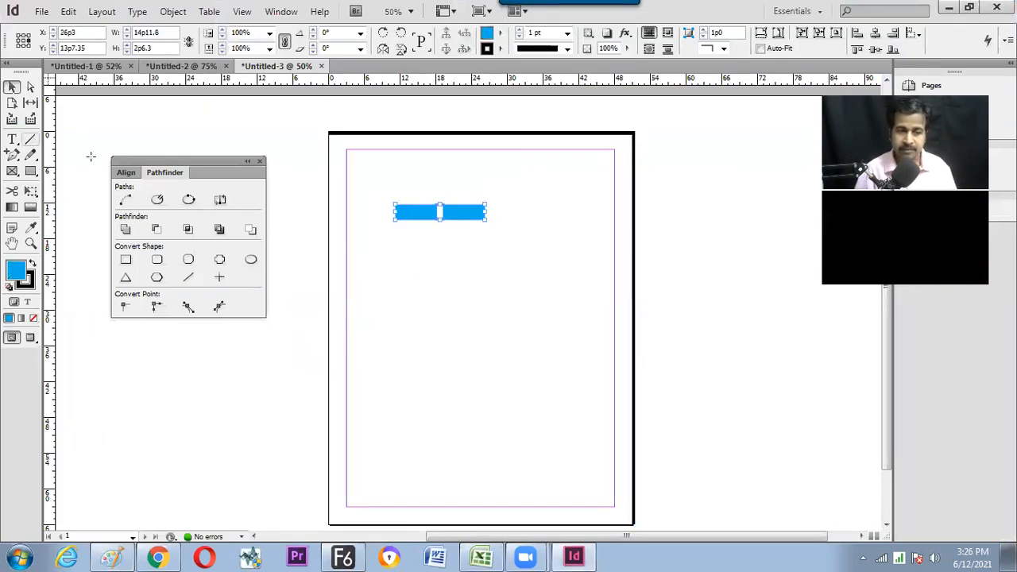
click(31, 140)
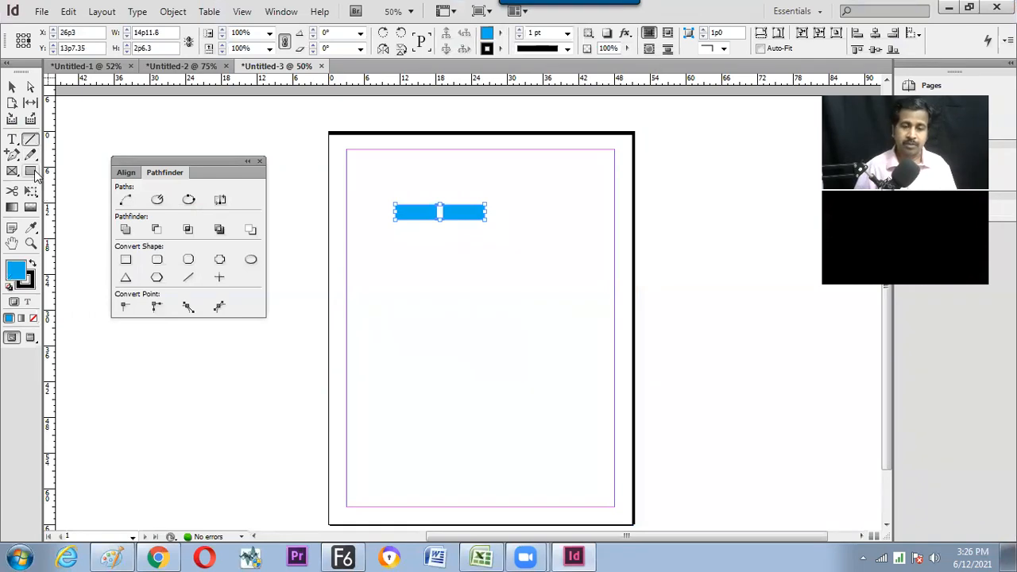
key(Delete)
Draw a horizontal line about 7p10.5 long in the page's upper area and set its stroke weight to 20 pt.
drag(394, 207, 441, 208)
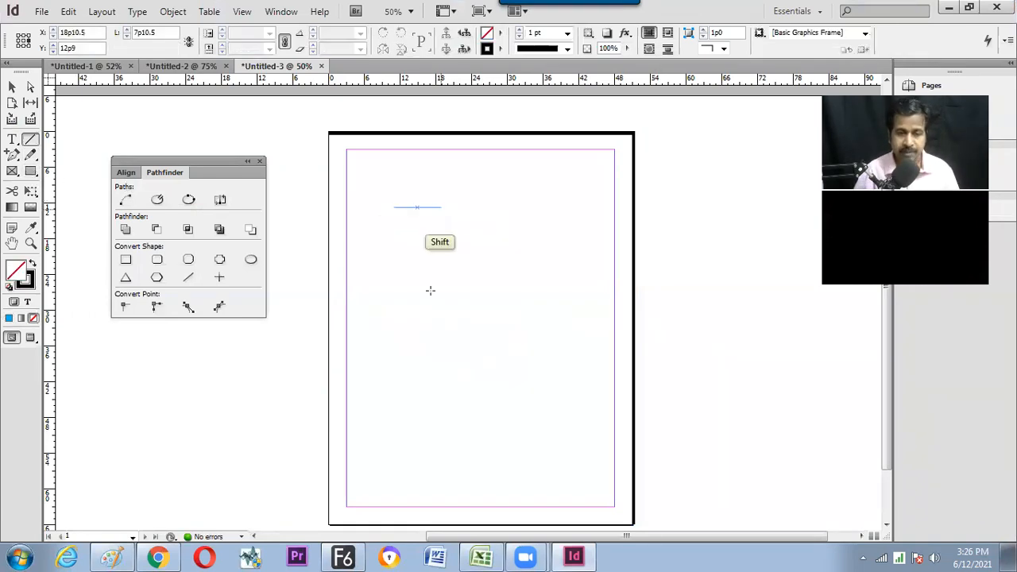
click(568, 34)
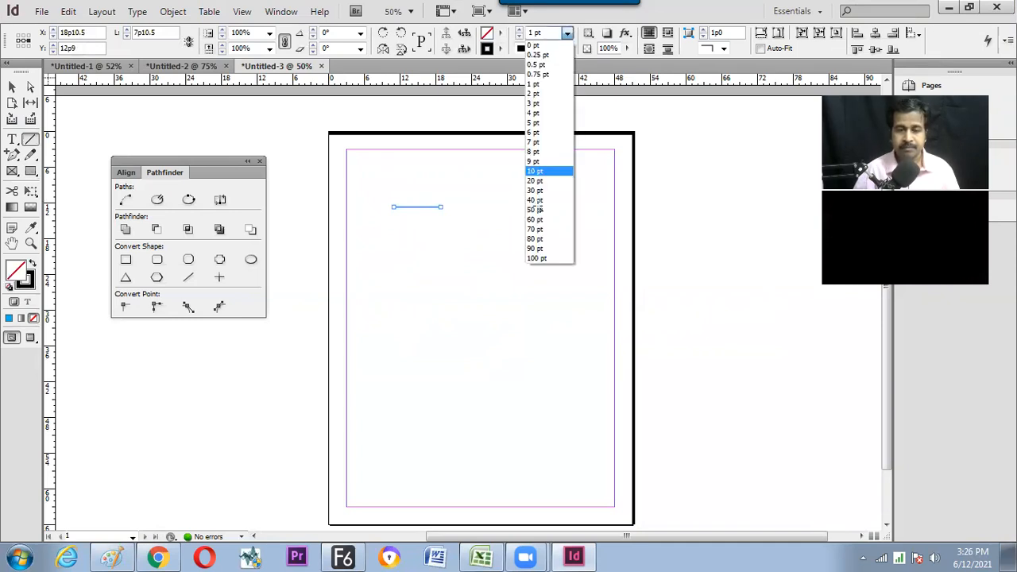
click(535, 181)
Show the Align options for the selected line, set alignment relative to the page, and align it to the page's left edge.
key(v)
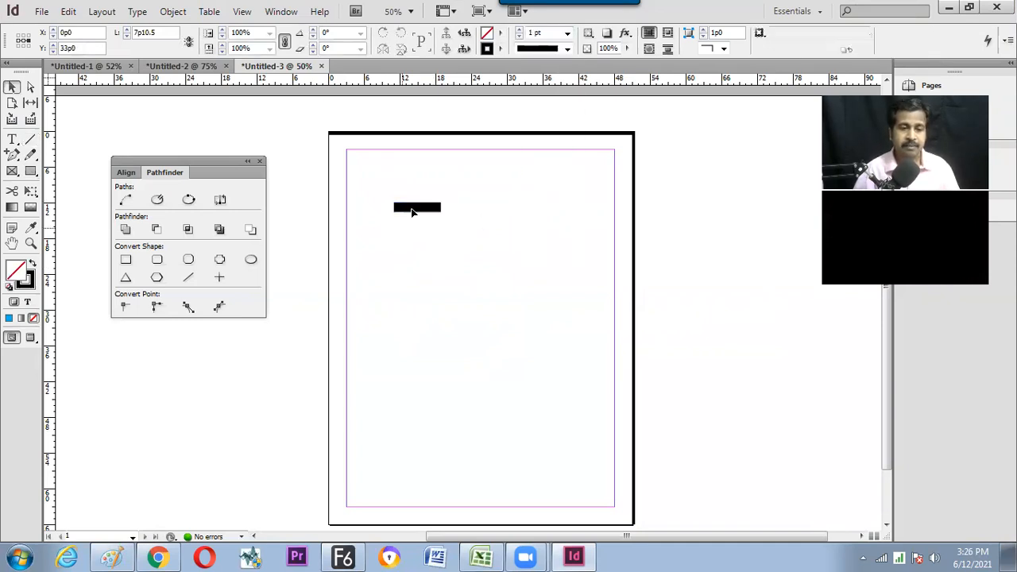
key(shift+F7)
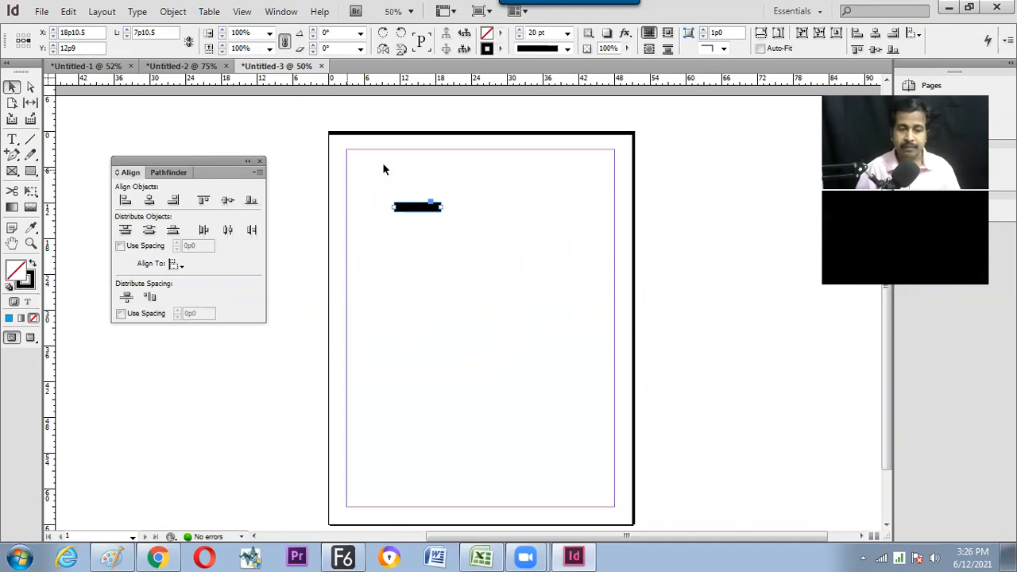
click(176, 264)
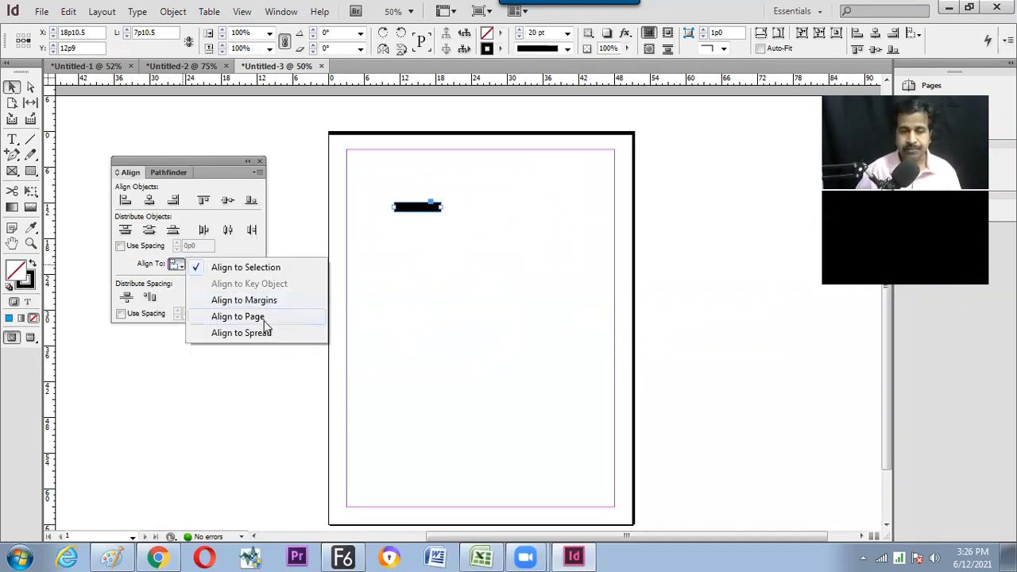
click(238, 317)
click(124, 200)
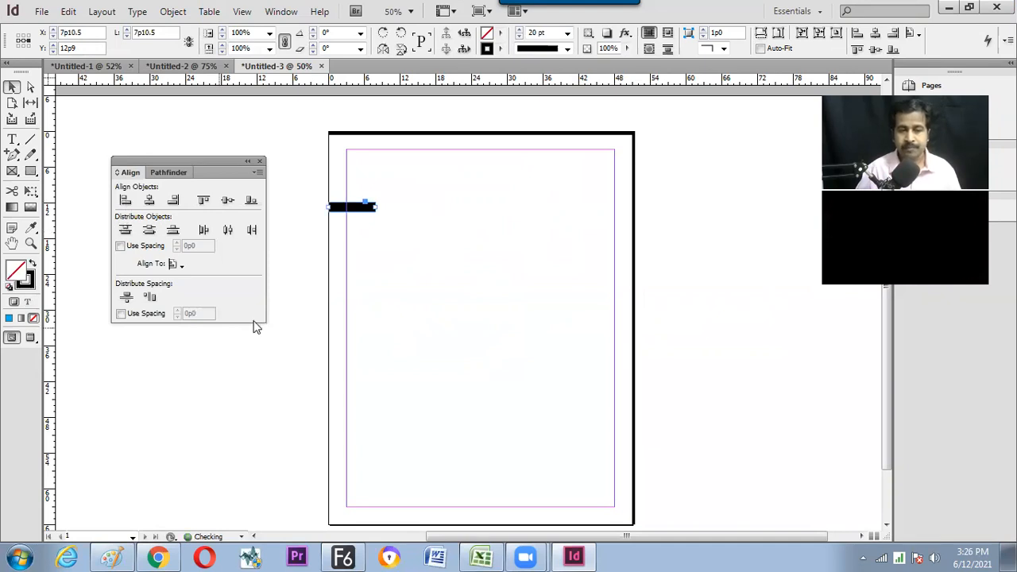
Align the line alternately to the page's right and left edges, ending on the left edge.
click(173, 200)
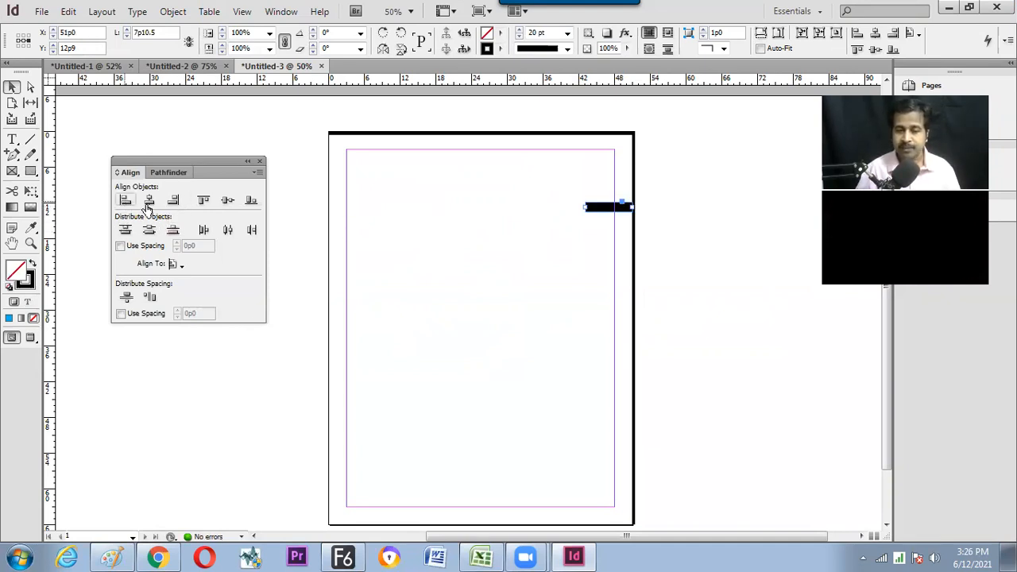
click(125, 200)
click(174, 201)
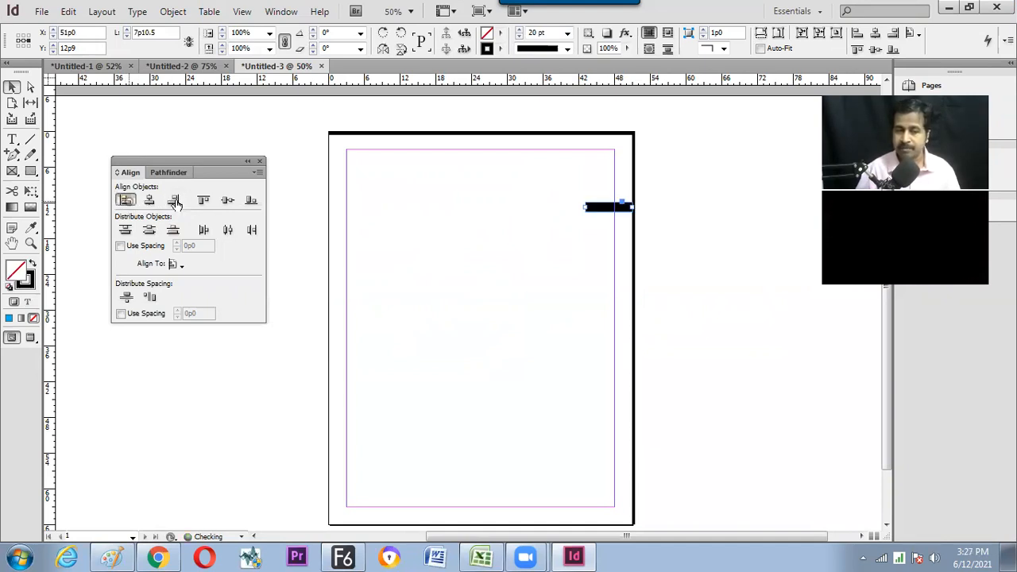
click(126, 200)
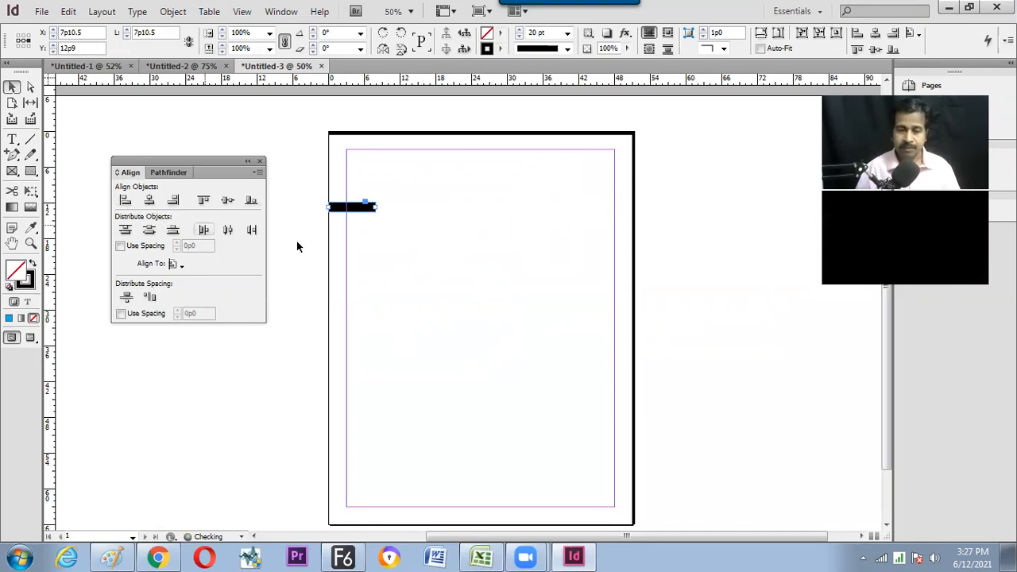
Review the available Align To references, moving the Align panel slightly up and left, and deselect the line.
click(181, 268)
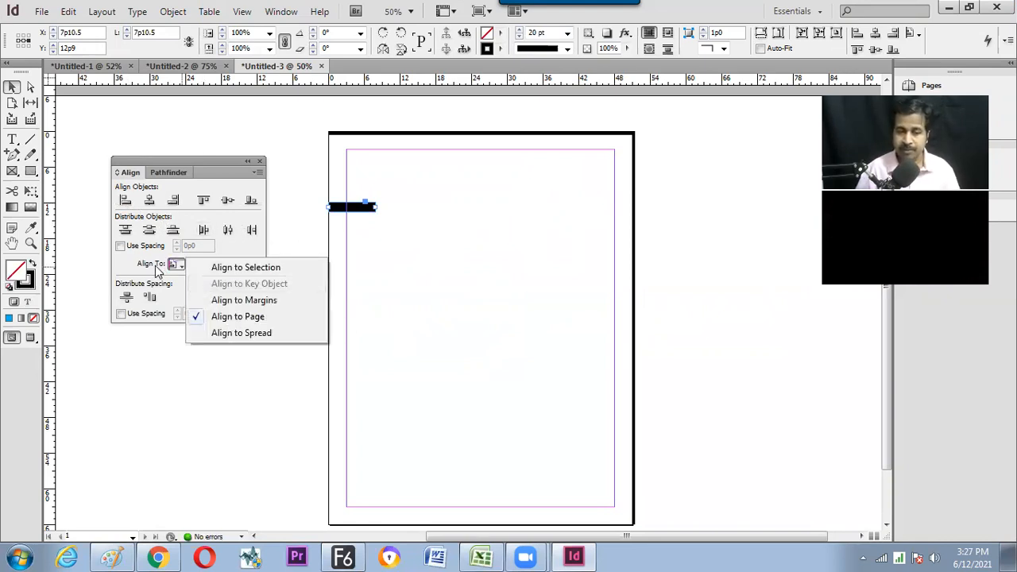
drag(200, 162, 187, 149)
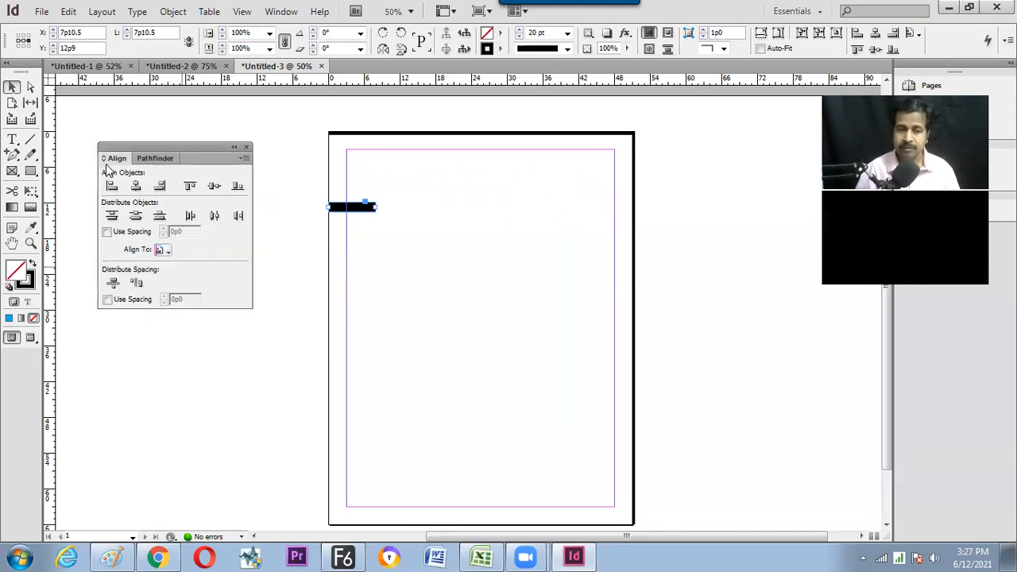
drag(127, 163, 126, 163)
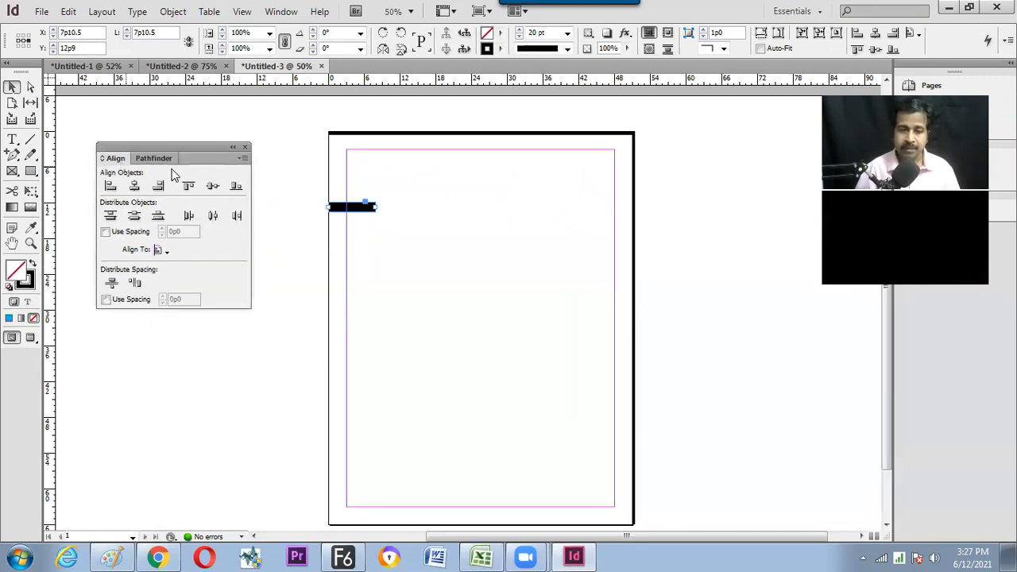
click(164, 251)
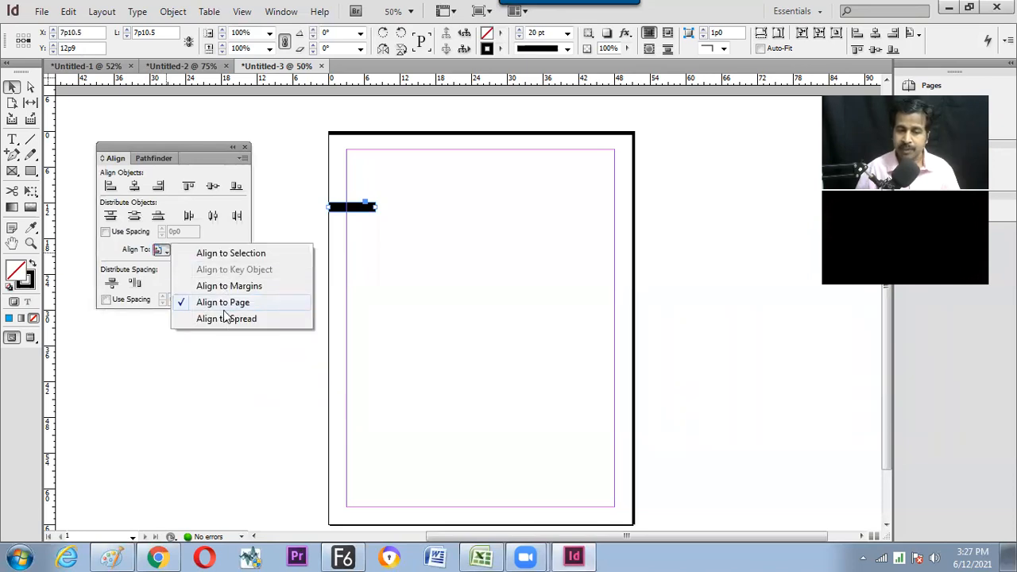
click(169, 489)
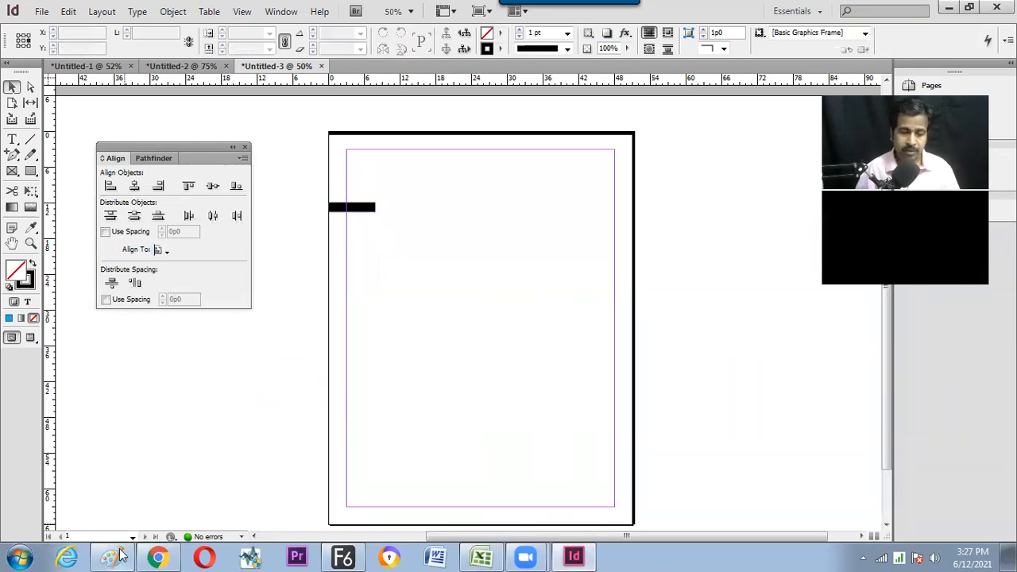
Switch to Paint, extend the bracket below "Alignment" with a fifth branch at its left end, and handwrite "Page" beneath it.
key(alt+Tab)
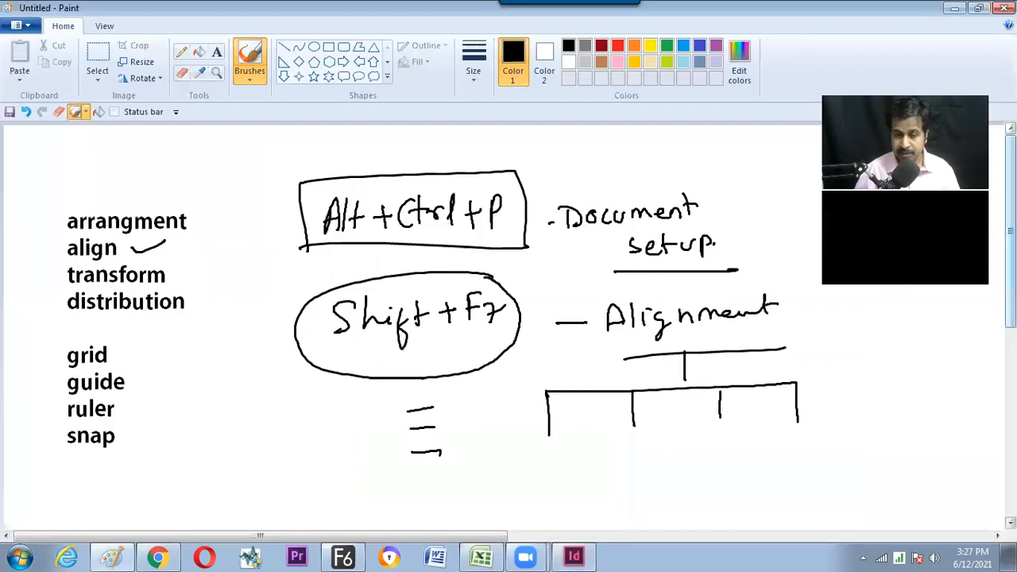
scroll(641, 230, down, 3)
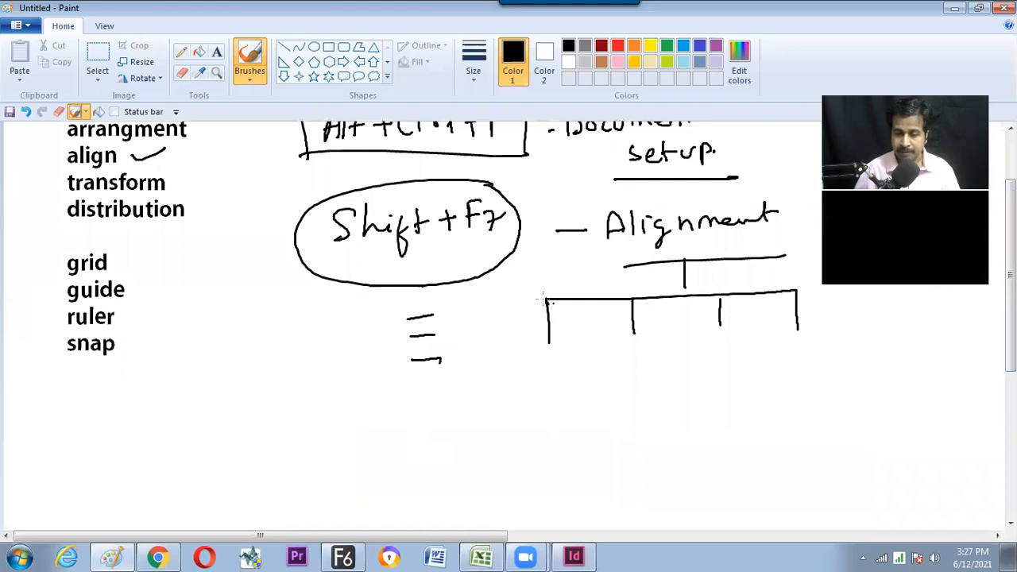
drag(486, 301, 486, 328)
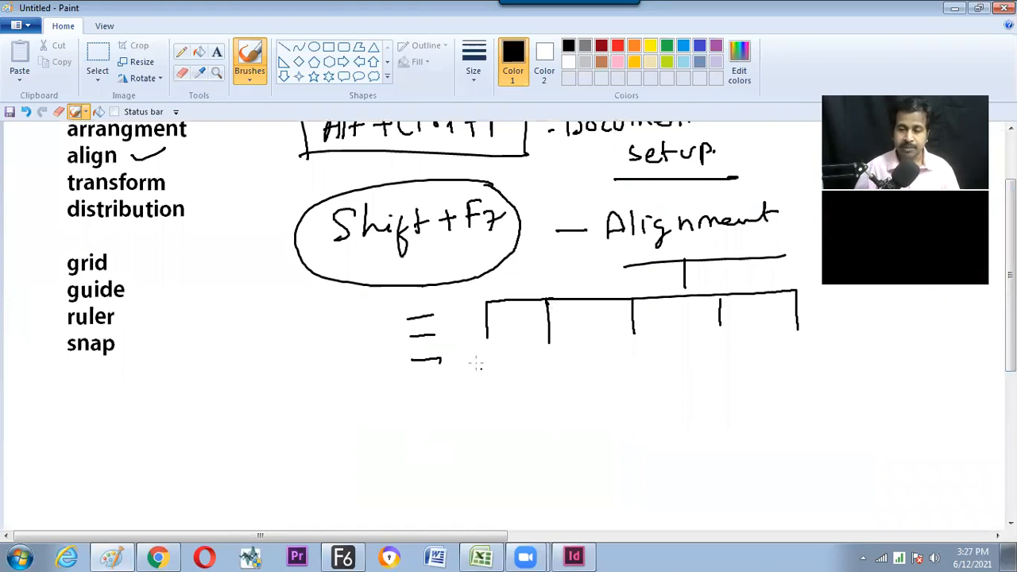
mouse_move(477, 374)
mouse_down()
mouse_move(490, 364)
mouse_move(512, 382)
mouse_up()
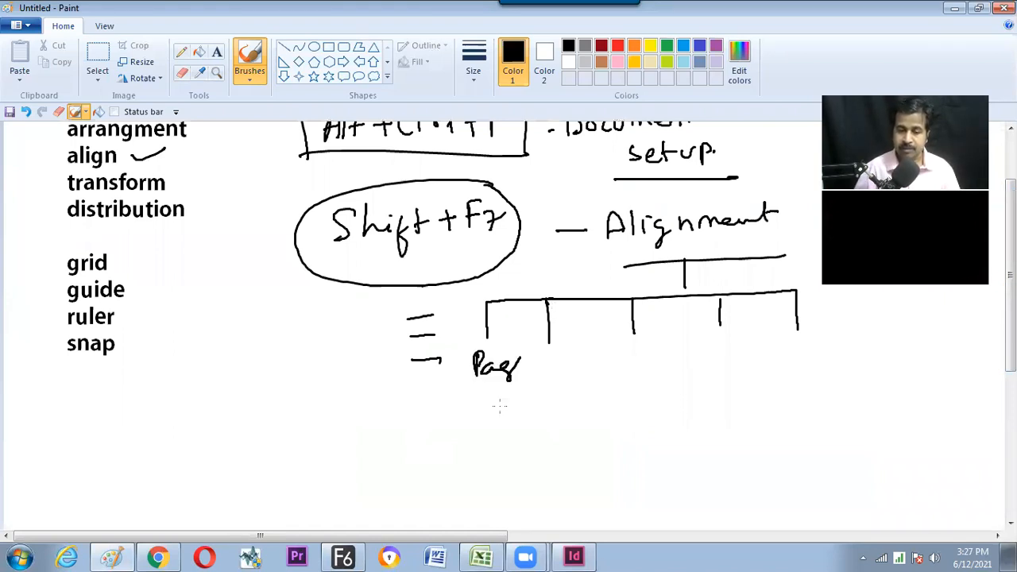
Switch to InDesign, select the thick line, and align it to the page's top, bottom and right edges in turn.
key(alt+Tab)
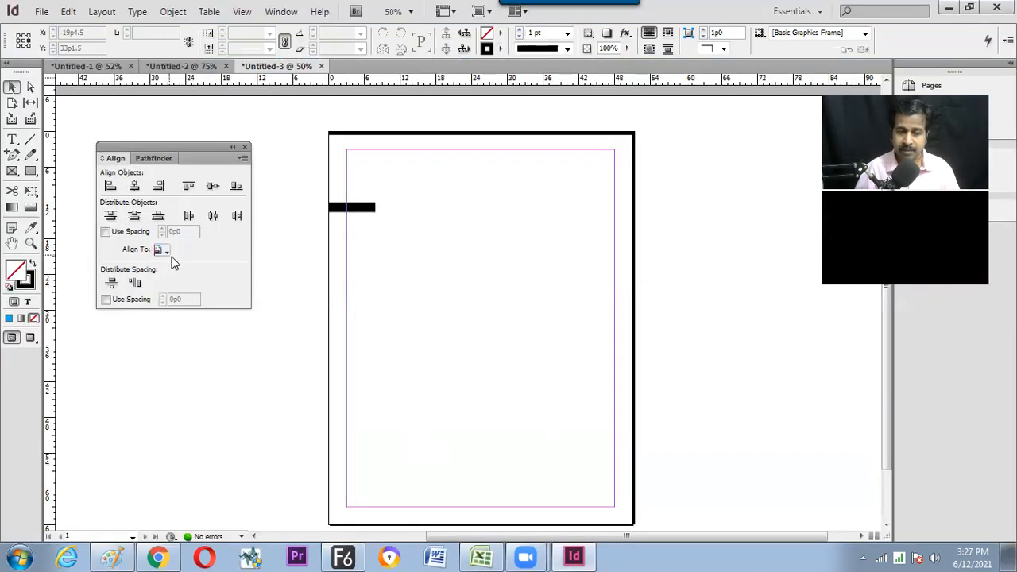
click(163, 250)
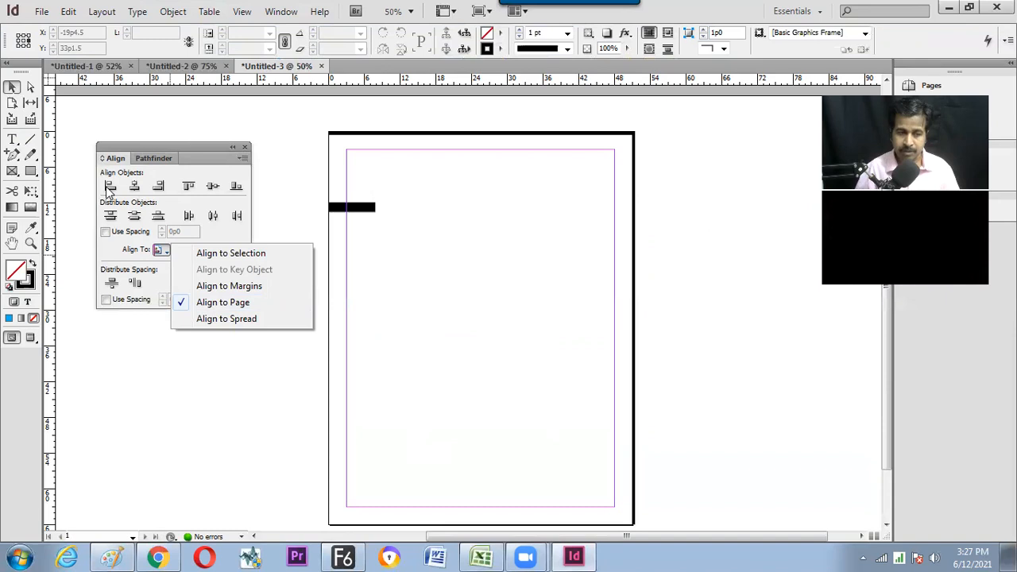
click(189, 187)
click(364, 207)
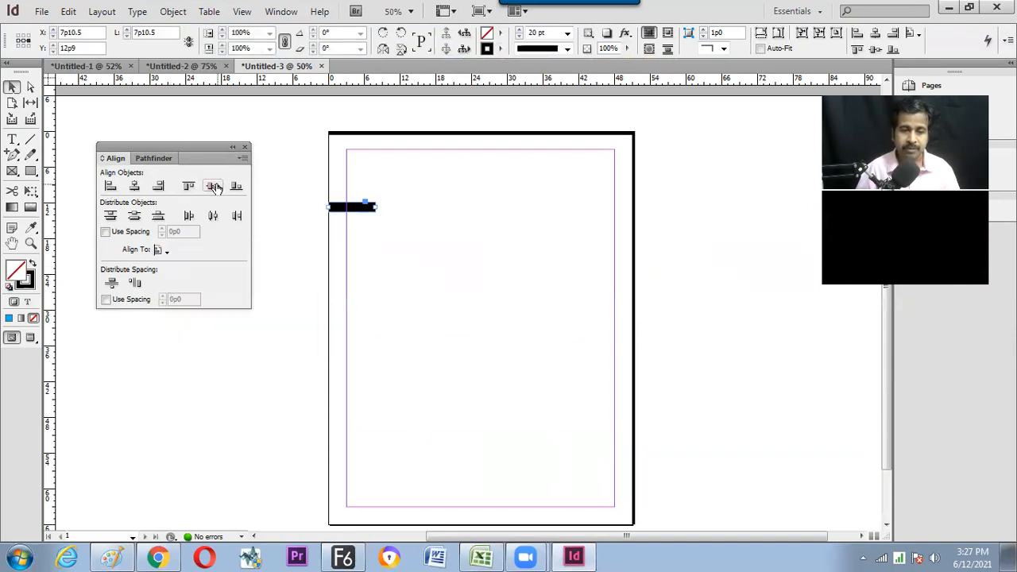
click(190, 187)
click(235, 188)
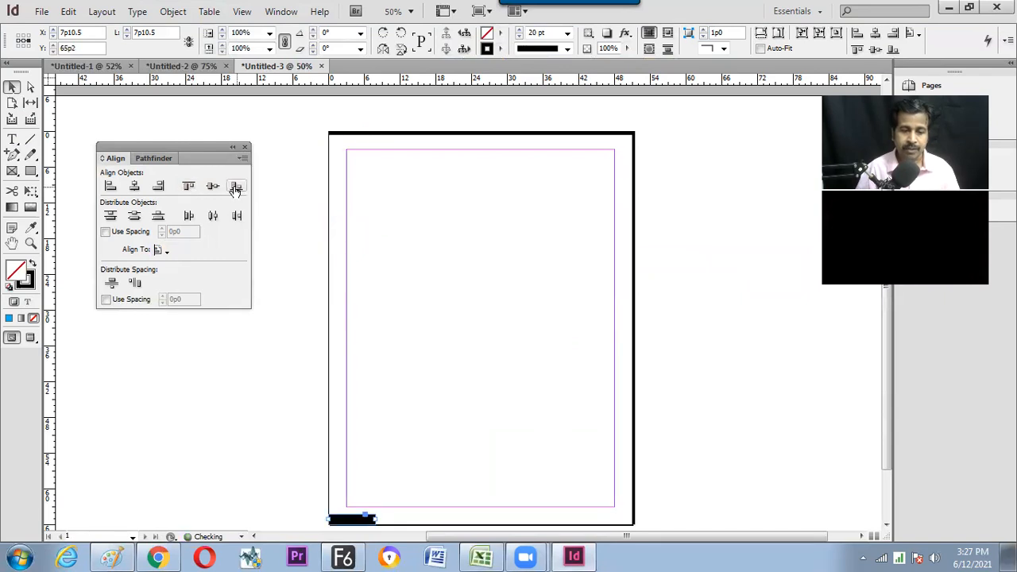
click(159, 187)
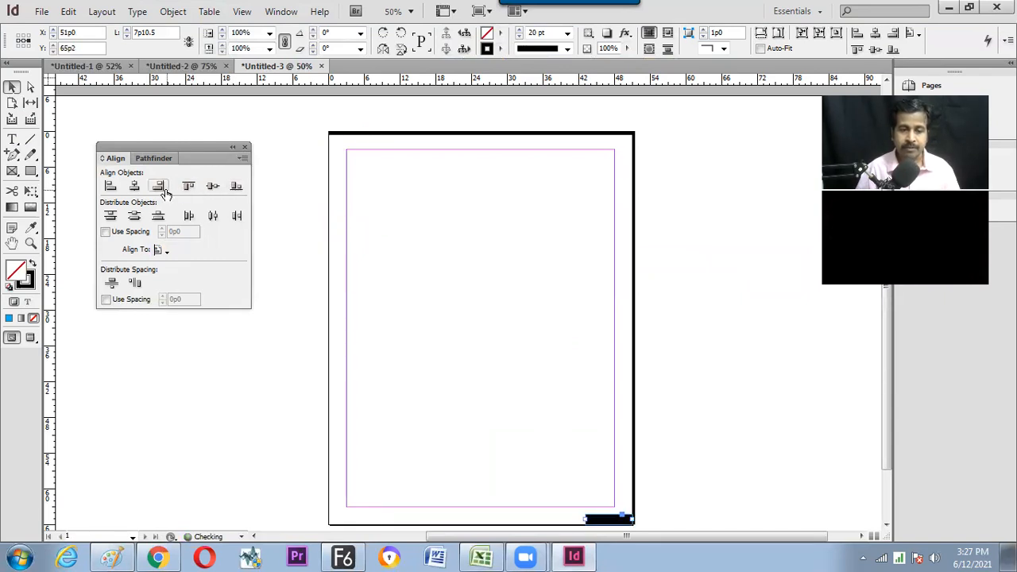
Center the line on the page in both directions, and use Align to Margins to alternate it between the left and right margins, ending left.
click(213, 187)
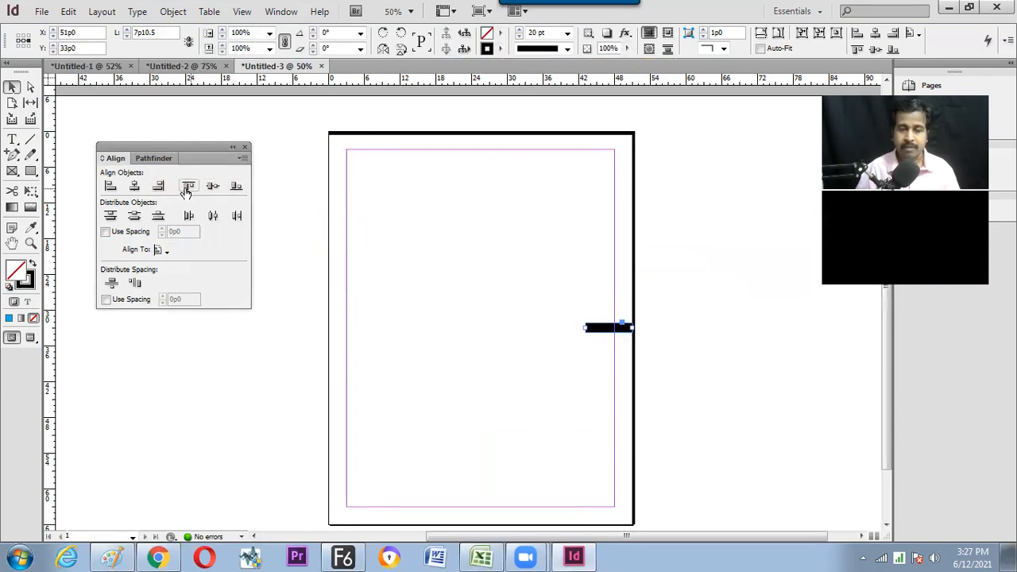
click(135, 187)
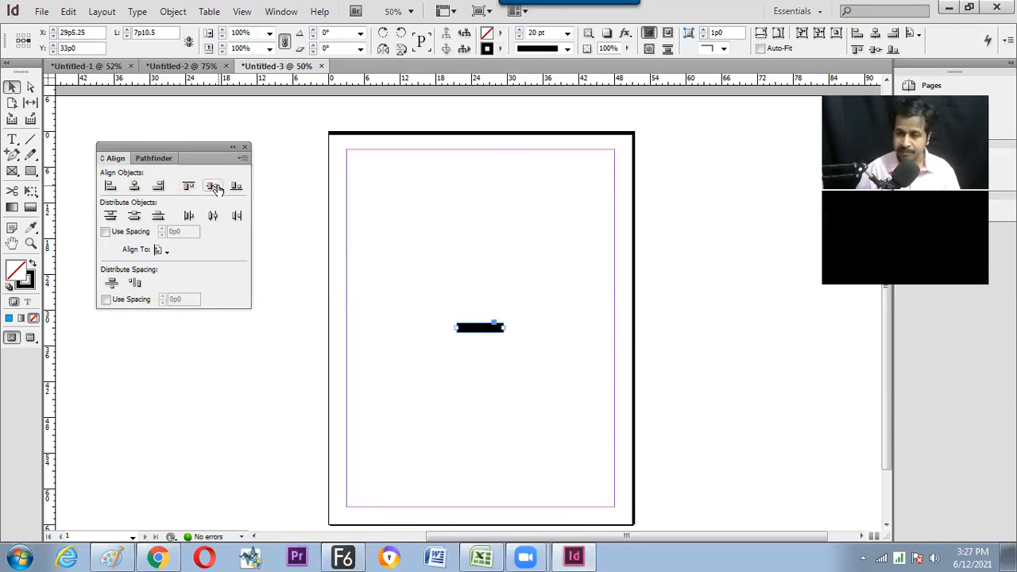
click(166, 251)
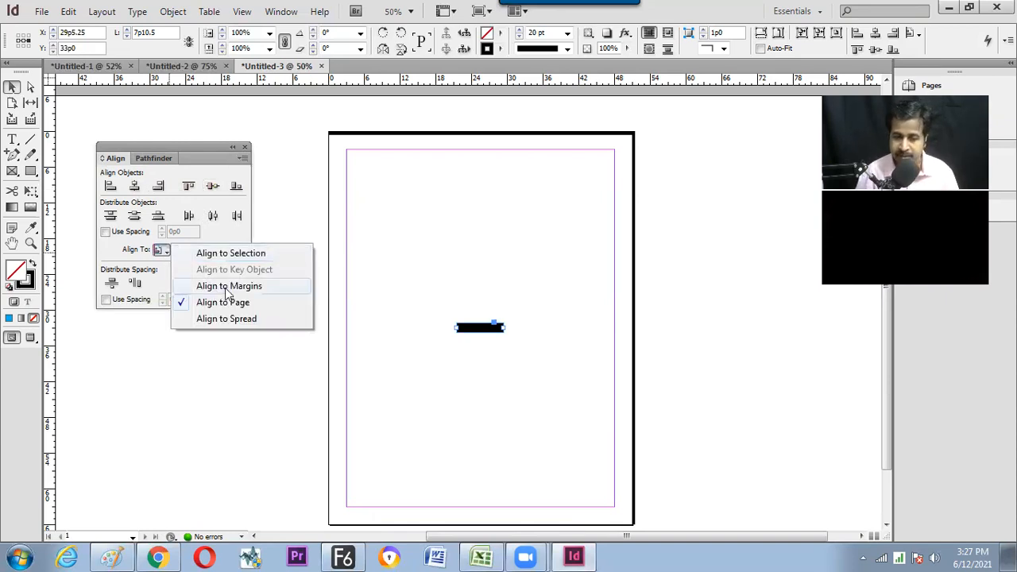
click(345, 165)
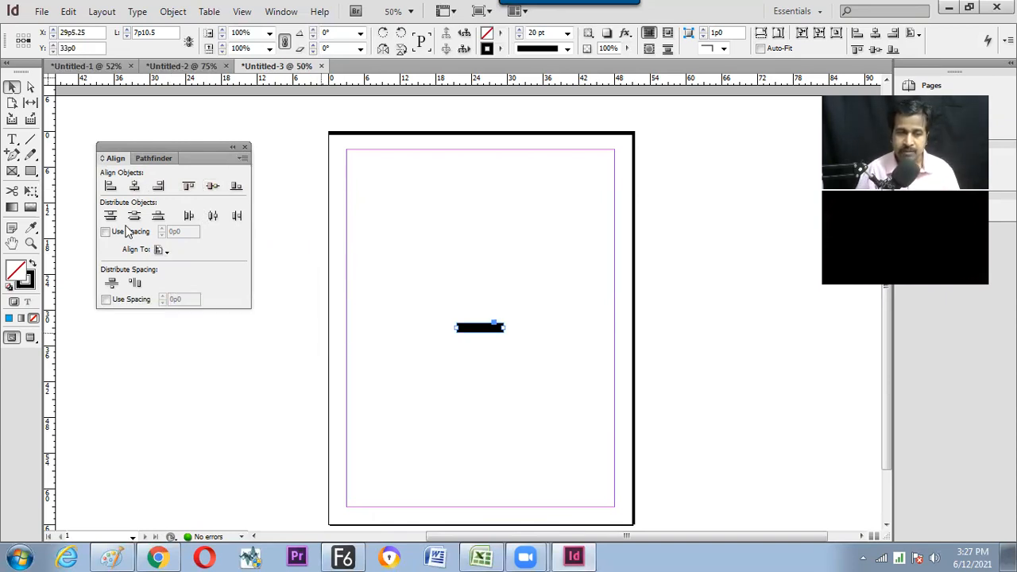
click(109, 187)
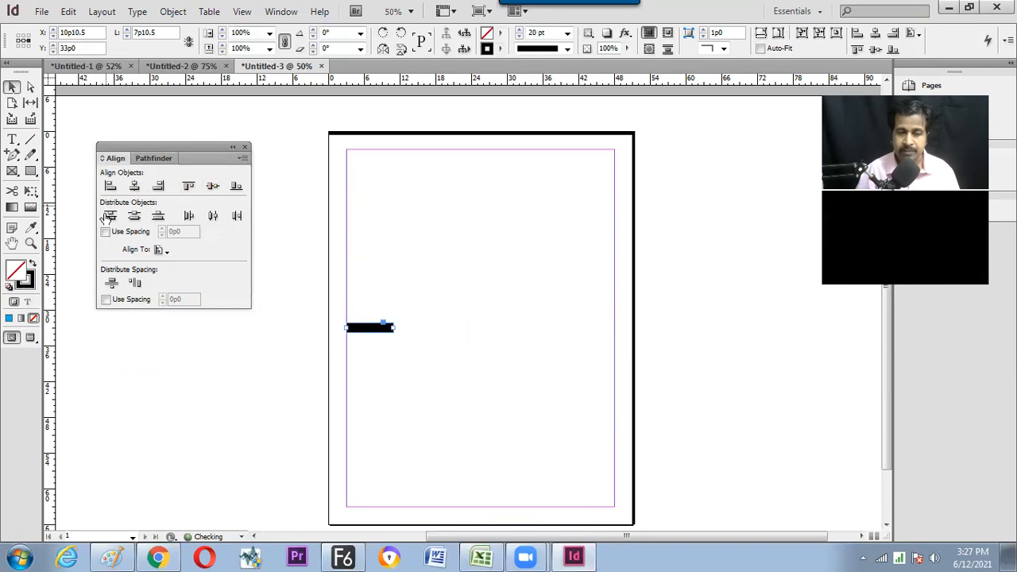
click(158, 188)
click(111, 189)
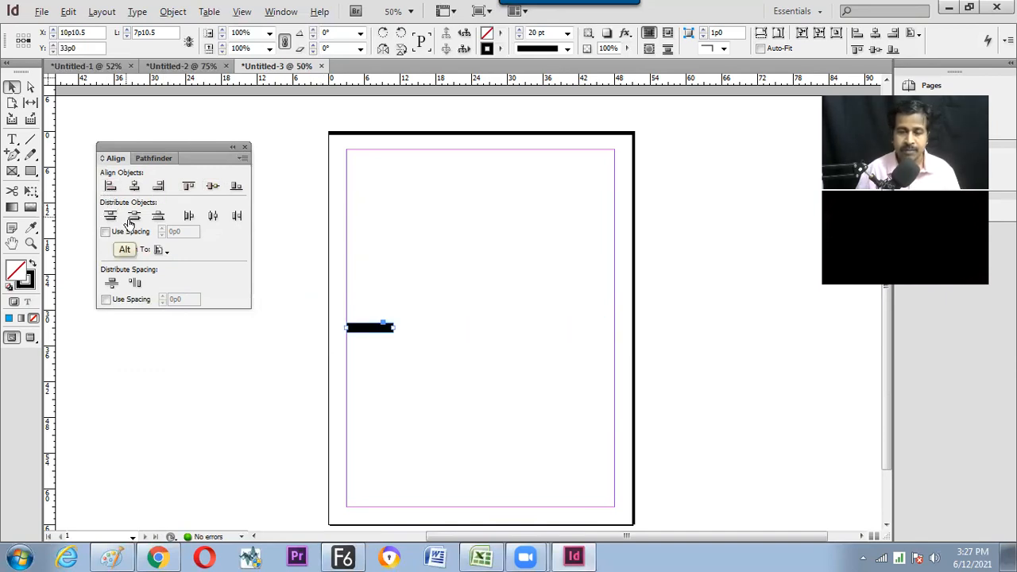
Switch to Paint, lengthen the bracket's second branch downward, and handwrite "Margin" beneath it.
key(alt+Tab)
drag(549, 336, 553, 406)
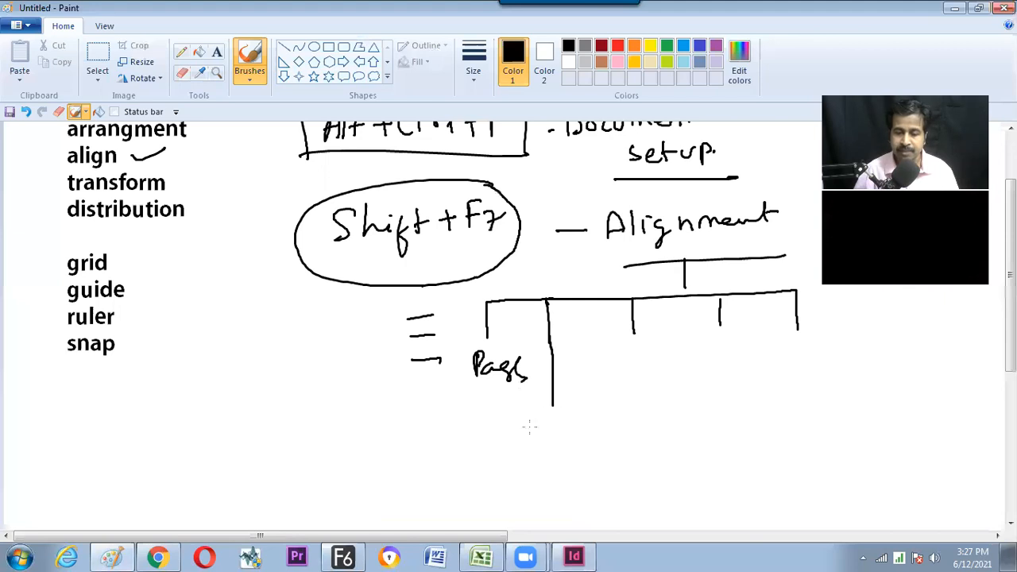
mouse_move(528, 447)
mouse_down()
mouse_move(600, 429)
mouse_move(615, 443)
mouse_up()
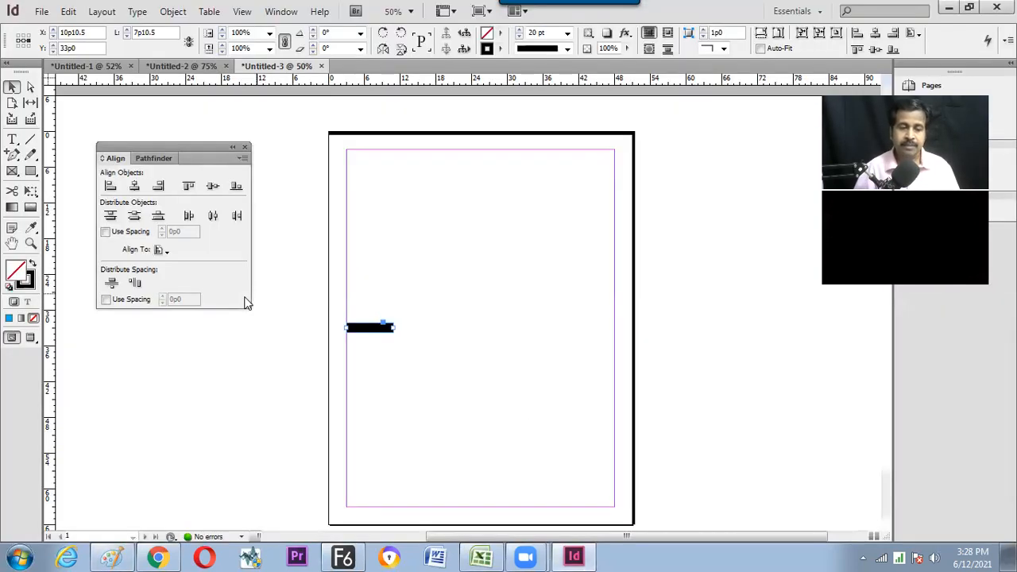
Switch to InDesign, place a duplicate of the thick line above and to its right, and shift the original slightly right of the margin.
click(164, 251)
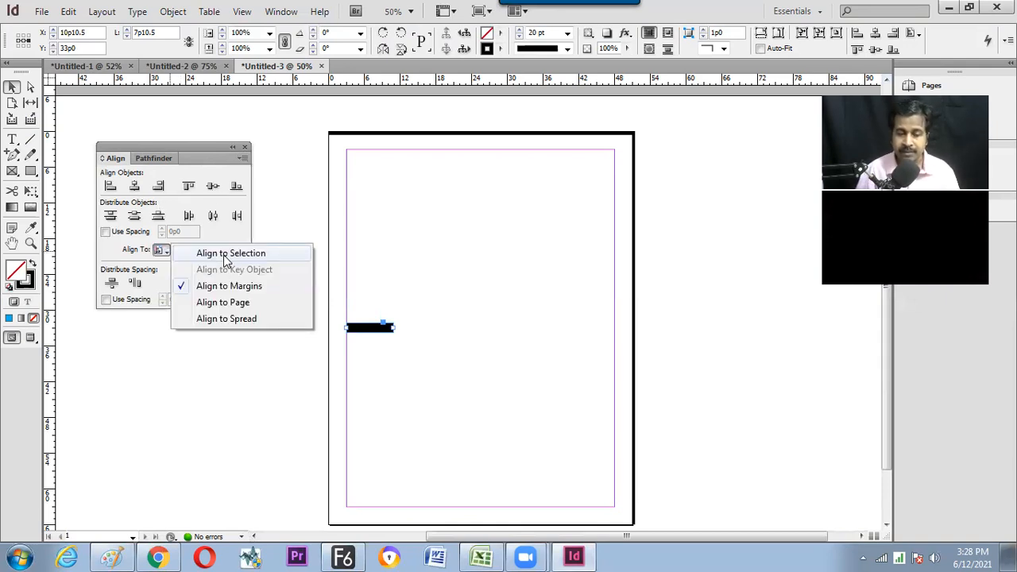
click(372, 252)
mouse_move(370, 332)
alt+mouse_down()
mouse_move(456, 284)
mouse_move(388, 334)
alt+mouse_up()
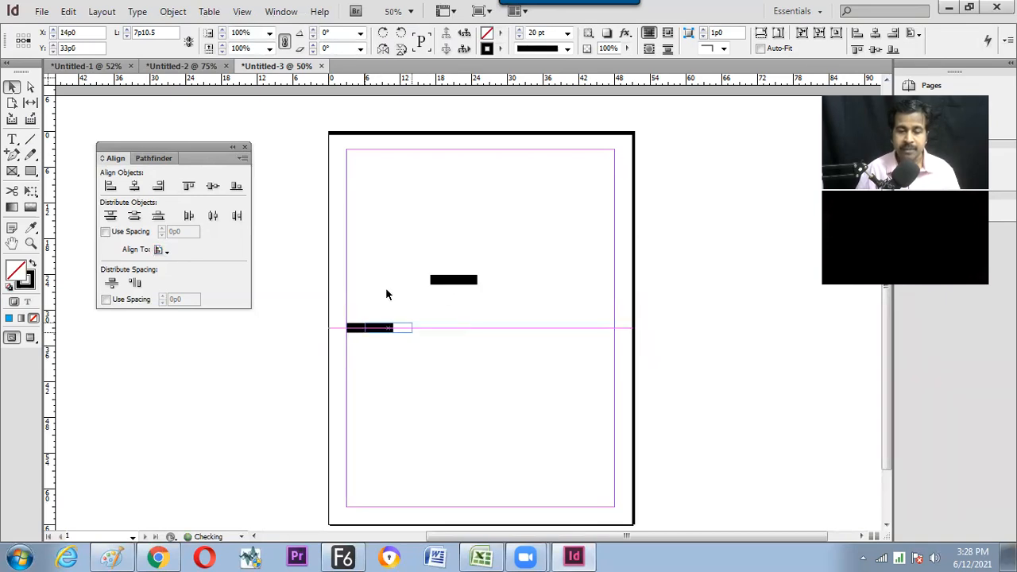
Select both thick lines and align their left edges using Align to Selection.
drag(477, 362, 379, 248)
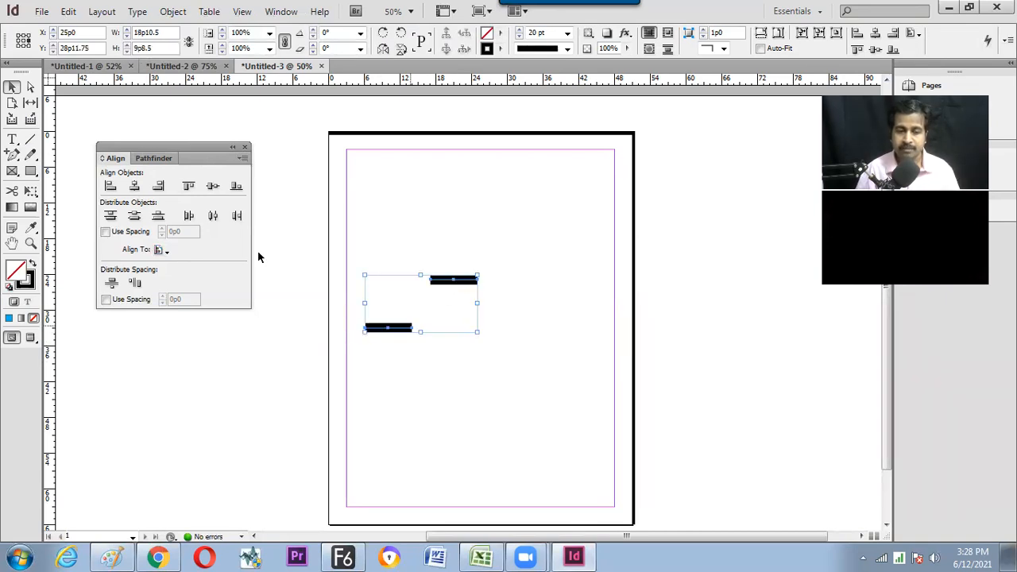
click(162, 250)
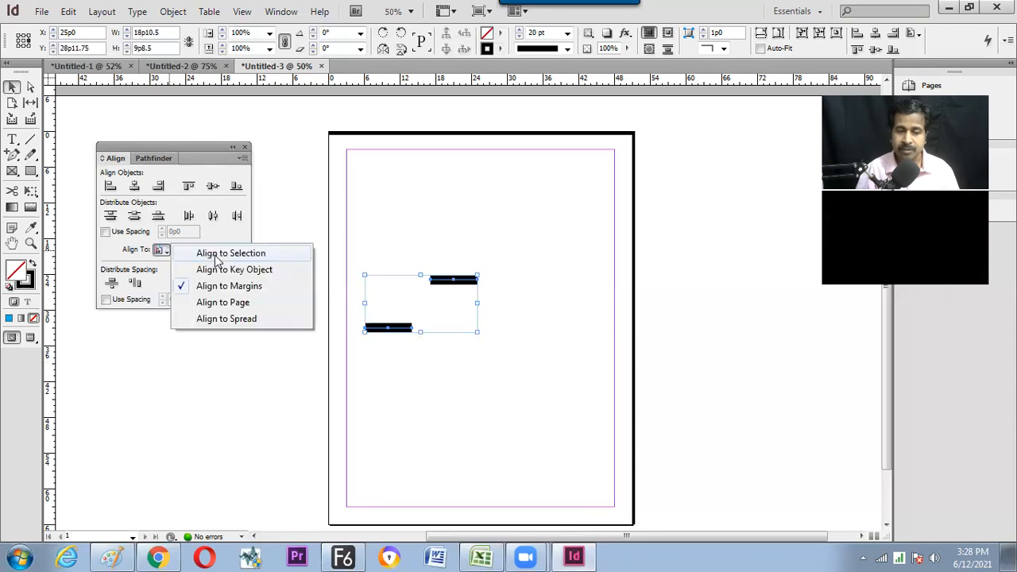
click(217, 254)
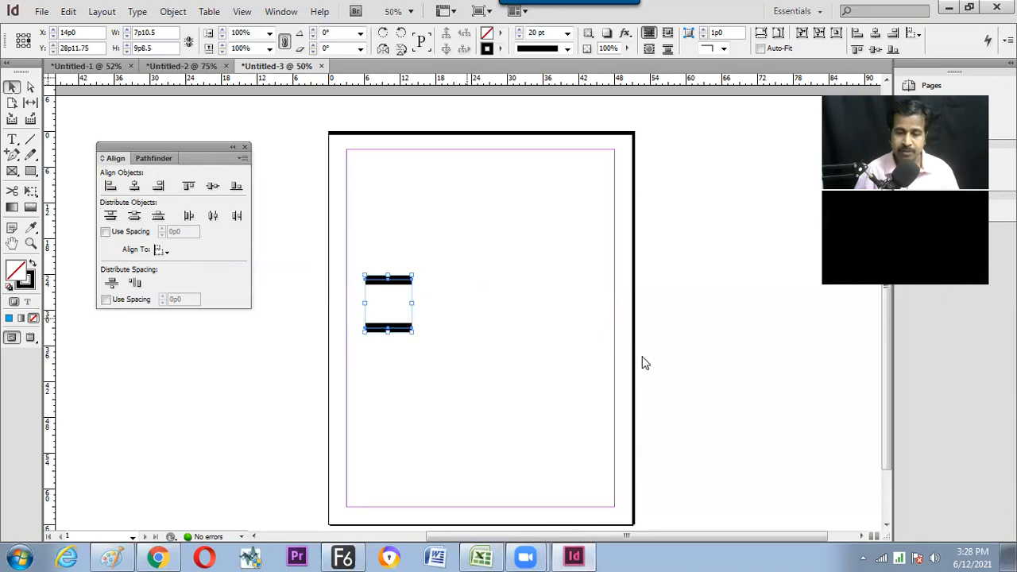
Switch to Paint and handwrite "selection" beneath the bracket's third branch.
key(alt+Tab)
drag(596, 360, 583, 374)
mouse_move(612, 364)
mouse_down()
mouse_move(613, 373)
mouse_move(644, 372)
mouse_up()
drag(650, 361, 656, 372)
drag(661, 364, 684, 367)
drag(646, 354, 661, 354)
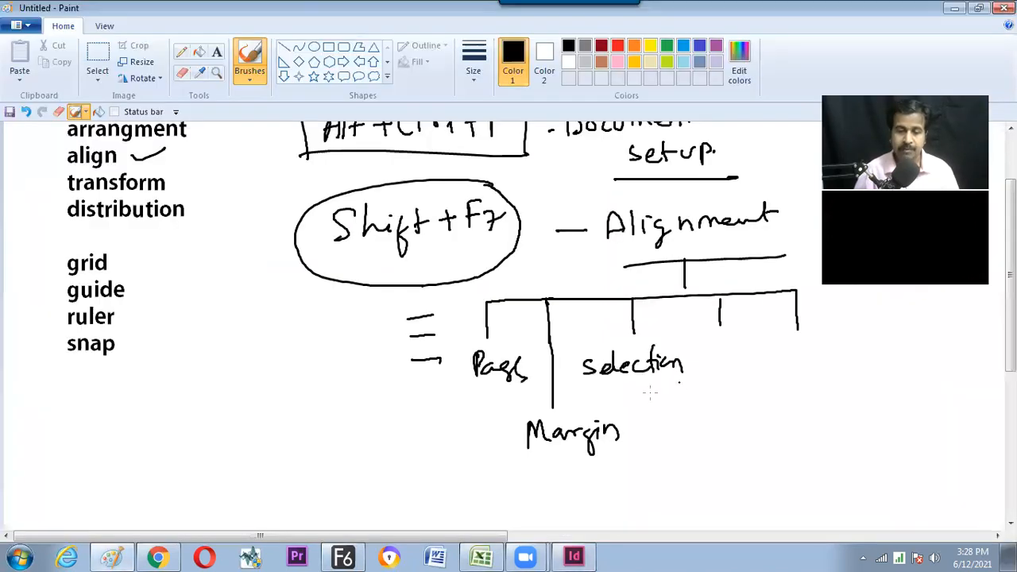
Switch to InDesign, add a third thick line between and right of the two, and move the top line up and right into a staircase.
key(alt+Tab)
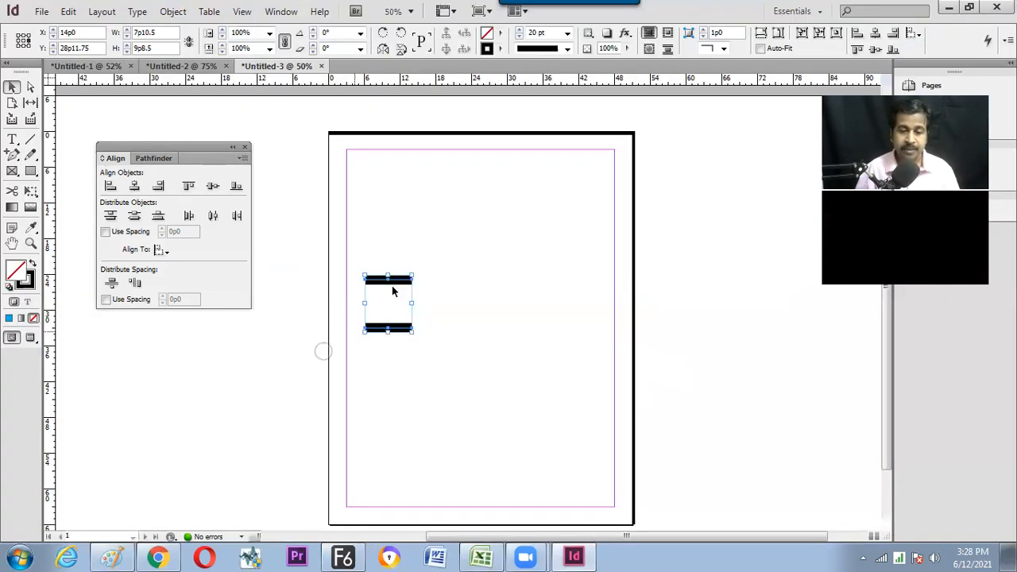
click(450, 299)
drag(461, 298, 465, 301)
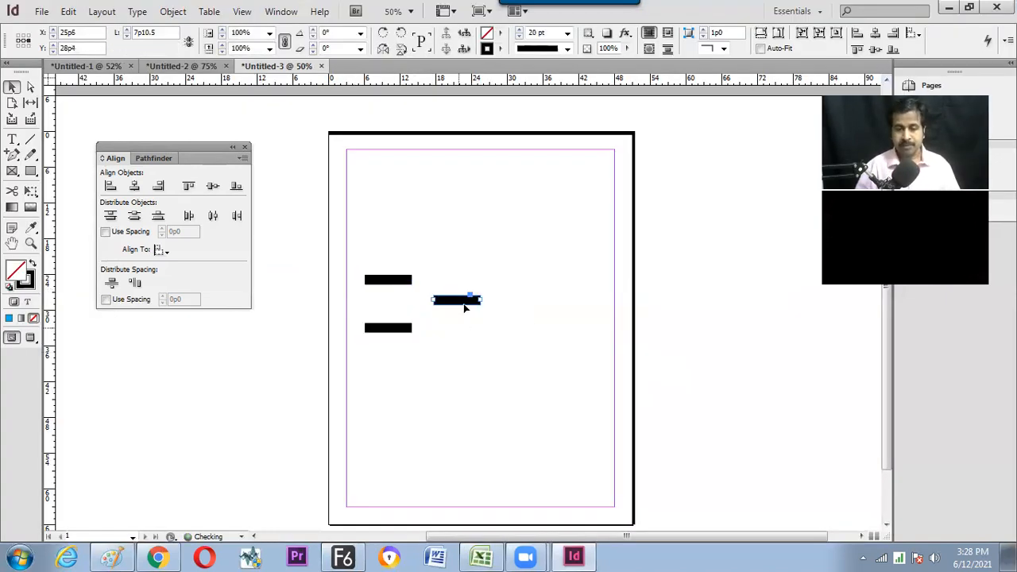
drag(495, 263, 517, 246)
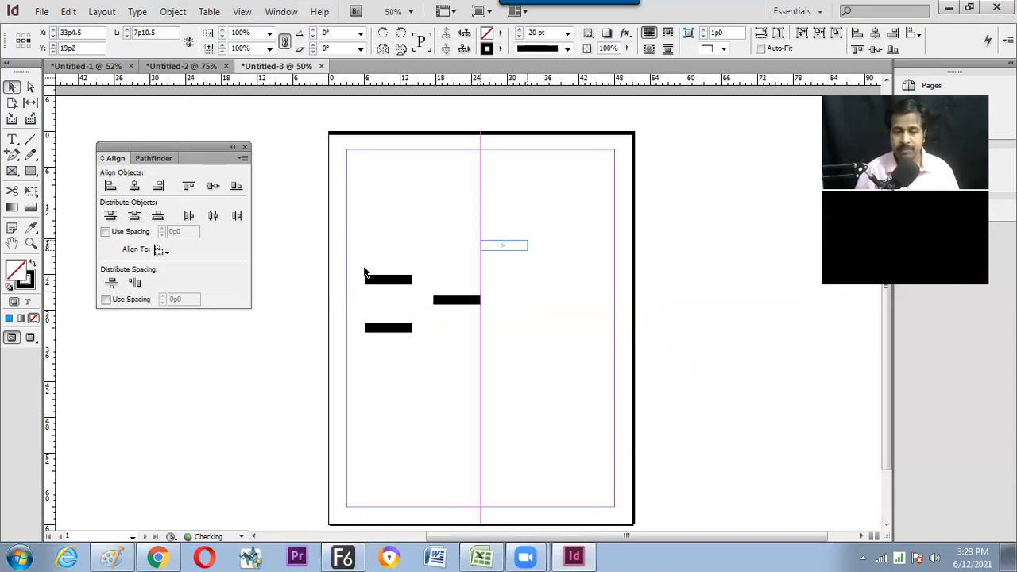
Select all three lines, make the middle one the key object, repeat the selection, and check the Align To setting before deselecting.
drag(364, 210, 496, 347)
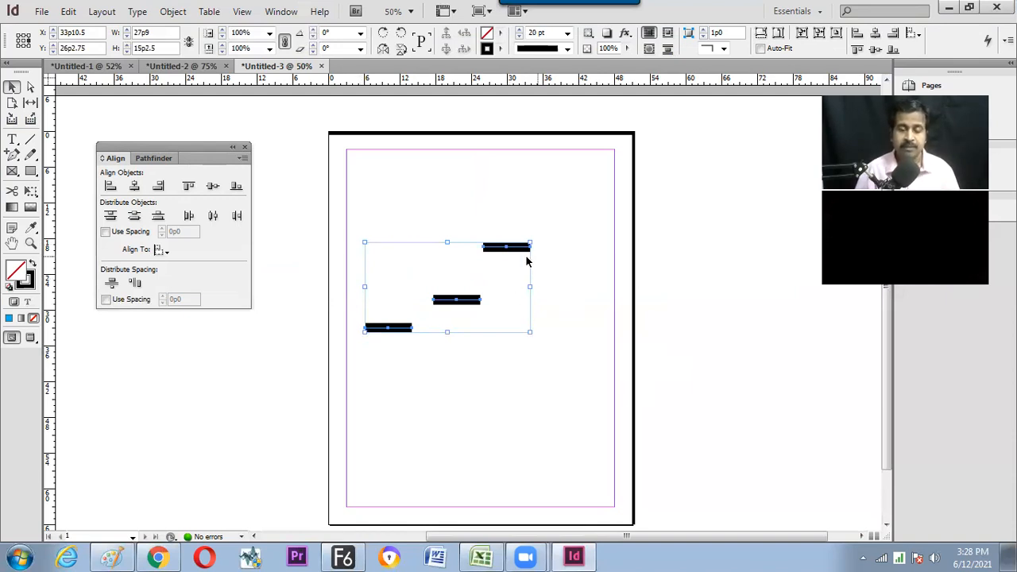
click(458, 301)
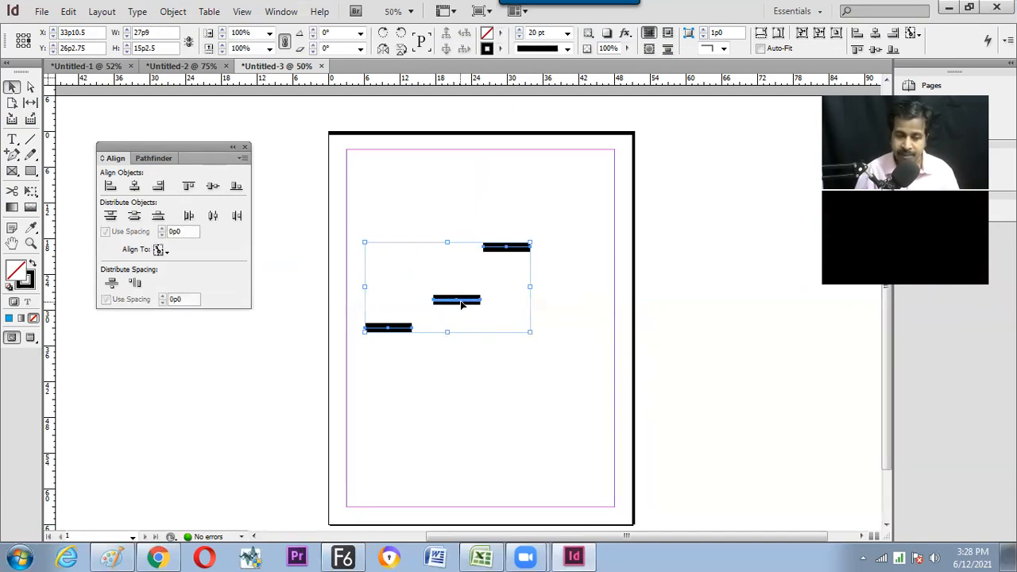
click(406, 286)
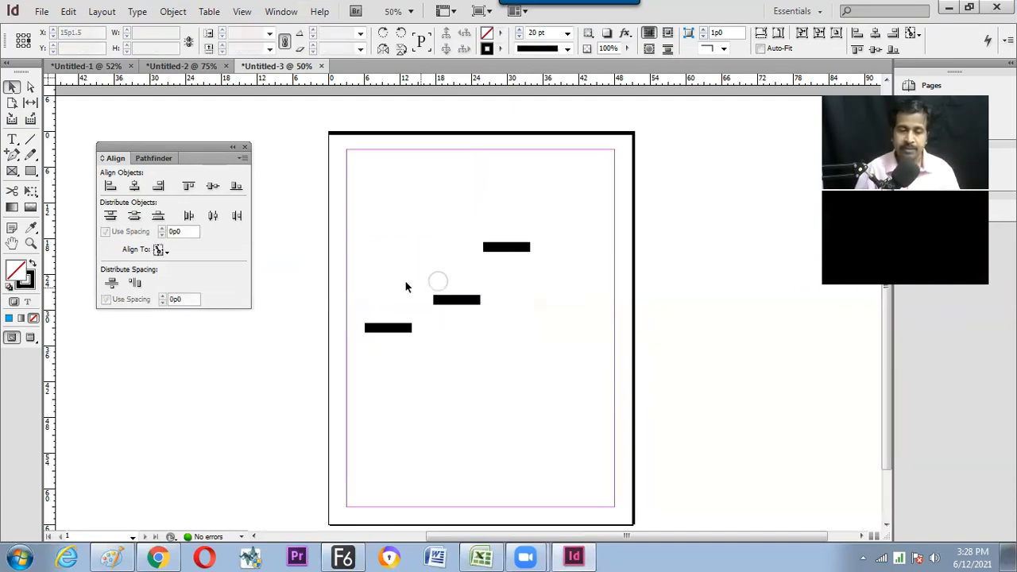
drag(343, 195, 554, 340)
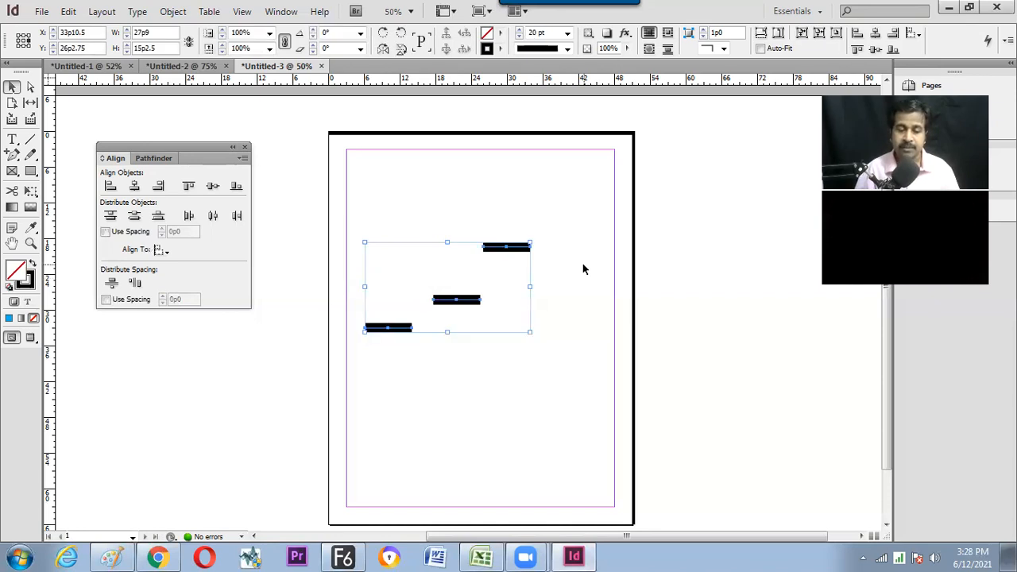
click(469, 303)
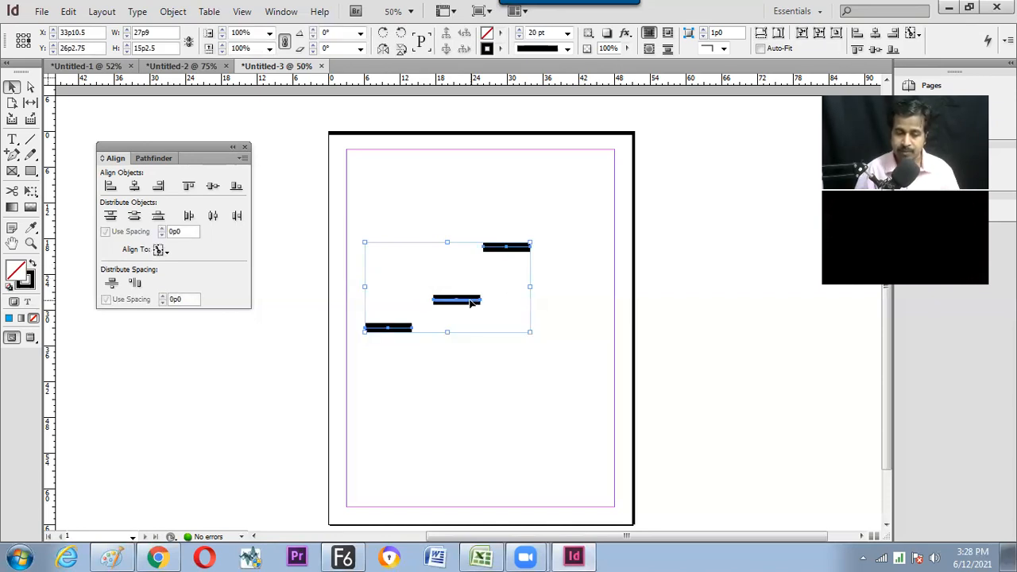
click(166, 251)
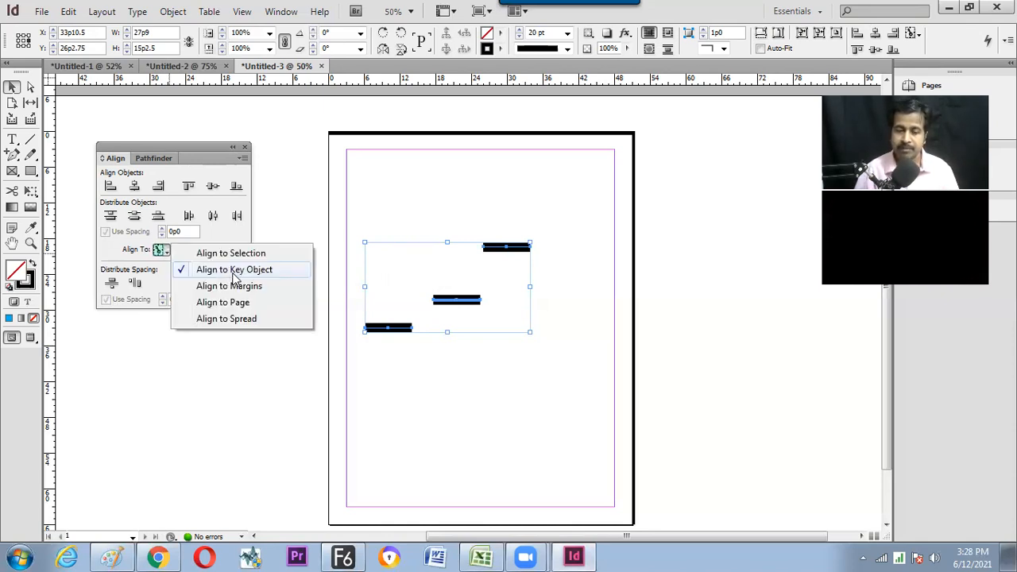
click(424, 359)
Select all three lines with the middle one as key object, align their left edges to it, and undo the alignment.
drag(333, 209, 585, 371)
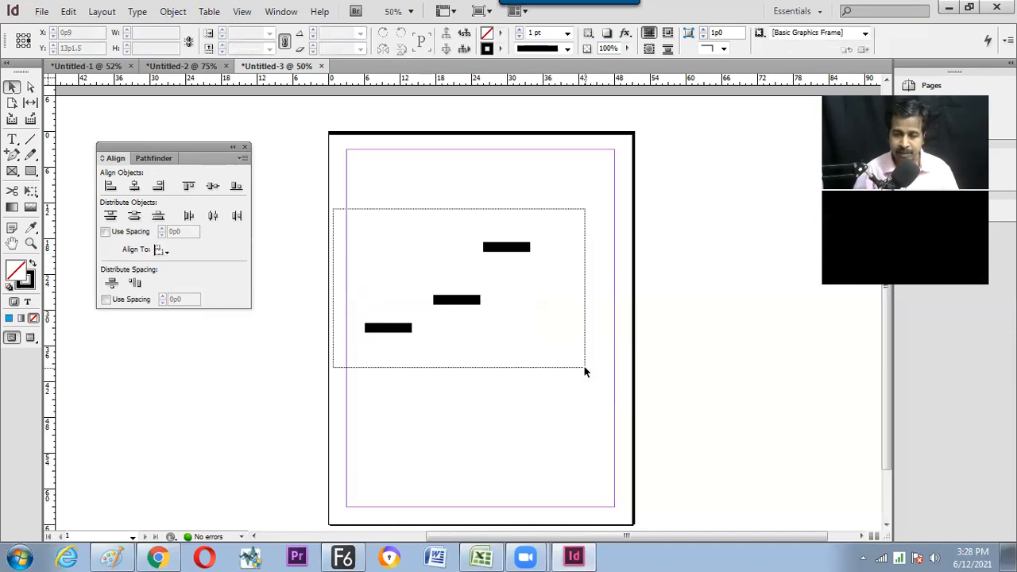
drag(553, 415, 548, 409)
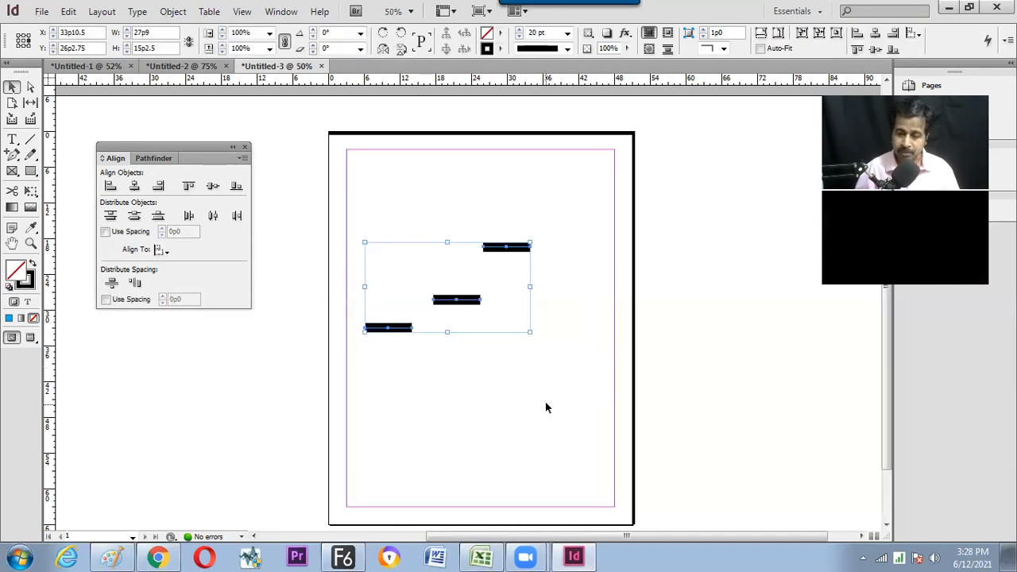
click(468, 302)
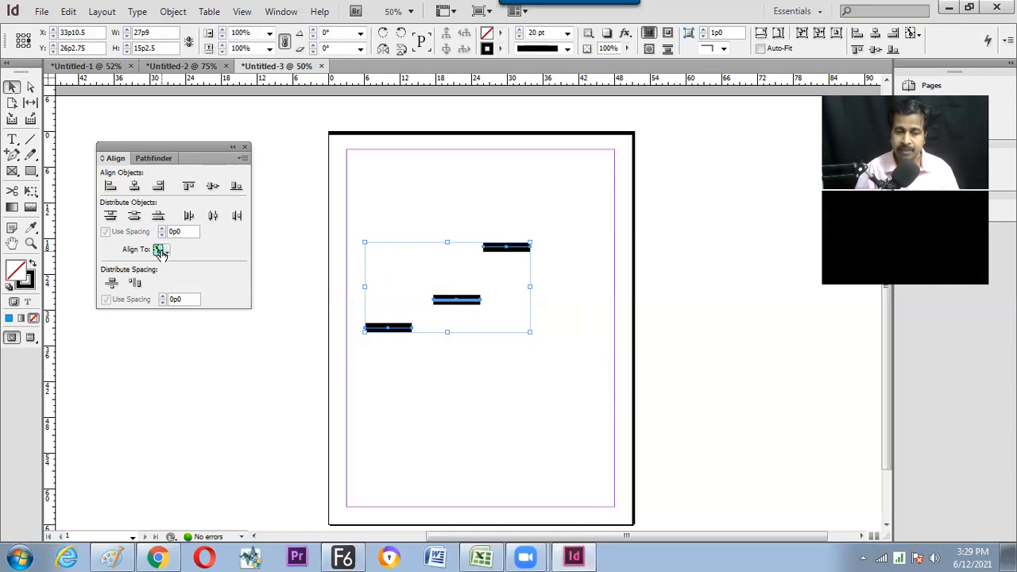
click(113, 188)
key(ctrl+z)
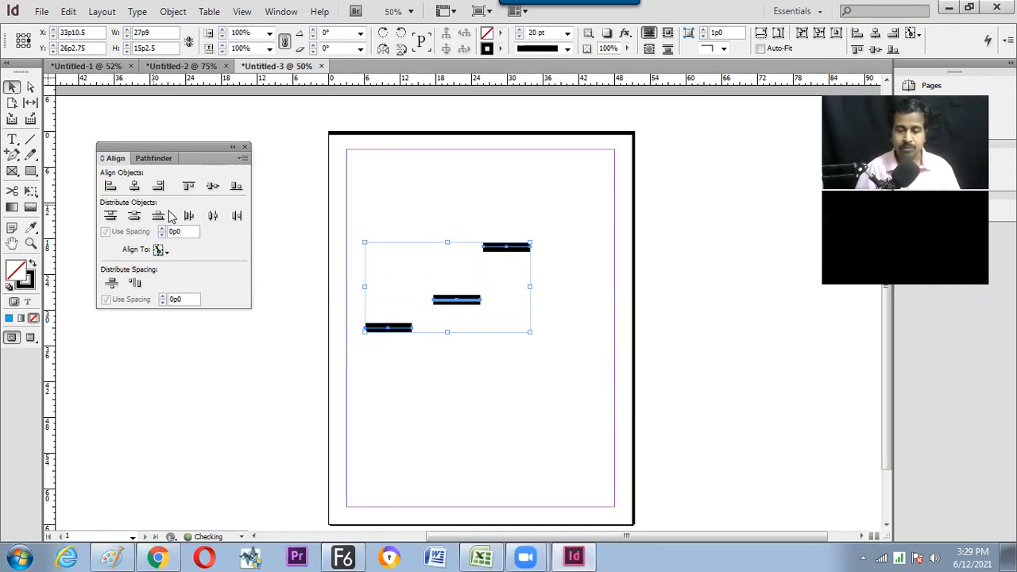
Switch to Paint, lengthen the bracket's fourth branch, and handwrite "Key" beneath it.
key(alt+Tab)
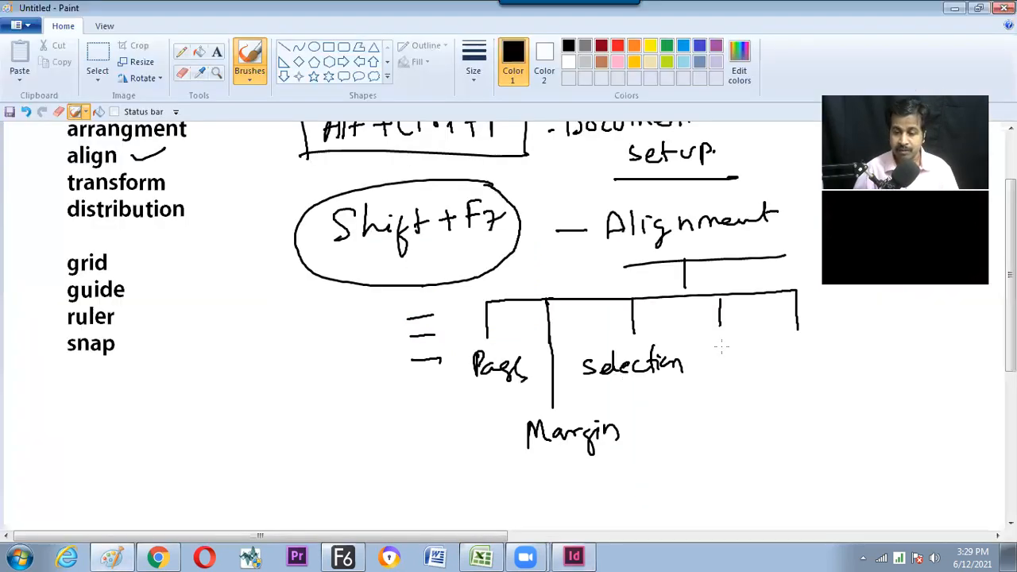
drag(721, 321, 723, 374)
drag(707, 378, 732, 403)
drag(736, 390, 745, 416)
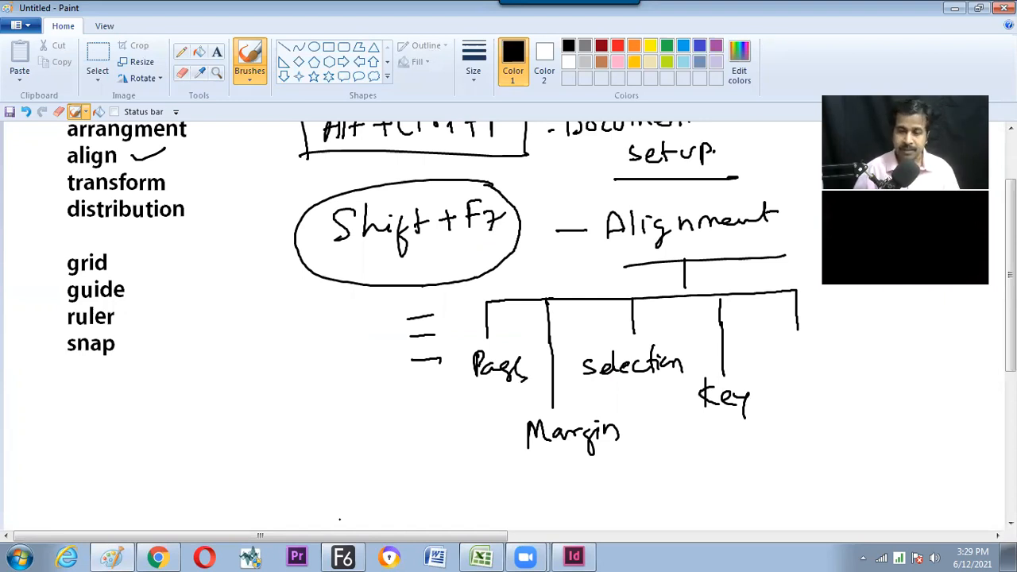
scroll(339, 520, right, 2)
scroll(339, 520, up, 1)
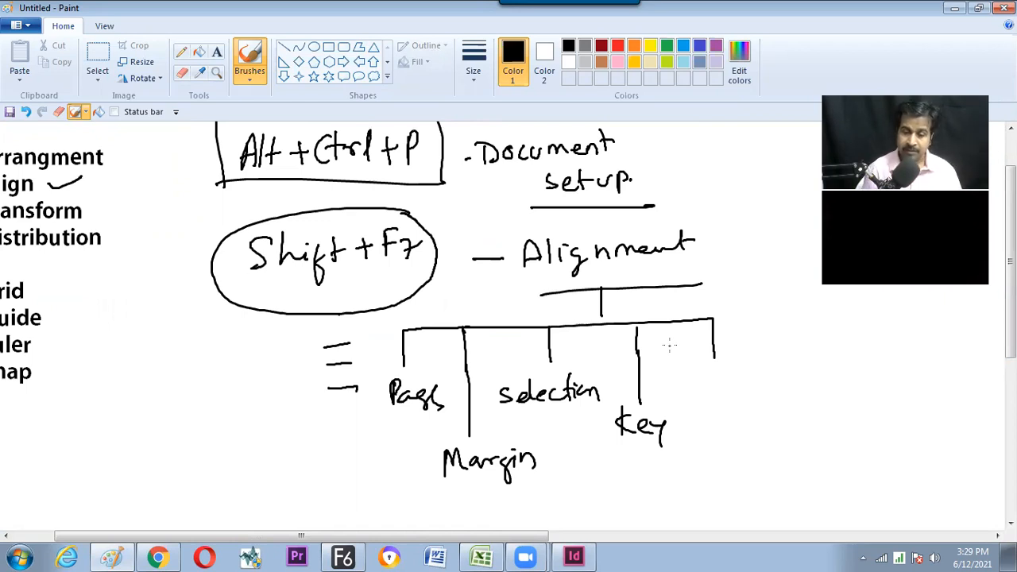
Switch to InDesign, review the Align To references for the three lines, and deselect them to examine the page within its pasteboard.
key(alt+Tab)
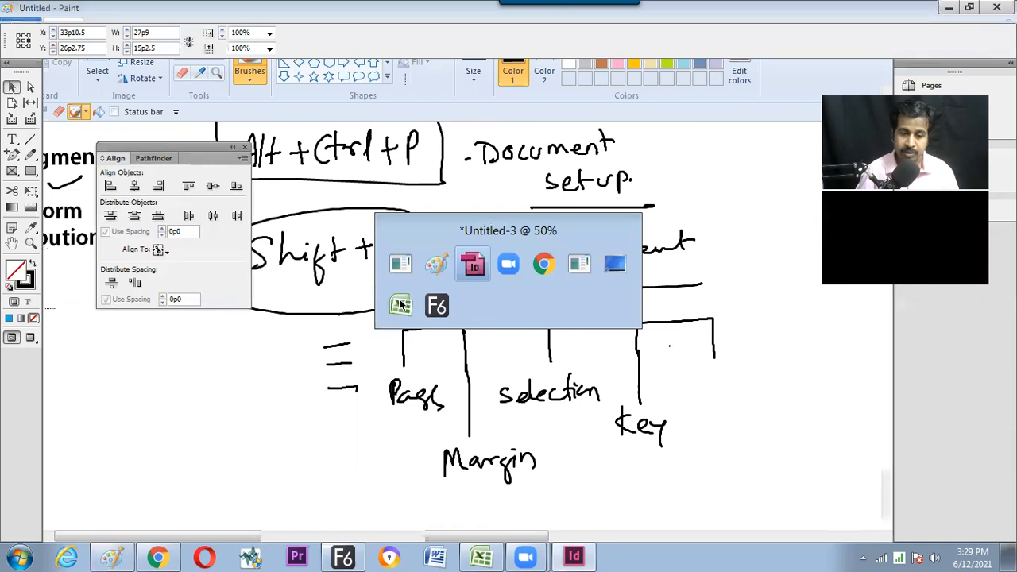
click(163, 250)
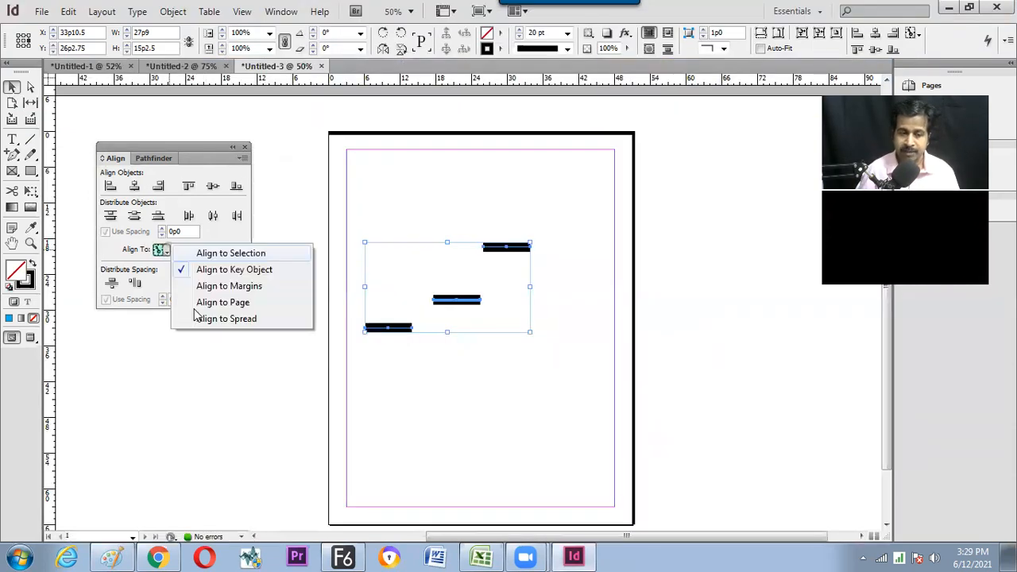
click(336, 403)
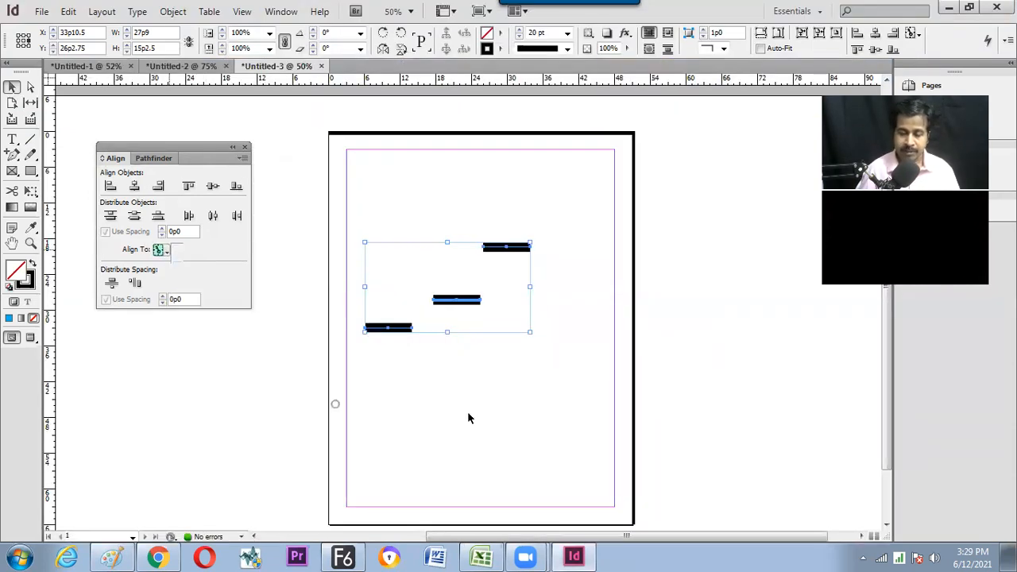
click(460, 413)
key(ctrl+minus)
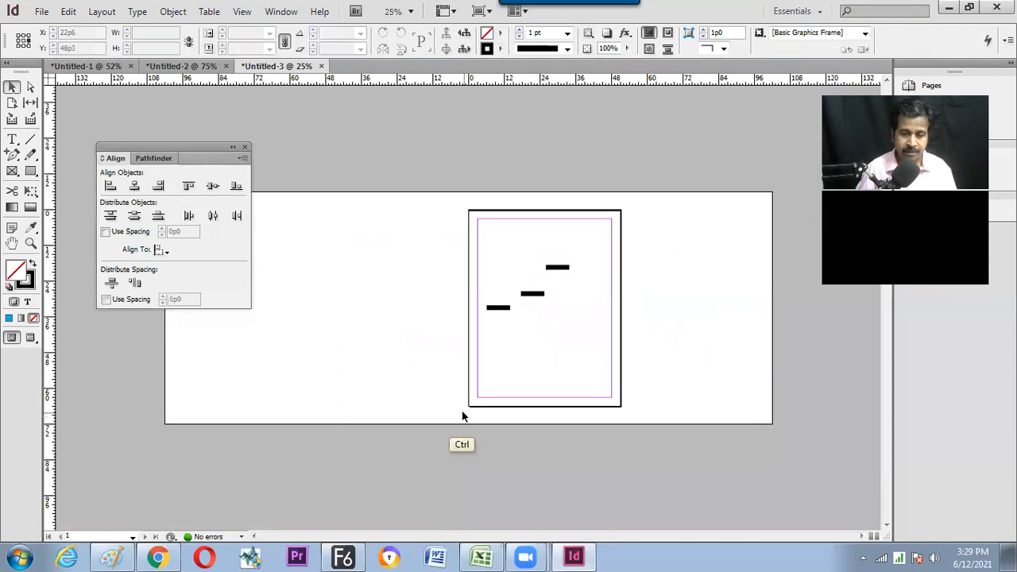
key(ctrl+equal)
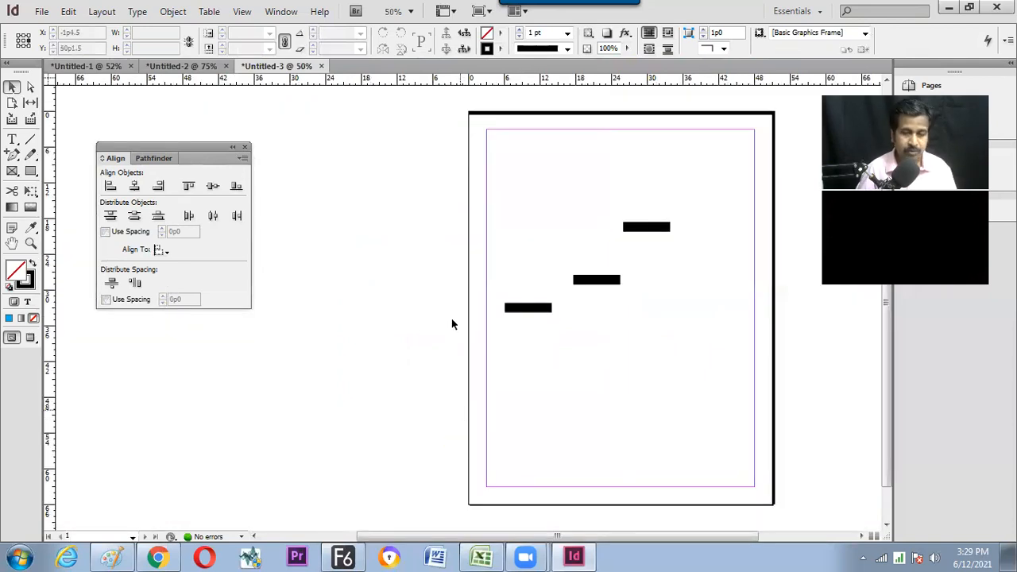
Create a five-page Letter document with facing pages and bring the spread of pages 2 and 3 into view.
key(ctrl+n)
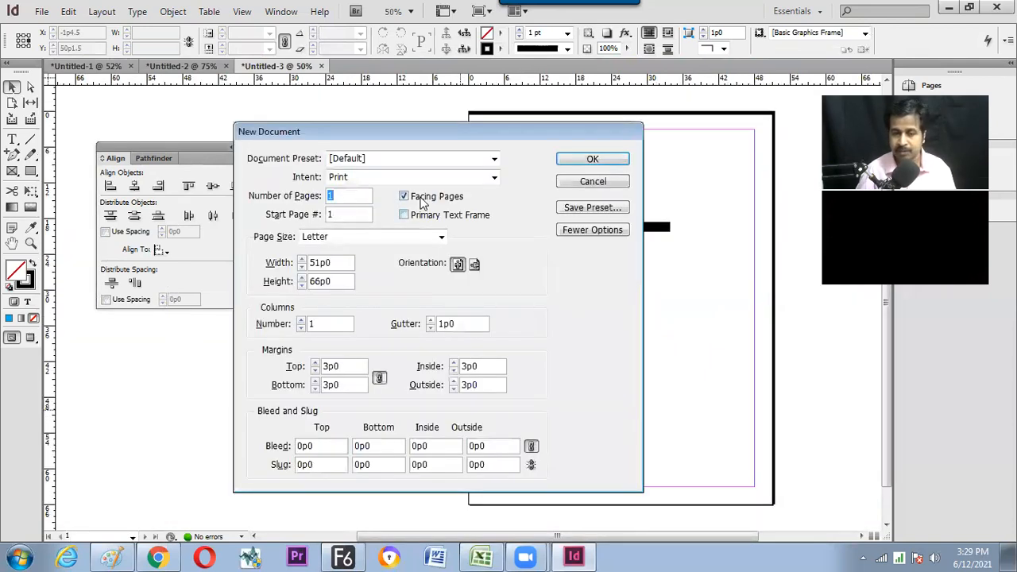
text(5)
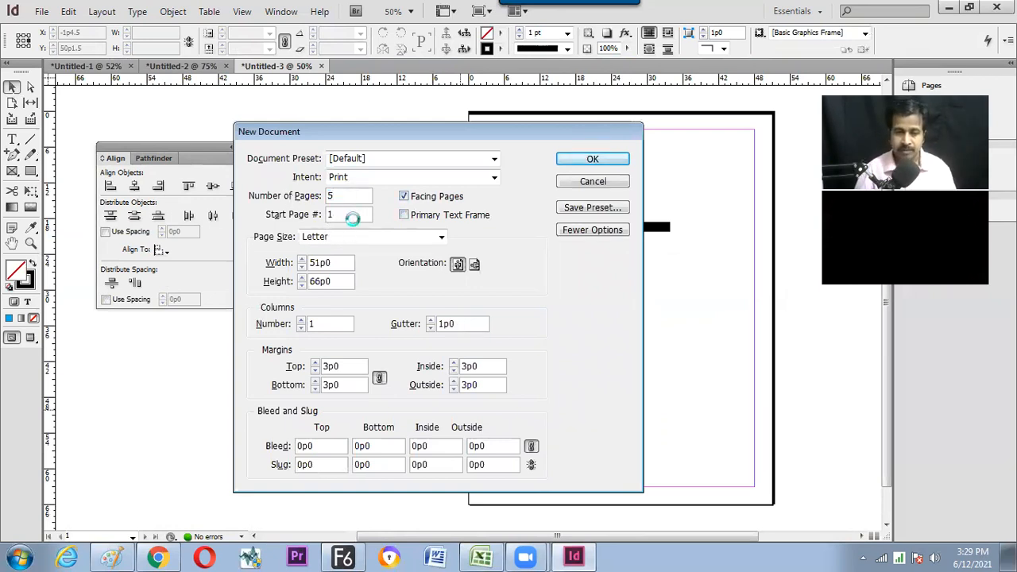
key(Return)
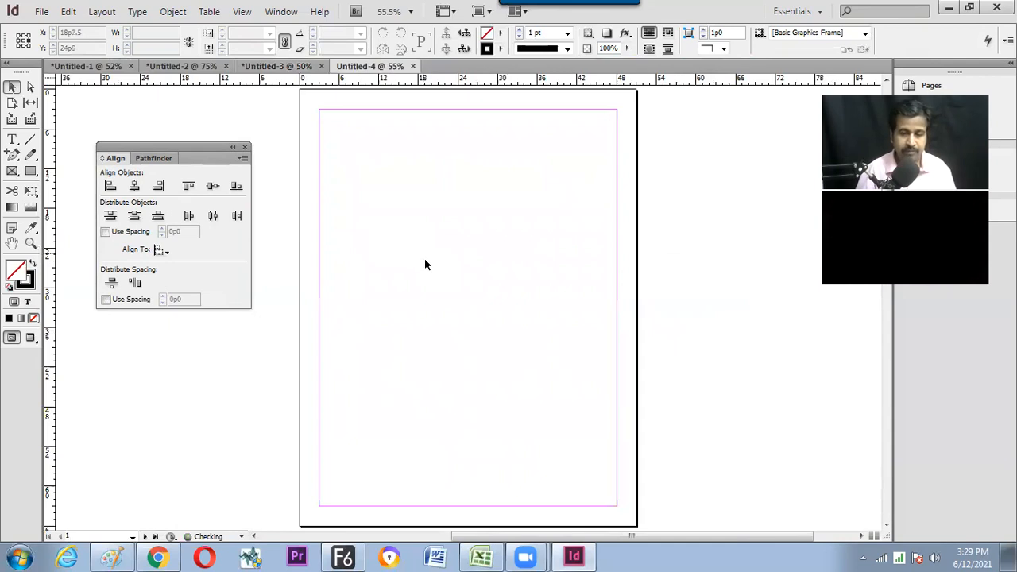
key(ctrl+minus)
key(ctrl+minus)
scroll(436, 273, down, 3)
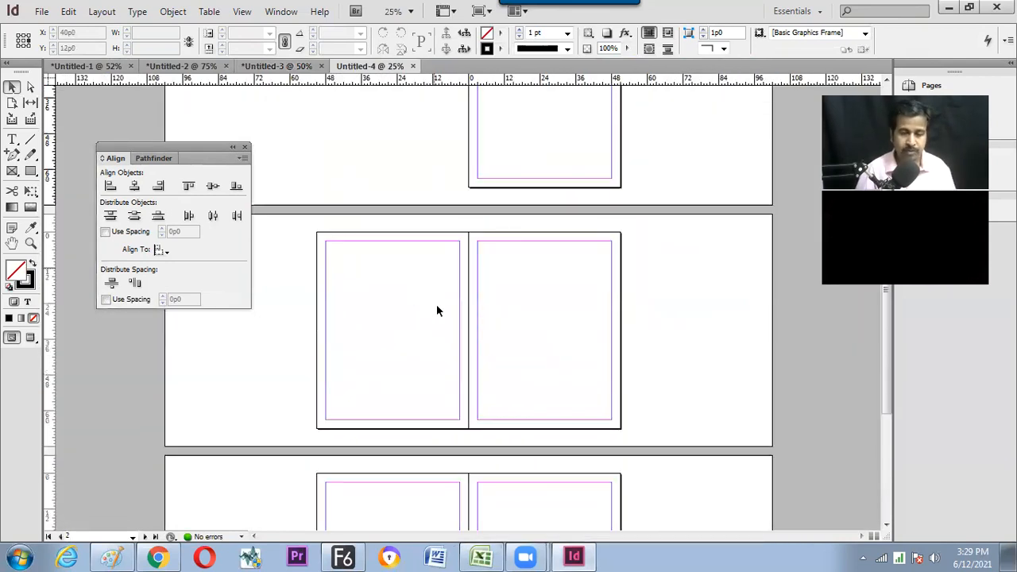
key(ctrl+equal)
drag(213, 148, 170, 179)
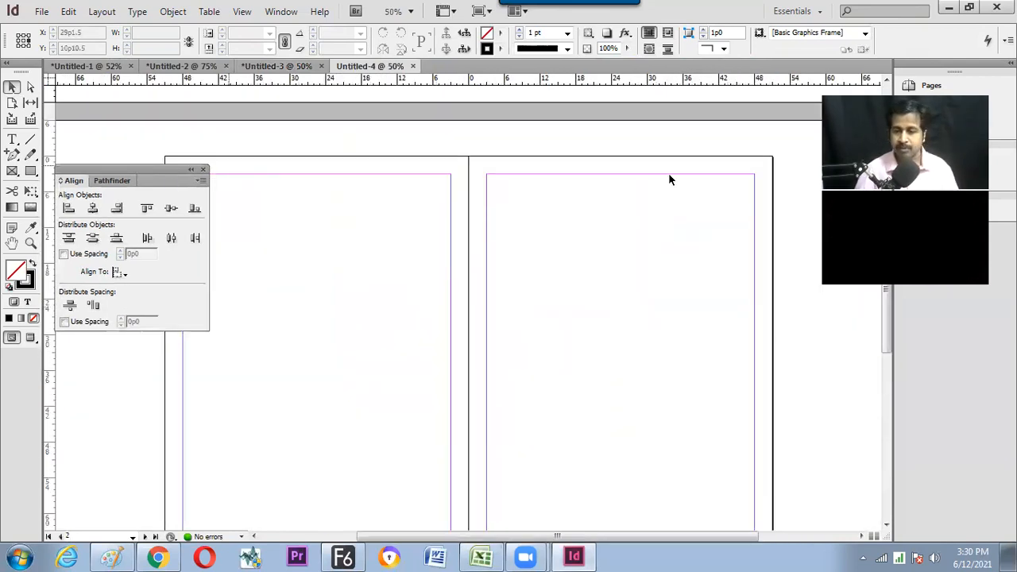
drag(599, 377, 627, 352)
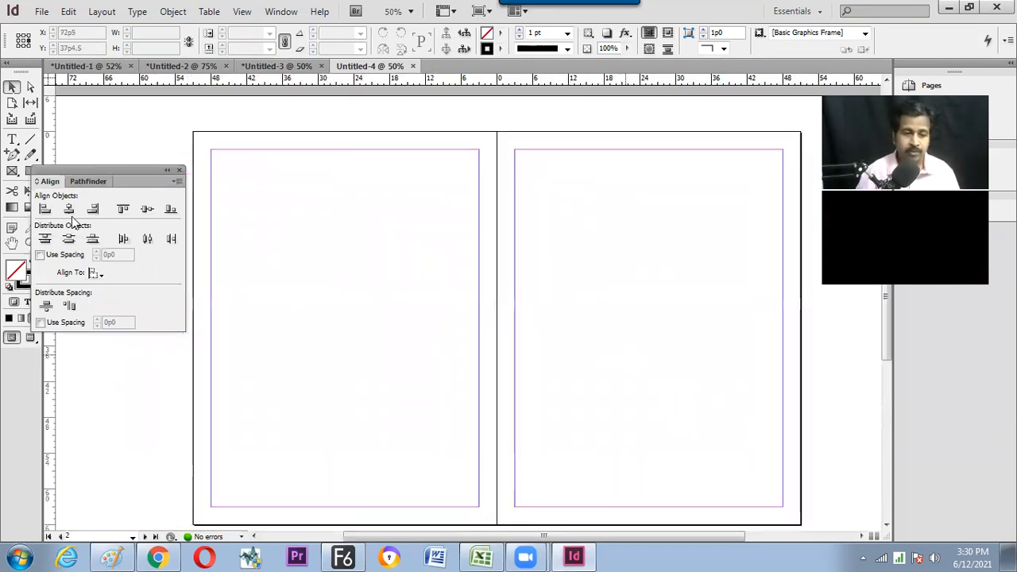
Draw a horizontal line about 7p0 long in the upper half of the spread's first page.
click(32, 142)
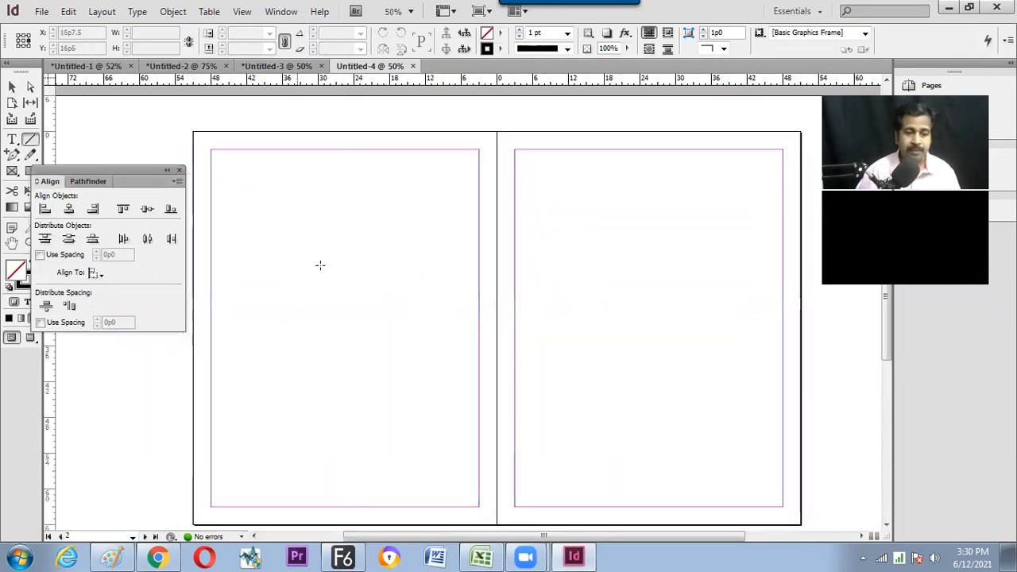
drag(289, 237, 333, 237)
key(v)
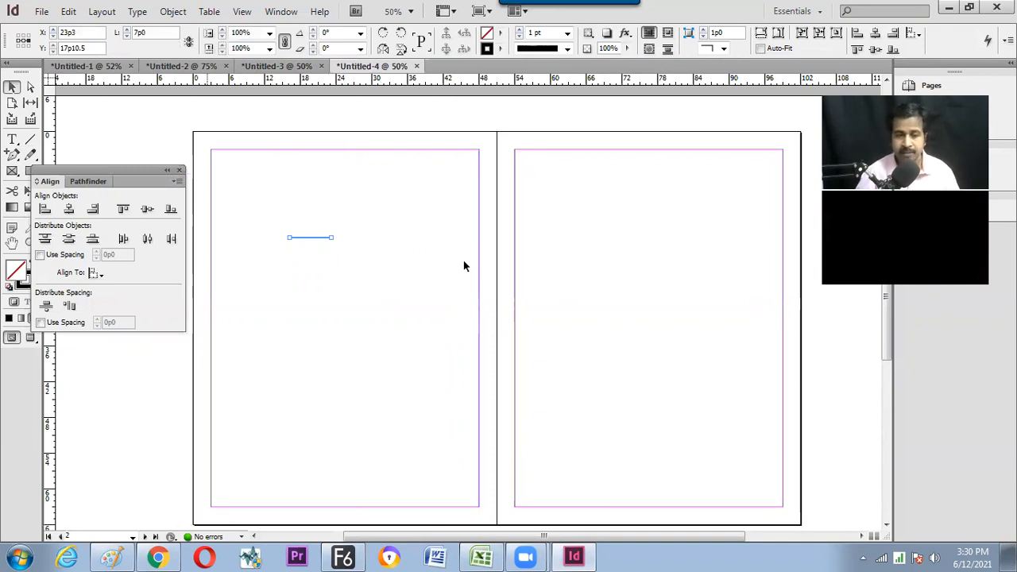
Set the alignment reference to the spread and align the line to the spread's left edge, followed by its right edge.
click(96, 272)
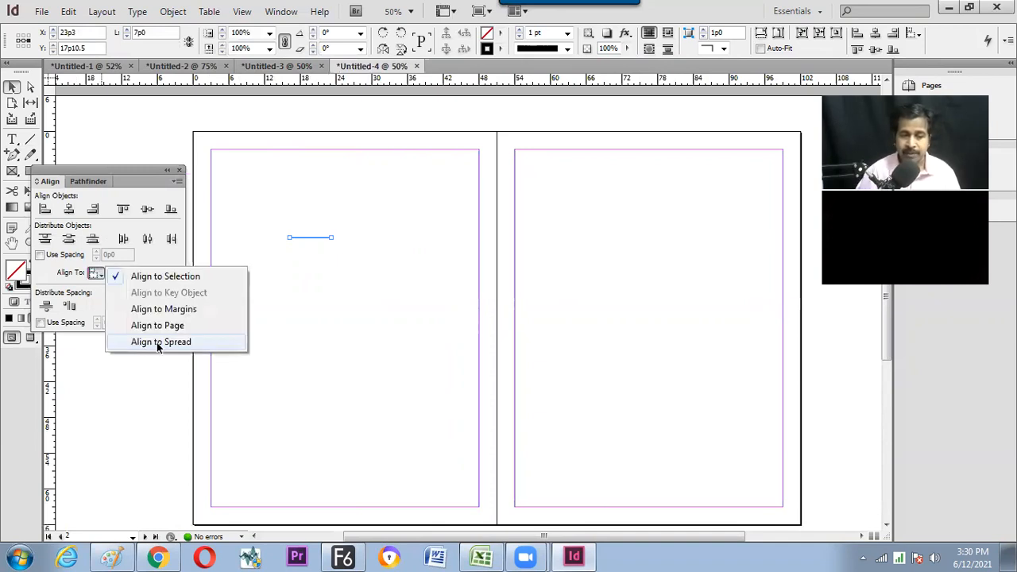
click(157, 342)
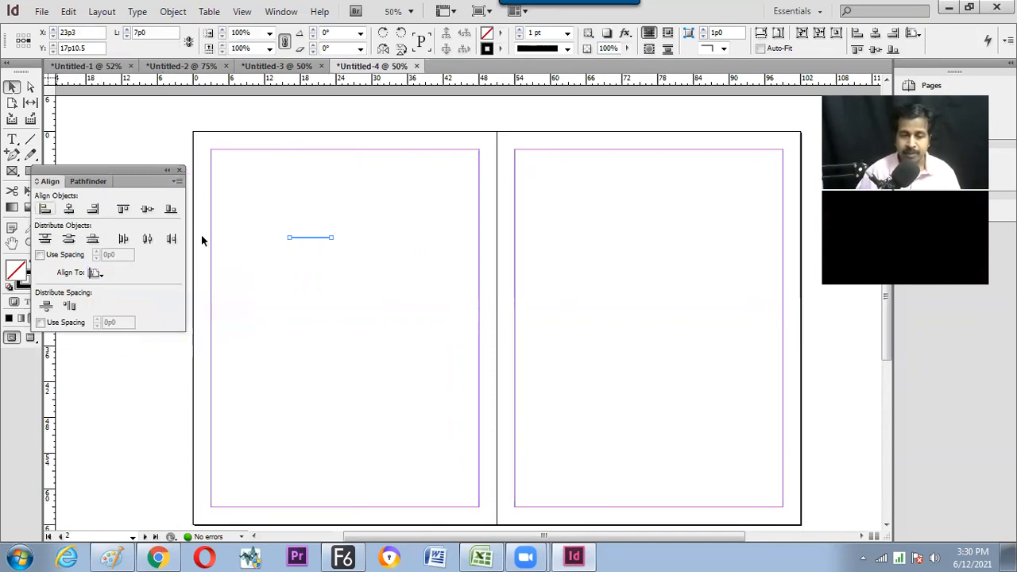
click(44, 209)
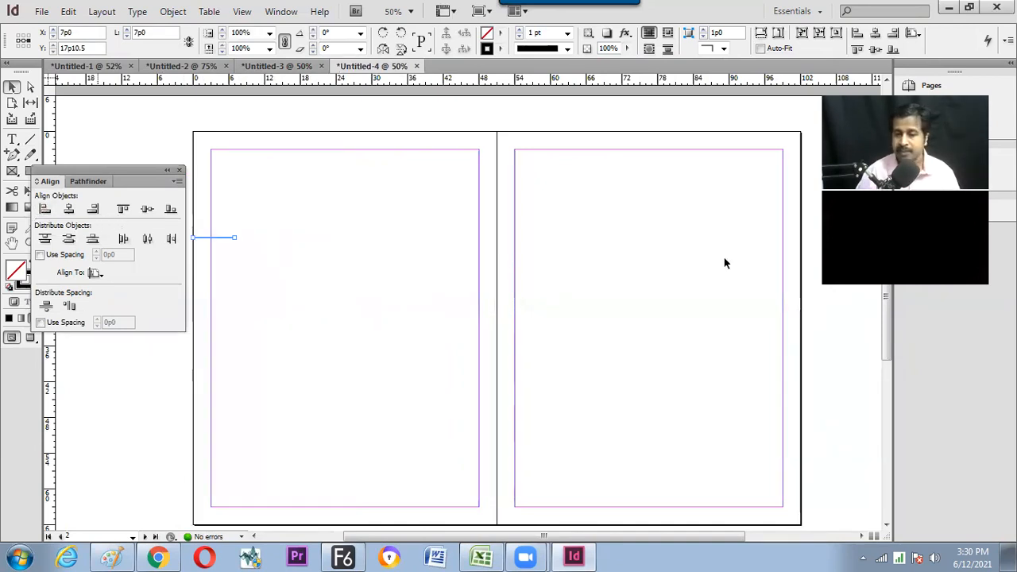
click(96, 273)
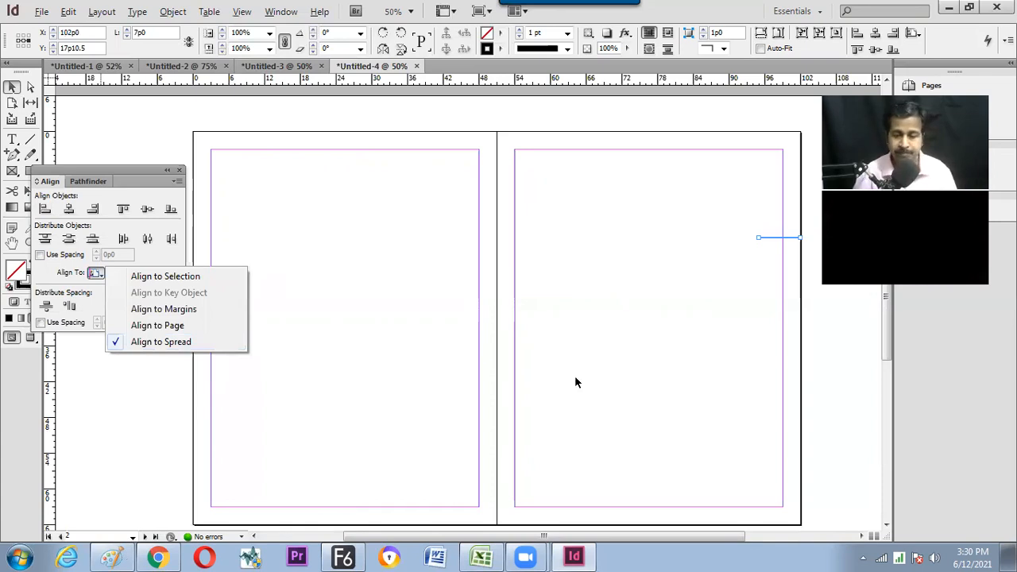
Switch to Paint, handwrite "Spread" beneath the fifth branch, and sketch a two-page spread with dots on both pages below it.
click(112, 558)
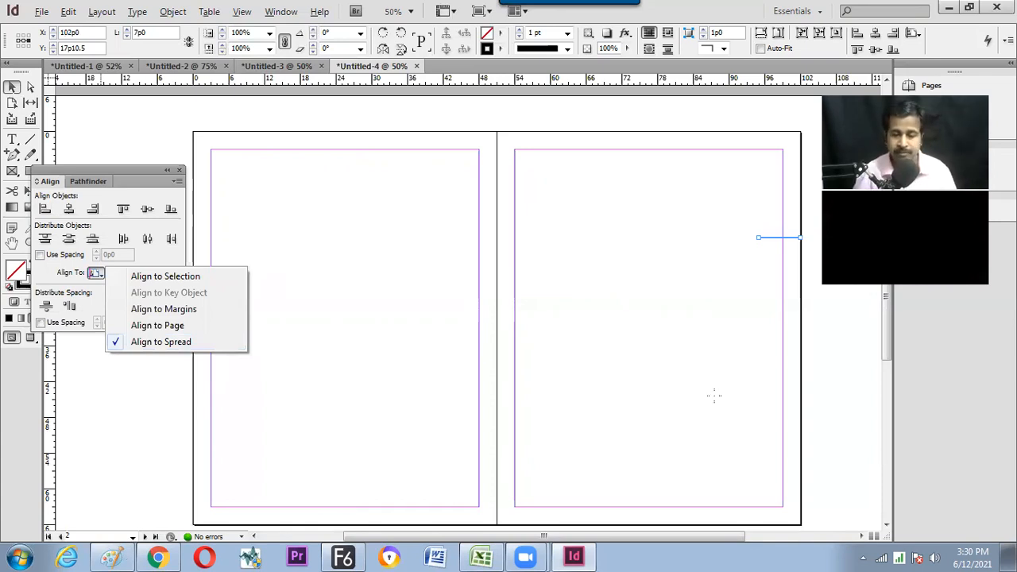
mouse_move(719, 382)
mouse_down()
mouse_move(736, 402)
mouse_move(788, 381)
mouse_up()
drag(713, 463, 713, 431)
drag(787, 386, 790, 367)
drag(713, 431, 712, 470)
mouse_move(713, 429)
mouse_down()
mouse_move(717, 473)
mouse_move(755, 424)
mouse_up()
click(735, 453)
click(773, 446)
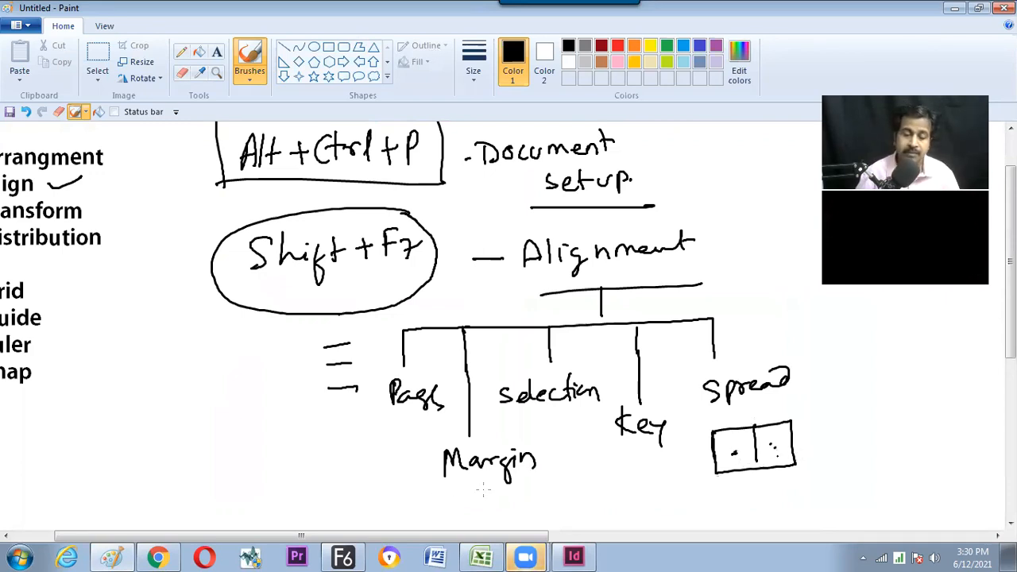
Sketch a page with an inner margin frame and arrow beneath "Margin", and bracket both pages of the spread sketch with an arrow.
mouse_move(498, 478)
mouse_down()
mouse_move(476, 515)
mouse_move(461, 511)
mouse_move(461, 489)
mouse_move(461, 498)
mouse_move(494, 504)
mouse_move(485, 487)
mouse_move(493, 510)
mouse_move(462, 485)
mouse_up()
drag(528, 474, 495, 499)
mouse_move(711, 427)
mouse_down()
mouse_move(773, 416)
mouse_move(756, 402)
mouse_up()
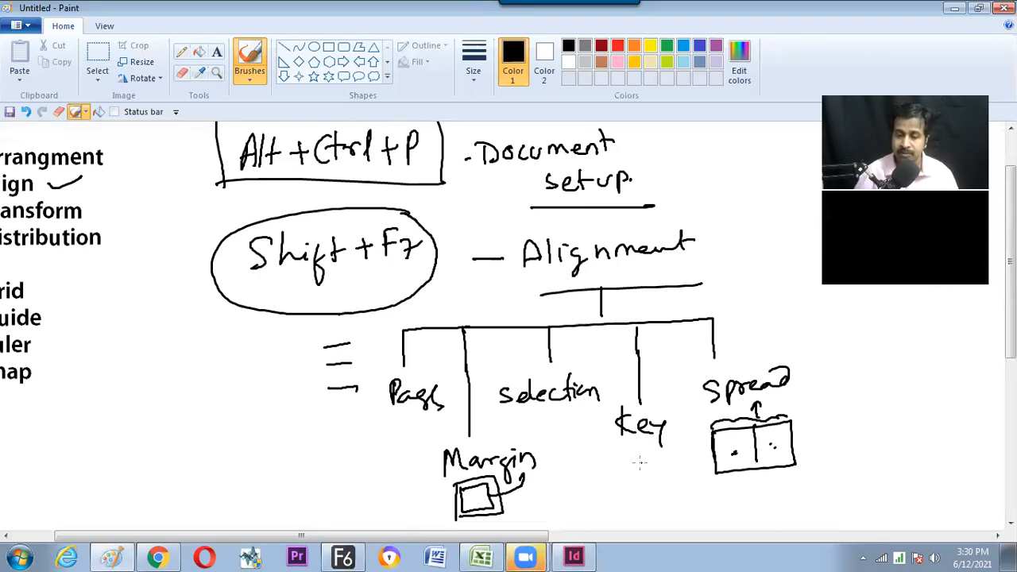
Sketch a boxed key symbol with an "S" beneath "Key", and draw underlines below "Selection" and "Page".
mouse_move(640, 463)
mouse_down()
mouse_move(640, 493)
mouse_move(656, 488)
mouse_up()
click(650, 471)
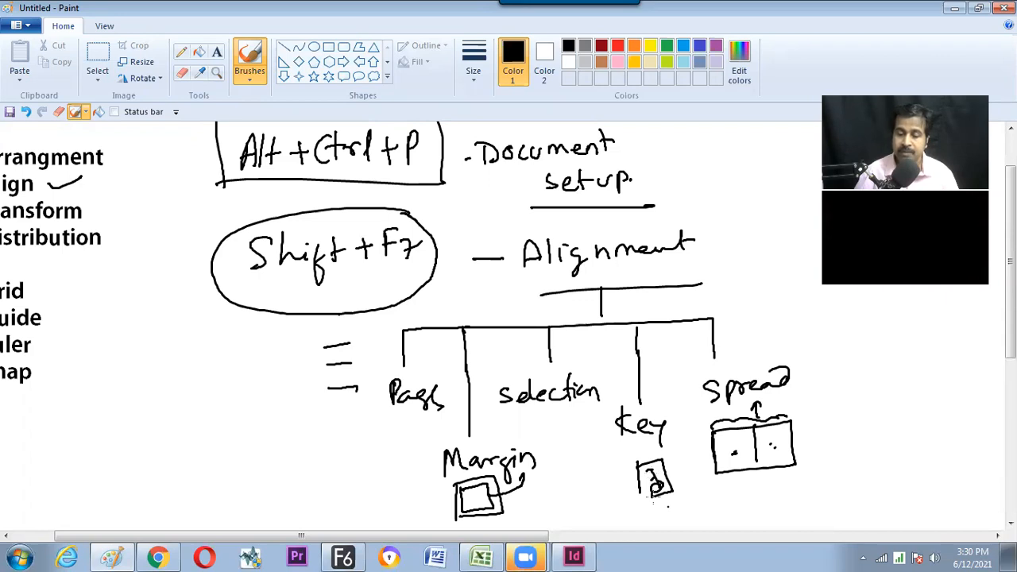
mouse_move(641, 499)
mouse_down()
mouse_move(663, 498)
mouse_move(670, 506)
mouse_move(657, 518)
mouse_up()
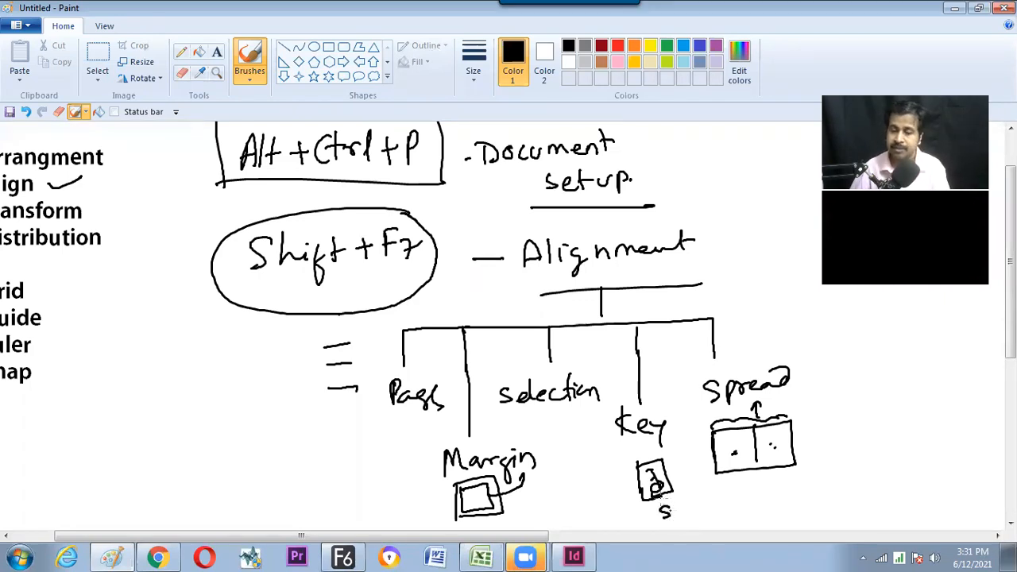
drag(545, 430, 593, 429)
drag(356, 430, 406, 423)
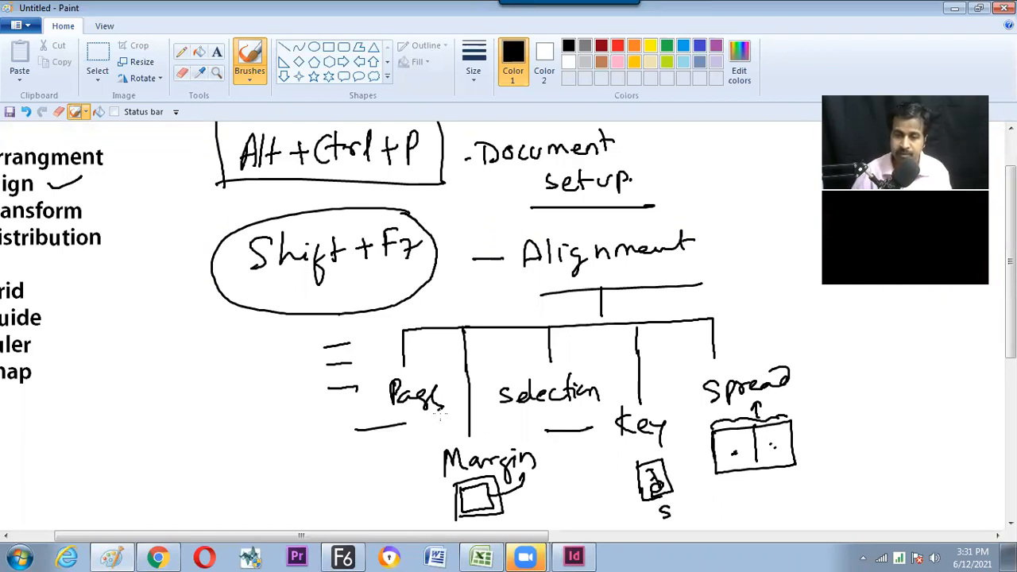
Outline the "Alignment" heading and write a circled 5 in red beside it.
mouse_move(508, 274)
mouse_down()
mouse_move(688, 228)
mouse_move(540, 292)
mouse_up()
drag(688, 230, 706, 283)
click(618, 46)
mouse_move(482, 283)
mouse_down()
mouse_move(470, 304)
mouse_move(486, 276)
mouse_up()
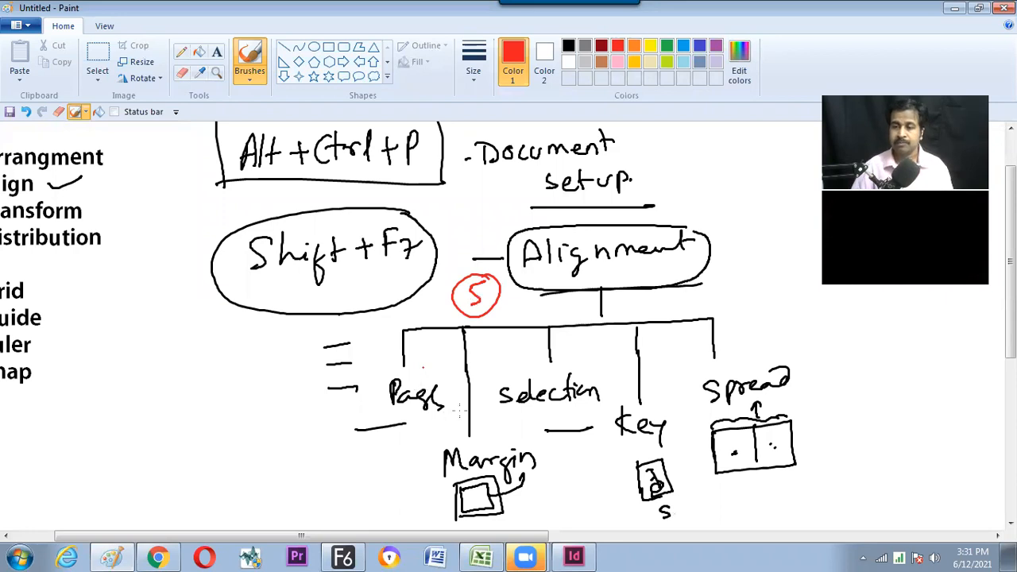
Draw a red two-by-two grid with its nine reference points marked, and write a circled 9 above it.
drag(227, 351, 226, 366)
mouse_move(307, 407)
mouse_down()
mouse_move(226, 417)
mouse_move(308, 409)
mouse_up()
drag(225, 394, 224, 402)
drag(256, 349, 262, 349)
drag(302, 379, 309, 377)
drag(266, 352, 266, 373)
mouse_move(229, 397)
mouse_down()
mouse_move(307, 375)
mouse_move(273, 416)
mouse_move(272, 386)
mouse_up()
drag(218, 422, 226, 421)
drag(306, 403, 313, 407)
drag(291, 348, 295, 341)
drag(215, 368, 228, 362)
mouse_move(291, 345)
mouse_down()
mouse_move(298, 340)
mouse_move(270, 352)
mouse_up()
drag(293, 343, 297, 347)
mouse_move(228, 324)
mouse_down()
mouse_move(229, 341)
mouse_move(223, 308)
mouse_up()
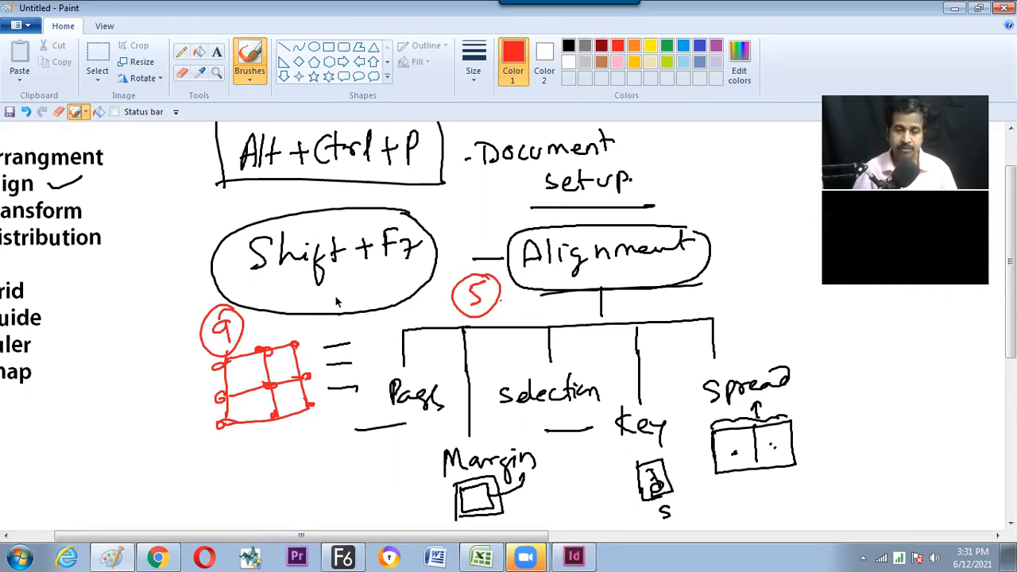
Switch to InDesign and bring the first page of the new document into view.
key(alt+Tab)
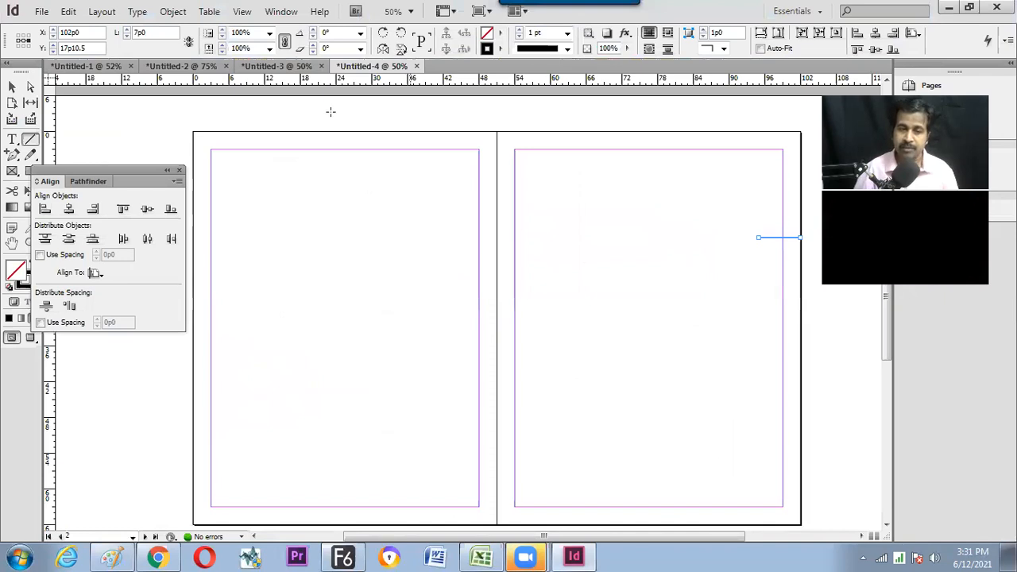
drag(440, 201, 441, 396)
drag(488, 273, 310, 421)
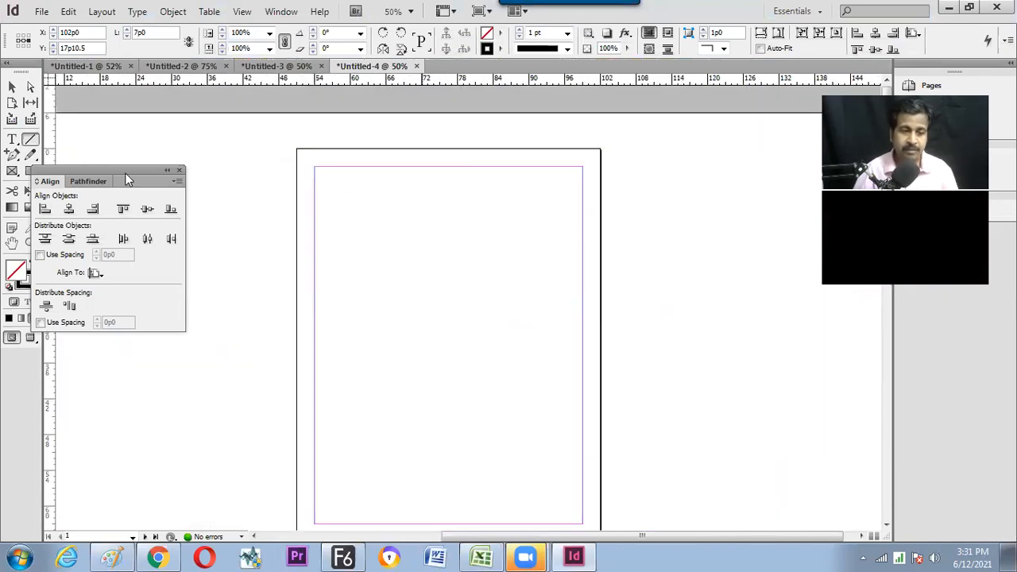
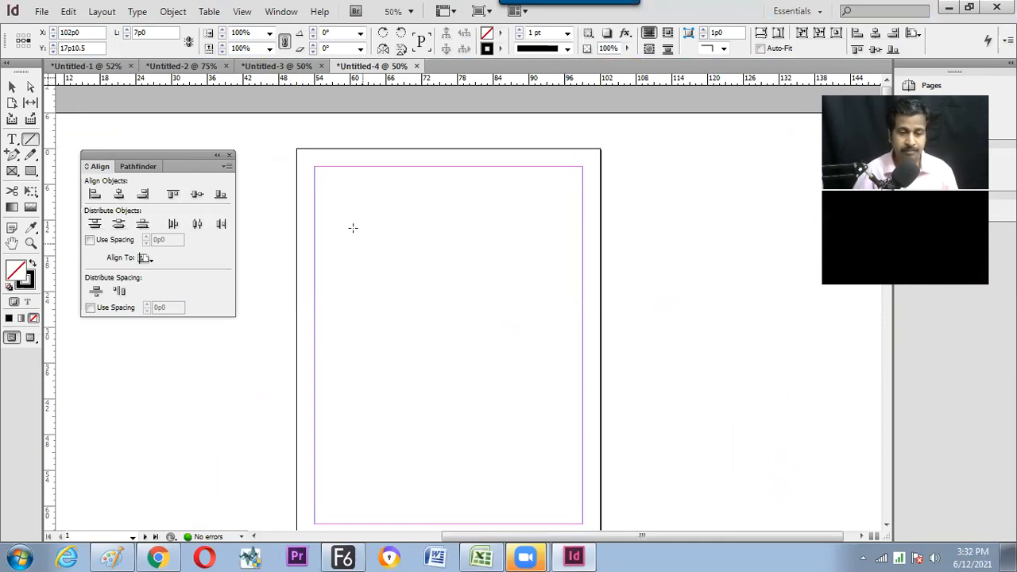
drag(298, 215, 601, 213)
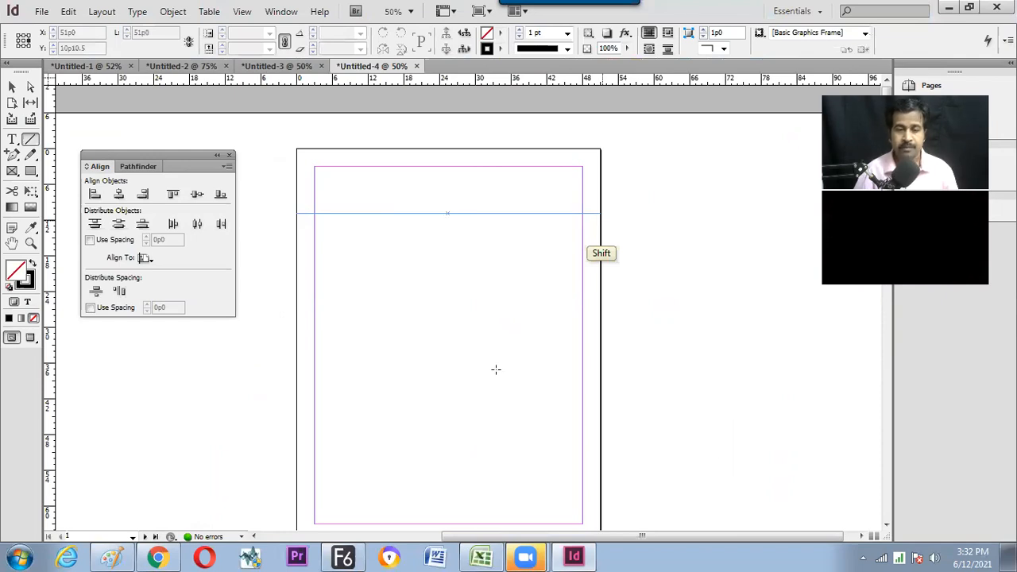
key(ctrl+z)
mouse_move(326, 210)
mouse_down()
mouse_move(503, 220)
mouse_move(504, 211)
mouse_up()
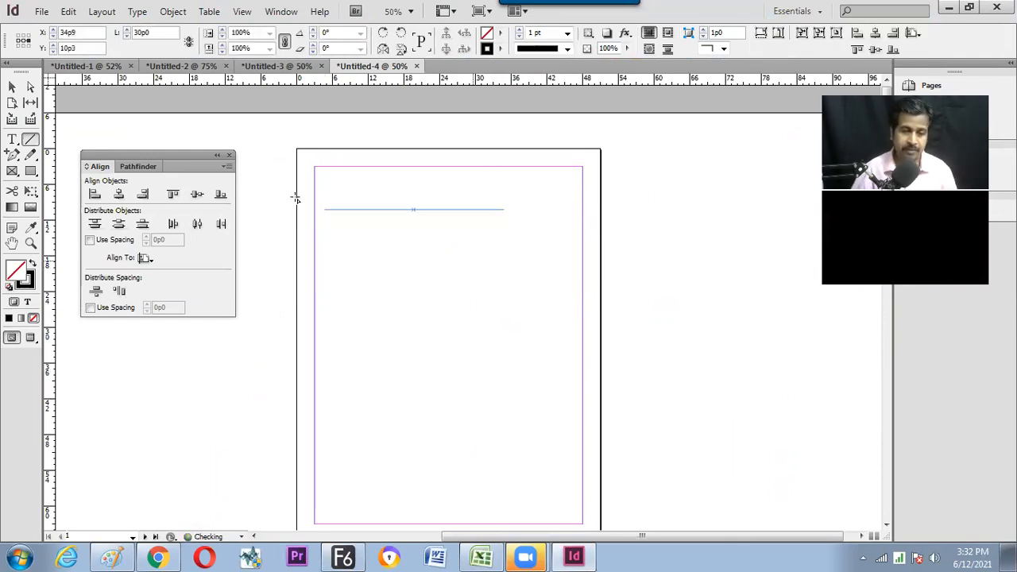
key(ctrl+z)
Draw a horizontal line about 50p6 long across the first page's upper part and set its stroke weight to 10 pt.
drag(296, 196, 597, 222)
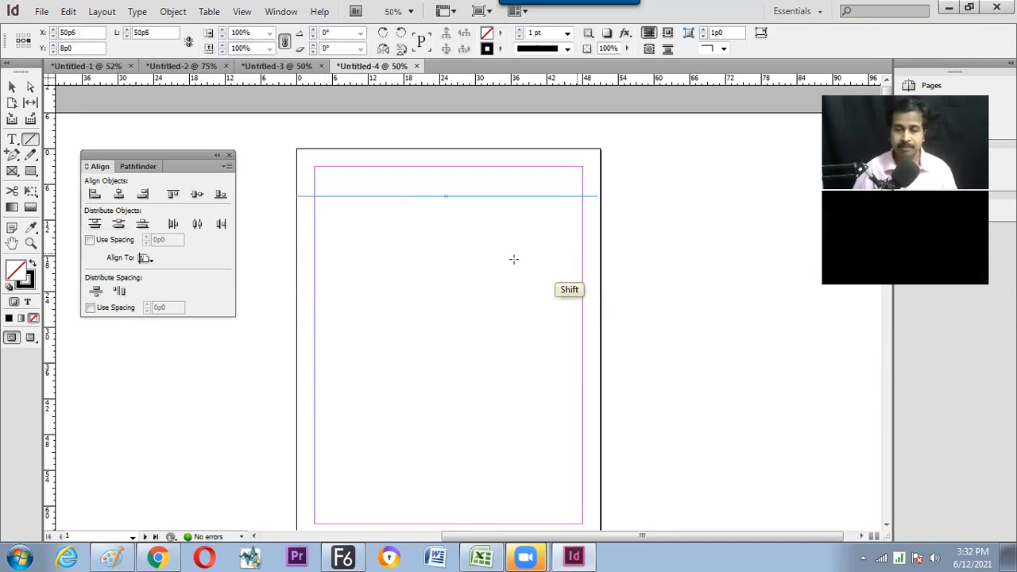
key(v)
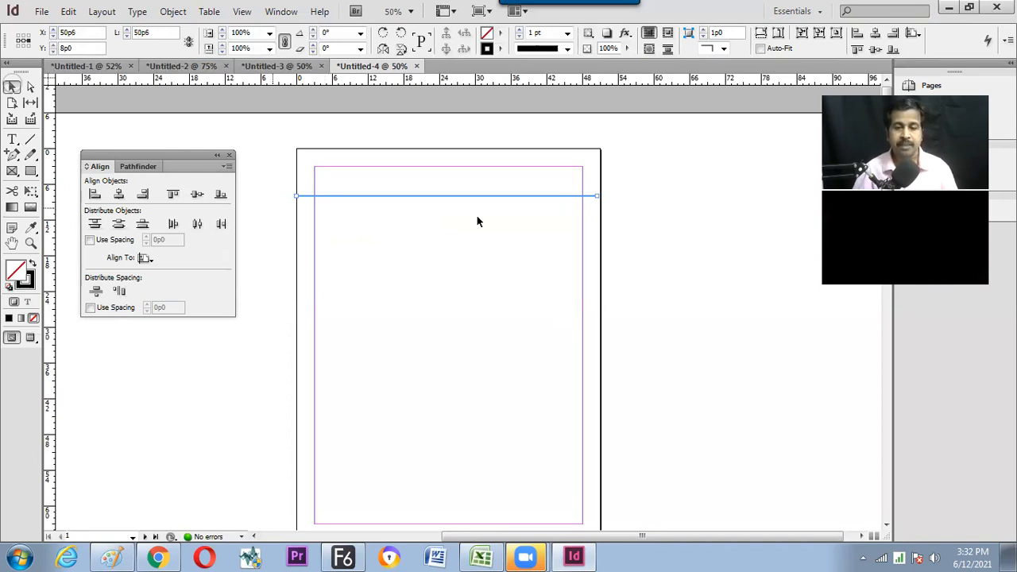
click(480, 219)
click(592, 198)
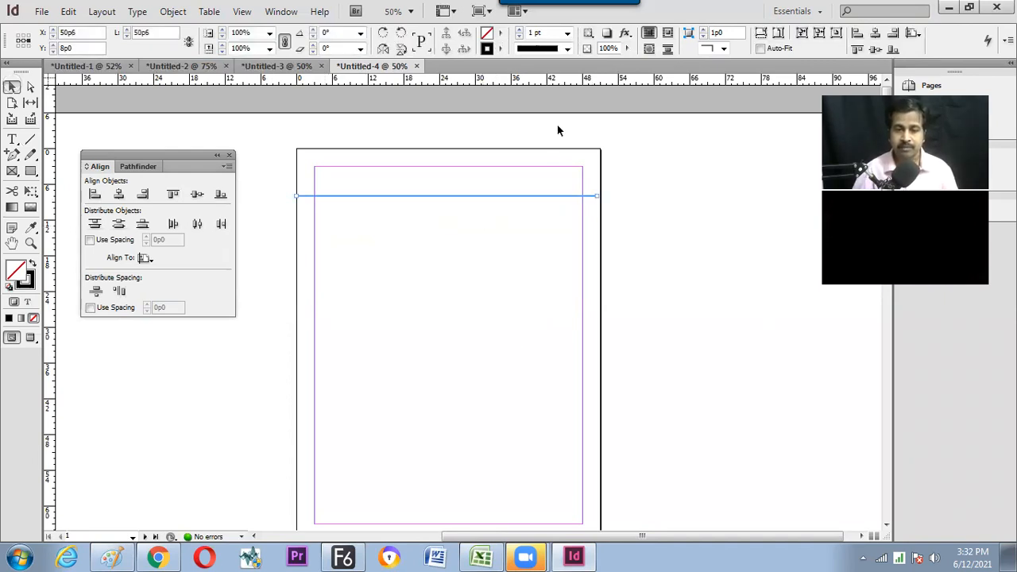
click(566, 32)
click(545, 182)
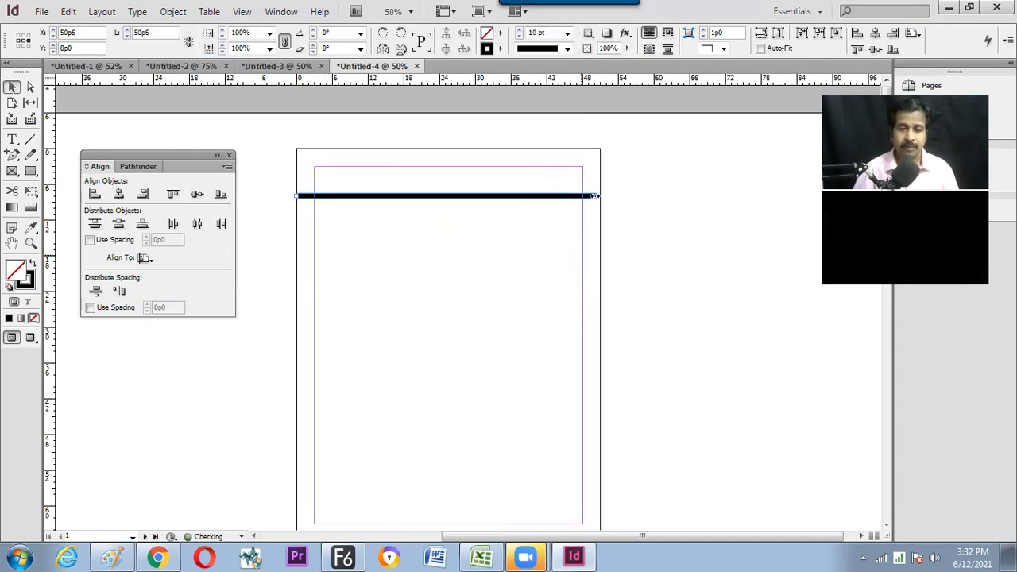
Extend the line to the full page width of 51p0 and place a copy below it at about Y 12p5.
drag(595, 196, 597, 207)
click(428, 172)
drag(434, 198, 433, 225)
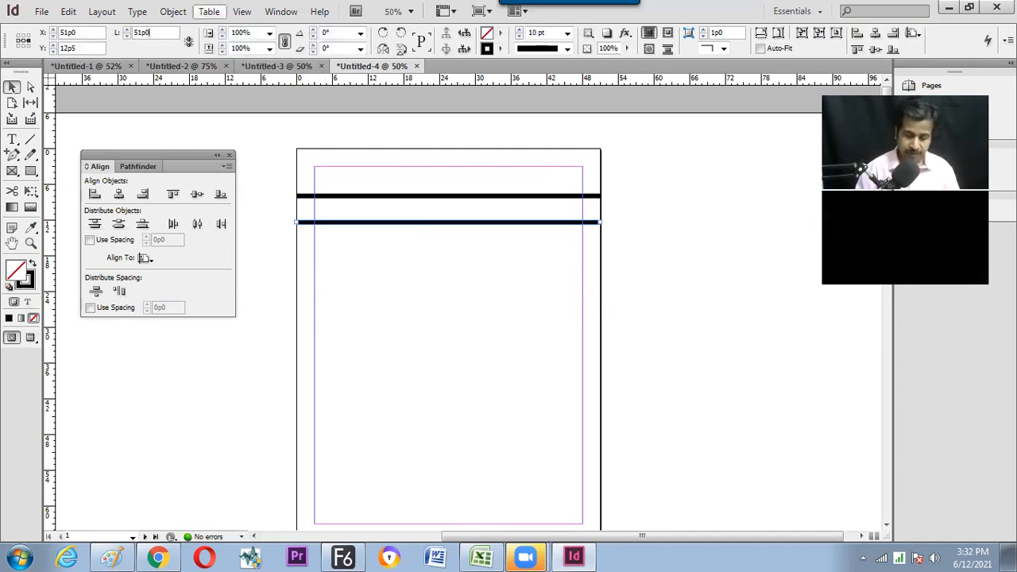
text(/2)
key(Return)
key(ctrl+z)
Halve the lower line's length to 25p6 from its left reference point and move it up to about Y 9p5.
click(16, 41)
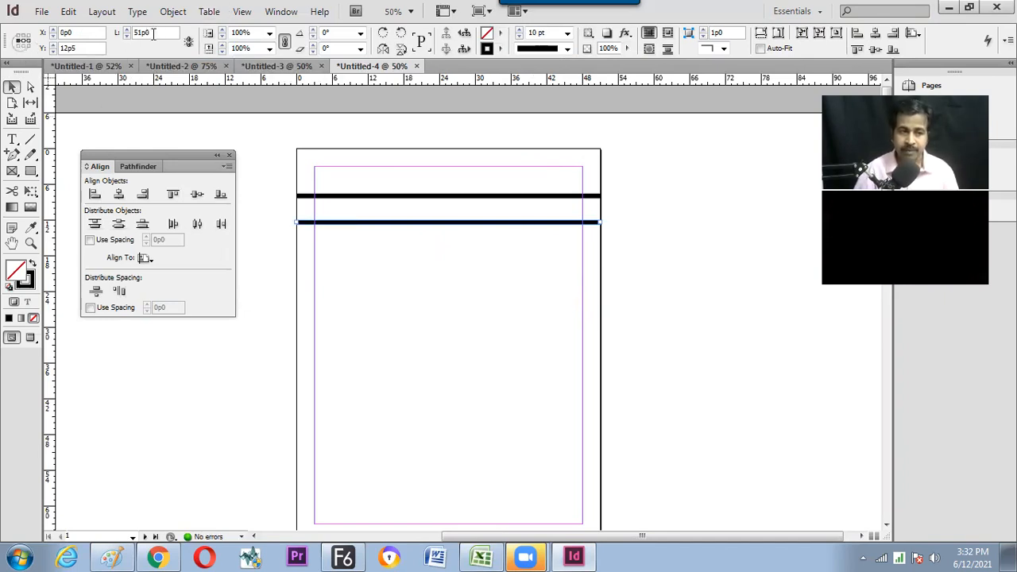
key(Return)
mouse_move(411, 226)
mouse_down()
mouse_move(416, 203)
mouse_move(418, 211)
mouse_up()
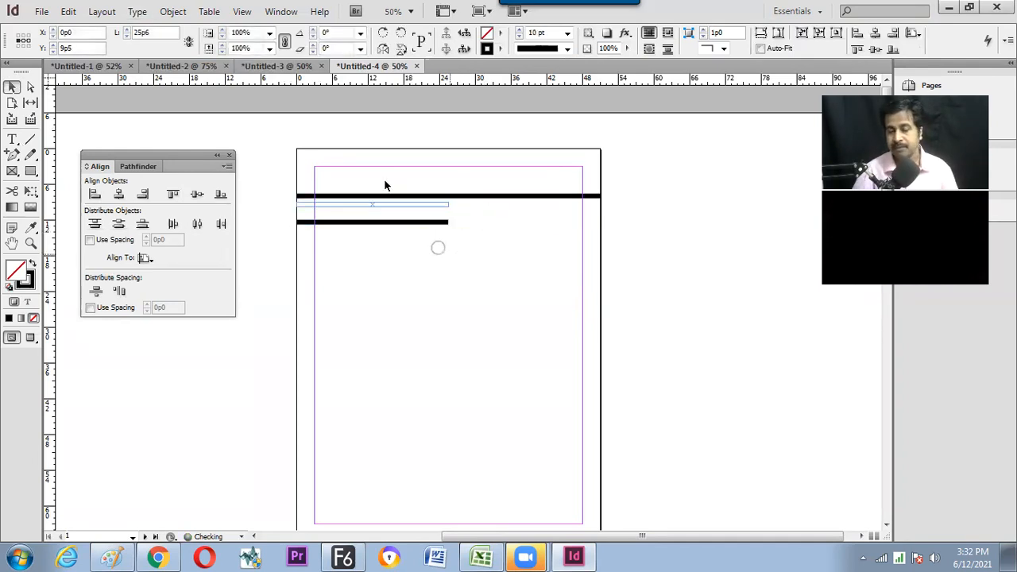
Select both lines and set their stroke color to C=0 M=100 Y=0 K=0.
drag(383, 177, 405, 216)
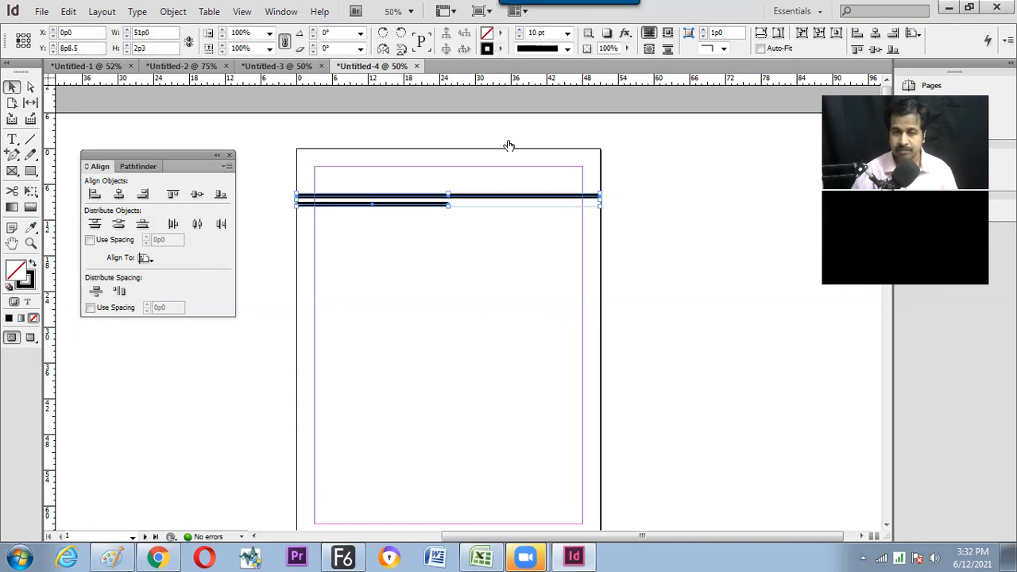
click(499, 48)
key(Down)
key(Down)
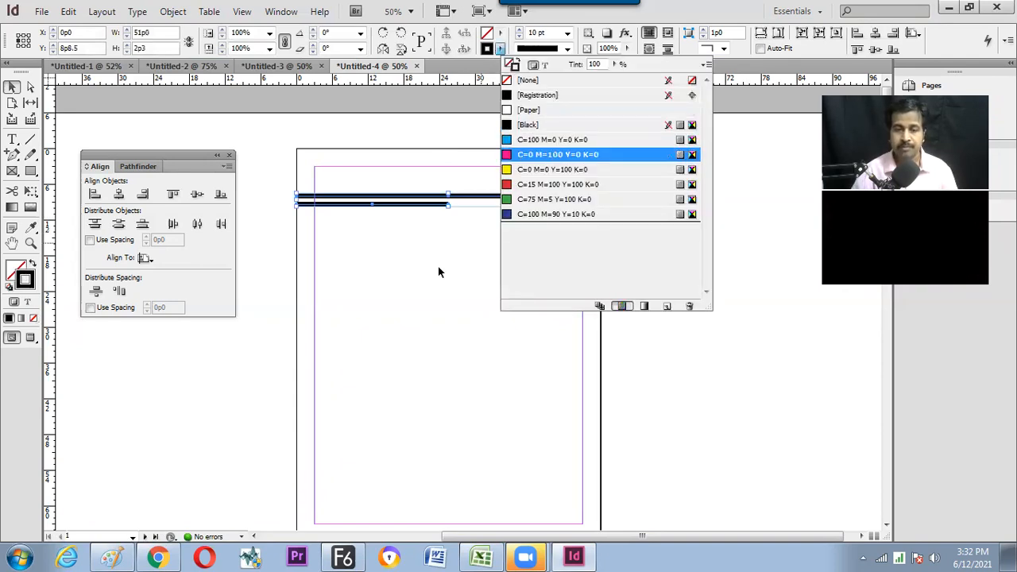
click(437, 199)
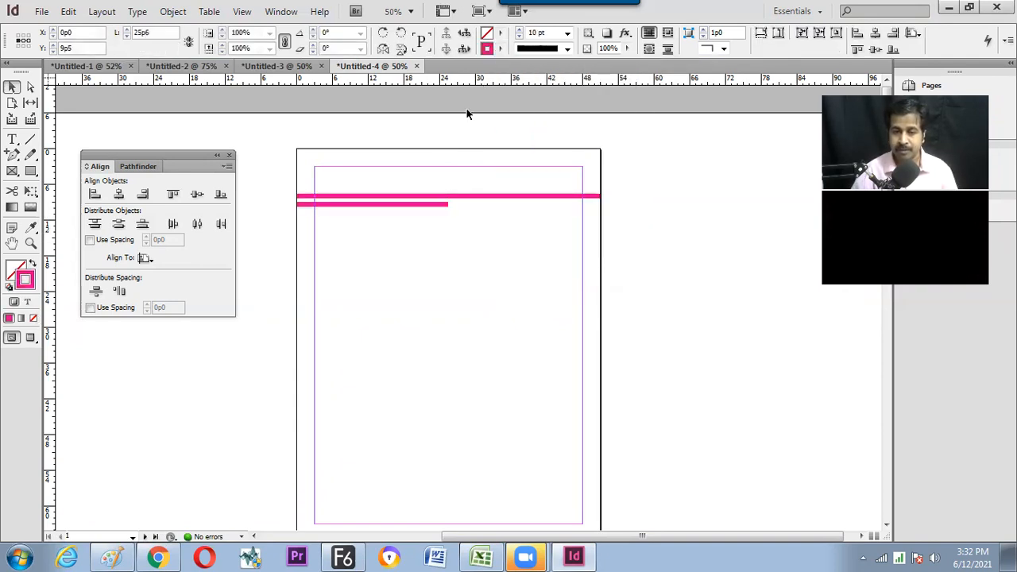
Change the stroke color of the half-length lower line to green, C=75 M=5 Y=100 K=0.
click(499, 49)
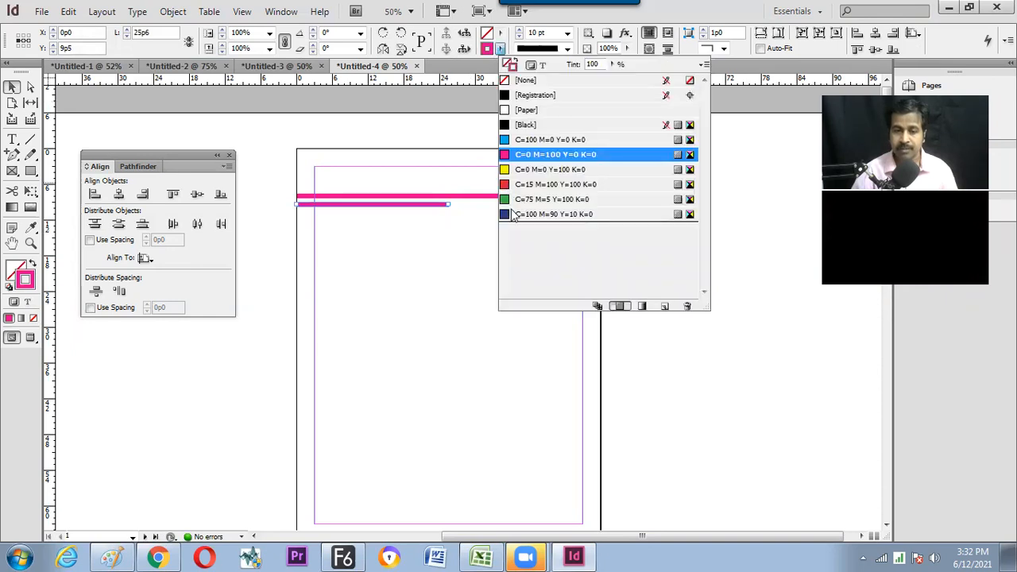
key(Down)
key(Down)
key(Down)
Duplicate the green line just below itself at about Y 10p10 and halve the copy's length to 12p9.
click(414, 209)
drag(411, 222, 416, 217)
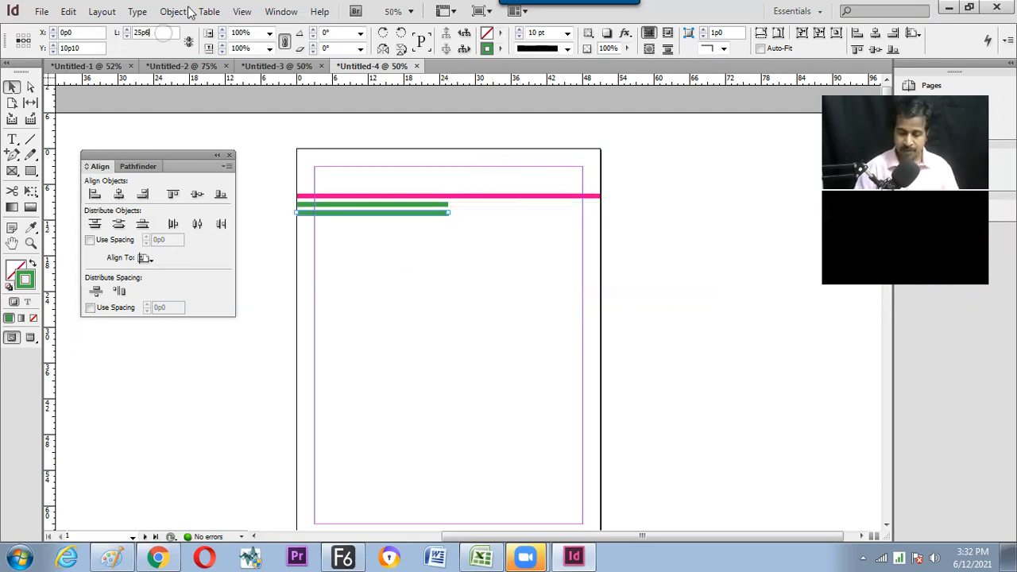
key(ctrl+alt+4)
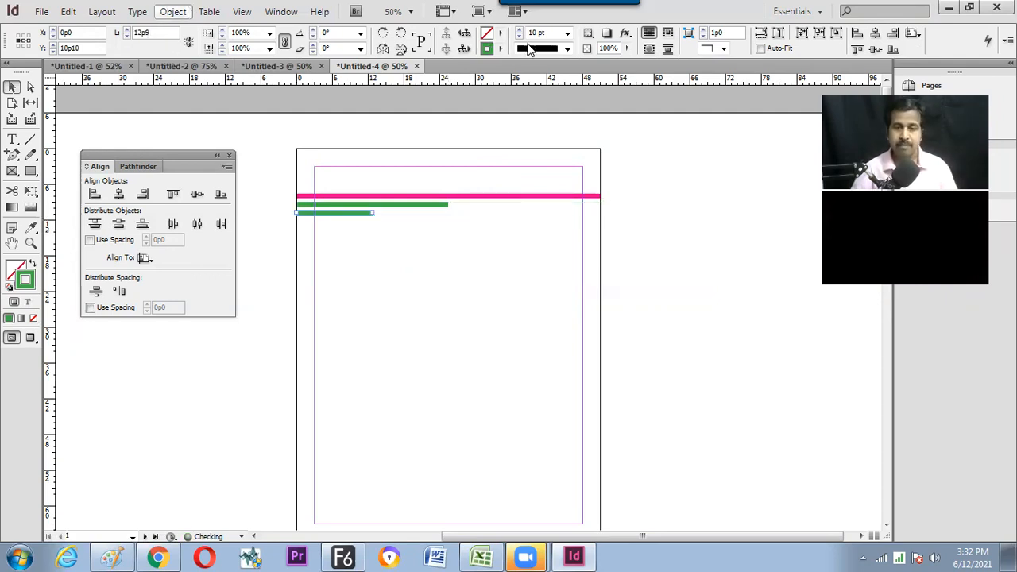
Set the shortest line's stroke color to yellow, C=0 M=0 Y=100 K=0, and deselect it.
click(499, 49)
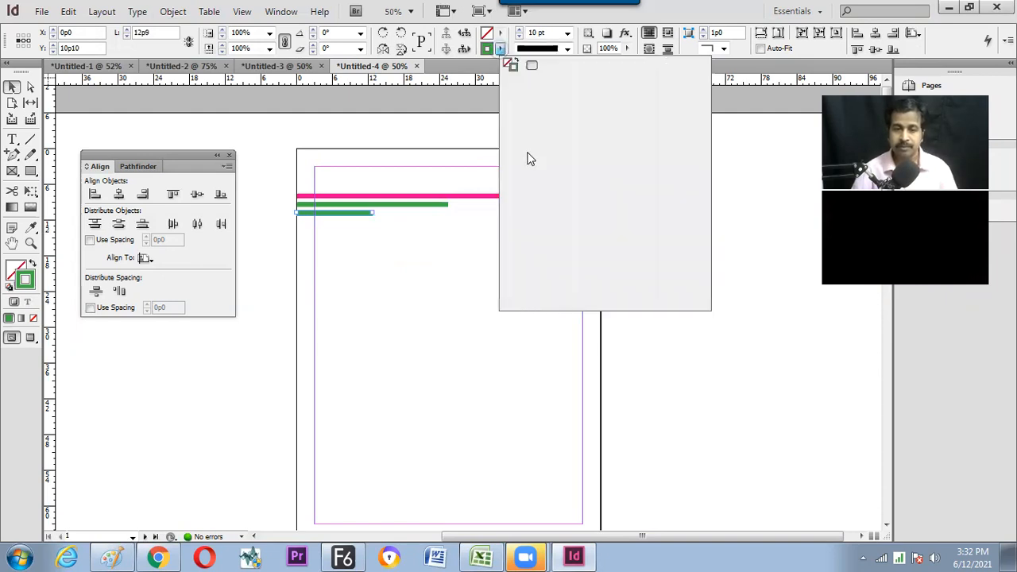
click(461, 263)
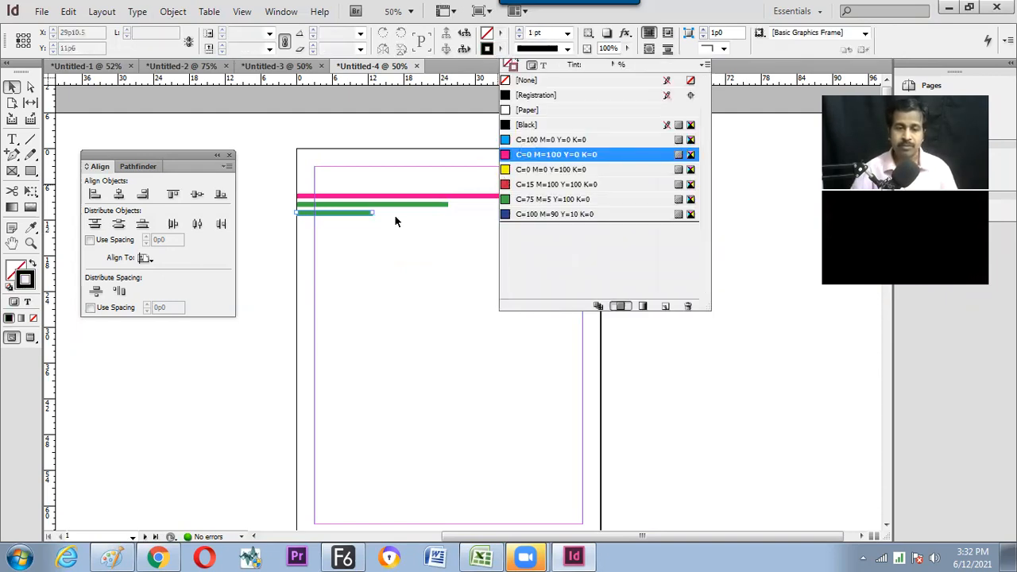
click(499, 49)
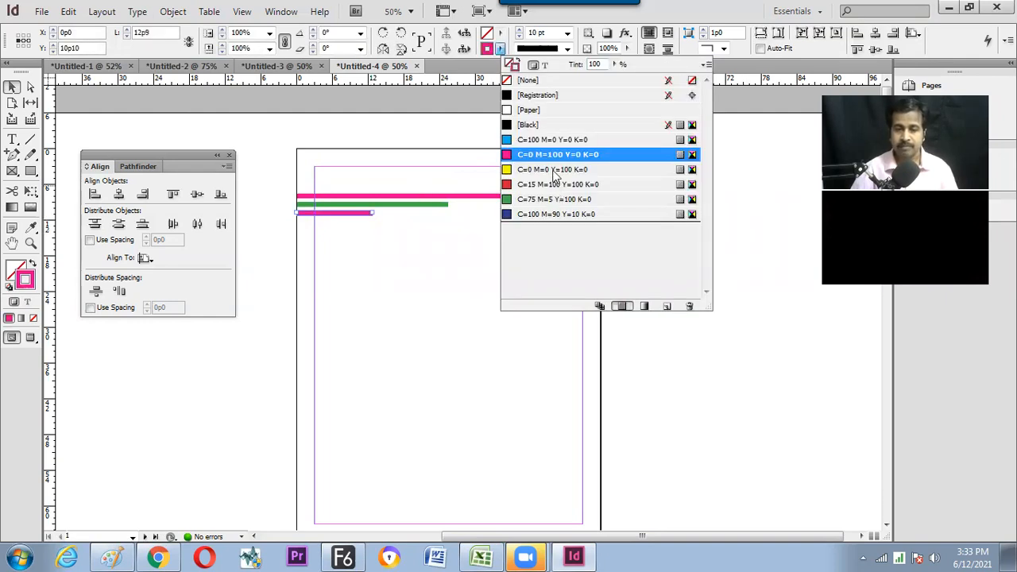
click(554, 170)
click(289, 183)
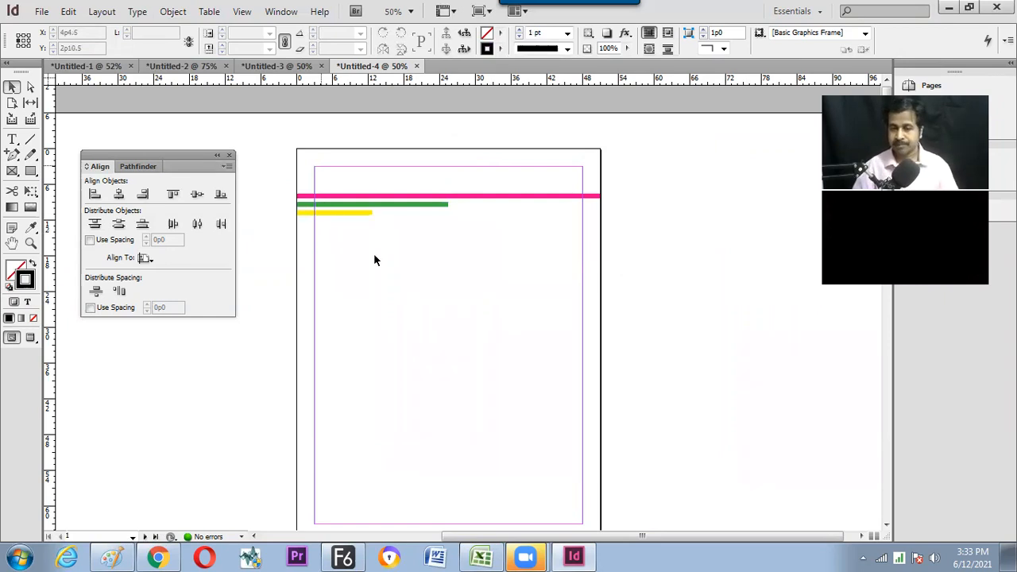
Select the three colored lines together and bring up the Pathfinder options.
key(ctrl+a)
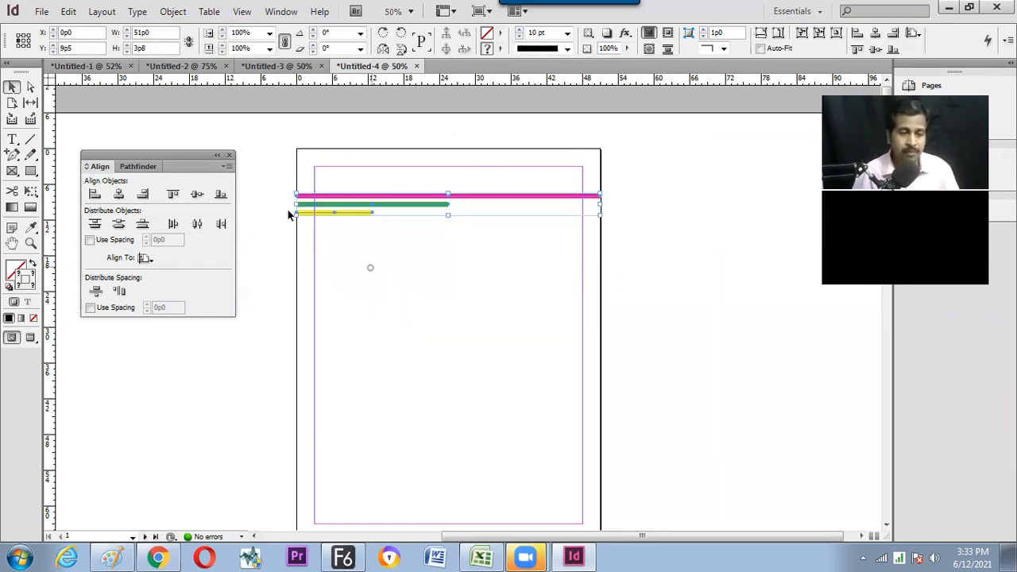
click(310, 221)
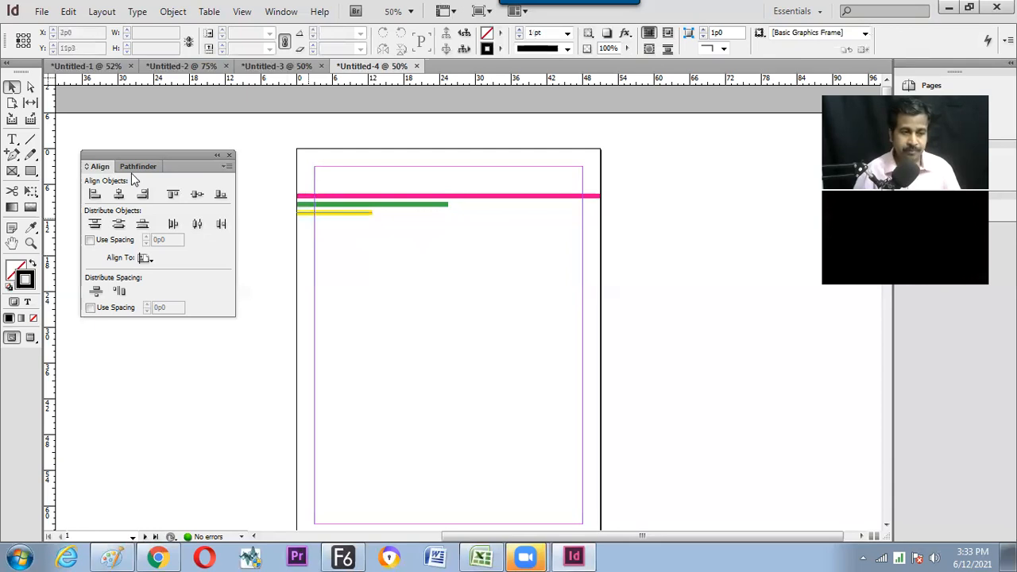
drag(287, 174, 641, 244)
drag(155, 176, 46, 163)
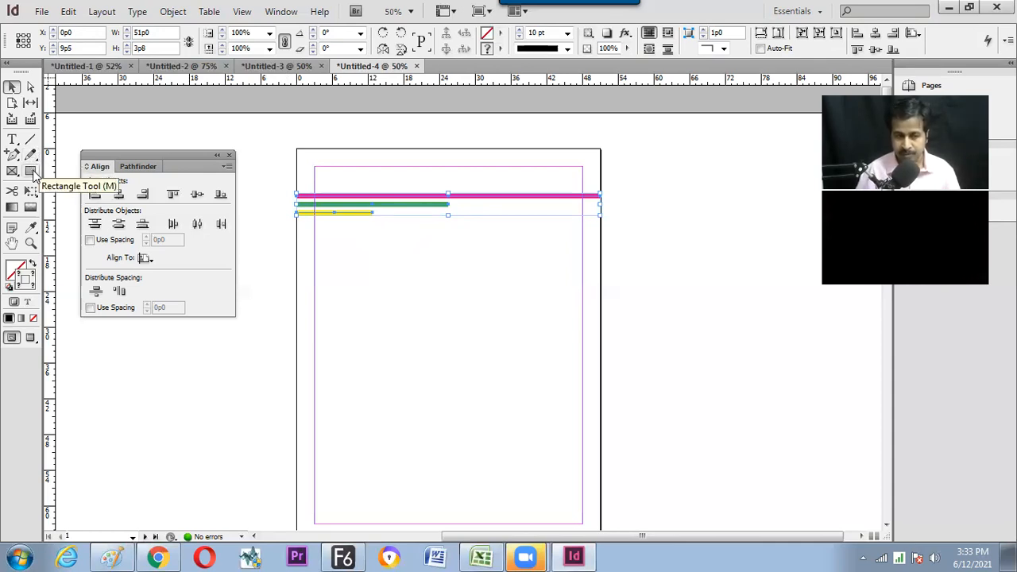
drag(275, 156, 634, 253)
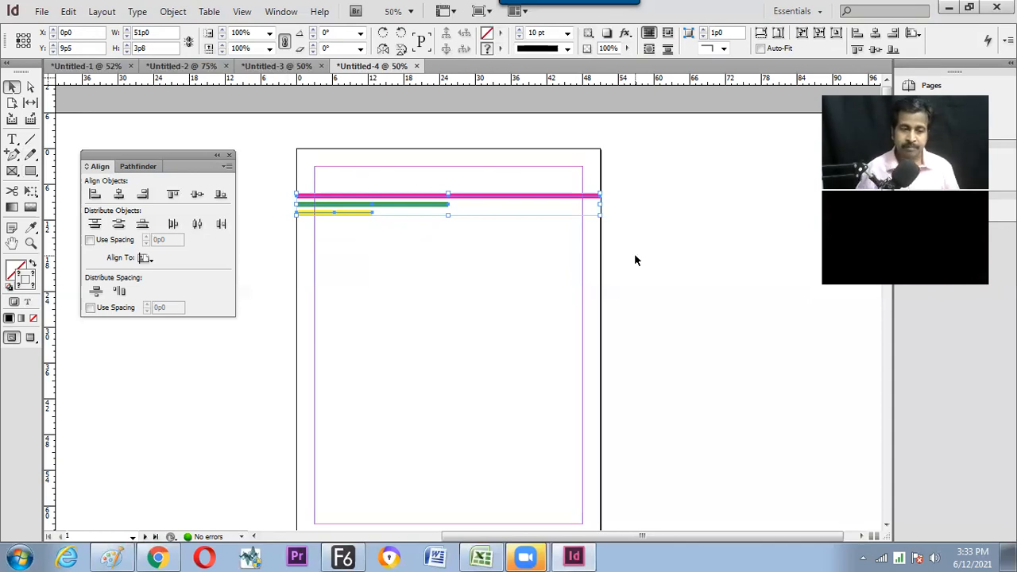
click(157, 167)
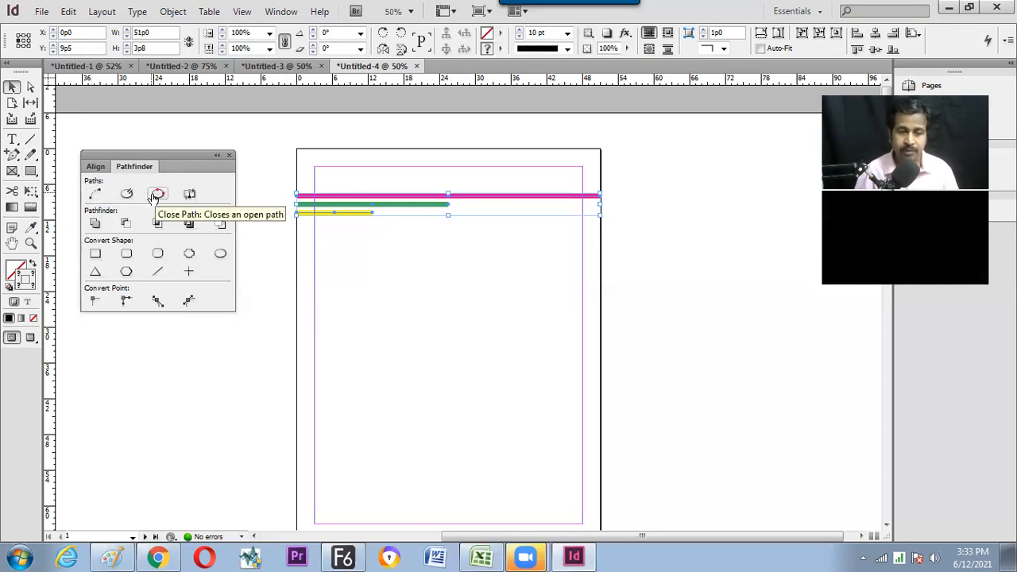
Activate the Rectangle tool, switch to Paint and handwrite its shortcut as a circled red M labelled with the tool's name.
click(31, 171)
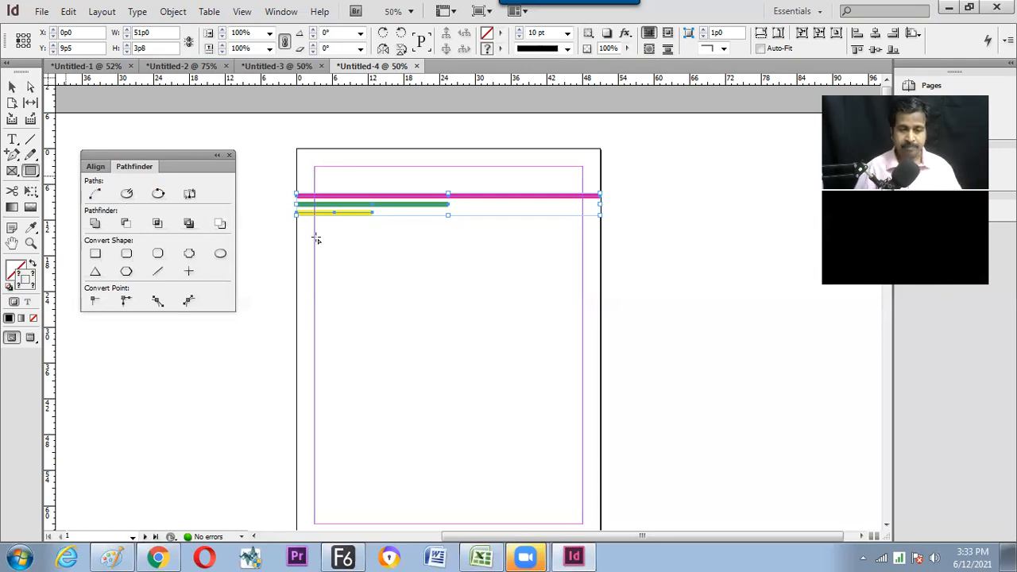
click(112, 557)
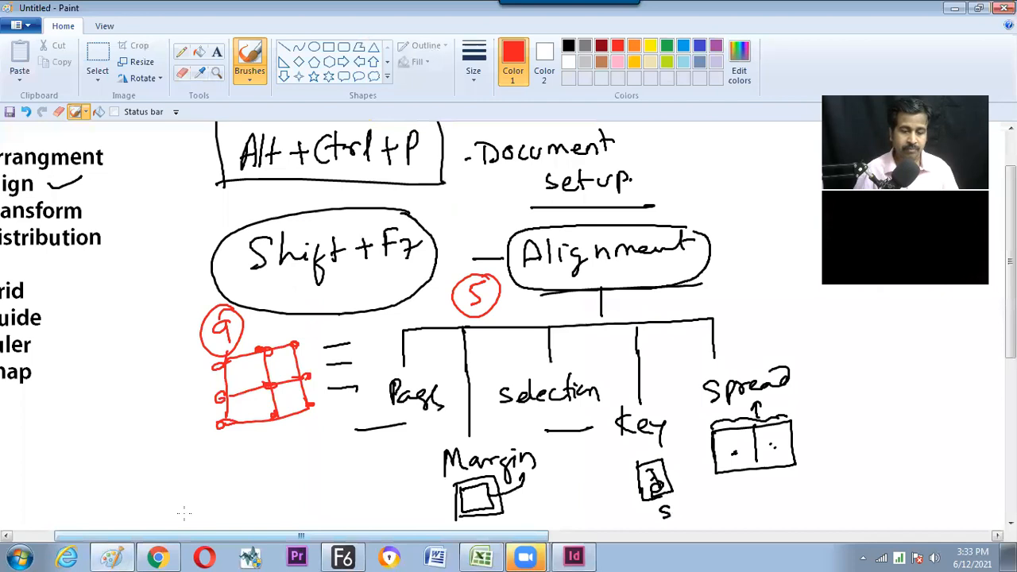
drag(262, 539, 411, 537)
mouse_move(478, 174)
mouse_down()
mouse_move(474, 201)
mouse_move(511, 201)
mouse_up()
mouse_move(523, 154)
mouse_down()
mouse_move(602, 184)
mouse_move(703, 167)
mouse_move(742, 144)
mouse_up()
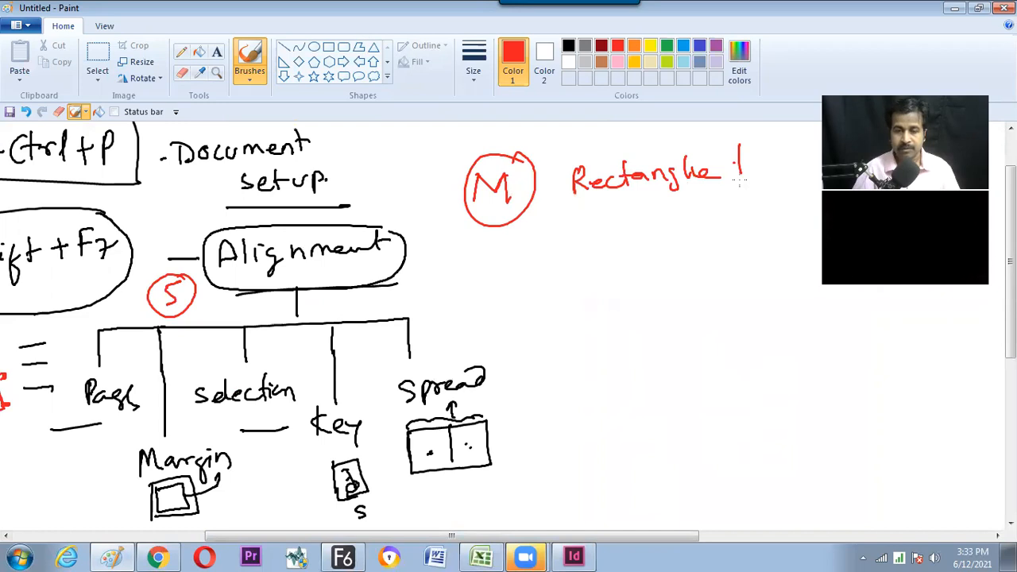
drag(738, 181, 783, 168)
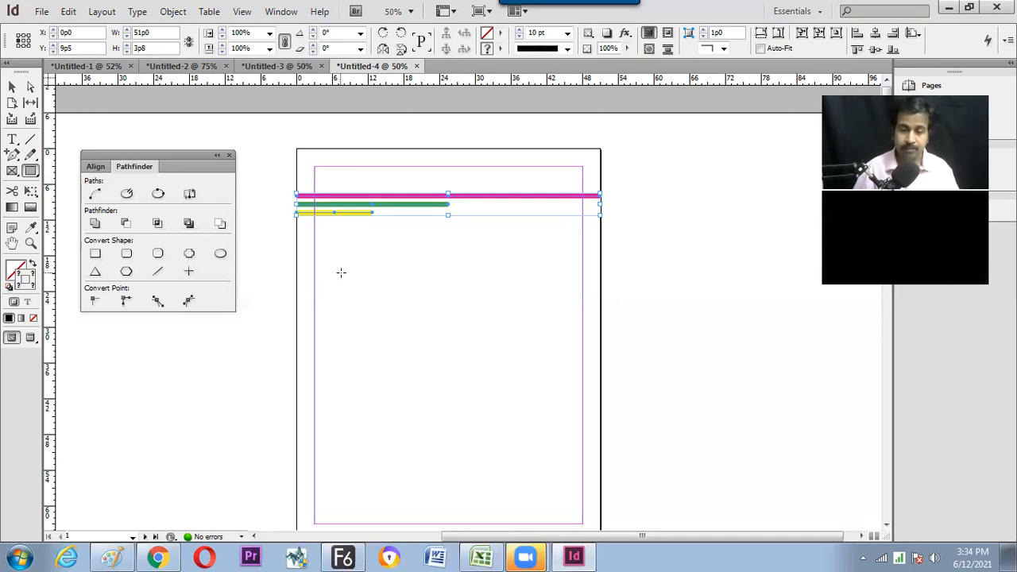
Back in InDesign, draw a rectangle about 7p9 by 6p7.5 below the lines and move it to about X 19p3, Y 22p5.25.
drag(340, 251, 384, 289)
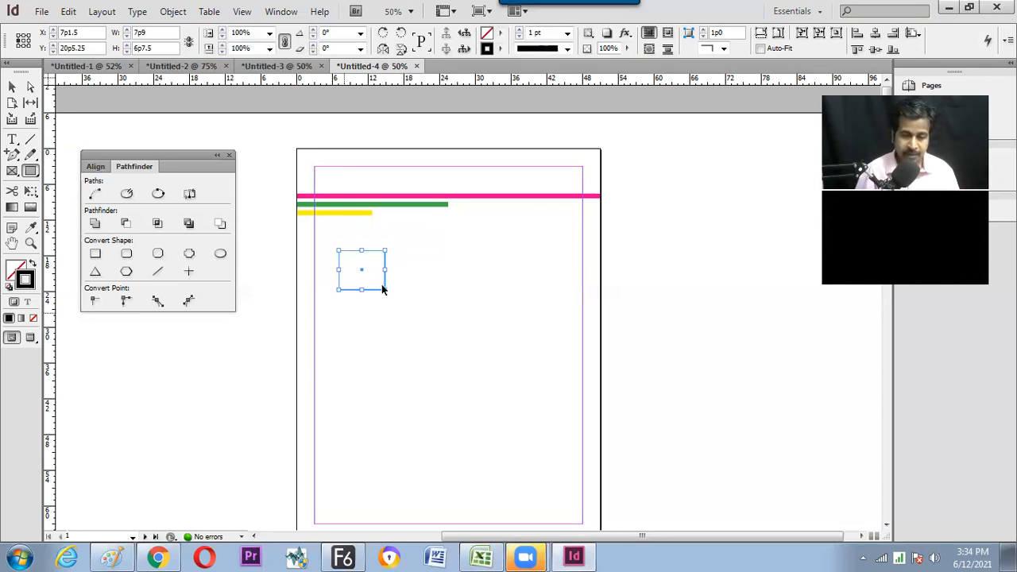
key(v)
drag(386, 284, 459, 295)
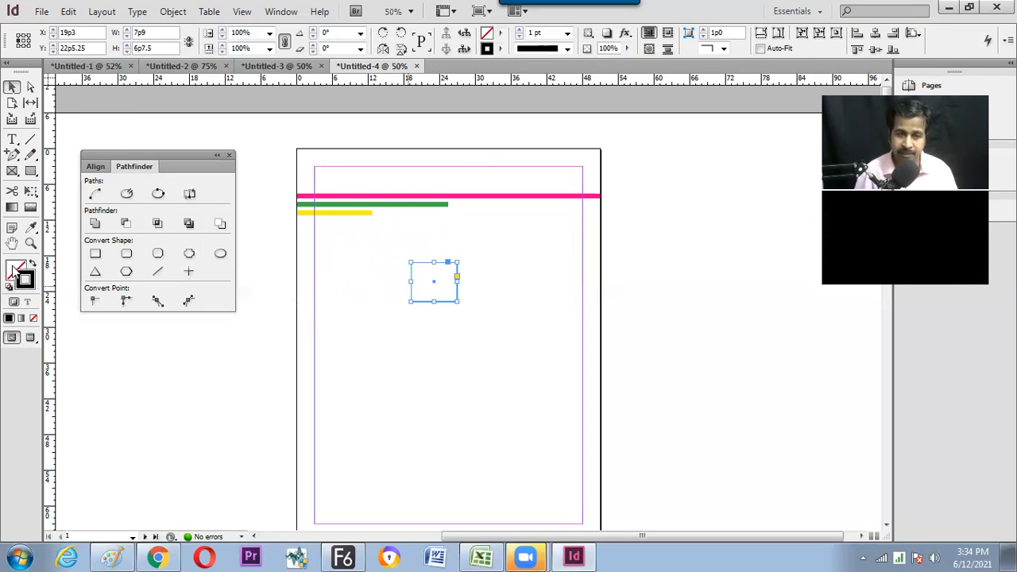
Fill the rectangle with C=0 M=100 Y=0 K=0 and set its stroke weight to 10 pt.
click(502, 37)
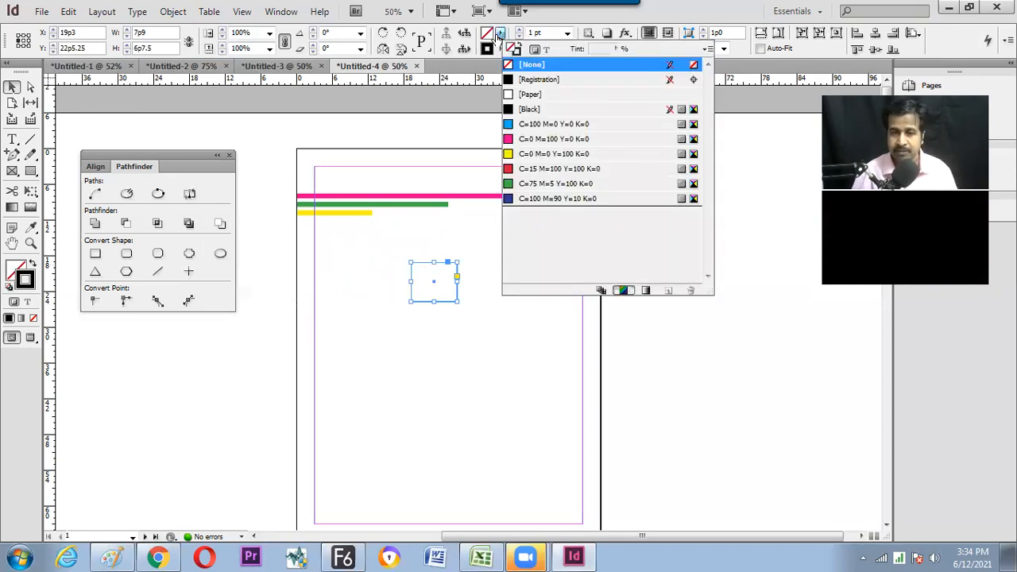
click(541, 125)
click(546, 140)
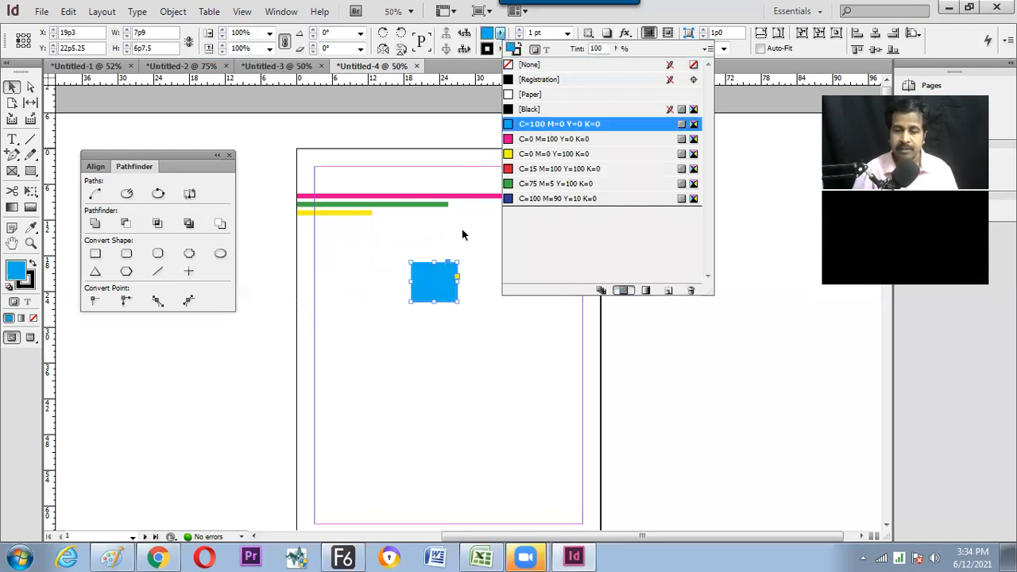
key(ctrl+shift+a)
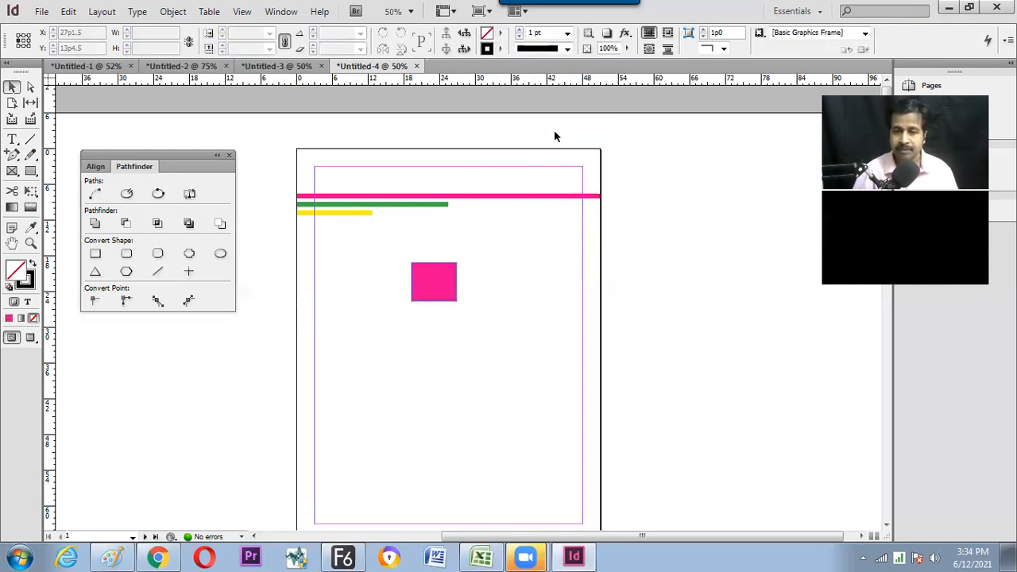
click(567, 33)
click(428, 293)
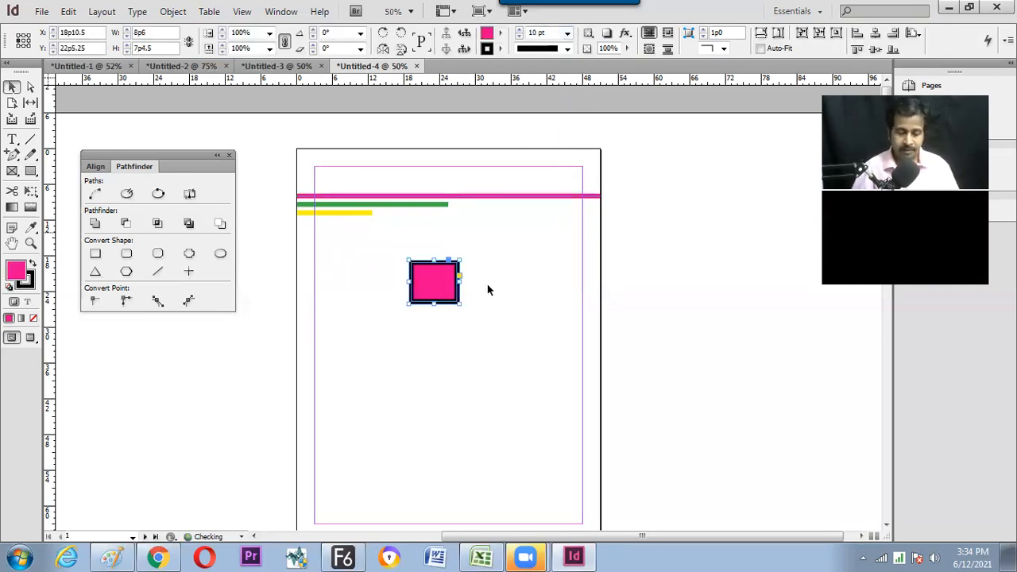
Draw a wide rectangle about 17p0 by 4p7.2 below the magenta rectangle.
key(ctrl+shift+a)
key(ctrl+equal)
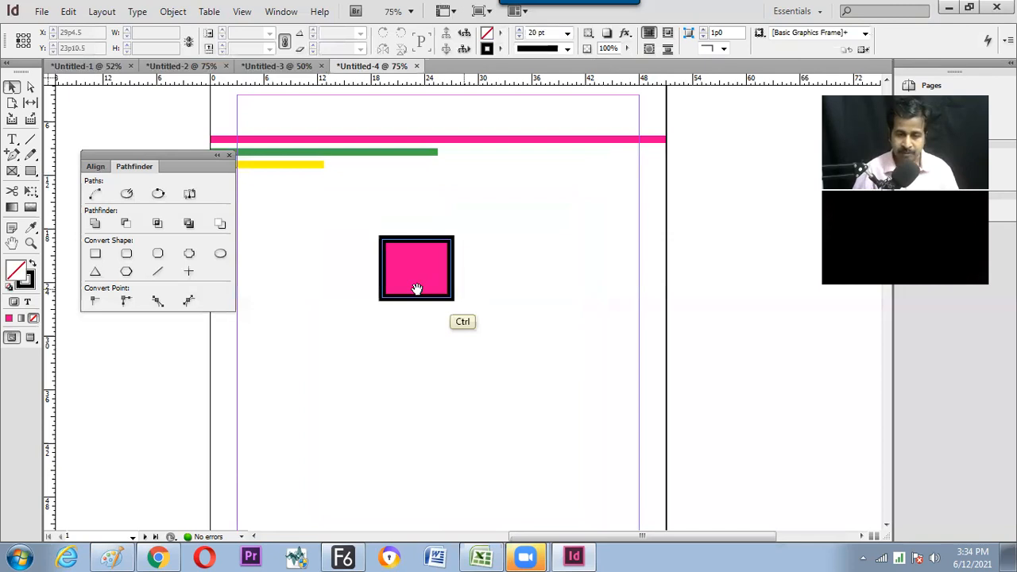
drag(417, 288, 456, 270)
click(459, 267)
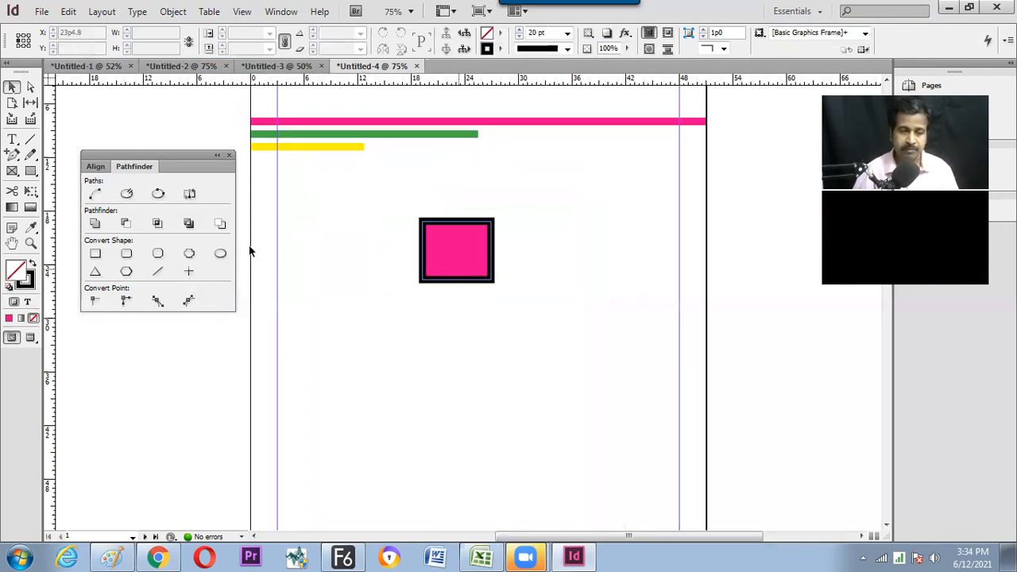
click(31, 171)
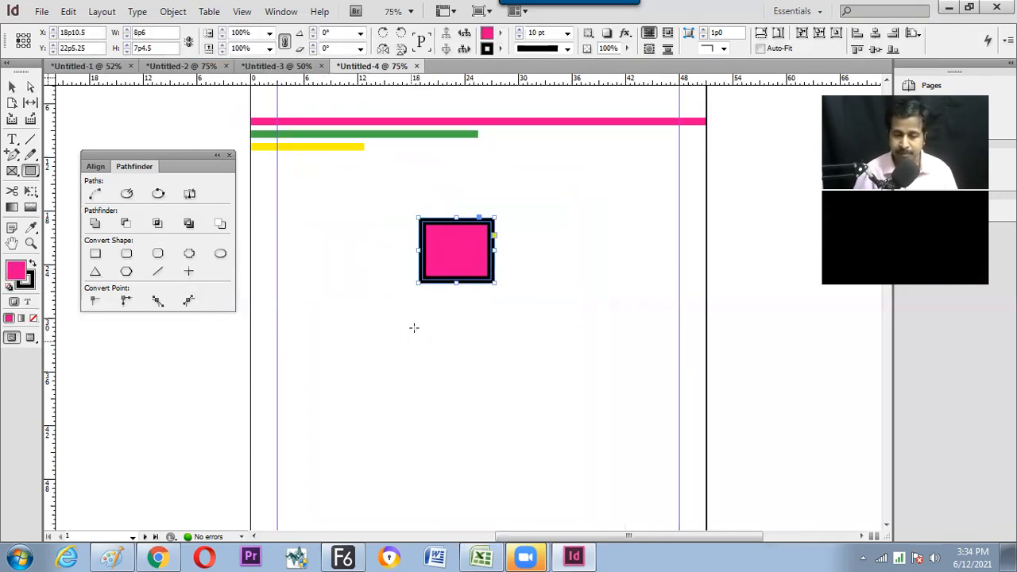
mouse_move(417, 326)
mouse_down()
mouse_move(486, 336)
mouse_move(496, 349)
mouse_up()
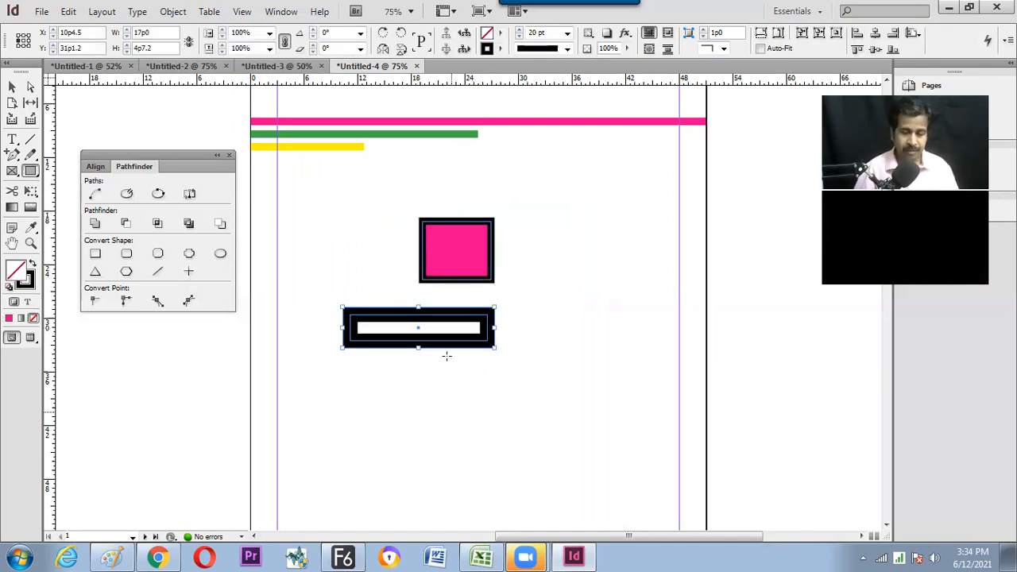
Copy the magenta rectangle's fill and stroke onto the wide rectangle with the Eyedropper, and deselect it.
key(v)
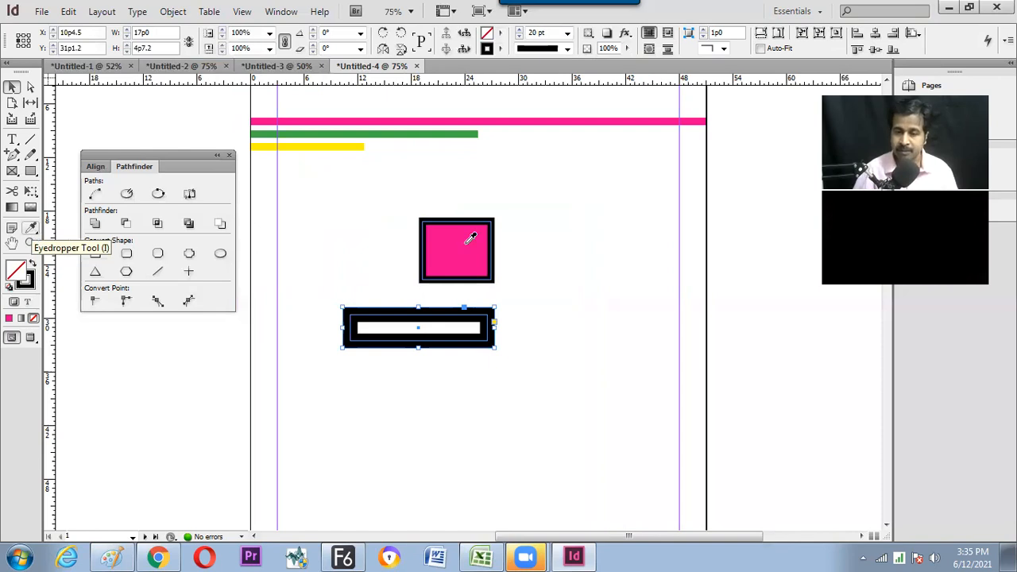
key(i)
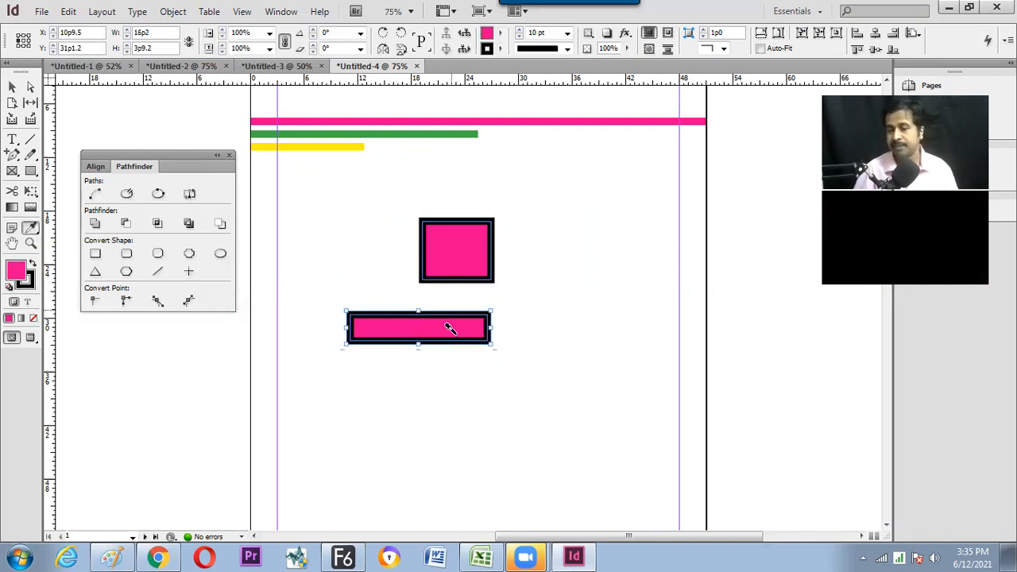
key(v)
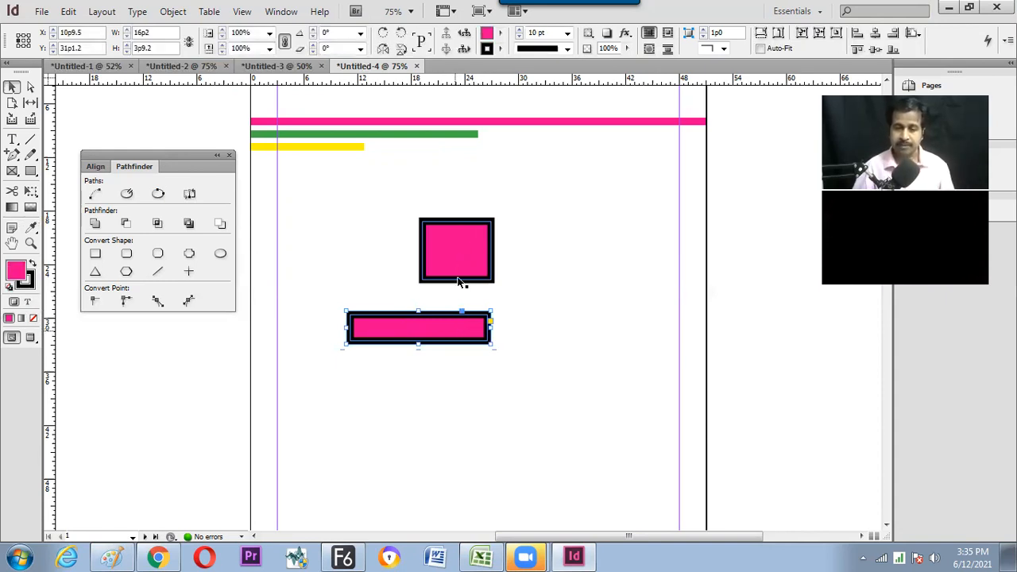
click(513, 314)
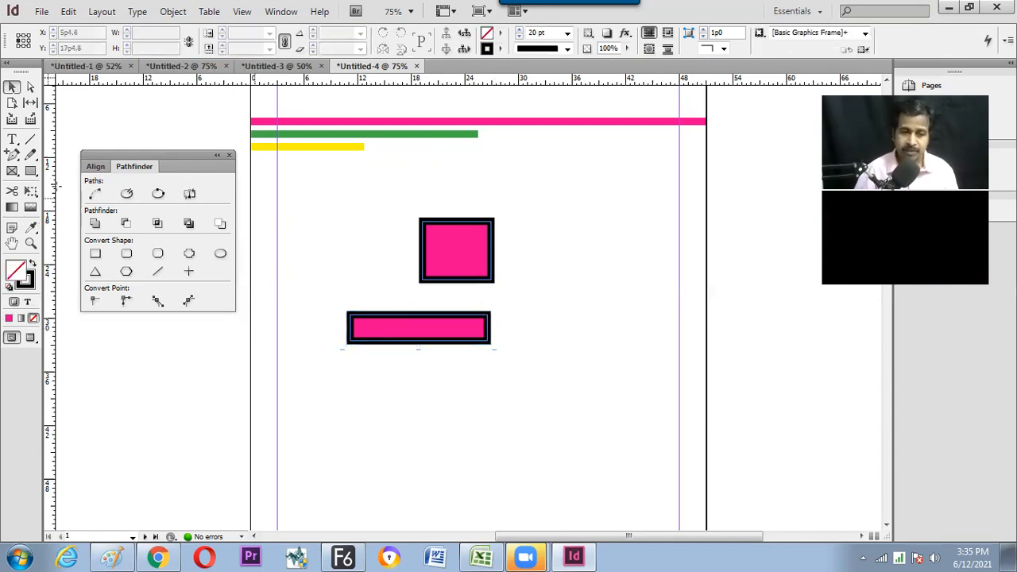
Draw a square about 8p7.2 per side below the wide rectangle and give it the first rectangle's fill and stroke with the Eyedropper.
click(30, 171)
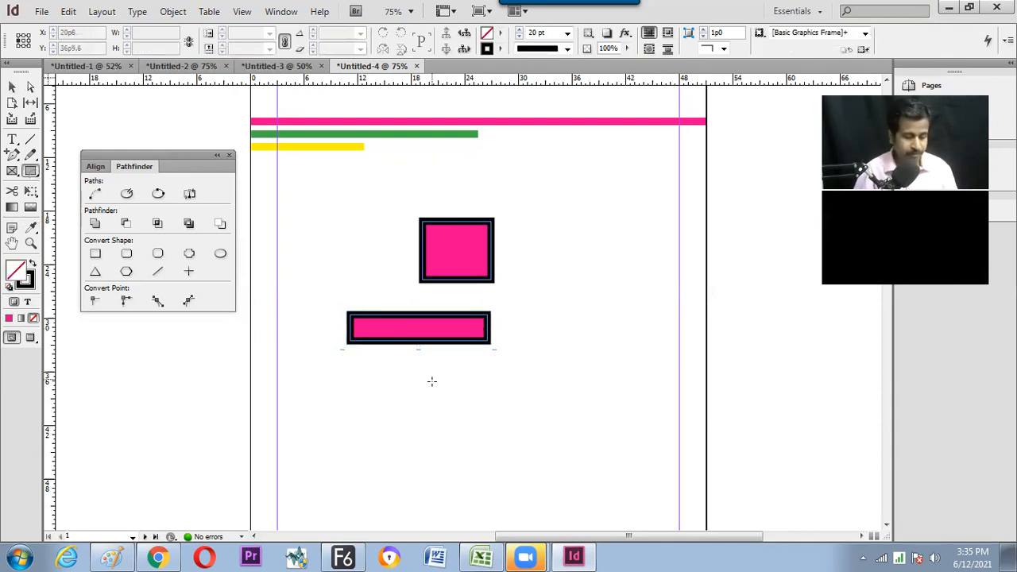
mouse_move(432, 381)
mouse_down()
mouse_move(483, 442)
mouse_move(492, 426)
mouse_move(533, 453)
mouse_move(534, 442)
mouse_move(507, 458)
mouse_up()
key(v)
key(i)
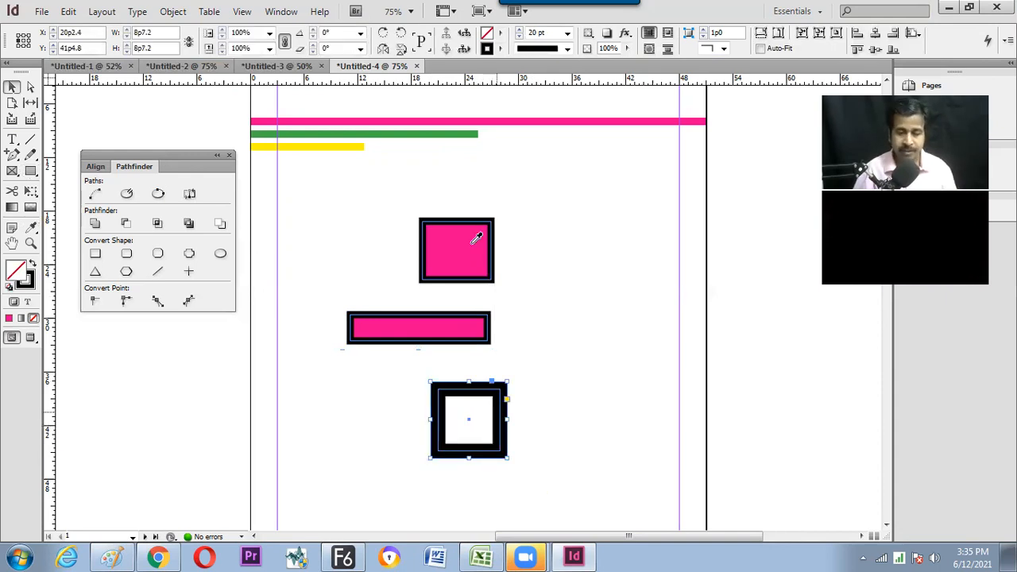
click(477, 238)
key(b)
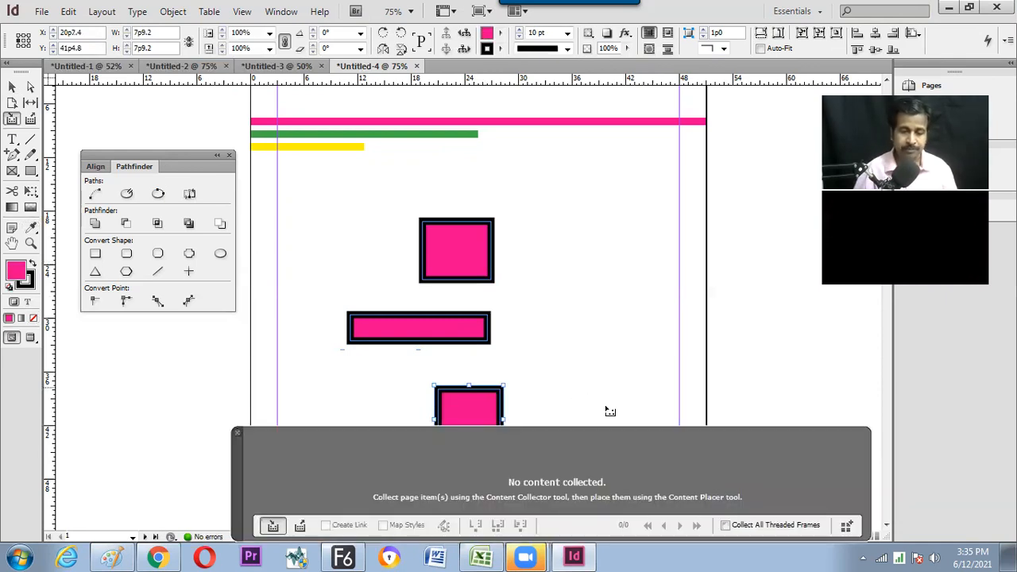
click(236, 433)
click(15, 88)
click(524, 393)
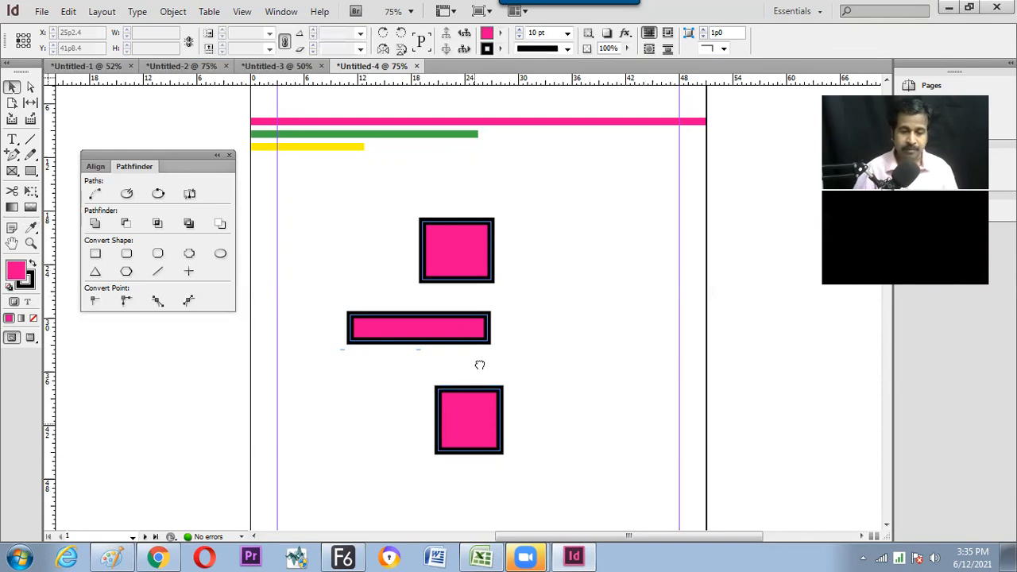
Draw a square about 8p9.6 per side to the right of the first magenta rectangle and copy that rectangle's fill and stroke with the Eyedropper.
drag(480, 365, 474, 356)
click(31, 172)
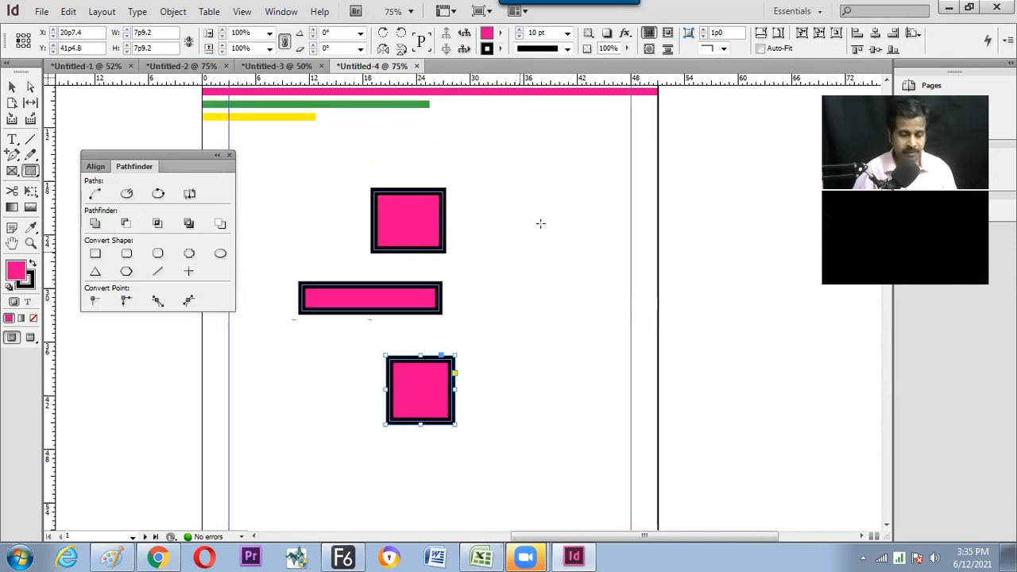
drag(552, 230, 591, 269)
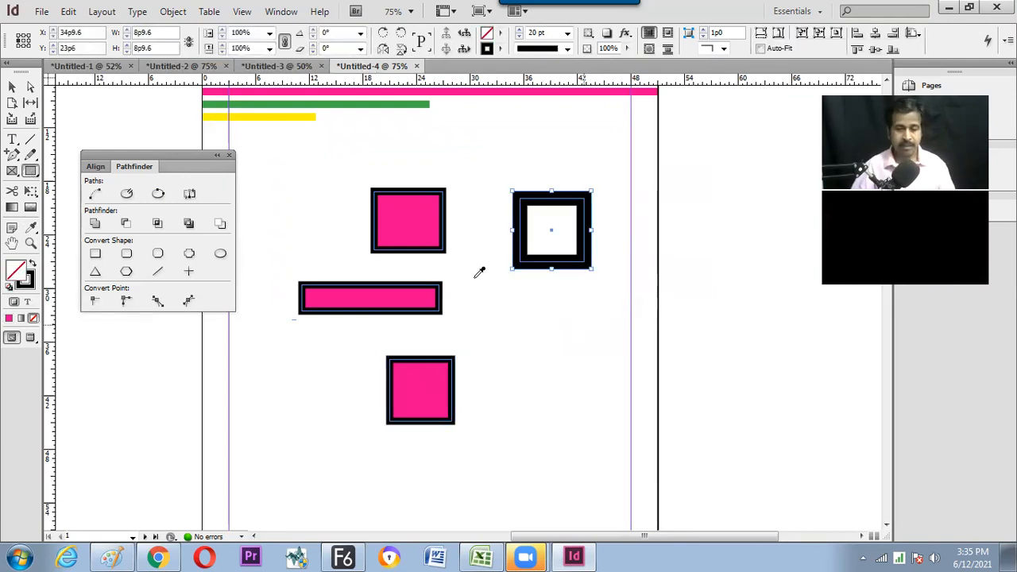
click(429, 223)
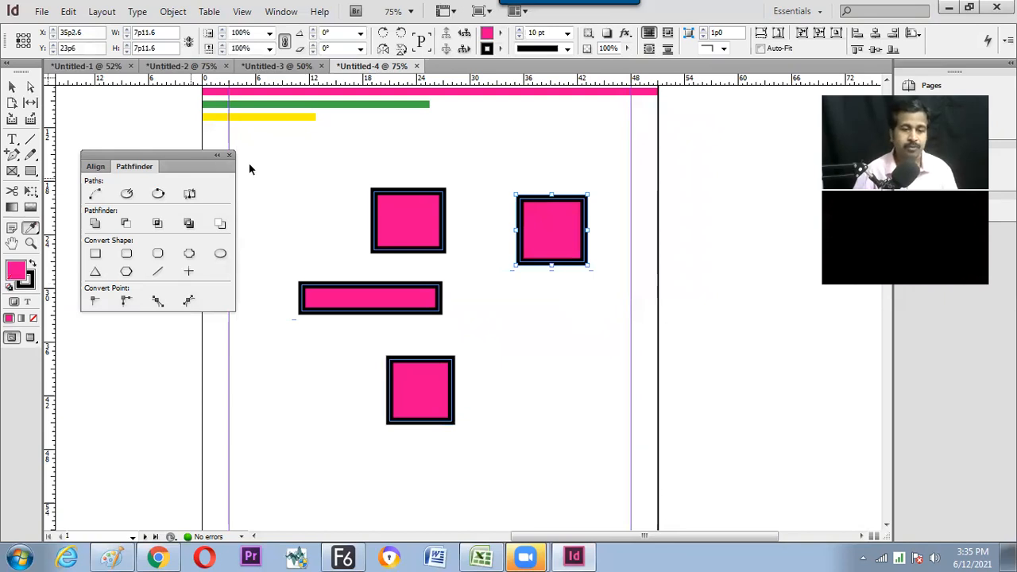
key(v)
click(590, 309)
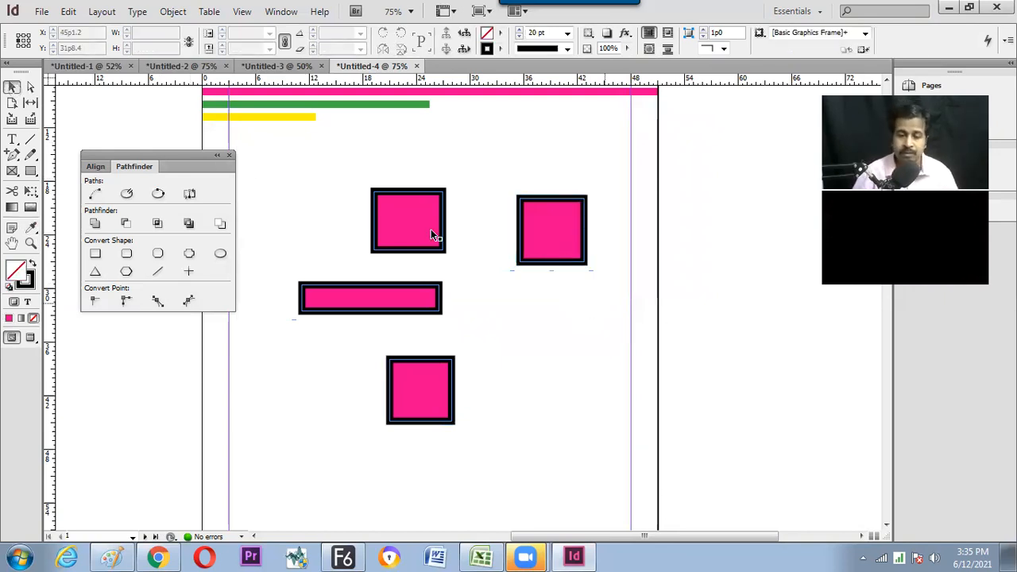
Select the magenta shapes one at a time to inspect their fill and stroke settings, and clear the selection.
click(423, 312)
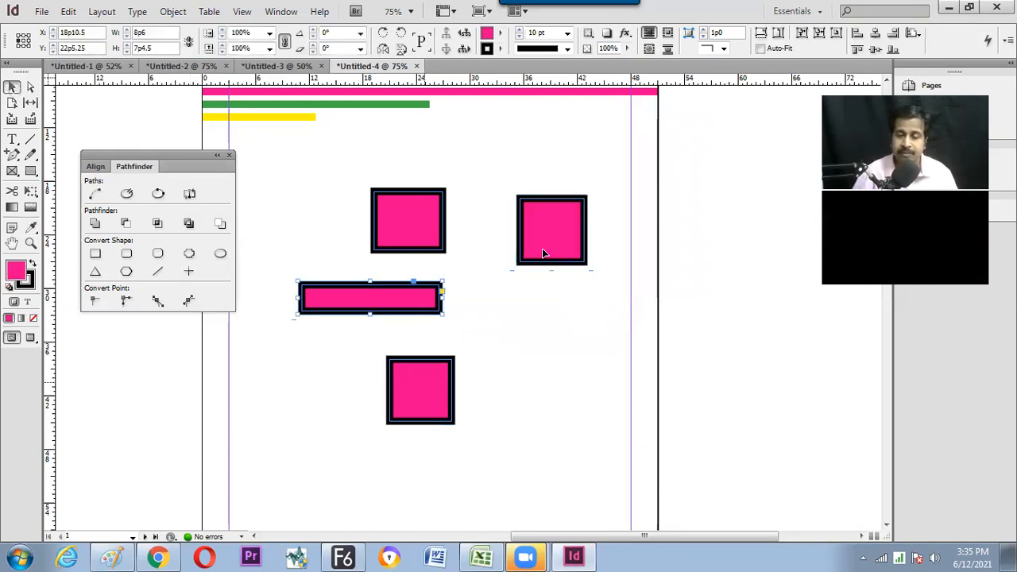
click(480, 276)
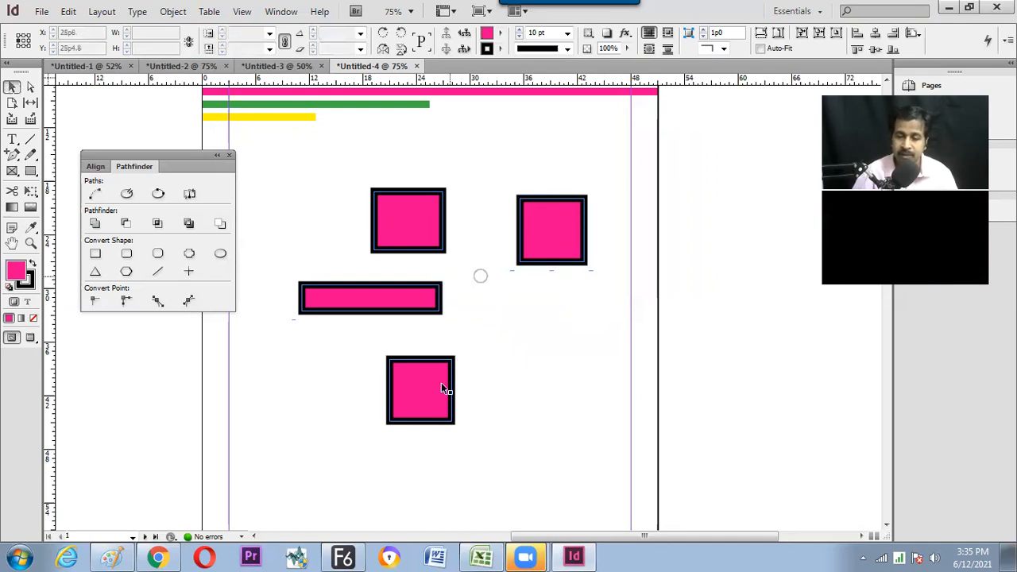
click(442, 384)
click(531, 248)
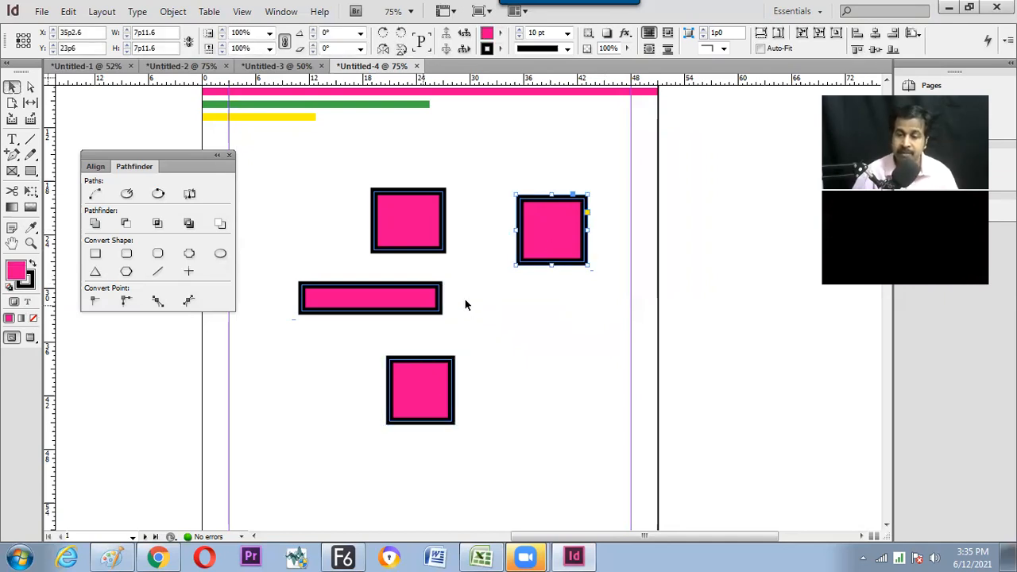
click(466, 302)
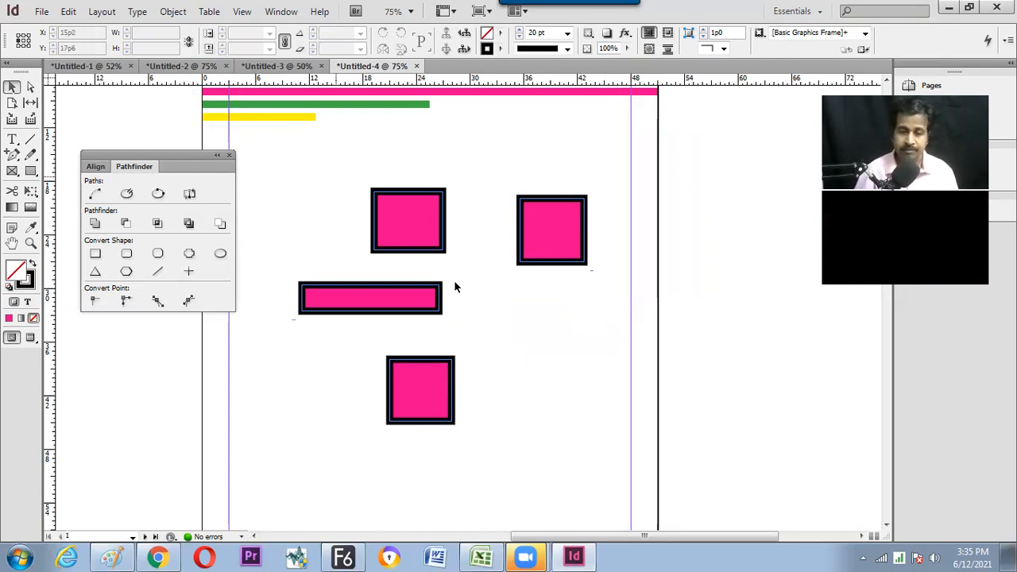
Move the four magenta shapes together up and left, placing the rightmost square at about X 29p7.5, Y 18p6.6, and select that square.
key(ctrl+a)
drag(77, 415, 359, 195)
drag(546, 311, 500, 220)
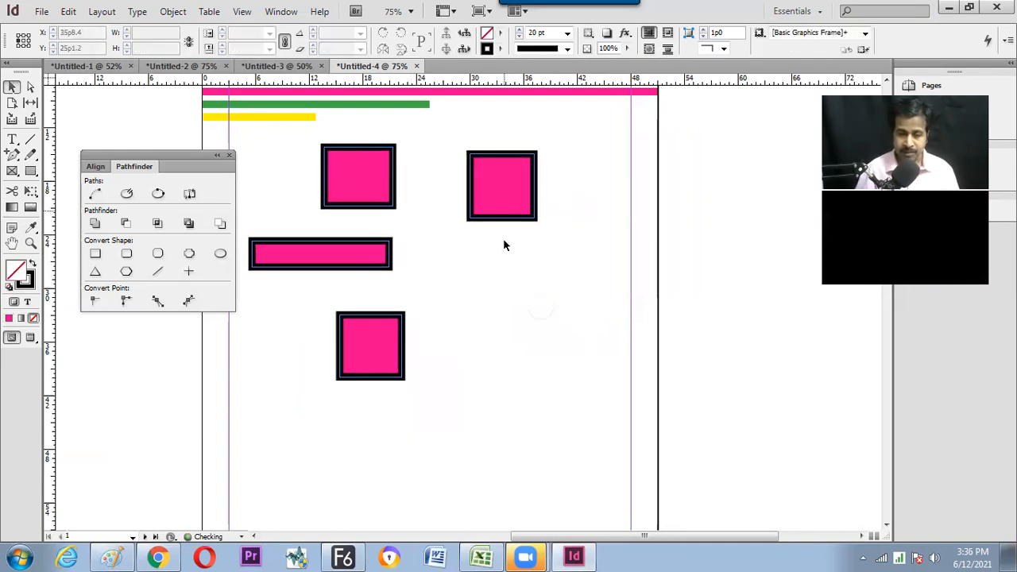
click(504, 221)
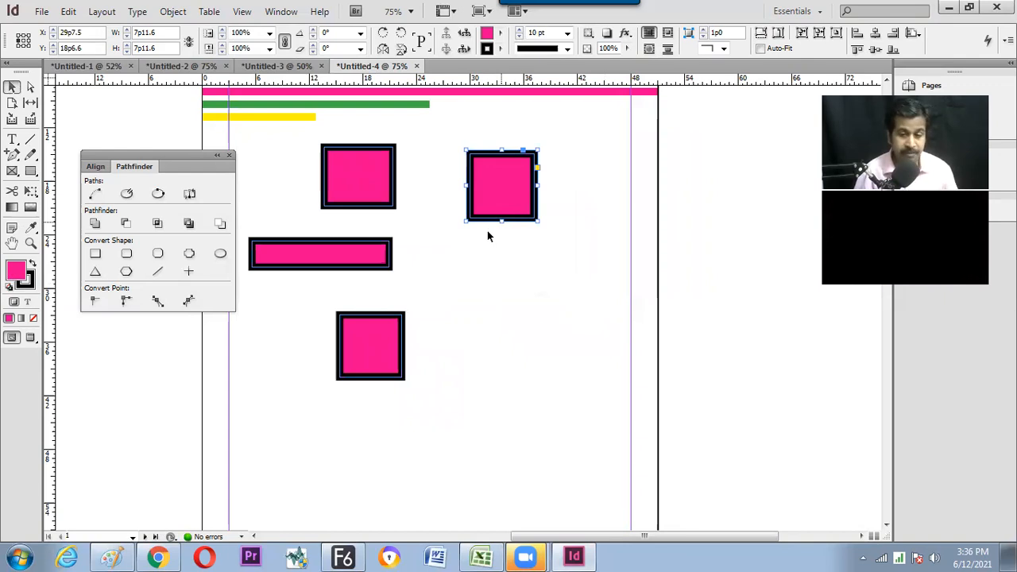
Remove the pink fill from the selected square, leaving its black stroke.
key(slash)
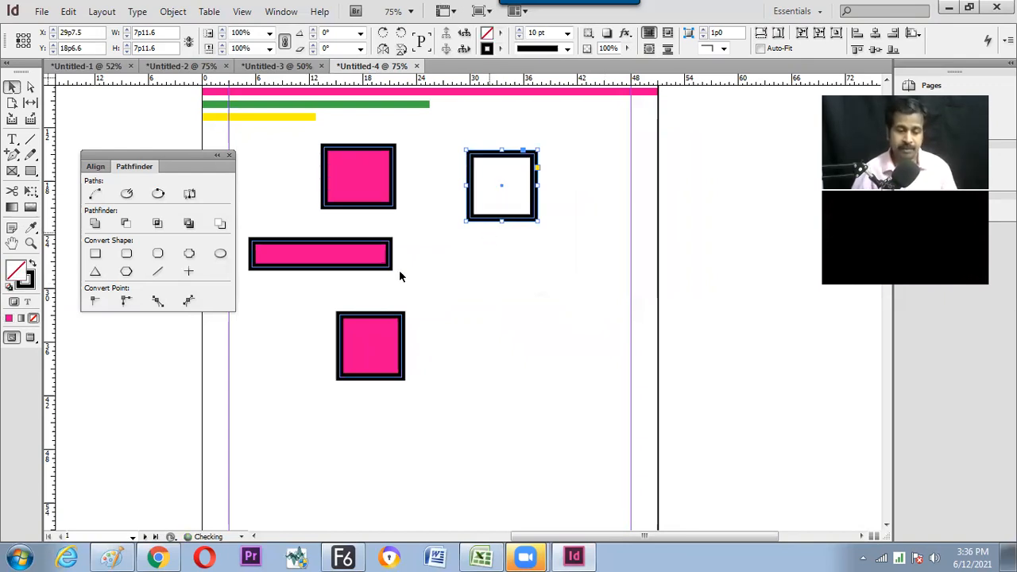
Switch to Paint and handwrite the note "D = Default Color" in red below the Rectangle tool note.
click(112, 556)
drag(501, 260, 494, 294)
drag(529, 274, 540, 271)
click(567, 261)
mouse_move(530, 280)
mouse_down()
mouse_move(564, 261)
mouse_move(558, 249)
mouse_move(572, 274)
mouse_up()
drag(578, 273, 656, 275)
drag(650, 259, 680, 257)
mouse_move(696, 251)
mouse_down()
mouse_move(713, 242)
mouse_move(718, 264)
mouse_up()
drag(731, 251, 736, 256)
drag(745, 243, 747, 262)
drag(752, 254, 769, 250)
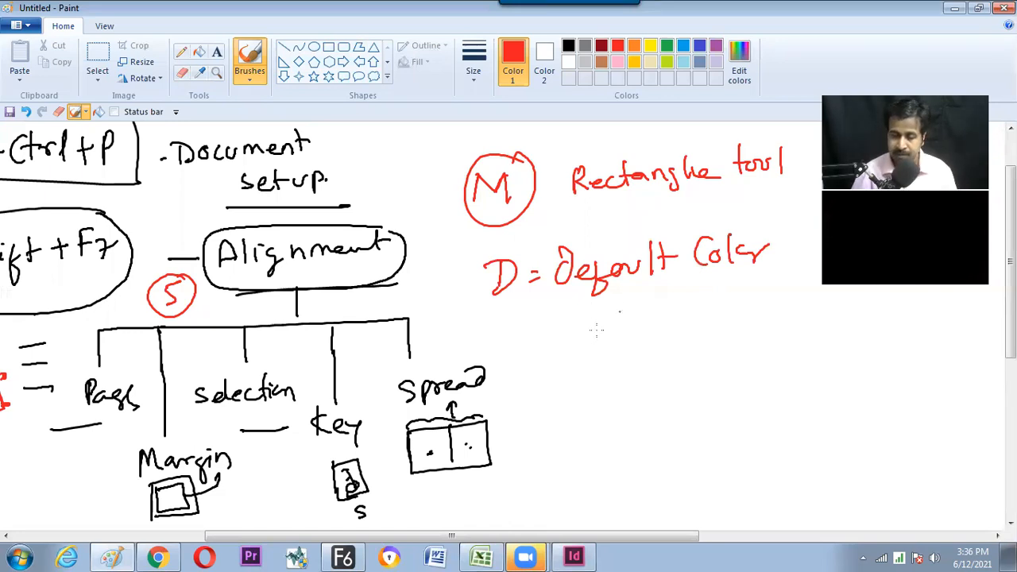
Handwrite "Stroke = Black" in red below the Default Color note.
drag(601, 327, 591, 344)
drag(605, 328, 638, 340)
drag(646, 323, 655, 340)
drag(664, 334, 677, 337)
drag(694, 329, 707, 328)
drag(694, 336, 724, 334)
mouse_move(723, 317)
mouse_down()
mouse_move(725, 334)
mouse_move(795, 318)
mouse_up()
Handwrite "Fill = None" in red directly below the "Stroke = Black" note.
mouse_move(595, 364)
mouse_down()
mouse_move(633, 391)
mouse_move(651, 383)
mouse_up()
drag(686, 371, 698, 369)
drag(687, 379, 700, 377)
drag(710, 359, 733, 362)
key(ctrl+z)
drag(747, 364, 766, 369)
drag(773, 364, 789, 364)
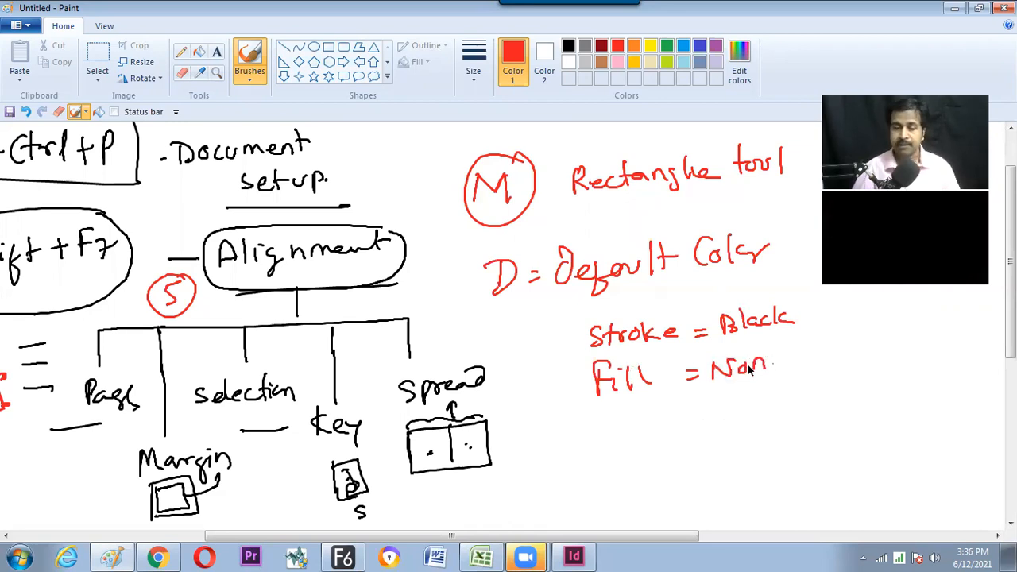
Switch to InDesign, move the unfilled square farther right, and draw another square about 7p2 wide below it.
key(alt+Tab)
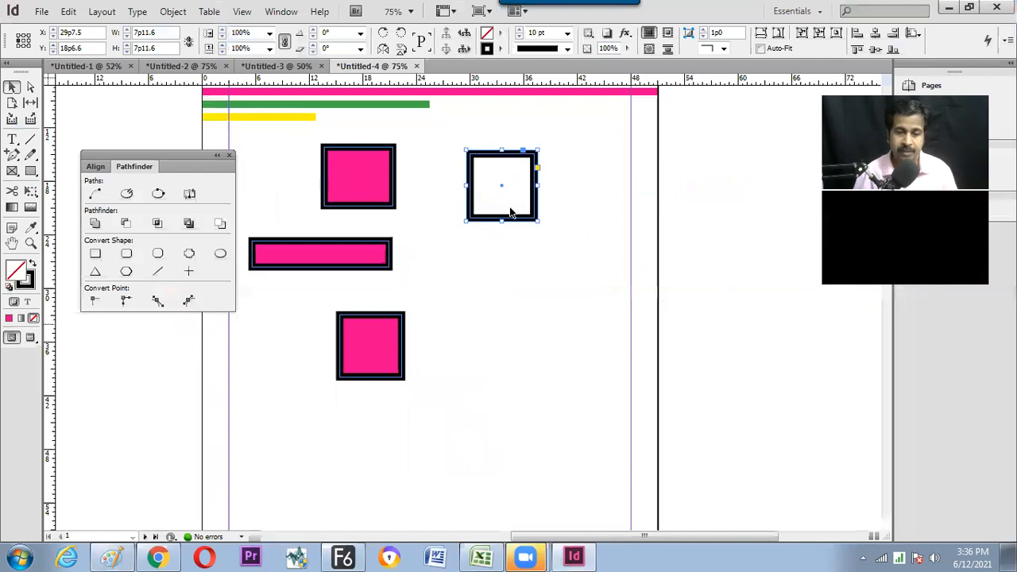
drag(436, 237, 392, 200)
drag(422, 233, 564, 219)
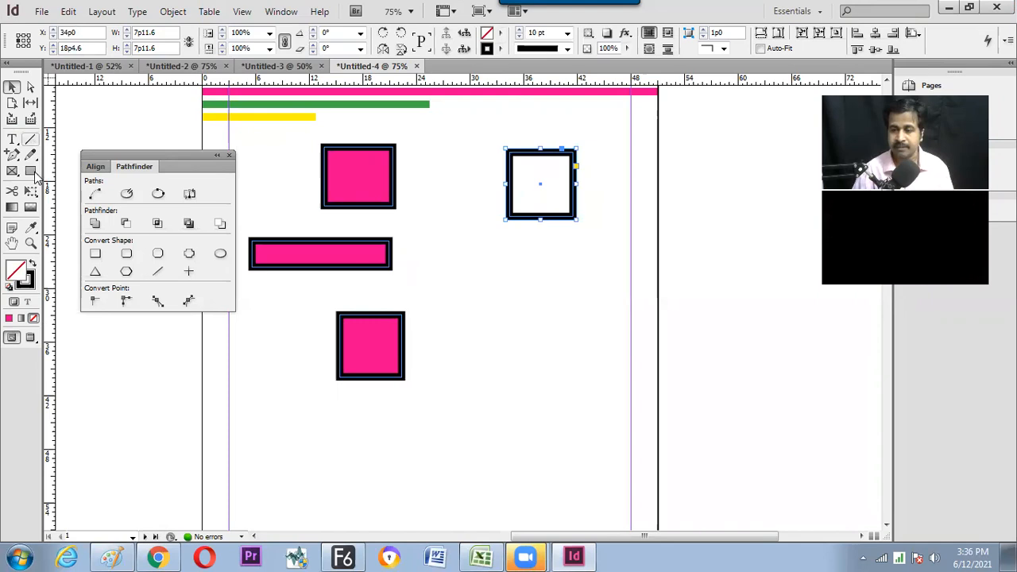
drag(557, 223, 556, 308)
Swap the new square's fill and stroke back and forth several times, ending with a black fill and no stroke.
key(shift+x)
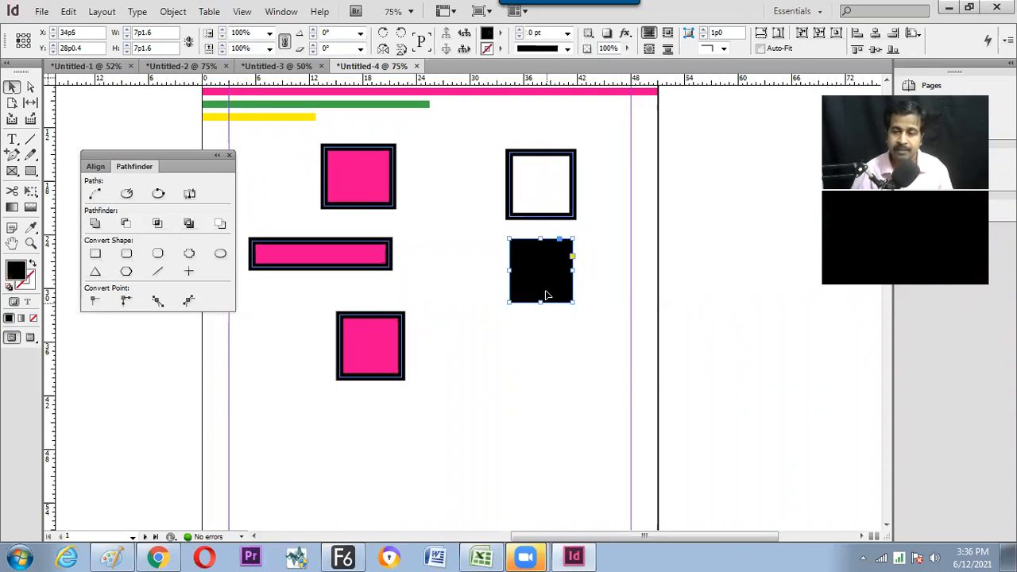
click(33, 265)
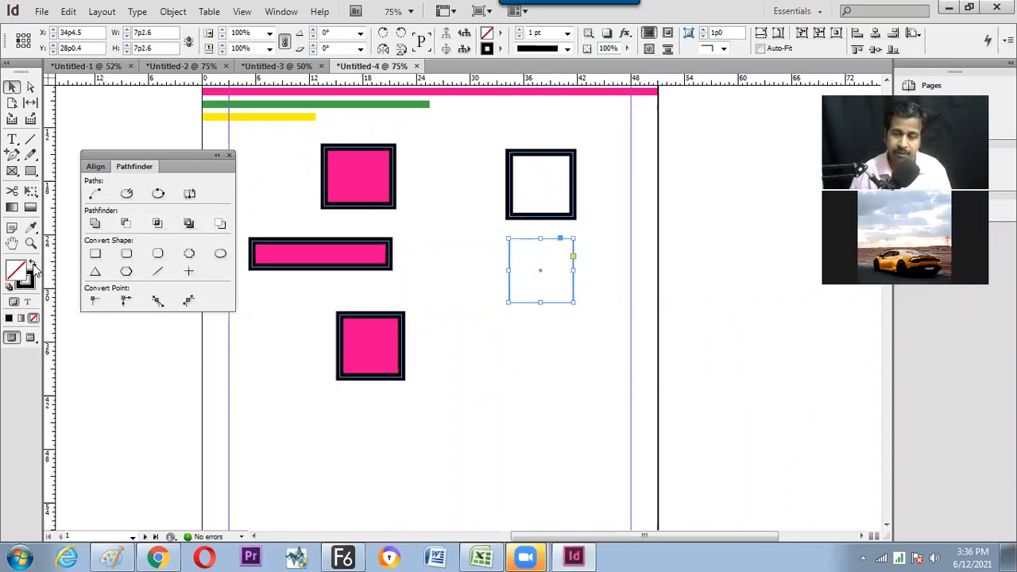
click(32, 265)
click(32, 265)
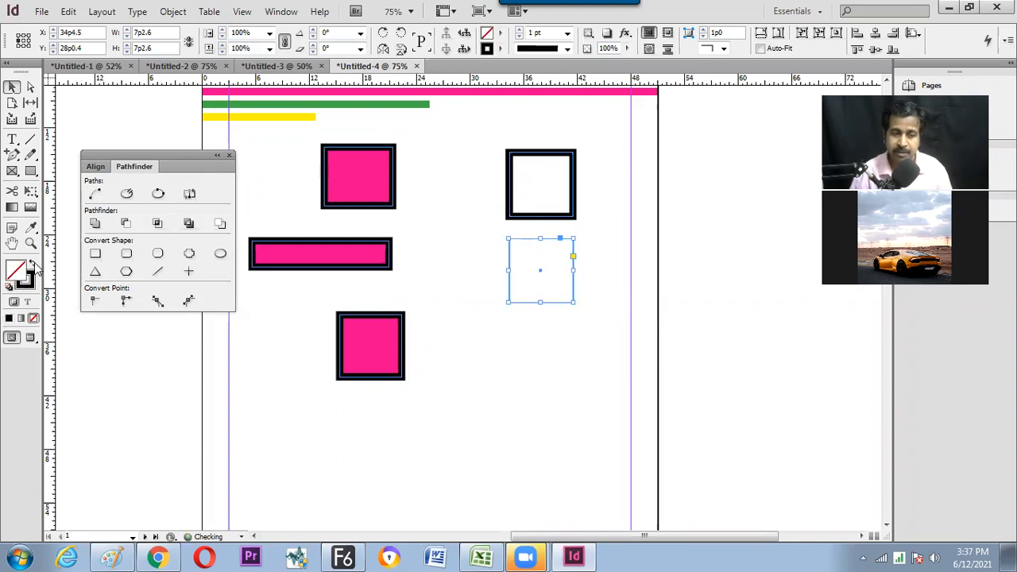
click(33, 266)
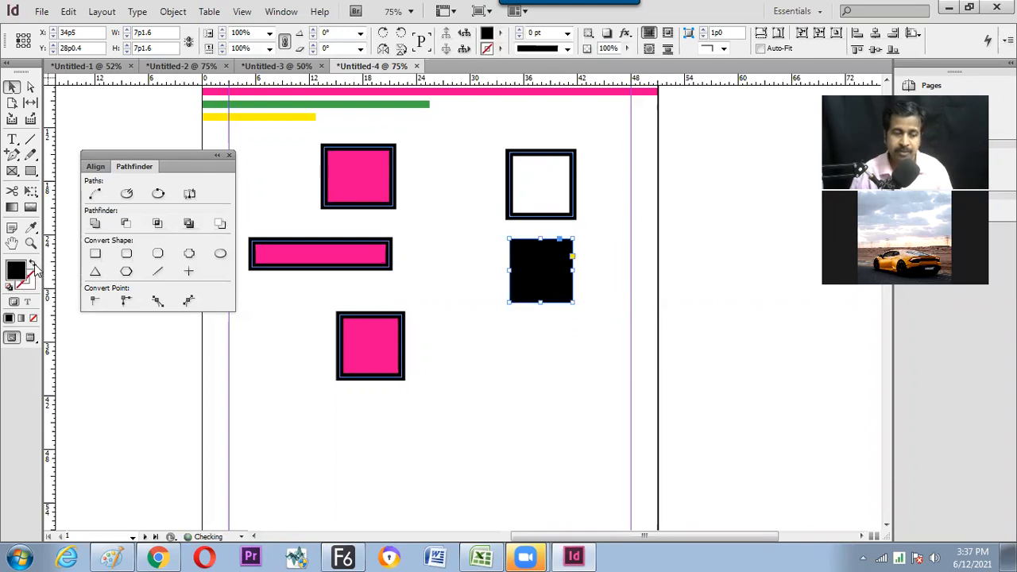
click(32, 265)
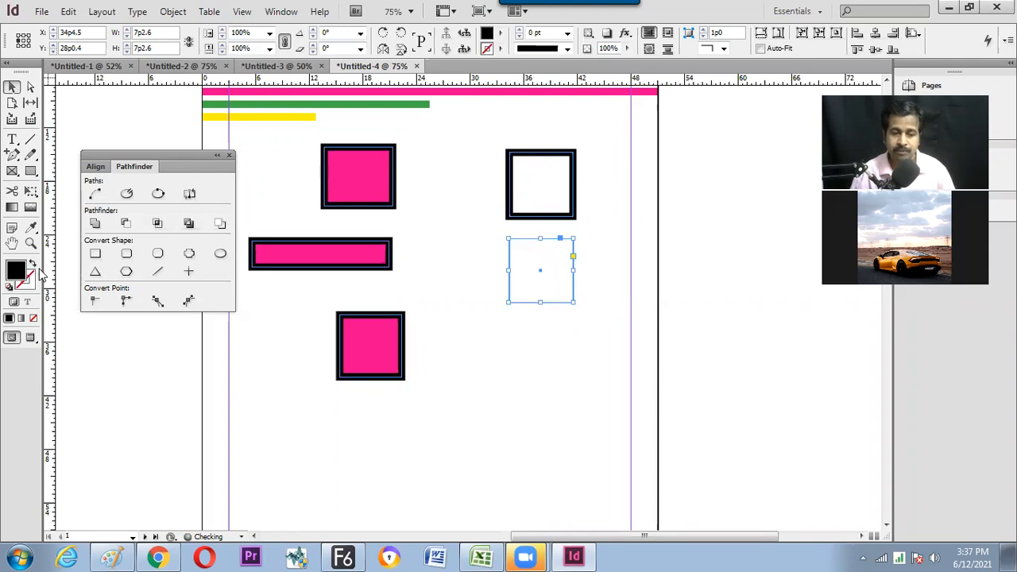
click(34, 266)
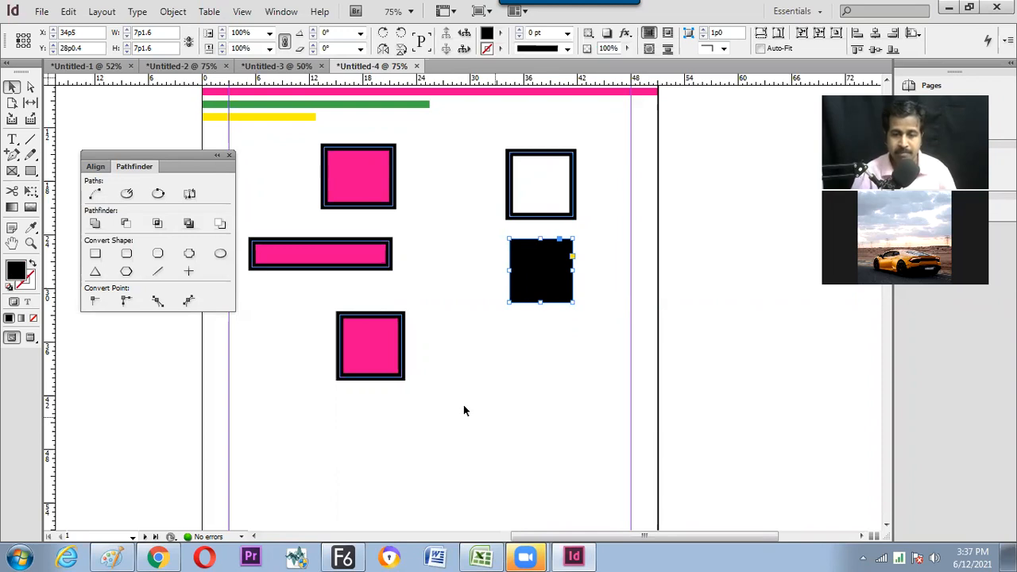
Switch to Paint, draw a vertical divider beside the Rectangle tool notes, and handwrite an underlined "Shift+X" heading next to it.
key(ctrl+d)
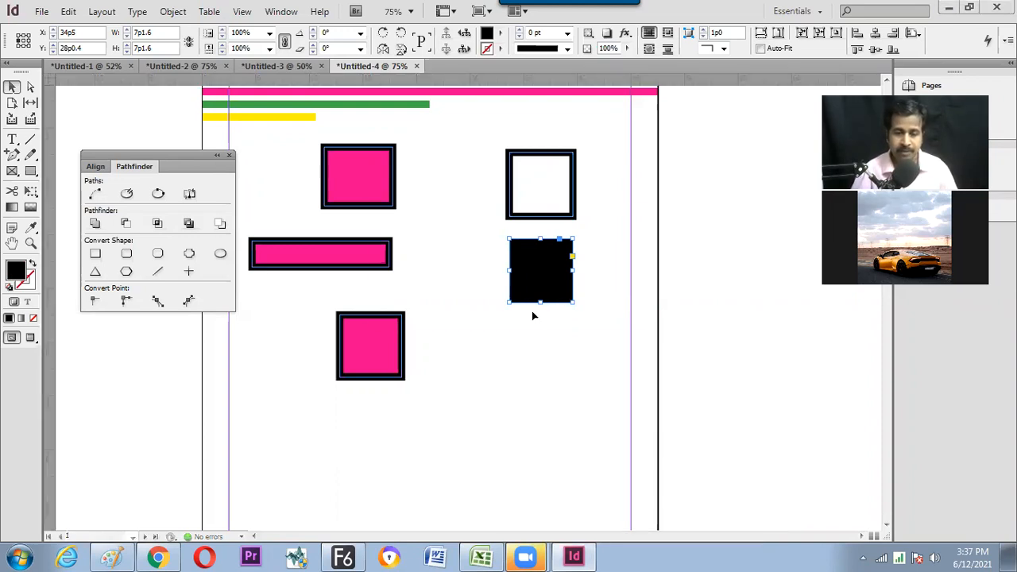
key(alt+Tab)
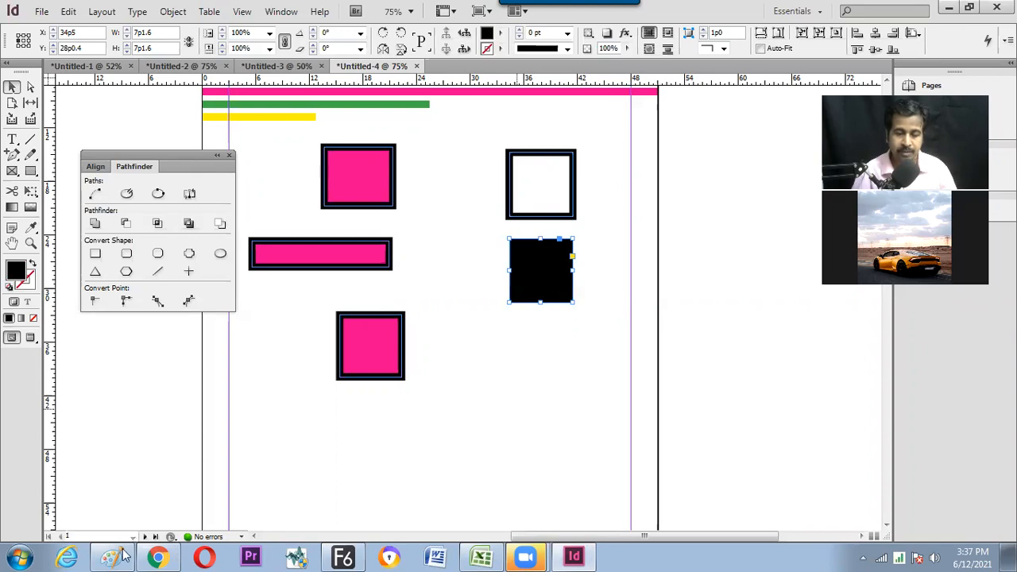
key(alt+Tab)
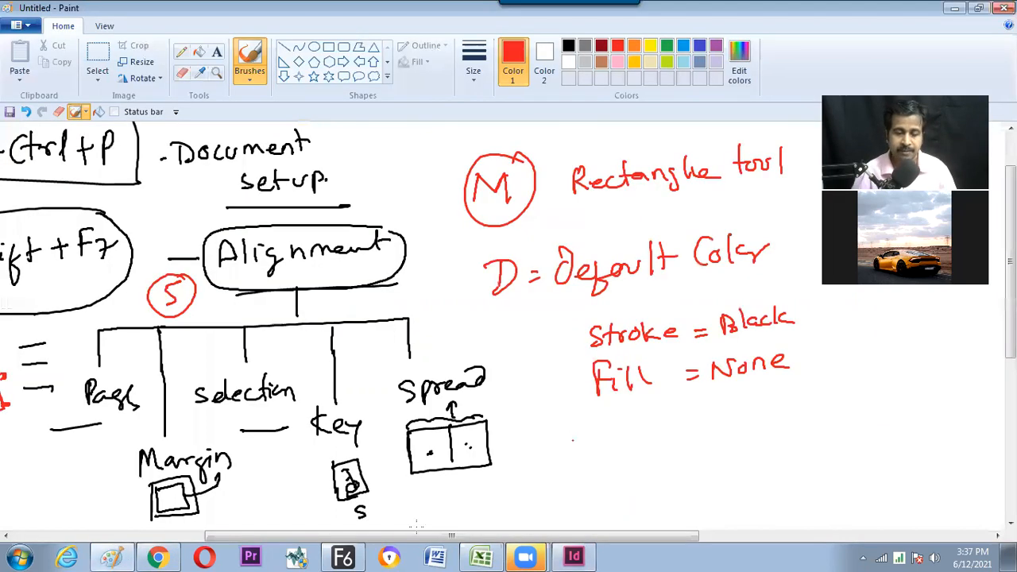
scroll(454, 538, right, 2)
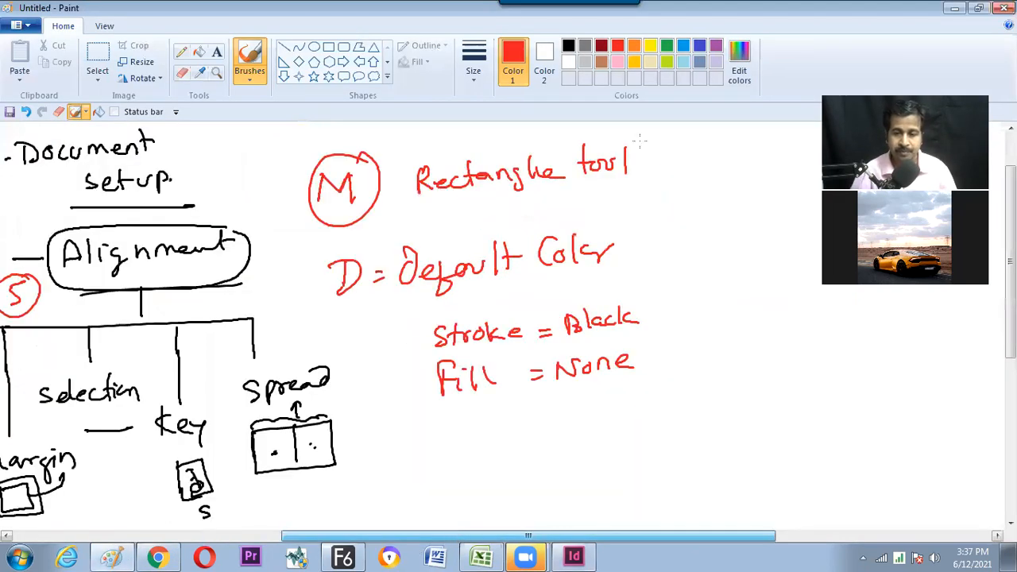
drag(641, 143, 650, 370)
drag(669, 164, 654, 184)
drag(680, 159, 701, 183)
mouse_move(717, 161)
mouse_down()
mouse_move(700, 196)
mouse_move(739, 165)
mouse_up()
drag(732, 158, 731, 177)
drag(745, 156, 753, 167)
drag(761, 152, 752, 174)
drag(668, 193, 772, 189)
Handwrite "exchange" in red below the underlined Shift+X heading.
drag(680, 230, 709, 240)
drag(708, 225, 696, 240)
drag(724, 227, 719, 238)
drag(727, 221, 754, 235)
drag(755, 225, 798, 227)
Handwrite "Fill-Stroke" below "exchange", marking the link between the two words.
drag(682, 270, 700, 267)
drag(683, 271, 684, 291)
mouse_move(683, 280)
mouse_down()
mouse_move(706, 280)
mouse_move(711, 291)
mouse_up()
drag(717, 267, 719, 291)
drag(727, 281, 742, 288)
drag(756, 264, 758, 287)
drag(752, 273, 773, 272)
drag(782, 272, 781, 272)
drag(789, 266, 790, 281)
drag(796, 274, 804, 278)
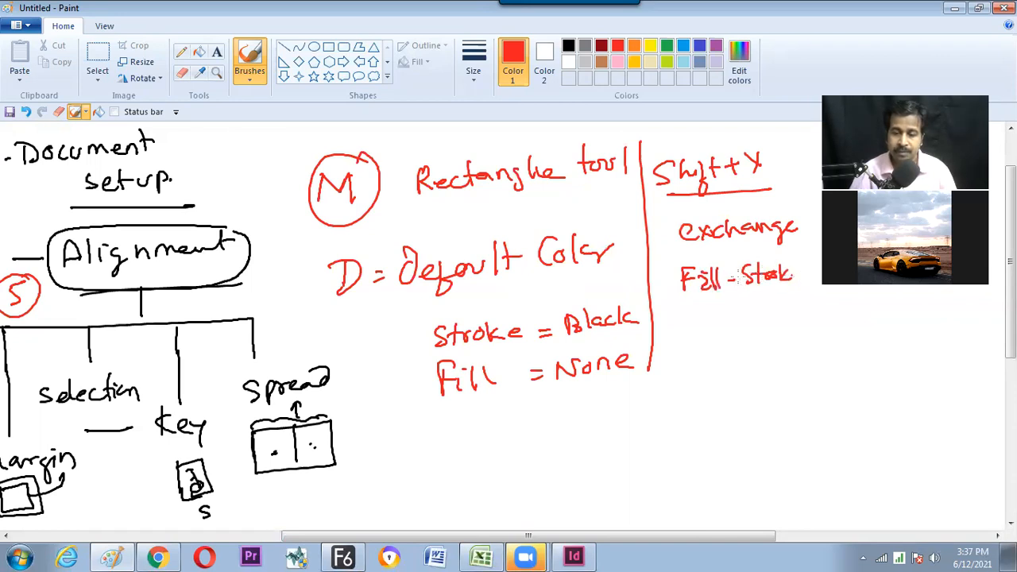
drag(731, 274, 730, 285)
drag(737, 277, 737, 286)
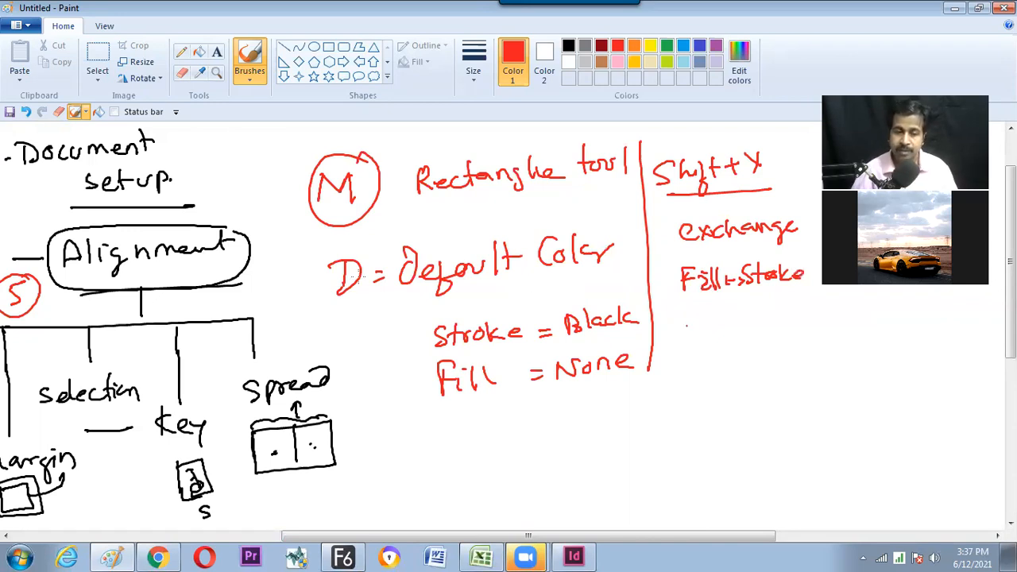
Circle the D, box the Shift+X heading, and underline "Black" and "None" in the default color notes.
drag(335, 310, 367, 252)
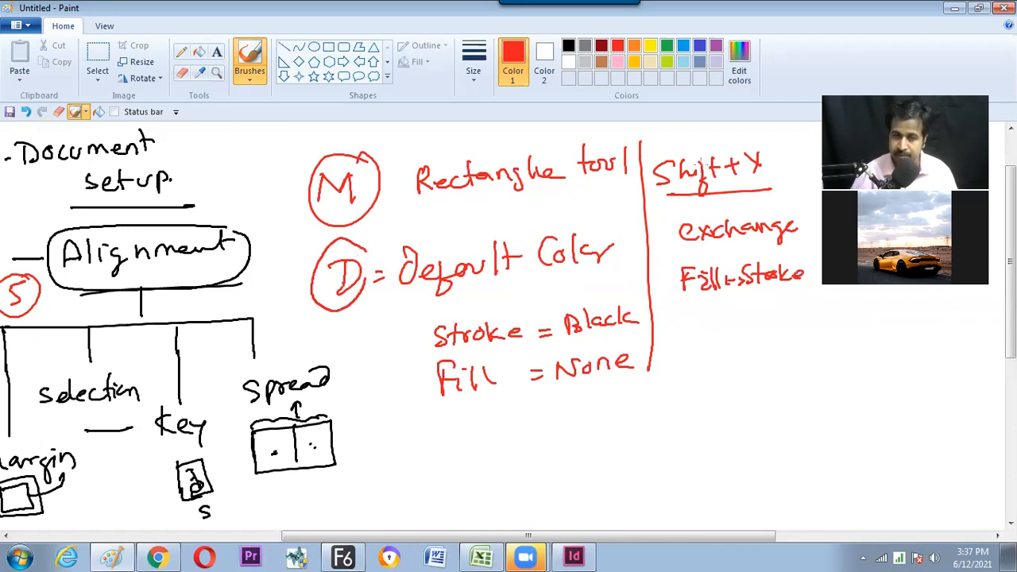
drag(661, 151, 773, 189)
drag(672, 143, 774, 189)
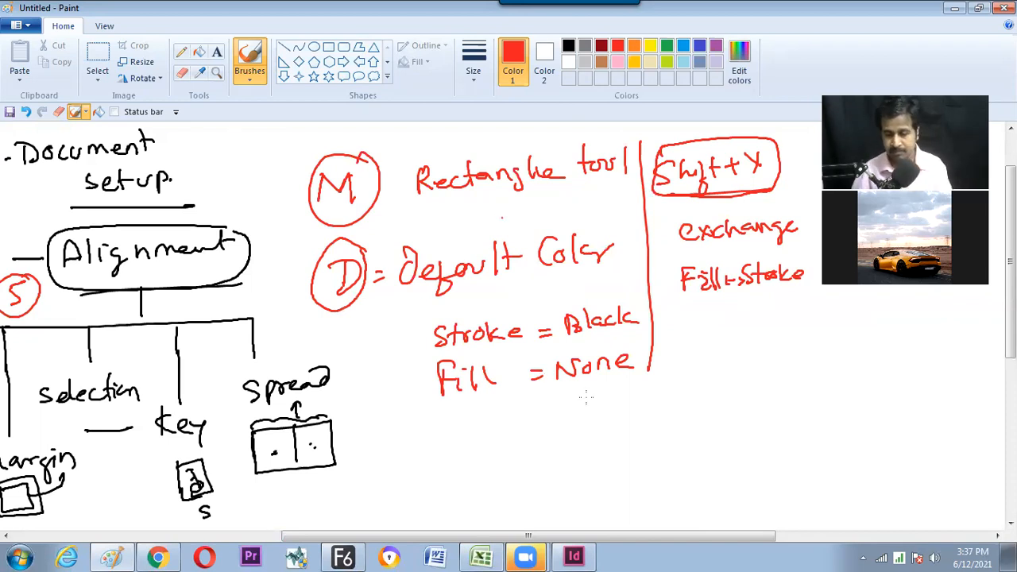
drag(542, 351, 622, 347)
drag(566, 393, 635, 380)
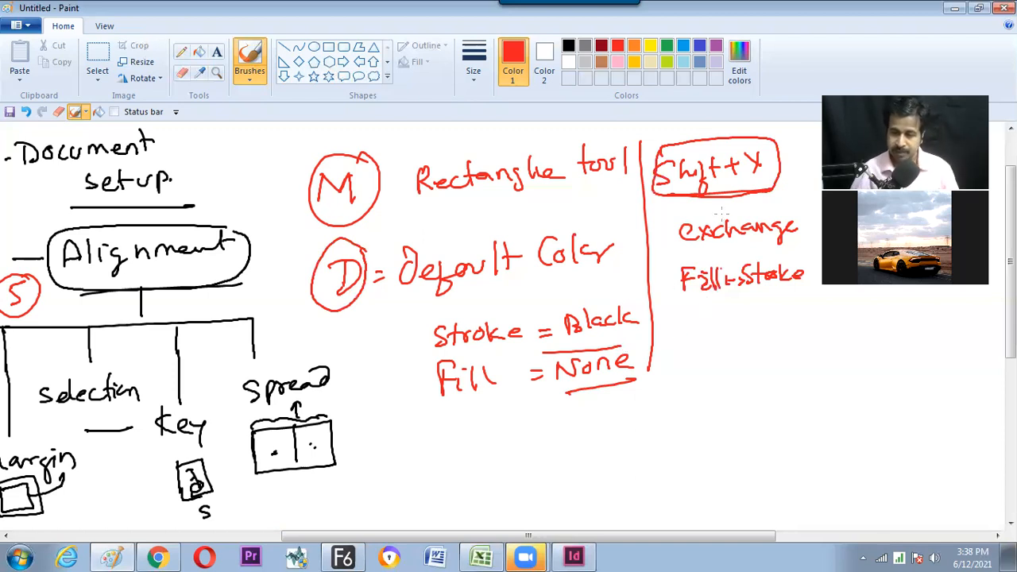
Switch to InDesign, clear the lower square's black fill, and reset the square to the default fill and stroke.
key(alt+Tab)
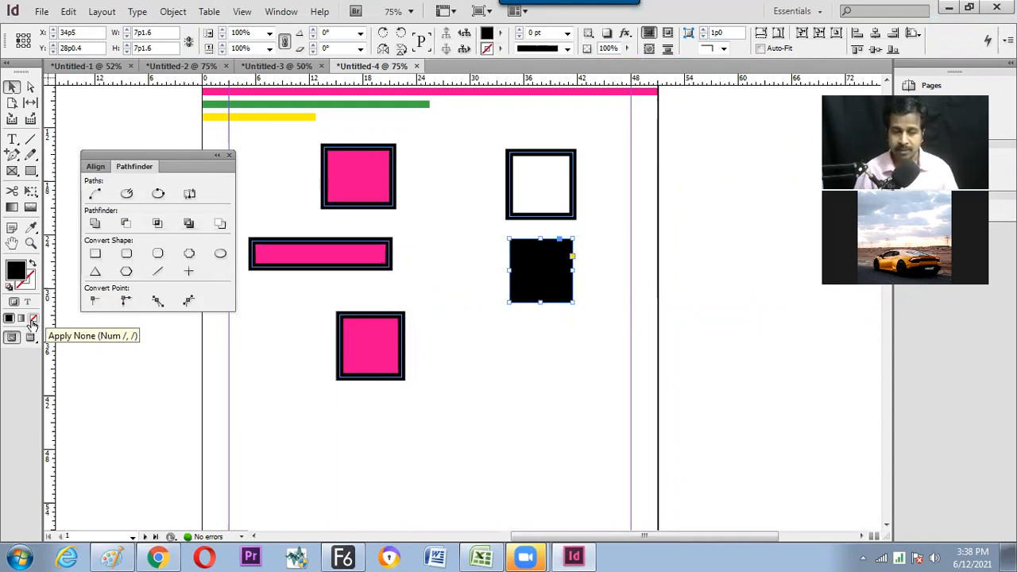
key(slash)
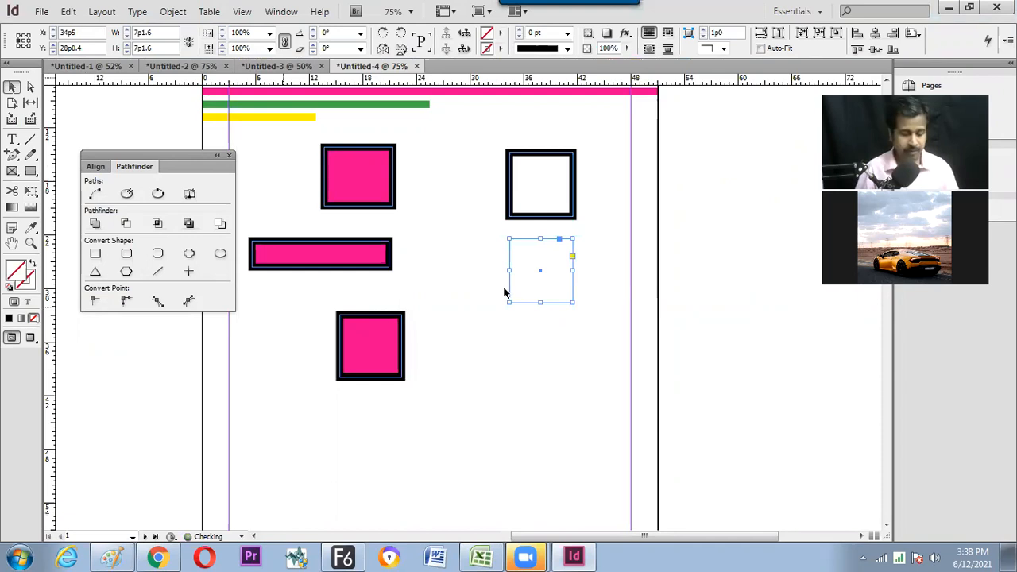
key(d)
Make the stroke active, try removing it from the lower square, and undo the removal.
key(x)
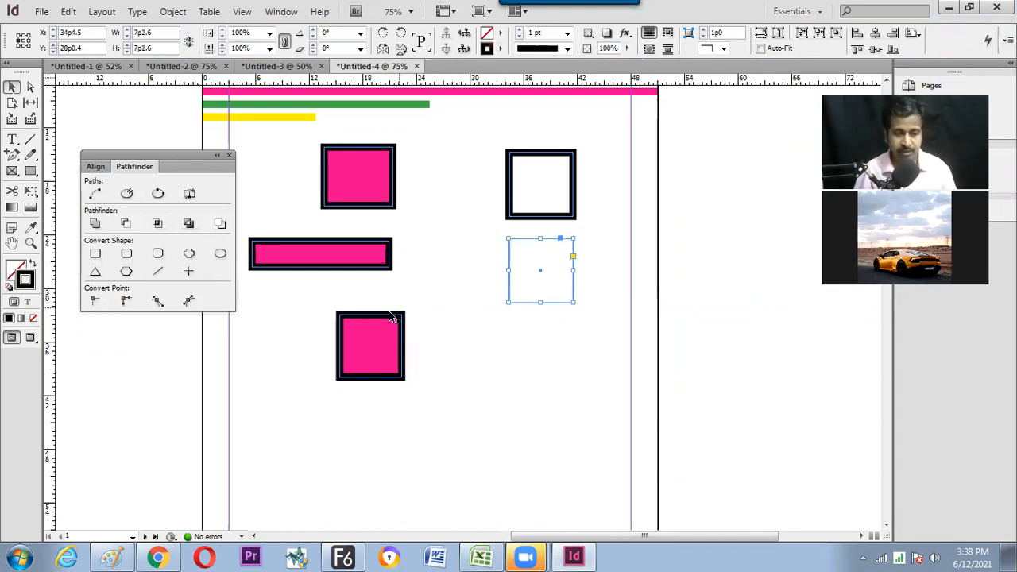
key(slash)
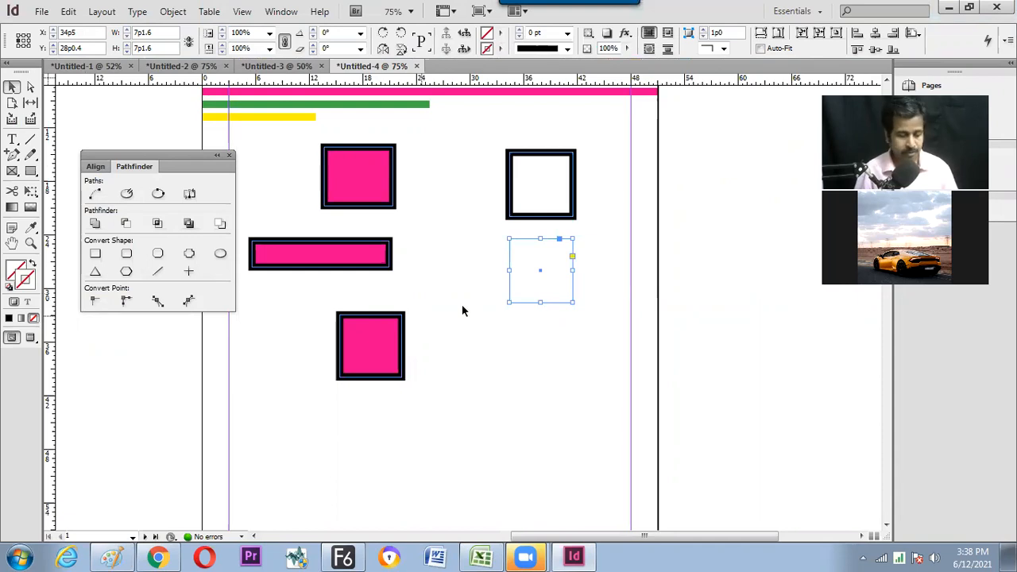
key(ctrl+z)
Switch to Paint, handwrite "? = None" below the Fill-Stroke note, and underline "None".
key(alt+Tab)
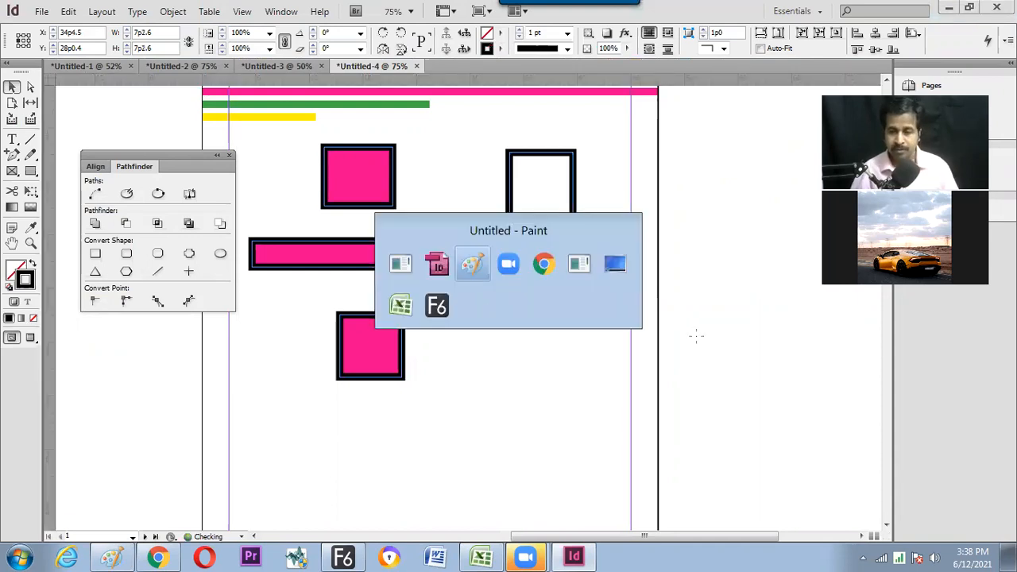
mouse_move(672, 327)
mouse_down()
mouse_move(677, 341)
mouse_move(778, 342)
mouse_up()
click(674, 359)
click(693, 344)
click(691, 354)
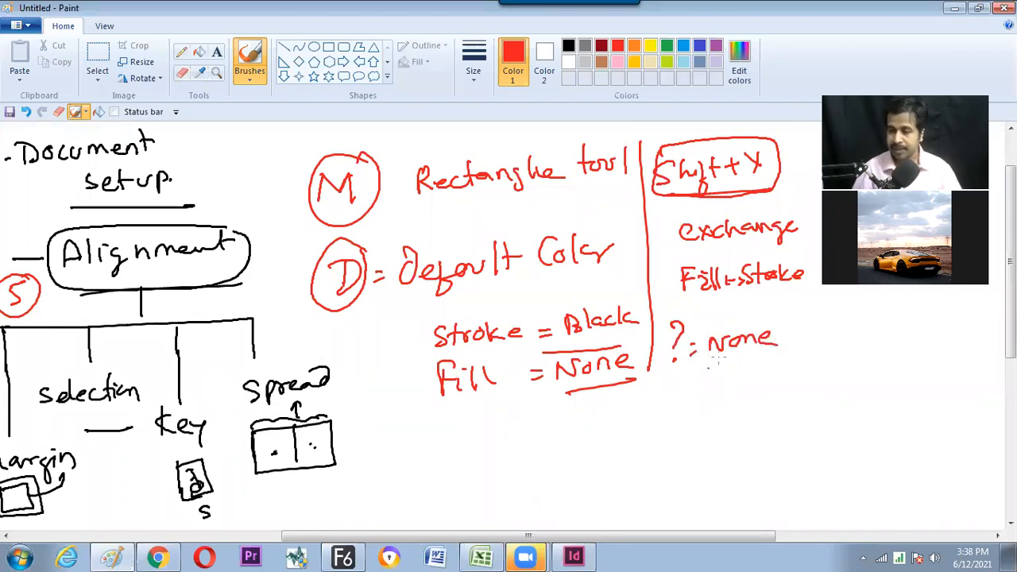
drag(710, 364, 794, 362)
Handwrite a circled "X" followed by an equals sign below the default color notes.
mouse_move(392, 440)
mouse_down()
mouse_move(406, 445)
mouse_move(393, 459)
mouse_up()
drag(390, 425, 383, 461)
drag(391, 426, 388, 467)
click(441, 448)
click(442, 439)
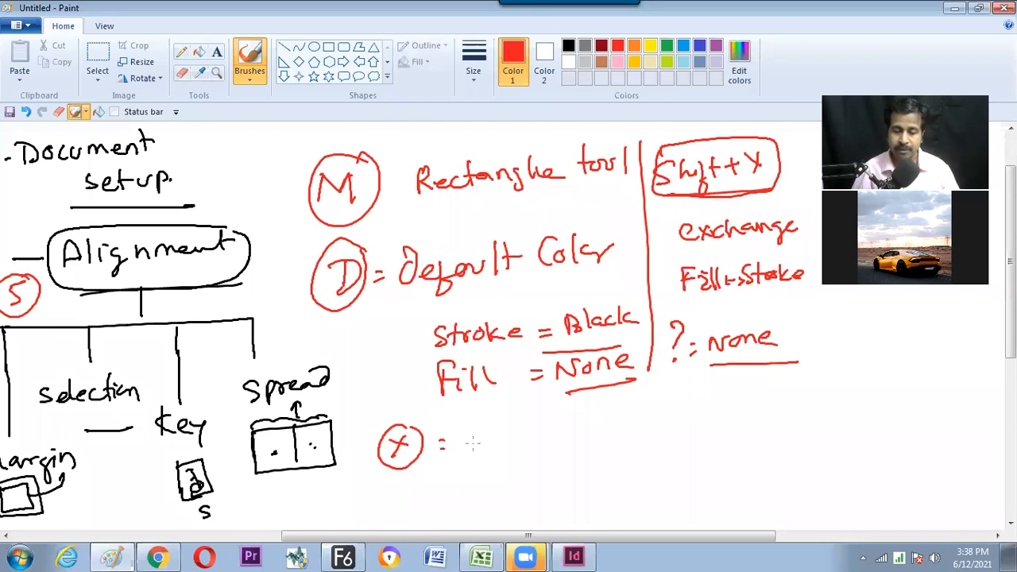
Handwrite "Activate the" after the circled X and its equals sign.
drag(473, 433, 470, 449)
drag(480, 428, 488, 448)
drag(474, 441, 486, 439)
drag(503, 436, 504, 447)
drag(511, 426, 516, 447)
drag(507, 437, 526, 447)
mouse_move(530, 431)
mouse_down()
mouse_move(545, 429)
mouse_move(552, 447)
mouse_up()
drag(556, 421, 559, 447)
drag(550, 431, 565, 430)
drag(564, 441, 607, 427)
drag(612, 421, 630, 417)
Finish the circled X note by handwriting "Other Fill-Stroke" below "Activate the".
drag(574, 445, 571, 447)
mouse_move(589, 438)
mouse_down()
mouse_move(588, 461)
mouse_move(599, 460)
mouse_up()
drag(590, 445, 608, 443)
drag(607, 436, 619, 459)
drag(618, 449, 652, 462)
drag(652, 438, 666, 435)
drag(653, 450, 663, 448)
drag(667, 450, 676, 461)
mouse_move(689, 431)
mouse_down()
mouse_move(686, 461)
mouse_move(719, 451)
mouse_up()
mouse_move(742, 430)
mouse_down()
mouse_move(740, 449)
mouse_move(745, 434)
mouse_up()
drag(749, 438, 747, 446)
drag(755, 429, 753, 450)
drag(762, 437, 770, 444)
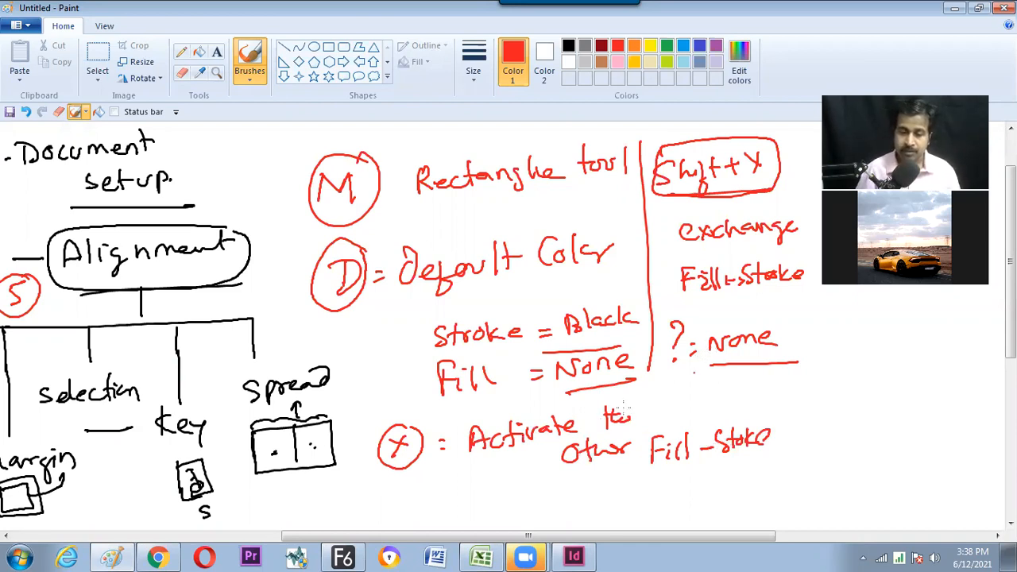
Circle the question mark in the "None" note and review the earlier Alignment notes alongside the new ones.
mouse_move(657, 359)
mouse_down()
mouse_move(694, 352)
mouse_move(681, 323)
mouse_up()
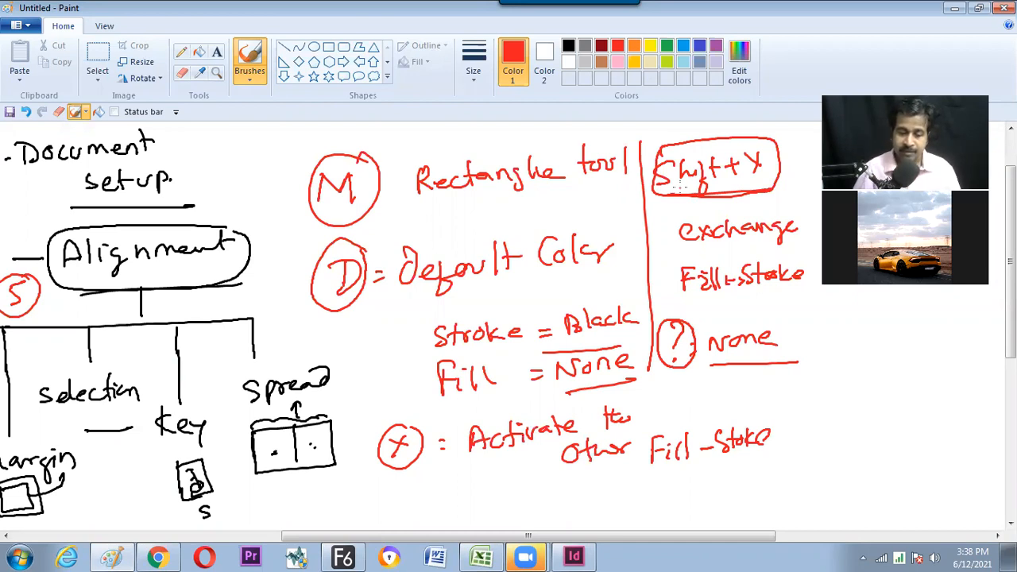
drag(382, 537, 375, 536)
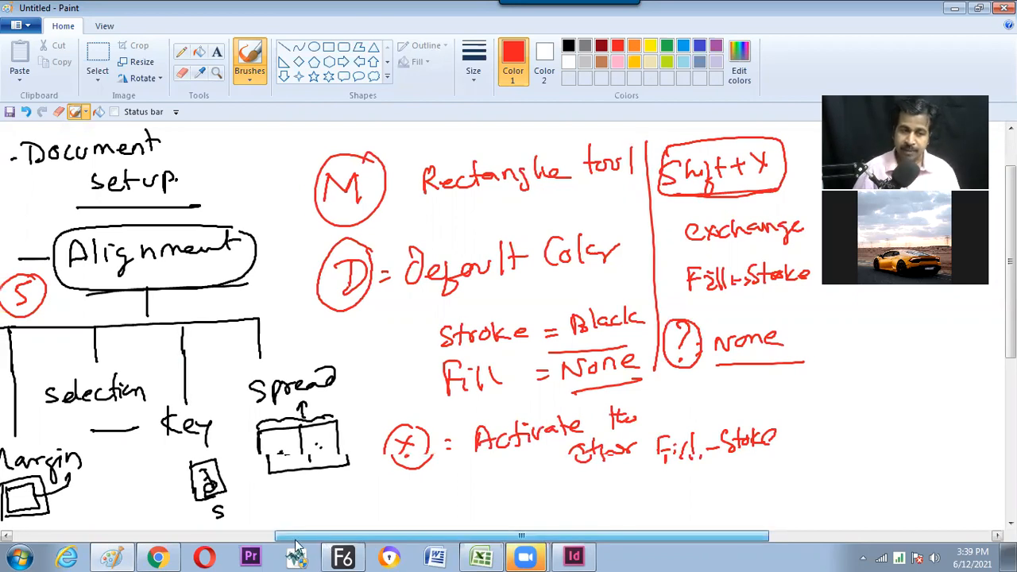
drag(296, 539, 150, 539)
drag(375, 536, 378, 536)
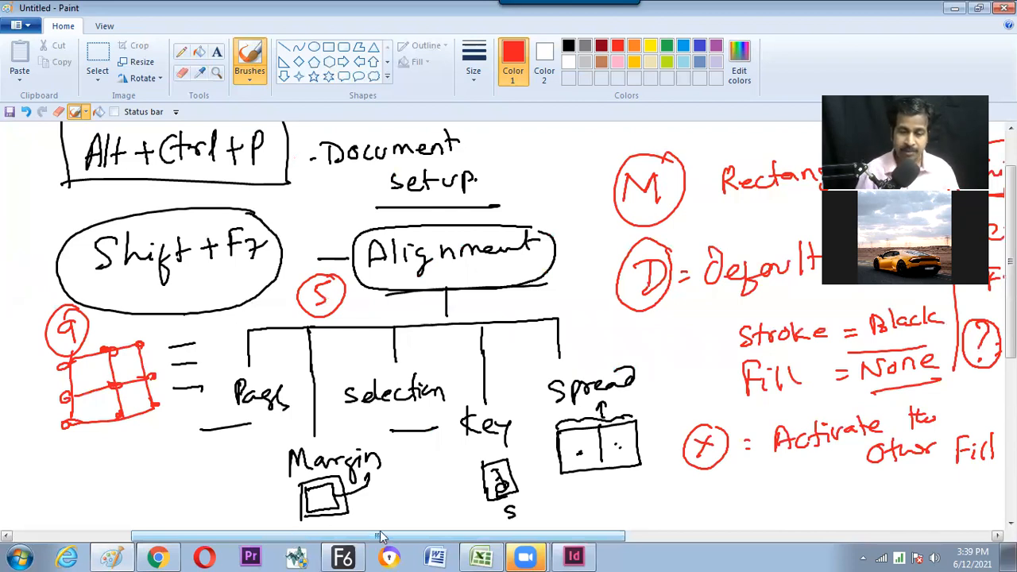
scroll(380, 537, right, 3)
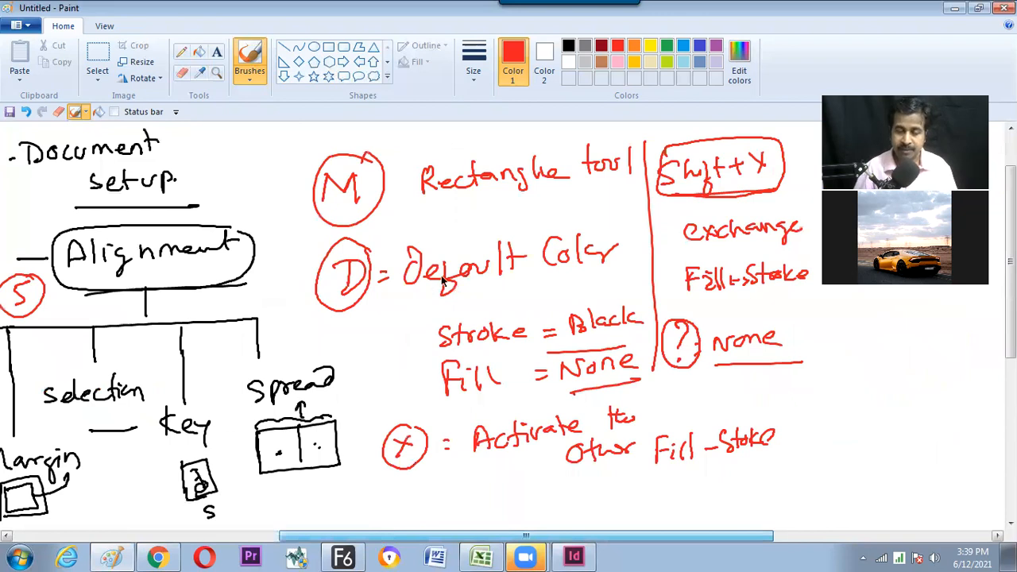
Switch to InDesign and display the Stroke panel for the lower of the two unfilled squares.
key(alt+Tab)
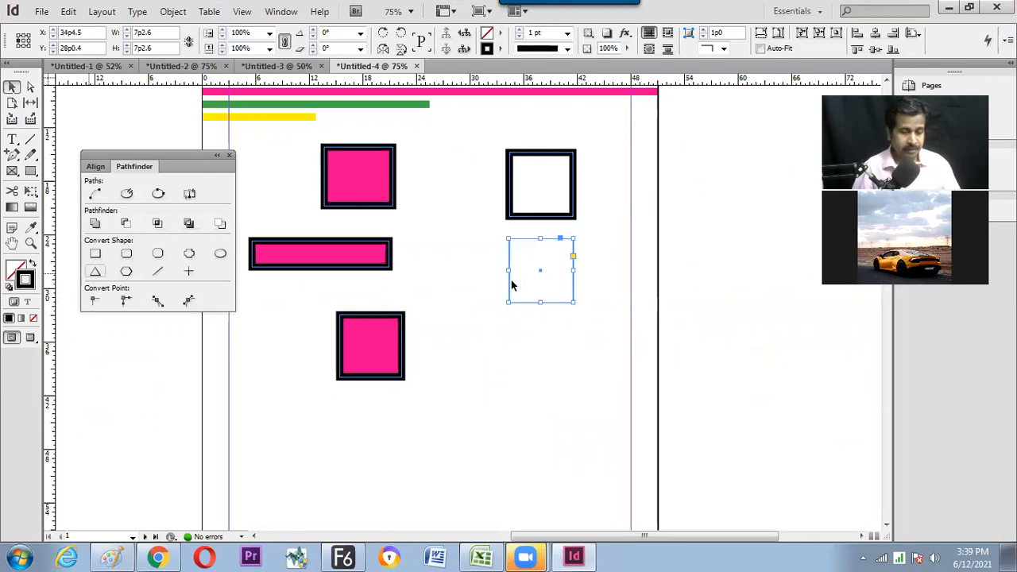
click(597, 270)
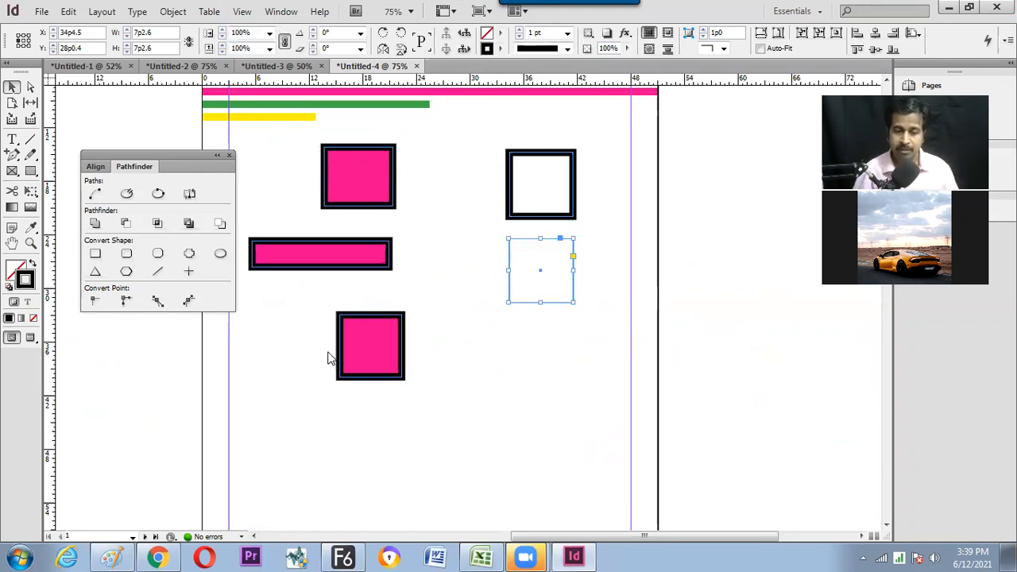
key(alt+w)
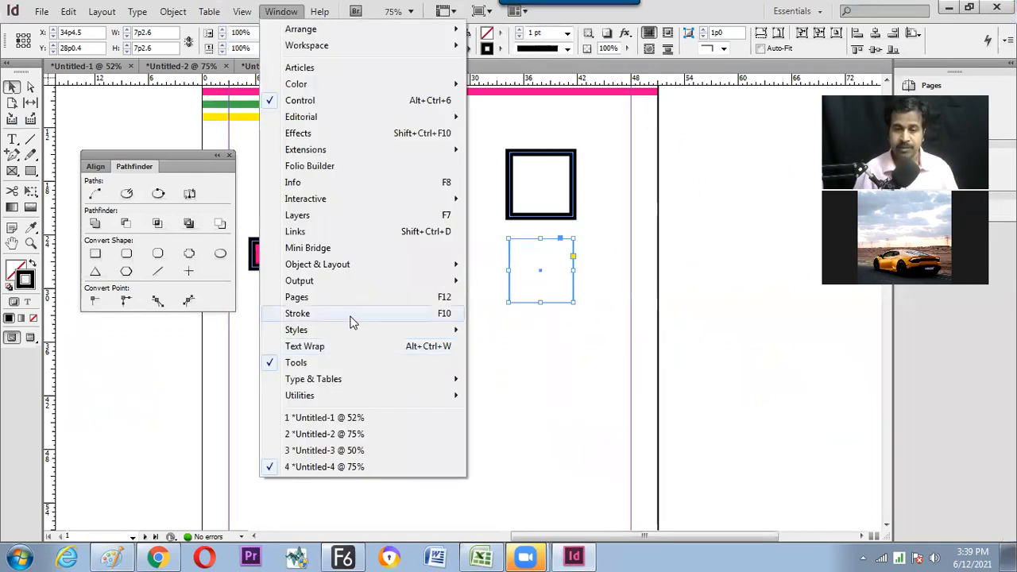
click(353, 321)
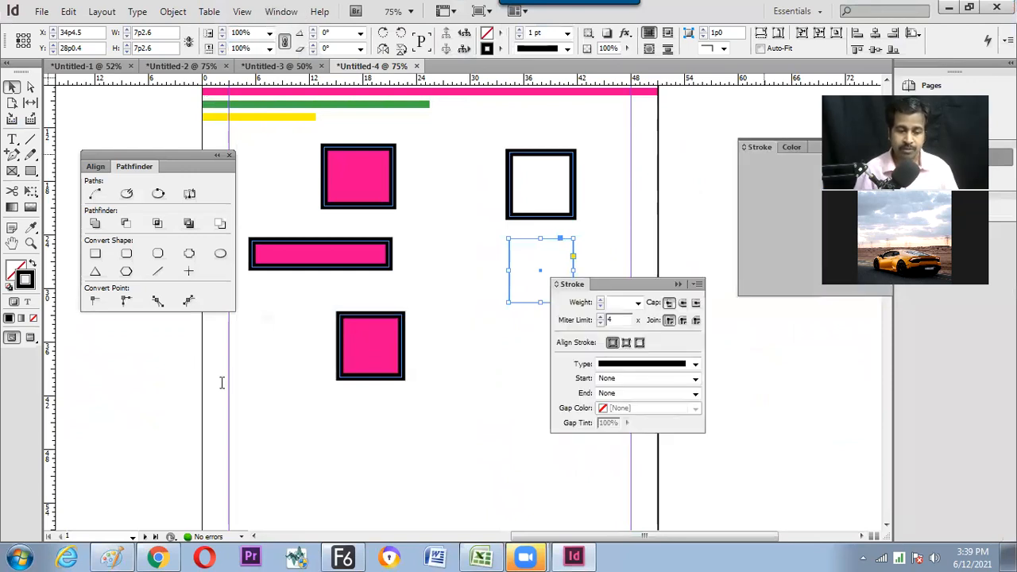
click(166, 371)
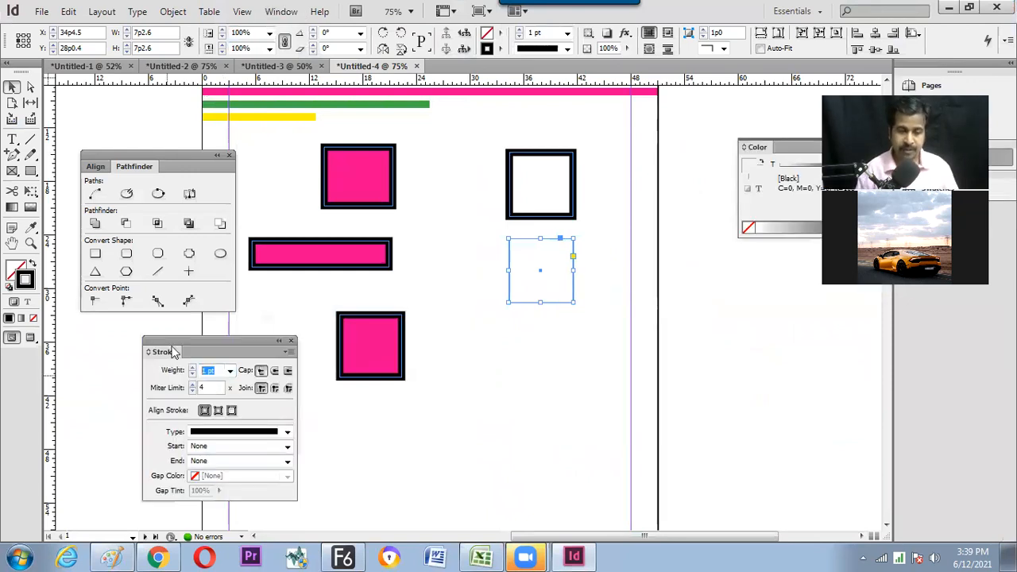
Set the lower unfilled square's stroke weight to 15 pt, park the Stroke panel beneath the Pathfinder panel and deselect the square.
key(Up)
key(Up)
key(Up)
key(Up)
key(Up)
key(Up)
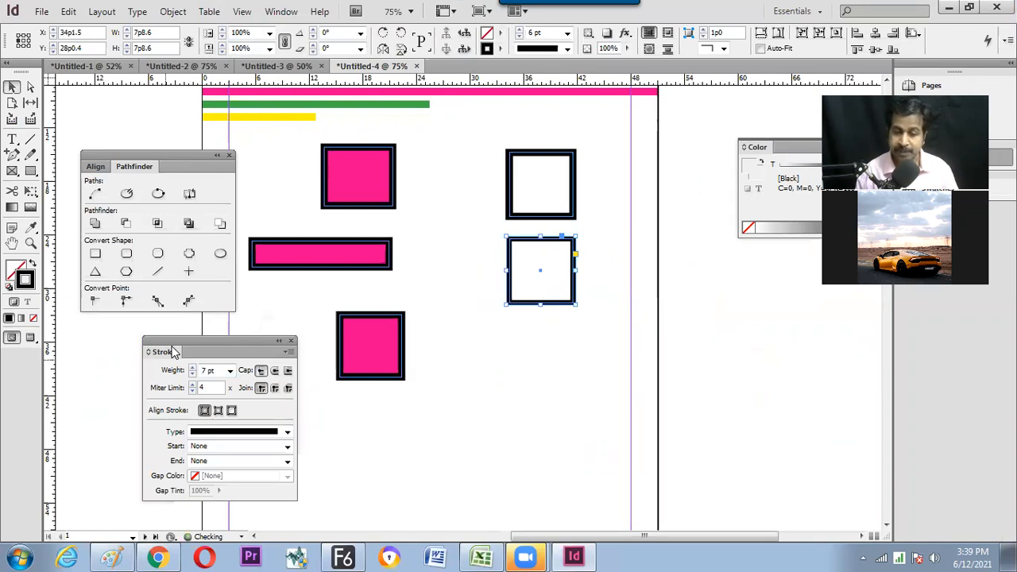
key(Up)
key(Up)
key(Up)
key(Up)
key(Up)
key(Down)
key(Down)
key(Down)
key(Down)
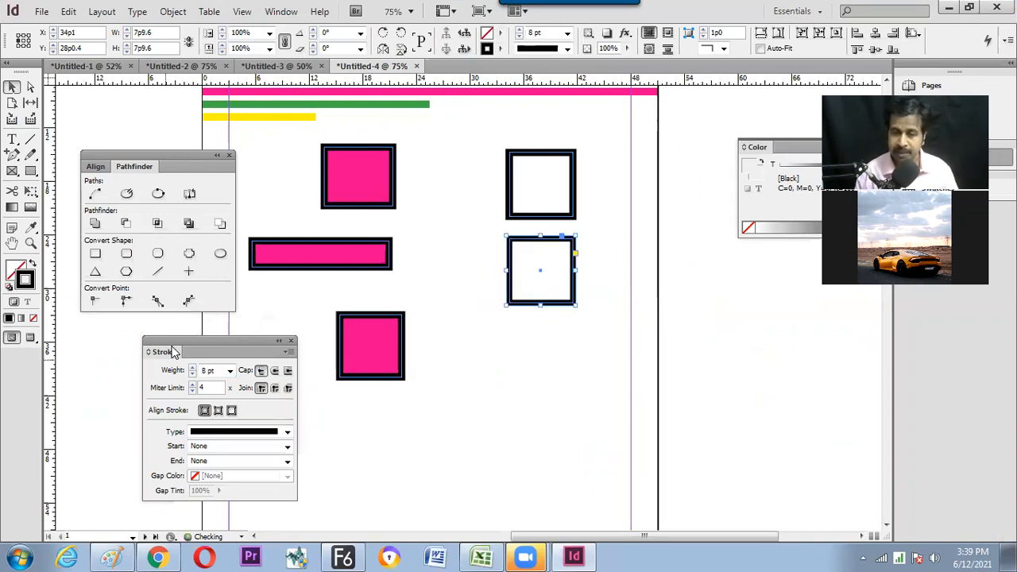
key(Up)
key(Up)
key(Up)
key(Up)
key(Up)
key(Up)
key(Up)
key(Up)
key(Up)
key(Up)
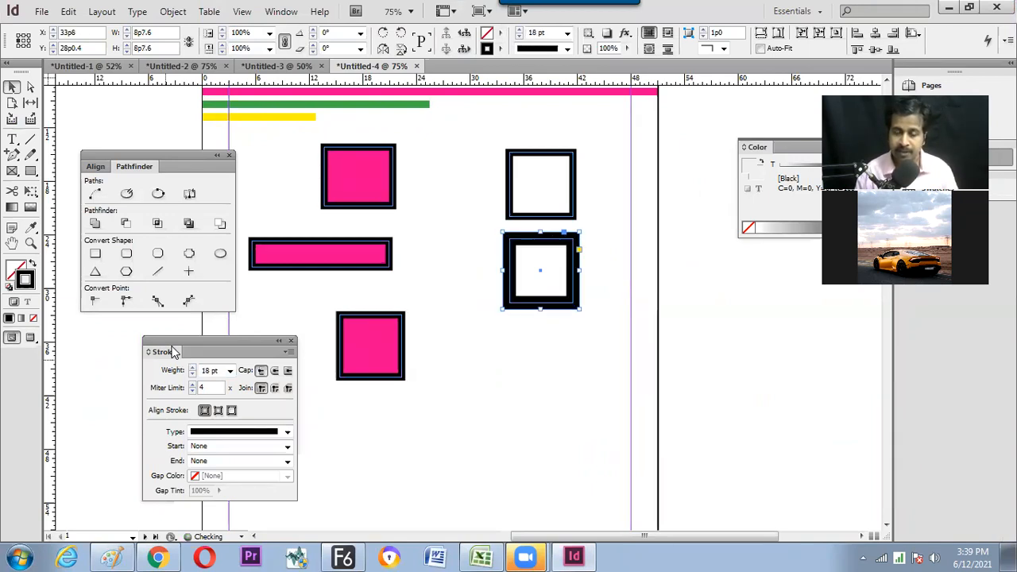
key(Down)
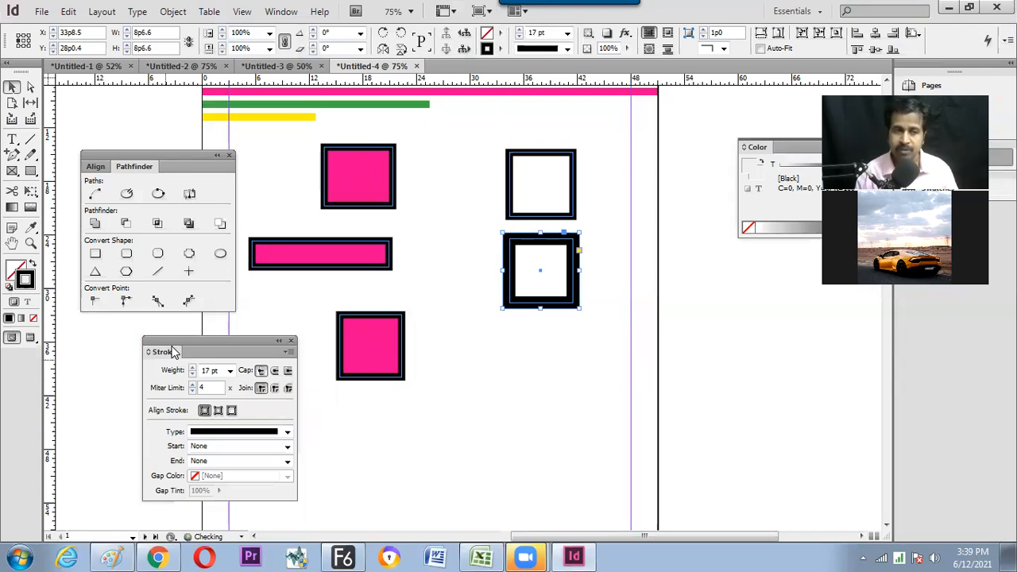
key(Down)
key(Down)
key(Down)
key(Down)
key(Down)
key(Up)
key(Up)
key(Up)
key(Down)
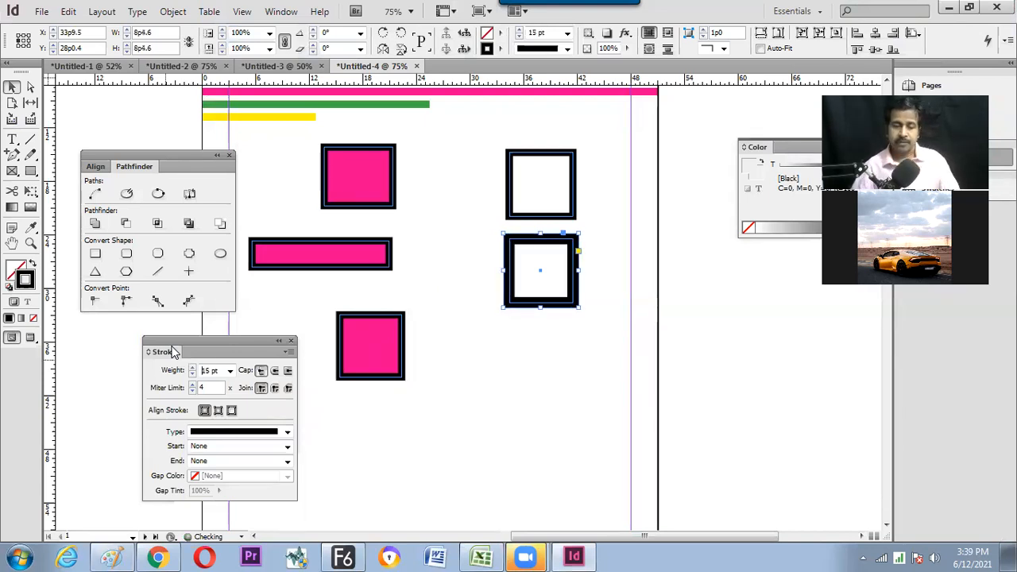
drag(262, 341, 198, 326)
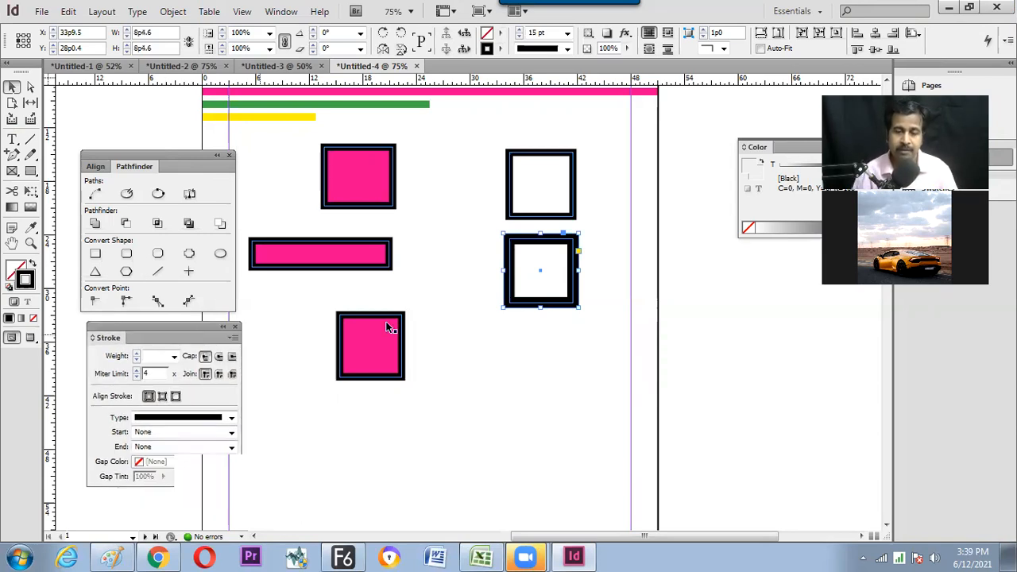
click(593, 336)
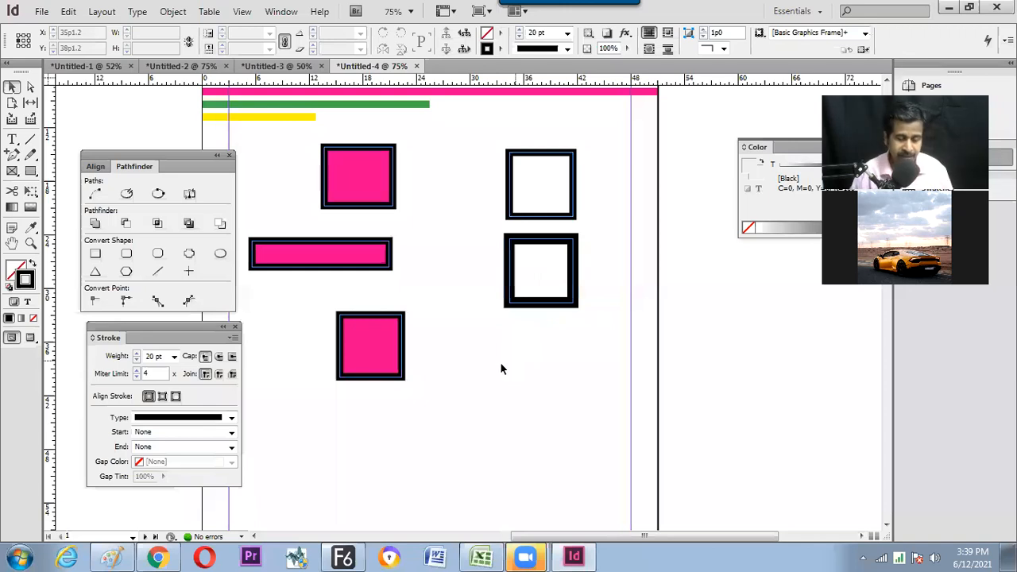
Create a new Letter-size print document with the default settings and hide the Color panel.
key(ctrl)
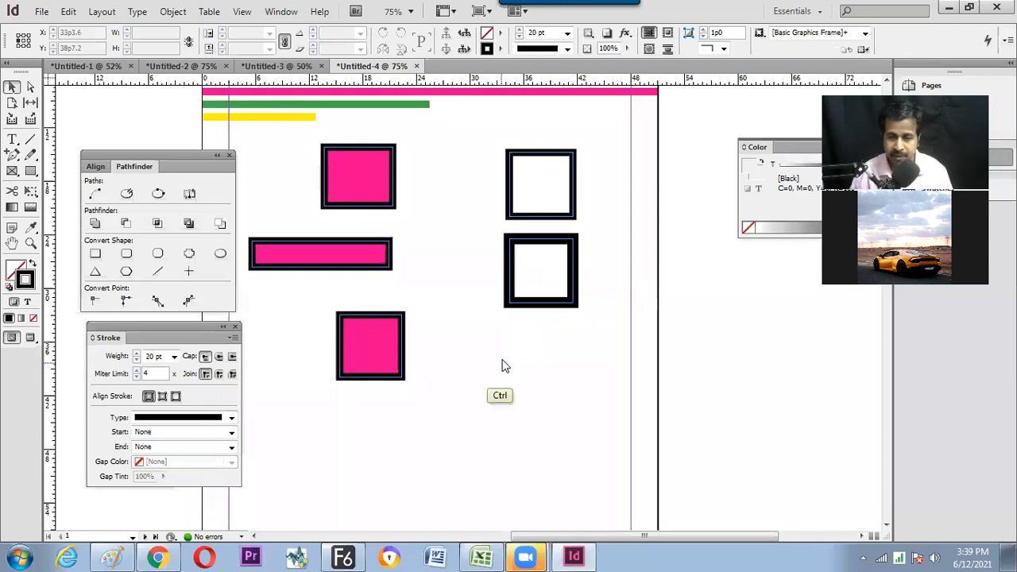
key(ctrl+n)
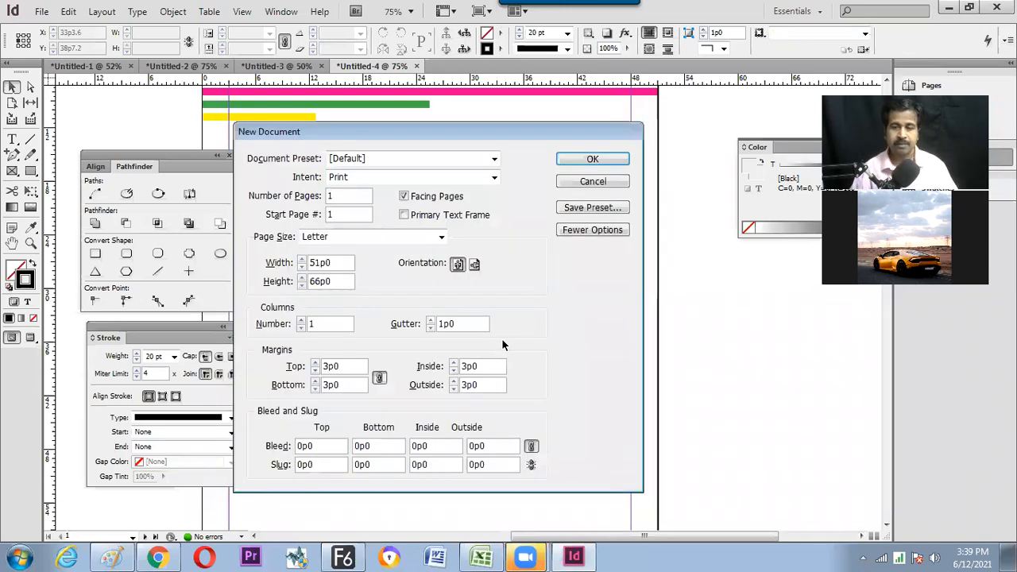
key(Return)
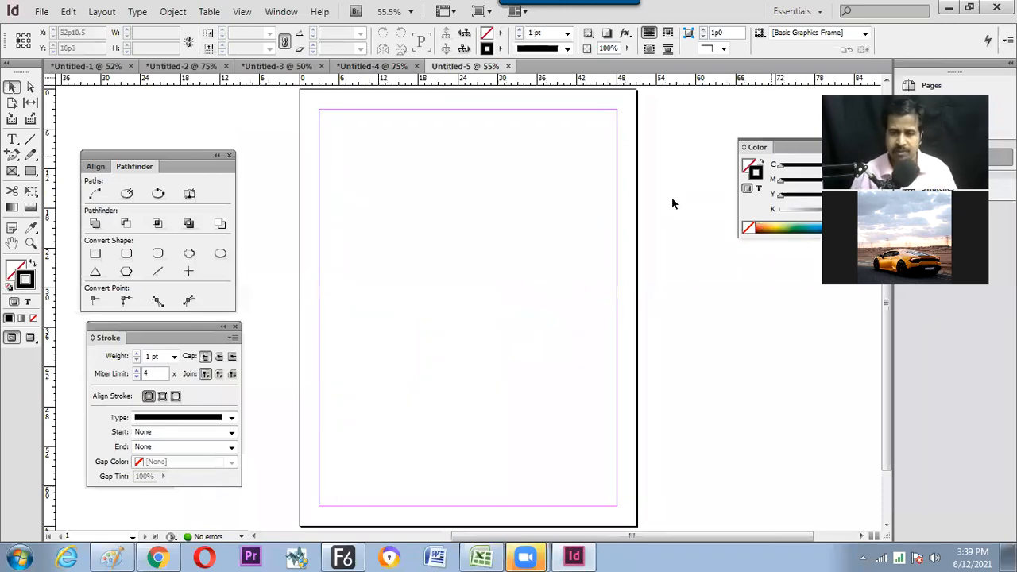
key(F6)
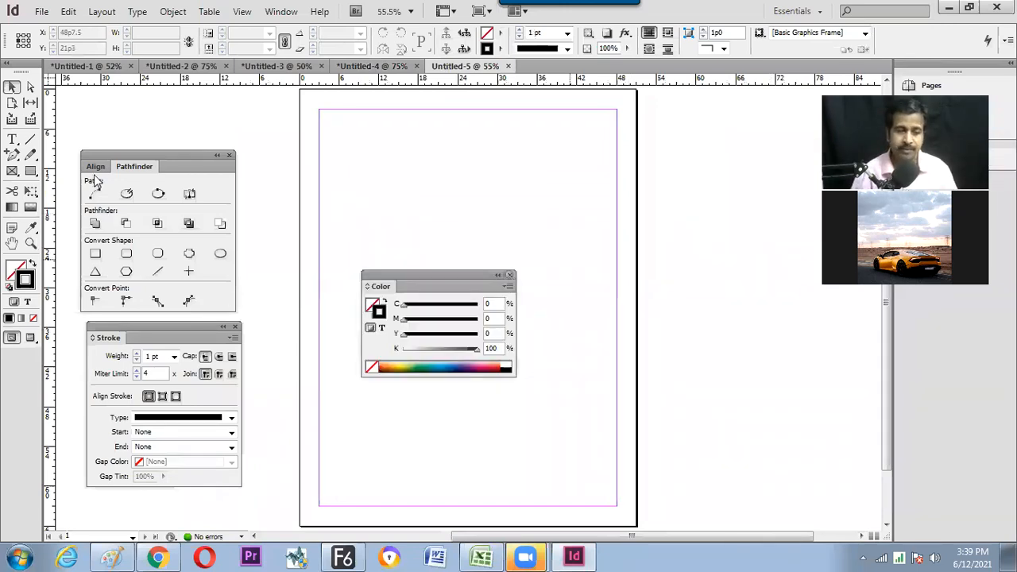
key(F6)
Draw a gridded set of squares, four rows by four columns, about 33p6 by 33p6 overall in the upper part of the page.
key(m)
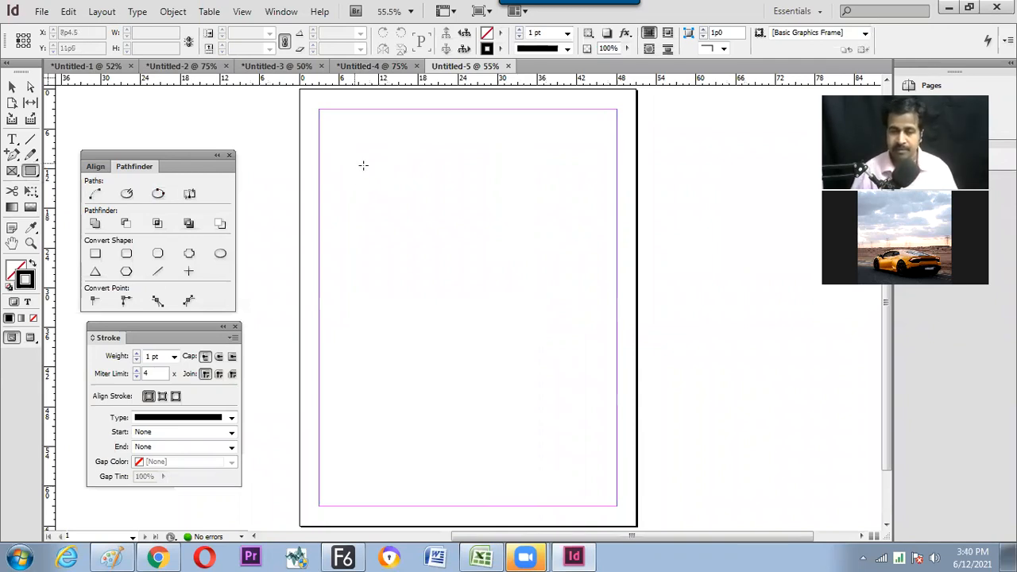
drag(362, 164, 574, 403)
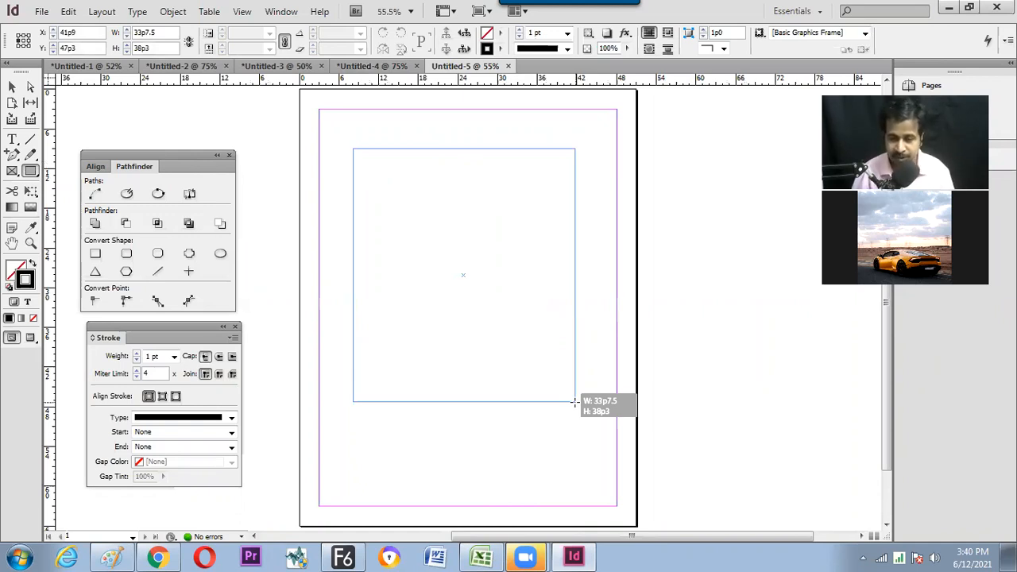
drag(575, 403, 574, 403)
key(Up)
key(Up)
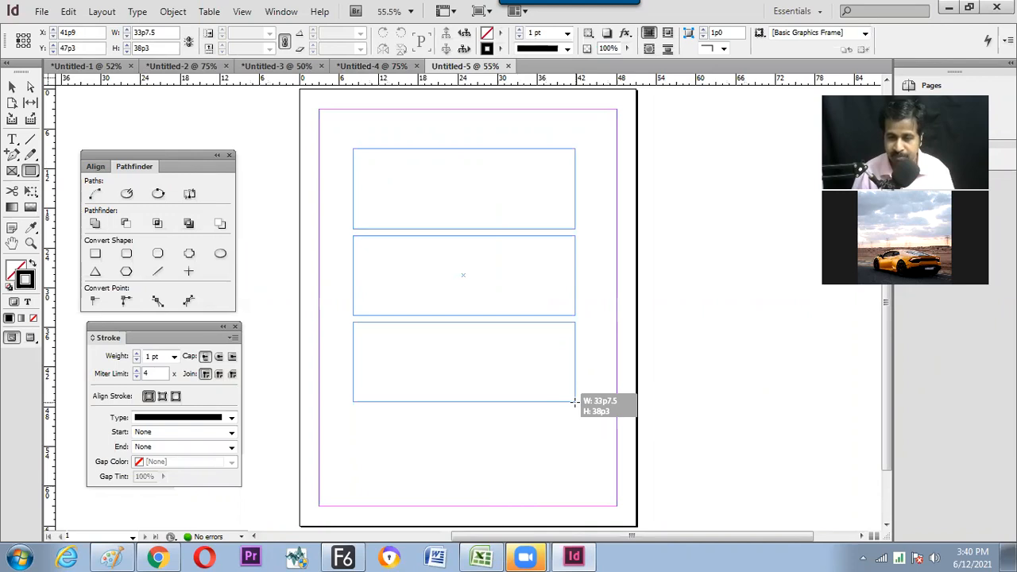
key(Down)
key(Down)
drag(574, 403, 575, 368)
key(Up)
key(Up)
key(Up)
key(Right)
key(Right)
key(Right)
key(shift)
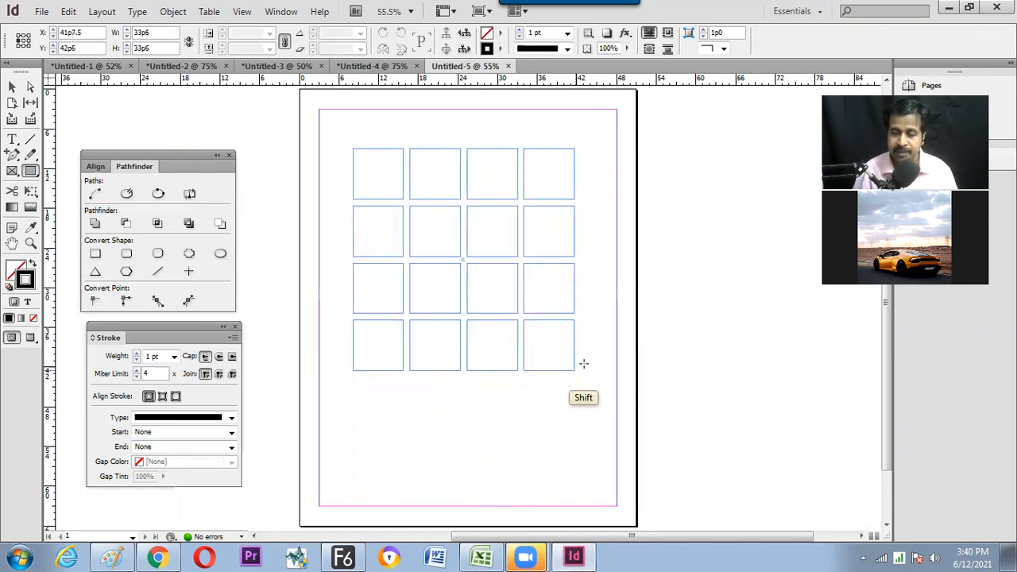
key(v)
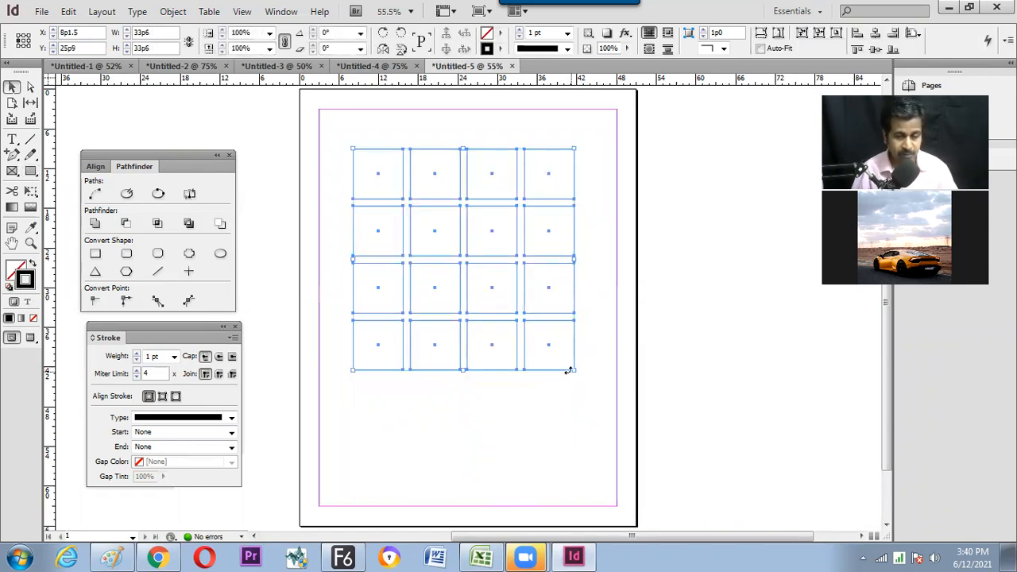
click(598, 350)
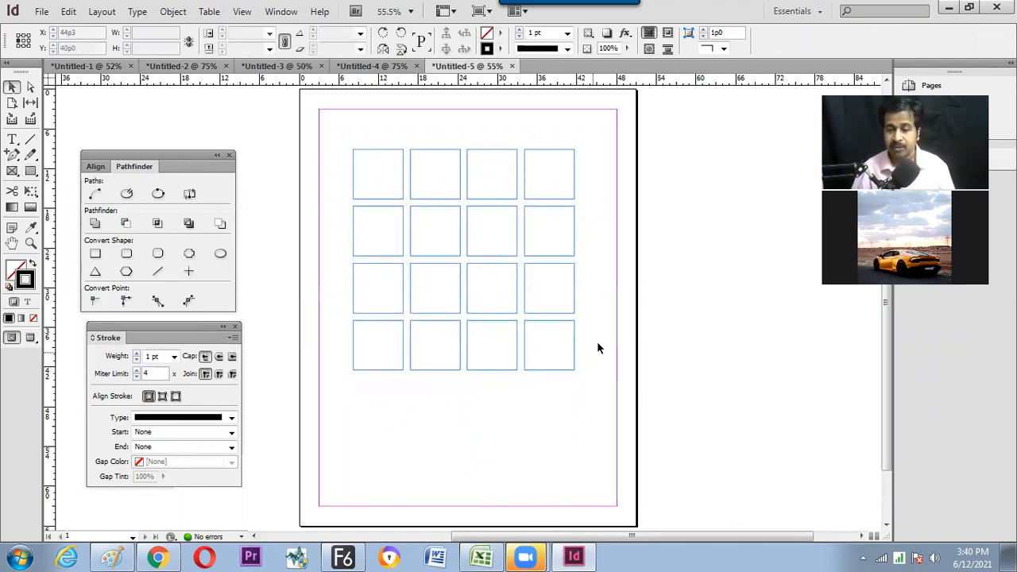
Fill all squares of the four-by-four grid with magenta (C=0 M=100 Y=0 K=0) and delete the whole grid.
drag(647, 426, 631, 420)
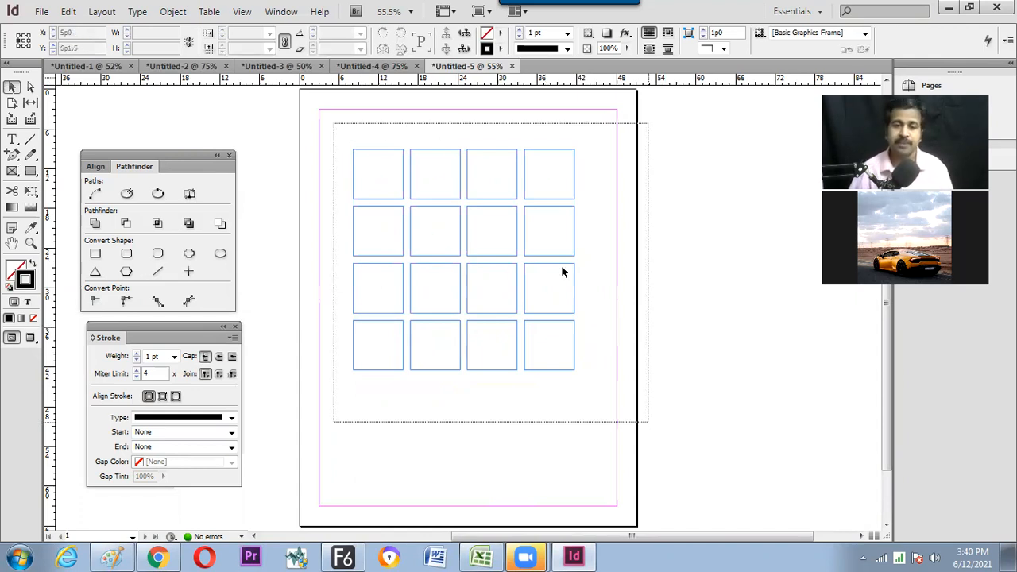
click(499, 33)
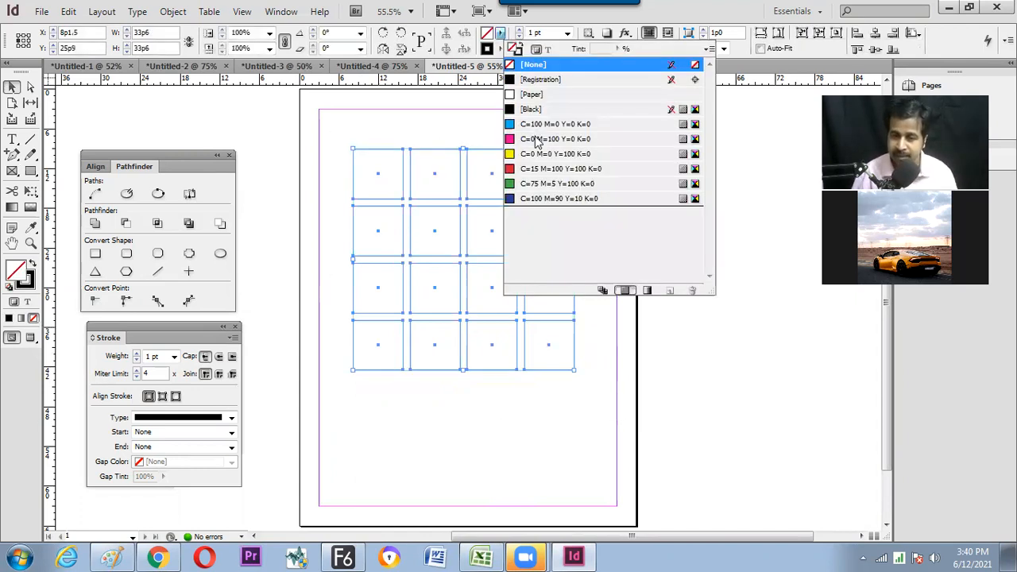
click(548, 138)
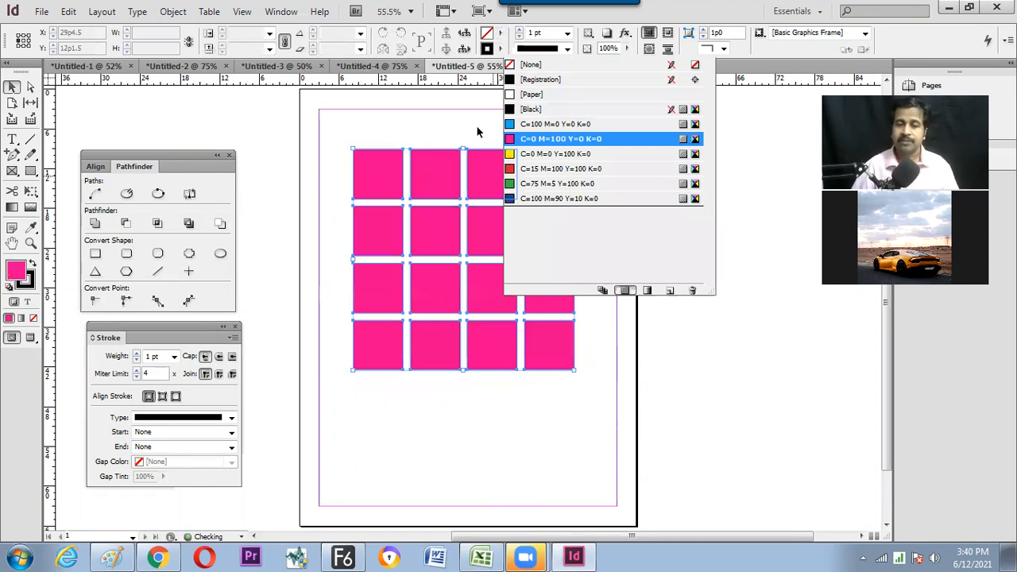
click(646, 239)
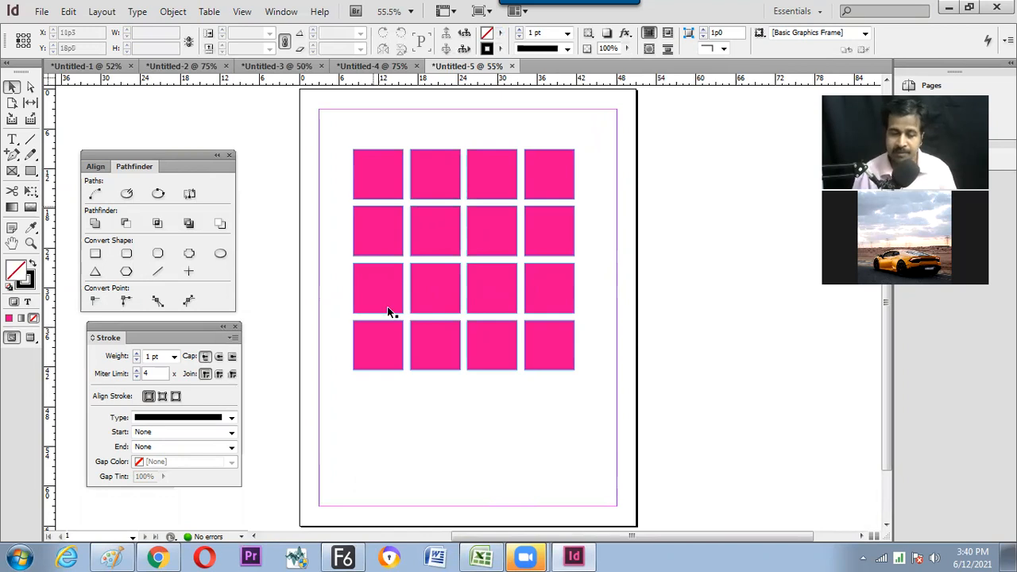
drag(343, 125, 565, 412)
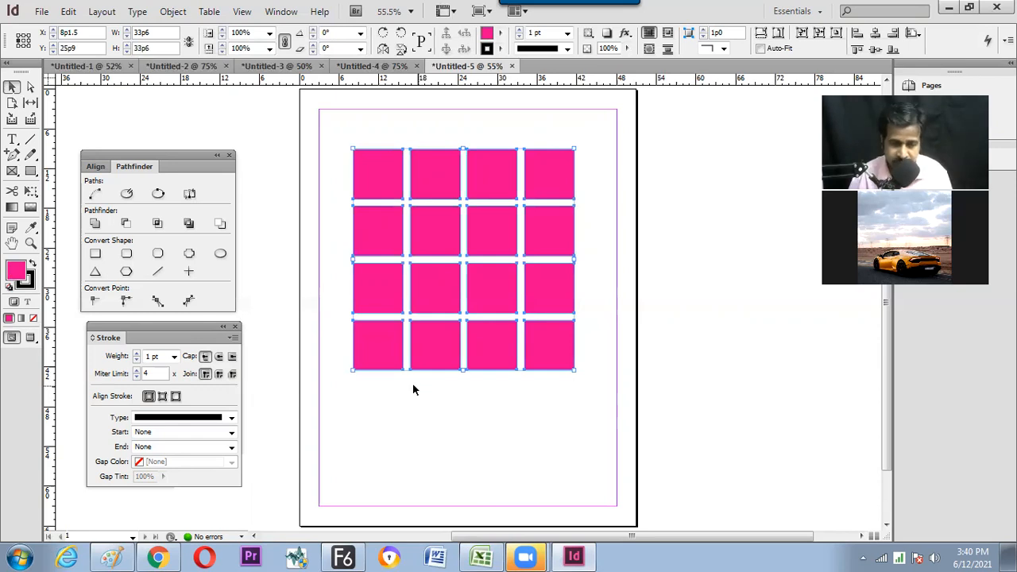
key(Delete)
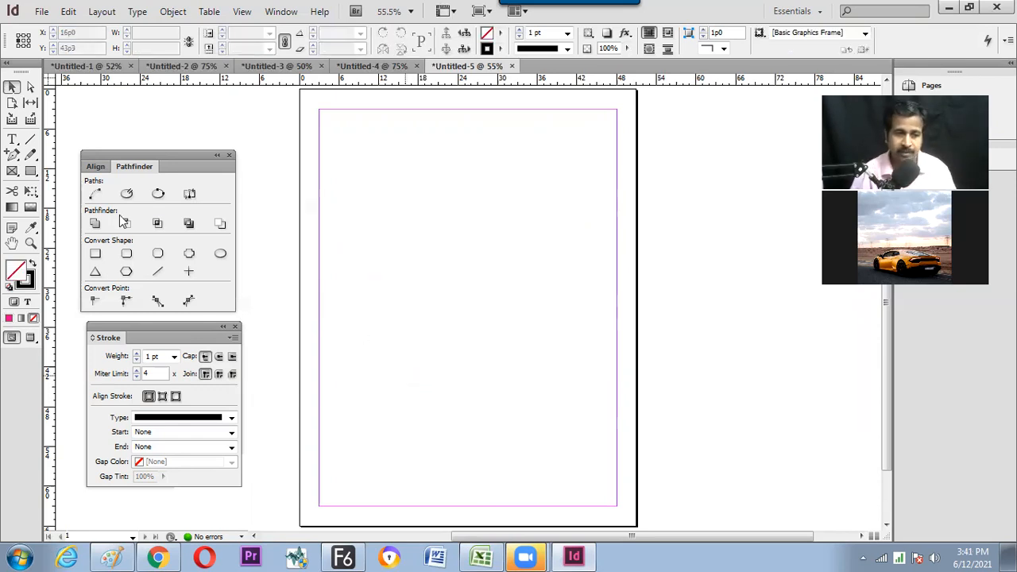
Draw a gridded set of rectangles, three rows by four columns, about 36p9 by 32p4.5 overall in the upper part of the page.
click(32, 173)
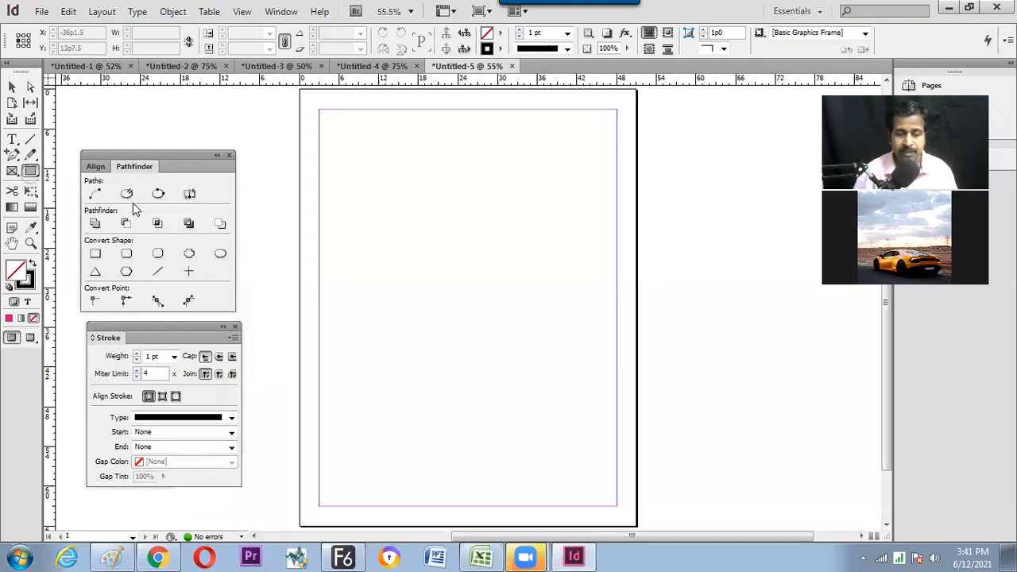
drag(339, 154, 581, 391)
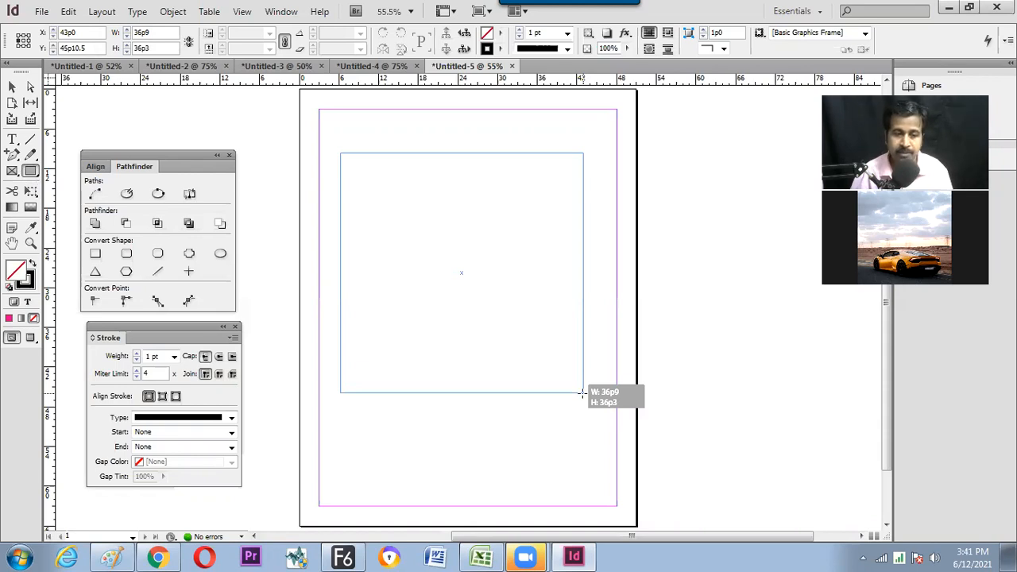
key(Up)
drag(581, 392, 585, 366)
key(Up)
key(Up)
key(Up)
key(Up)
key(Down)
key(Down)
key(Down)
key(Down)
key(Down)
key(Up)
key(Up)
key(Up)
key(Down)
key(Down)
key(Down)
key(Up)
key(Up)
key(Right)
key(Right)
key(Right)
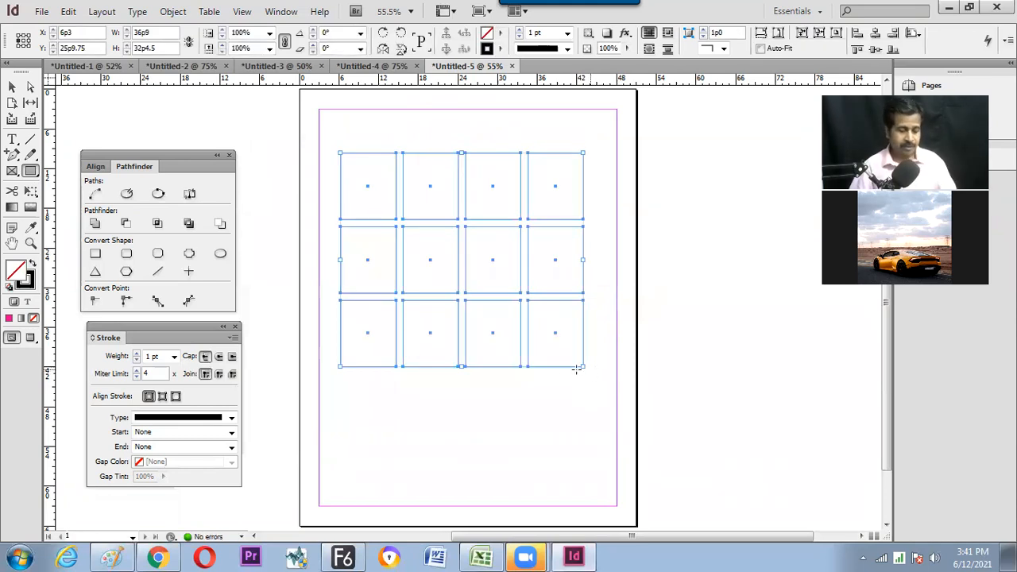
Fill all rectangles of the grid with magenta (C=0 M=100 Y=0 K=0) and reselect the whole grid.
click(499, 33)
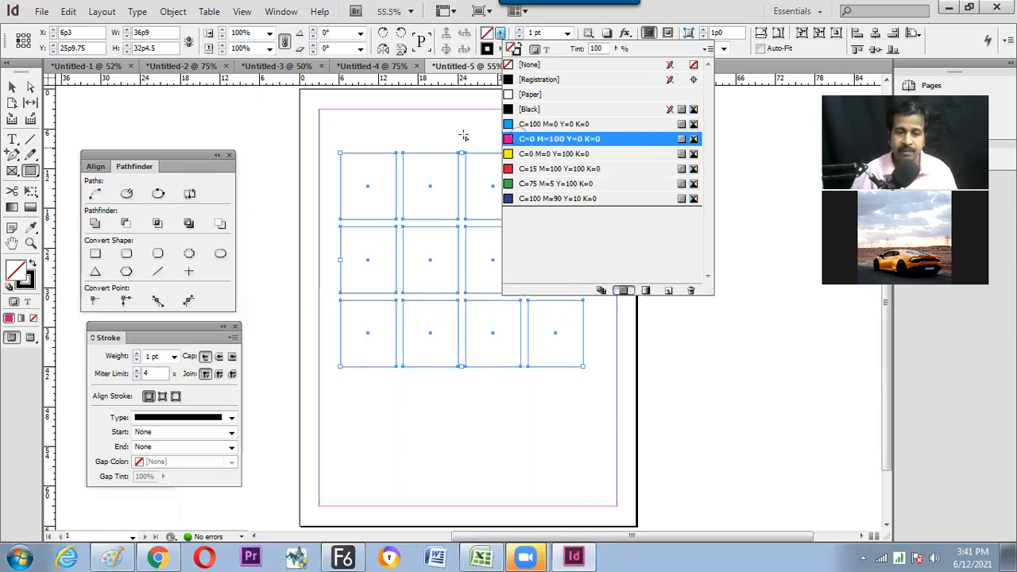
click(14, 86)
click(65, 103)
key(v)
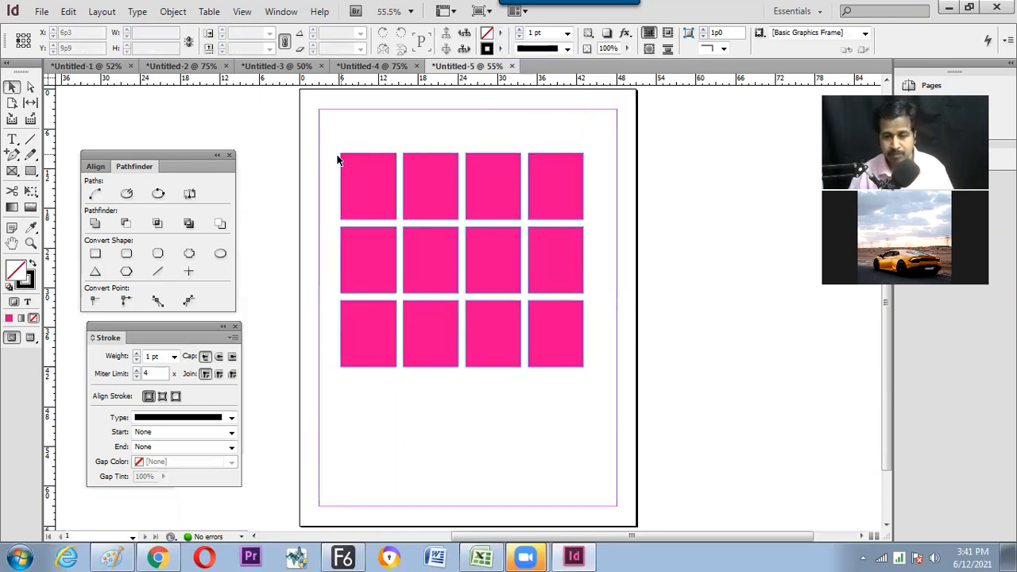
drag(337, 142, 584, 373)
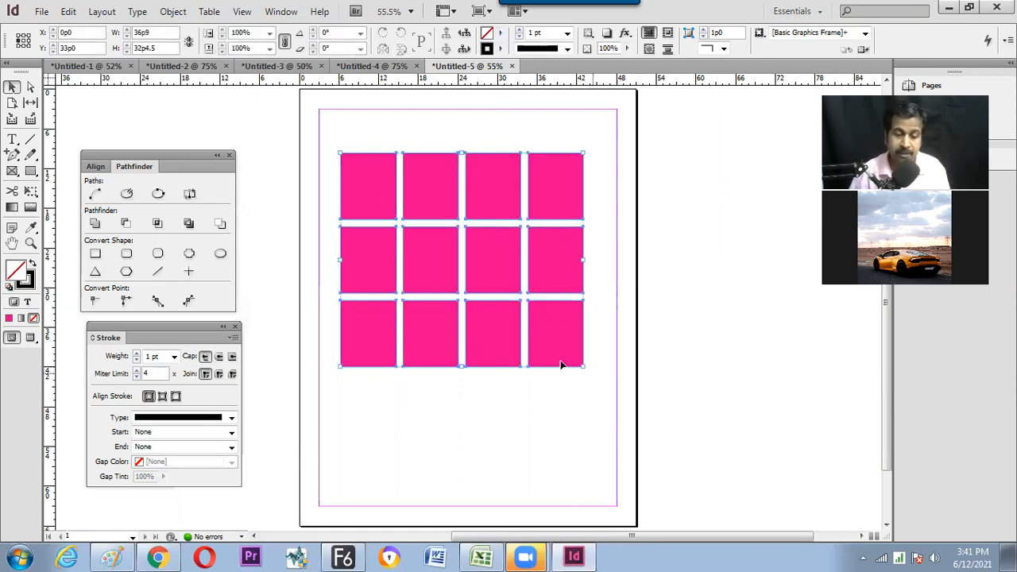
click(560, 363)
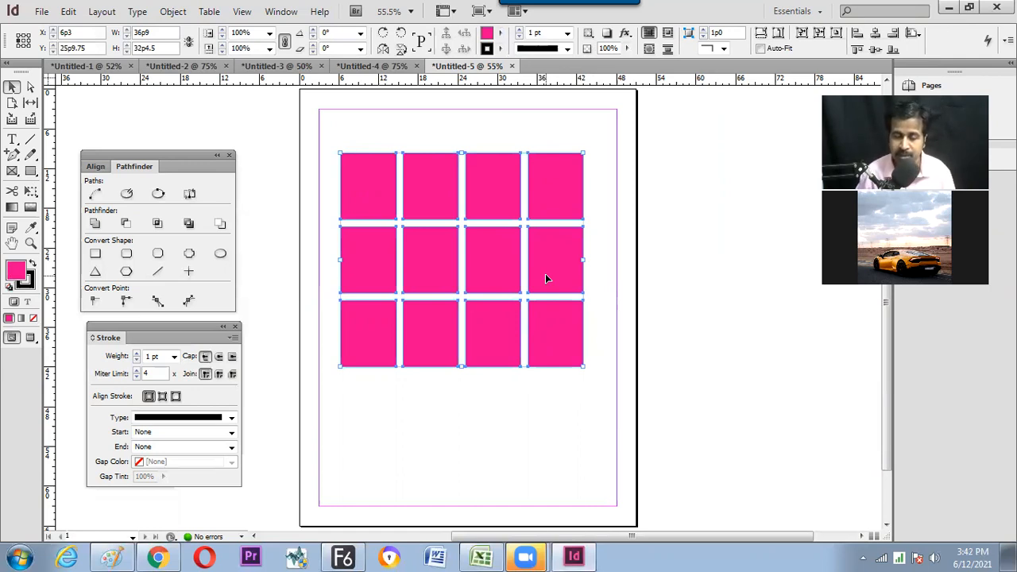
Enlarge the magenta grid of rectangles to about 40p5 by 35p7.5 overall and delete it.
drag(580, 367, 532, 353)
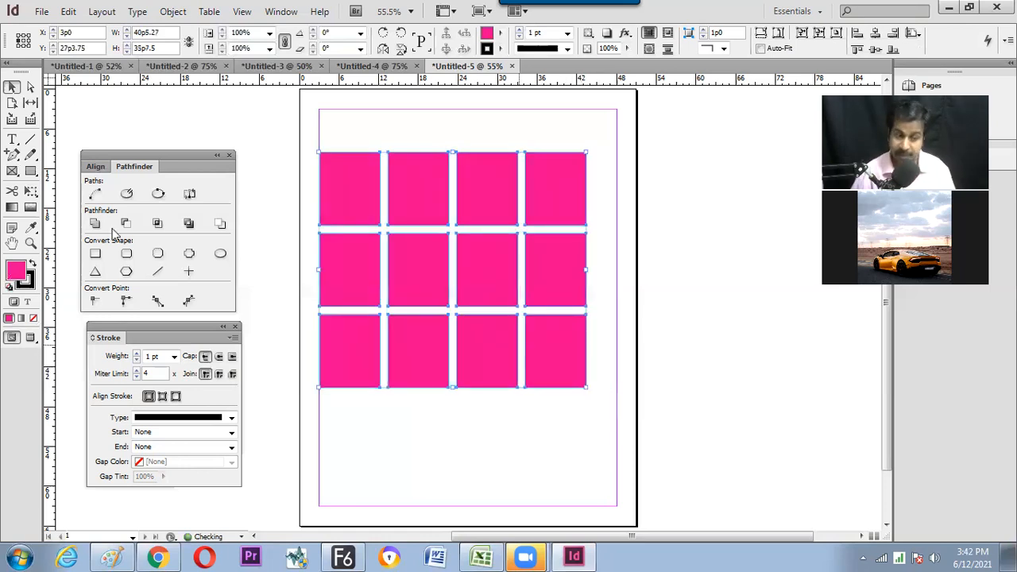
key(Delete)
Draw a single rectangle about 32p7.5 by 33p9 in the upper part of the page and delete it.
click(31, 171)
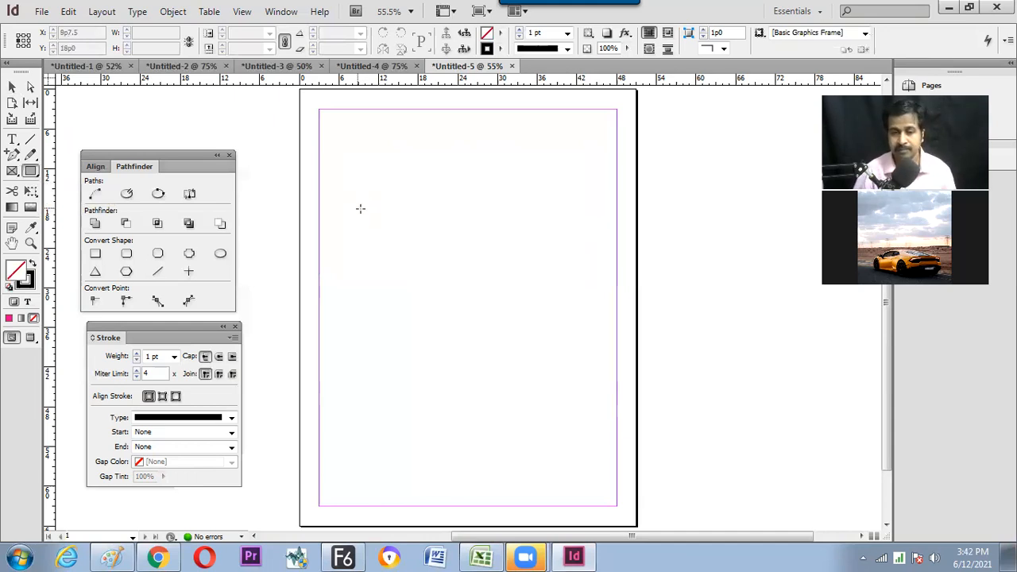
mouse_move(347, 154)
mouse_down()
mouse_move(524, 363)
mouse_move(567, 374)
mouse_up()
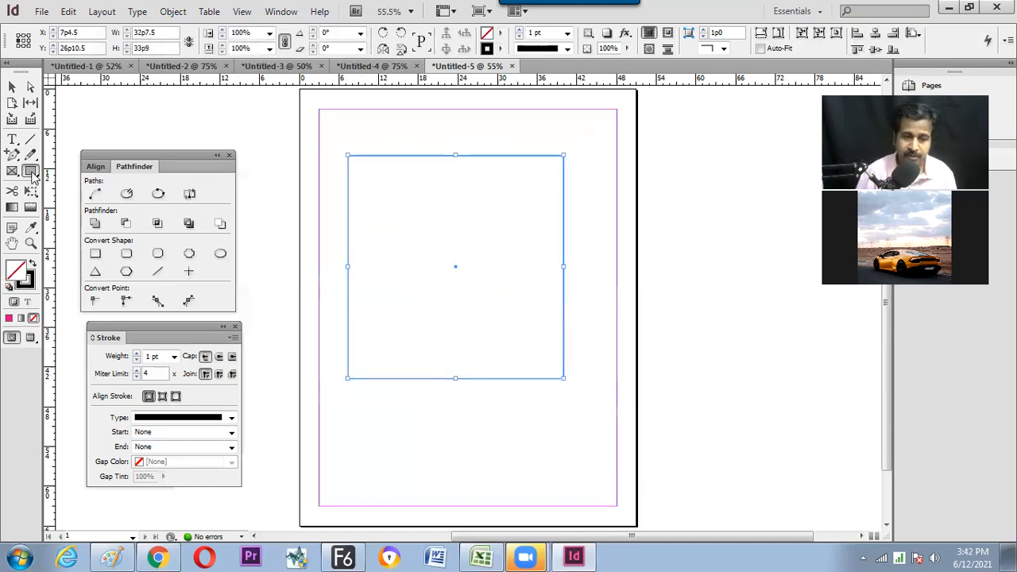
key(Delete)
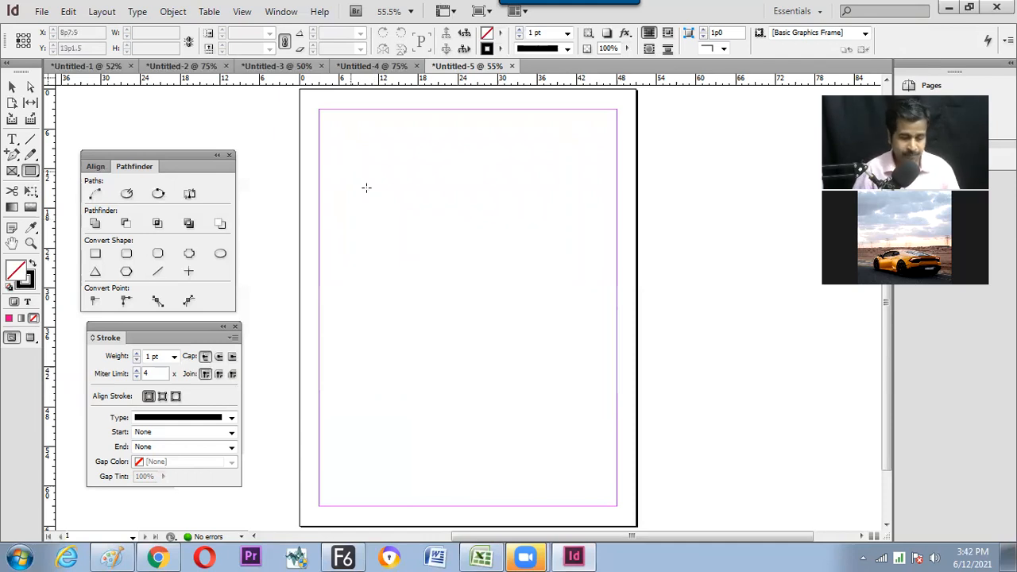
Try a gridded column of two squares, about 15p2 by 31p4.5 overall, and undo it.
drag(356, 177, 561, 384)
key(Up)
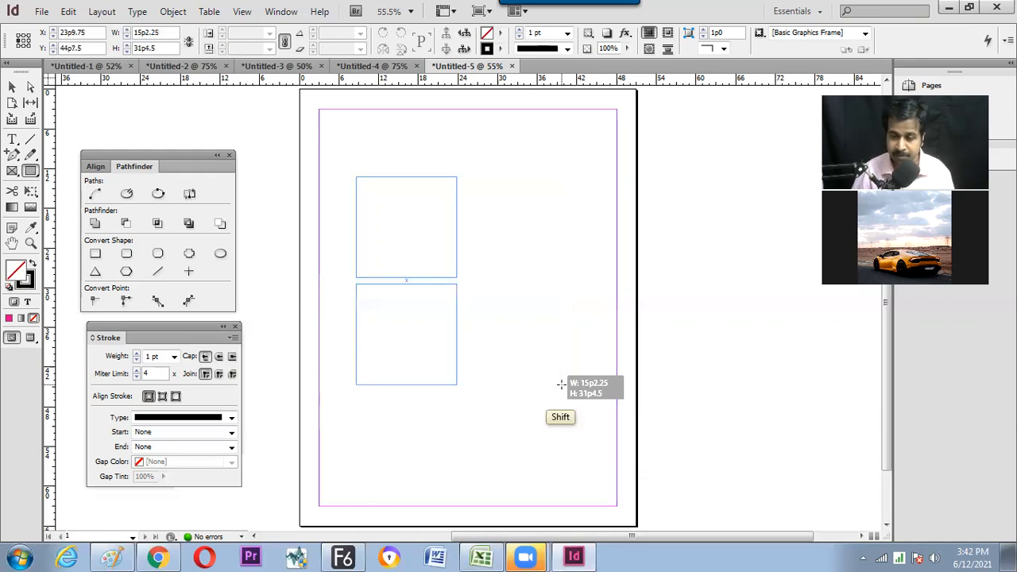
drag(561, 385, 560, 385)
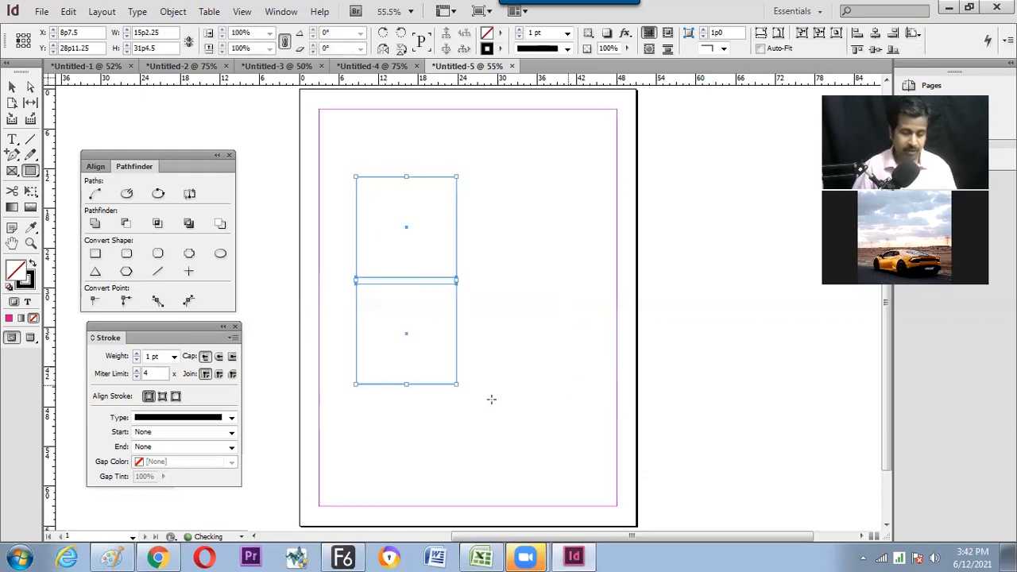
key(ctrl+z)
Open the Windows On-Screen Keyboard (osk) and place it over the lower part of the page.
key(super)
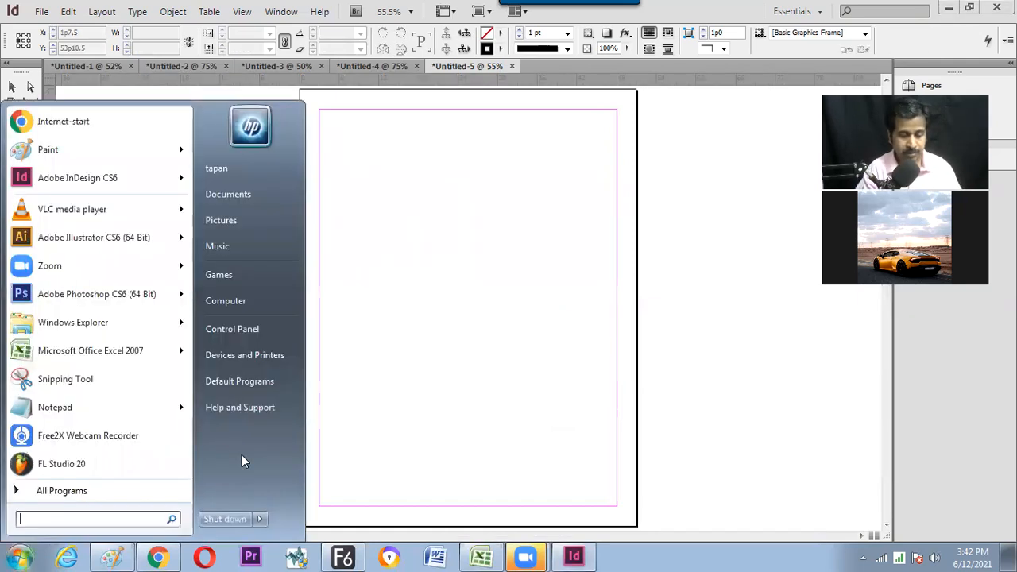
text(osk)
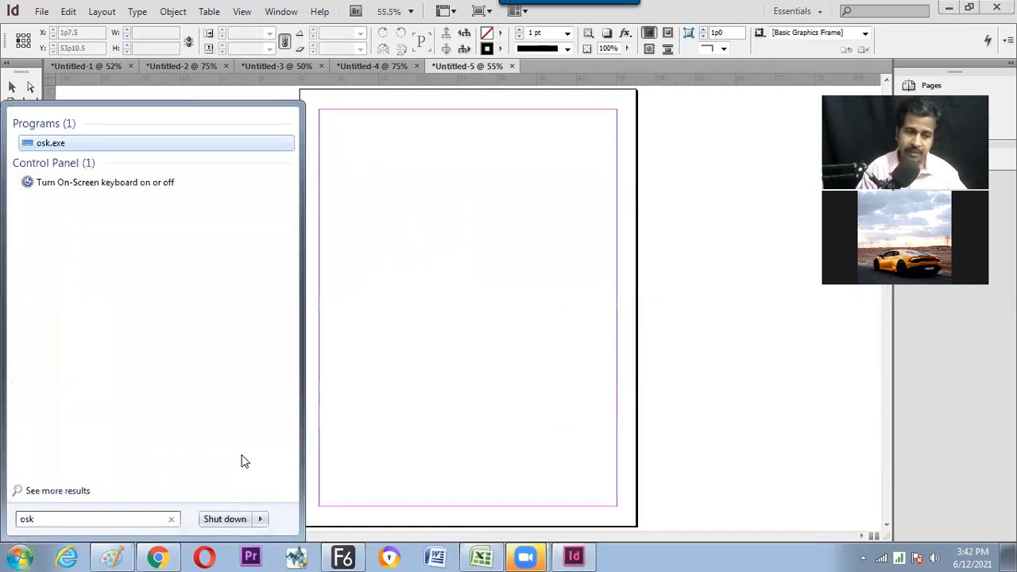
key(Return)
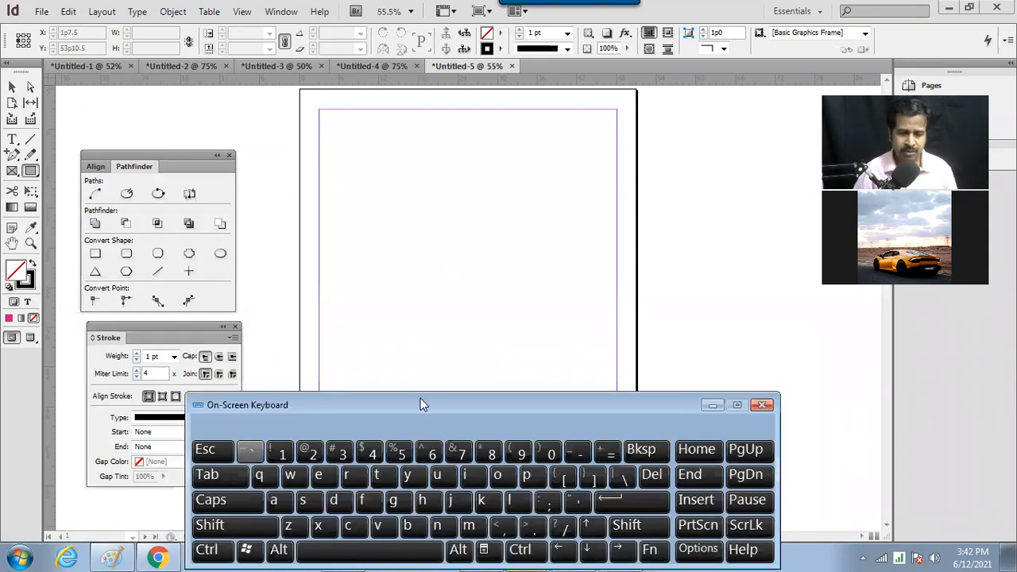
drag(415, 402, 386, 360)
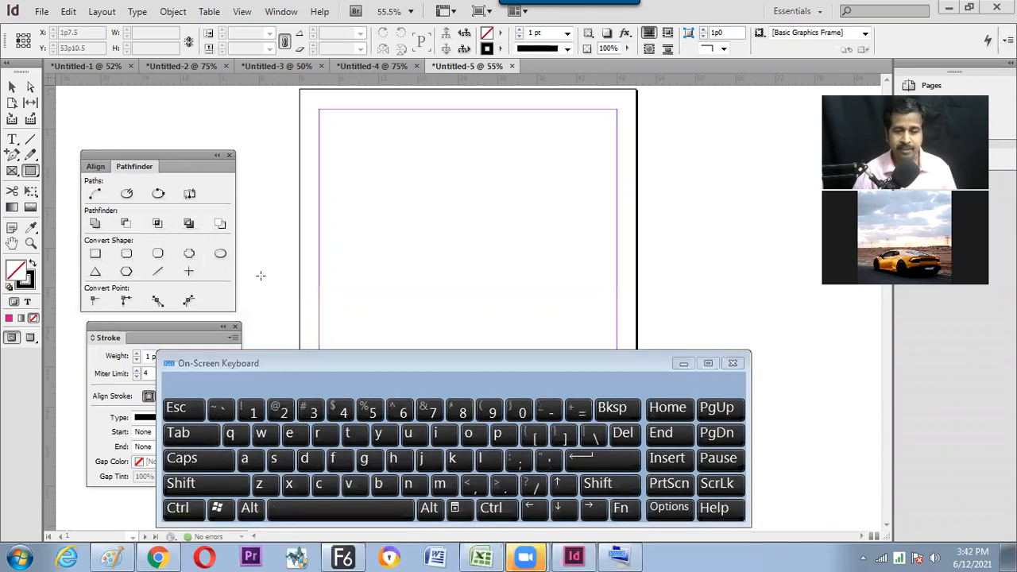
click(321, 363)
drag(359, 357, 383, 362)
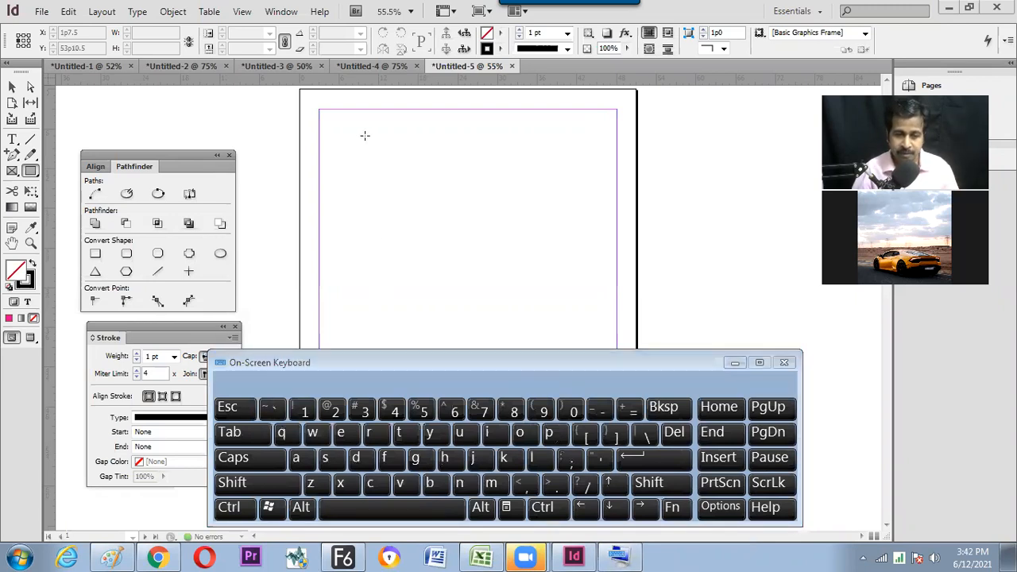
Draw a gridded set of squares, five rows by six columns, about 30p7.5 by 25p4 overall in the upper part of the page.
mouse_move(344, 128)
mouse_down()
mouse_move(437, 236)
mouse_move(439, 224)
mouse_move(431, 220)
mouse_move(431, 231)
mouse_move(455, 260)
mouse_up()
key(shift)
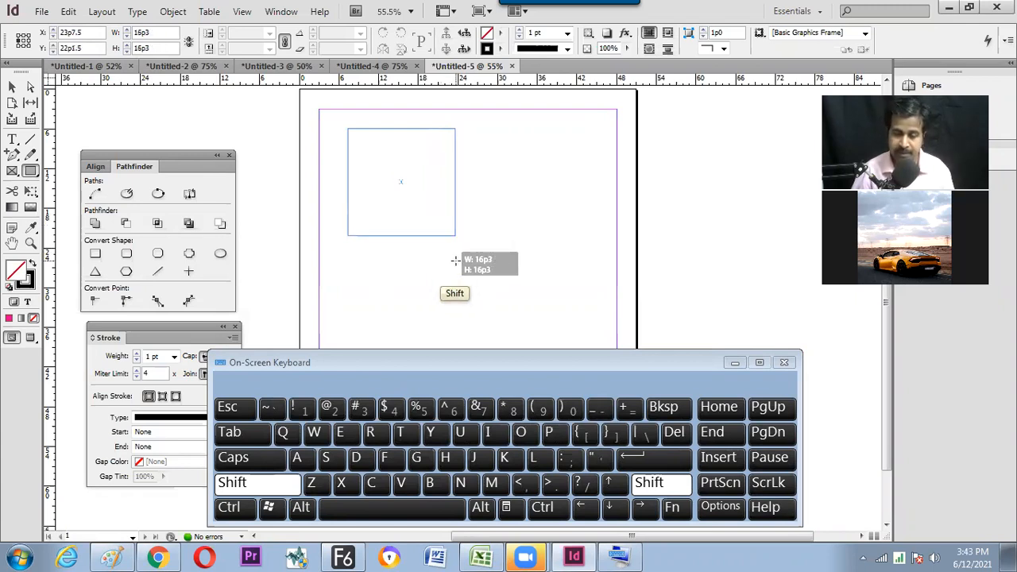
key(Up)
drag(454, 260, 455, 261)
key(Up)
key(Up)
key(Up)
key(Up)
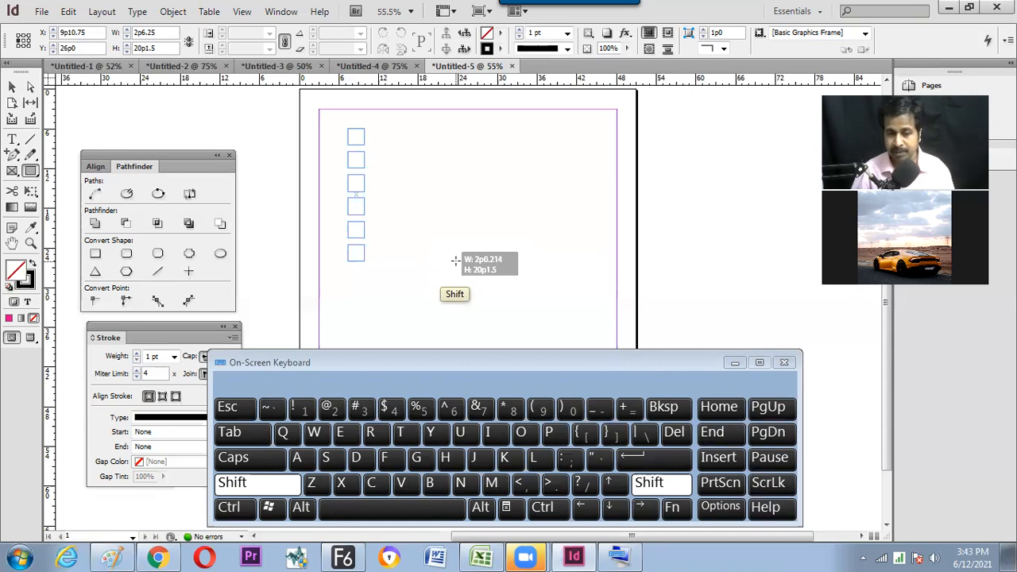
key(Up)
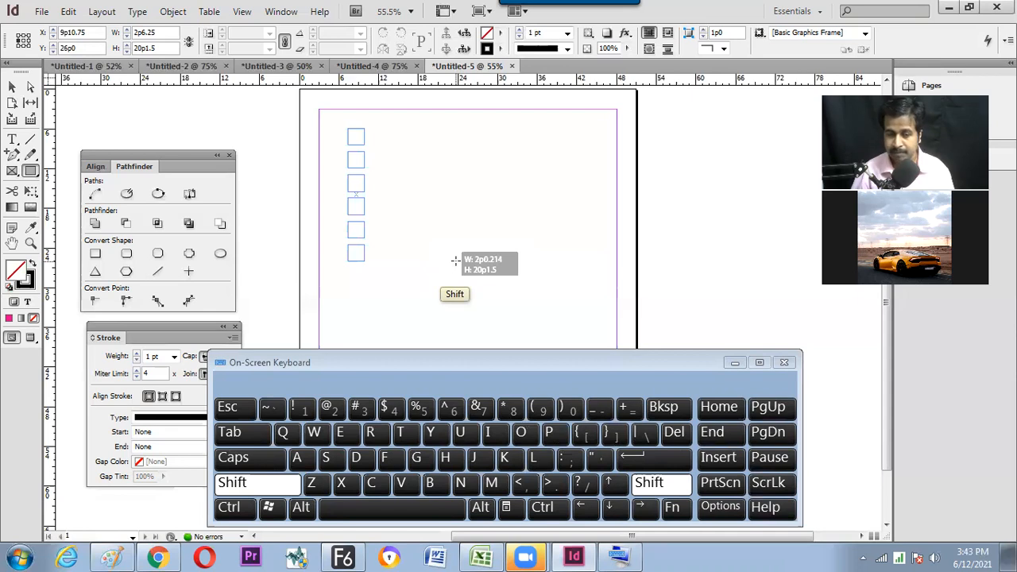
key(Down)
key(Down)
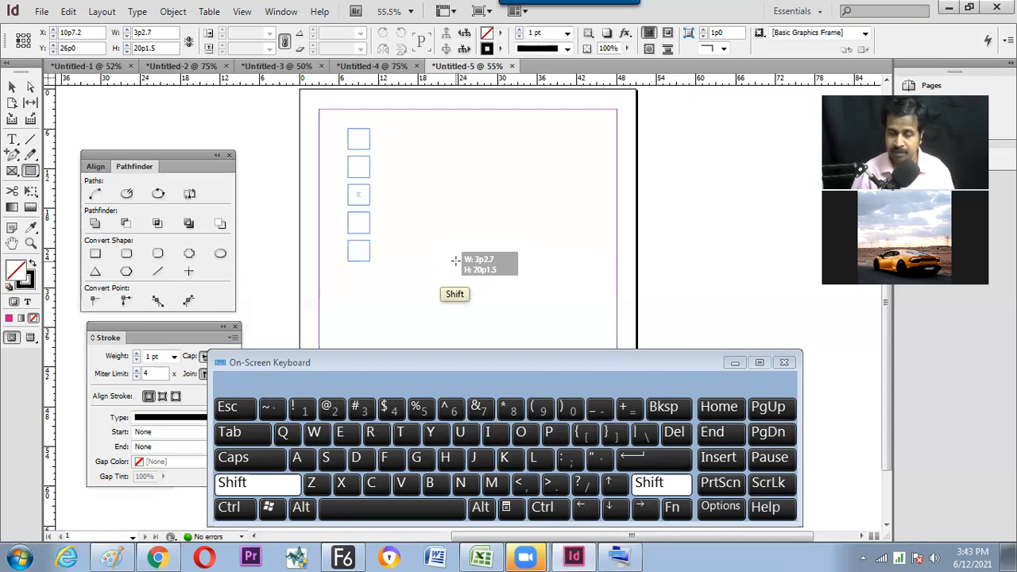
key(Right)
key(Right)
key(Right)
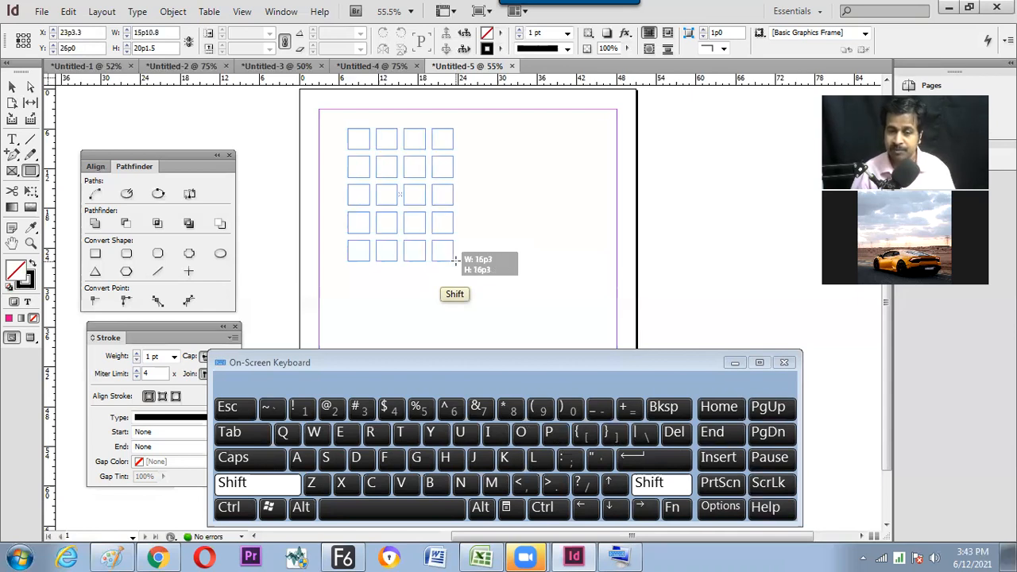
key(Right)
drag(454, 261, 551, 339)
key(Right)
key(Right)
key(Right)
key(Right)
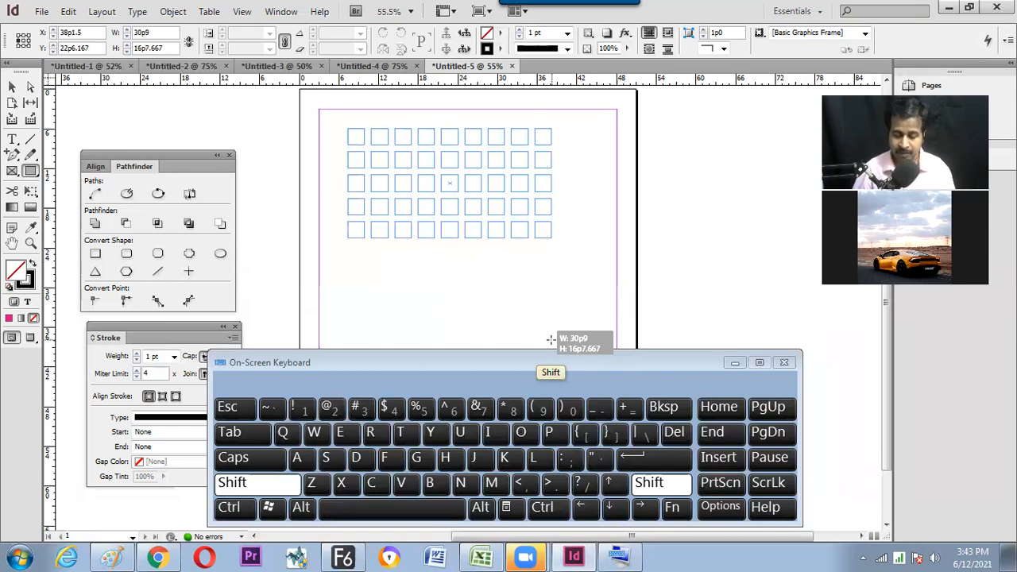
drag(551, 339, 551, 339)
key(Left)
key(Left)
key(Left)
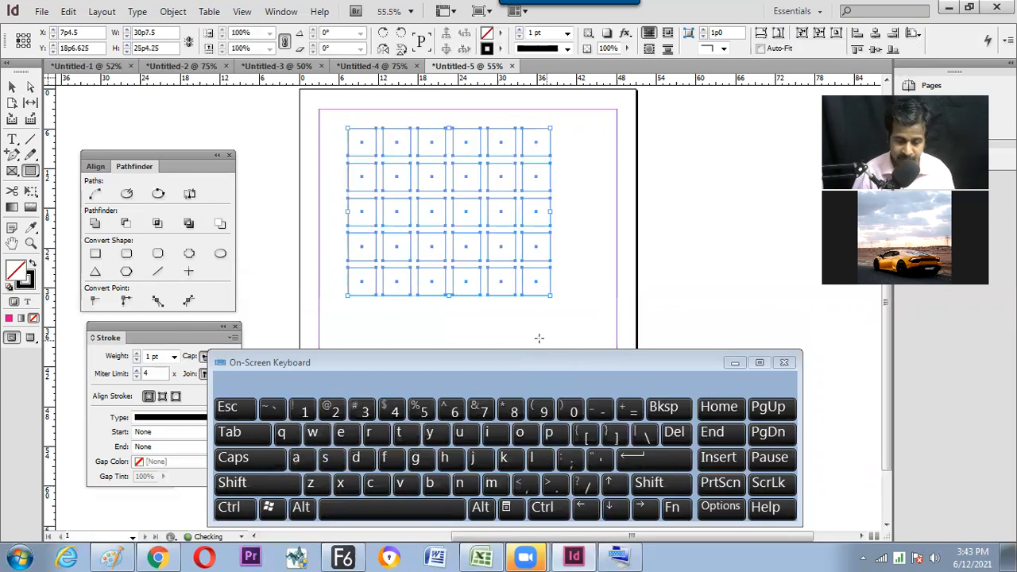
Fill all squares of the five-by-six grid with cyan (C=100 M=0 Y=0 K=0) and delete the whole grid.
click(500, 36)
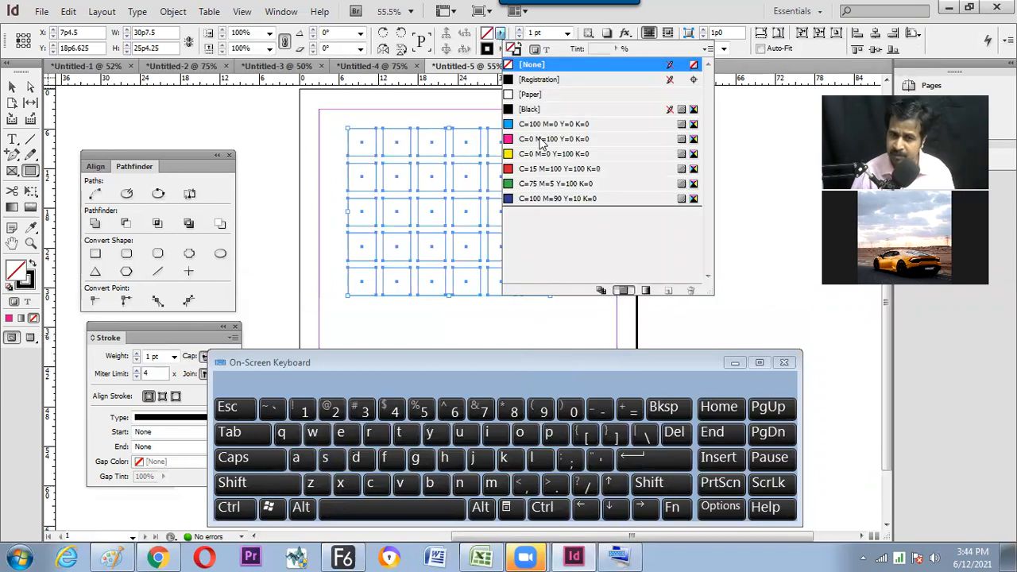
click(545, 125)
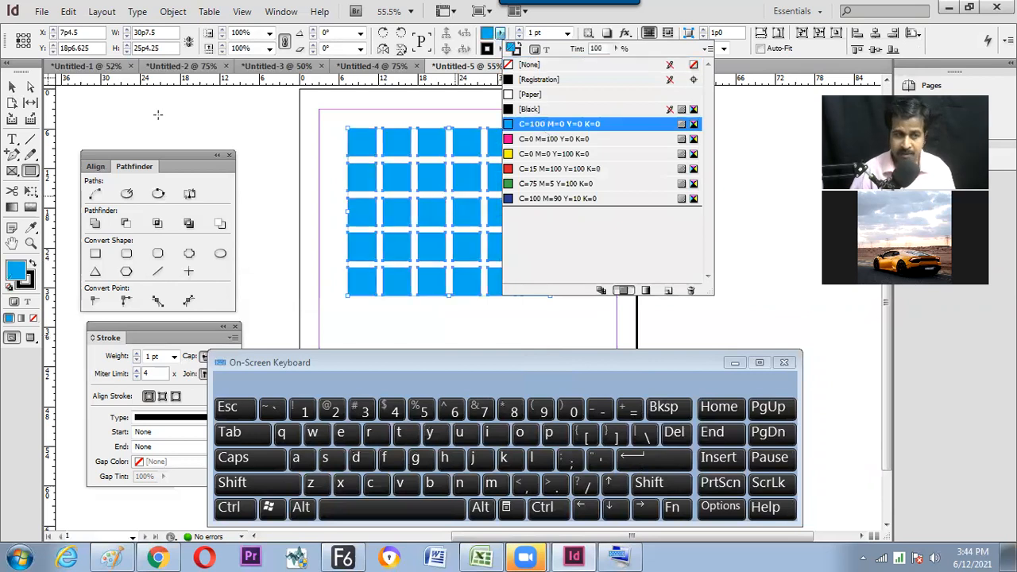
click(13, 86)
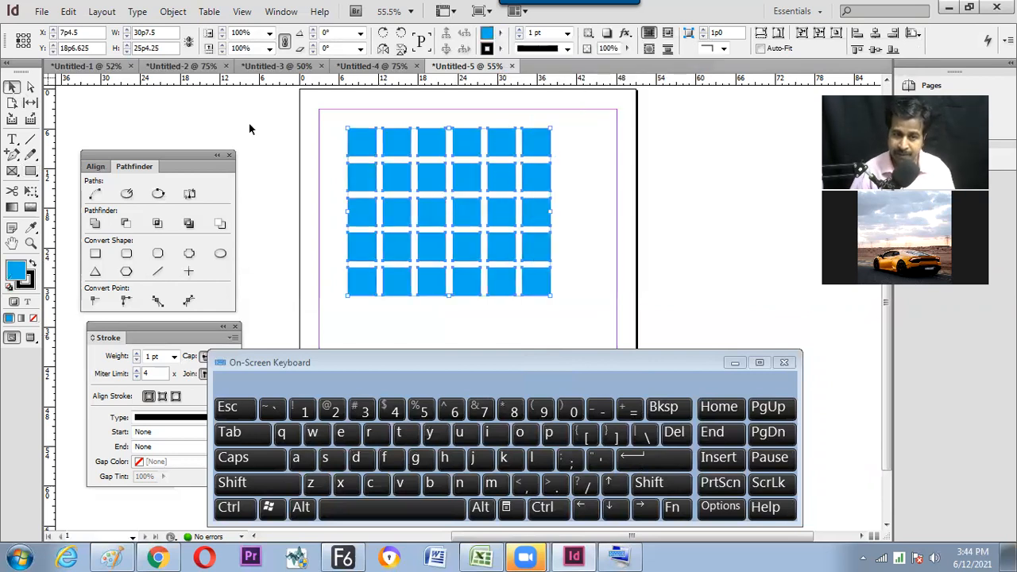
click(375, 141)
drag(319, 120, 548, 310)
key(Delete)
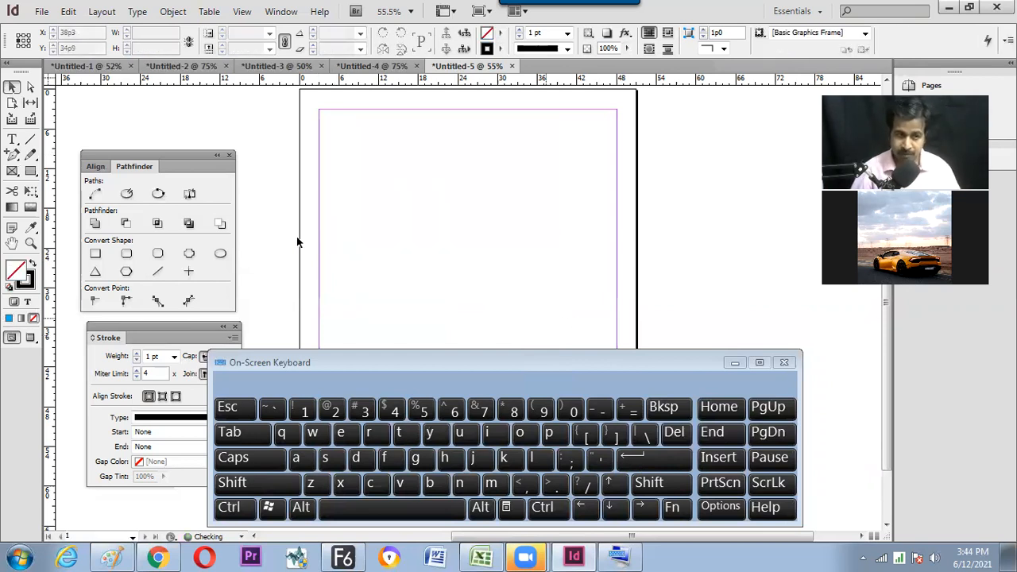
Draw a gridded set of squares, seven rows by eight columns, about 31p7.5 by 27p6.5 overall in the upper part of the page.
click(30, 171)
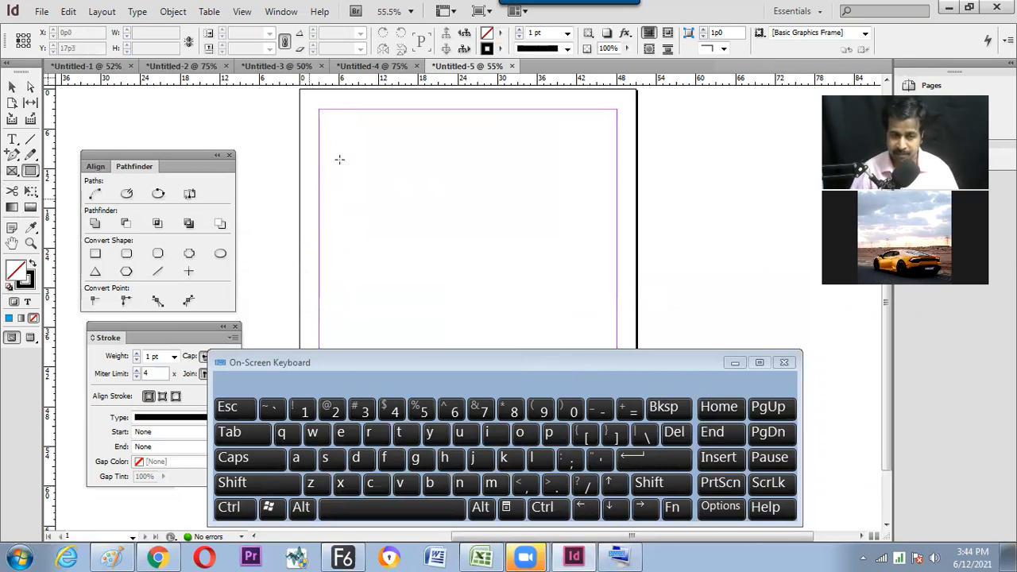
drag(341, 133, 554, 317)
key(shift)
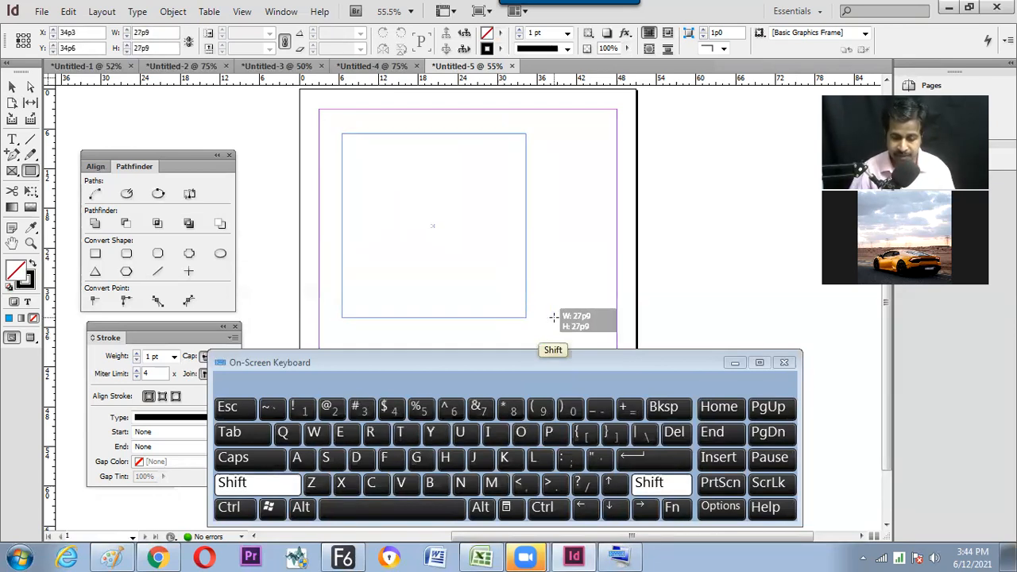
drag(554, 317, 554, 317)
key(Right)
key(Right)
key(Right)
key(Right)
key(Right)
key(Right)
key(Right)
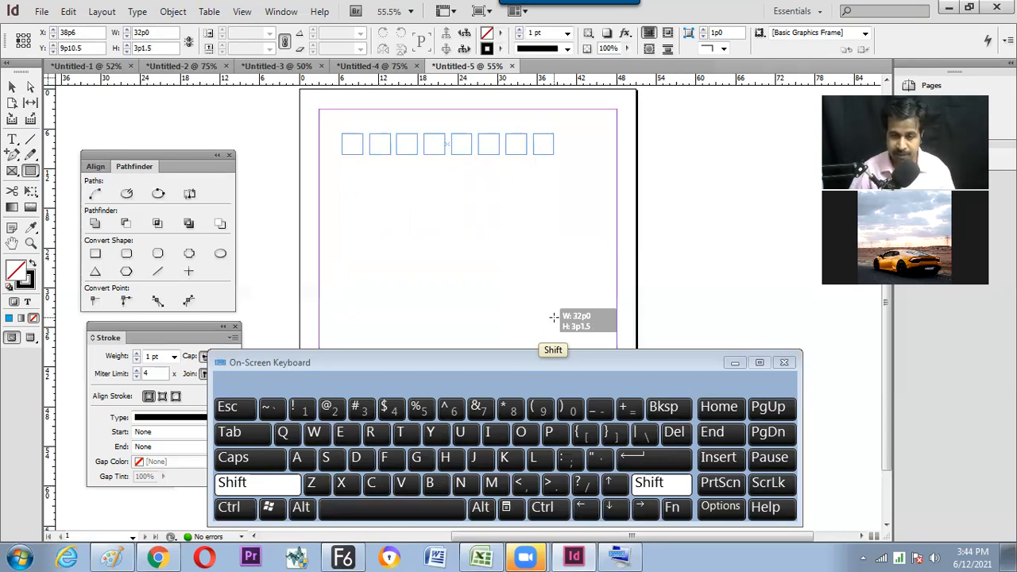
key(Up)
key(Up)
drag(554, 317, 560, 315)
key(Up)
key(Up)
key(Up)
key(Up)
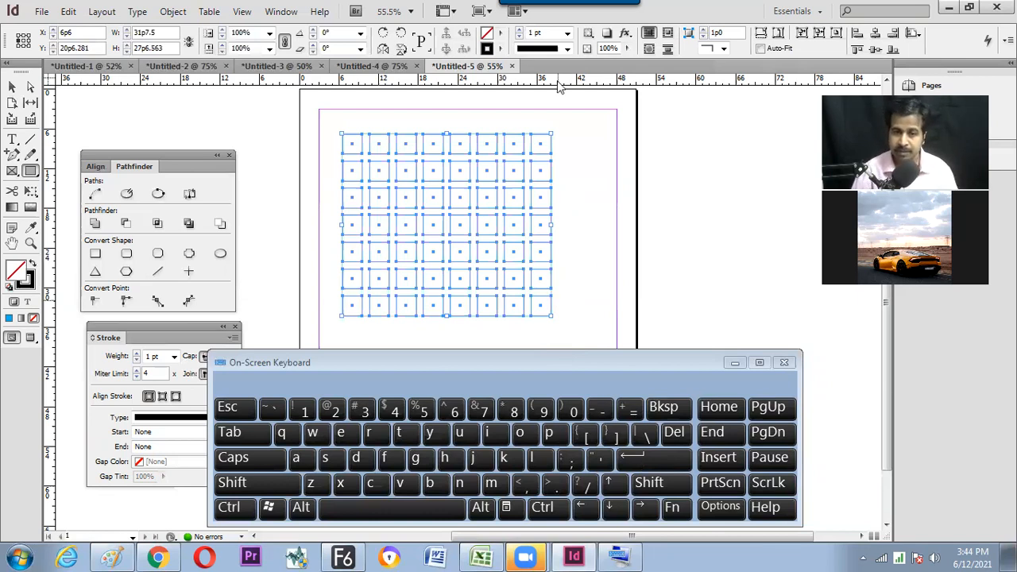
Fill all squares of the seven-by-eight grid with magenta (C=0 M=100 Y=0 K=0) and deselect them.
click(500, 33)
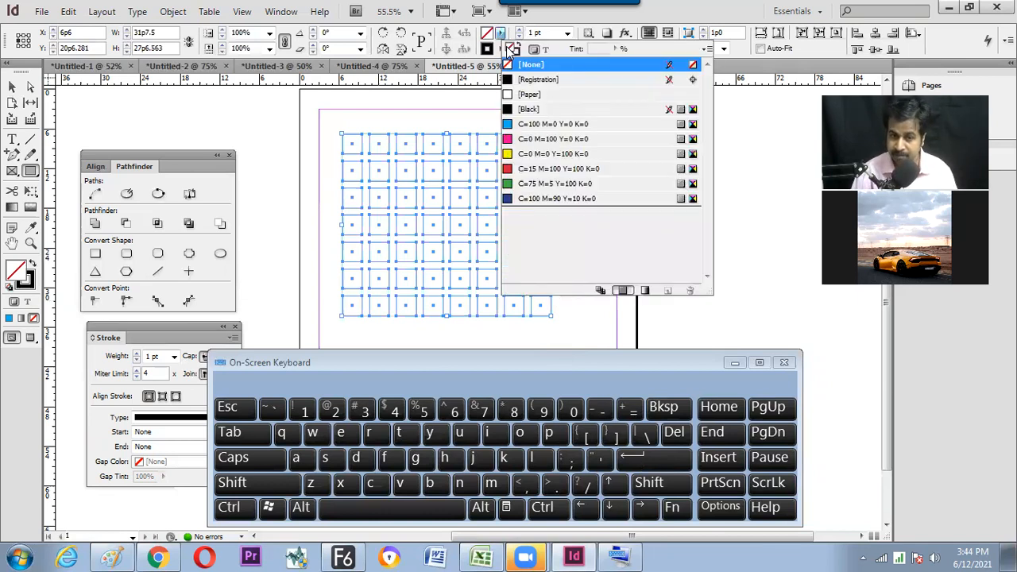
click(534, 140)
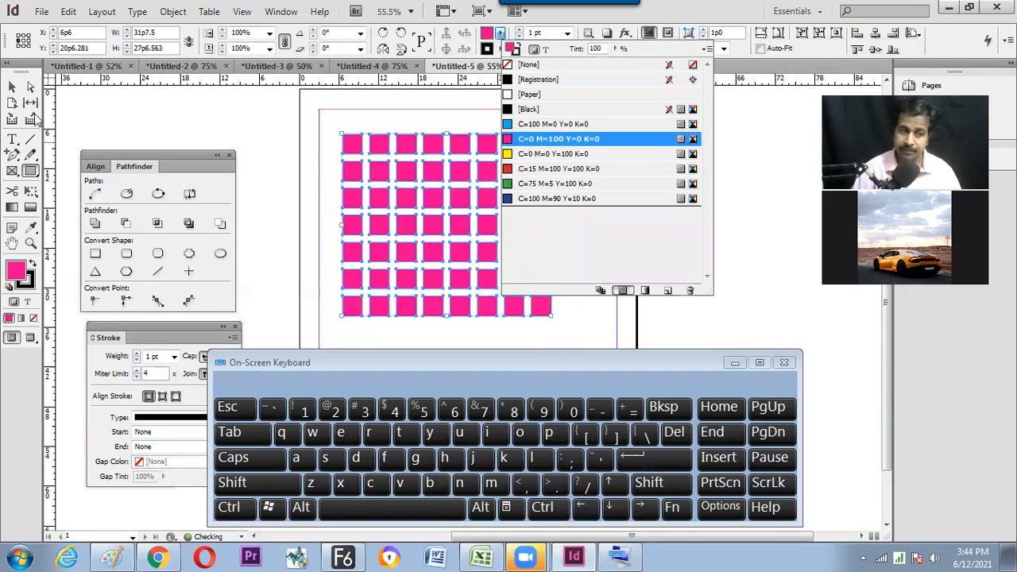
click(13, 89)
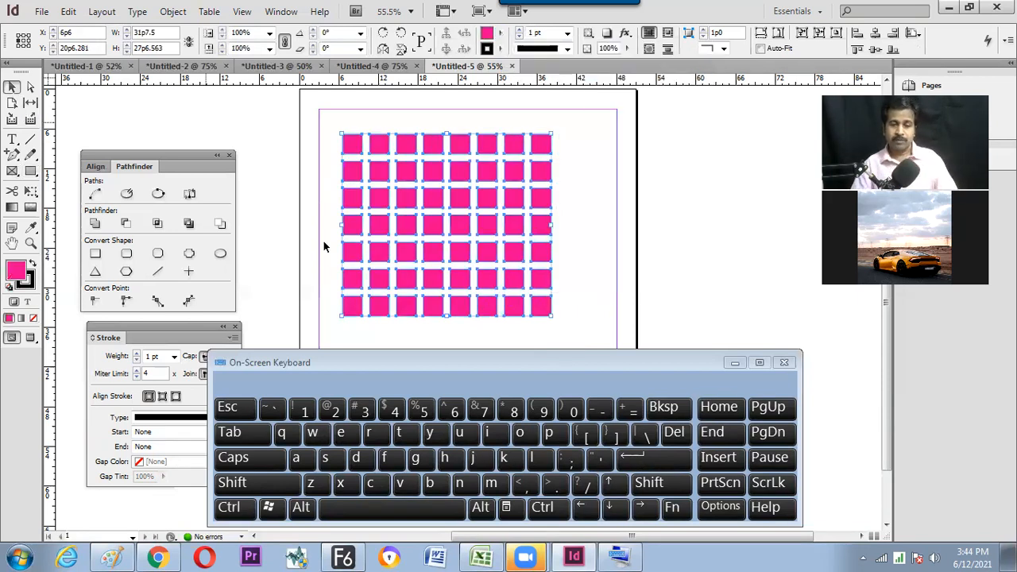
click(326, 243)
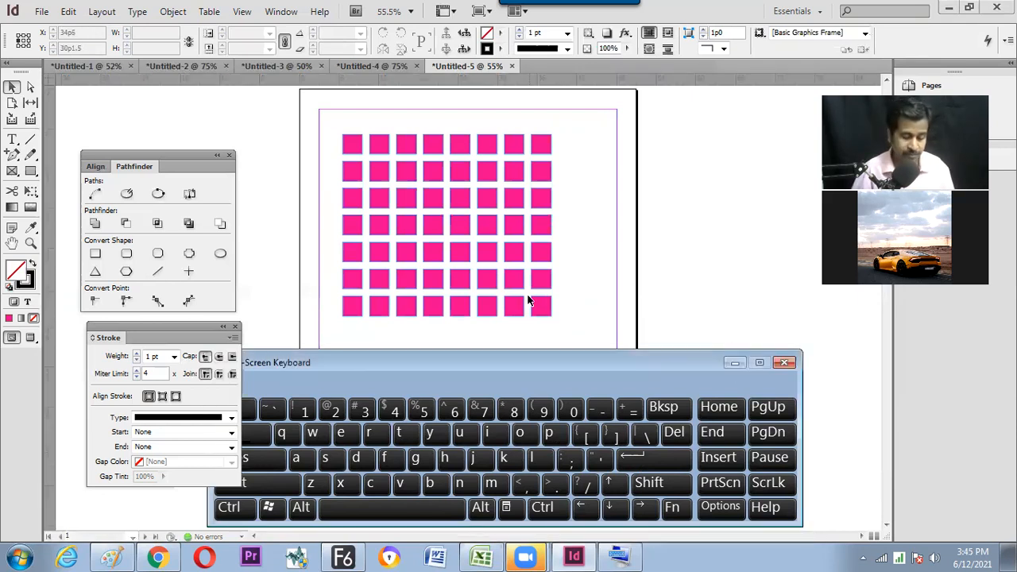
Create a new document and draw a gridded set of squares, eight rows by eight columns, about 34p10.5 by 34p10.5 overall.
key(ctrl+d)
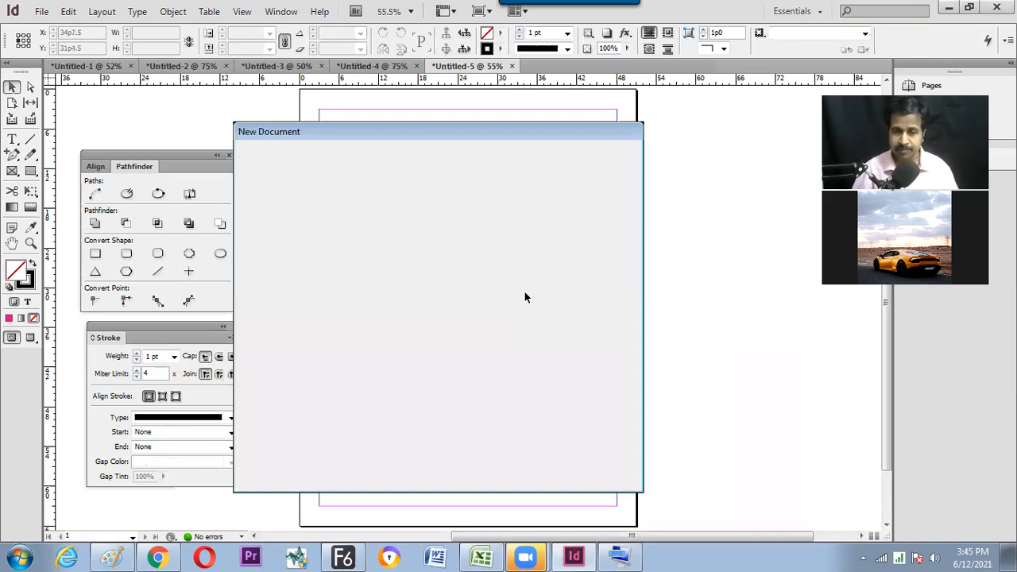
key(f)
drag(343, 169, 573, 390)
key(Right)
key(Up)
key(Right)
key(Right)
key(Right)
key(Up)
key(Up)
key(Up)
key(Up)
key(Up)
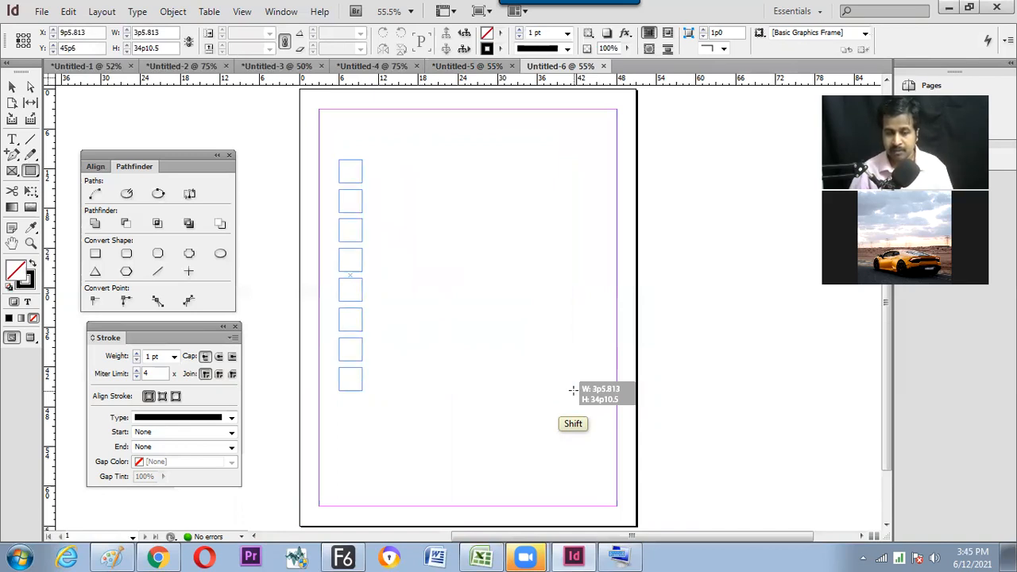
key(Right)
key(Right)
key(Right)
key(Right)
key(Right)
key(Right)
drag(572, 390, 572, 390)
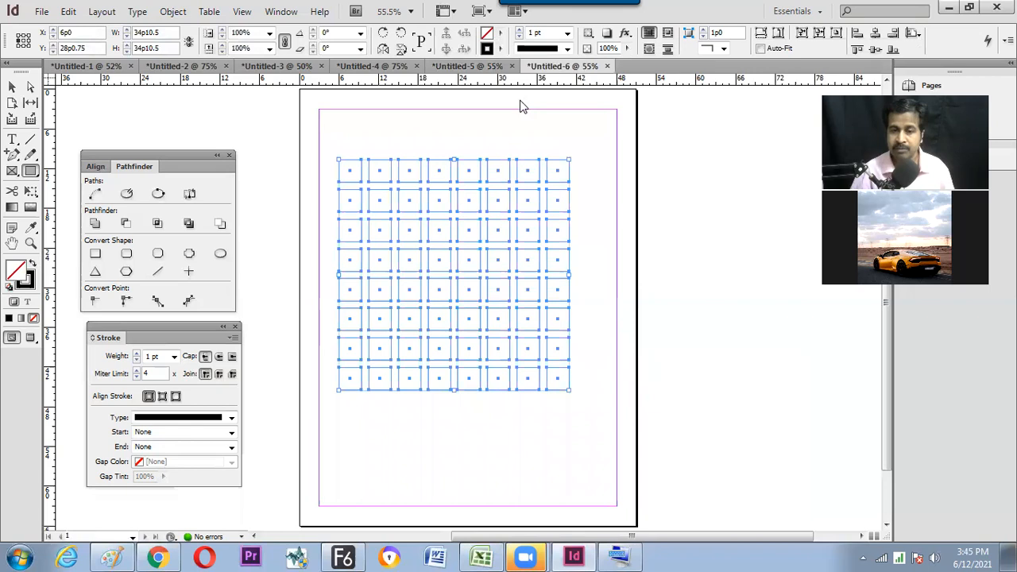
Fill all squares of the eight-by-eight grid with cyan (C=100 M=0 Y=0 K=0) and deselect them.
click(500, 32)
click(520, 128)
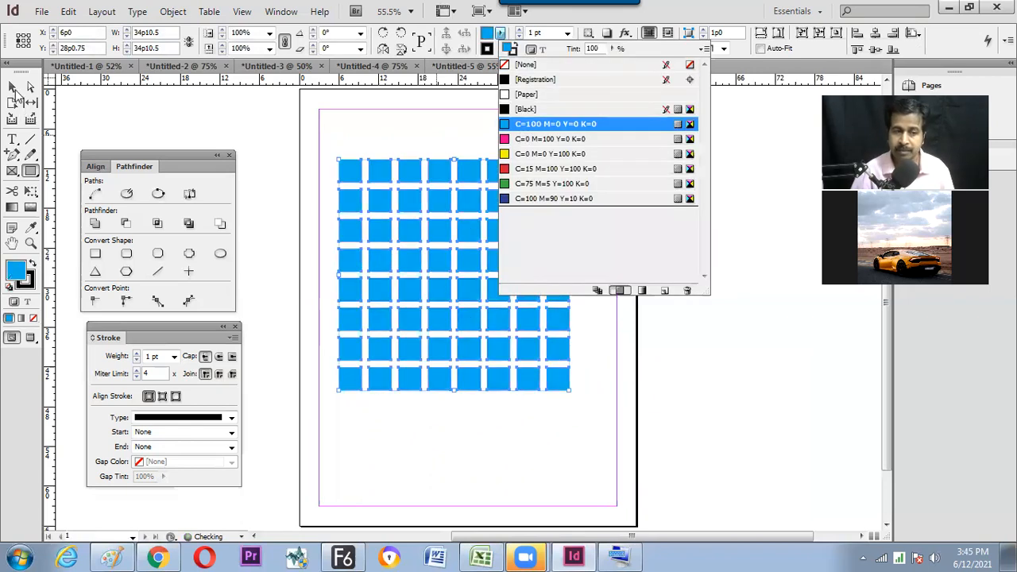
click(13, 89)
click(612, 344)
key(slash)
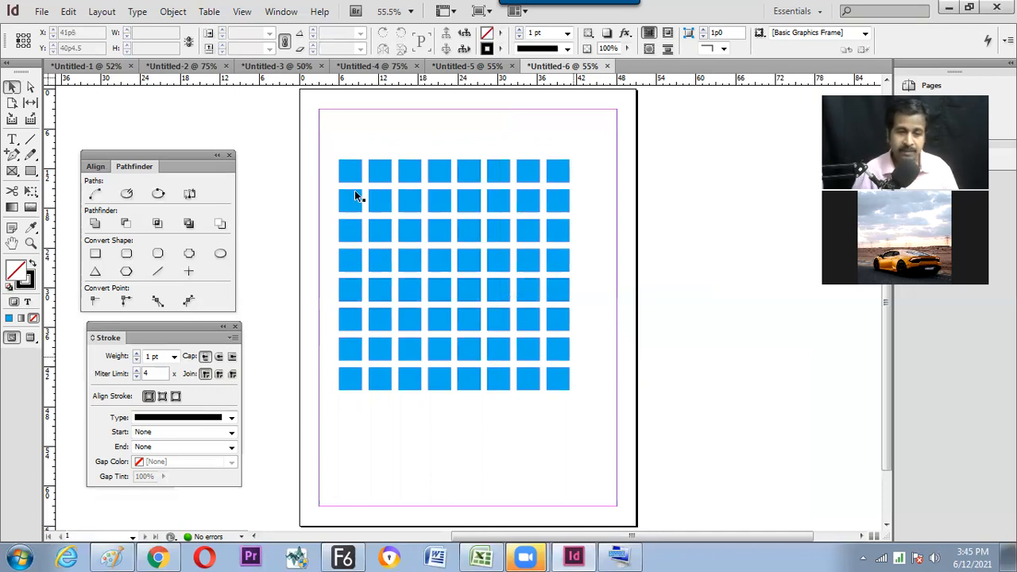
Select the entire eight-by-eight grid and move it slightly up and to the right, to X 7p6 and Y 26p0.75.
drag(314, 137, 578, 387)
mouse_move(411, 175)
mouse_down()
mouse_move(422, 160)
mouse_move(416, 168)
mouse_up()
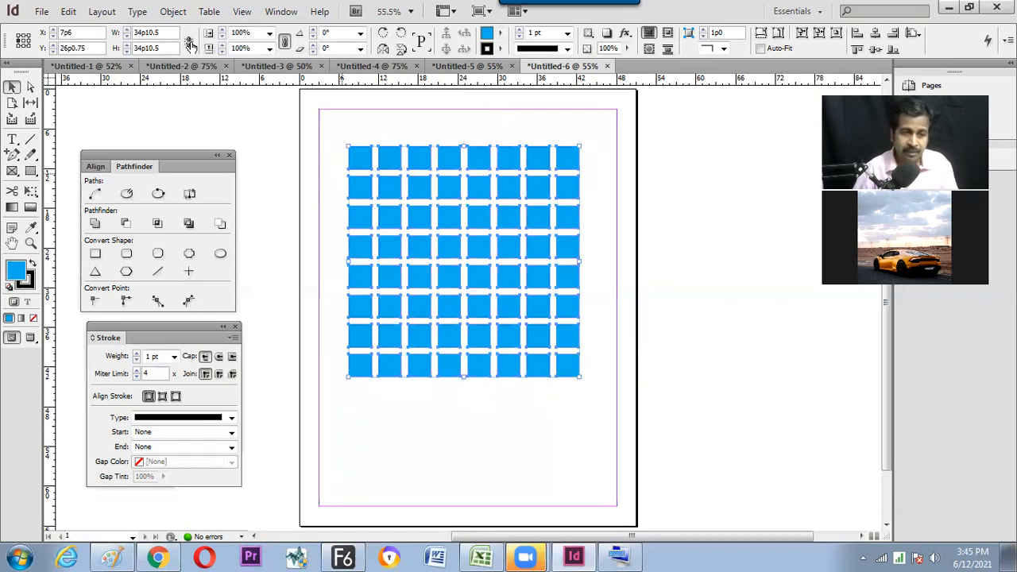
click(173, 11)
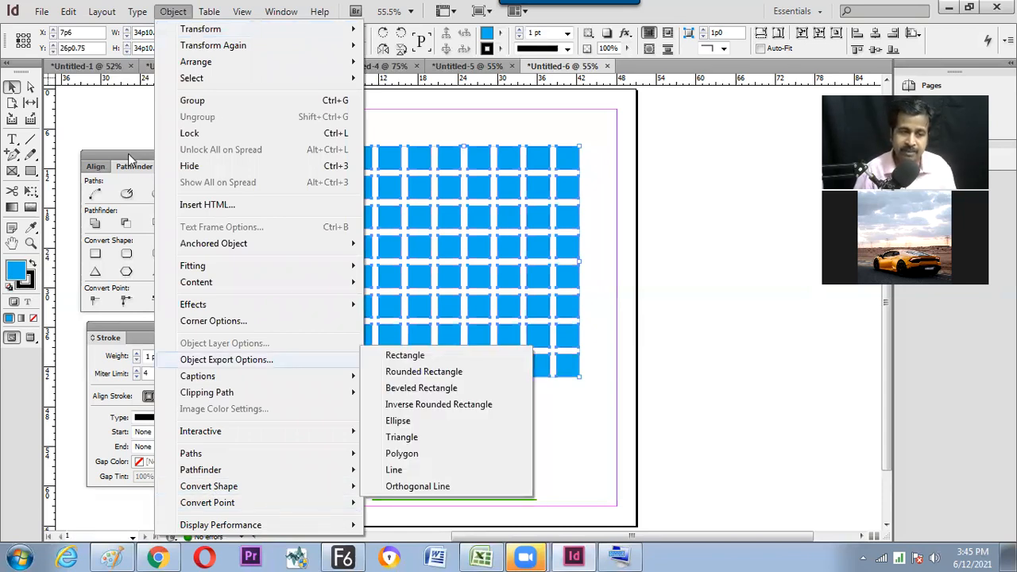
click(131, 182)
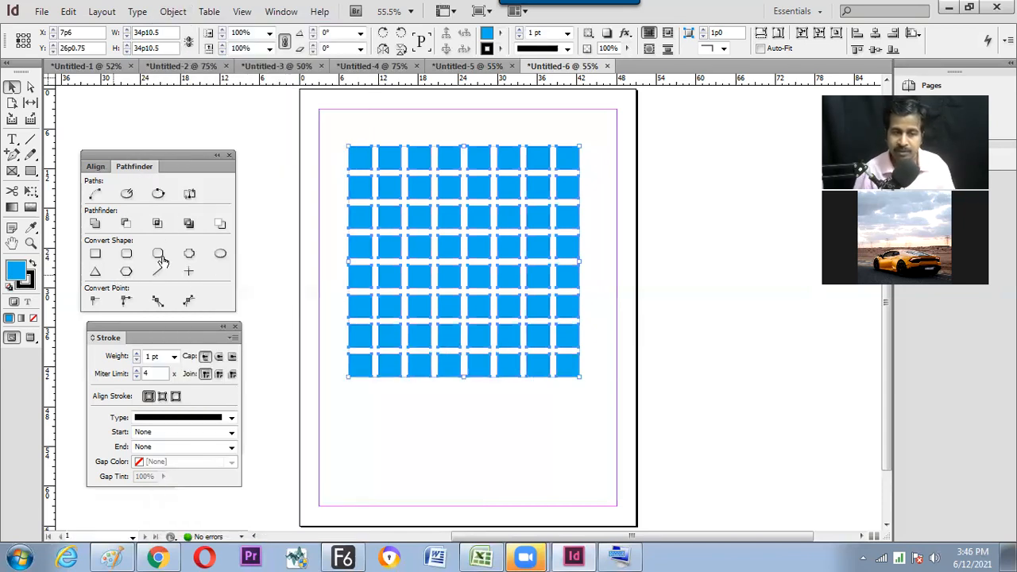
Try ellipse, bevelled, rounded and plain rectangle conversions on all squares, finish with inverse rounded rectangles and deselect them.
click(220, 257)
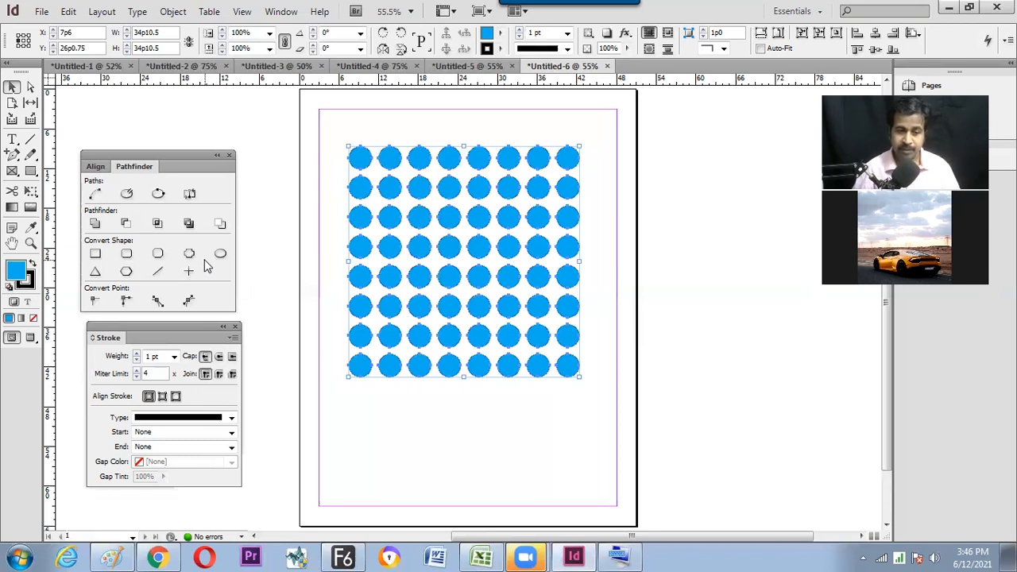
click(186, 255)
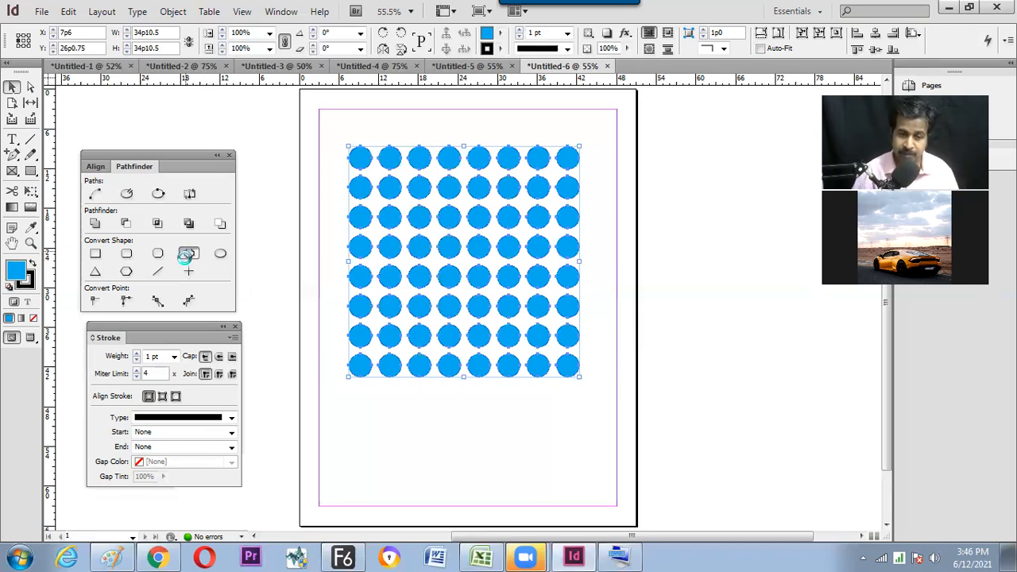
click(159, 254)
click(129, 255)
click(93, 255)
click(221, 255)
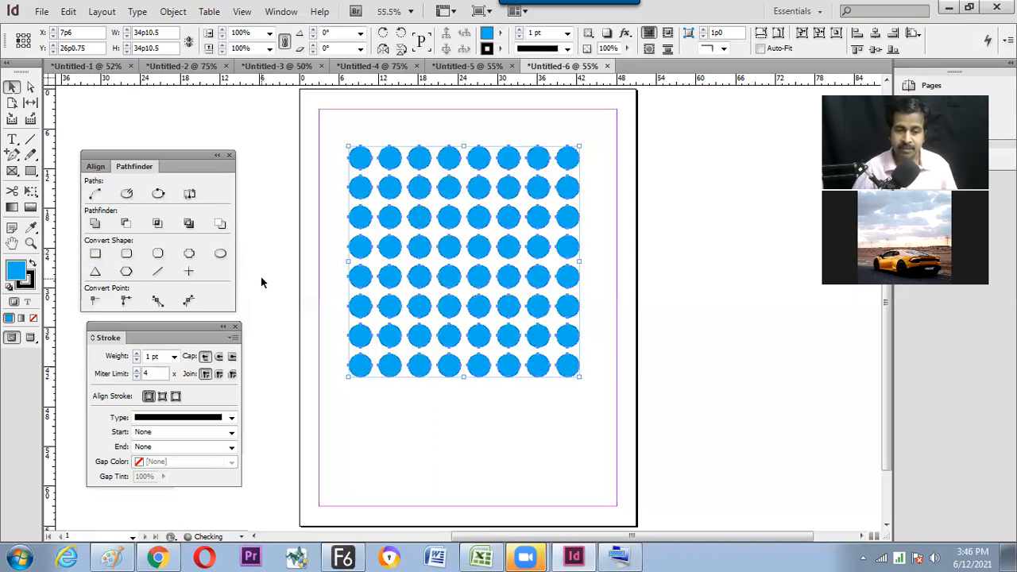
click(190, 255)
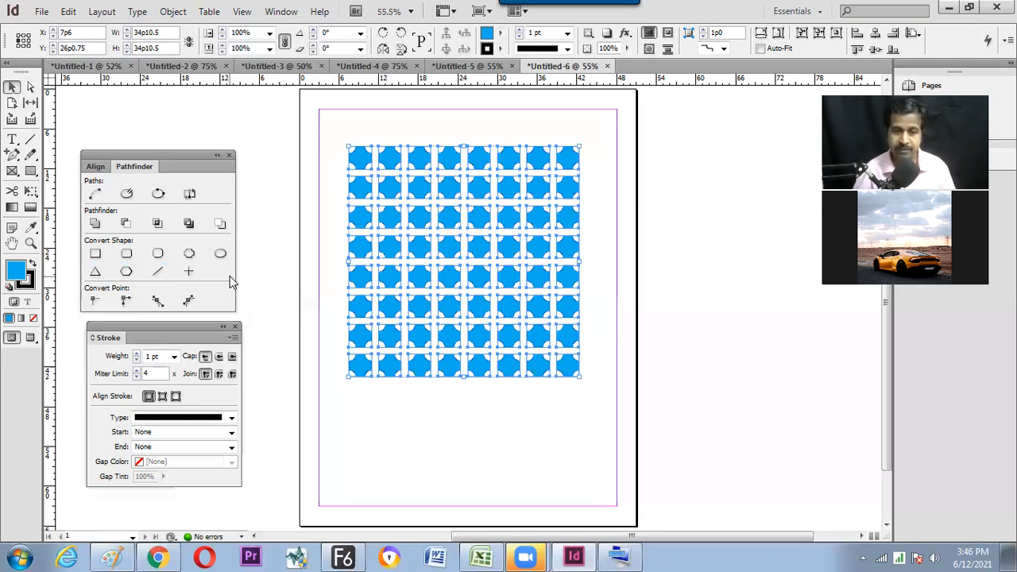
click(338, 153)
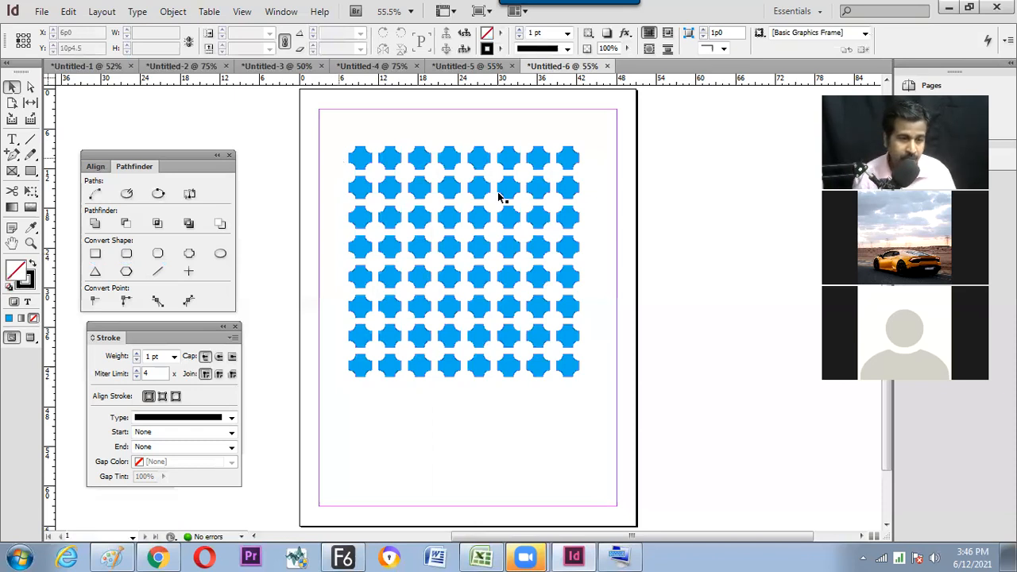
Fill the second shape of the grid's first row with magenta (C=0 M=100 Y=0 K=0) and deselect it.
click(391, 160)
click(500, 37)
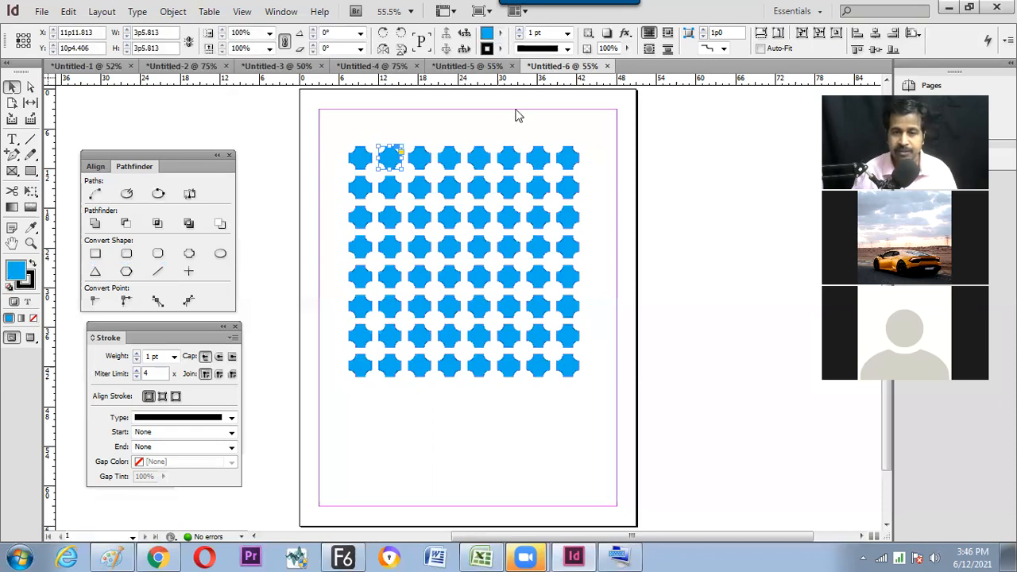
click(526, 139)
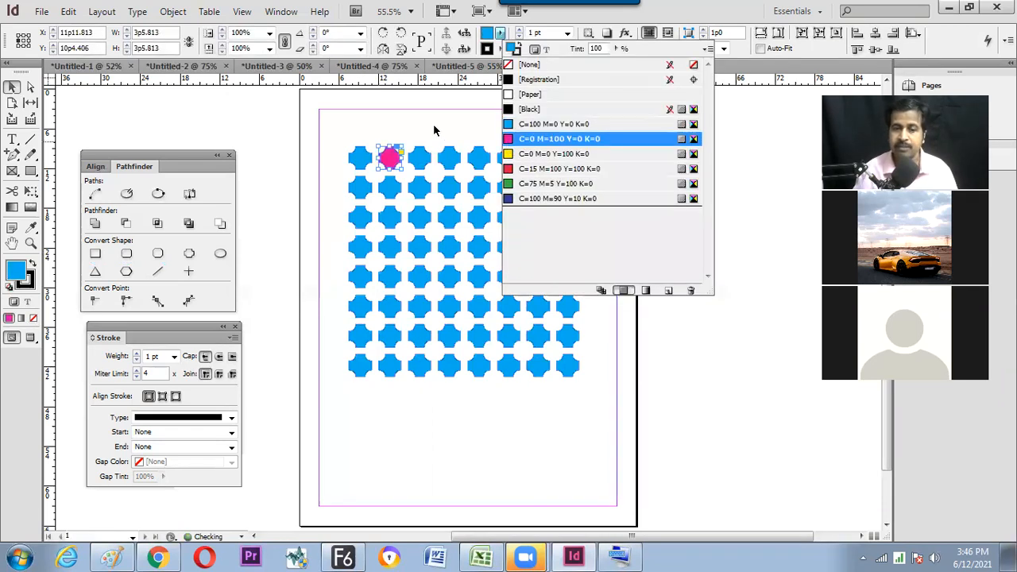
click(484, 386)
Fill the diagonal shapes from row two, column three to row seven, column eight, plus the last row's seventh shape, with magenta (C=0 M=100 Y=0 K=0).
click(420, 192)
shift+click(449, 223)
shift+click(480, 248)
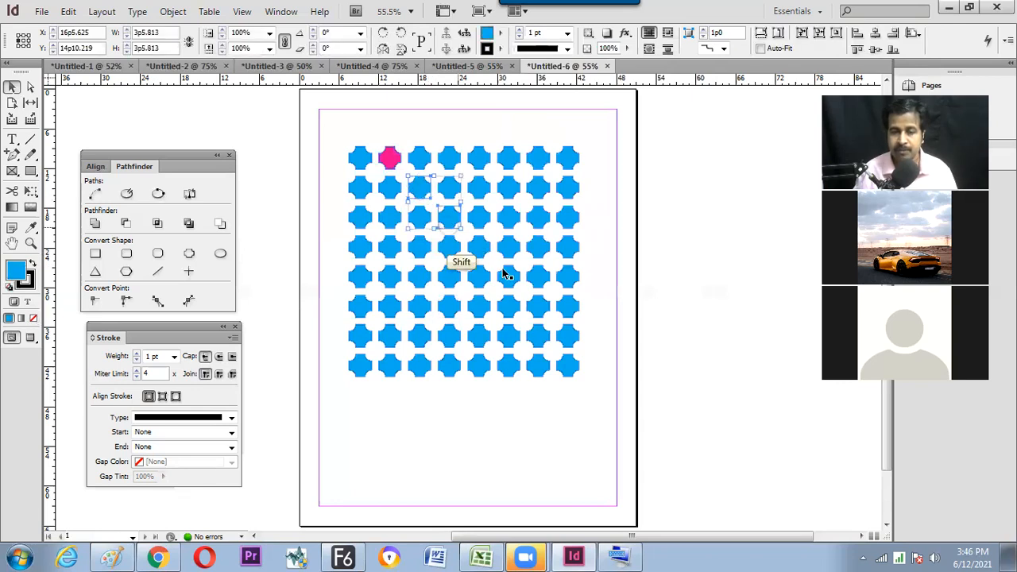
shift+click(509, 275)
shift+click(541, 311)
shift+click(565, 337)
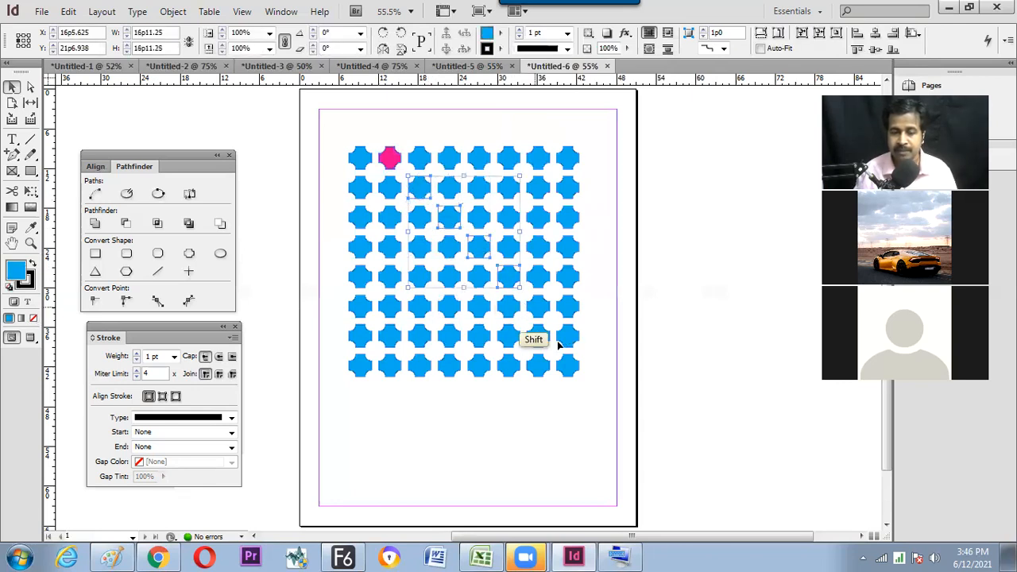
shift+click(537, 367)
shift+click(507, 372)
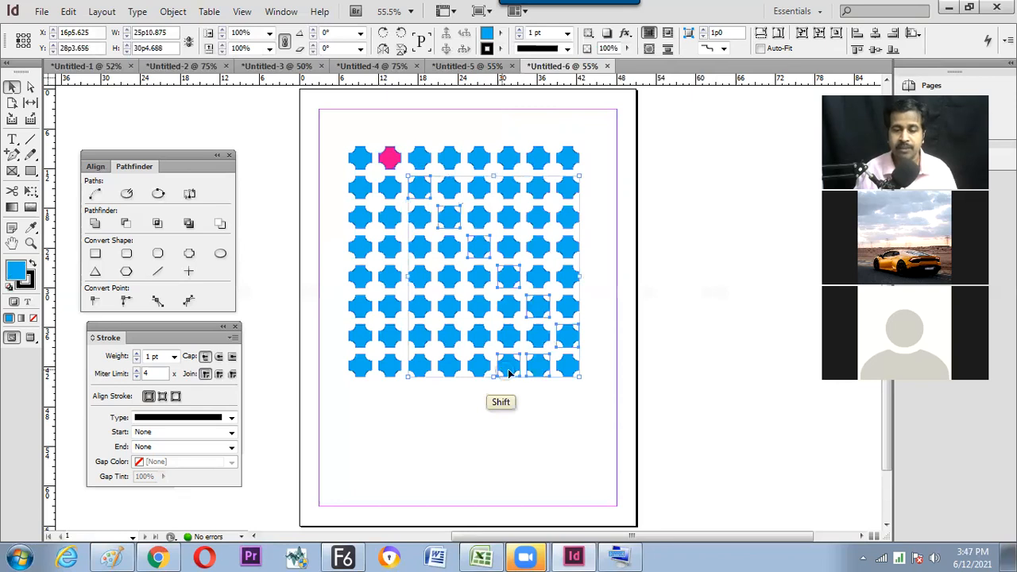
click(500, 32)
click(531, 140)
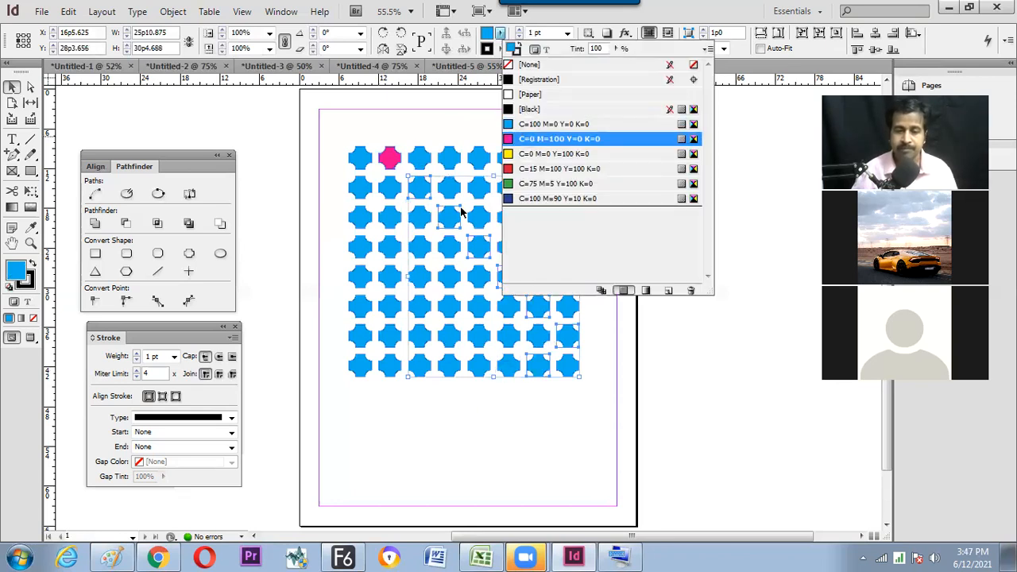
click(412, 414)
click(416, 438)
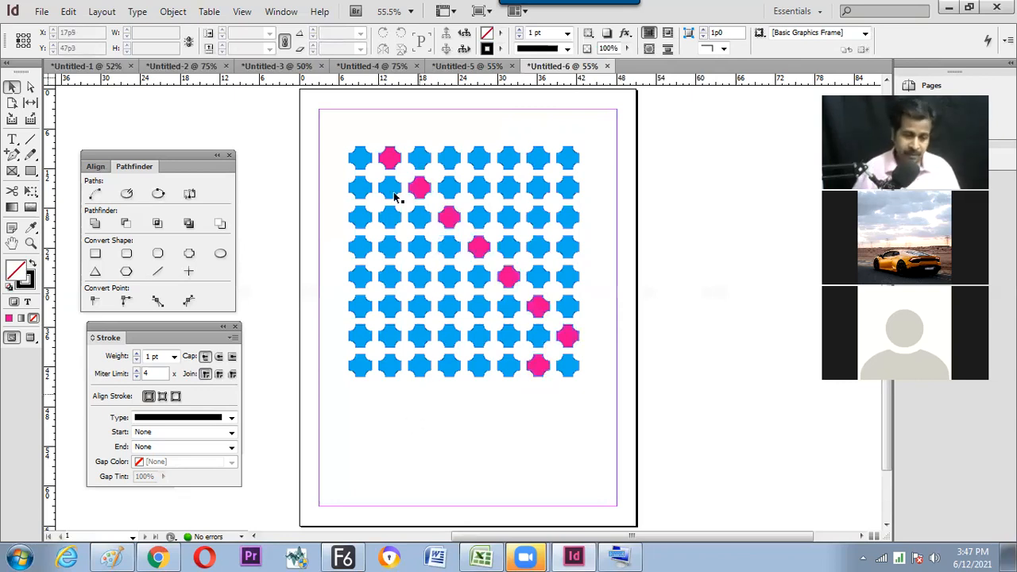
Select the entire grid and convert all its shapes to plain rectangles.
drag(332, 132, 587, 389)
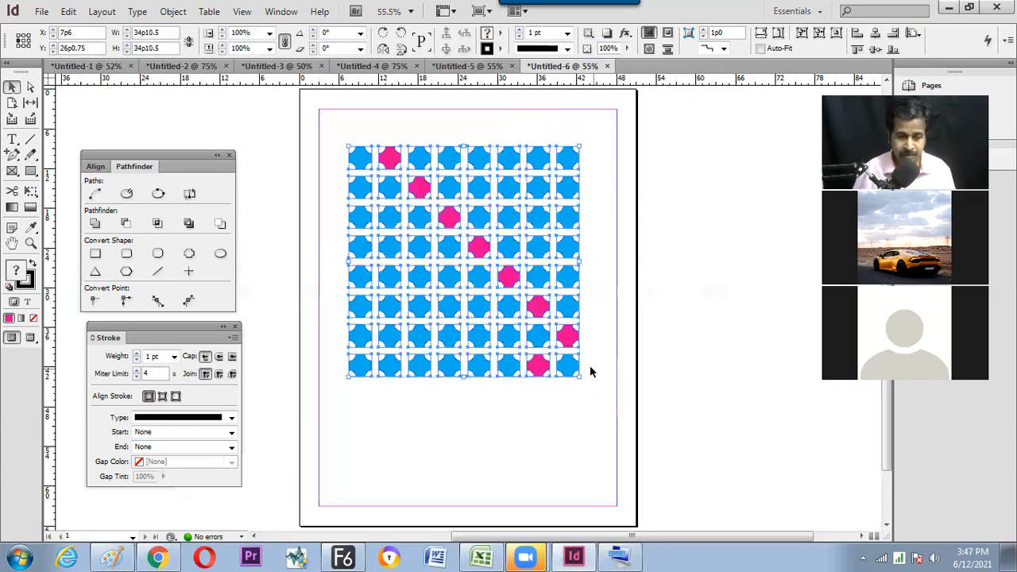
click(96, 254)
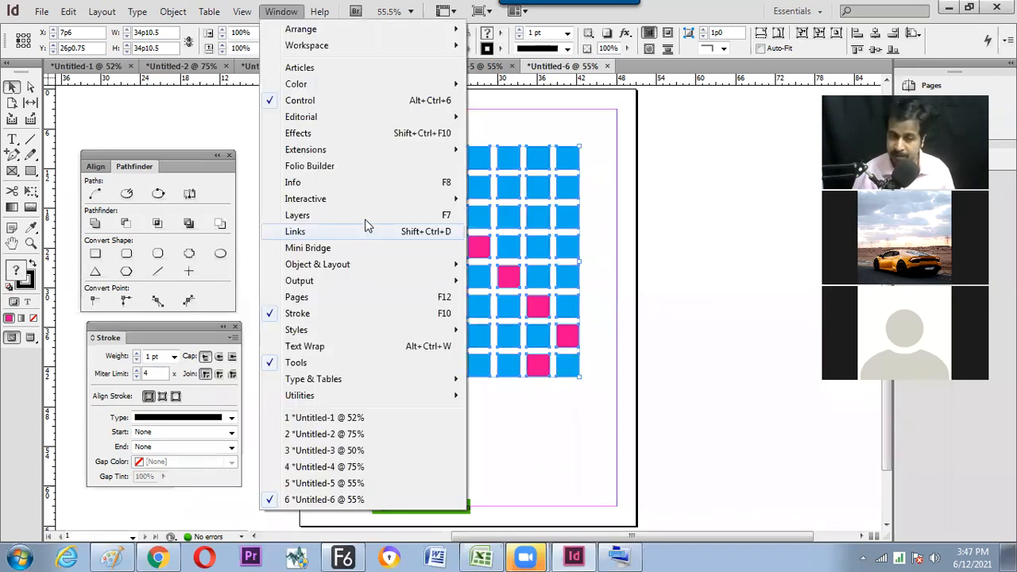
Show the Layers panel as a floating panel beside the page and close the Pages and Links panels.
click(366, 217)
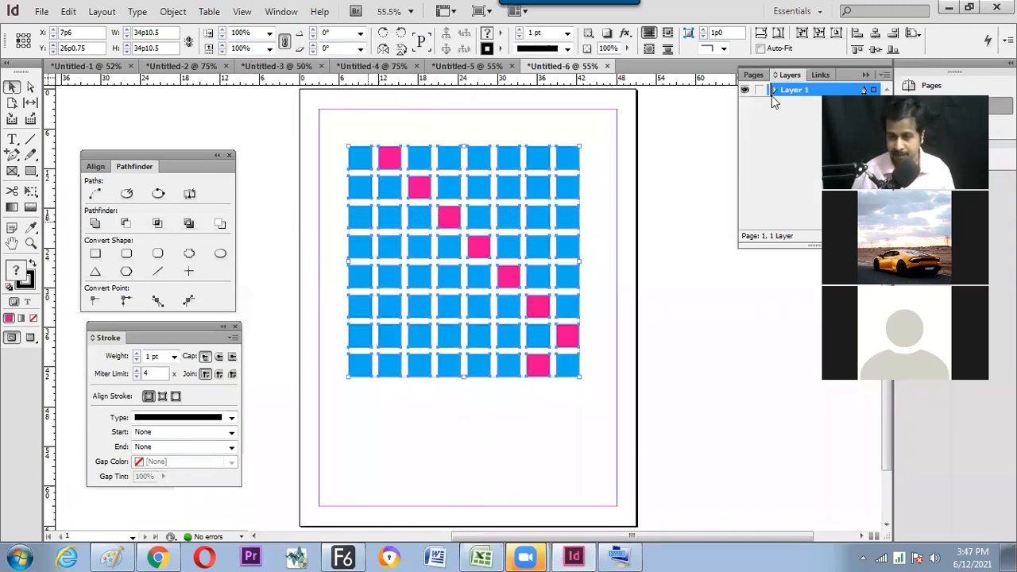
drag(789, 74, 665, 174)
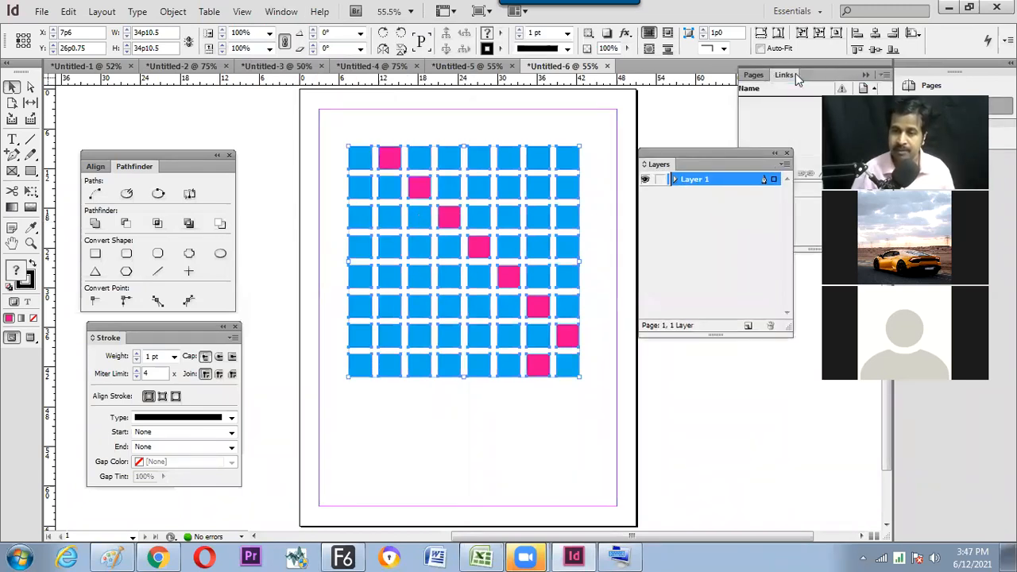
key(Tab)
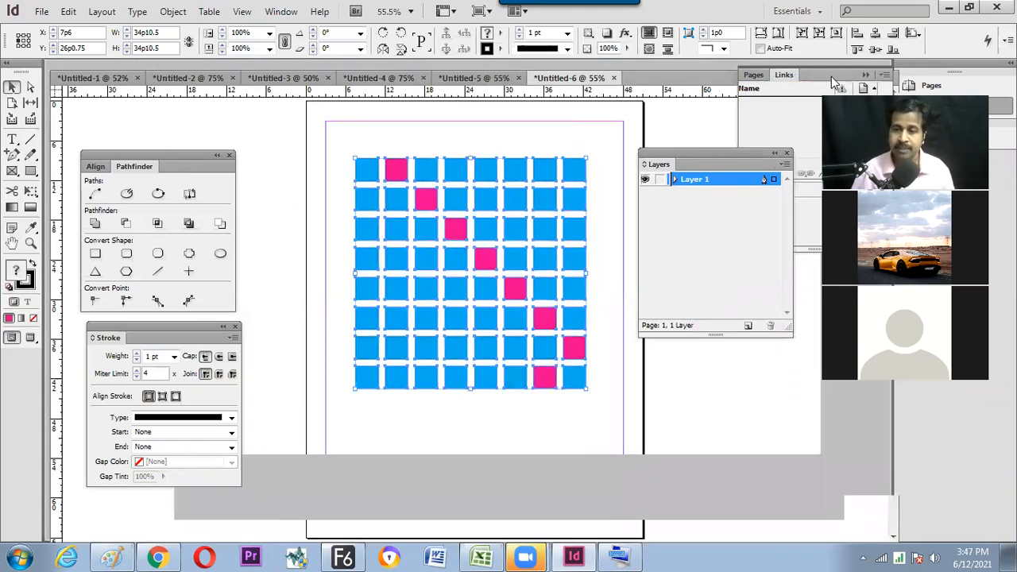
drag(732, 113, 734, 100)
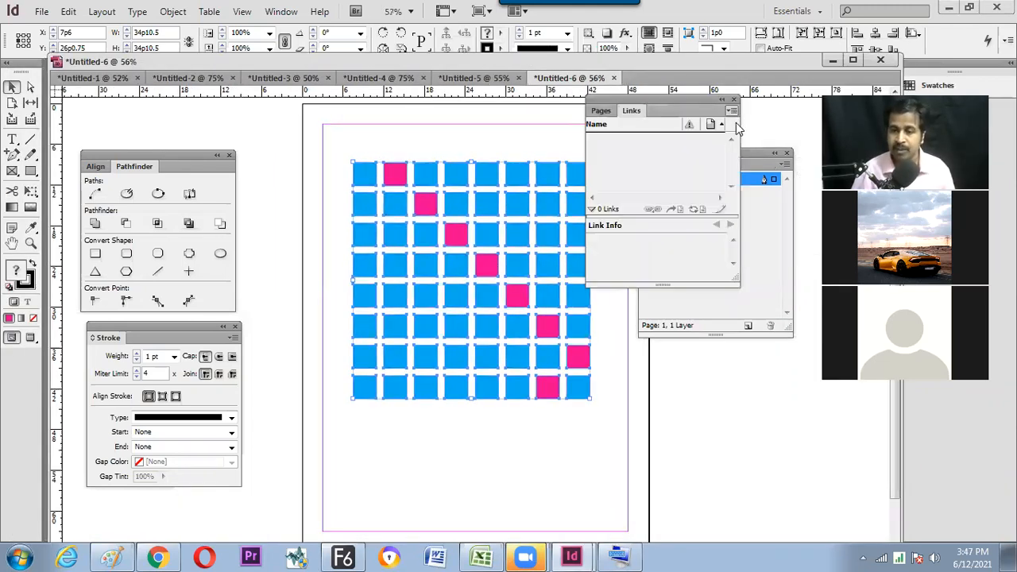
click(734, 101)
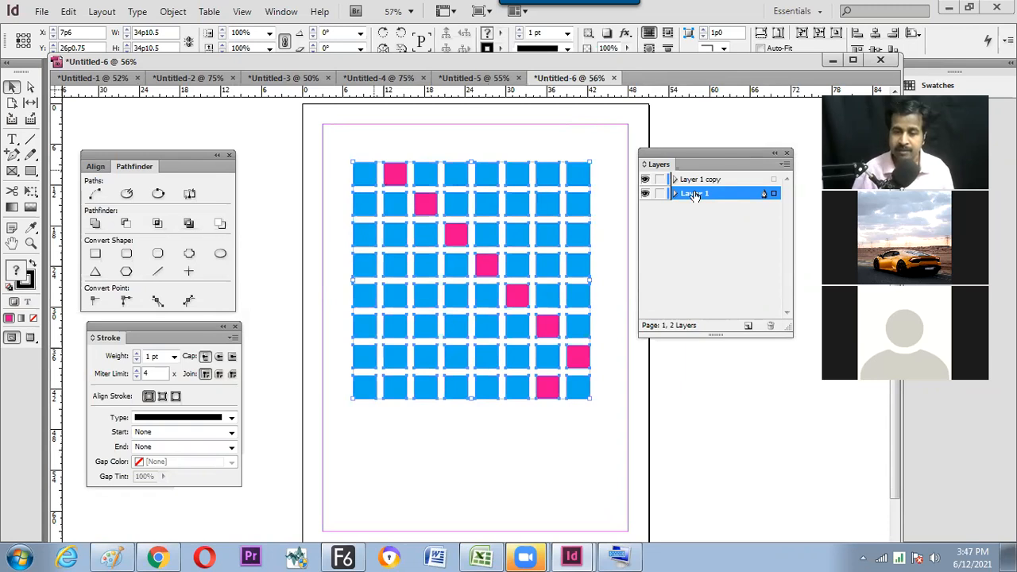
Duplicate Layer 1, select all objects on the copy and convert them to ellipses.
click(746, 180)
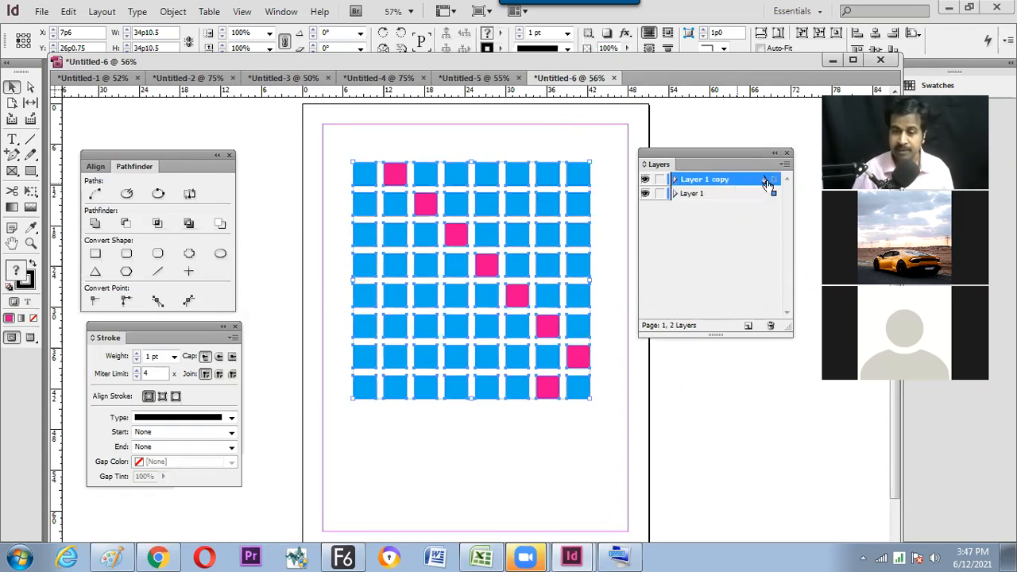
drag(775, 184, 774, 186)
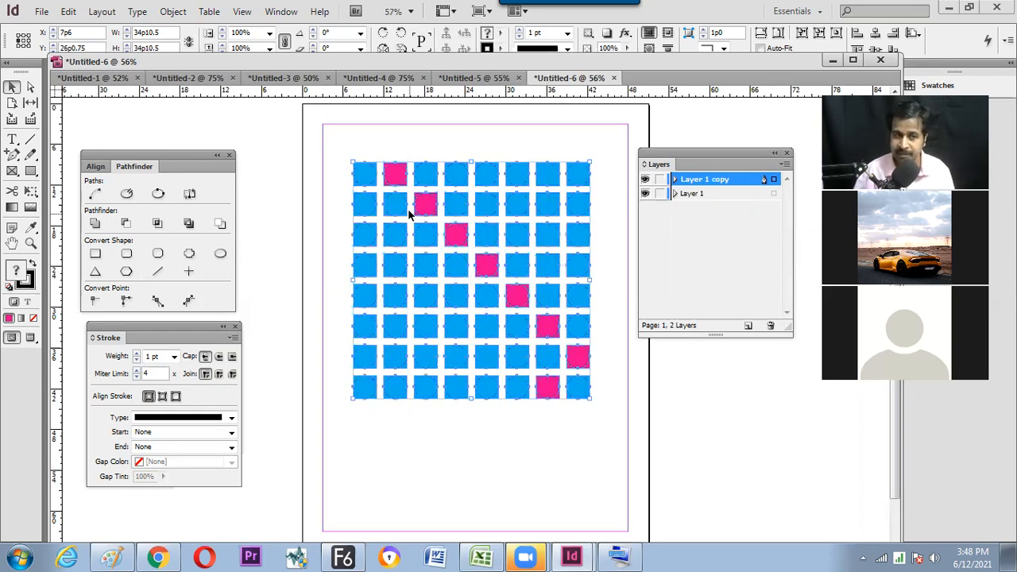
Dock the floating document window again and fill all circles on Layer 1 copy with yellow (C=0 M=0 Y=100 K=0), deselecting them.
drag(238, 62, 239, 68)
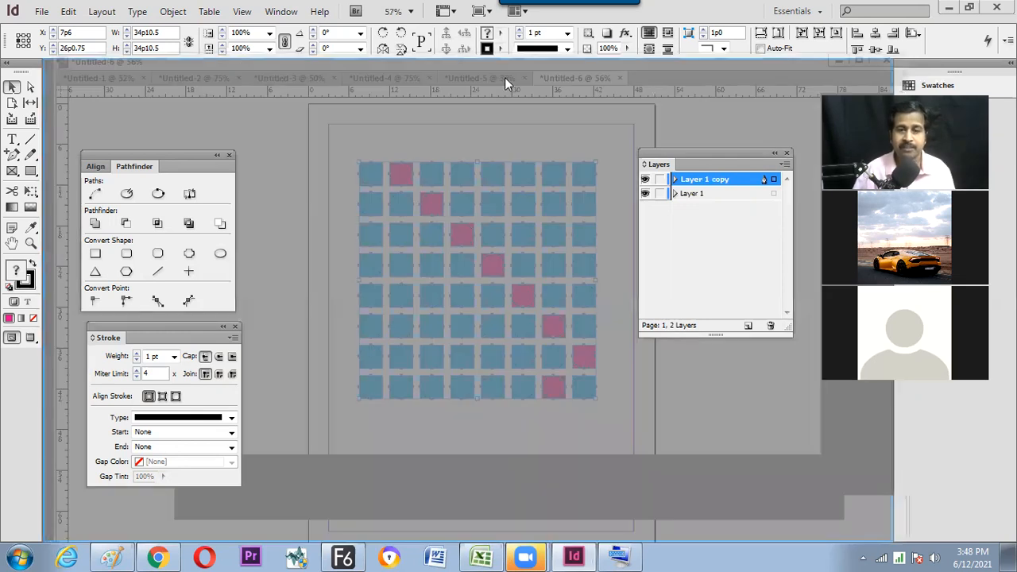
drag(505, 77, 503, 67)
click(501, 38)
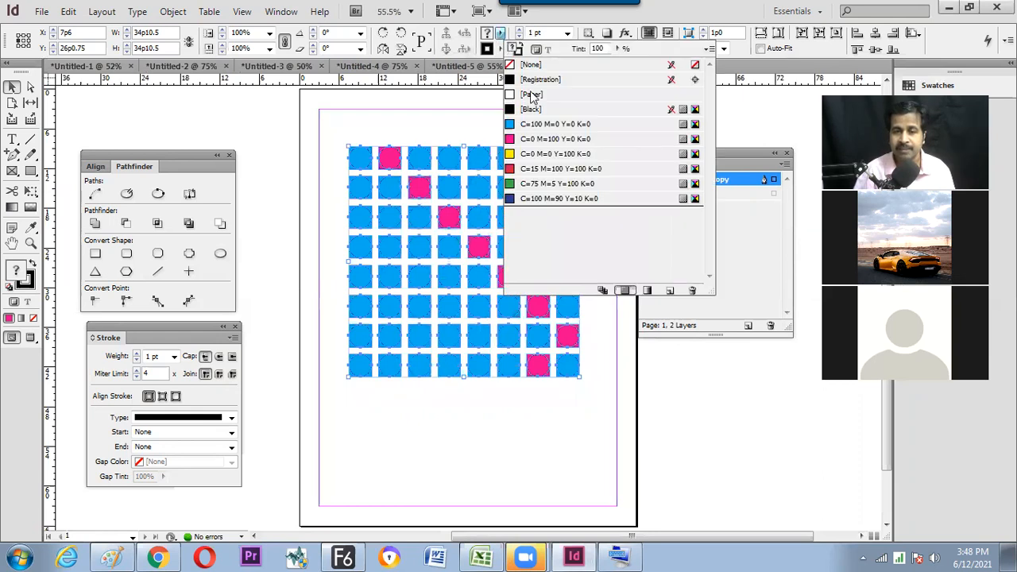
click(522, 155)
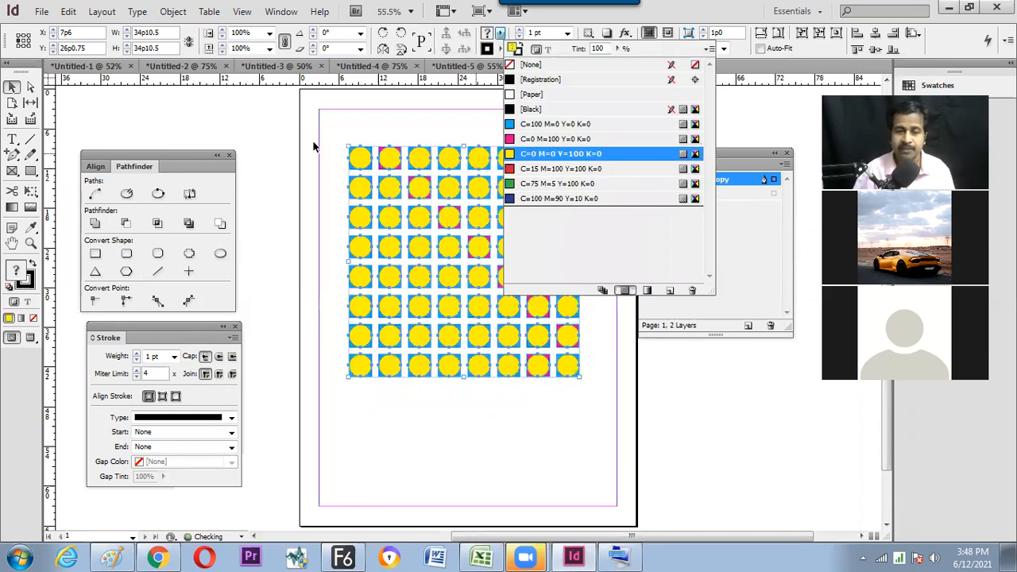
click(483, 413)
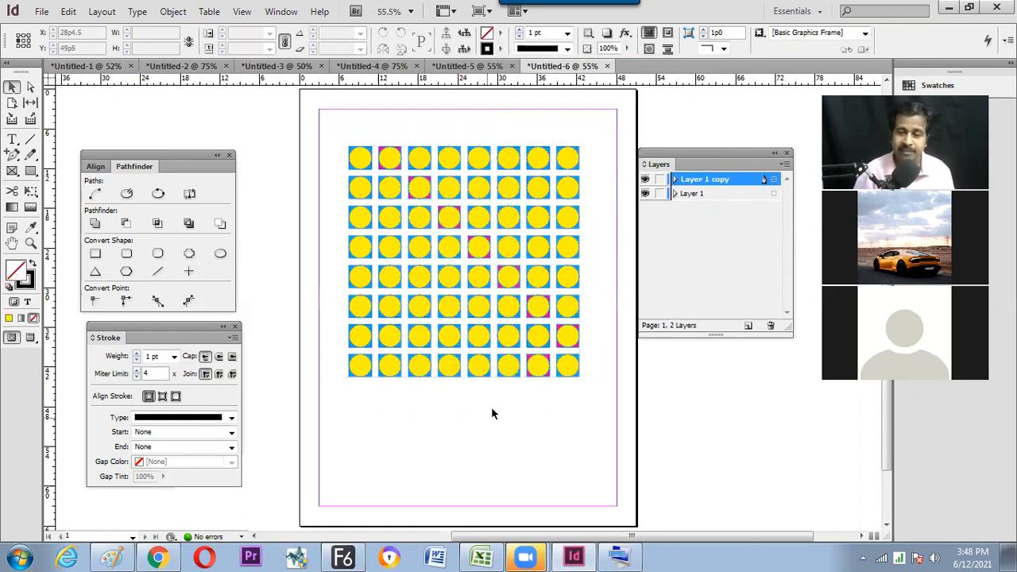
Fill all squares on Layer 1 behind the circles with cyan (C=100 M=0 Y=0 K=0) and deselect them.
click(773, 193)
click(499, 32)
click(539, 127)
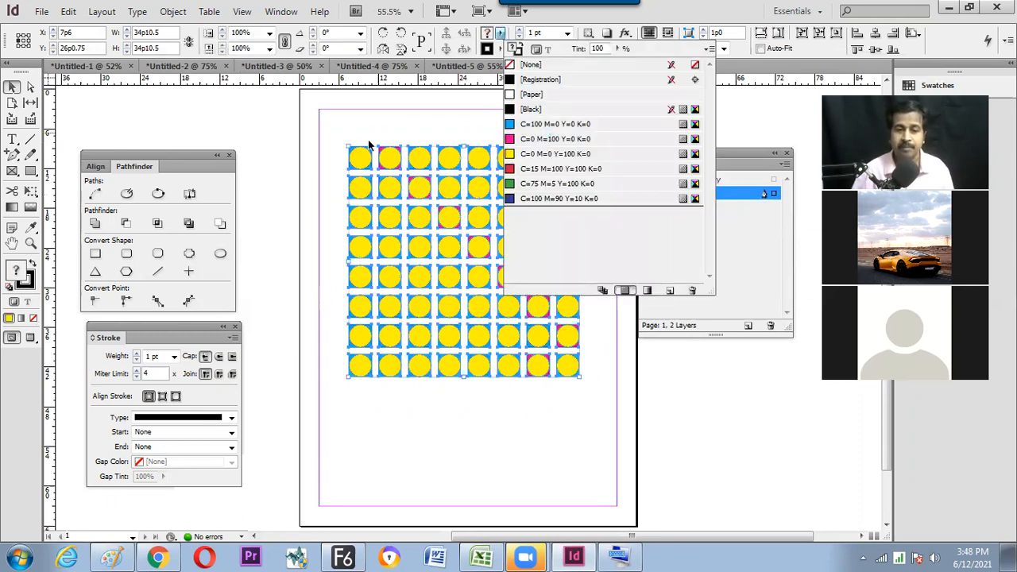
click(315, 252)
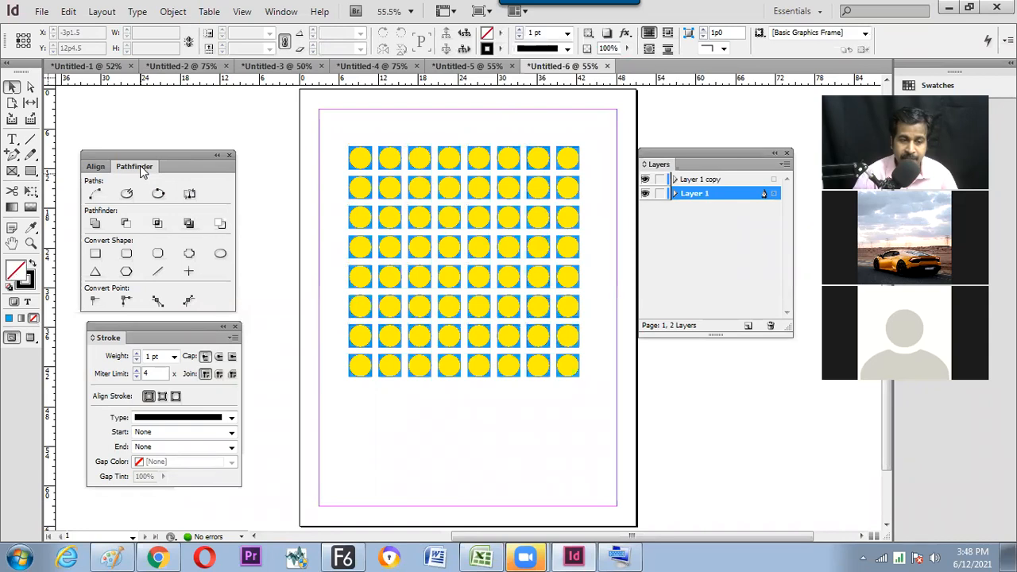
Close the Pathfinder, Stroke and Layers panels.
click(281, 12)
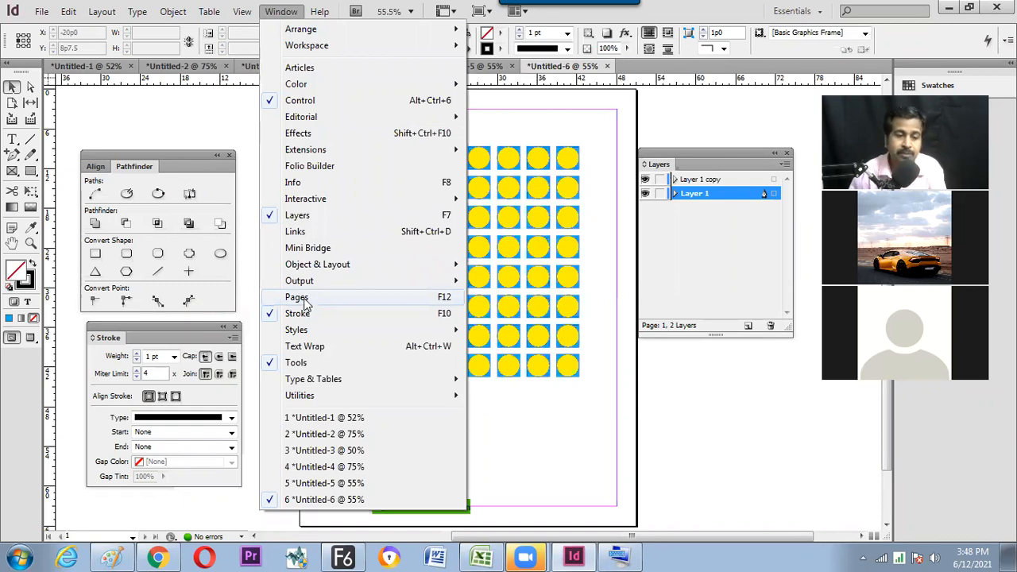
mouse_move(316, 273)
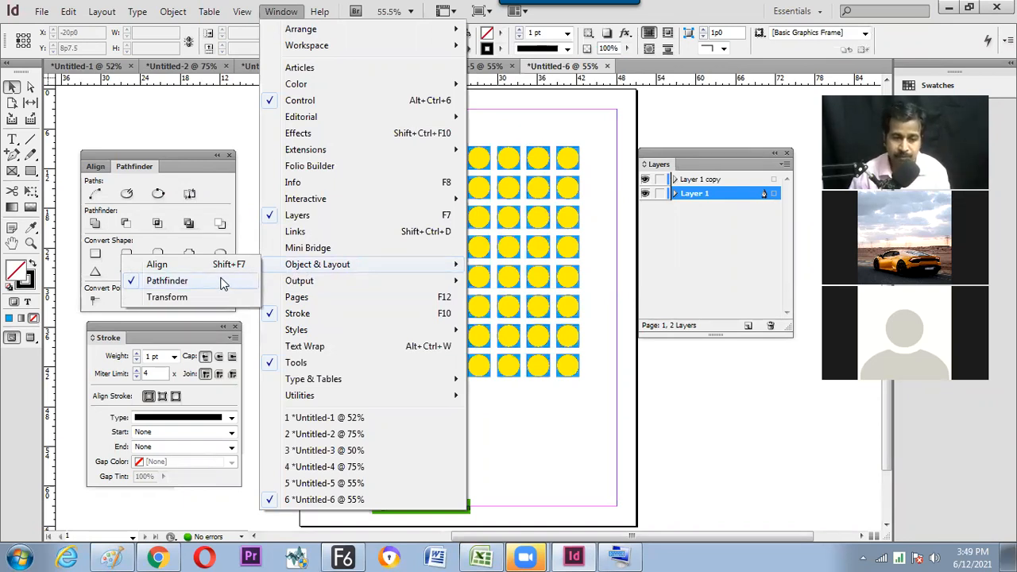
click(231, 159)
click(230, 156)
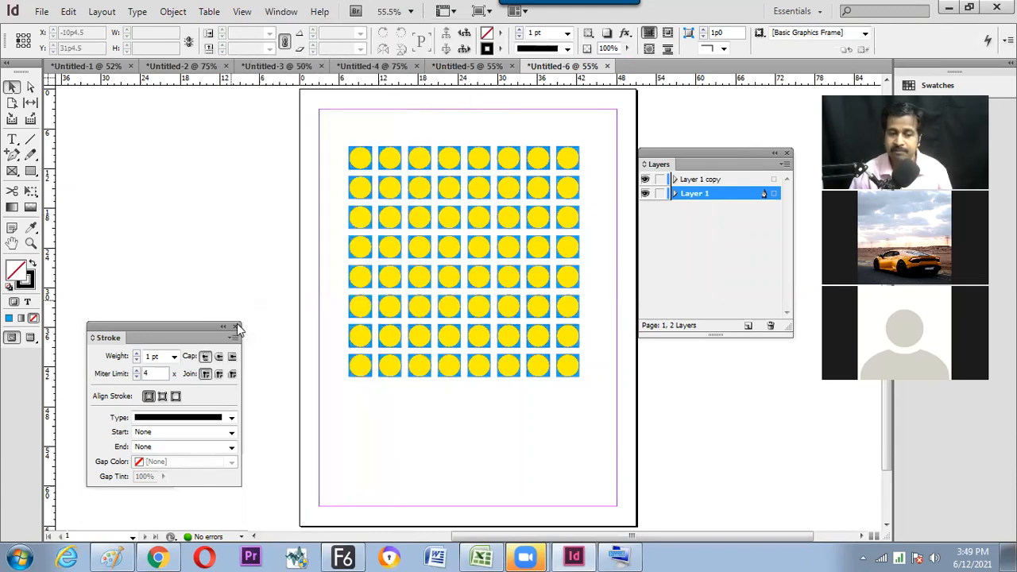
click(236, 326)
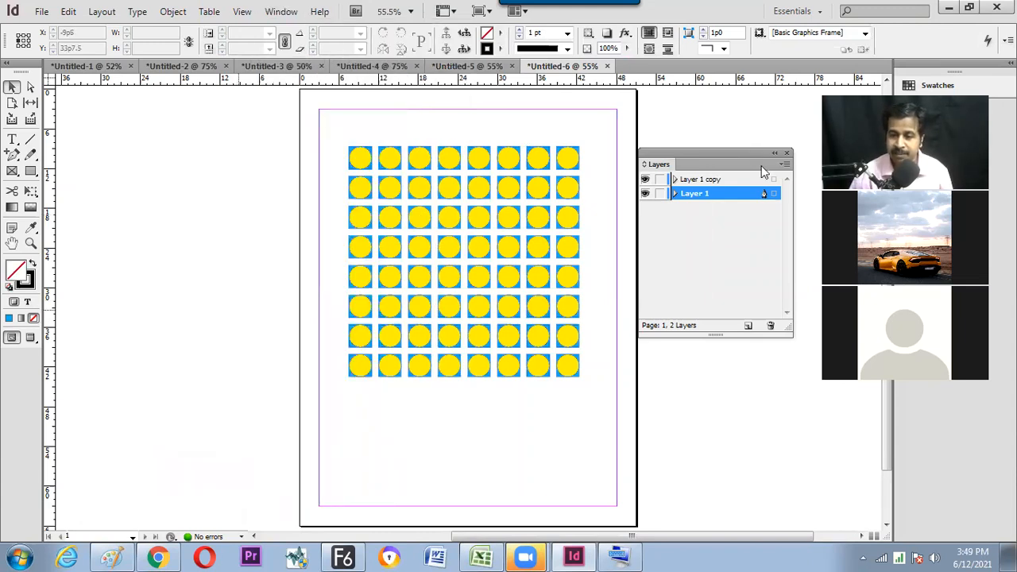
click(786, 153)
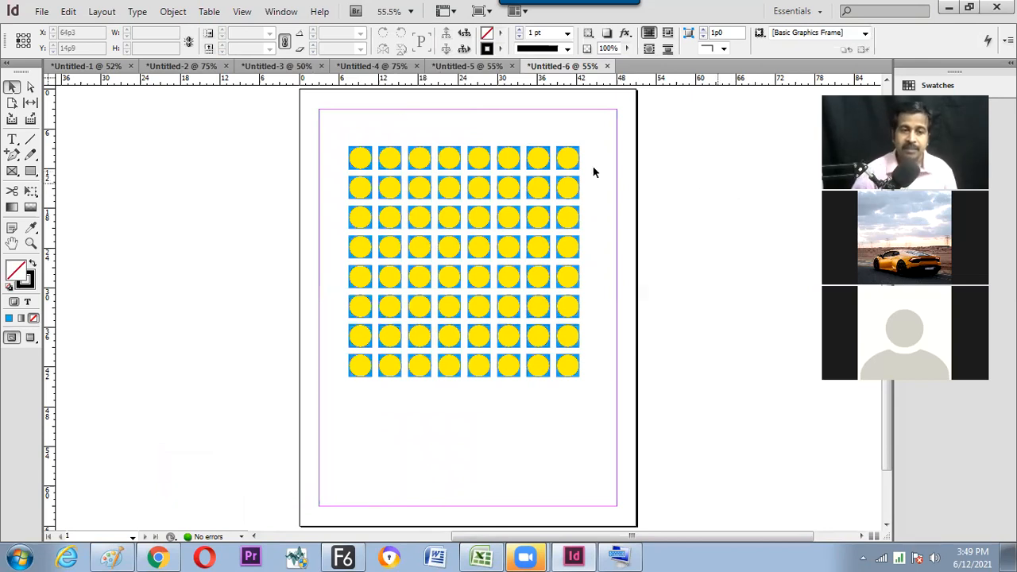
Reopen the Pathfinder and Layers panels and place the Layers panel beside the page, clear of the artwork.
click(281, 11)
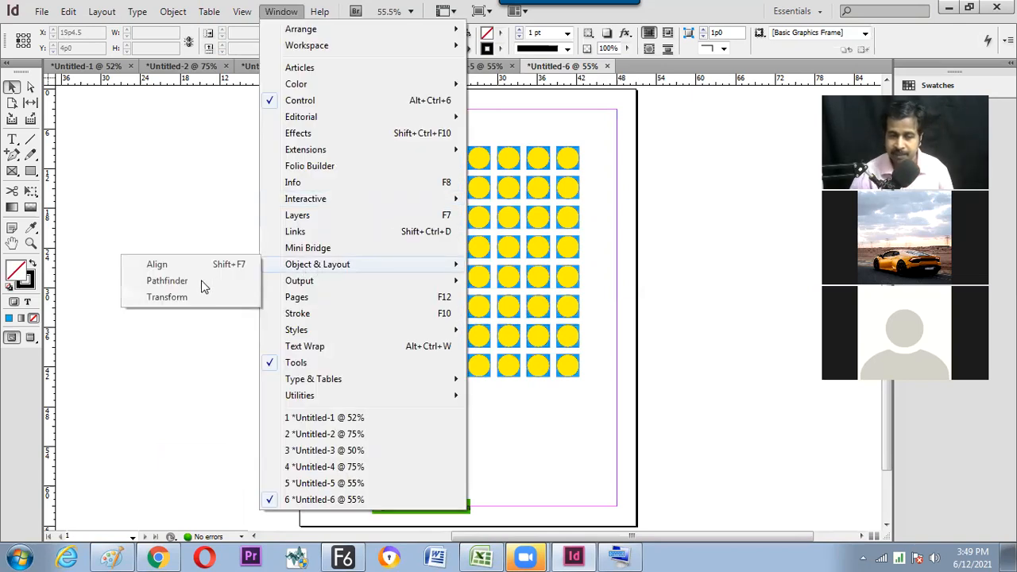
click(203, 282)
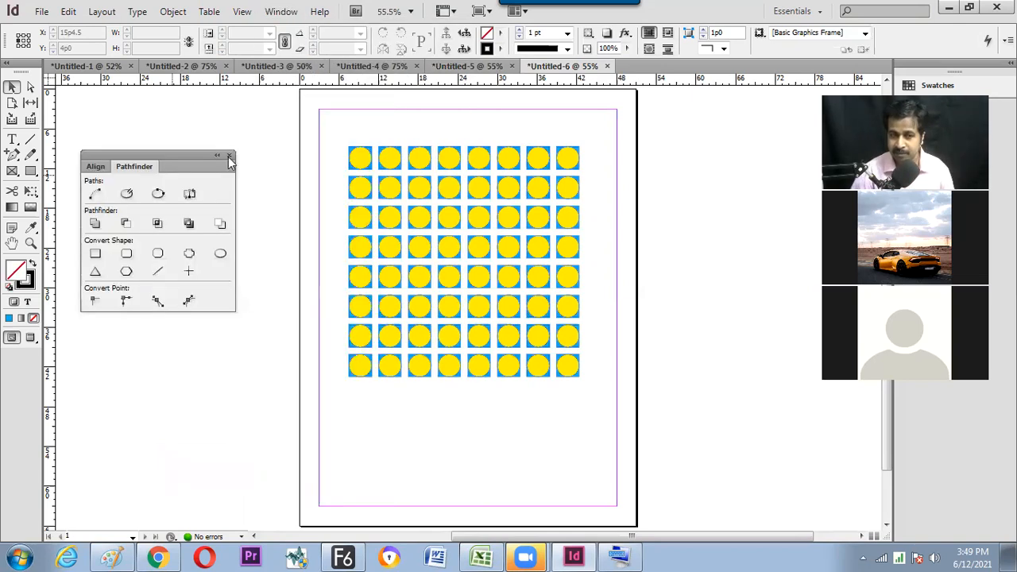
click(287, 13)
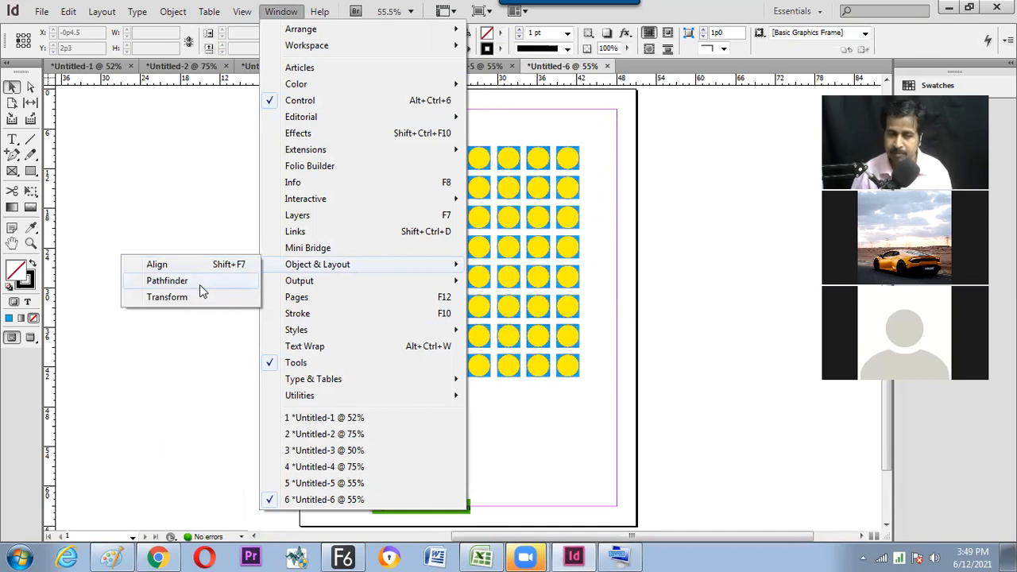
click(201, 288)
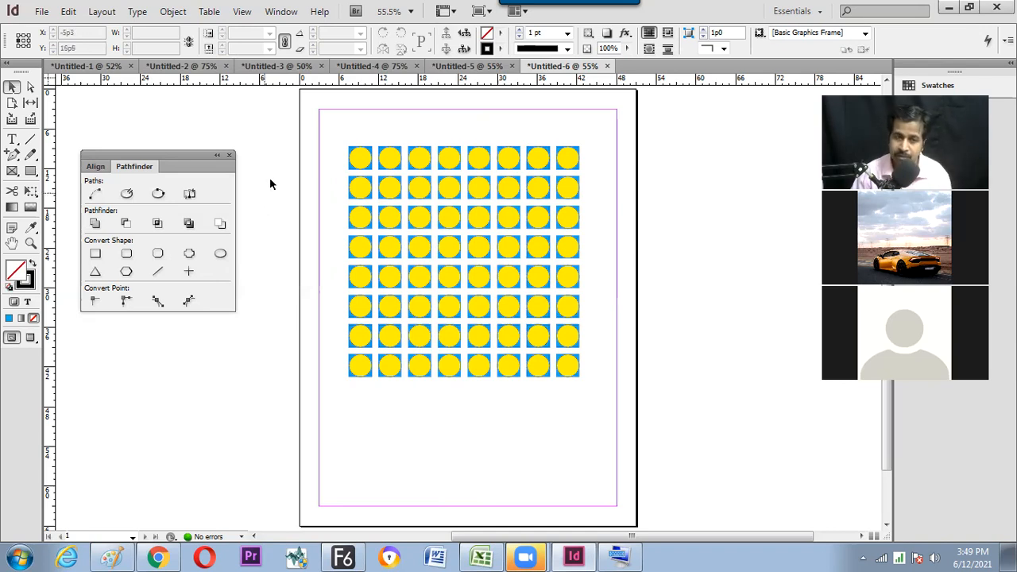
click(281, 12)
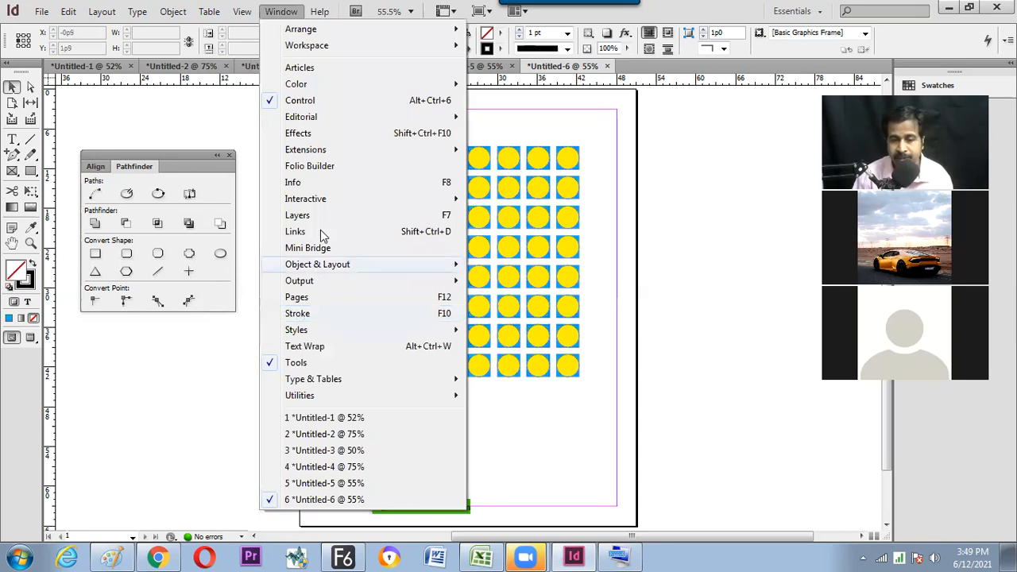
click(319, 217)
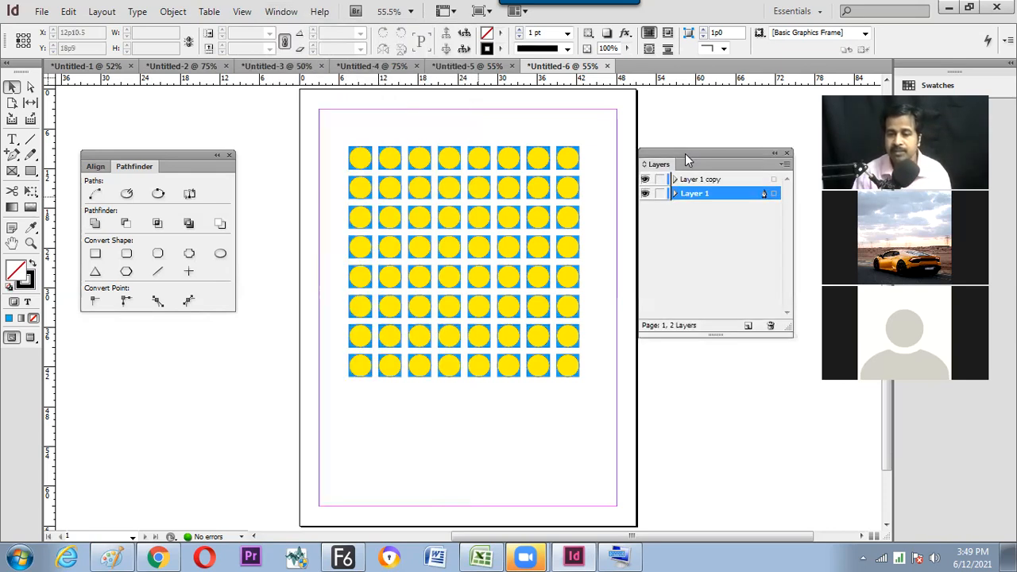
drag(703, 171, 721, 186)
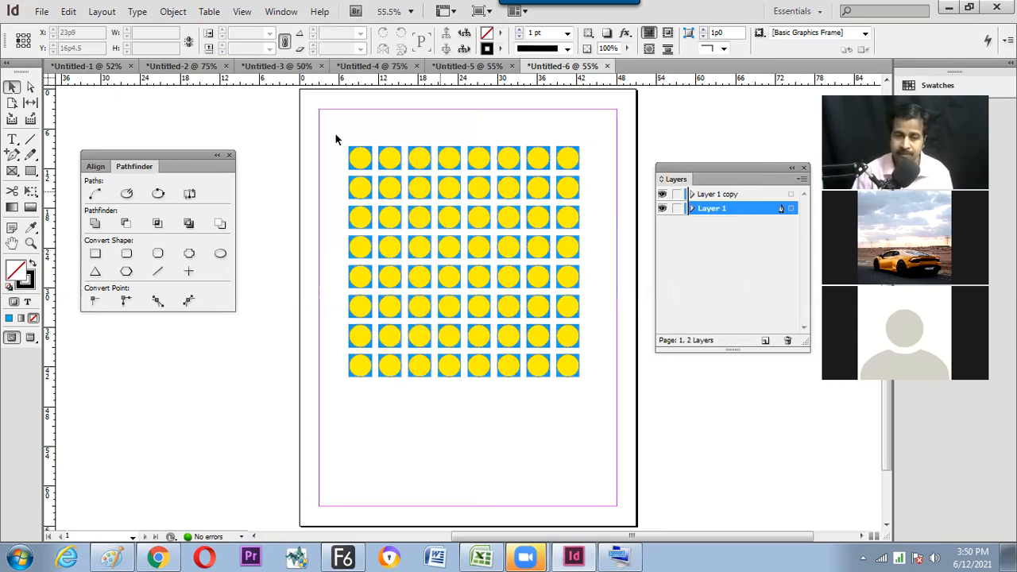
Delete all the circles and squares from the page and remove the Layer 1 copy layer.
drag(588, 435, 580, 391)
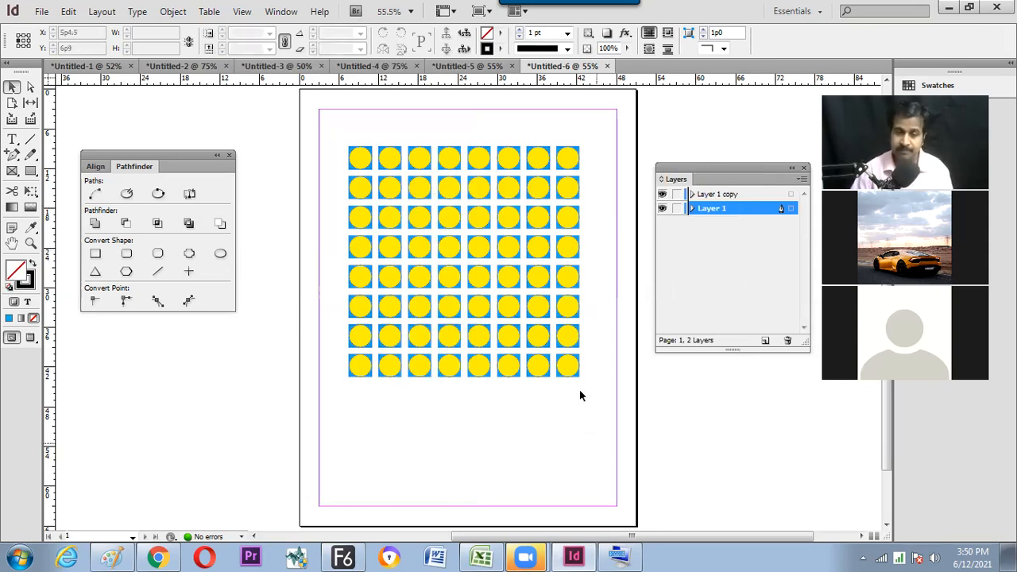
key(Delete)
click(767, 195)
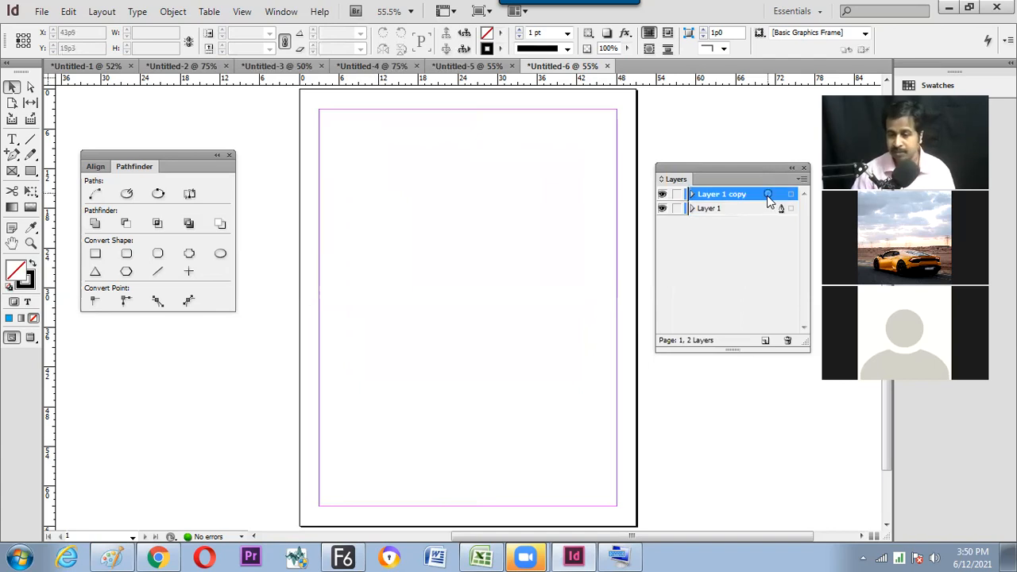
click(786, 339)
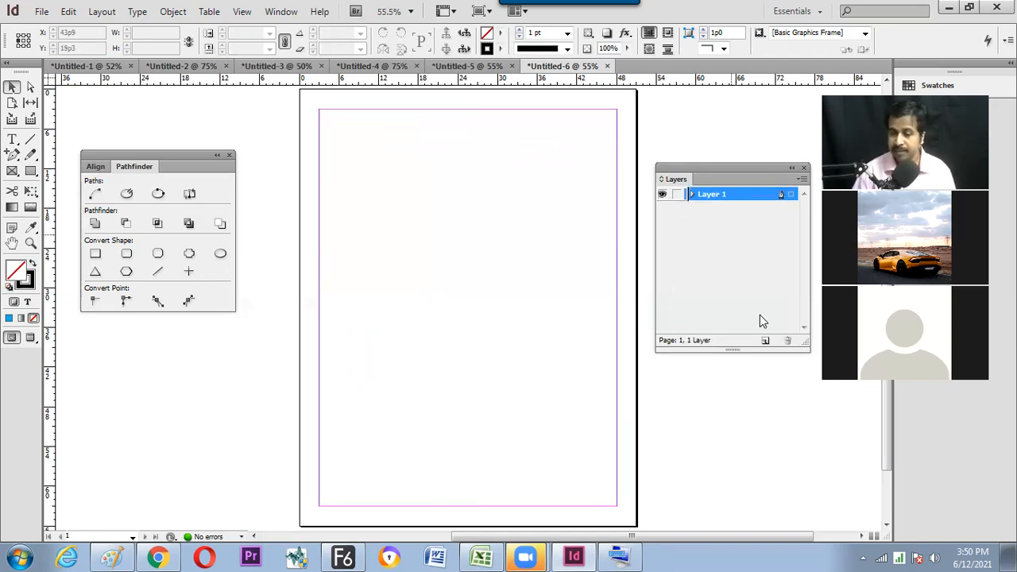
Draw a square frame about 31p6 wide in the upper part of the page.
click(30, 171)
drag(351, 142, 559, 363)
key(shift)
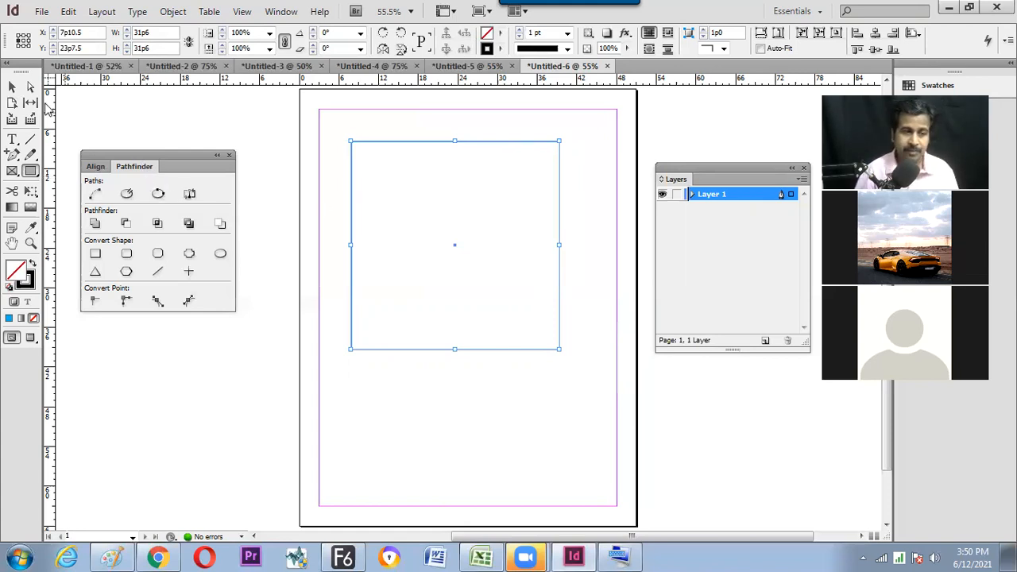
click(13, 87)
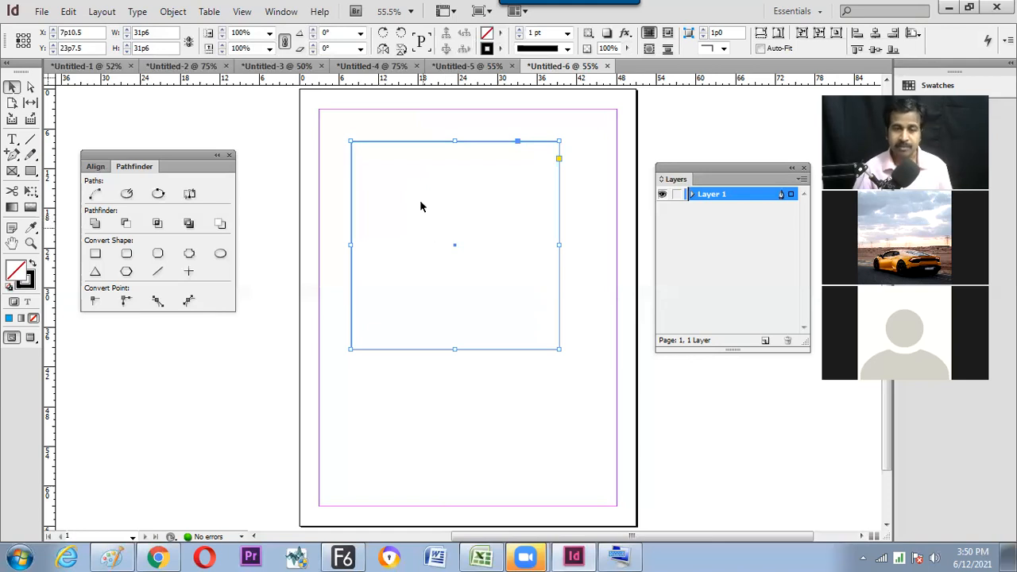
Switch both the horizontal and vertical ruler units to millimeters.
right_click(345, 81)
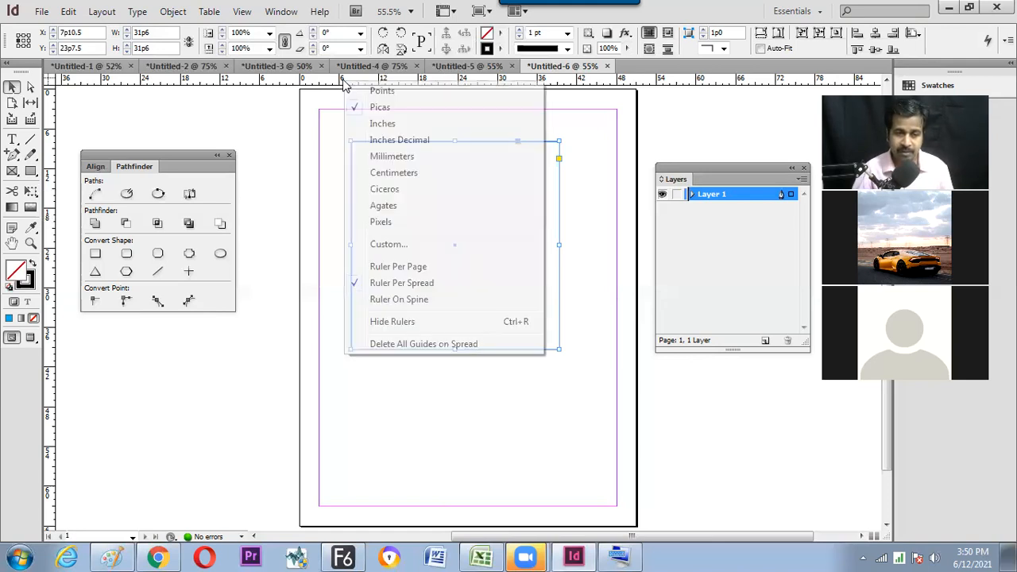
click(391, 156)
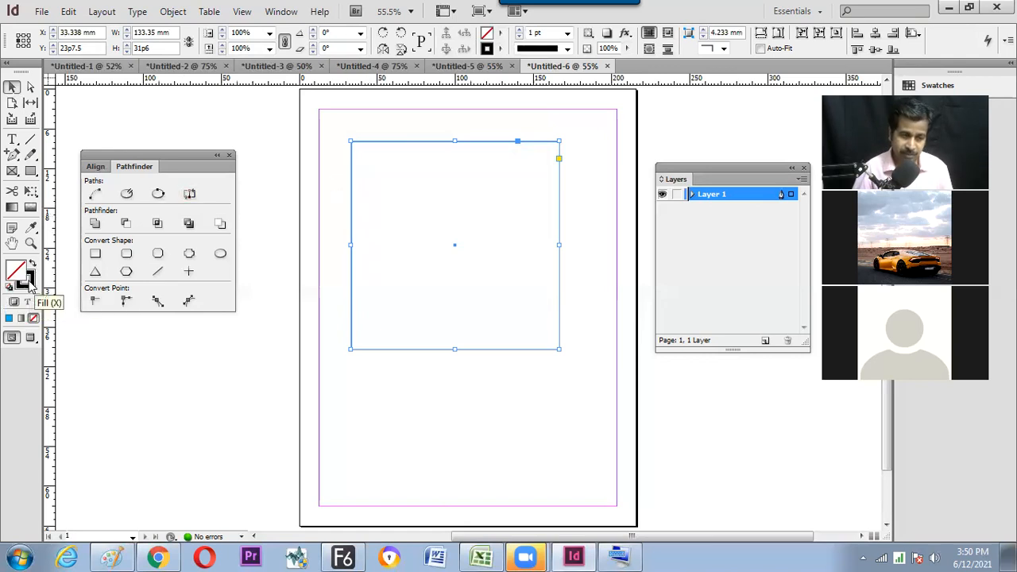
right_click(53, 259)
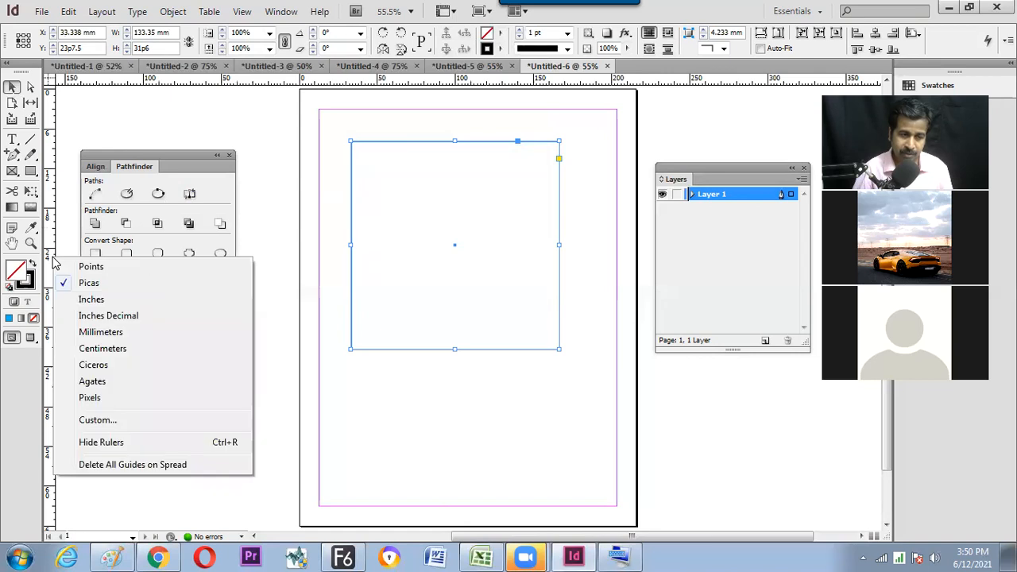
click(92, 332)
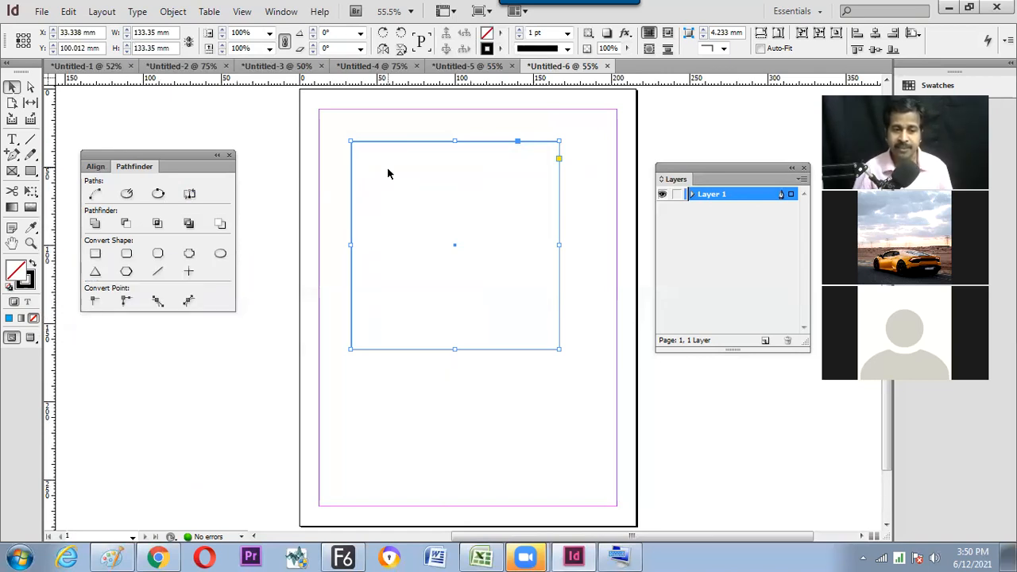
Resize the square frame to a rectangle 90 mm wide and 50 mm high.
click(284, 134)
drag(304, 119, 501, 331)
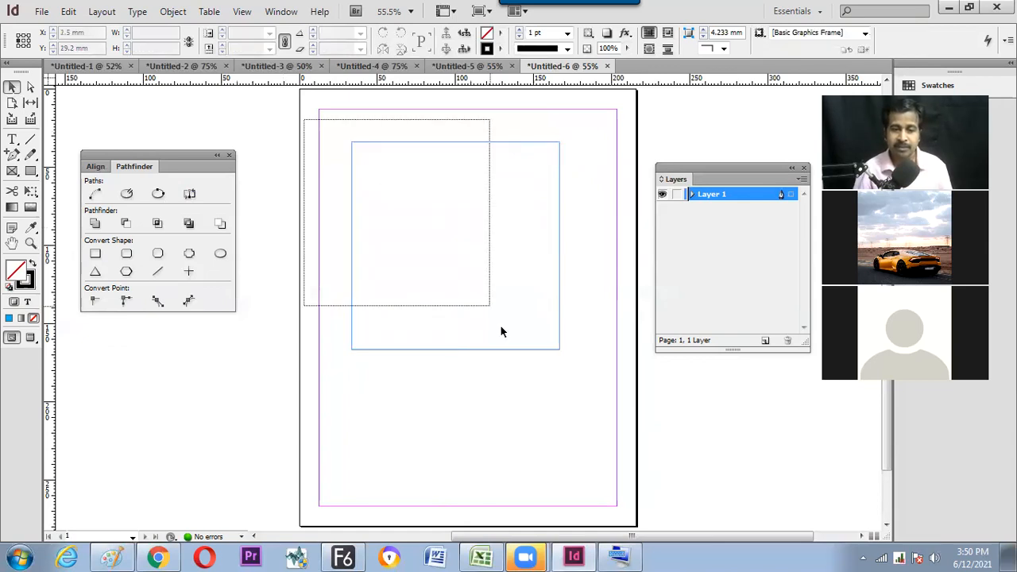
drag(555, 371, 554, 371)
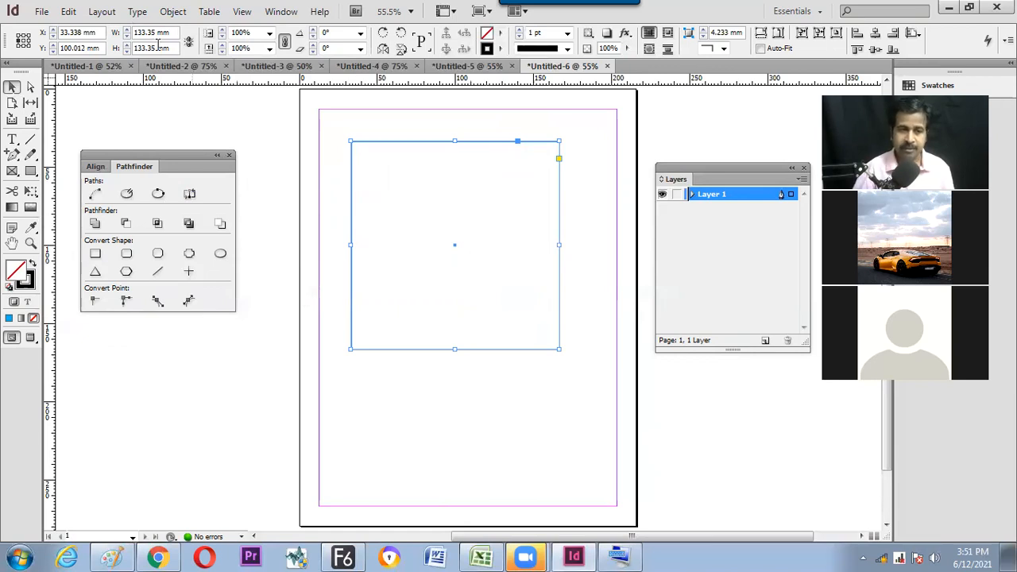
drag(174, 36, 112, 72)
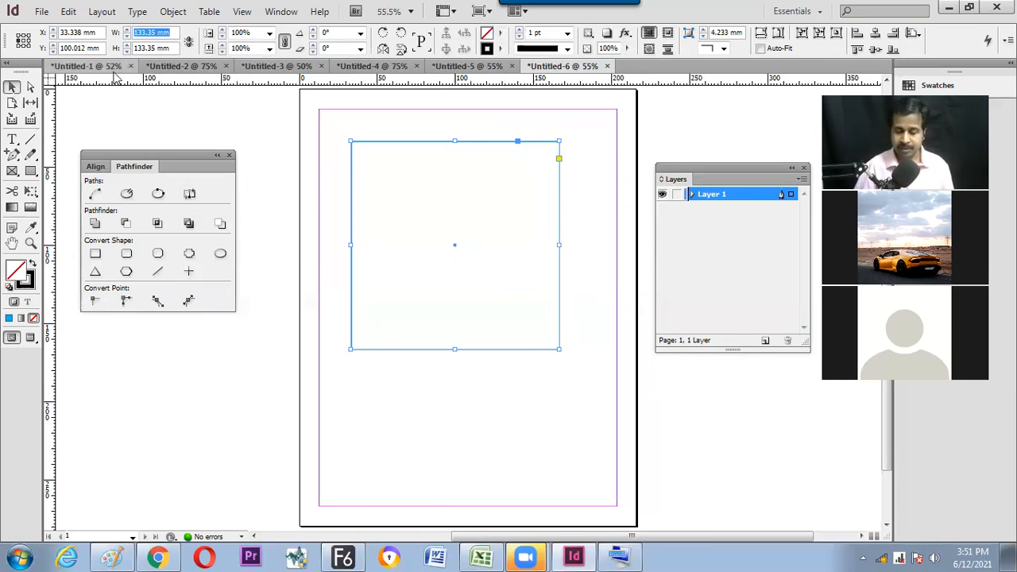
text(9)
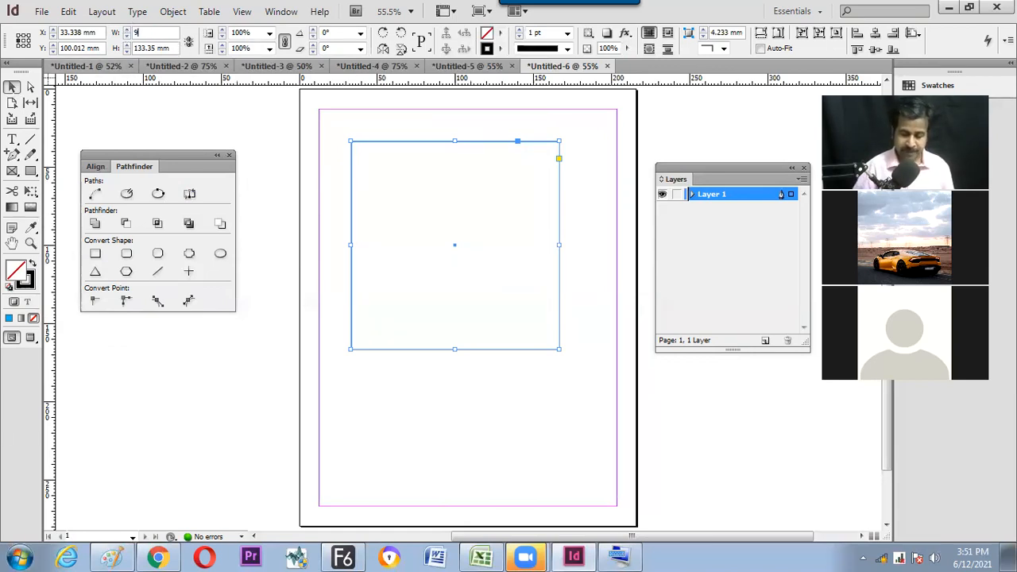
text(0)
key(Return)
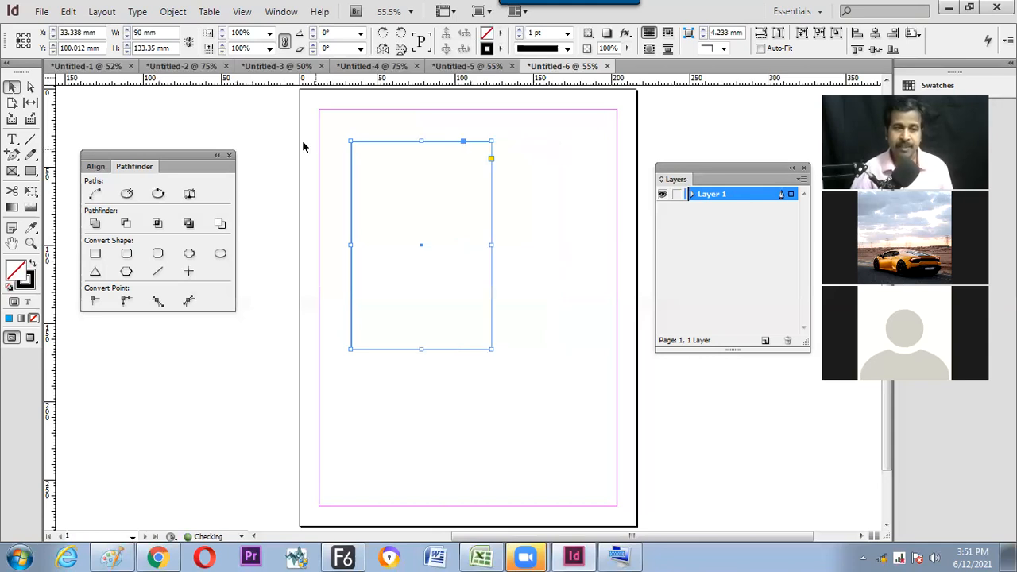
drag(176, 50, 89, 30)
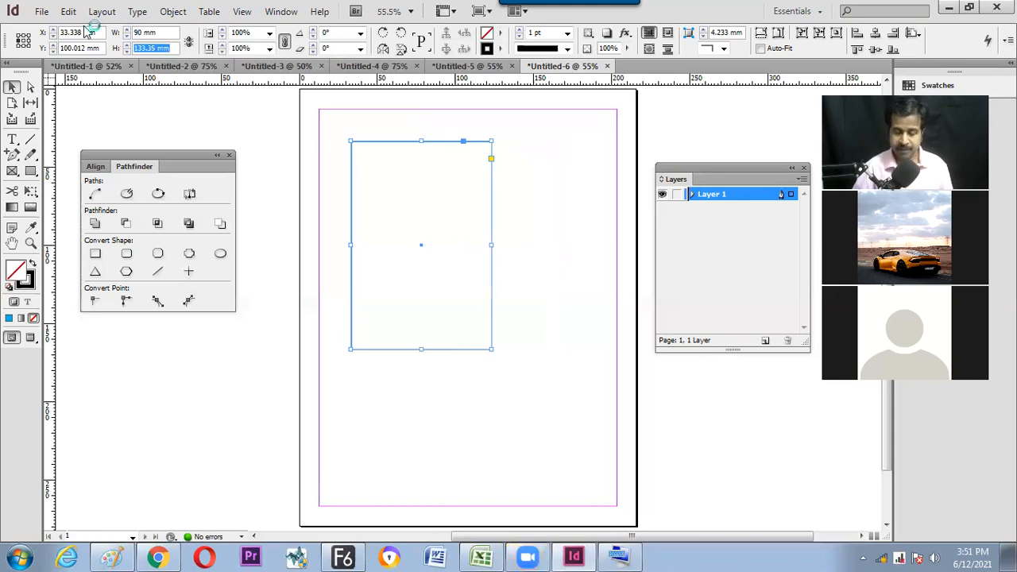
text(50)
key(Return)
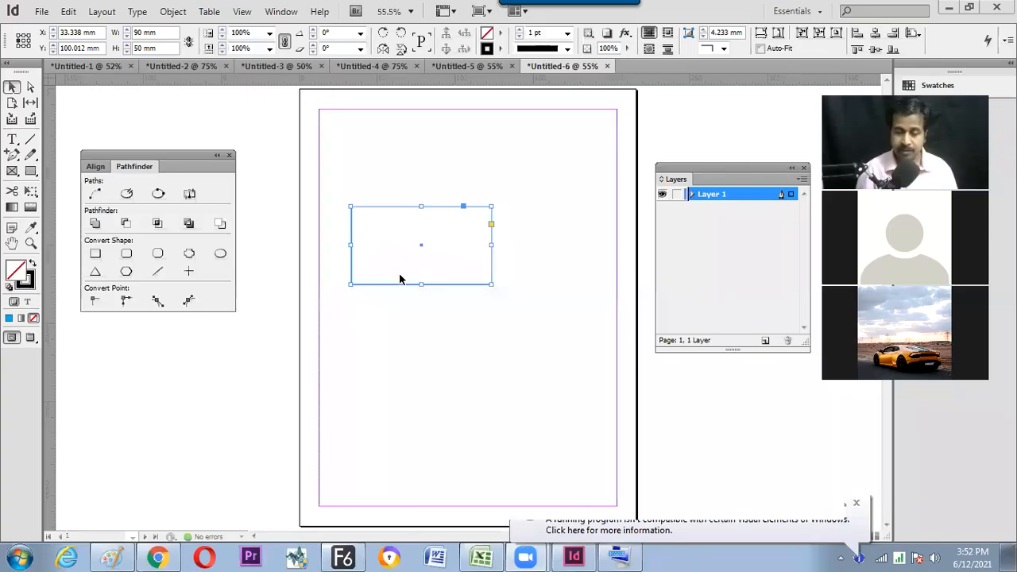
Fill the rectangle with the cyan swatch (C=100 M=0 Y=0 K=0) and deselect it.
drag(527, 178, 391, 300)
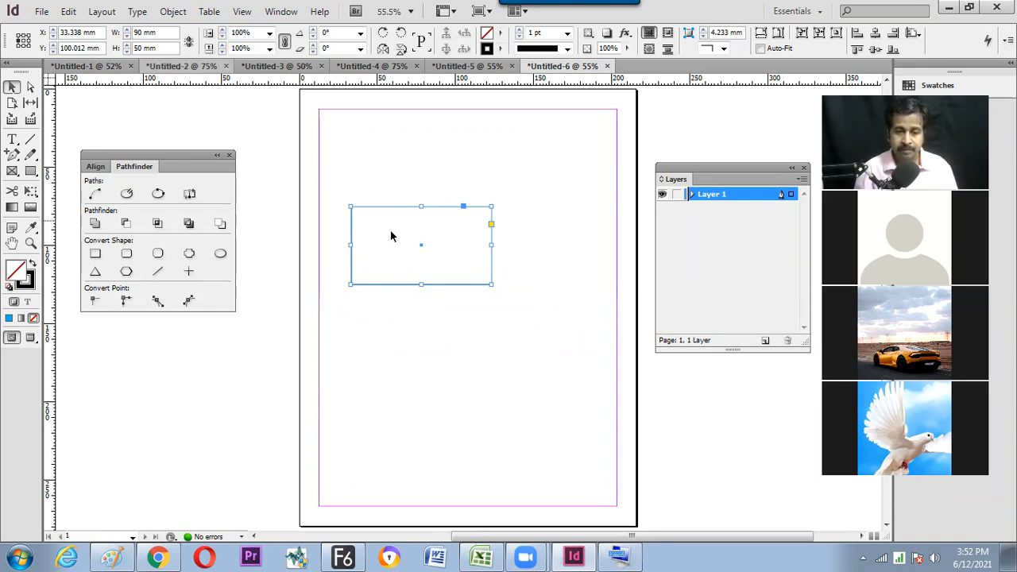
drag(398, 237, 411, 208)
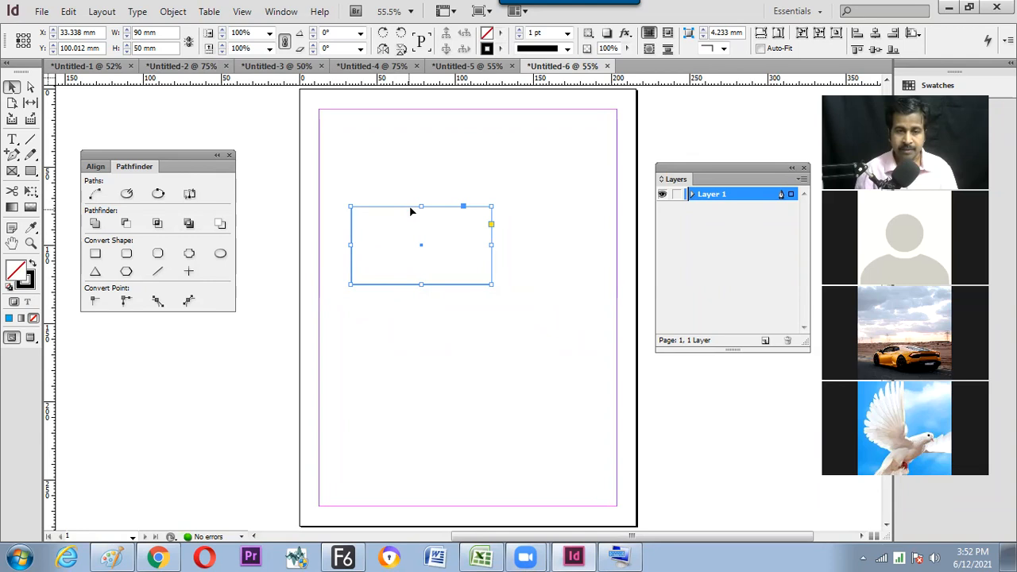
click(499, 33)
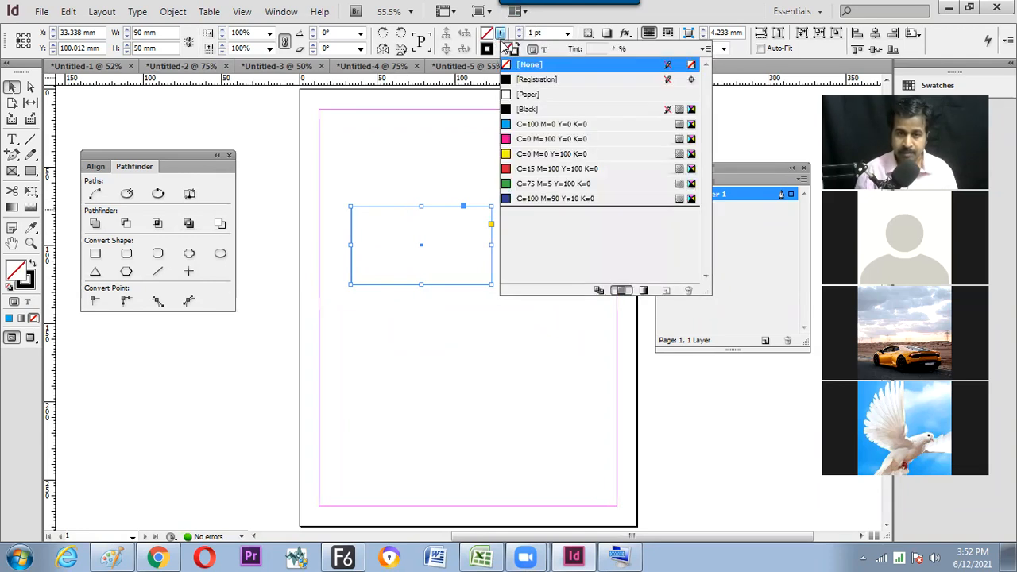
click(530, 125)
click(435, 164)
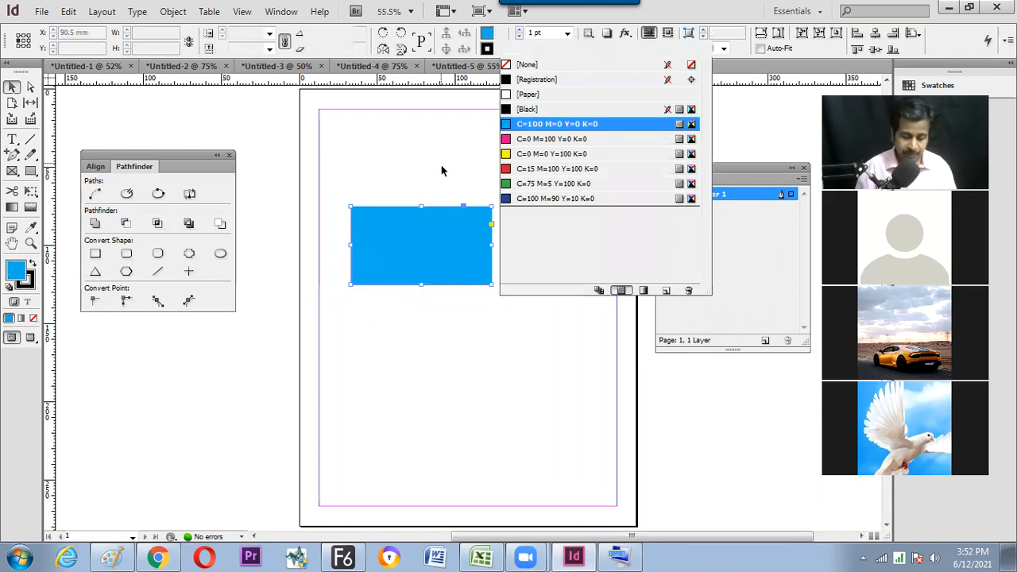
Move the cyan rectangle up and toward the page center, to about X 56 mm, Y 93 mm.
key(ctrl+=)
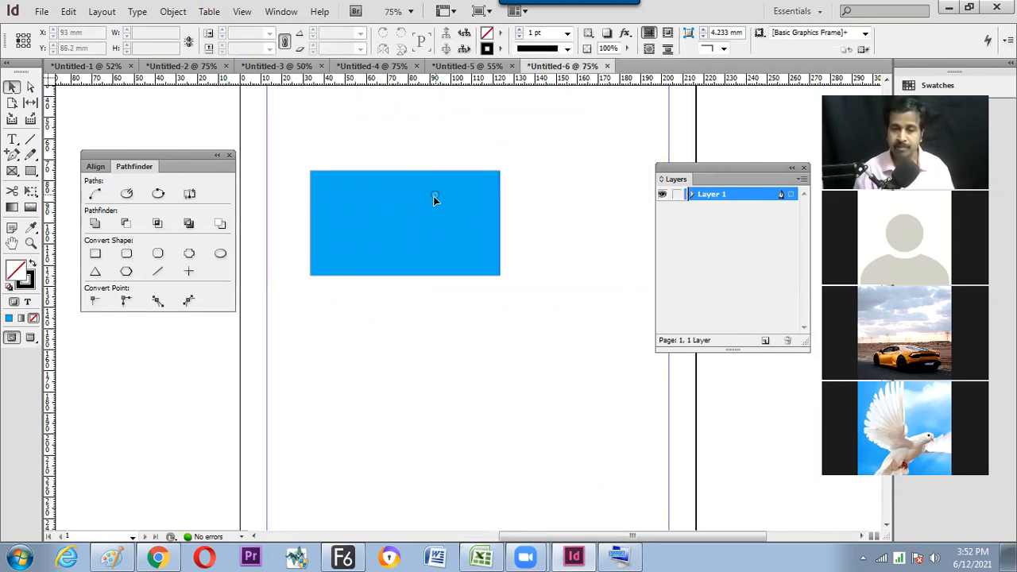
click(439, 192)
drag(434, 224, 481, 213)
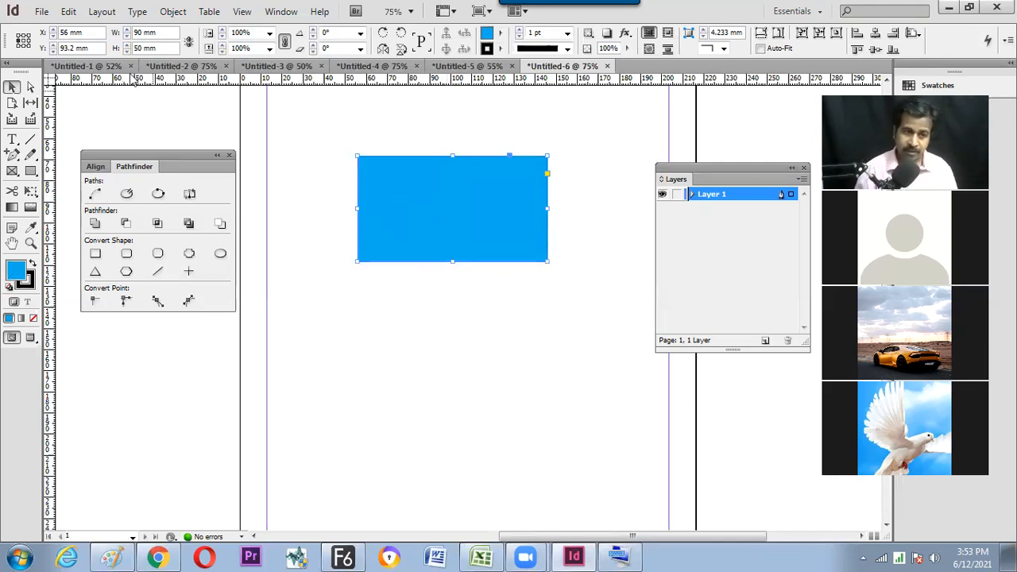
Copy the cyan rectangle and paste the copy in place, exactly over the original.
click(111, 12)
click(111, 12)
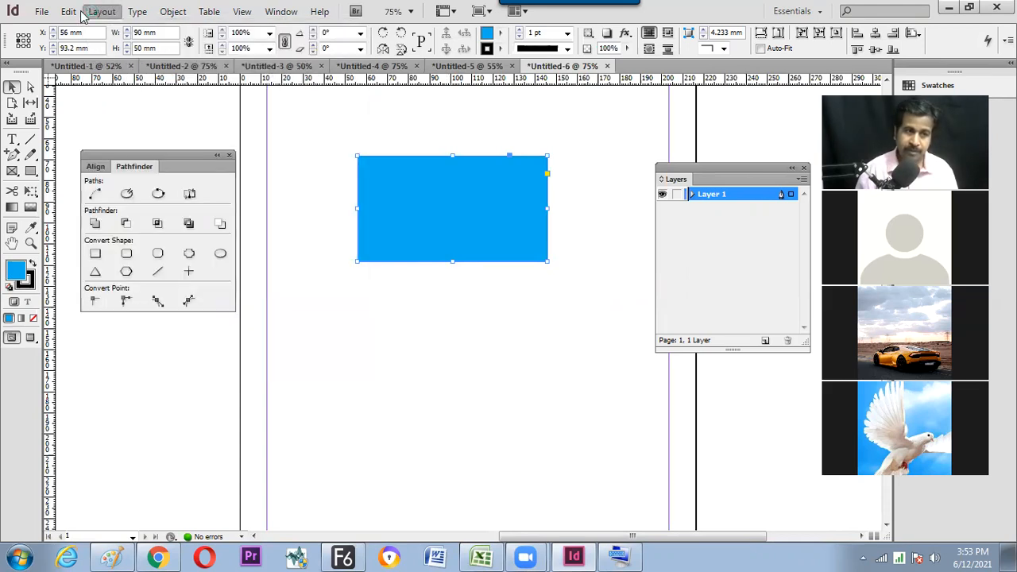
click(69, 11)
click(118, 78)
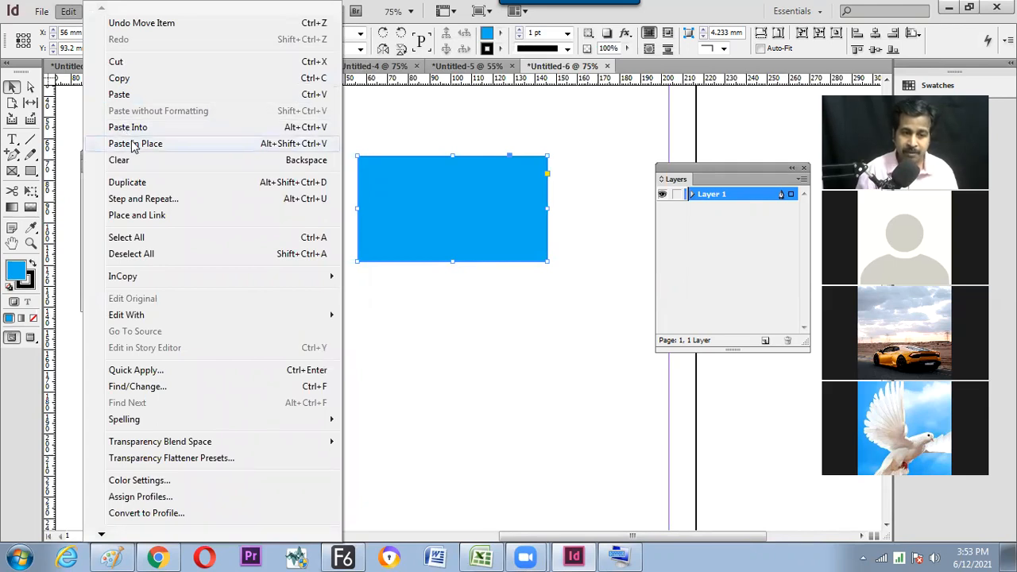
click(134, 144)
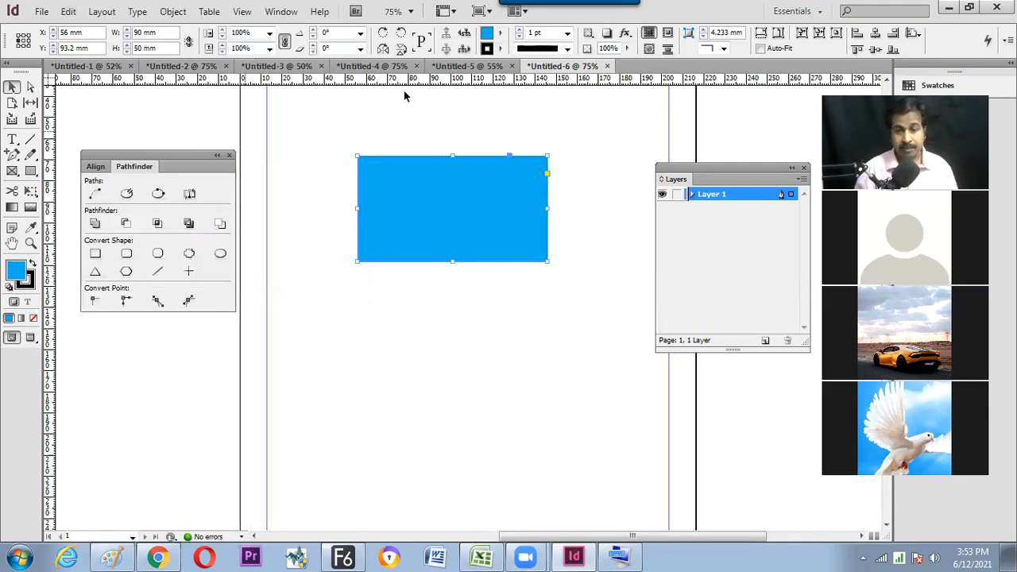
Fill the pasted copy with the magenta swatch (C=0 M=100 Y=0 K=0) and select the copy again.
click(500, 33)
click(531, 140)
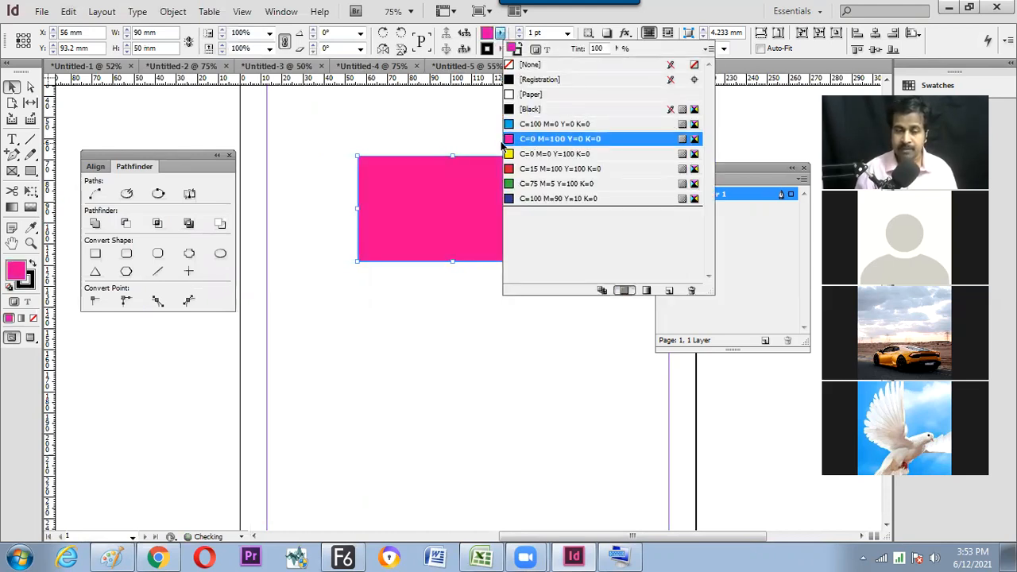
click(453, 175)
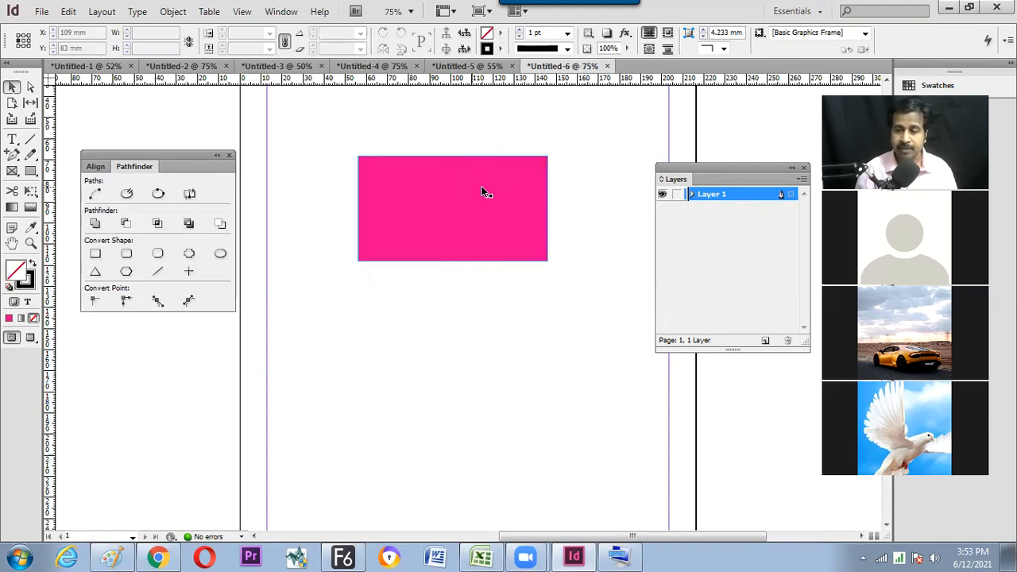
click(469, 219)
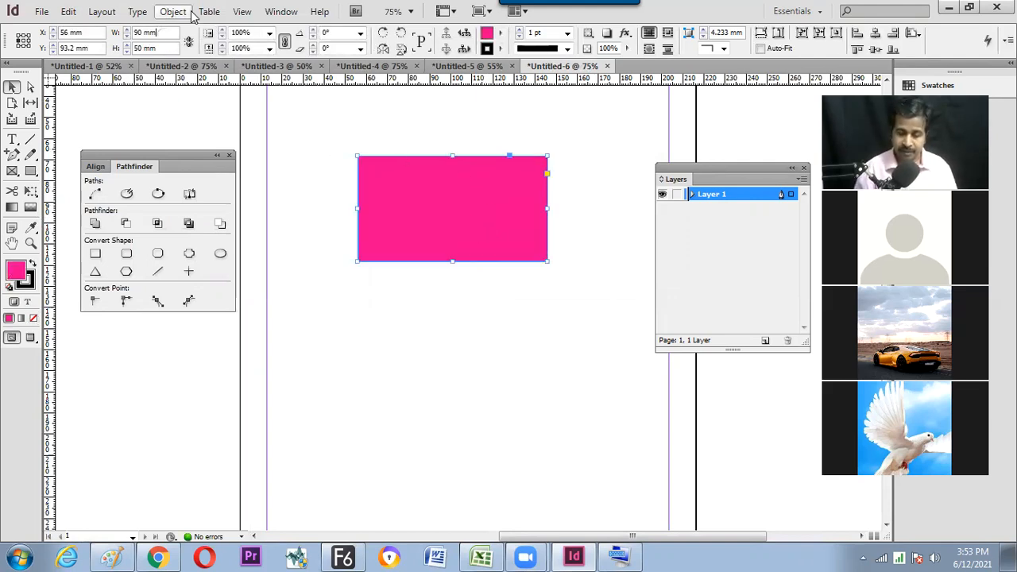
Halve the magenta rectangle's width by entering 90/2 mm, and deselect it.
text(/)
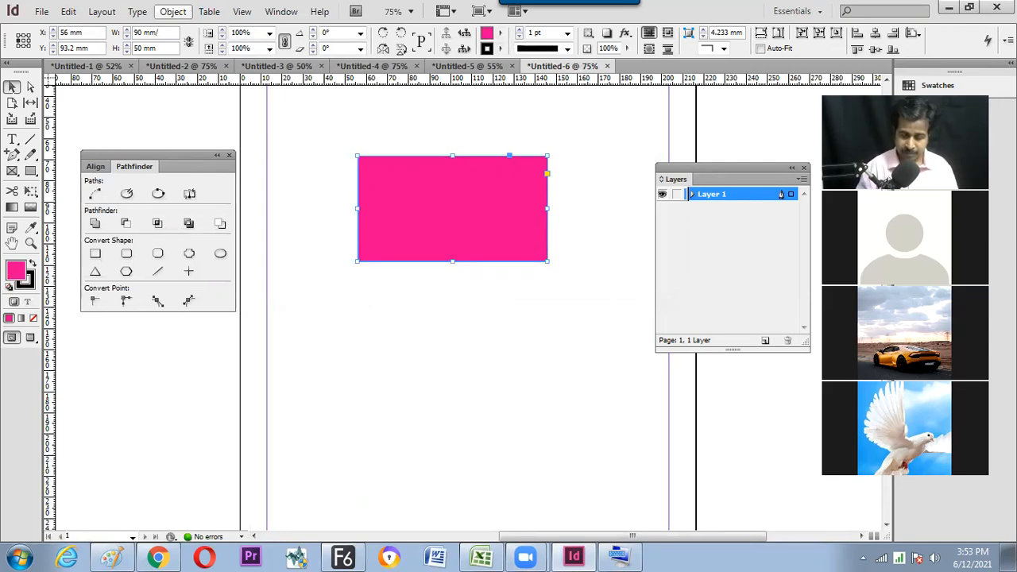
text(2)
key(Return)
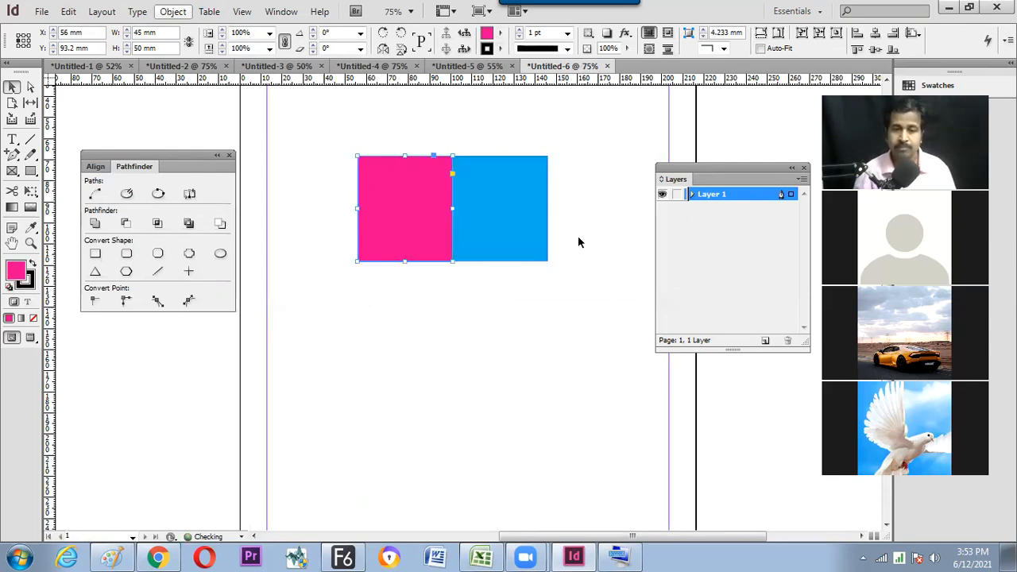
click(571, 304)
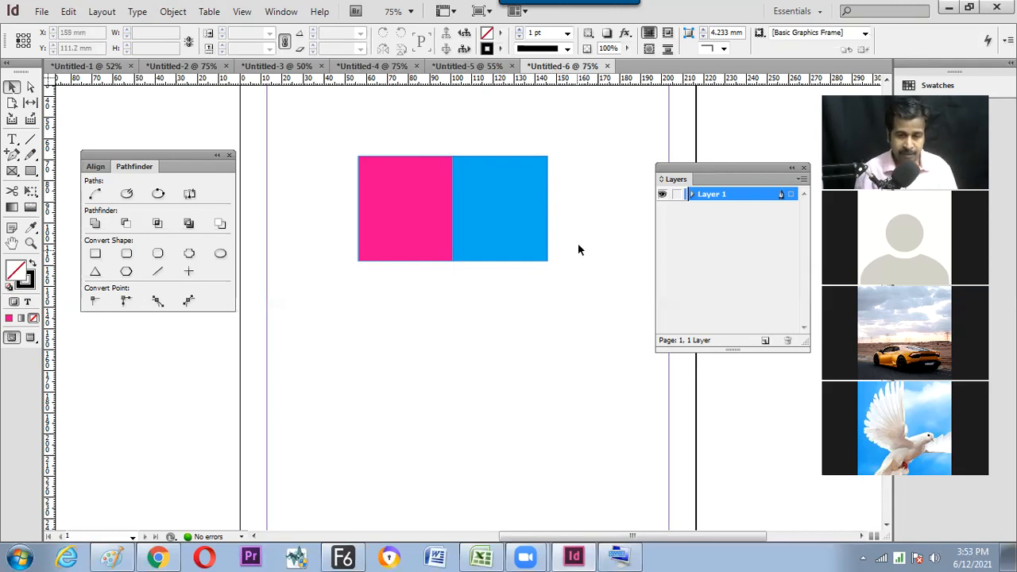
Give the cyan rectangle a yellow stroke using the C=0 M=0 Y=100 K=0 swatch.
click(535, 237)
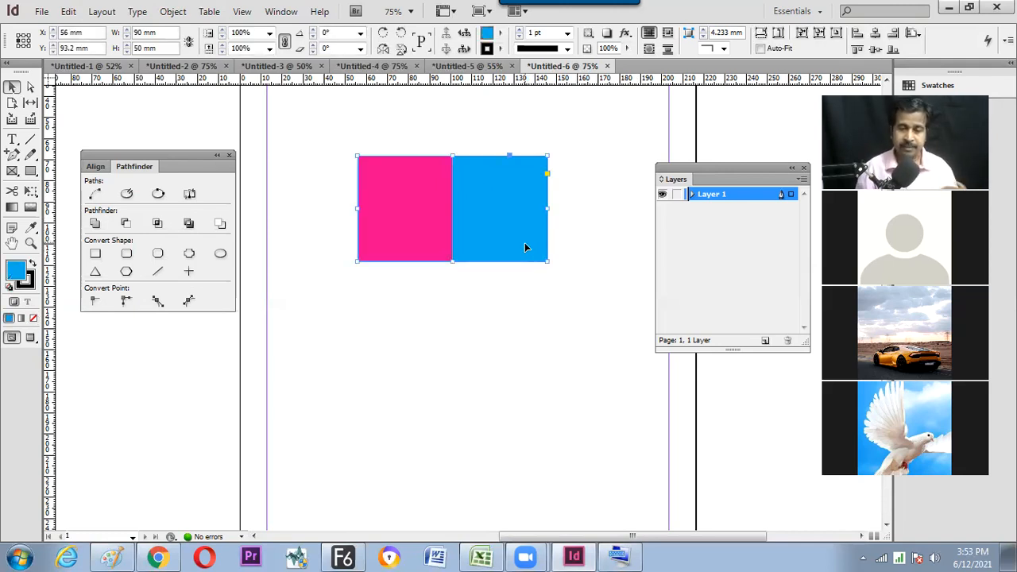
key(ctrl+shift+a)
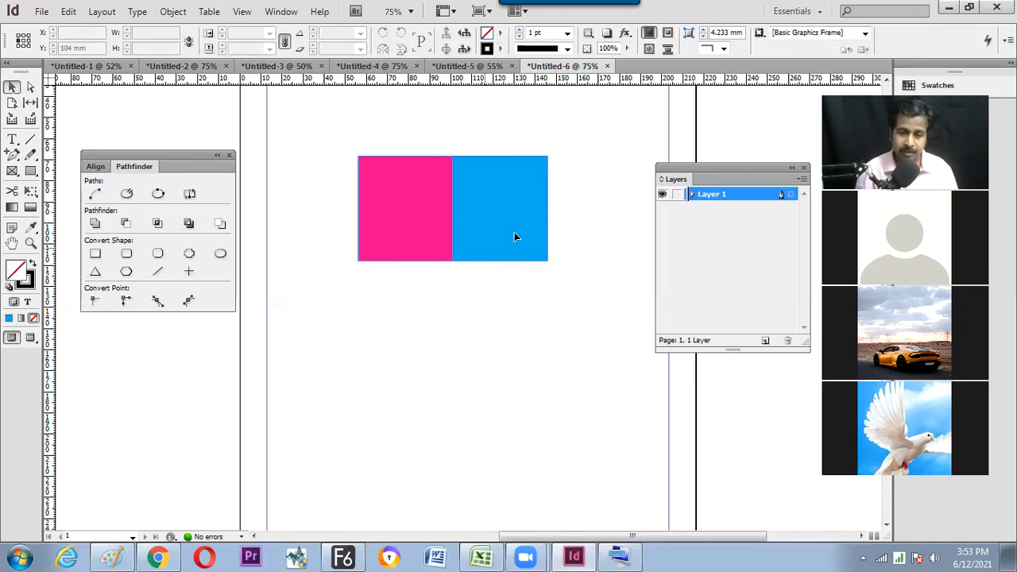
click(515, 237)
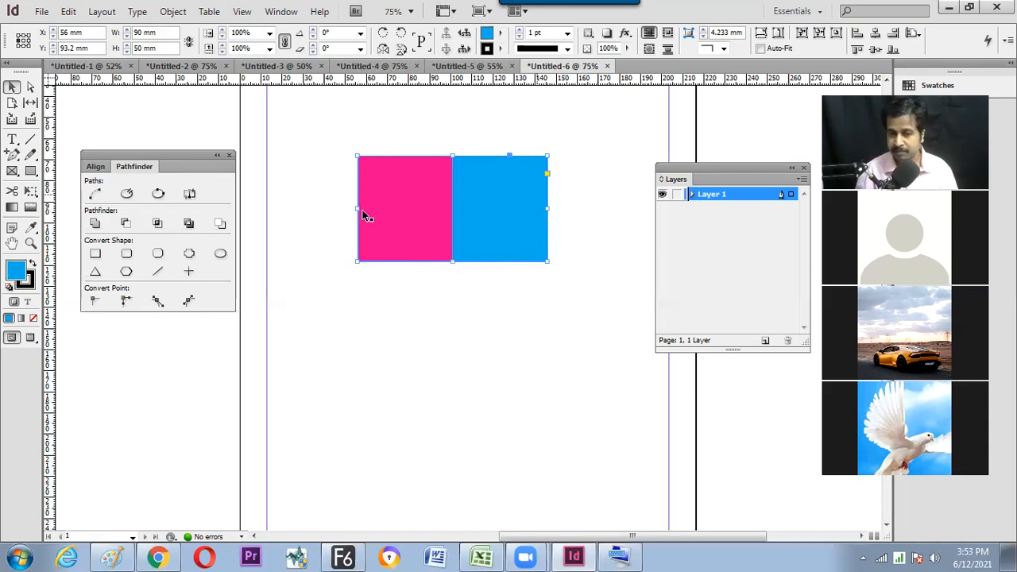
click(429, 319)
click(506, 211)
click(499, 48)
click(529, 169)
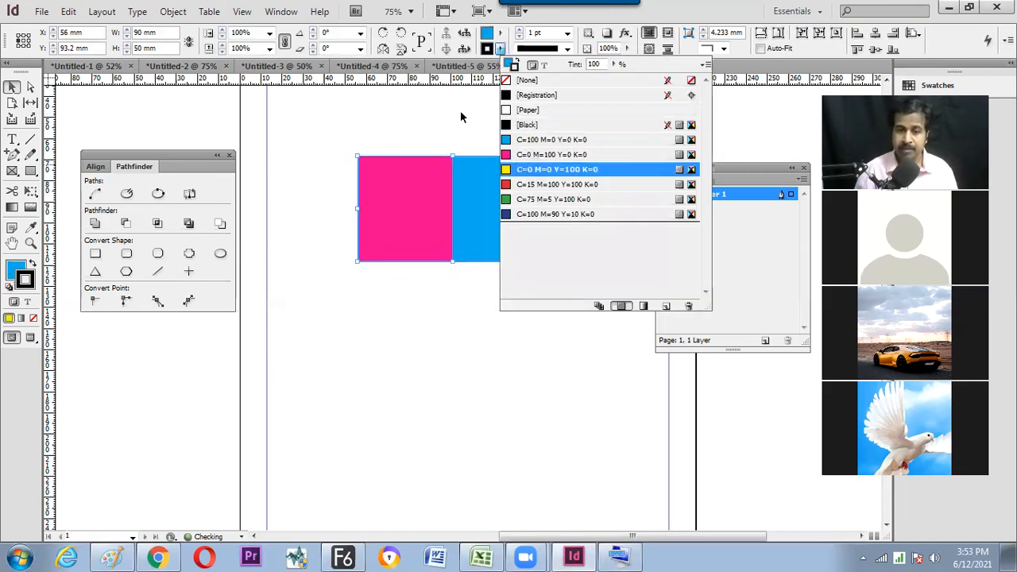
click(517, 110)
Set the cyan rectangle's stroke weight to 20 pt and deselect it.
click(567, 33)
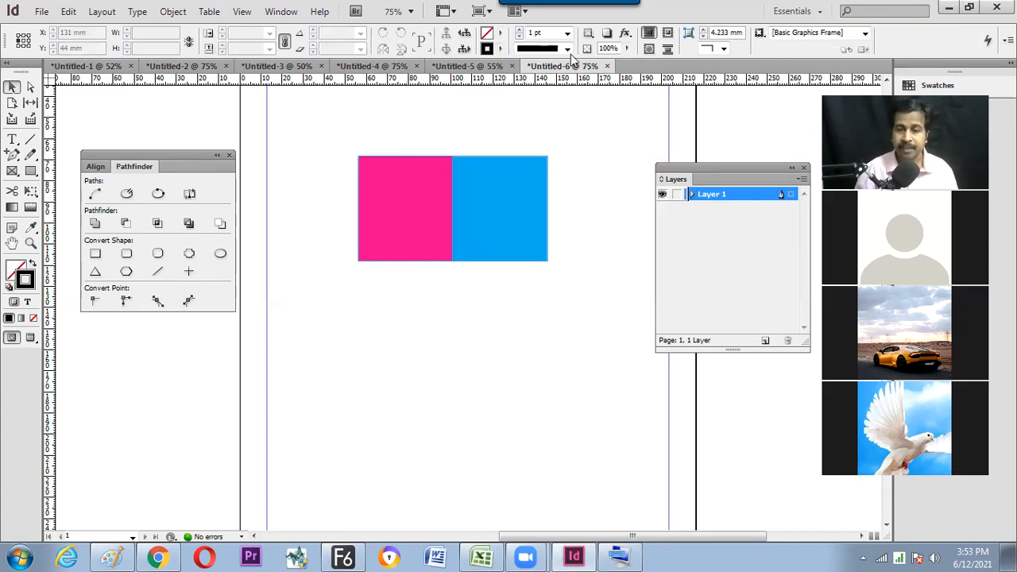
click(551, 181)
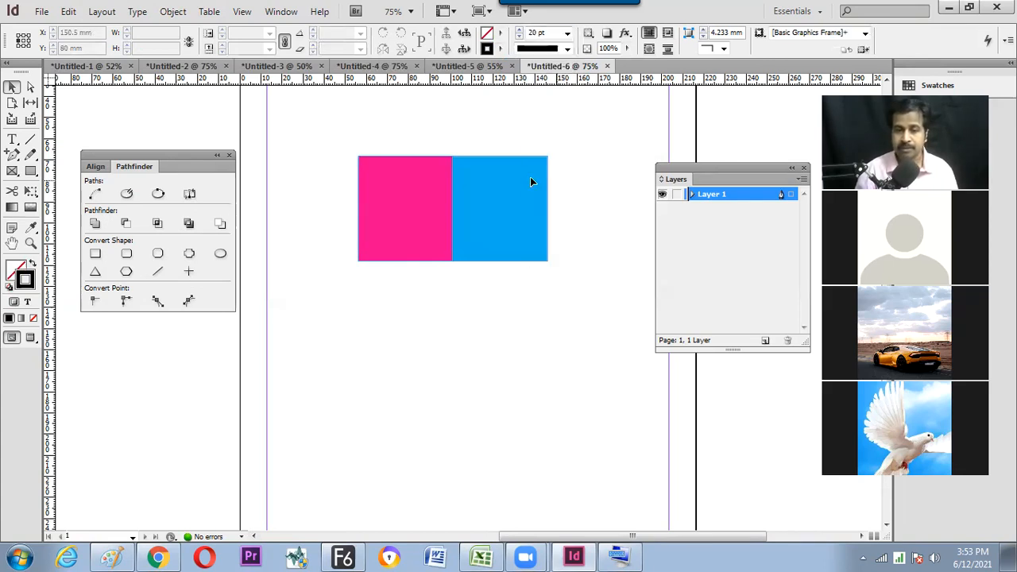
key(ctrl+a)
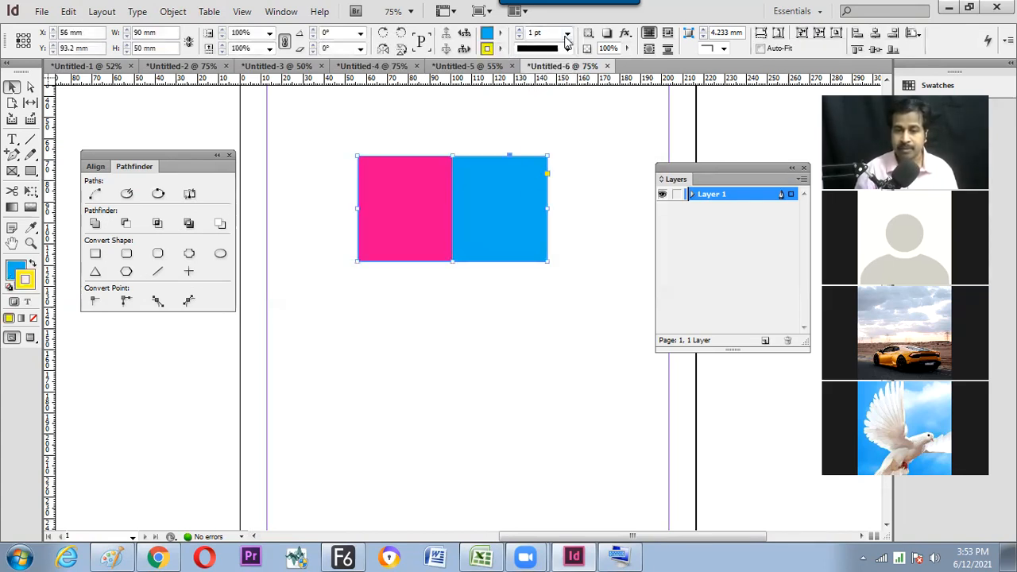
click(567, 34)
click(548, 181)
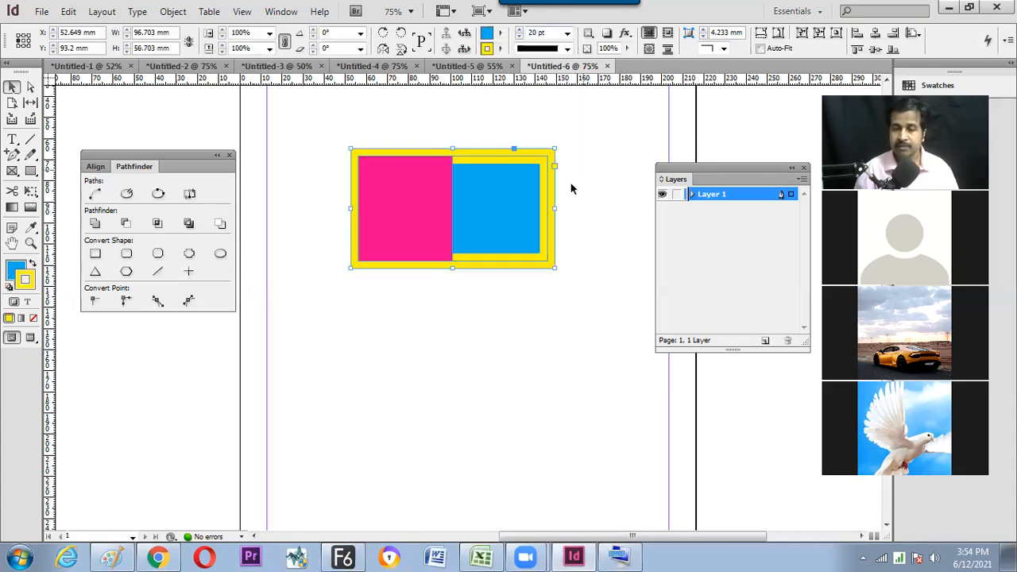
click(559, 193)
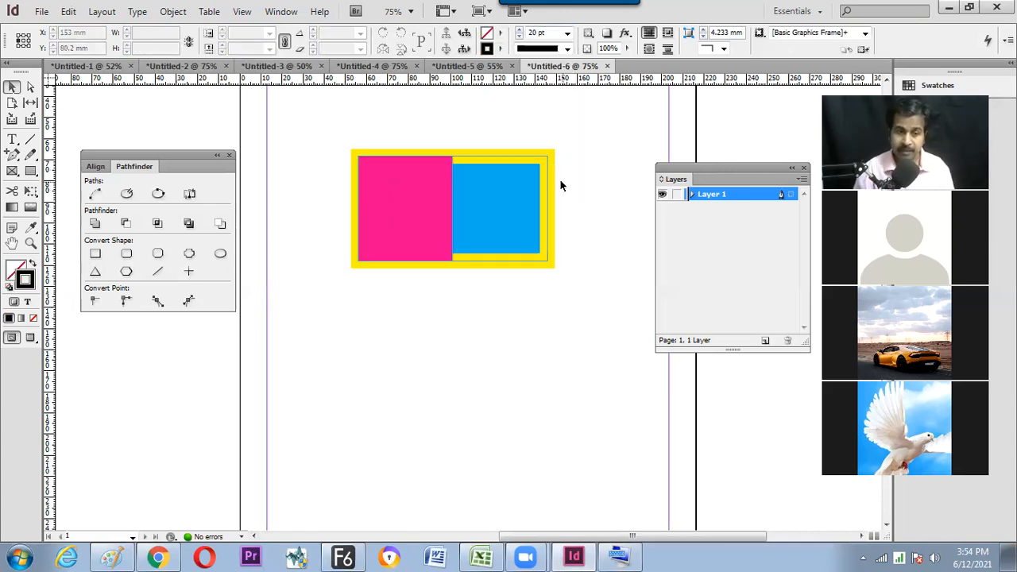
Open the Stroke settings and align the cyan rectangle's yellow stroke to the inside.
click(522, 190)
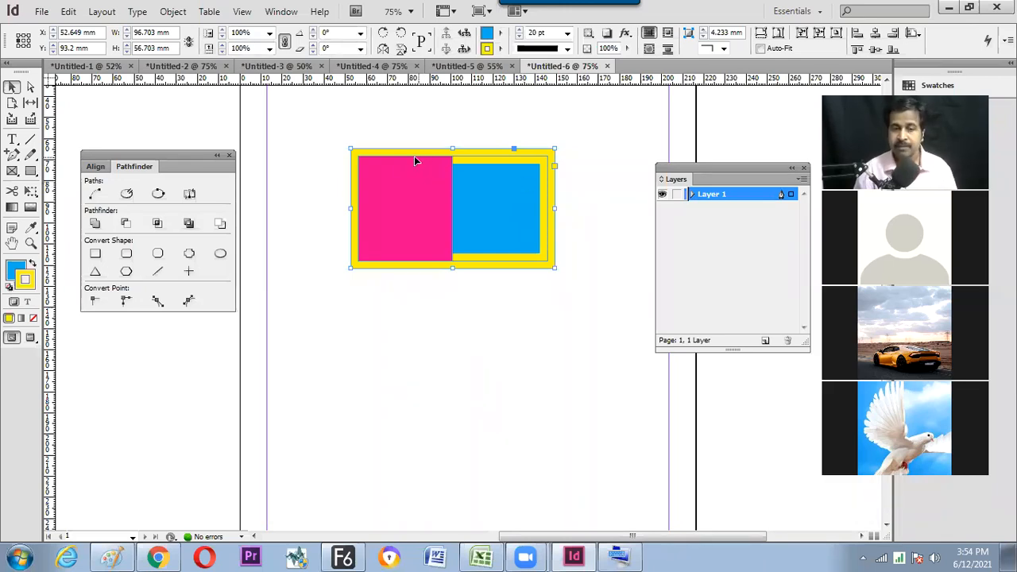
click(270, 10)
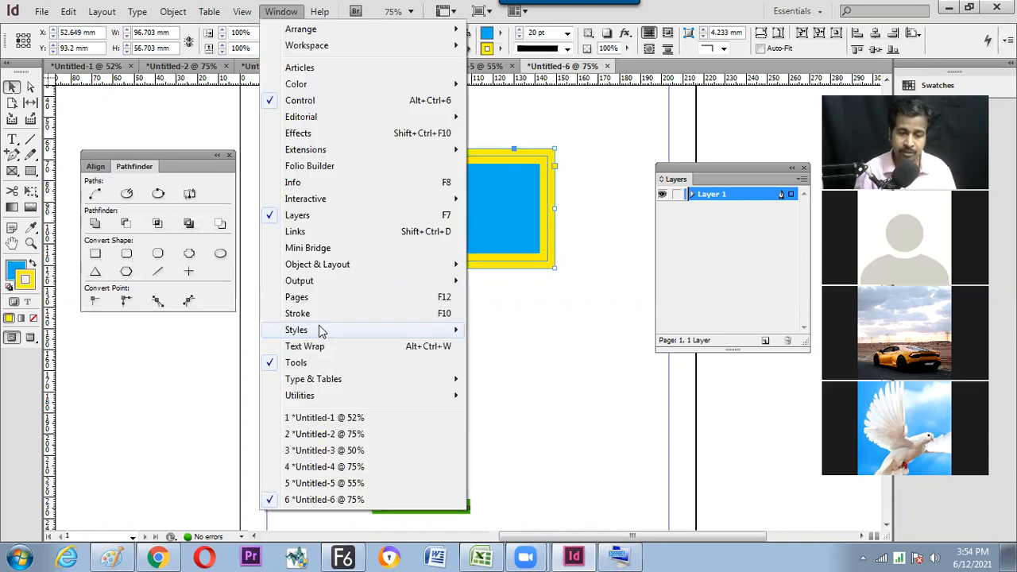
click(317, 313)
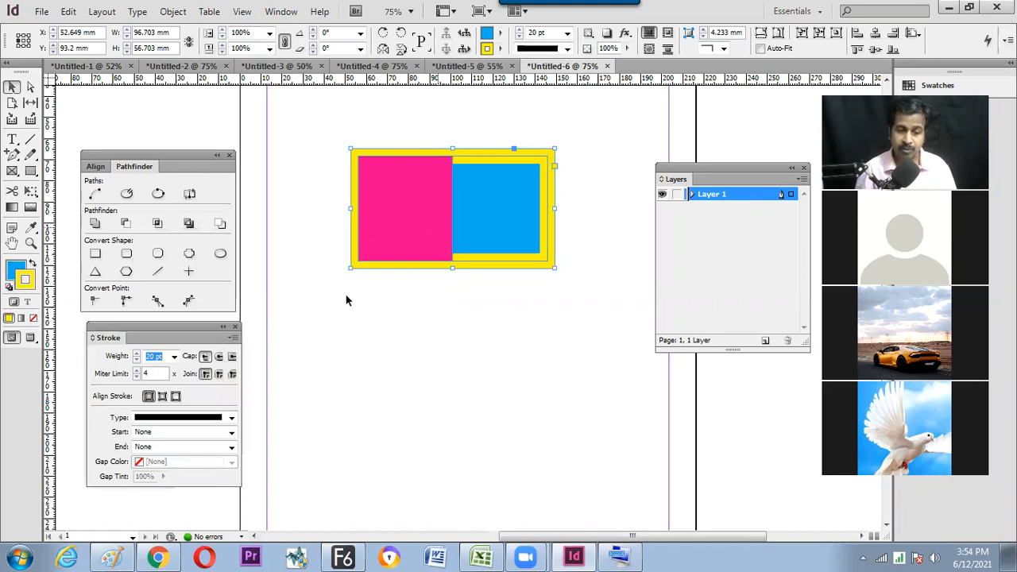
click(162, 396)
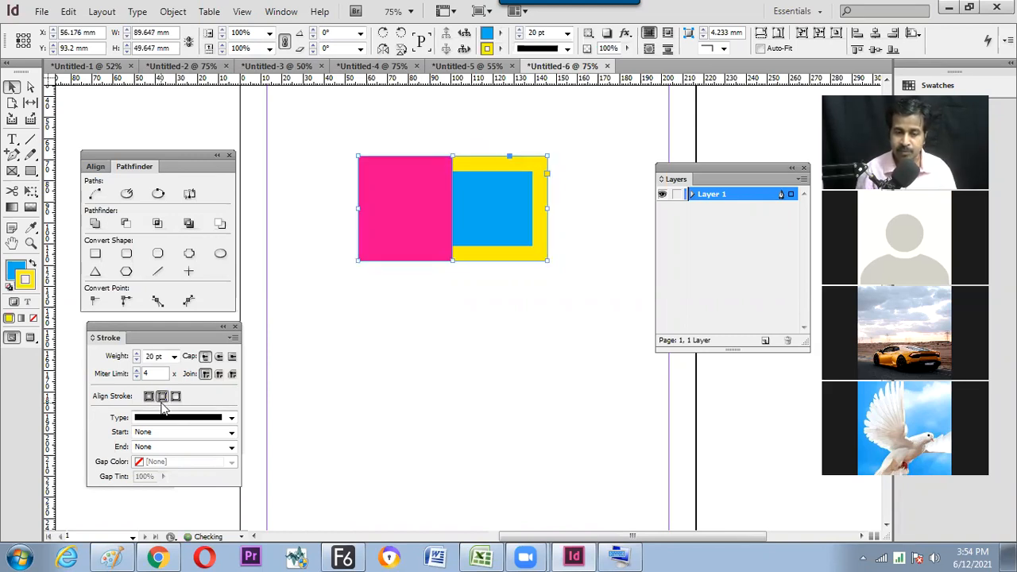
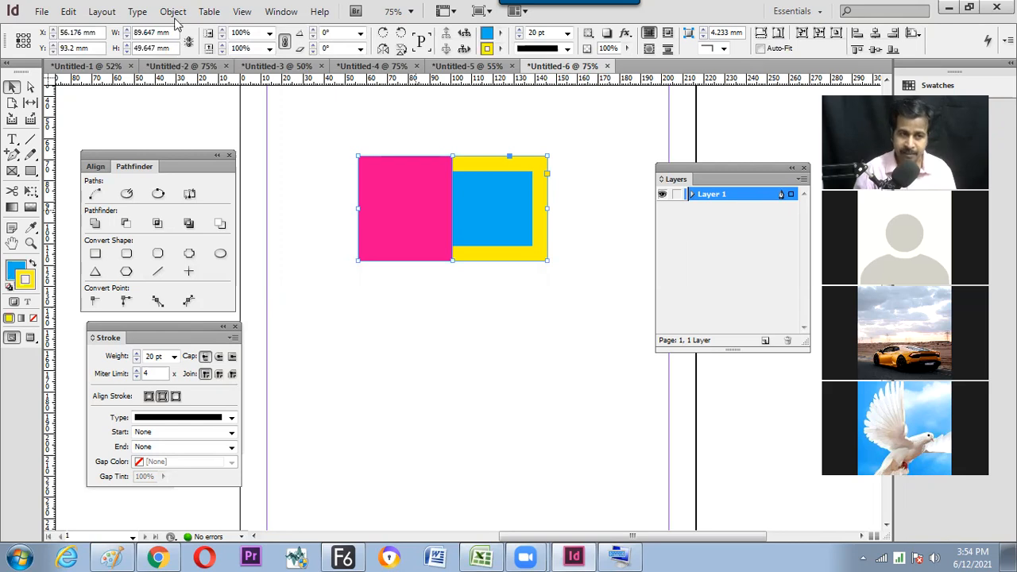
Bring the cyan rectangle forward over the magenta one, send it to the back again, and deselect it.
click(173, 12)
mouse_move(200, 64)
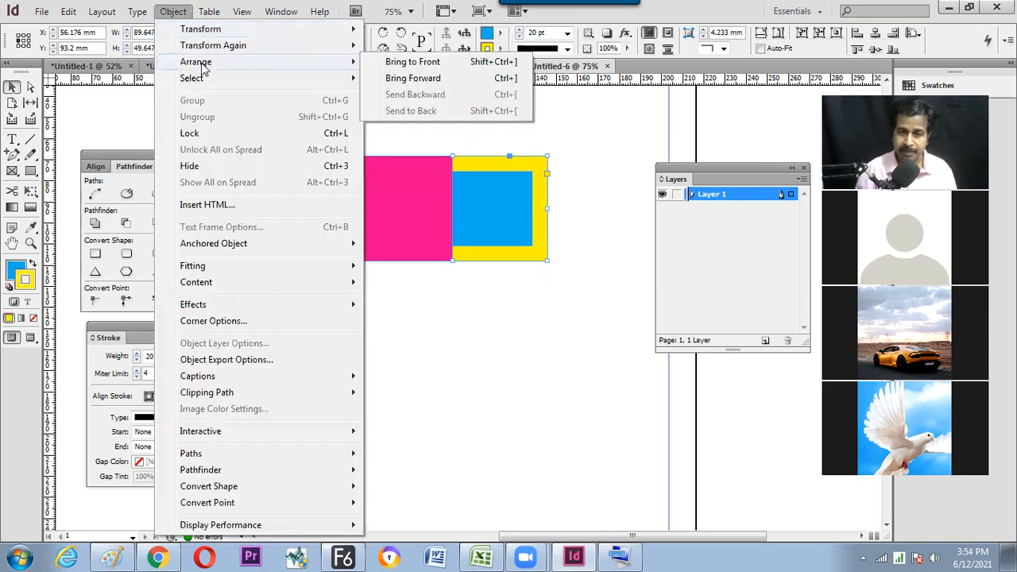
click(413, 76)
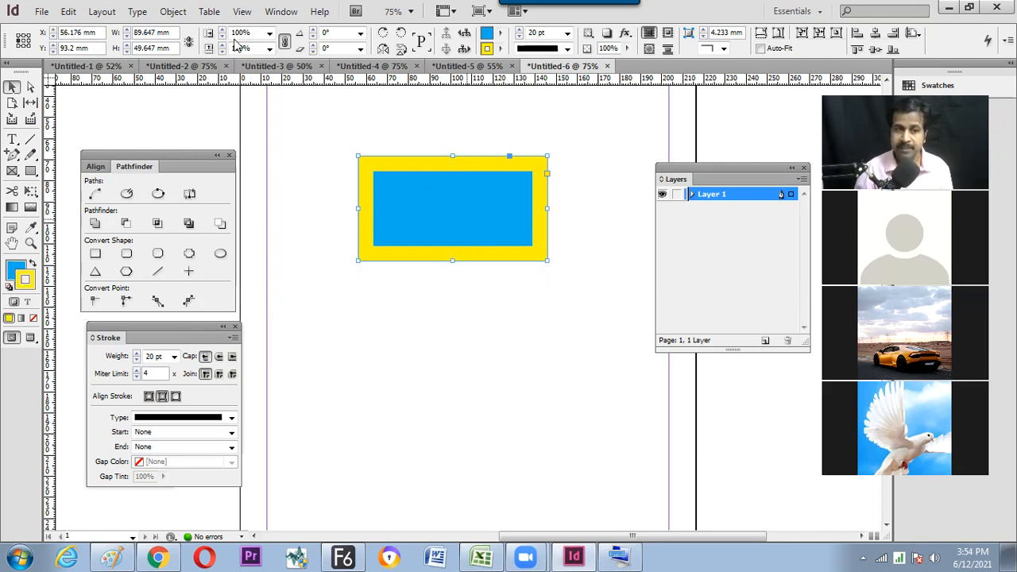
click(172, 11)
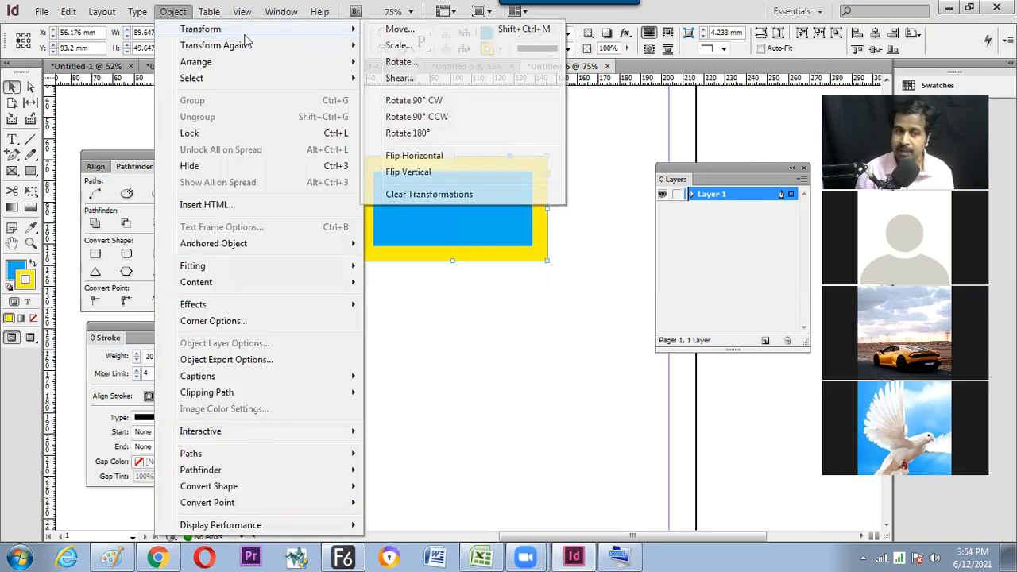
mouse_move(270, 67)
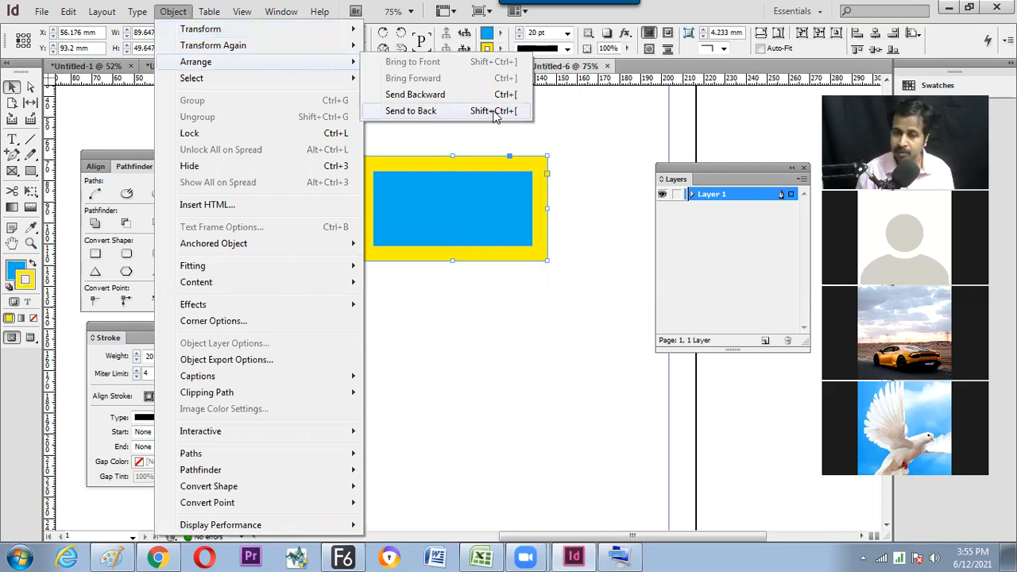
click(484, 117)
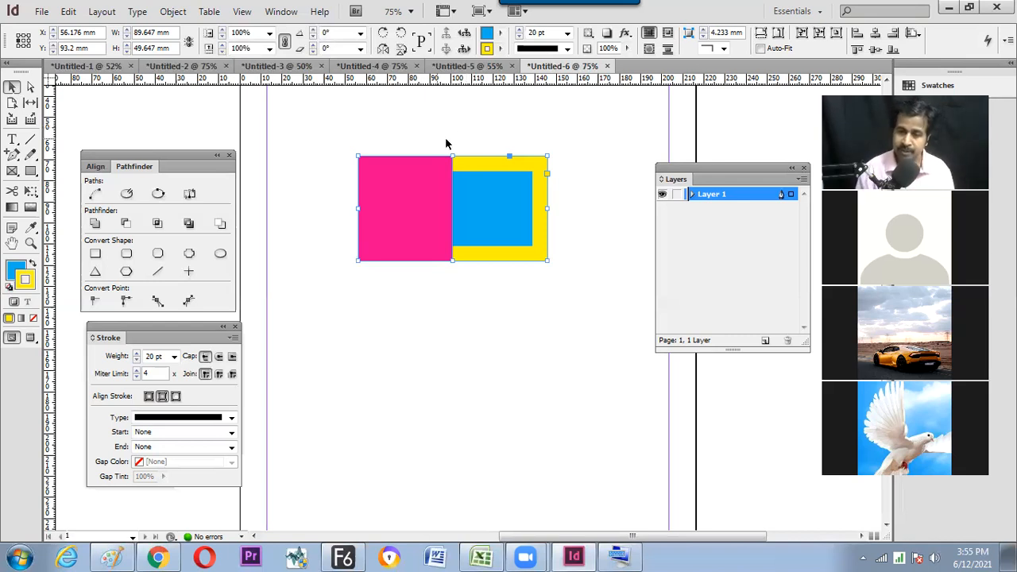
click(572, 187)
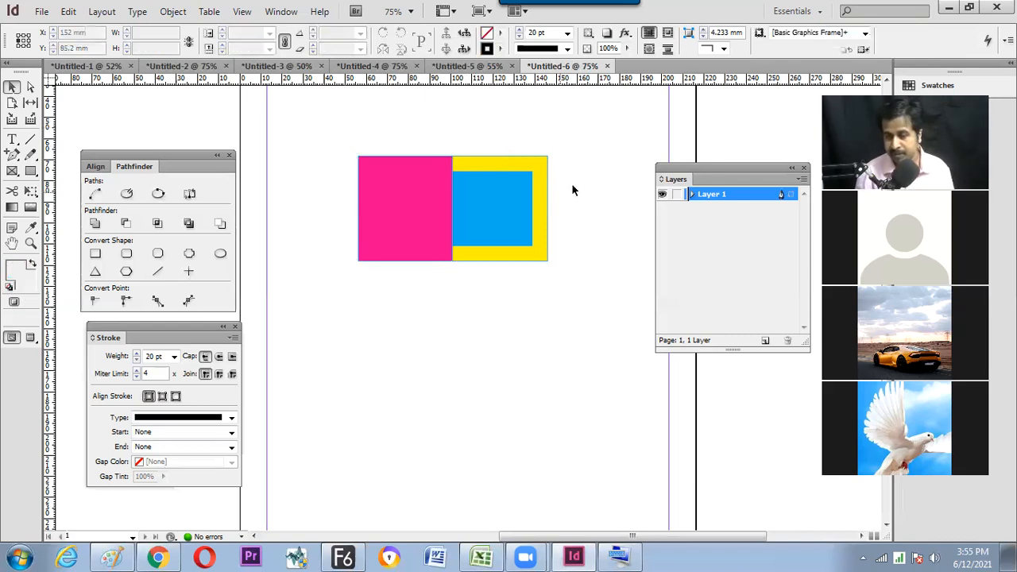
Copy the cyan rectangle with its yellow stroke and paste the copy in place on top of the stack.
click(504, 182)
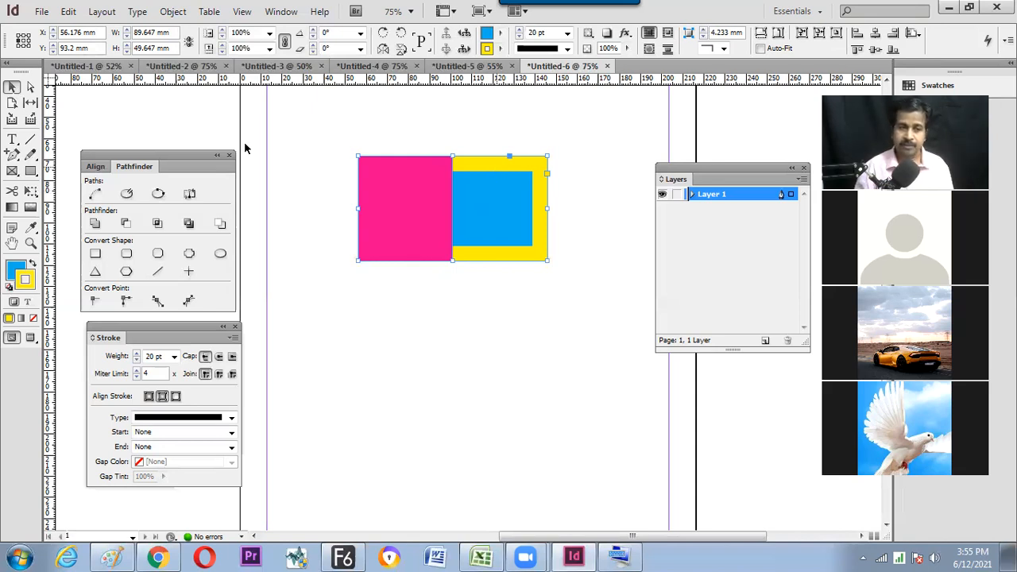
click(102, 15)
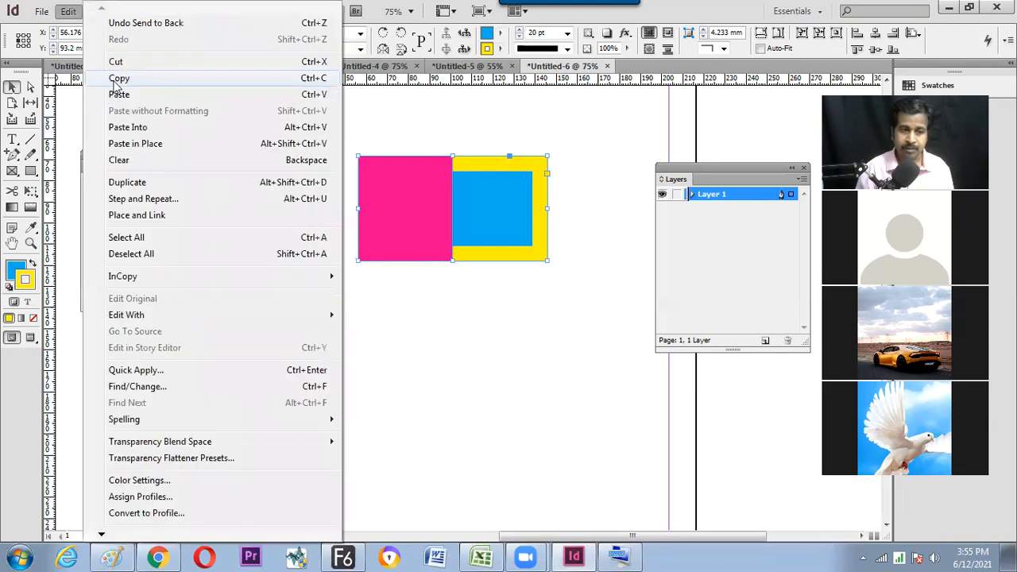
click(69, 15)
click(69, 12)
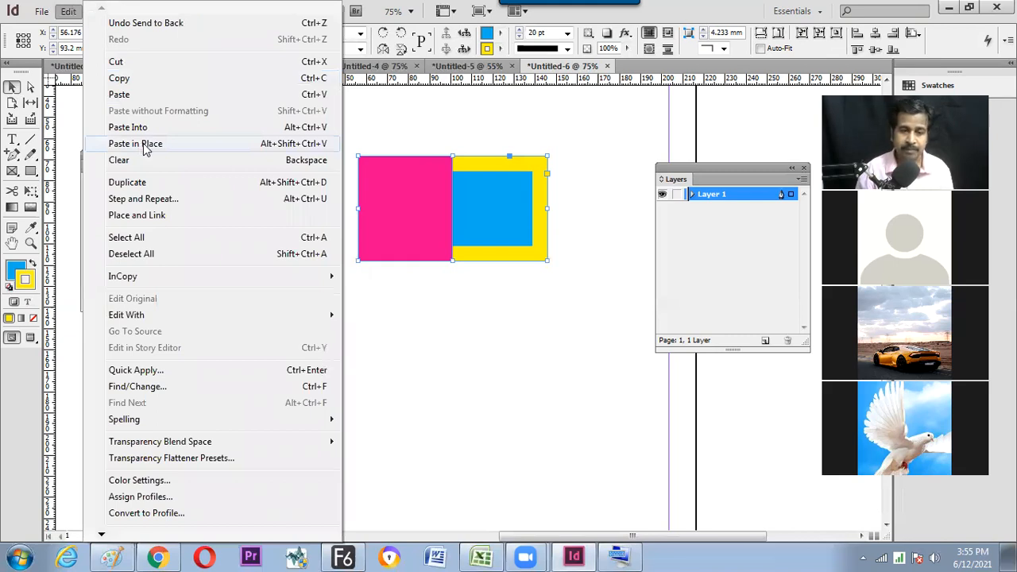
click(145, 145)
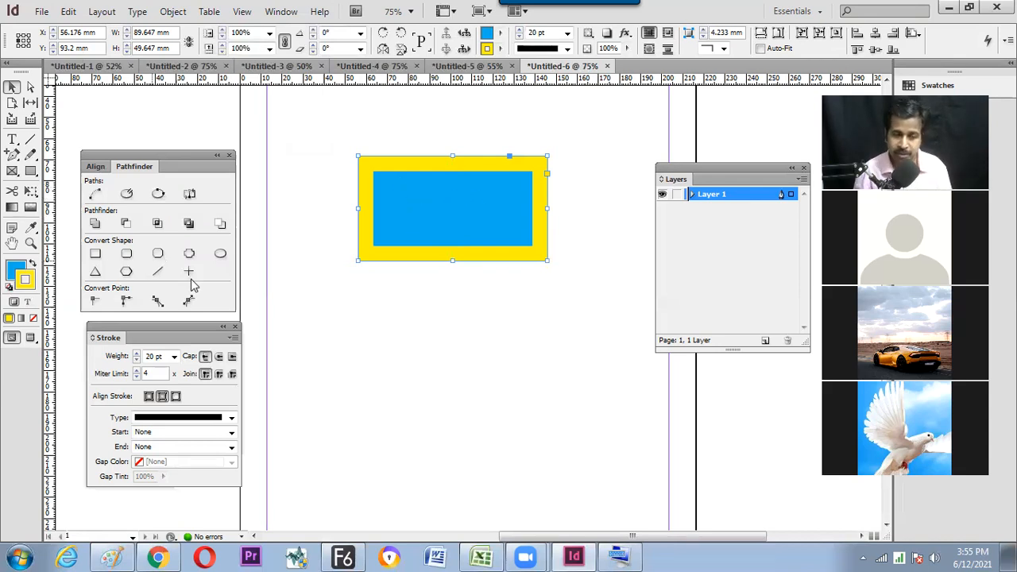
Remove the fill from the pasted copy, keeping only its yellow stroke, and deselect it.
click(17, 272)
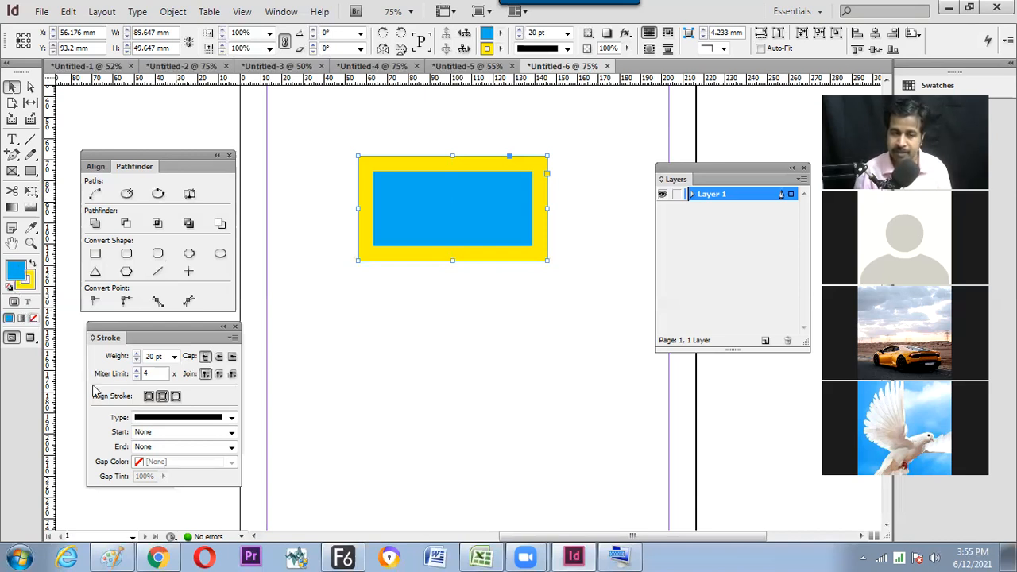
key(slash)
click(302, 324)
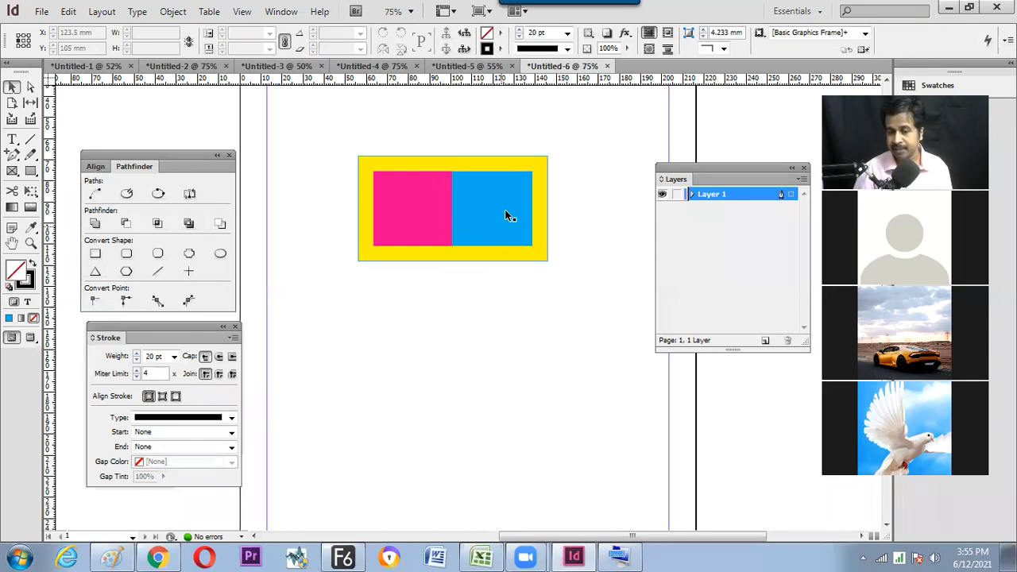
Set the stroke of the cyan rectangle beneath the frame to 6 pt in green (C=75 M=5 Y=100 K=0).
click(497, 232)
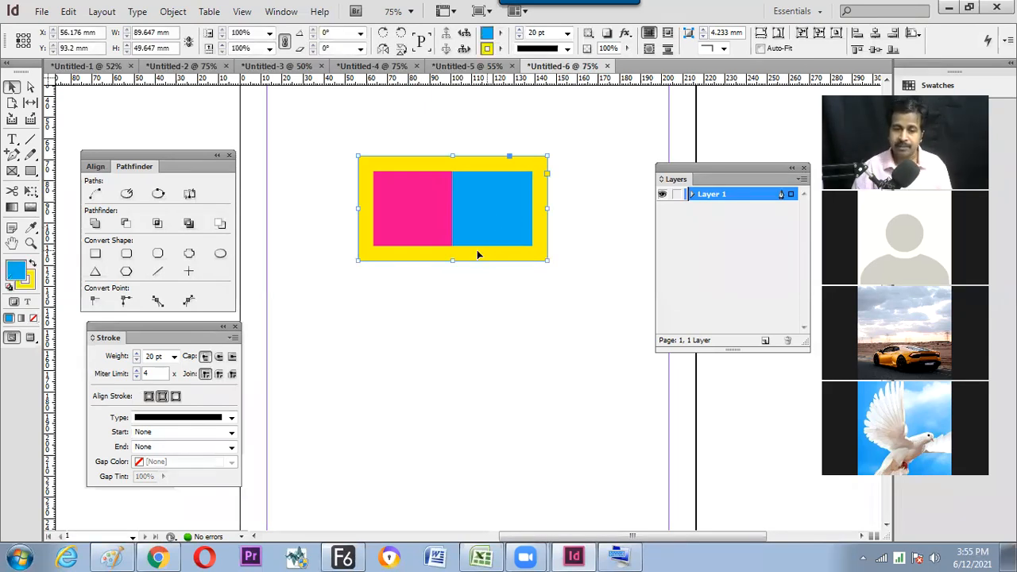
click(566, 33)
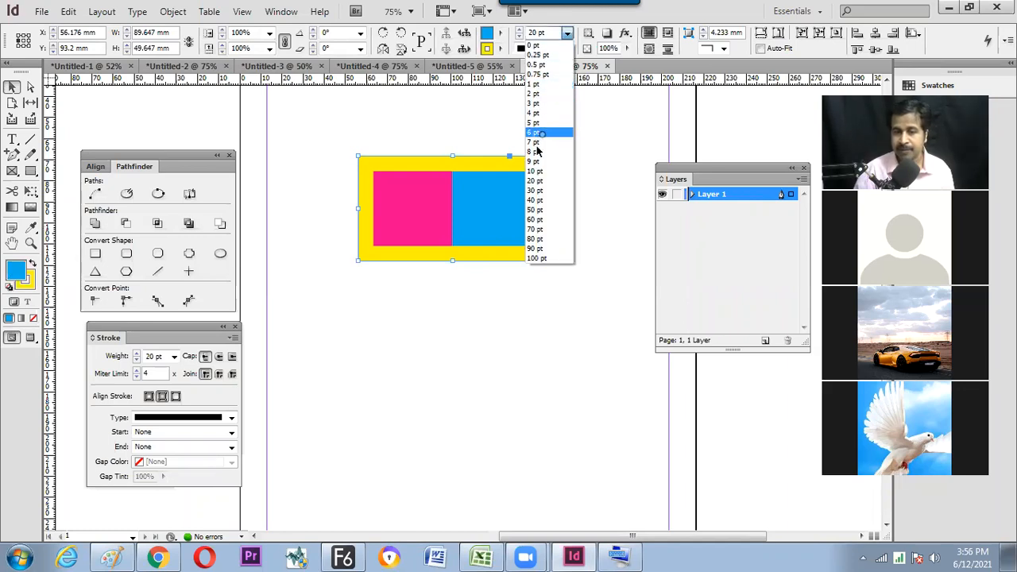
click(535, 132)
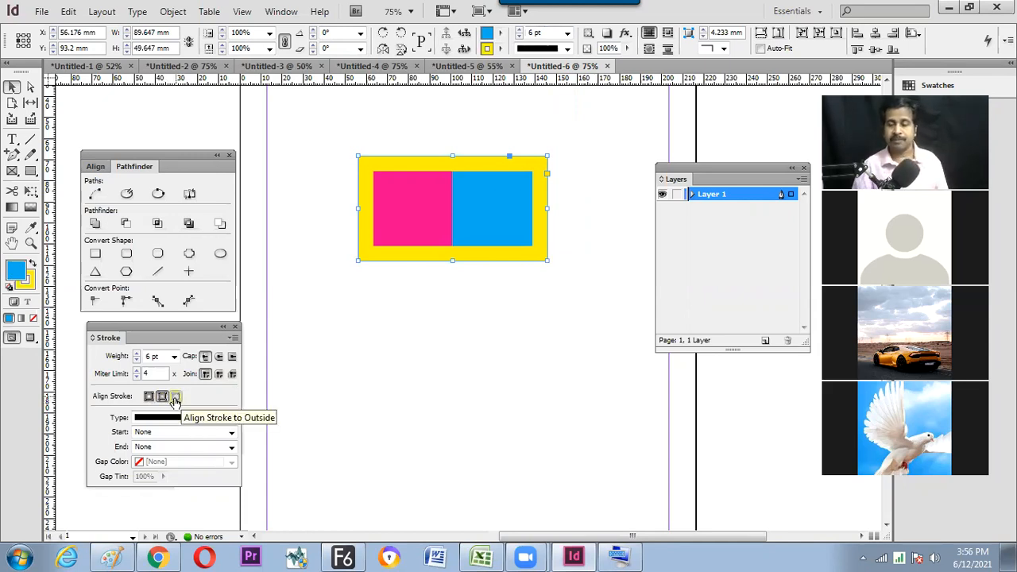
click(499, 50)
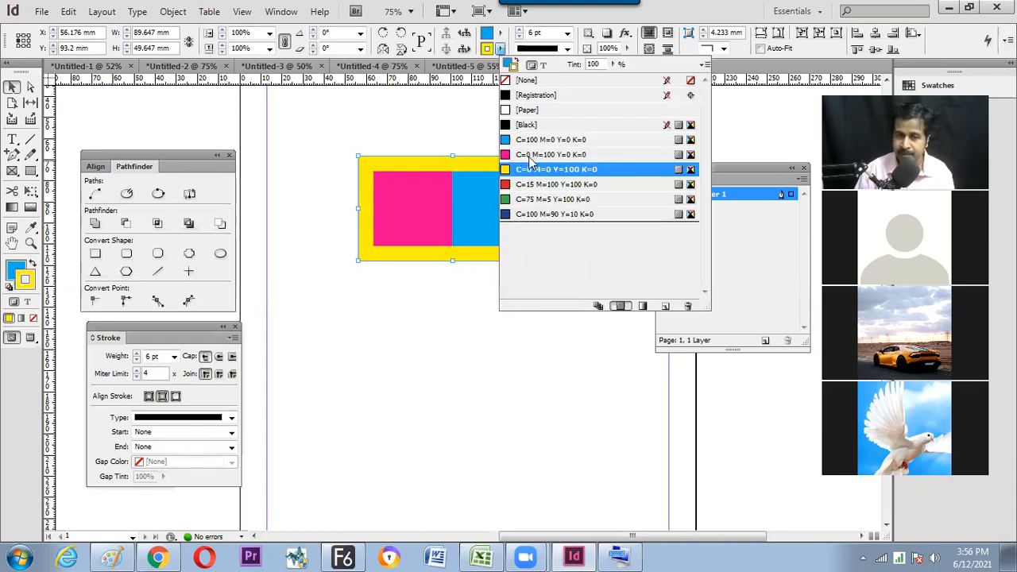
click(520, 199)
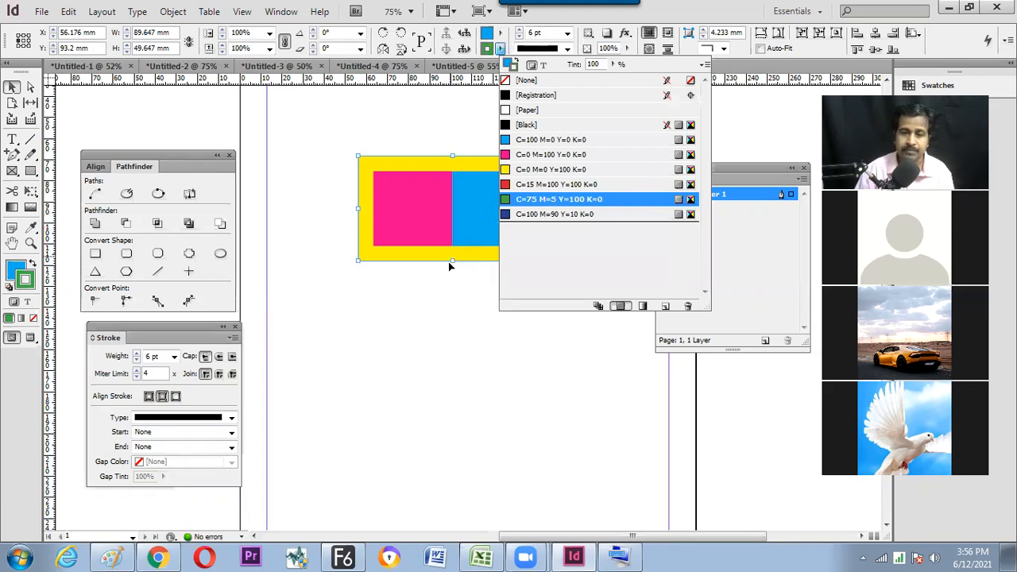
Move the unfilled yellow frame down and to the right, to about X 82 mm, Y 118 mm.
click(443, 262)
mouse_move(444, 259)
mouse_down()
mouse_move(494, 305)
mouse_move(492, 296)
mouse_up()
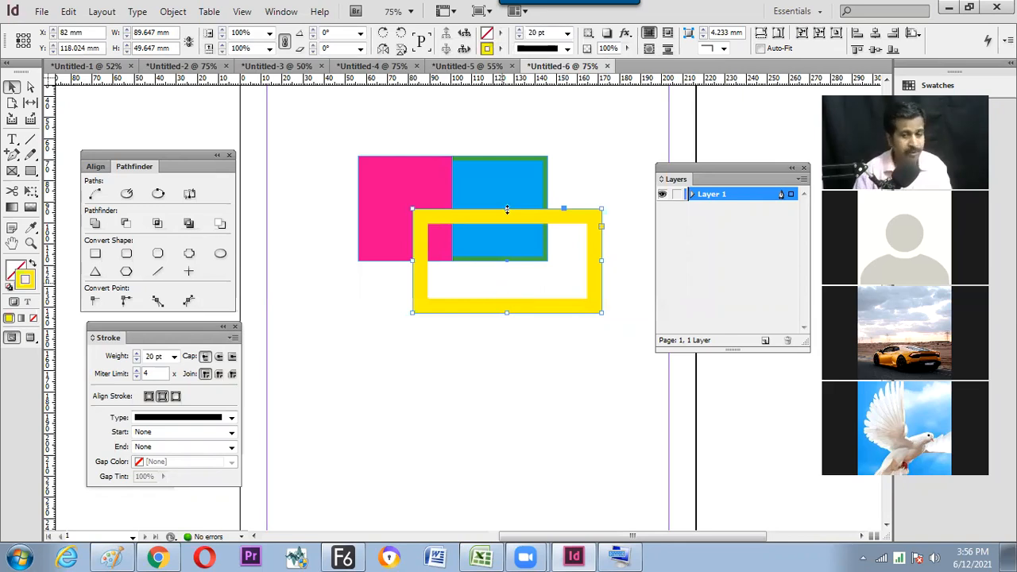
Try a green C=75 M=5 Y=100 K=0 stroke on the unfilled frame and switch it back to yellow C=0 M=0 Y=100 K=0.
click(500, 49)
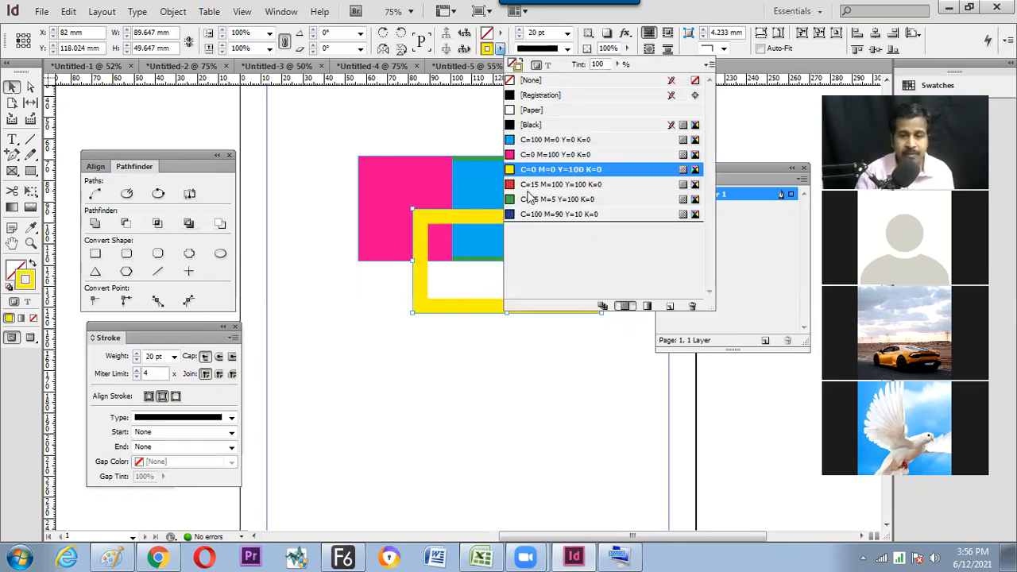
click(447, 217)
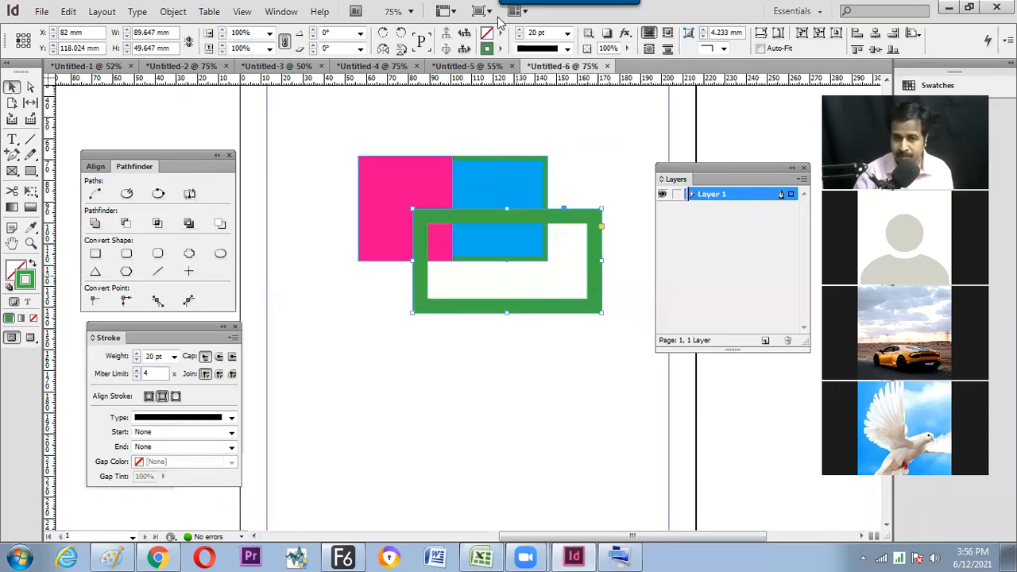
click(500, 49)
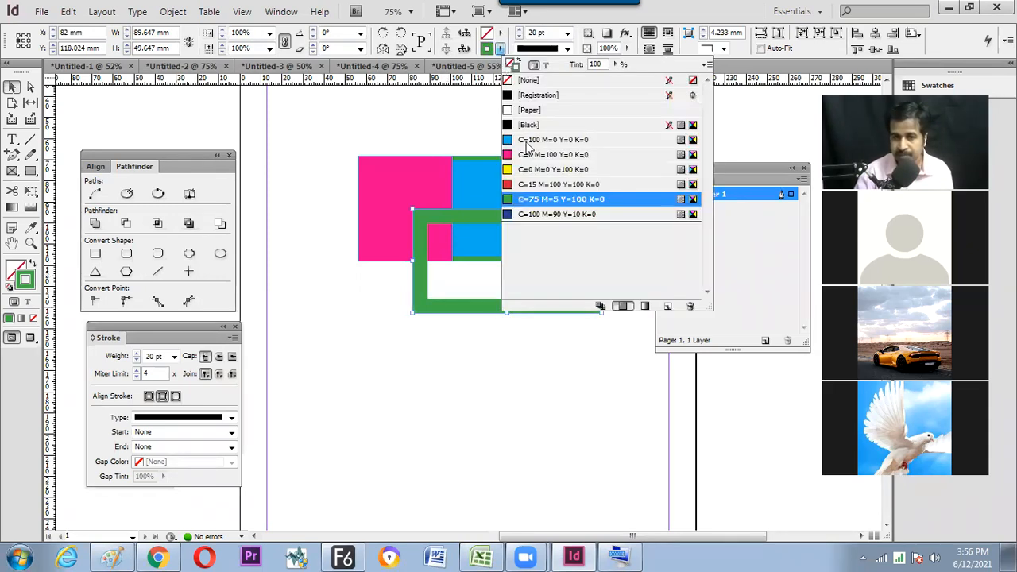
click(557, 170)
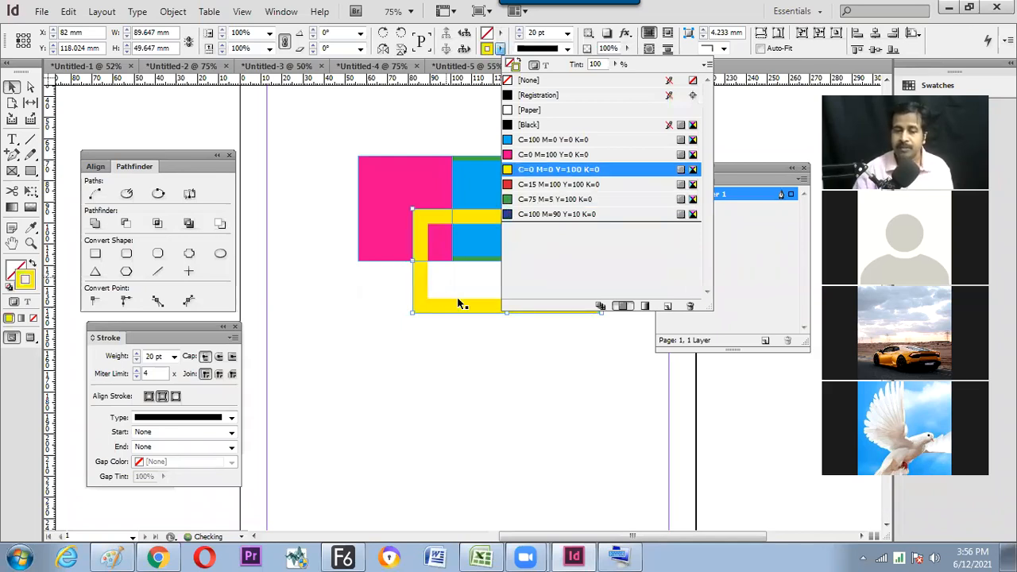
click(454, 346)
Move the yellow frame below the rectangles to about X 81 mm, Y 146 mm, and align all objects on their horizontal and vertical centres.
drag(480, 313, 447, 378)
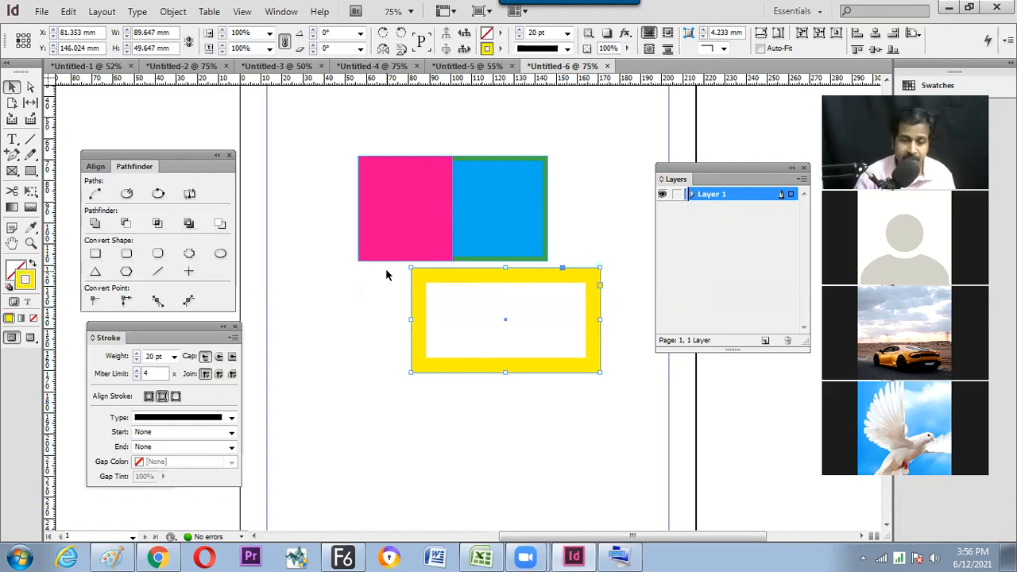
key(ctrl+a)
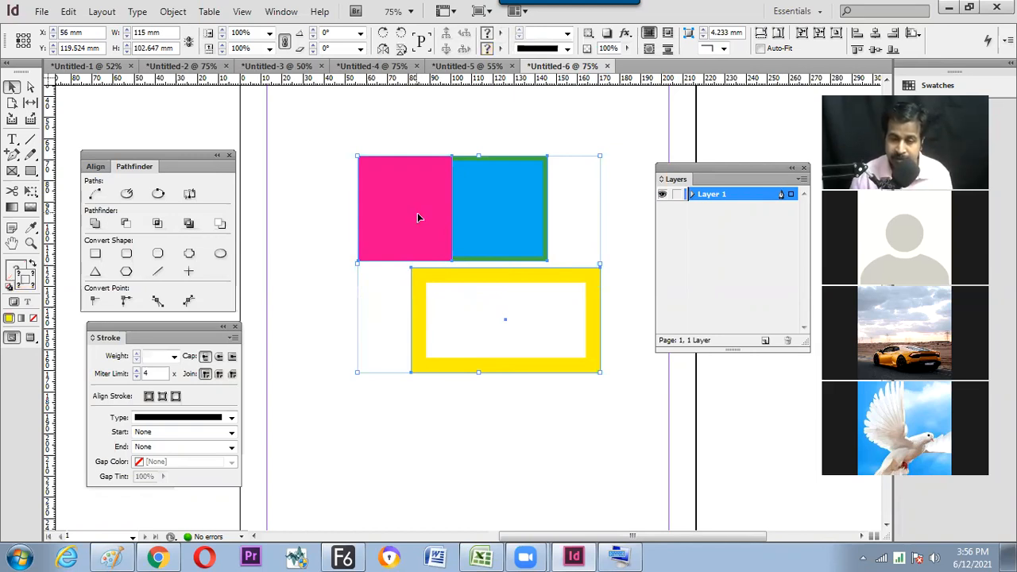
click(95, 166)
click(118, 194)
click(197, 194)
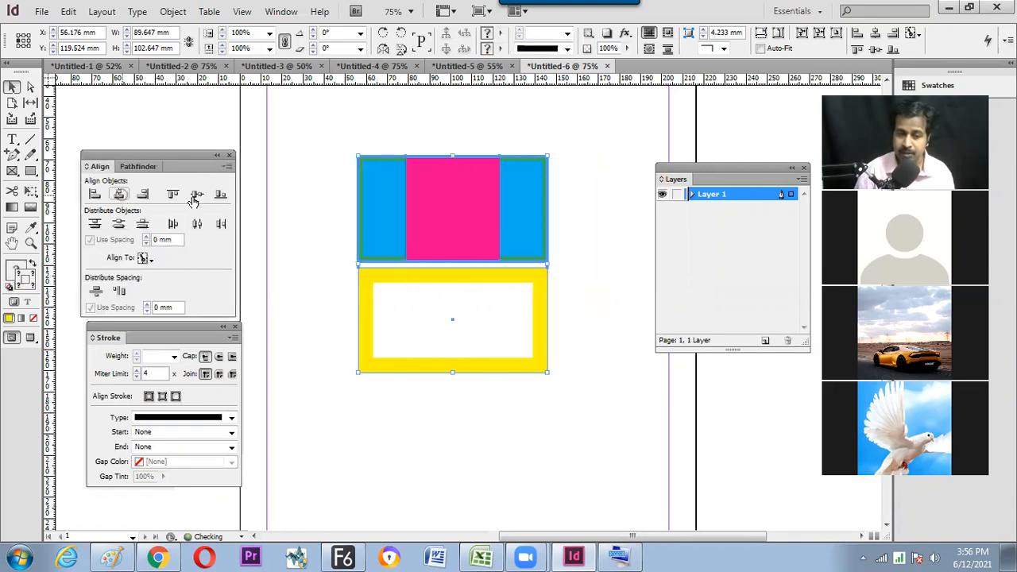
click(323, 325)
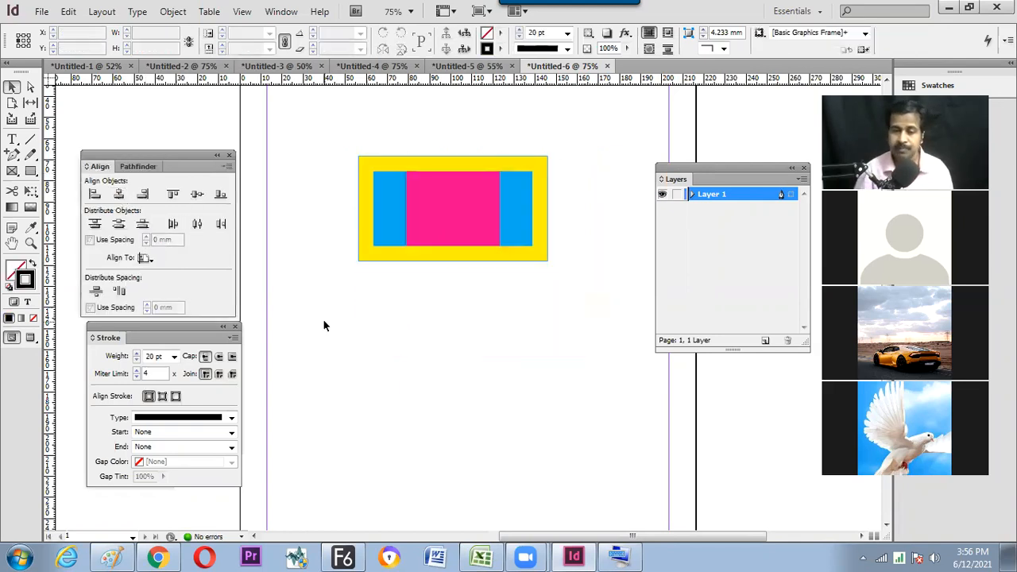
Undo the centre alignment and the yellow frame's moves.
click(414, 210)
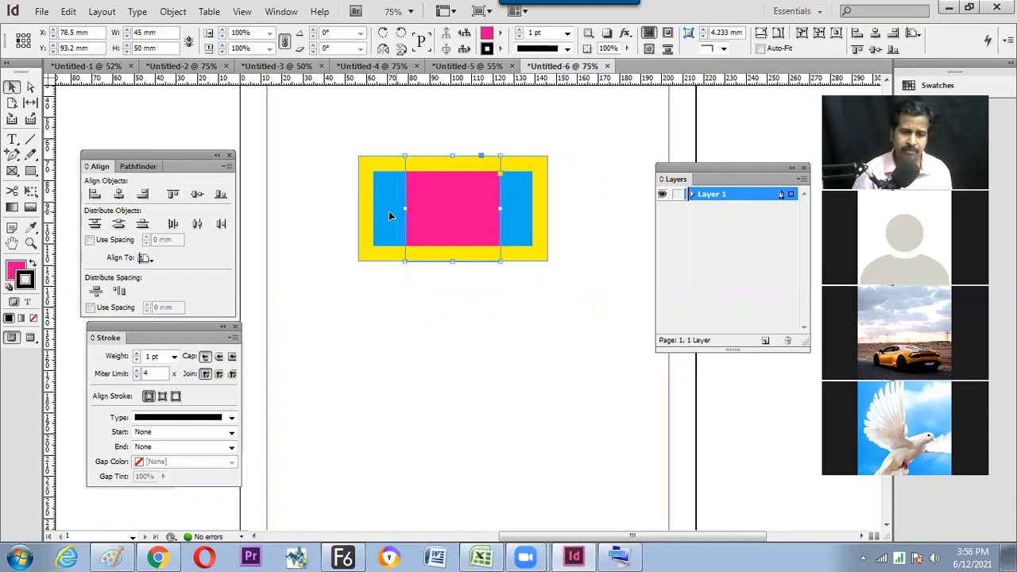
shift+click(389, 211)
click(389, 211)
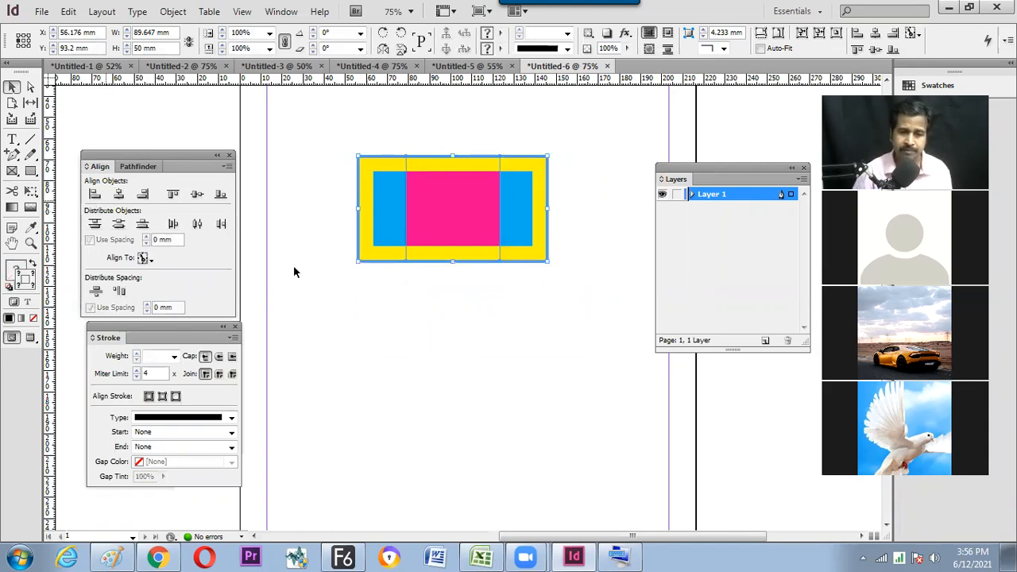
key(ctrl+z)
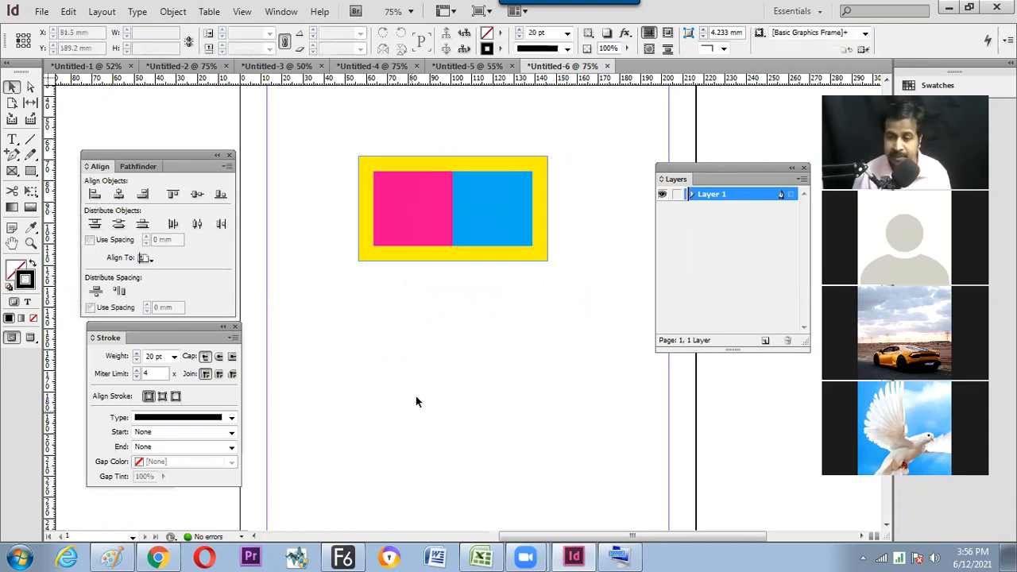
Move the magenta and cyan rectangles together with the yellow frame up and to the left, to about X 24 mm, Y 76 mm.
drag(328, 120, 549, 285)
drag(510, 240, 442, 204)
click(474, 289)
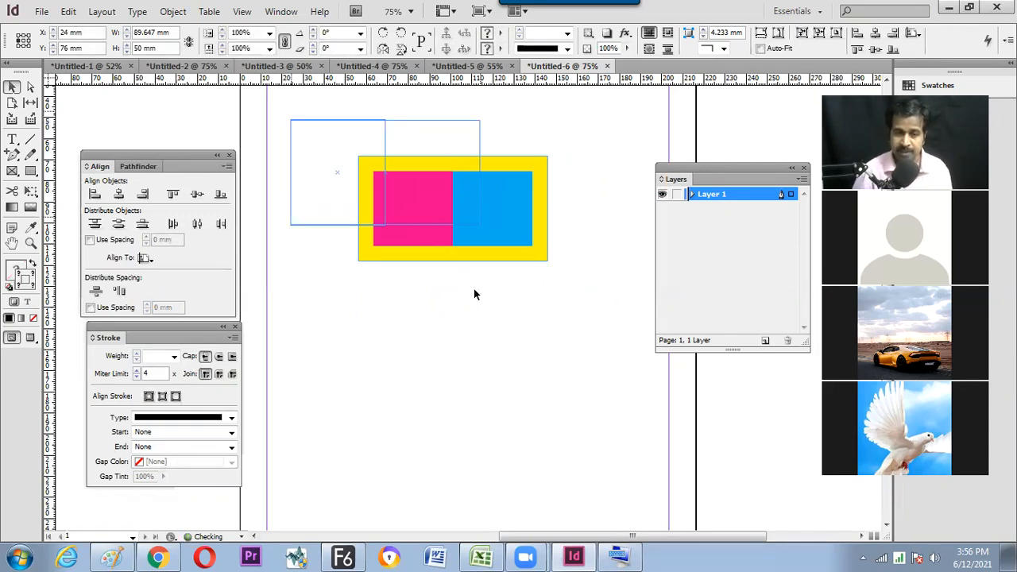
Draw a square about 60 mm wide below the card, with a cyan C=100 M=0 Y=0 K=0 fill and no stroke.
click(31, 171)
drag(443, 360, 513, 420)
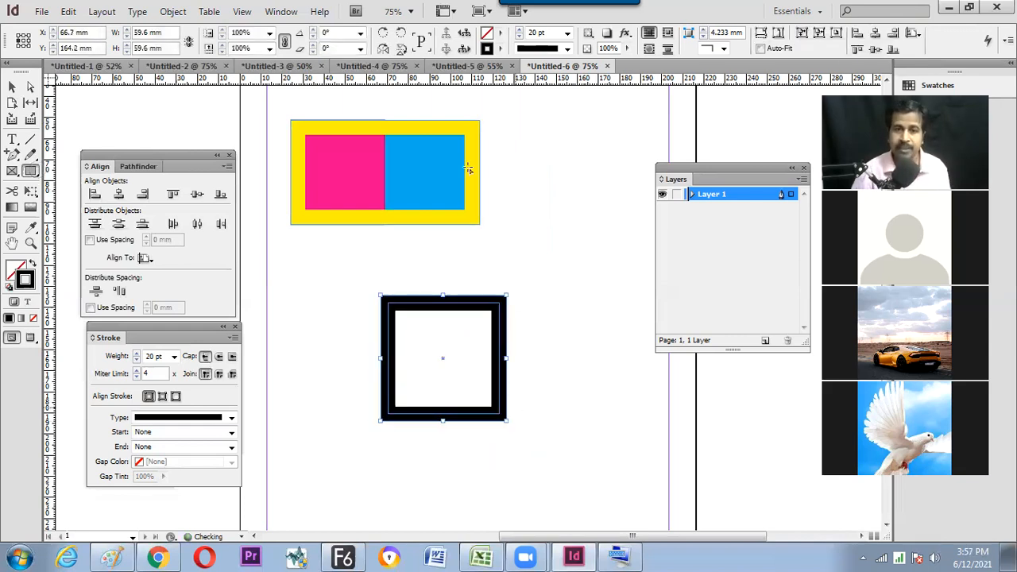
click(500, 32)
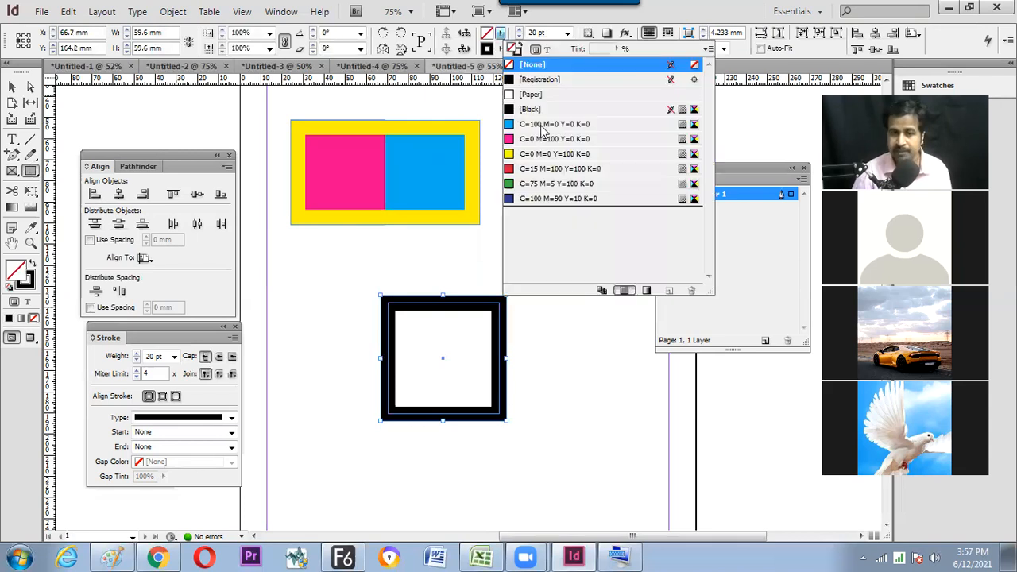
click(532, 127)
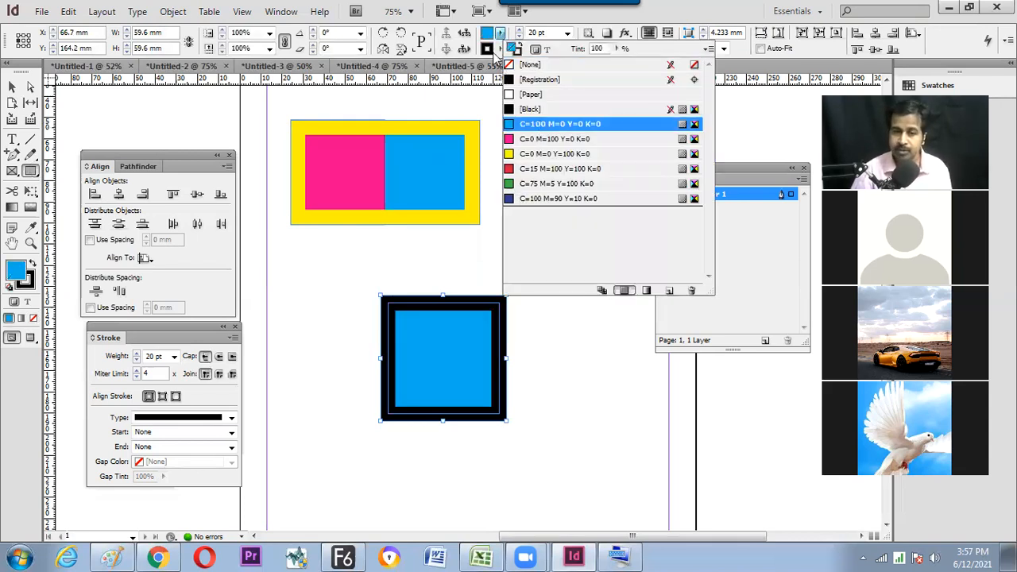
click(500, 49)
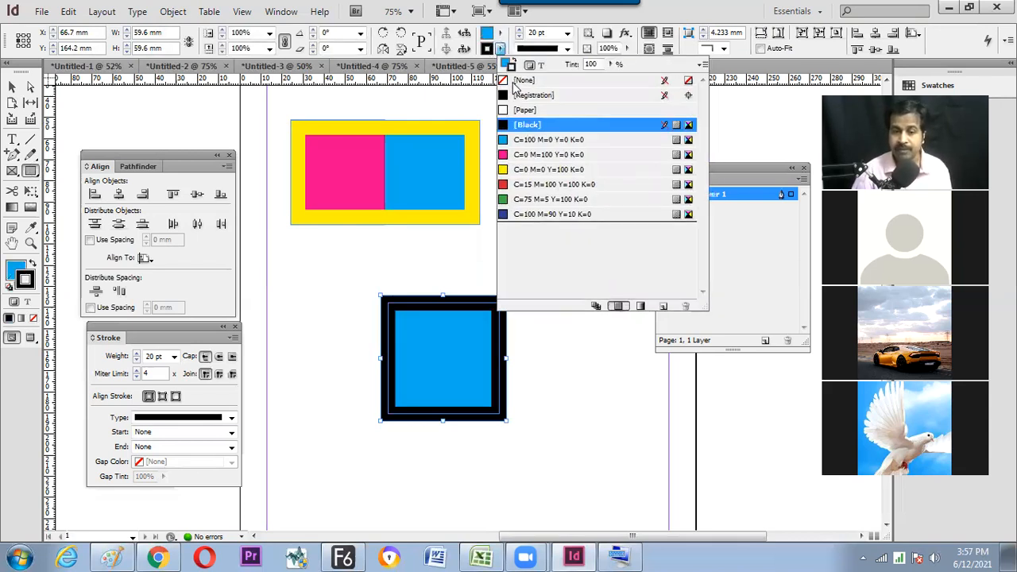
click(517, 81)
click(484, 374)
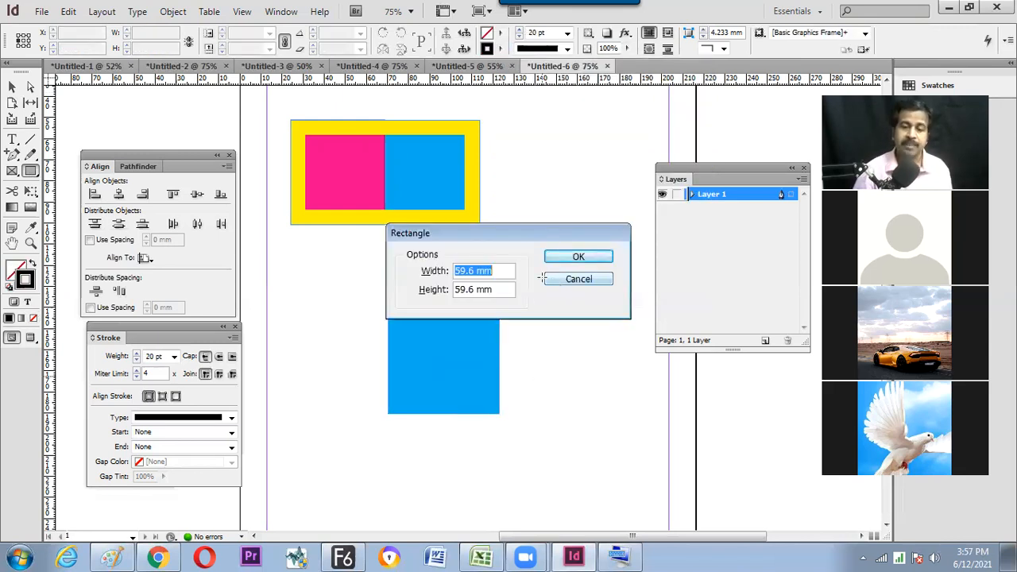
click(556, 280)
Paste a copy of the cyan square in place and set the copy's height to 10 mm.
key(v)
click(487, 351)
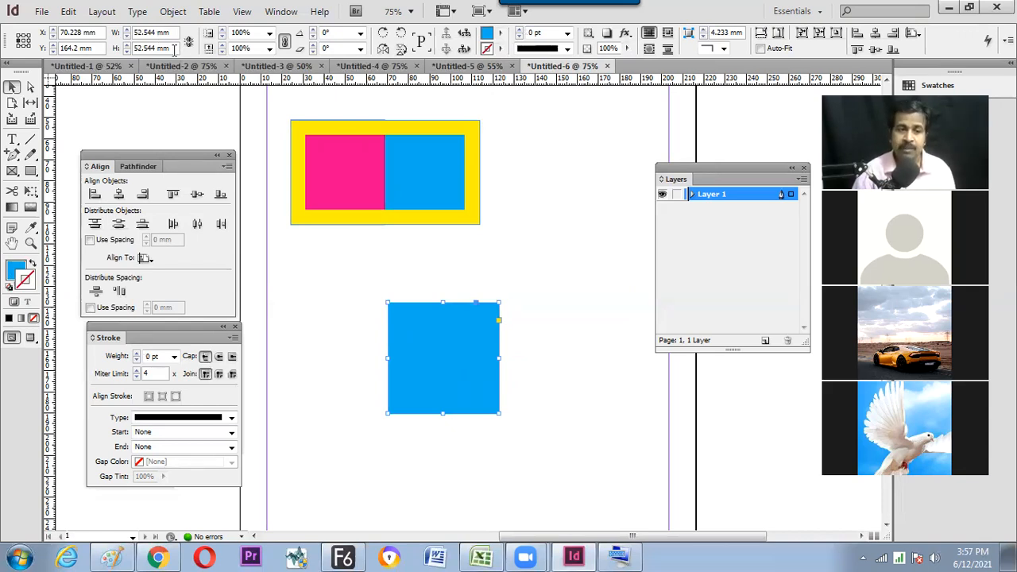
click(116, 48)
text(10)
key(Return)
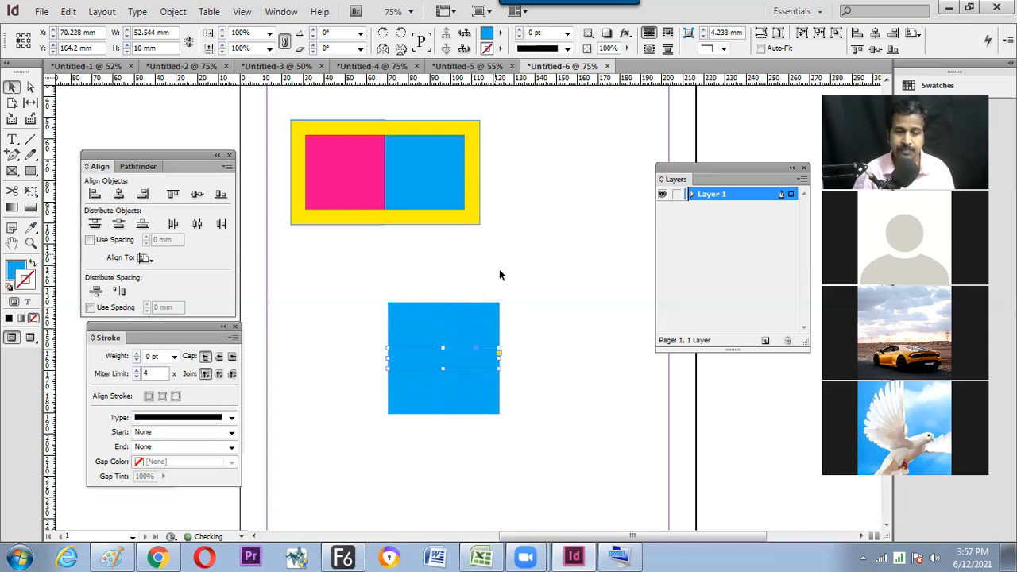
Fill the 10 mm high strip across the cyan square with [Paper].
click(500, 33)
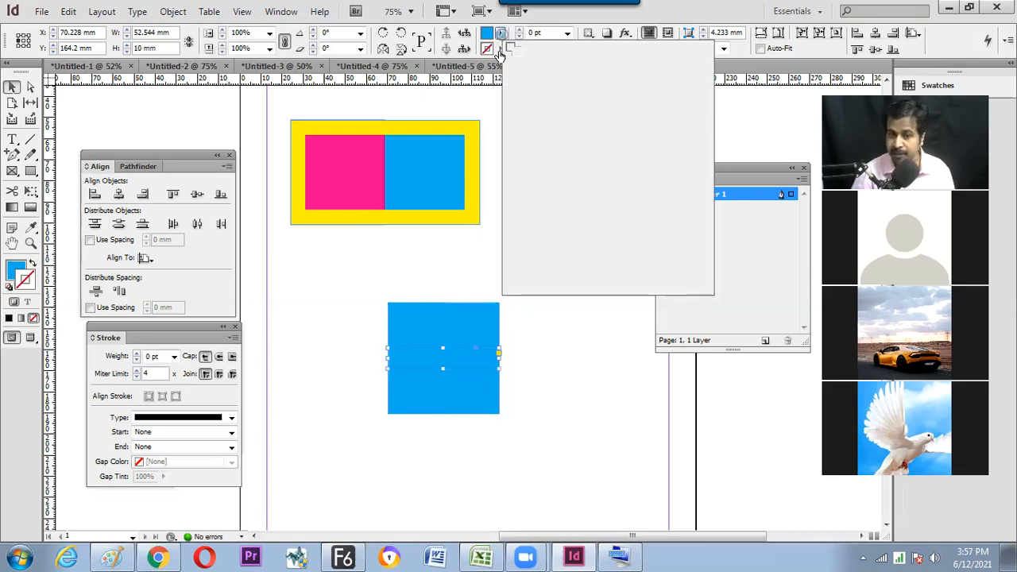
click(532, 94)
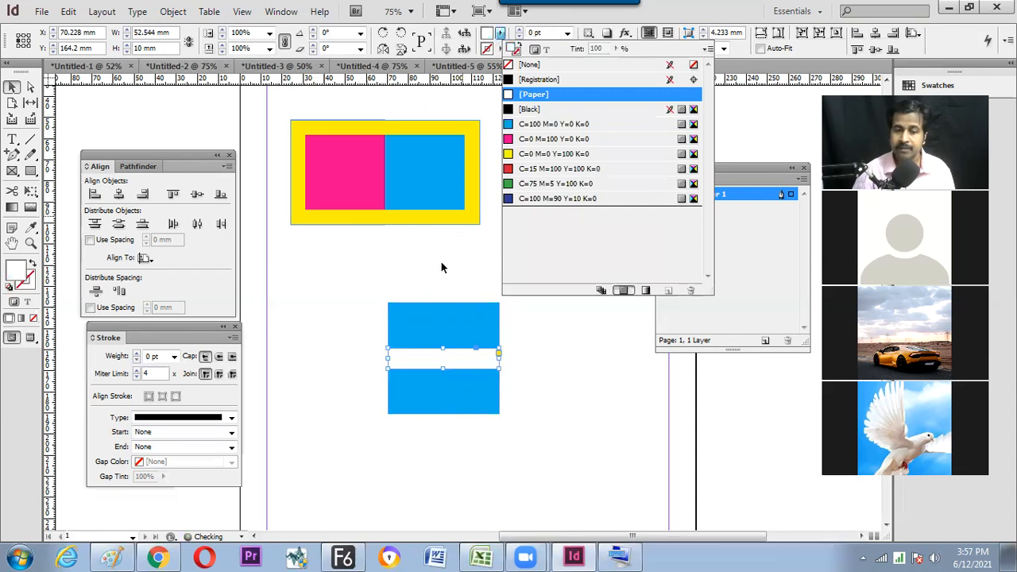
click(564, 398)
Paste a copy of the white strip in place and rotate it -90° about its centre reference point to form a cross.
click(481, 366)
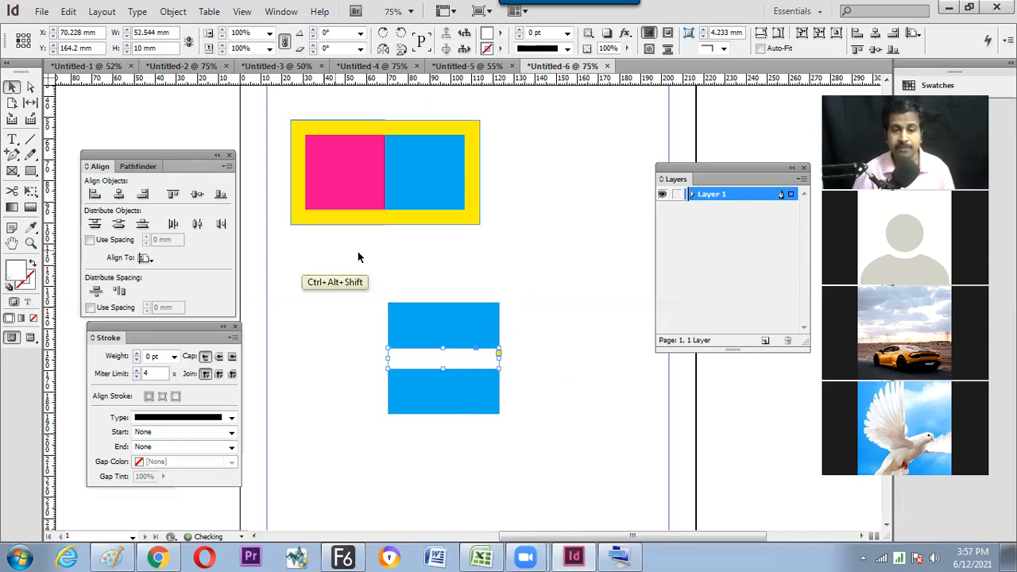
click(360, 32)
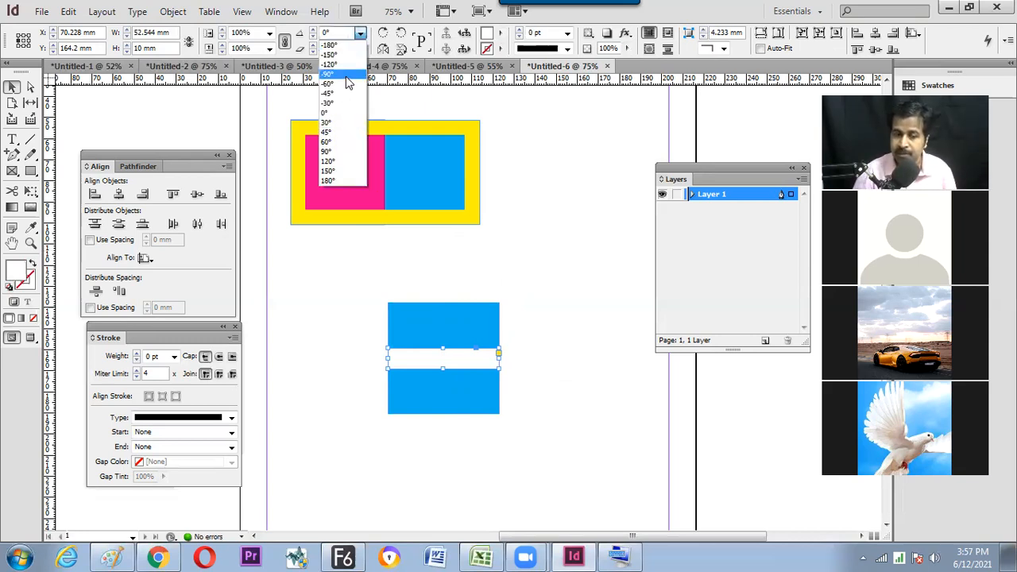
key(ctrl+z)
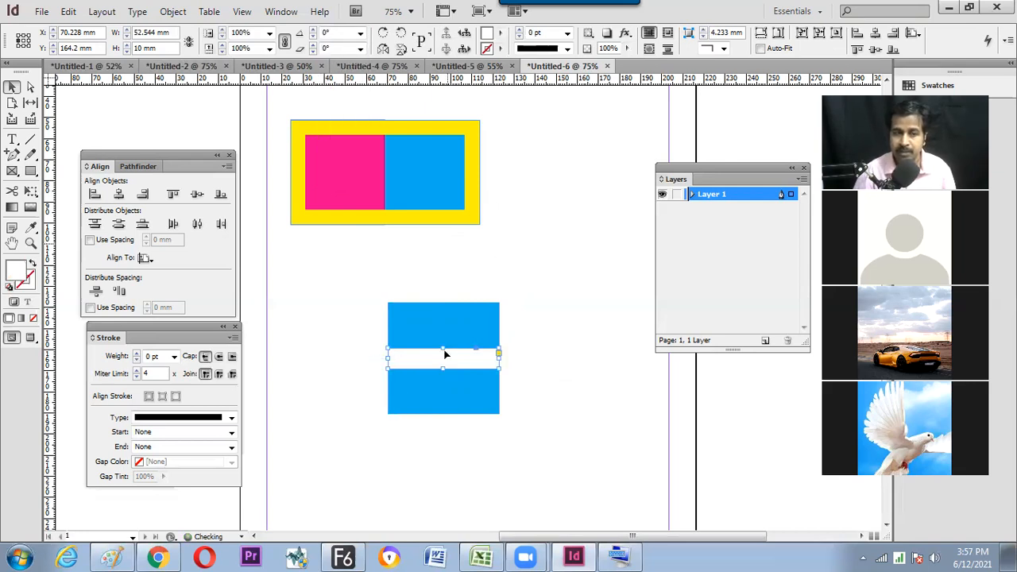
click(24, 40)
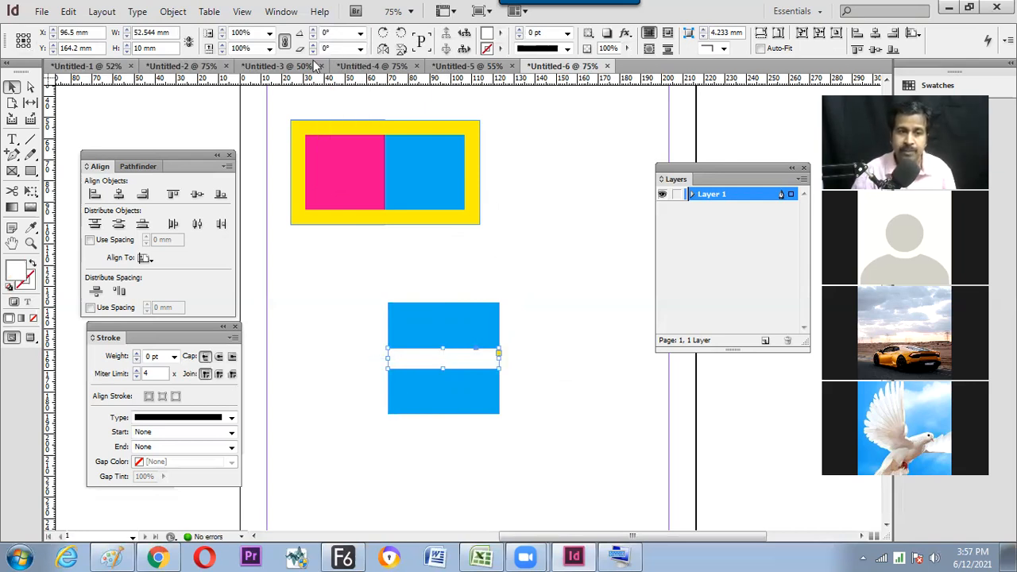
click(360, 32)
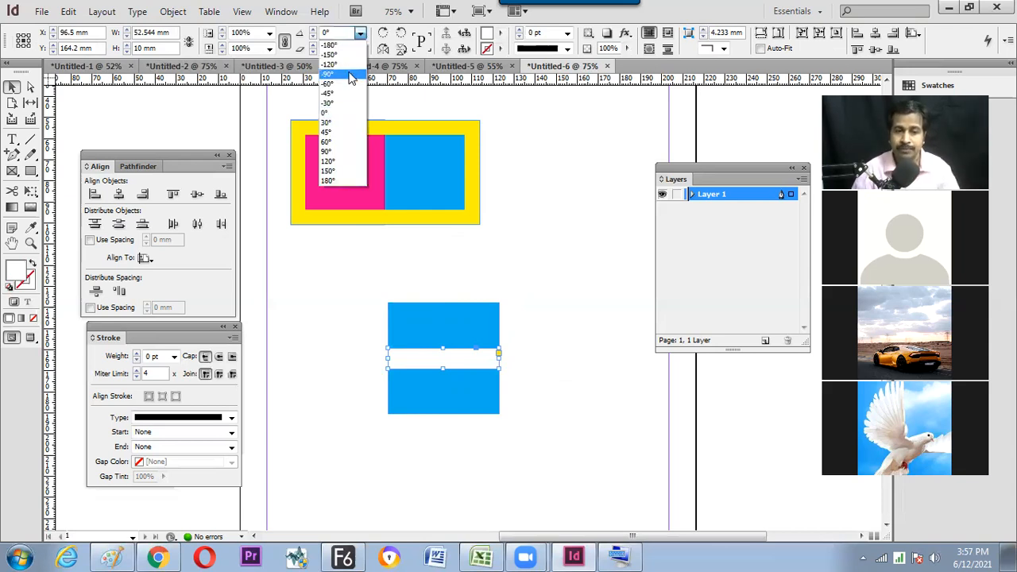
click(347, 75)
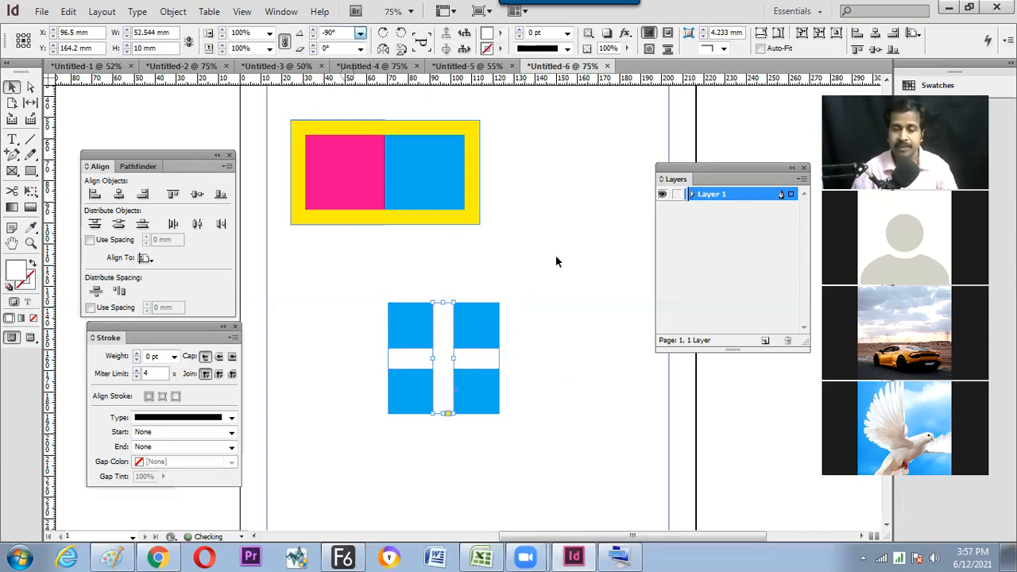
click(560, 322)
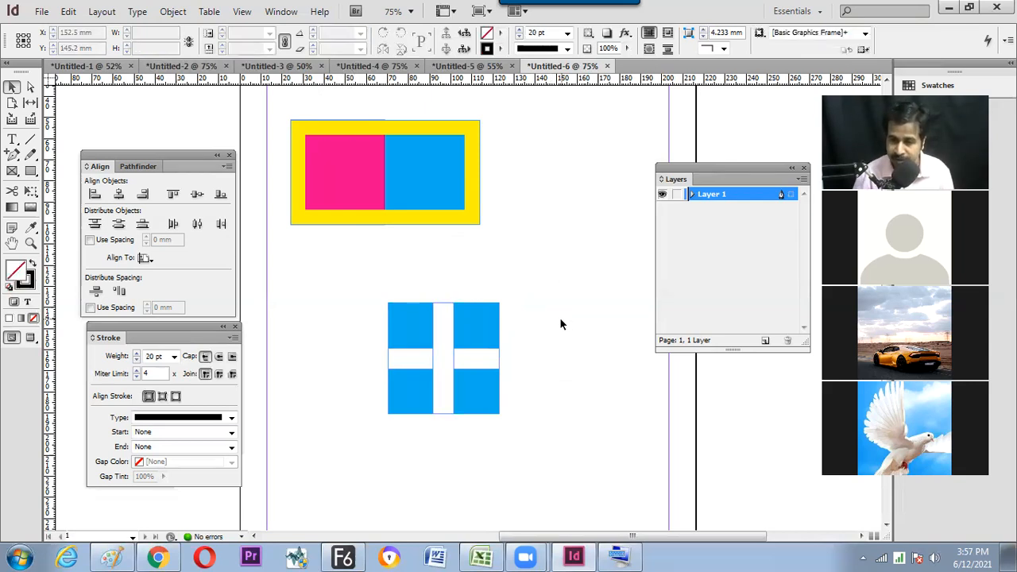
Paste a copy of the cyan square in place on top of the white cross and fill it with [Paper].
click(485, 334)
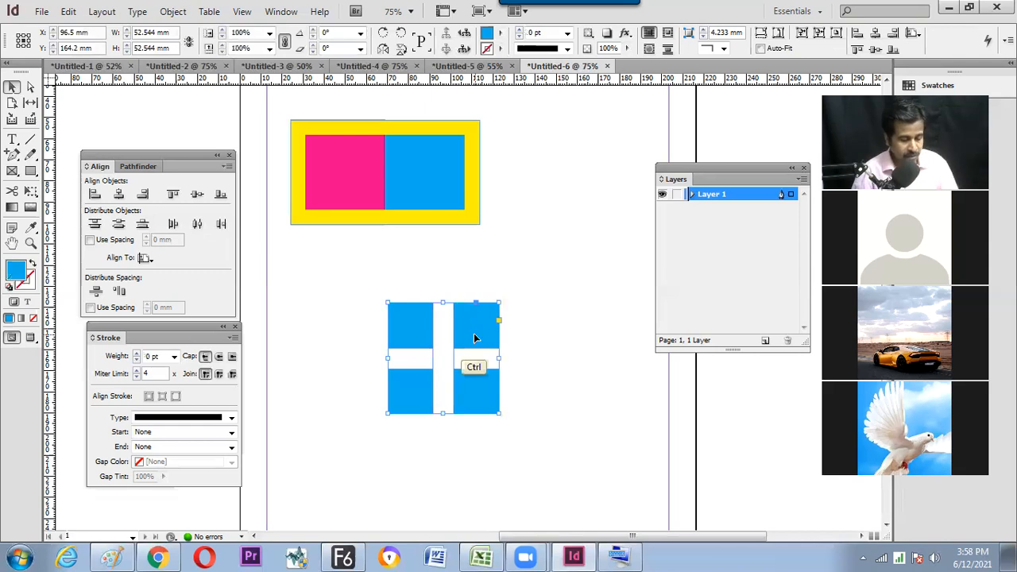
key(ctrl+alt+shift+8)
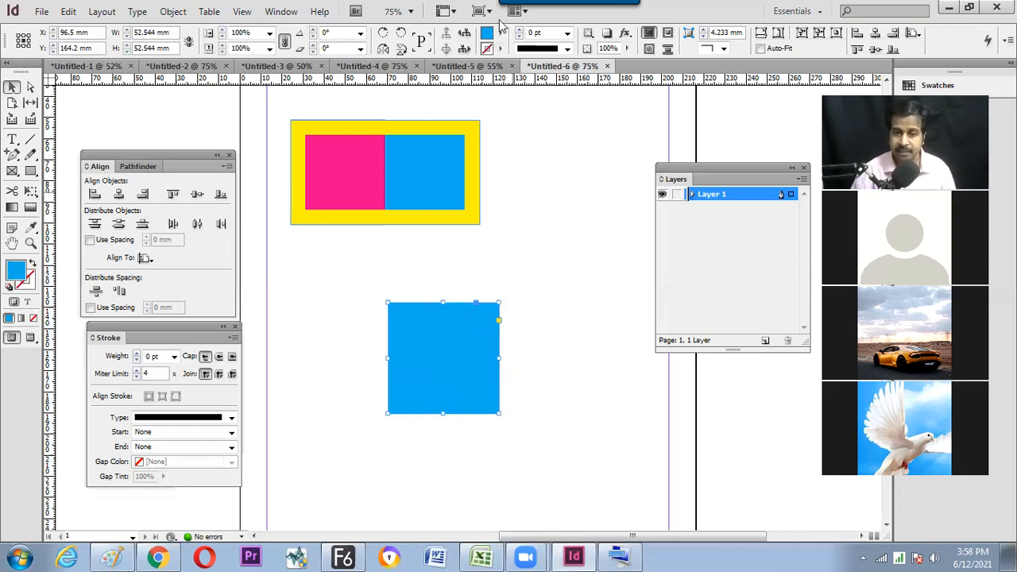
click(499, 32)
click(518, 97)
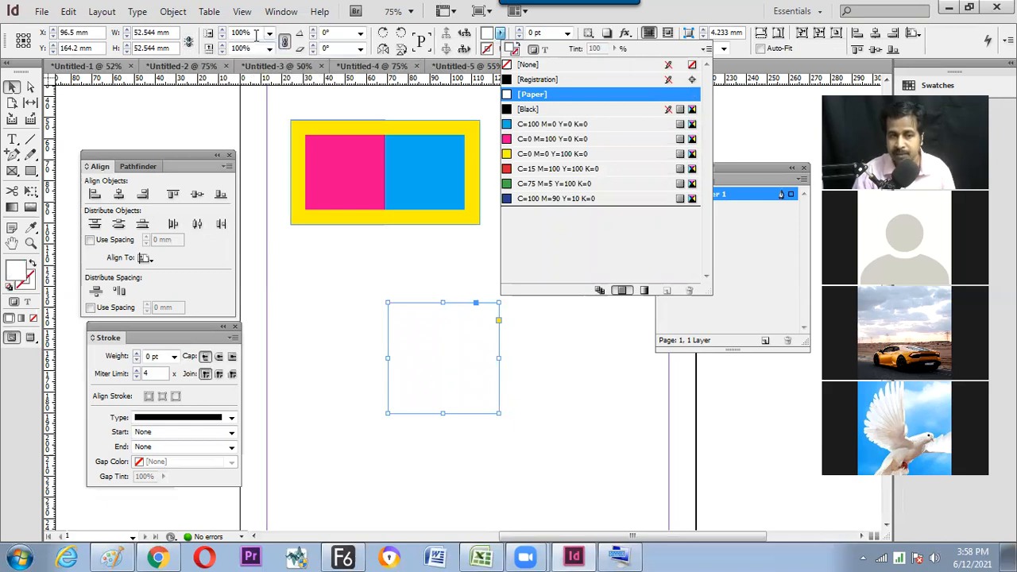
Scale the white square to 50% about its centre and deselect it.
click(230, 34)
double_click(224, 36)
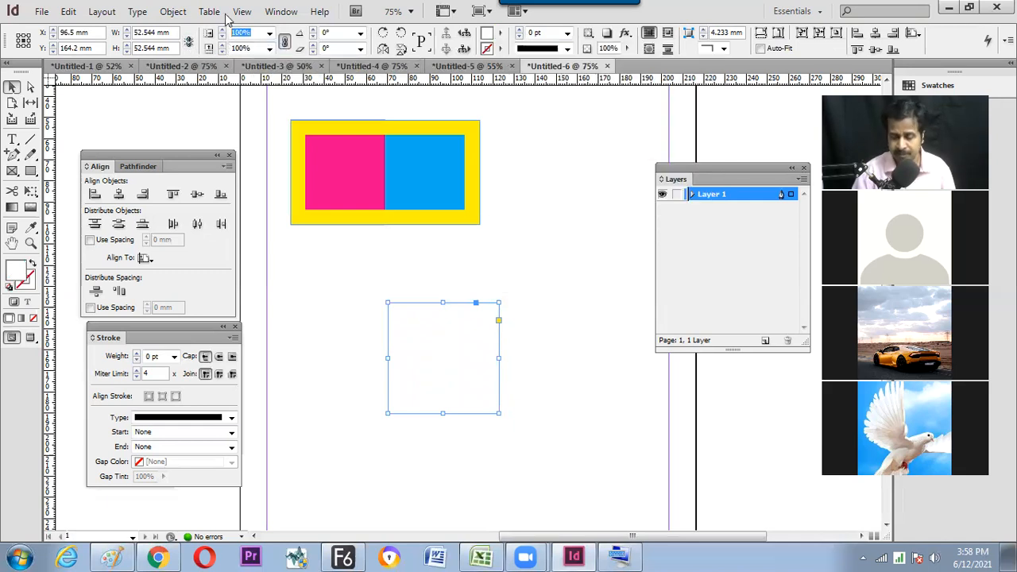
text(50)
key(Return)
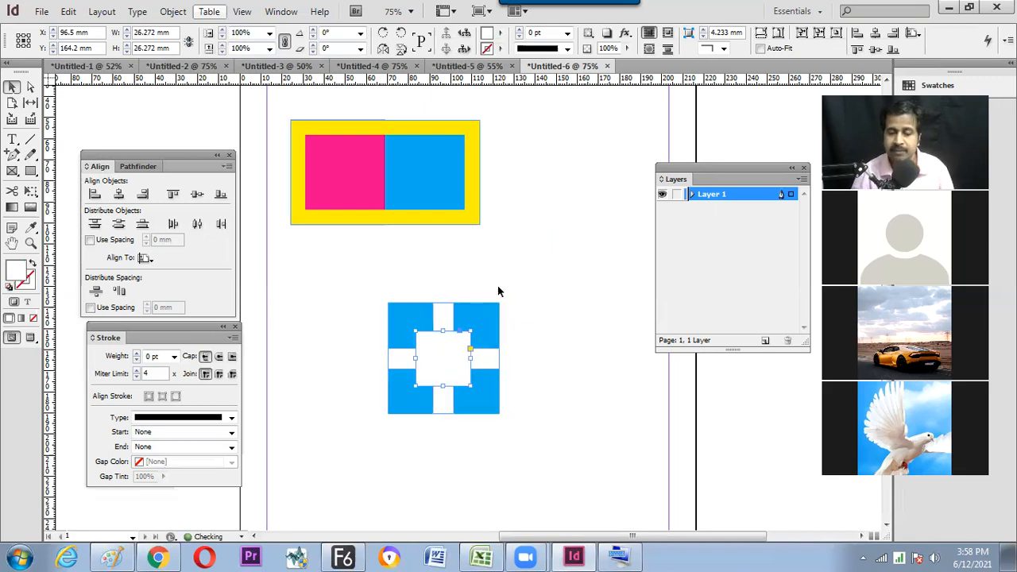
click(534, 281)
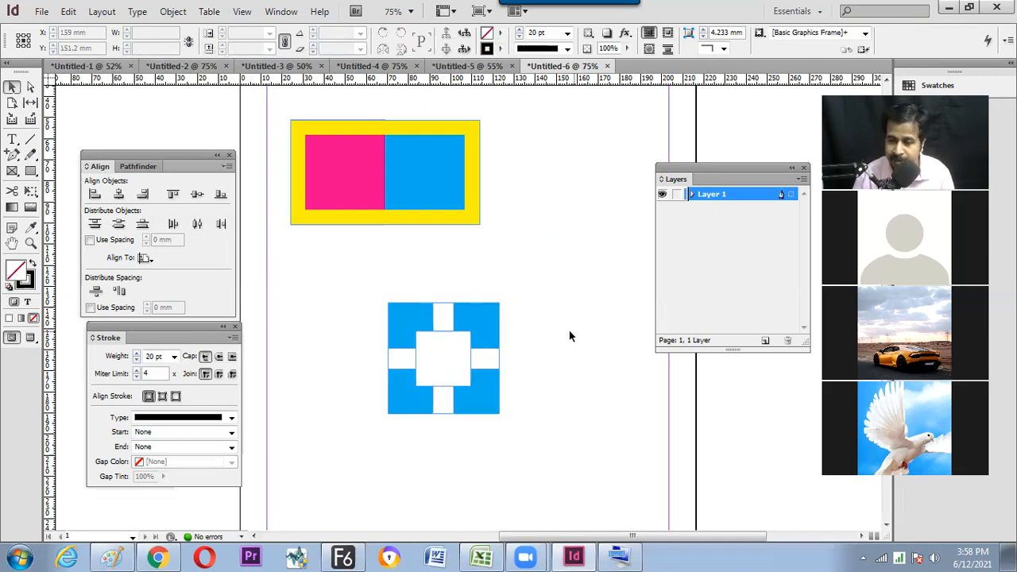
Place a 50% scaled copy of the white square at its centre, fill it with C=0 M=100 Y=0 K=0 and deselect it.
click(461, 368)
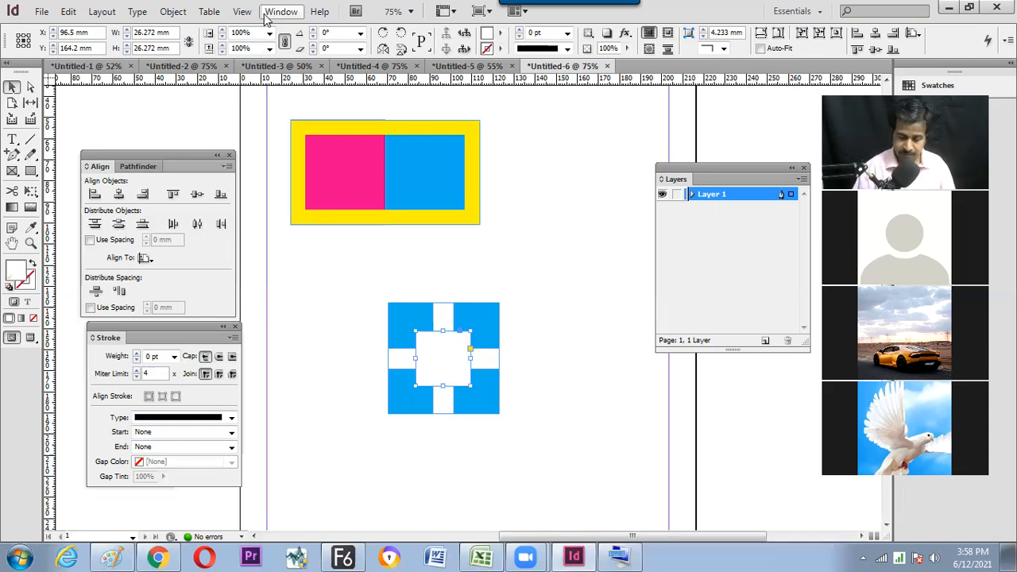
key(ctrl+alt+3)
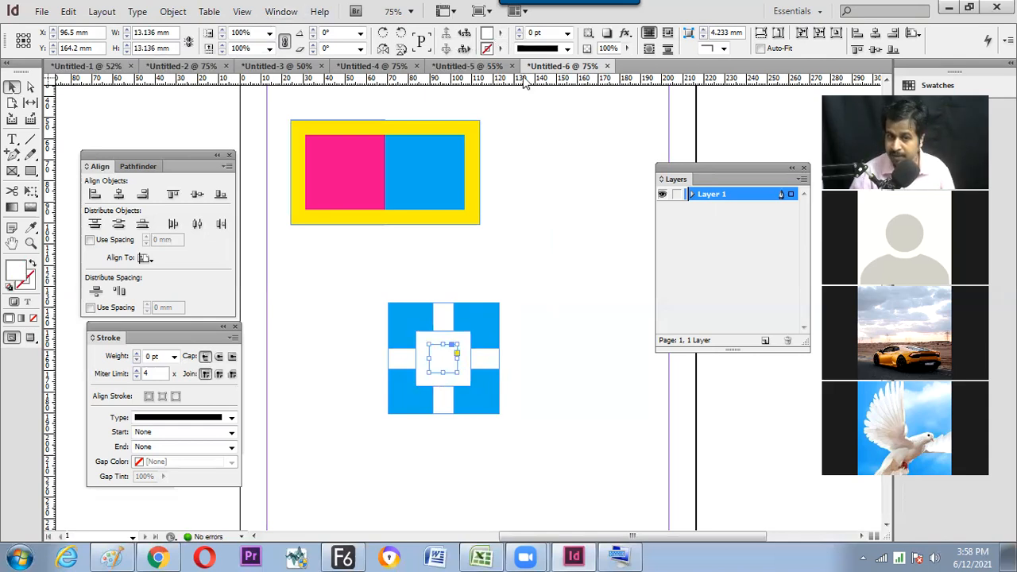
click(500, 33)
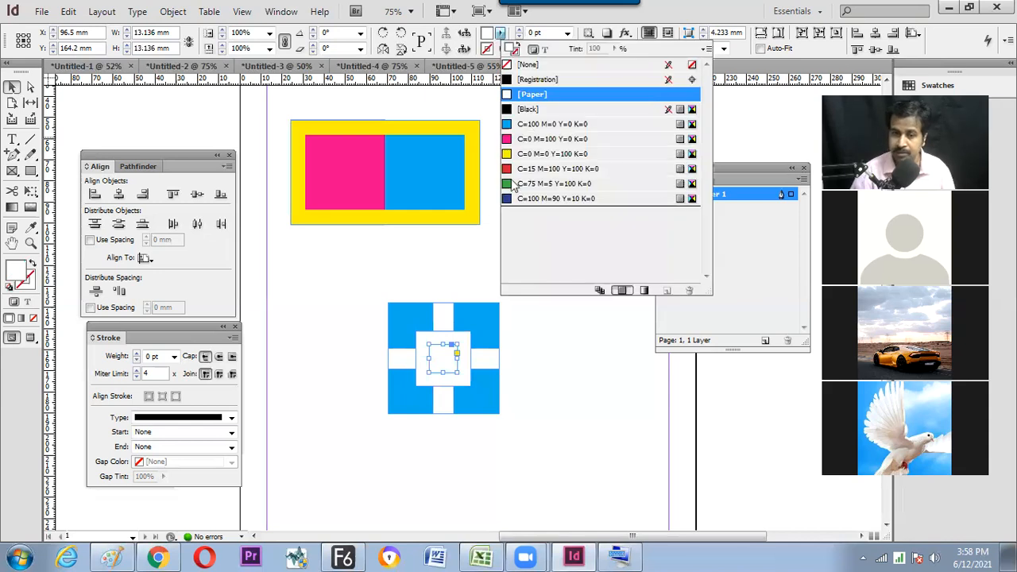
click(557, 139)
click(532, 358)
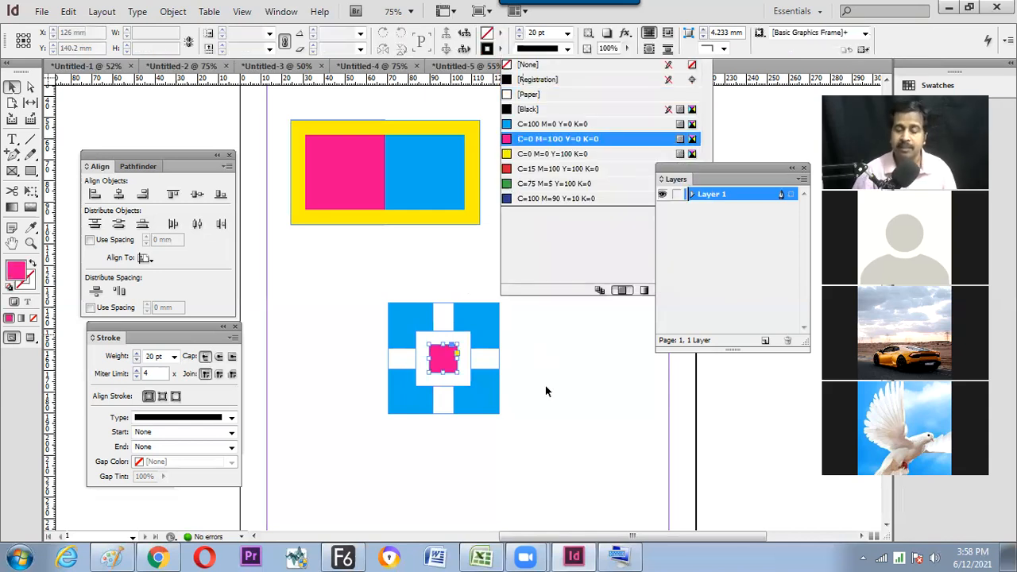
click(552, 403)
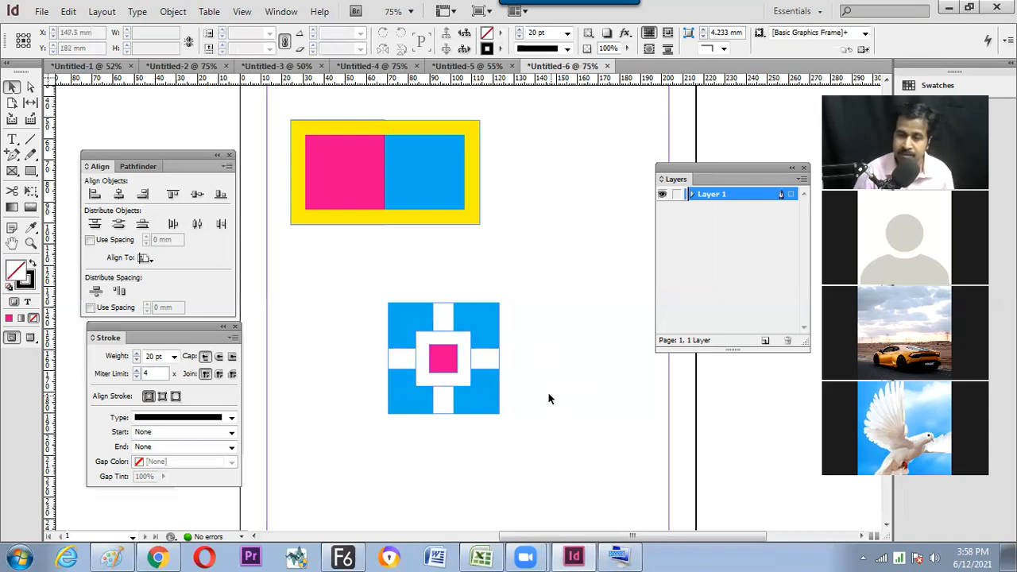
Select all pieces of the cyan cross design, hide the frame edges and deselect the design.
key(ctrl)
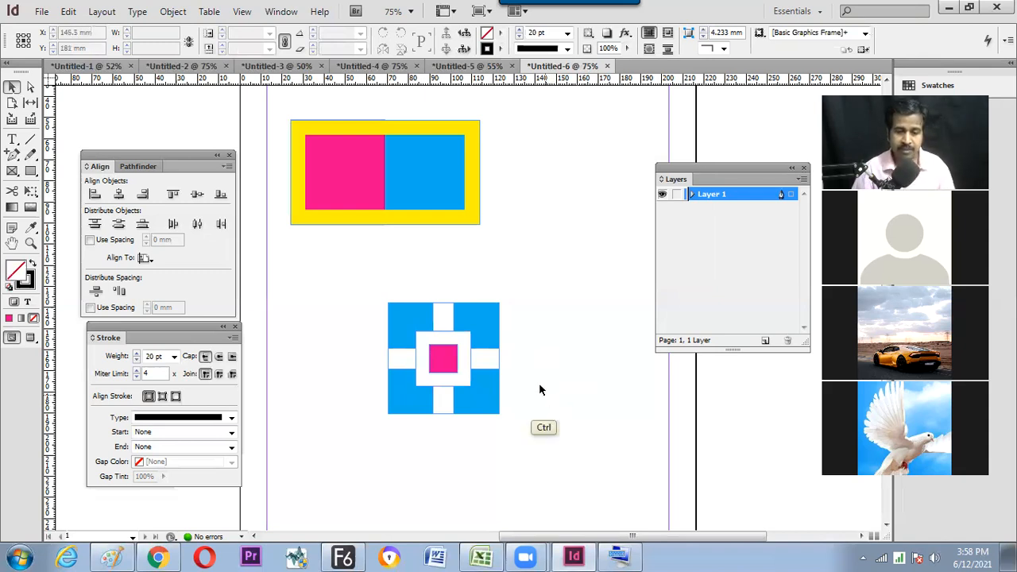
key(ctrl+equal)
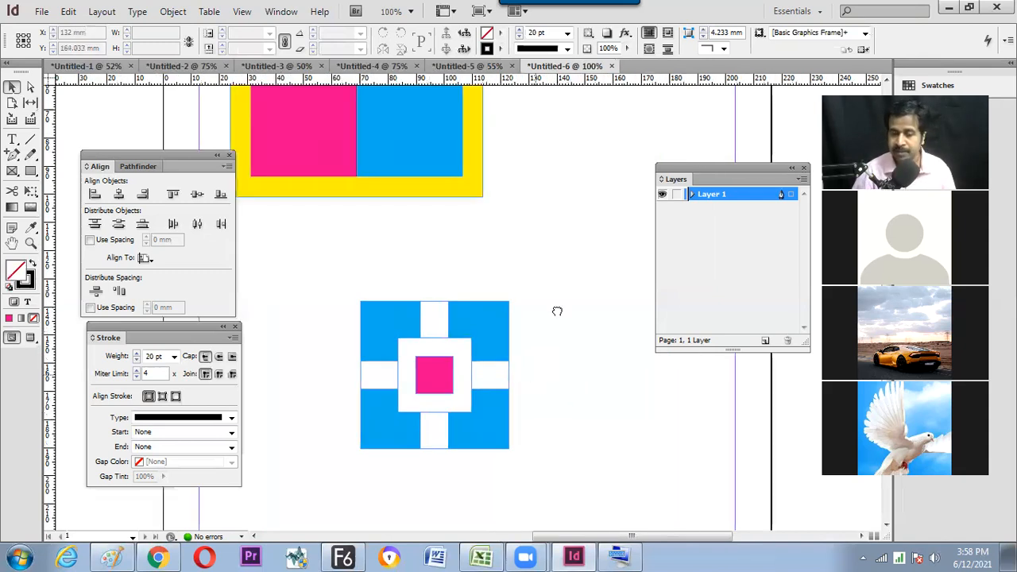
drag(557, 312, 571, 252)
drag(355, 222, 569, 443)
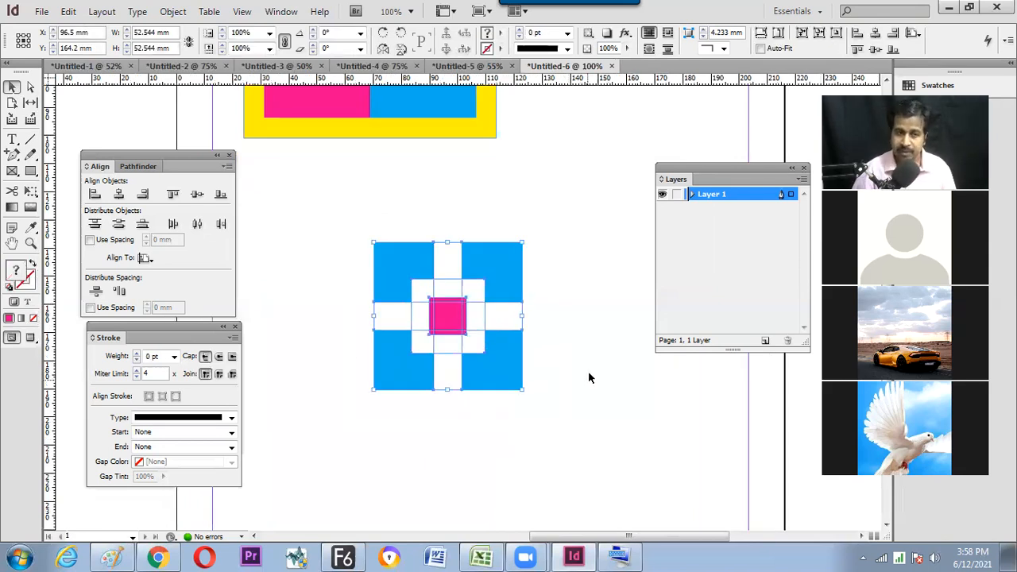
click(243, 12)
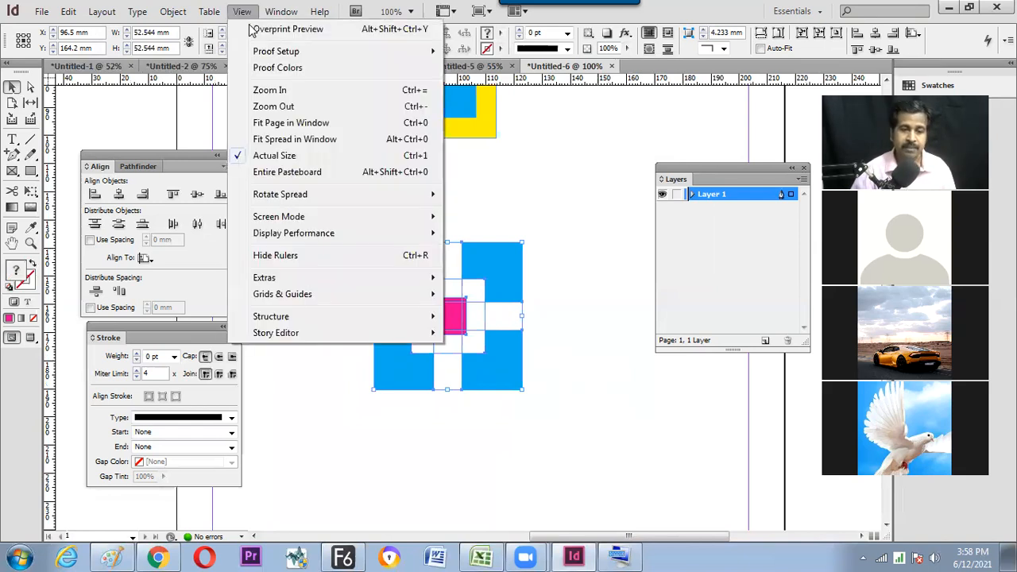
mouse_move(284, 284)
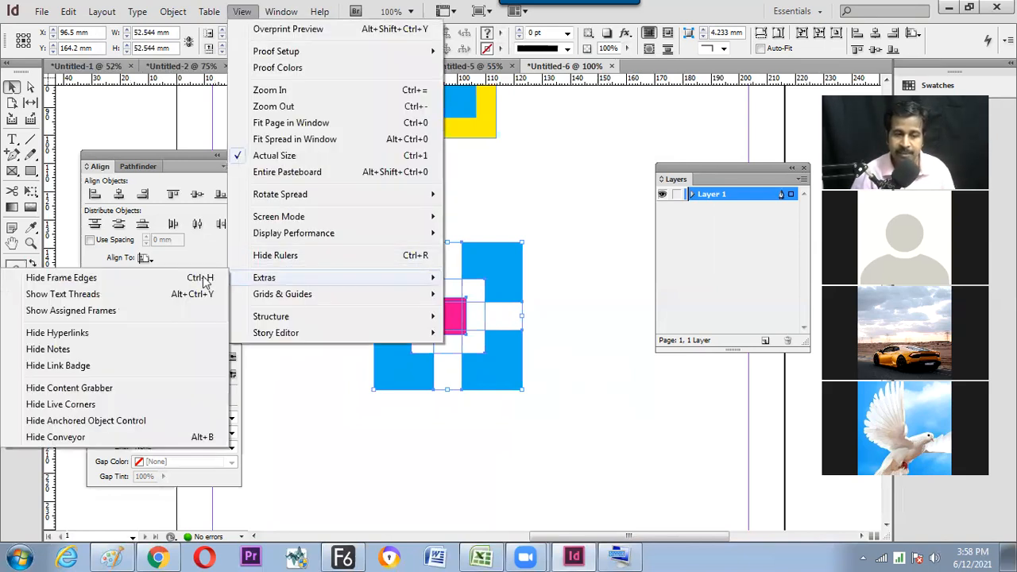
click(319, 326)
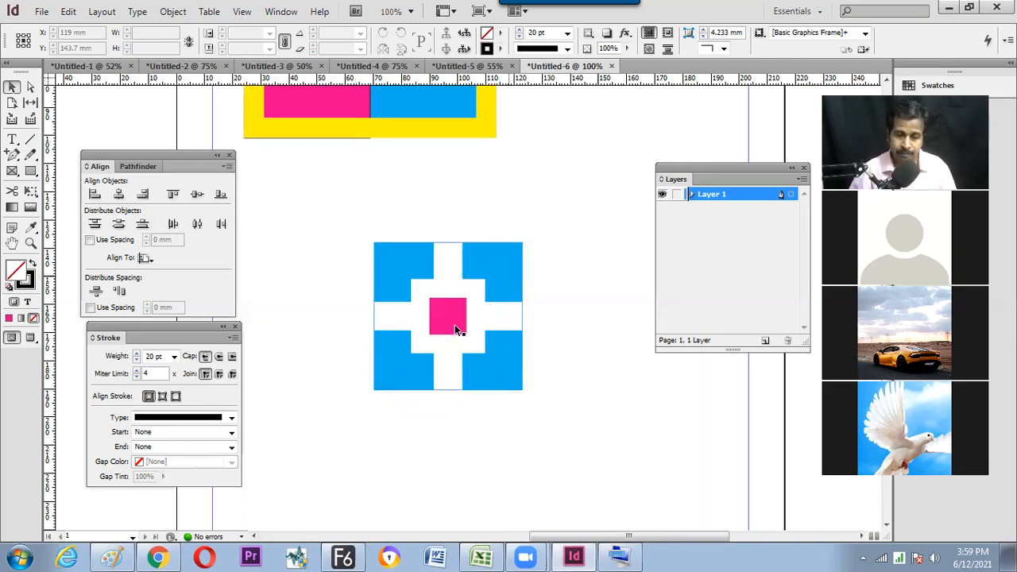
Move the magenta square, the white square and the vertical white strip off the cyan square.
drag(445, 324, 543, 241)
drag(453, 316, 619, 380)
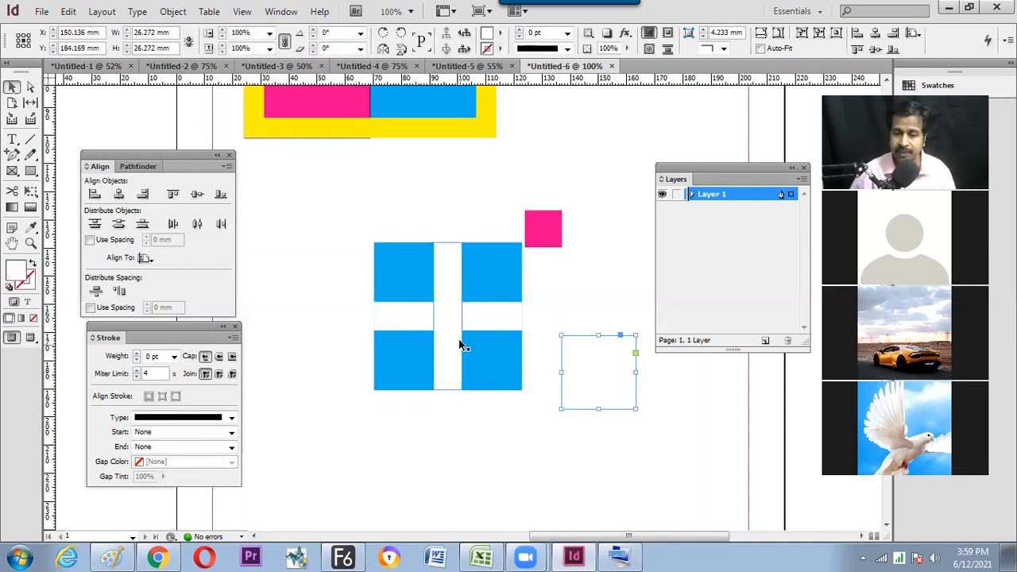
drag(450, 332, 550, 425)
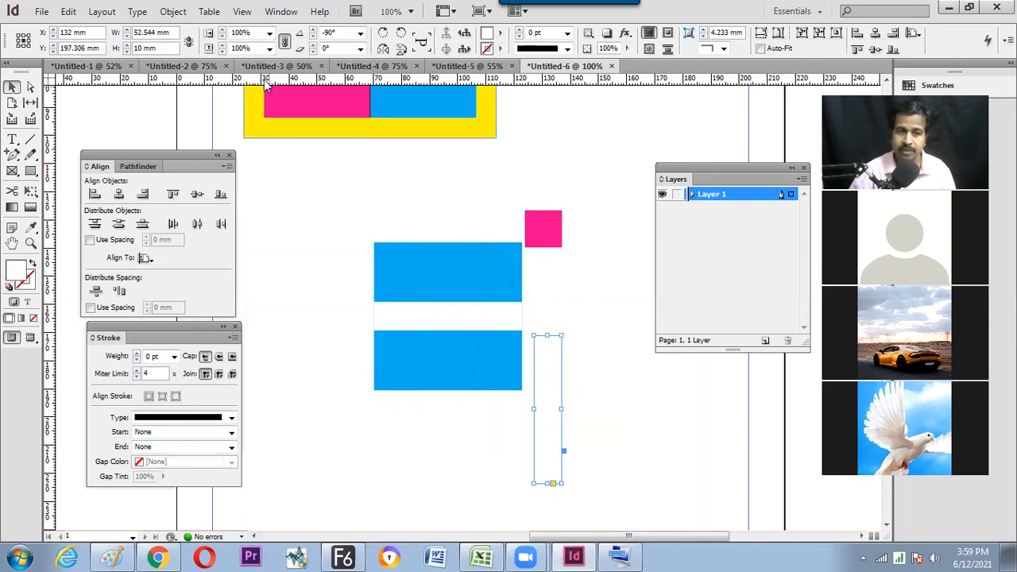
Show the frame edges again so the white shapes can be located, and clear the selection.
click(242, 11)
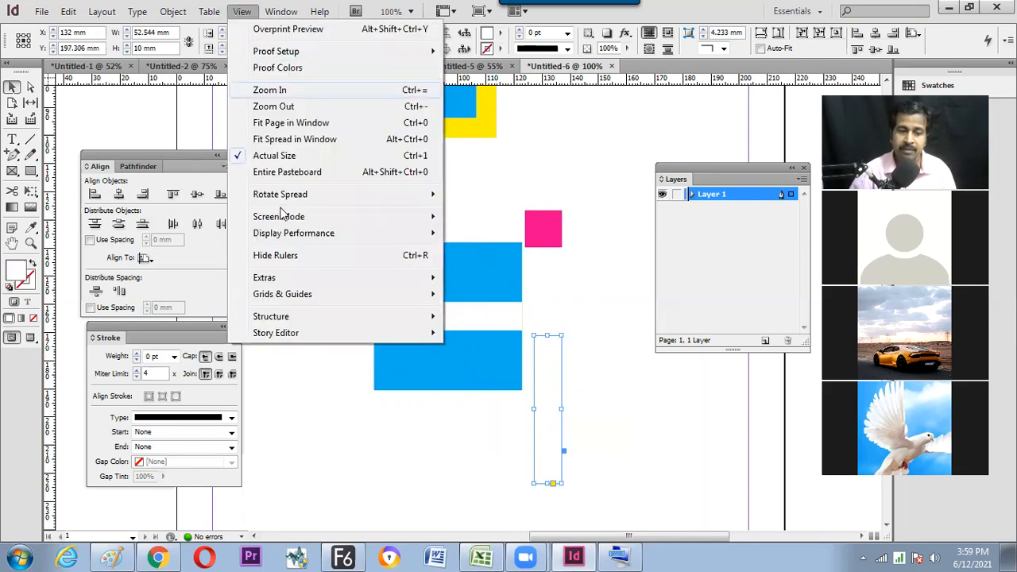
mouse_move(265, 282)
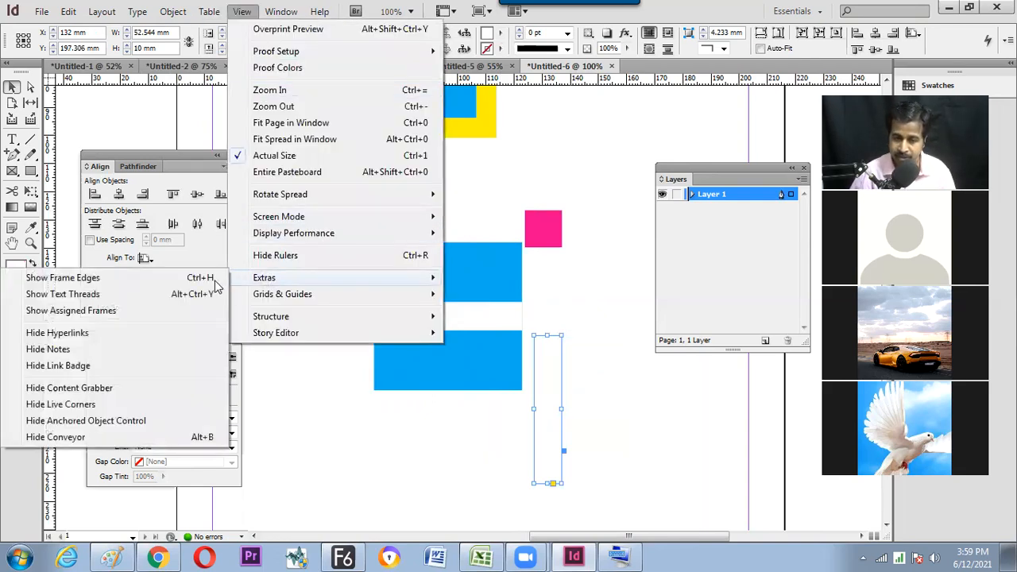
click(221, 275)
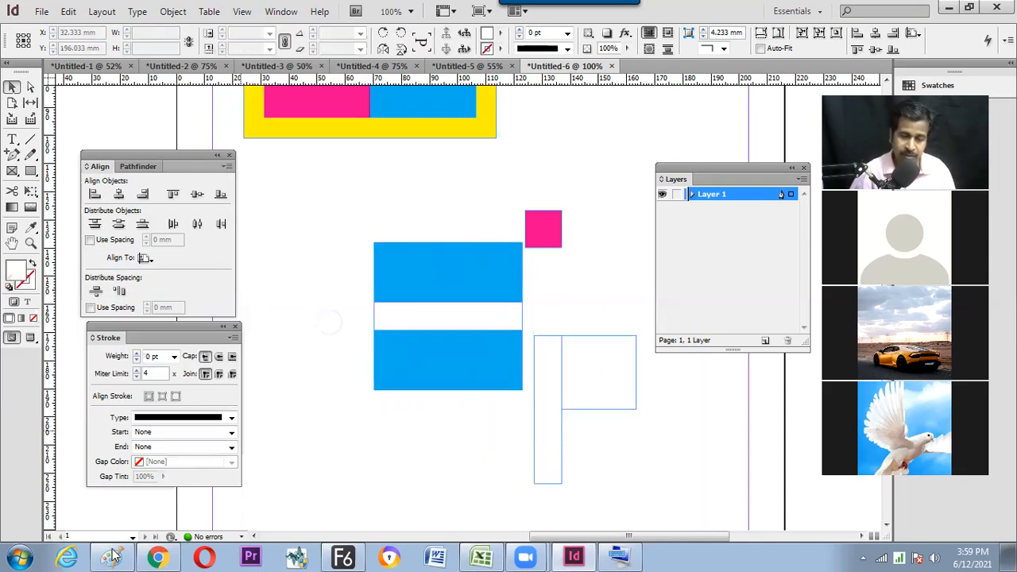
Switch to Paint and handwrite "View - Ctrl+H edge" in red below the existing notes, with a box around Ctrl+H.
click(112, 558)
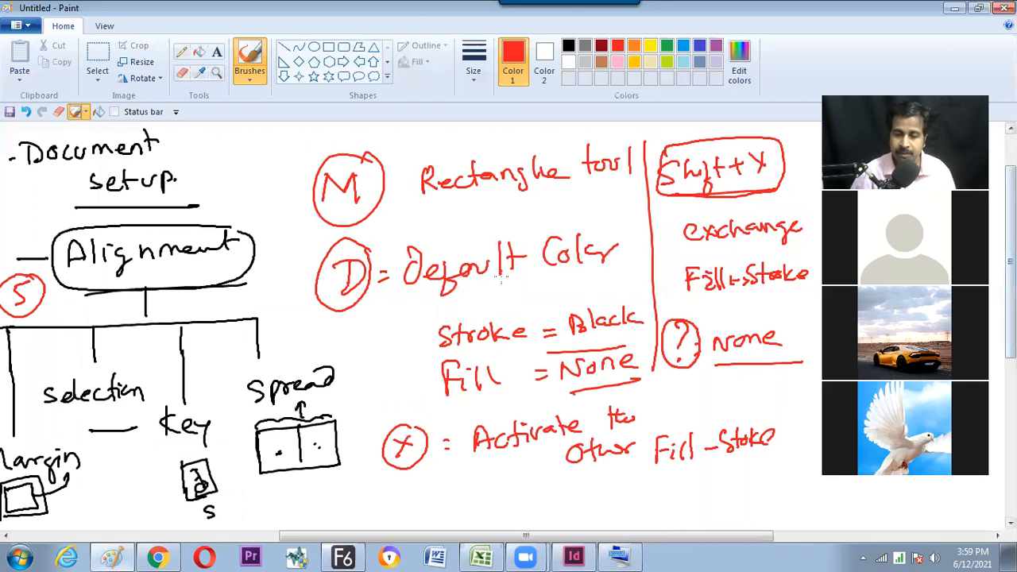
scroll(501, 274, down, 5)
drag(543, 258, 560, 279)
mouse_move(522, 260)
mouse_down()
mouse_move(542, 274)
mouse_move(555, 255)
mouse_move(472, 251)
mouse_move(531, 239)
mouse_move(560, 280)
mouse_up()
drag(519, 313, 403, 250)
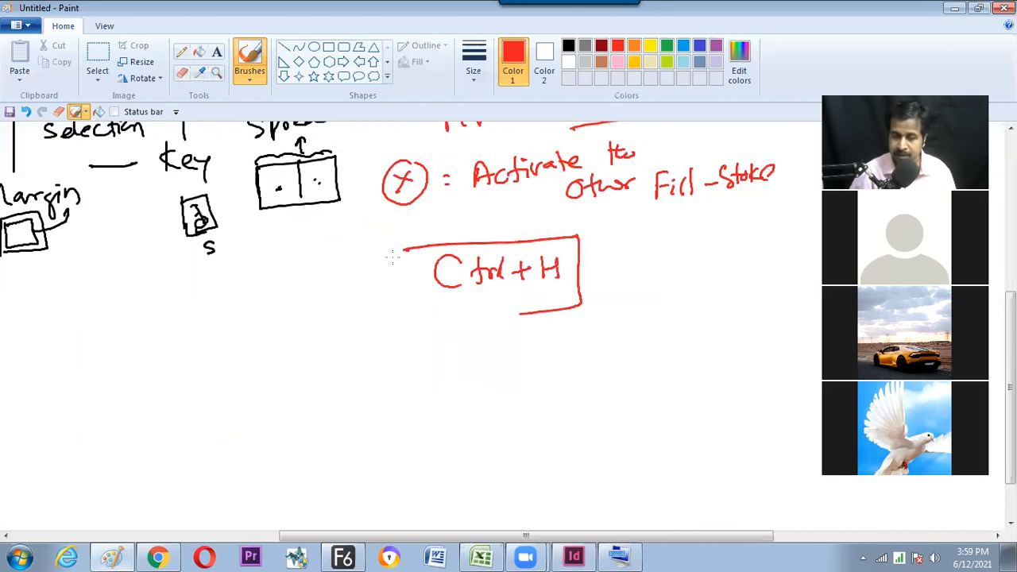
key(ctrl+z)
drag(272, 283, 295, 288)
click(308, 292)
mouse_move(304, 299)
mouse_down()
mouse_move(308, 309)
mouse_move(336, 309)
mouse_up()
drag(339, 288, 387, 289)
mouse_move(601, 278)
mouse_down()
mouse_move(613, 270)
mouse_move(621, 283)
mouse_up()
mouse_move(640, 272)
mouse_down()
mouse_move(615, 275)
mouse_move(612, 263)
mouse_move(660, 278)
mouse_up()
drag(623, 264, 625, 278)
Switch back to InDesign, move the horizontal white strip below the cyan square and move the white square clear of the vertical strip.
key(alt+Tab)
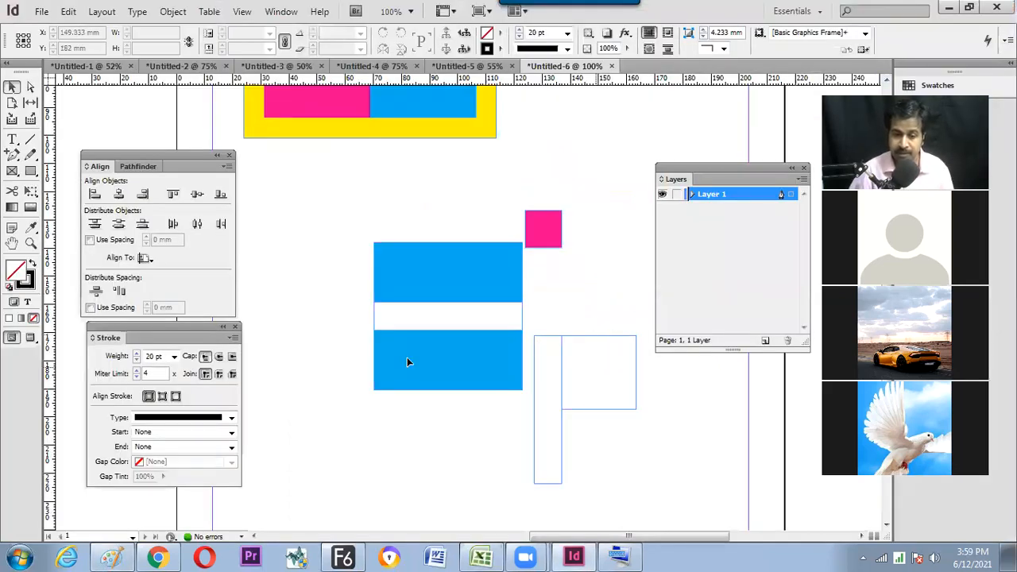
drag(490, 317, 349, 390)
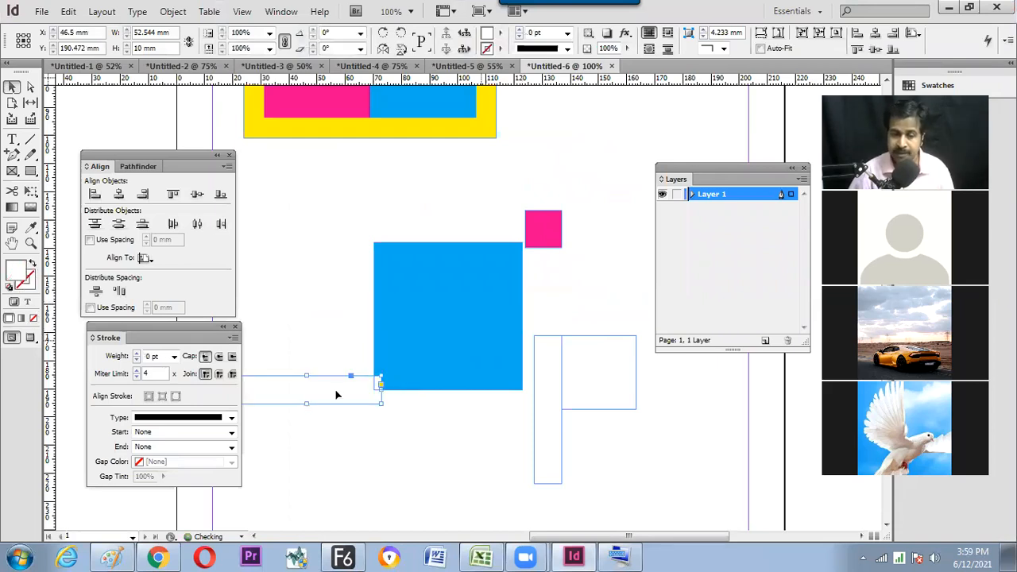
drag(337, 394, 360, 456)
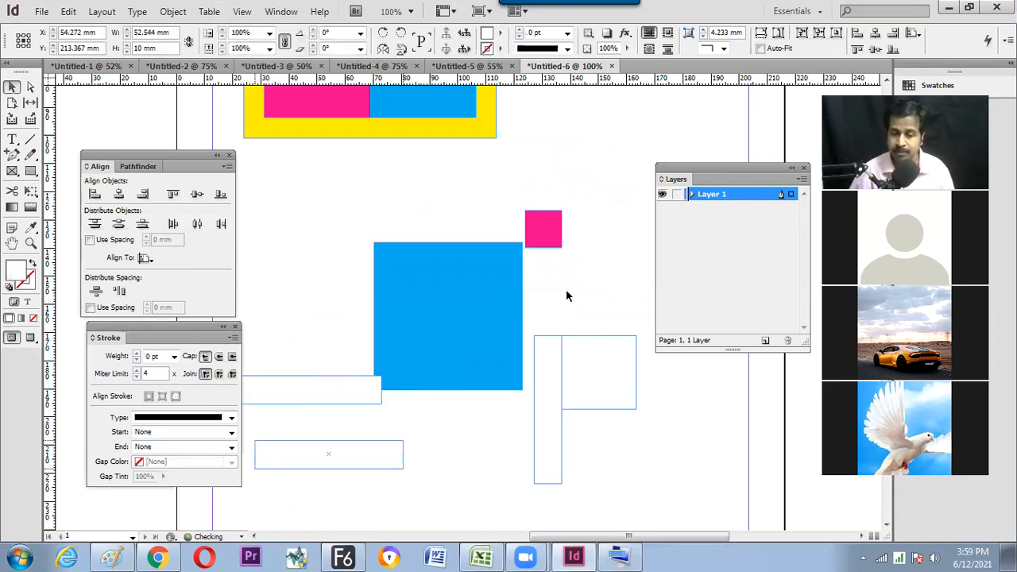
drag(637, 405, 674, 429)
Align the horizontal and vertical centres of all five separated pieces to the page, reassembling the cross design, and deselect them.
key(ctrl+minus)
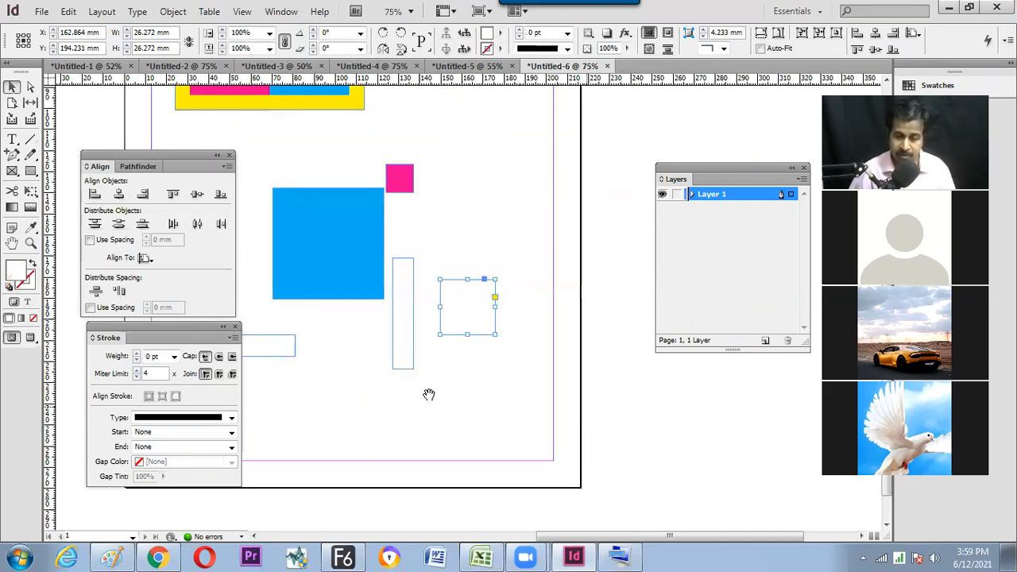
drag(429, 394, 533, 406)
drag(698, 167, 756, 162)
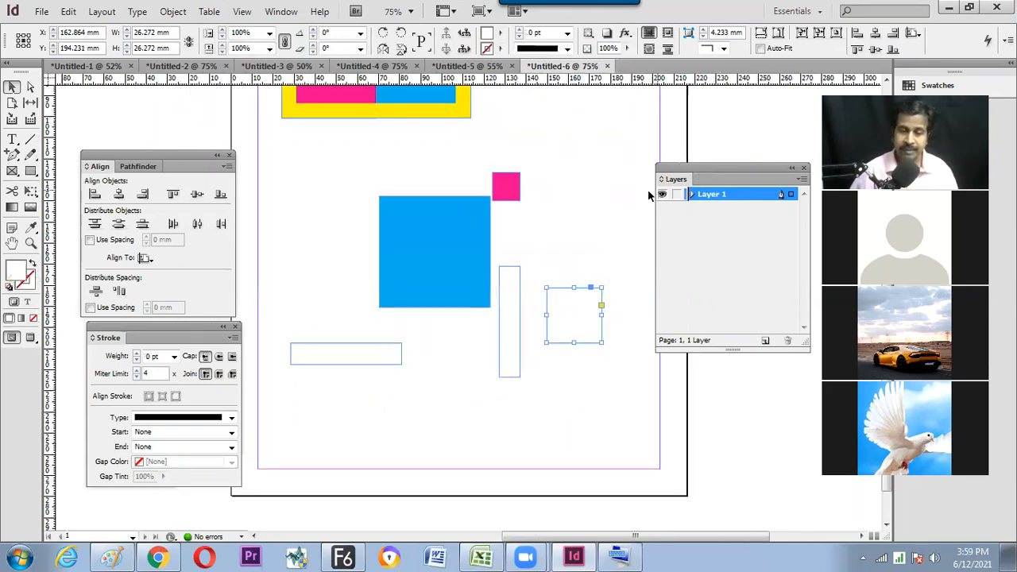
drag(282, 173, 636, 386)
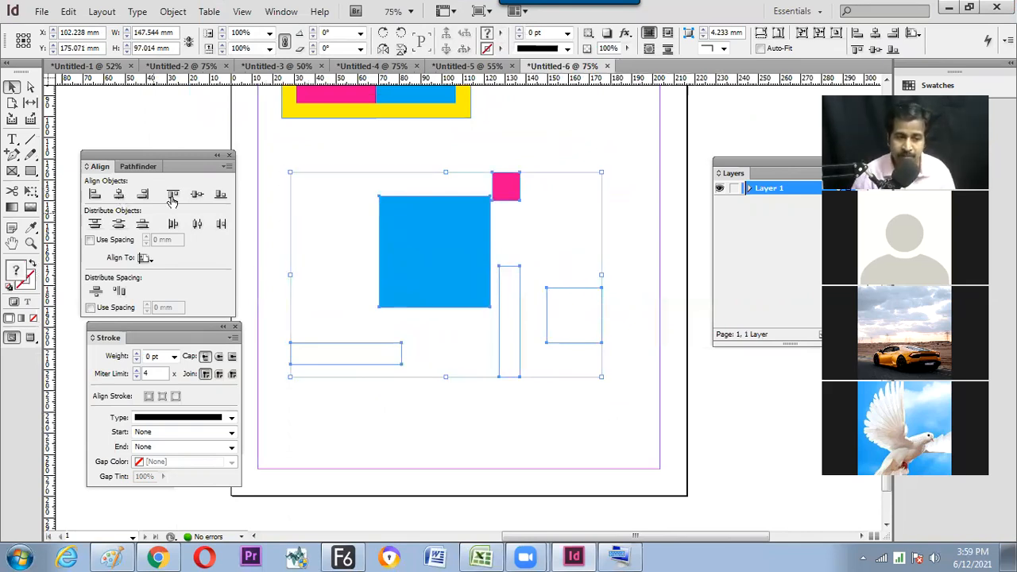
click(196, 196)
click(297, 251)
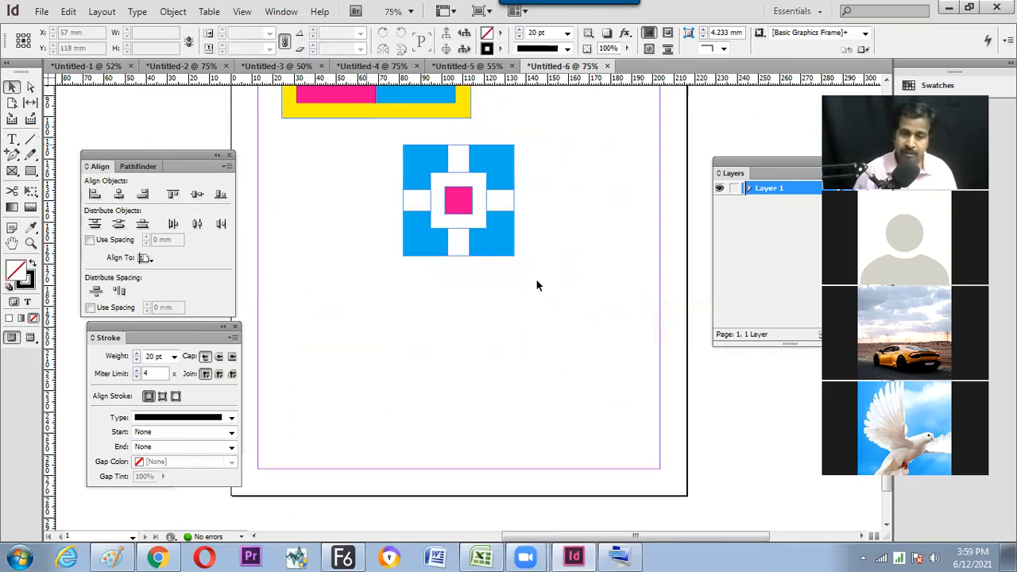
View the page in the Presentation screen mode and return to the normal view.
key(ctrl+z)
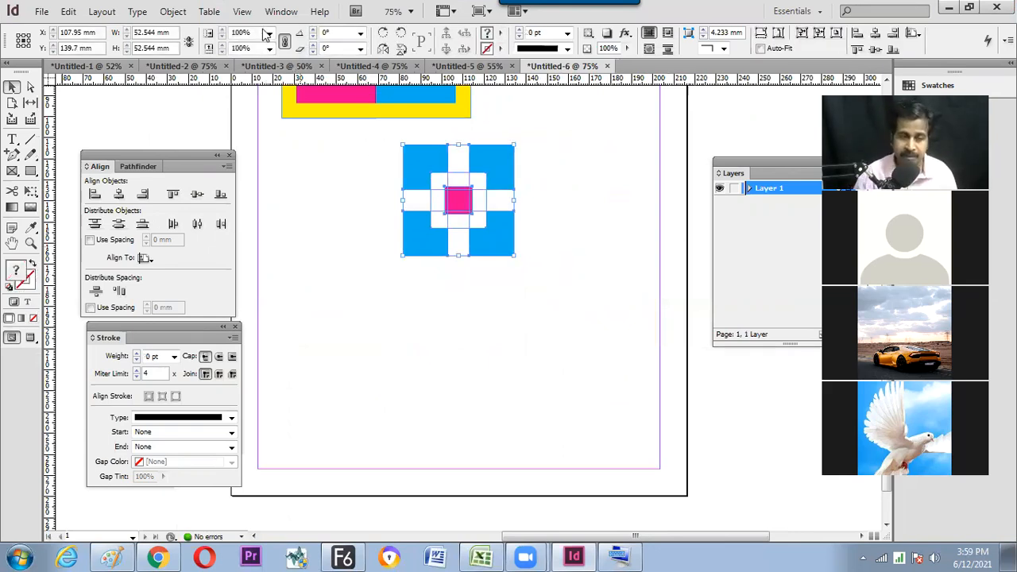
click(243, 11)
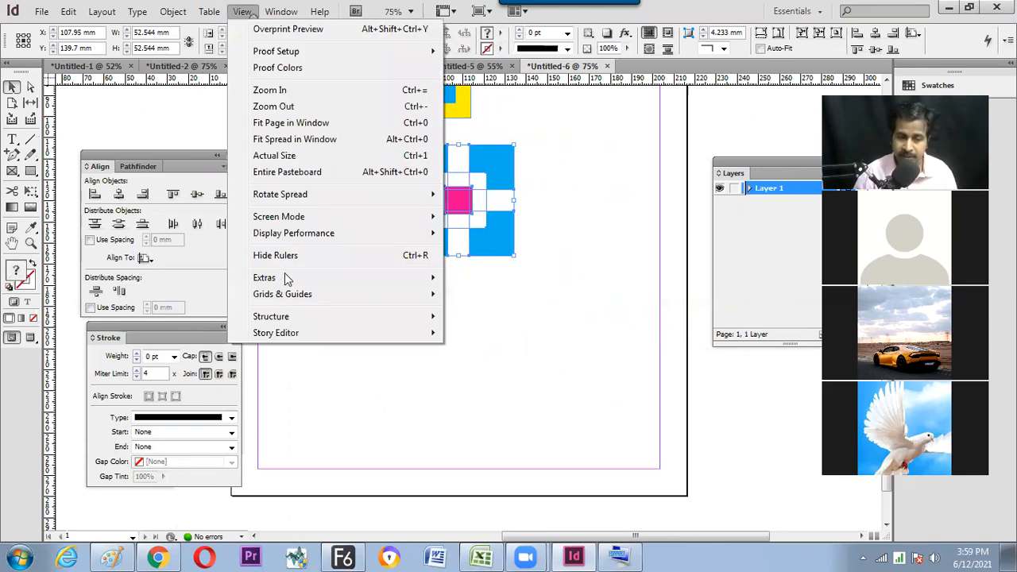
mouse_move(289, 278)
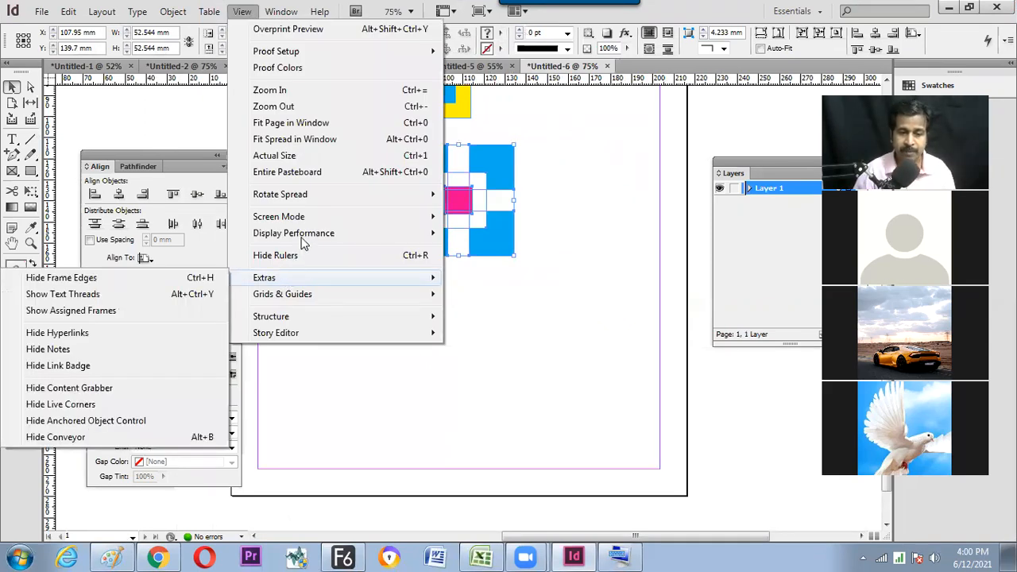
mouse_move(302, 231)
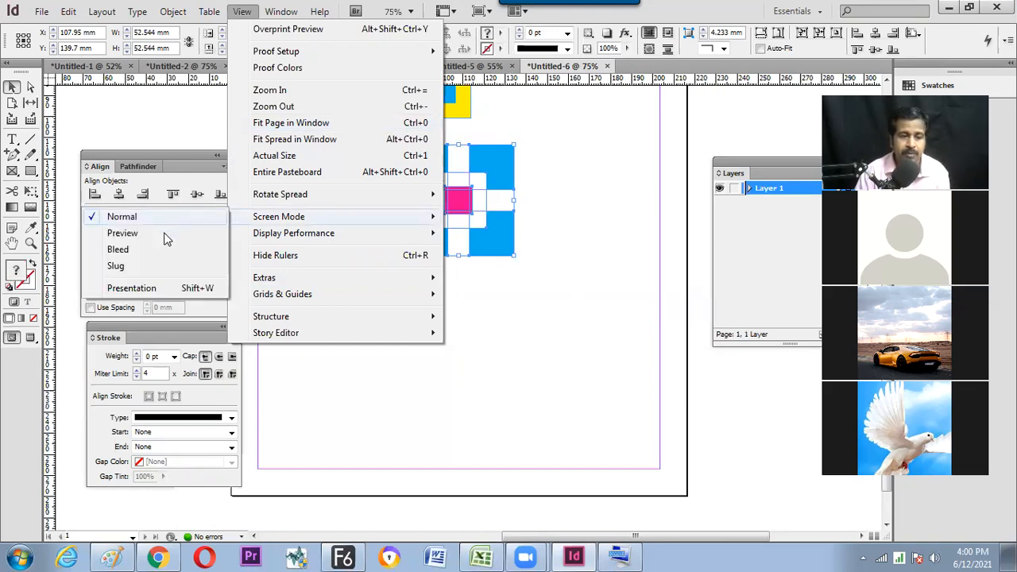
click(199, 292)
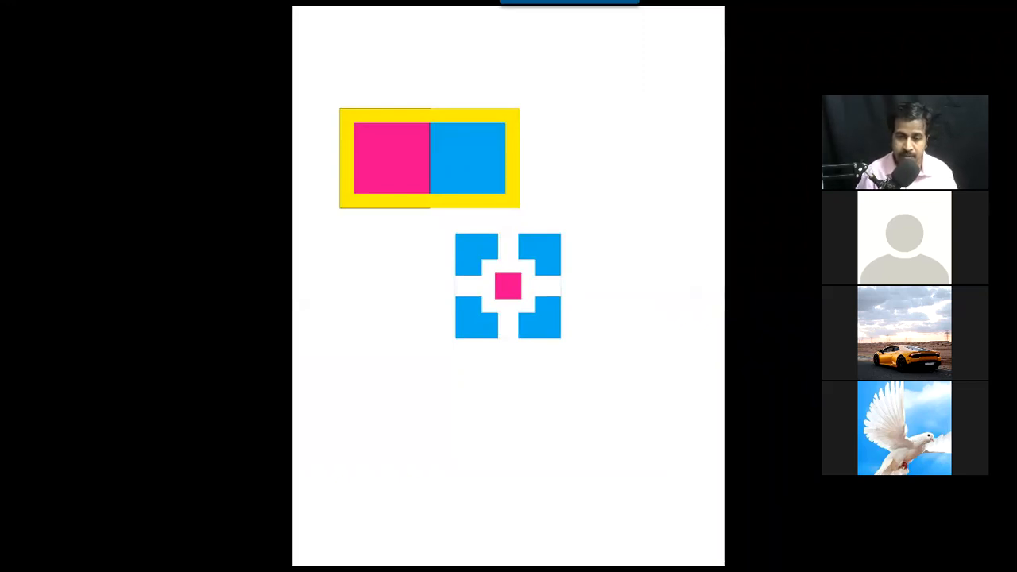
key(Escape)
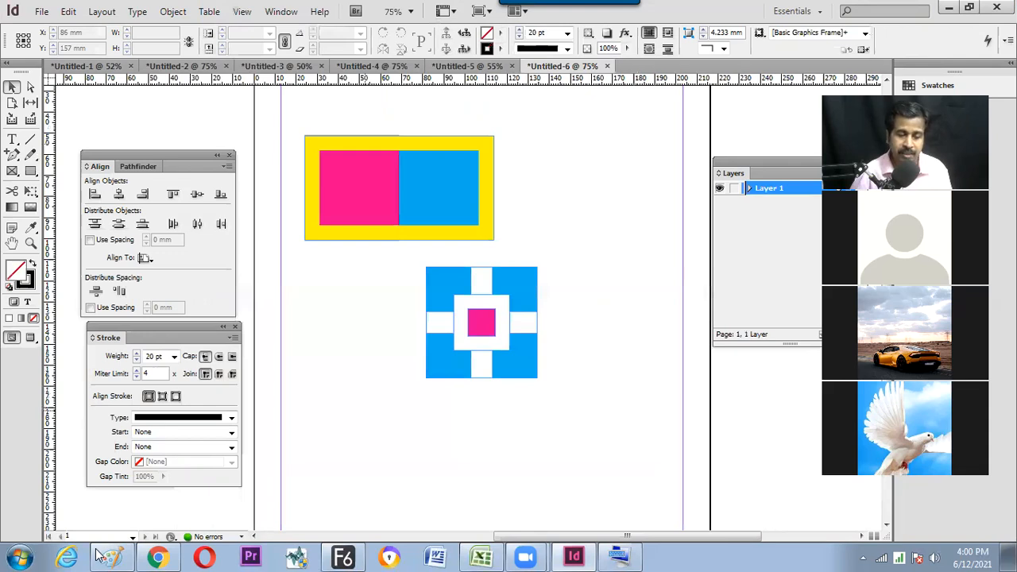
Switch to Paint, handwrite another red note below the boxed Ctrl+H note, and return to InDesign.
click(112, 556)
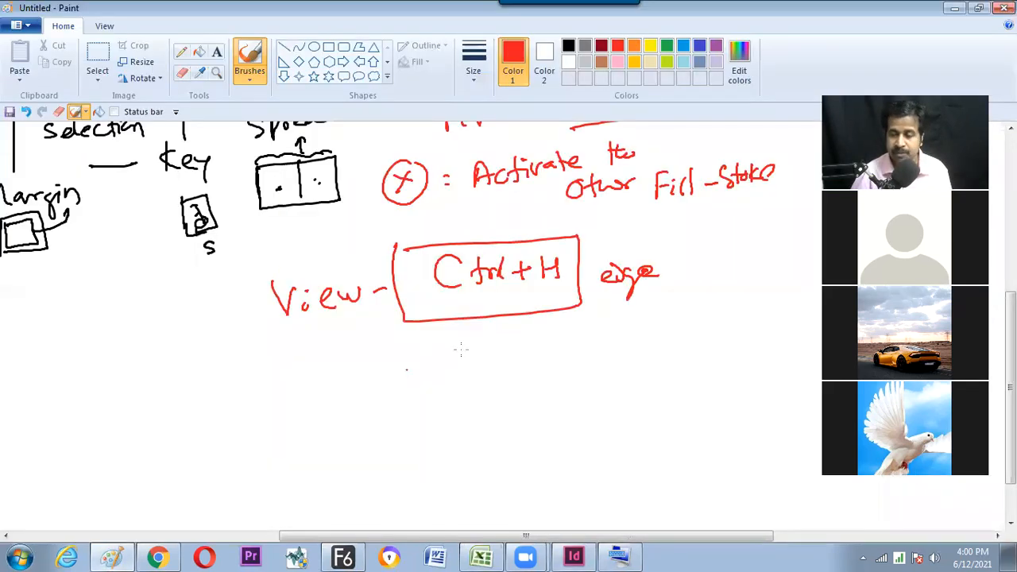
drag(469, 343, 441, 377)
drag(472, 344, 494, 375)
mouse_move(498, 353)
mouse_down()
mouse_move(499, 380)
mouse_move(529, 359)
mouse_up()
mouse_move(535, 352)
mouse_down()
mouse_move(549, 347)
mouse_move(542, 363)
mouse_up()
mouse_move(557, 339)
mouse_down()
mouse_move(567, 356)
mouse_move(574, 340)
mouse_up()
mouse_move(589, 332)
mouse_down()
mouse_move(578, 381)
mouse_move(590, 337)
mouse_up()
mouse_move(622, 335)
mouse_down()
mouse_move(622, 362)
mouse_move(623, 347)
mouse_up()
click(649, 355)
mouse_move(636, 342)
mouse_down()
mouse_move(697, 322)
mouse_move(768, 319)
mouse_up()
drag(693, 363, 754, 365)
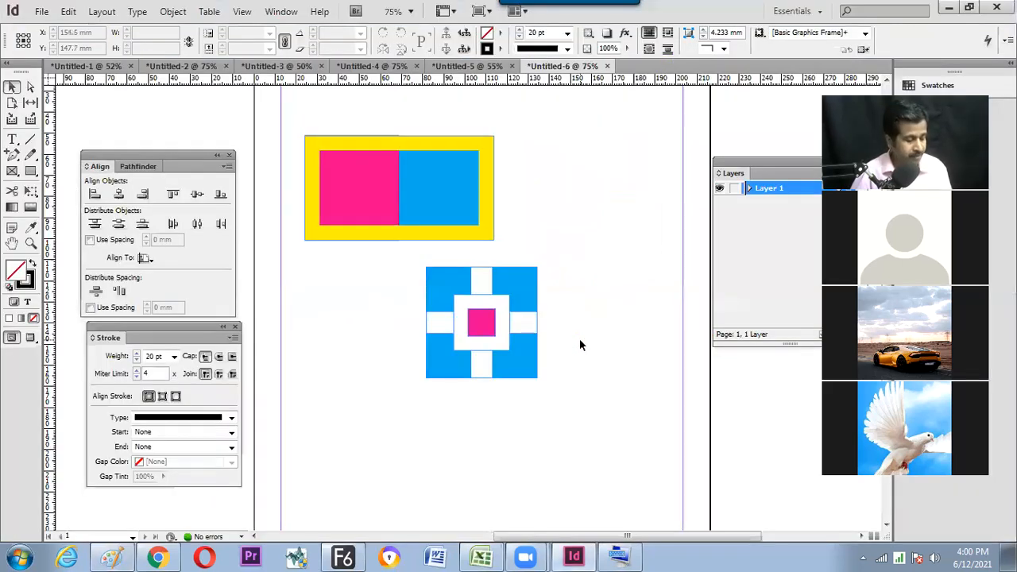
Toggle Presentation mode on to check the finished design without frame edges, and toggle it off.
key(shift+w)
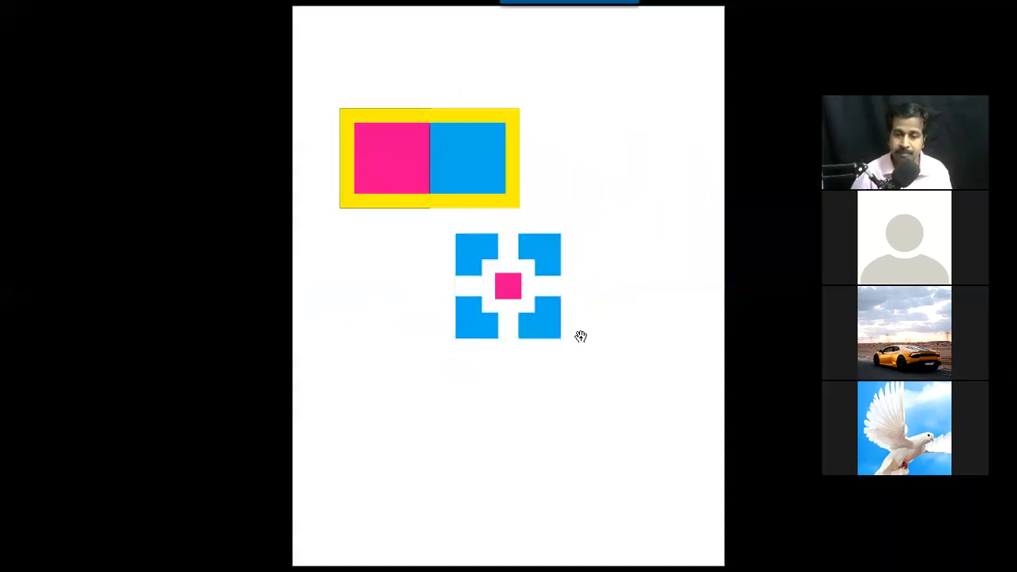
key(shift+w)
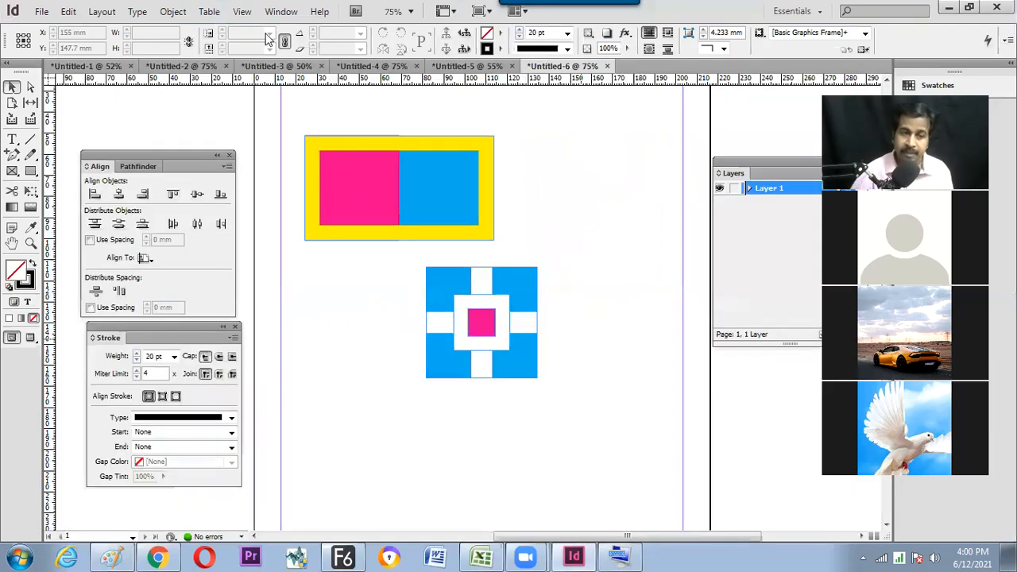
click(250, 13)
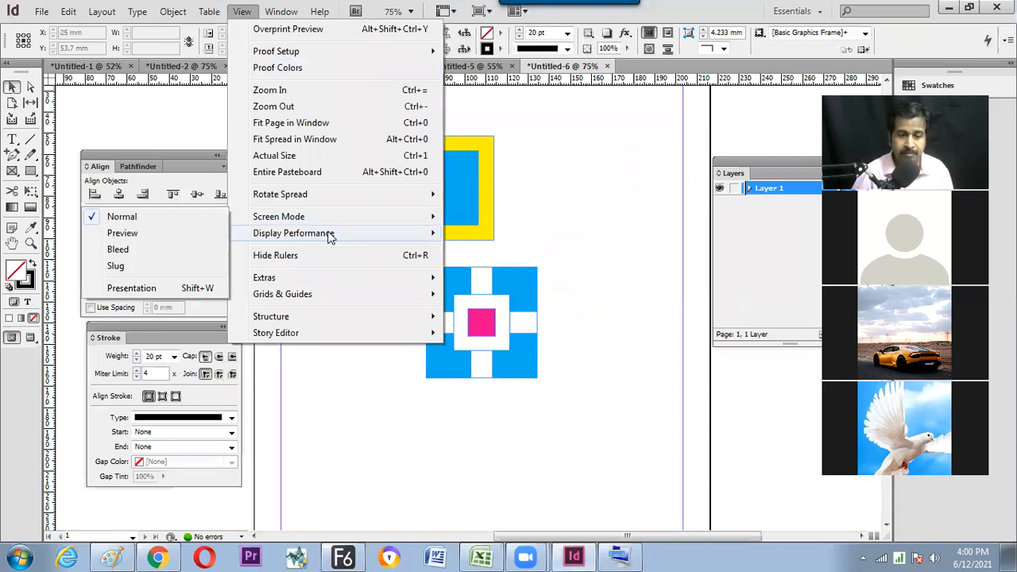
mouse_move(333, 219)
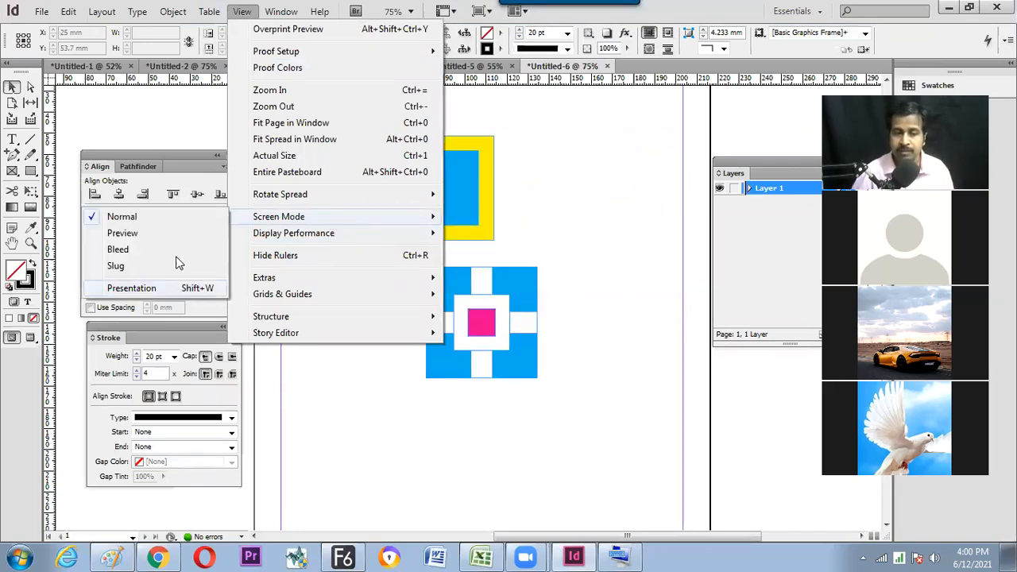
click(535, 266)
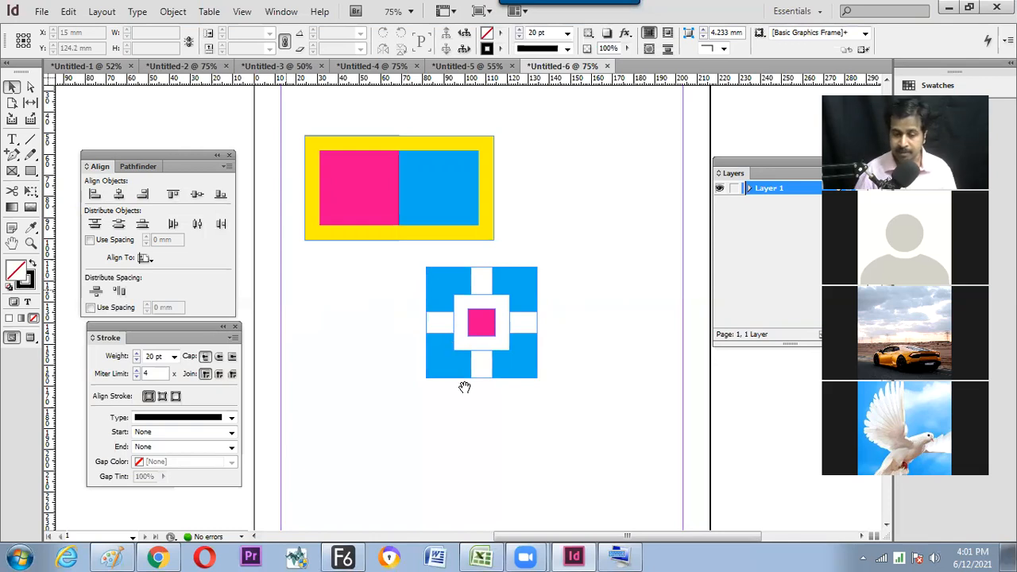
Draw a square frame about 24 mm wide below the cross design and set its stroke weight to 1 pt.
scroll(468, 254, down, 3)
click(30, 171)
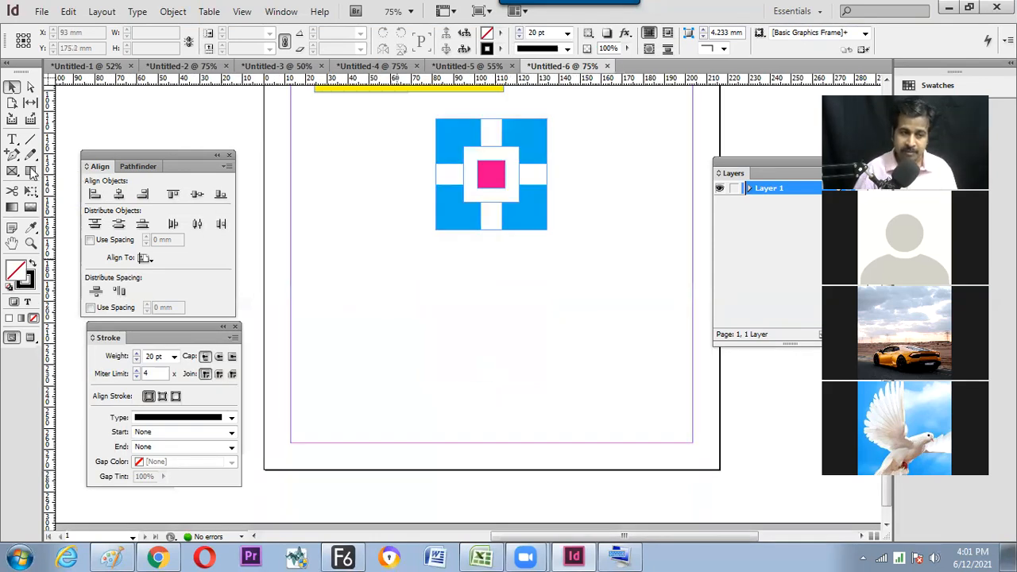
drag(361, 314, 396, 347)
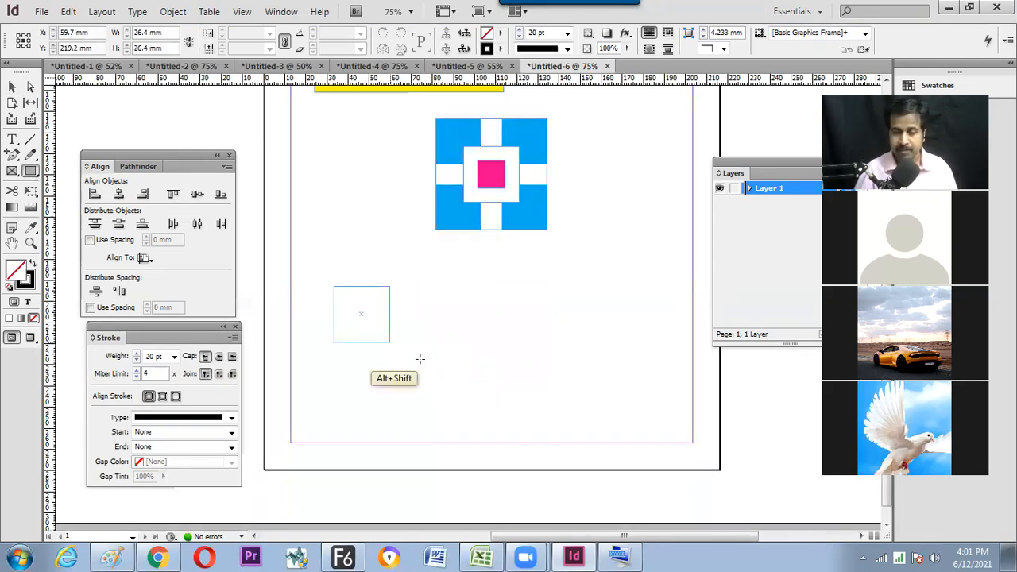
key(v)
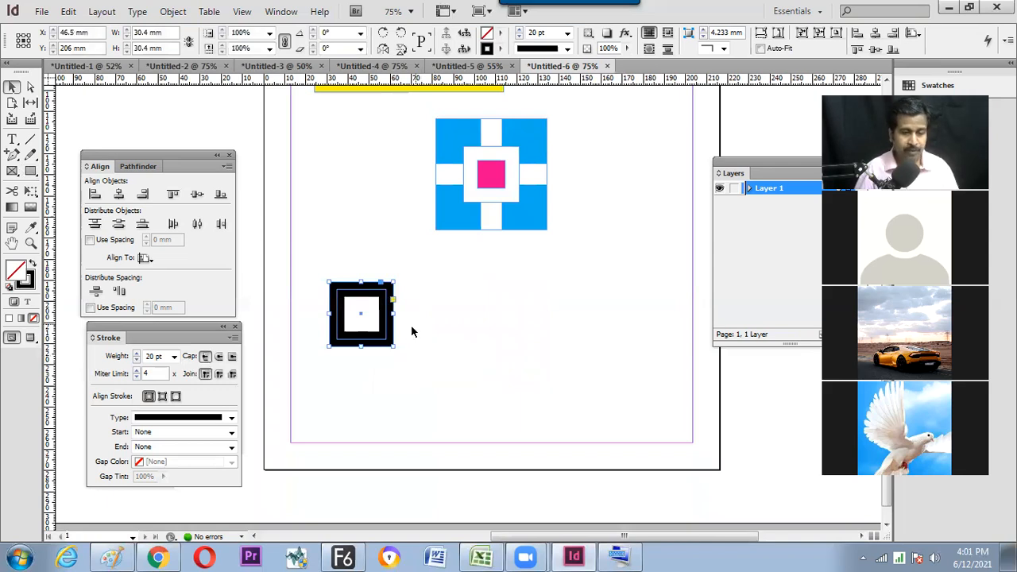
click(567, 32)
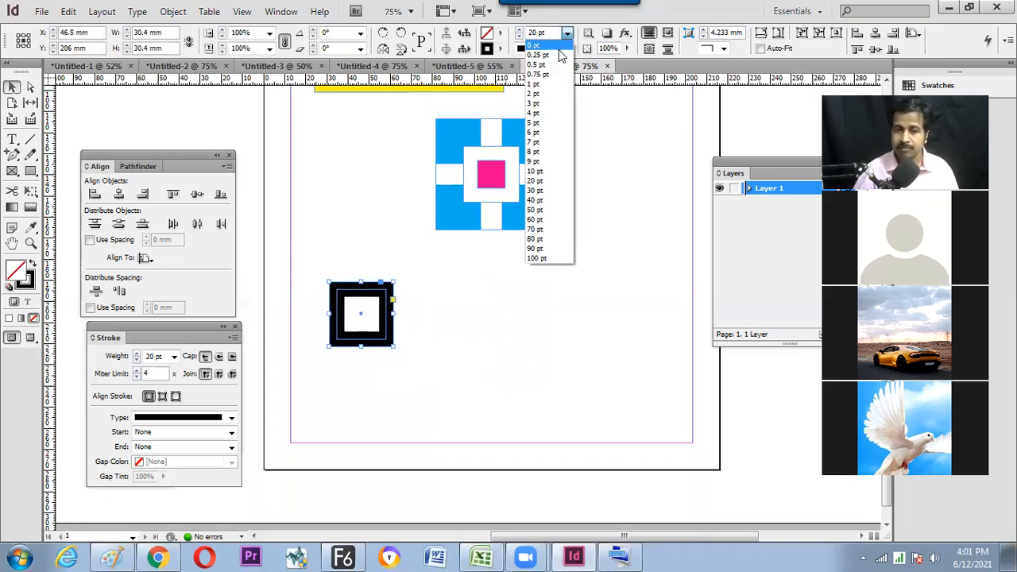
click(534, 83)
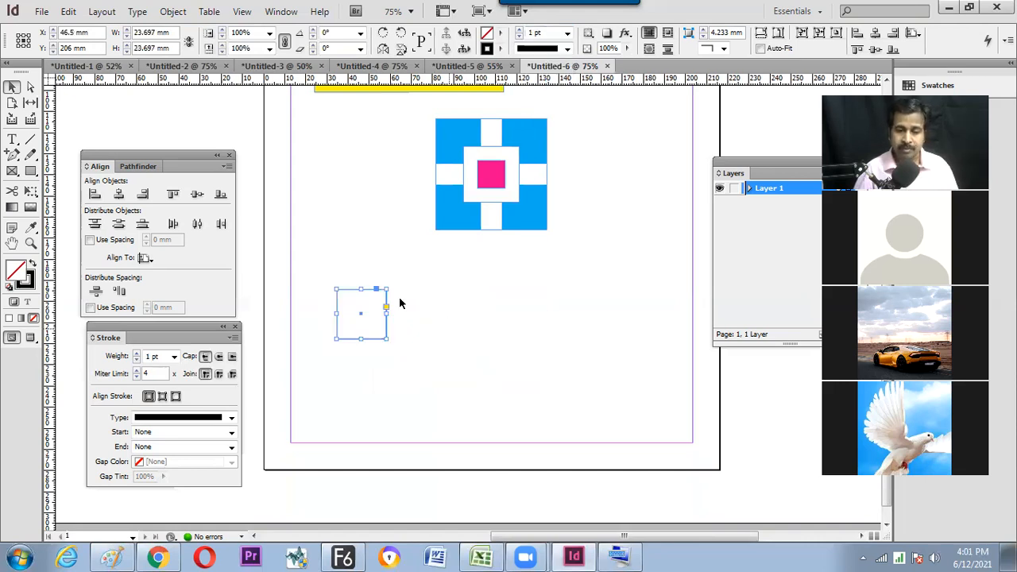
Duplicate the small square in place and rotate one of the two copies by 45° to form an eight-pointed star.
click(400, 299)
click(387, 316)
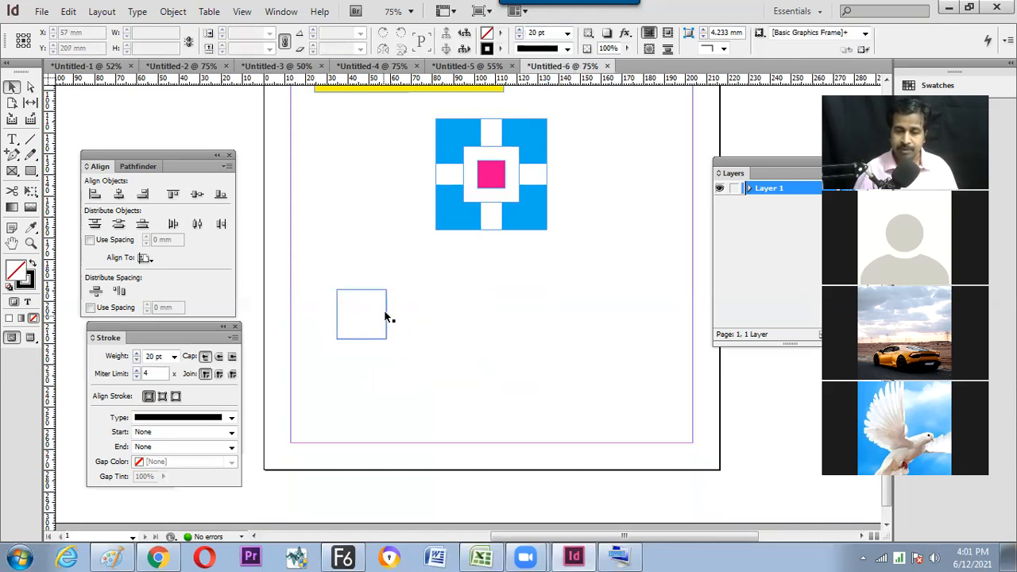
click(387, 311)
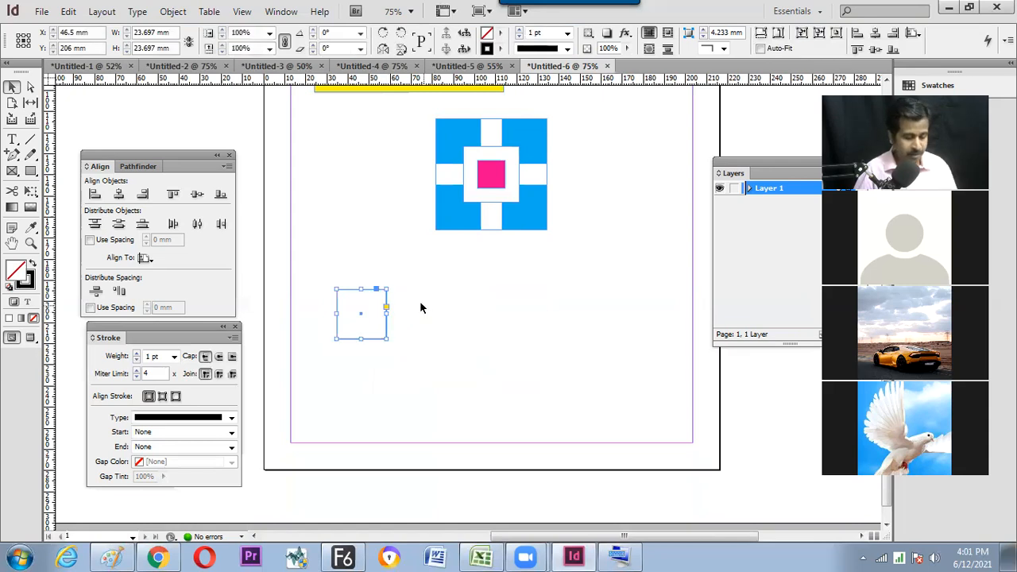
key(ctrl)
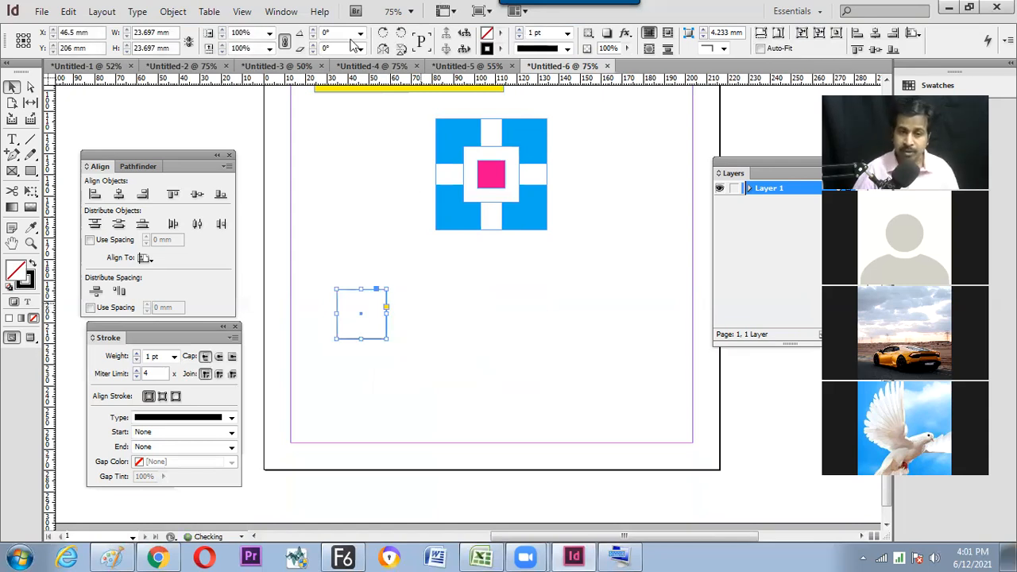
click(361, 35)
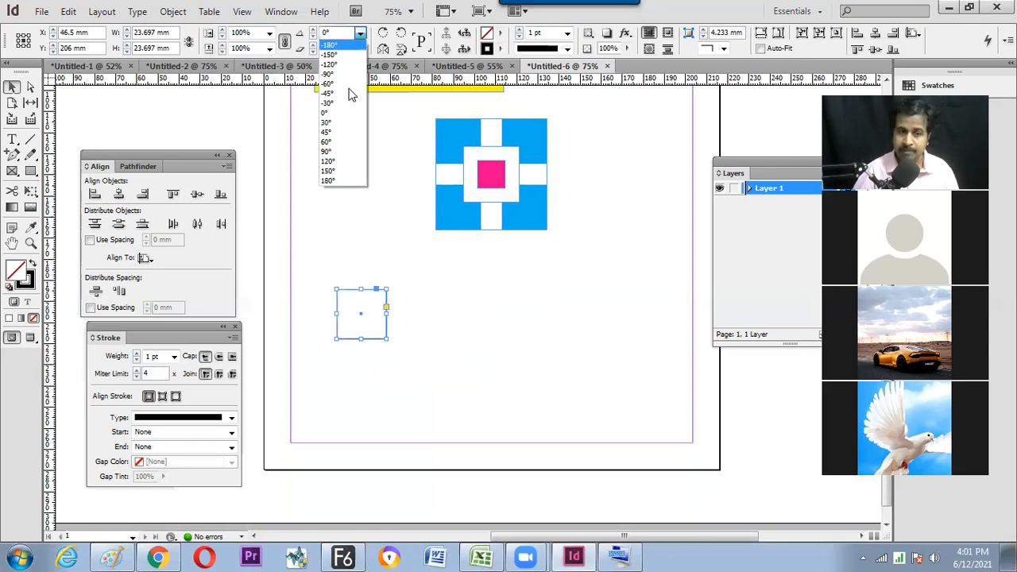
click(338, 132)
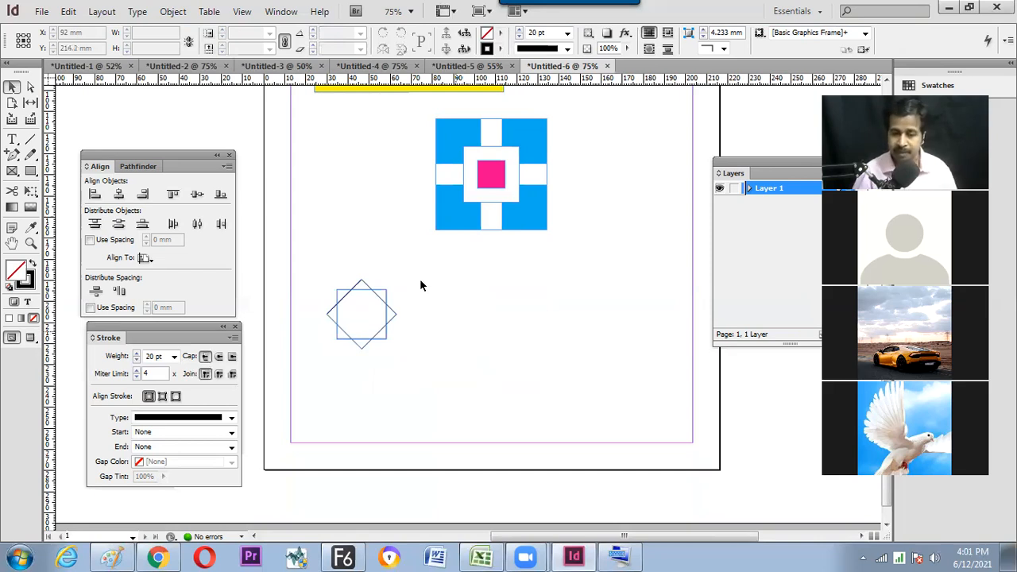
Set the stroke weight of both squares forming the star to 6 pt and deselect them.
drag(311, 352, 438, 342)
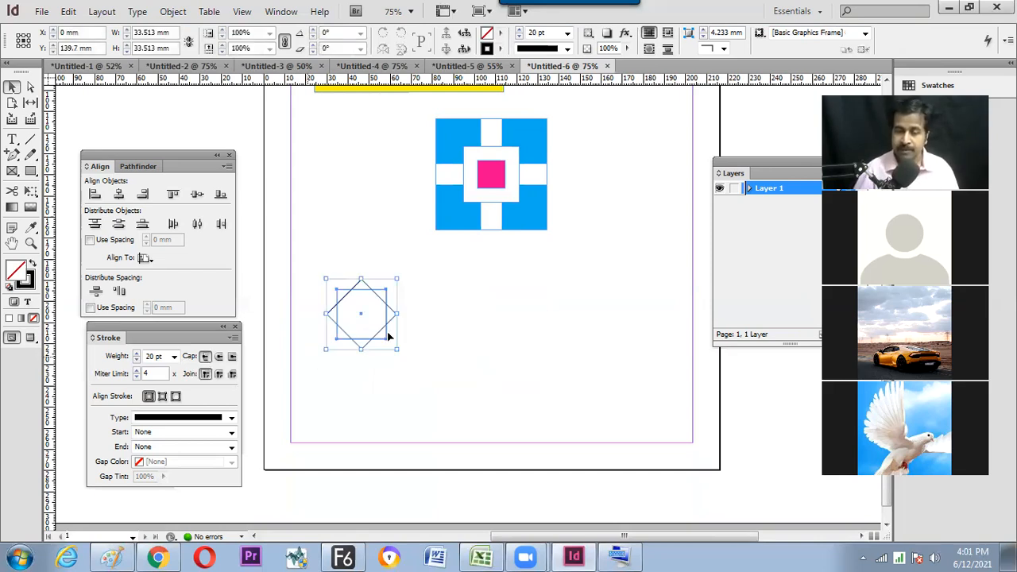
click(399, 284)
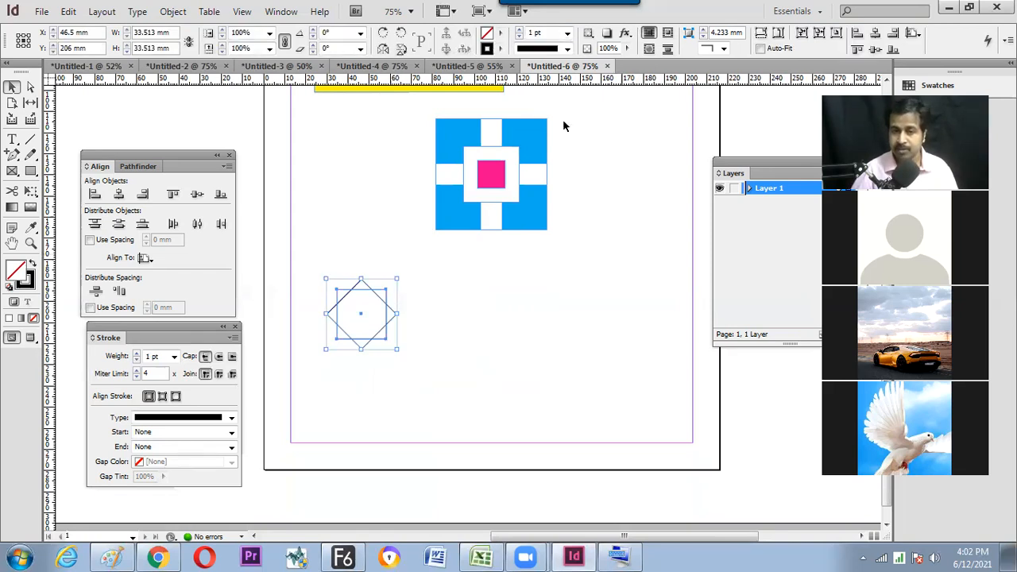
click(567, 32)
click(556, 133)
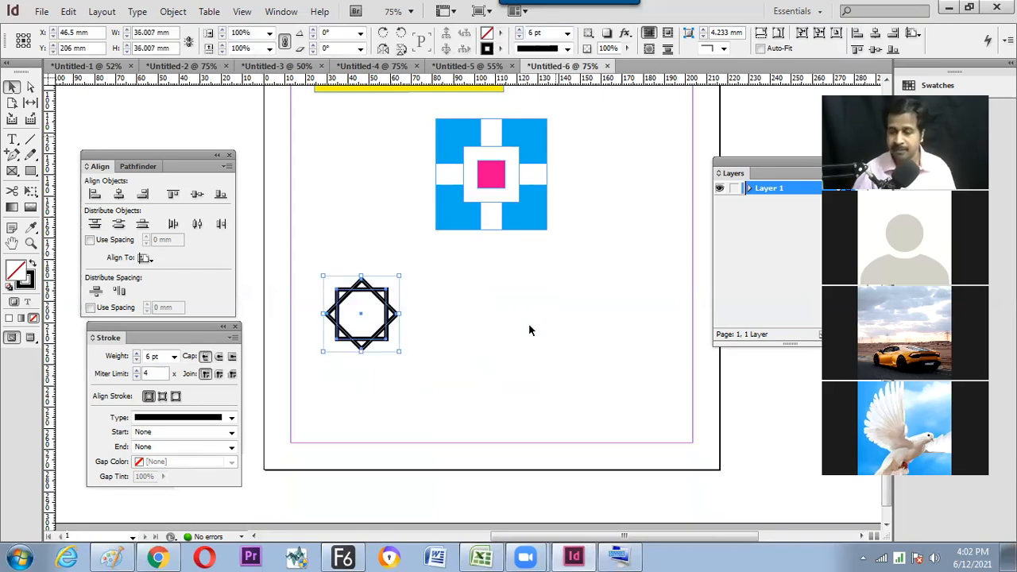
click(512, 301)
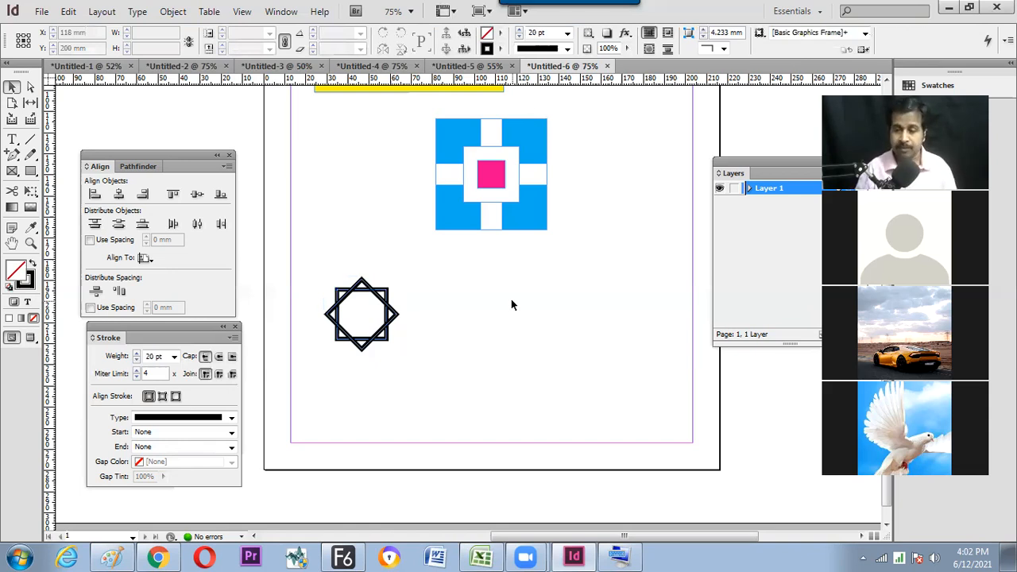
Draw another square frame about 36 mm wide beside the star and show the Pathfinder options.
drag(304, 267, 394, 348)
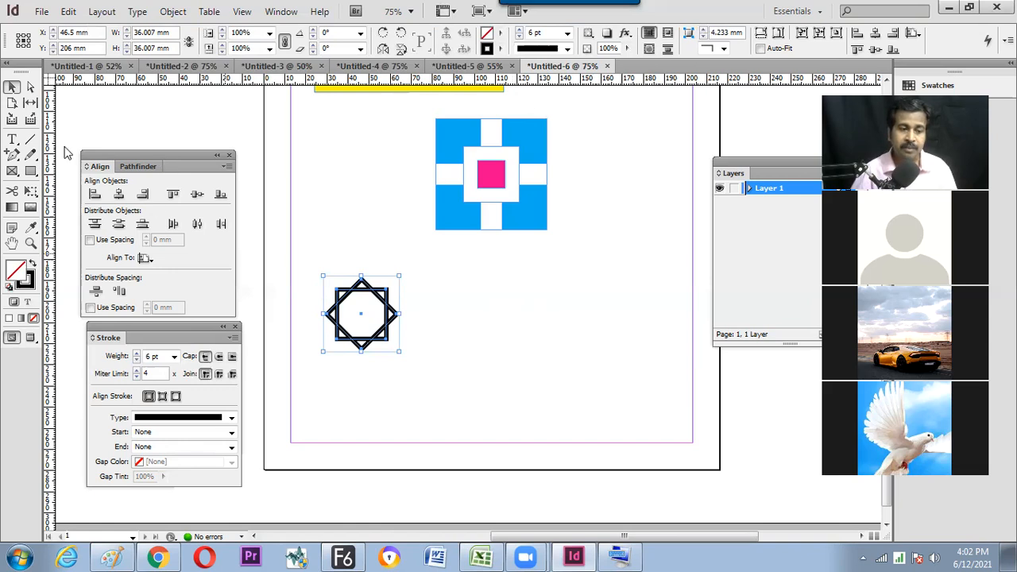
click(31, 172)
drag(477, 286, 554, 362)
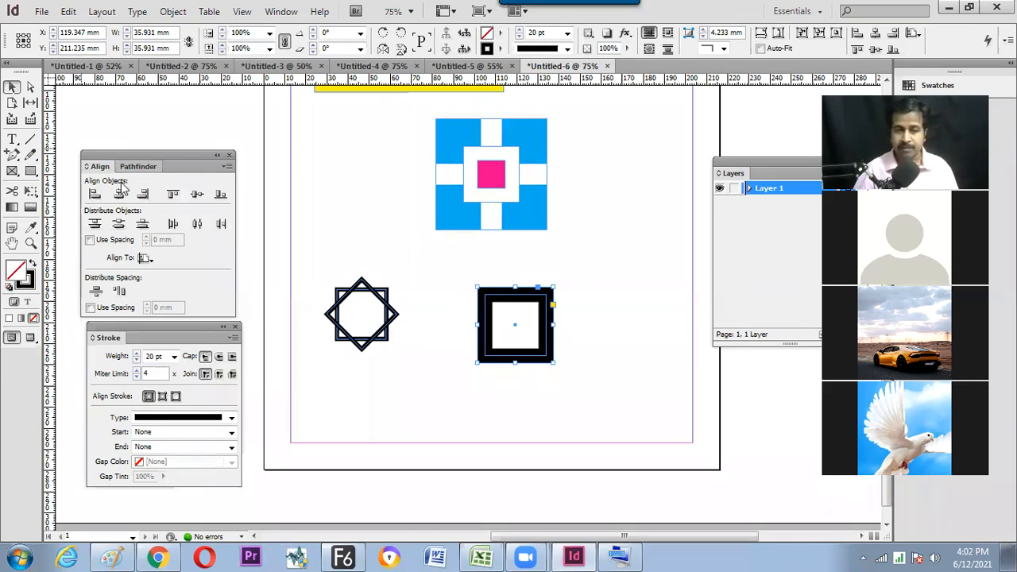
click(137, 166)
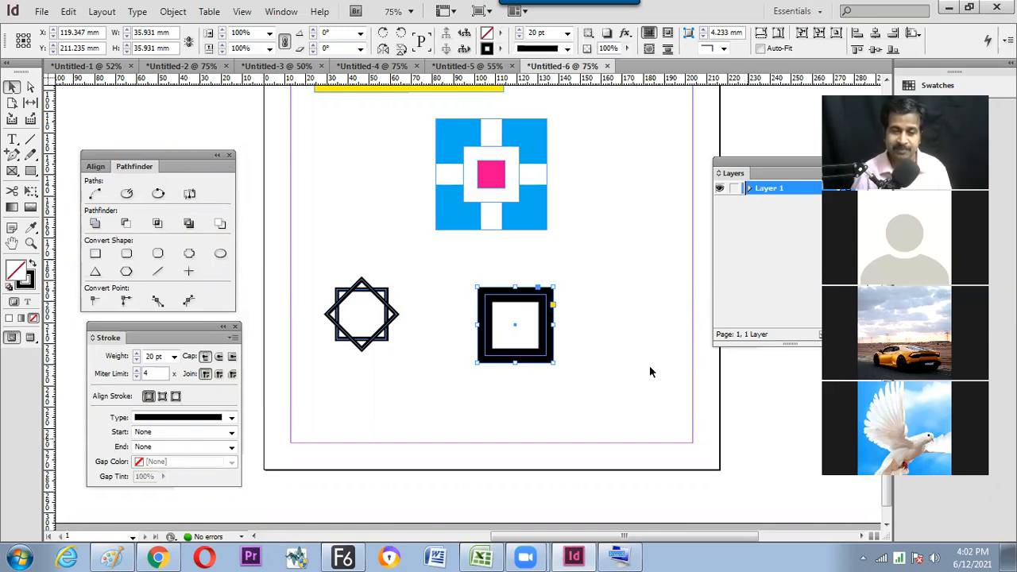
Switch to the fusion note workbook in Excel.
click(491, 556)
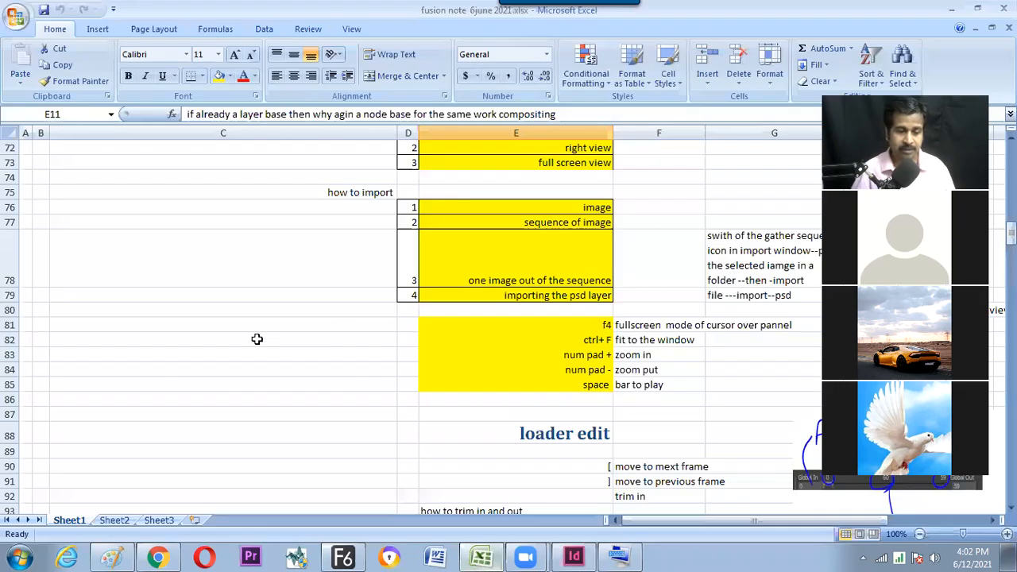
click(270, 338)
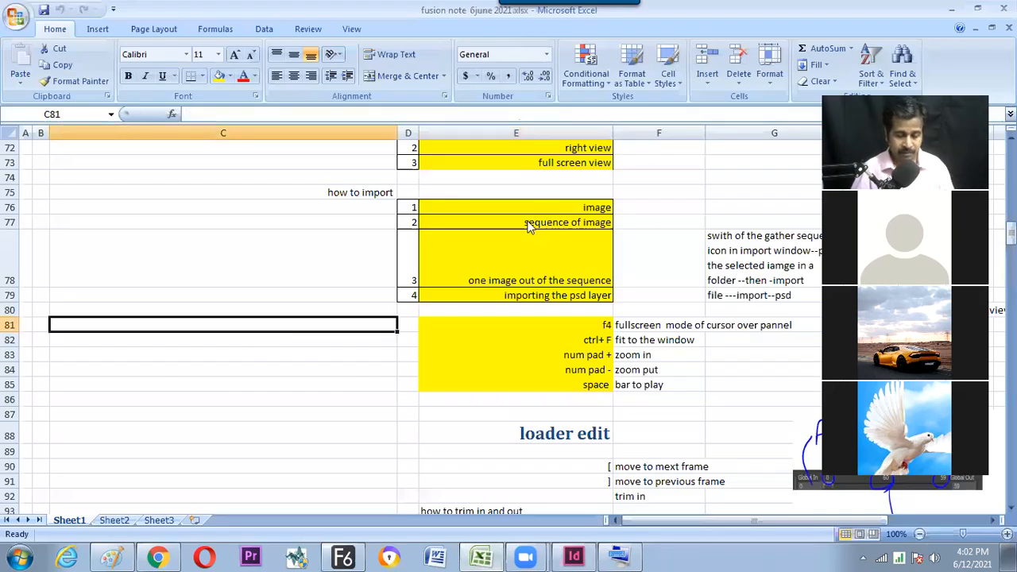
key(alt+Tab)
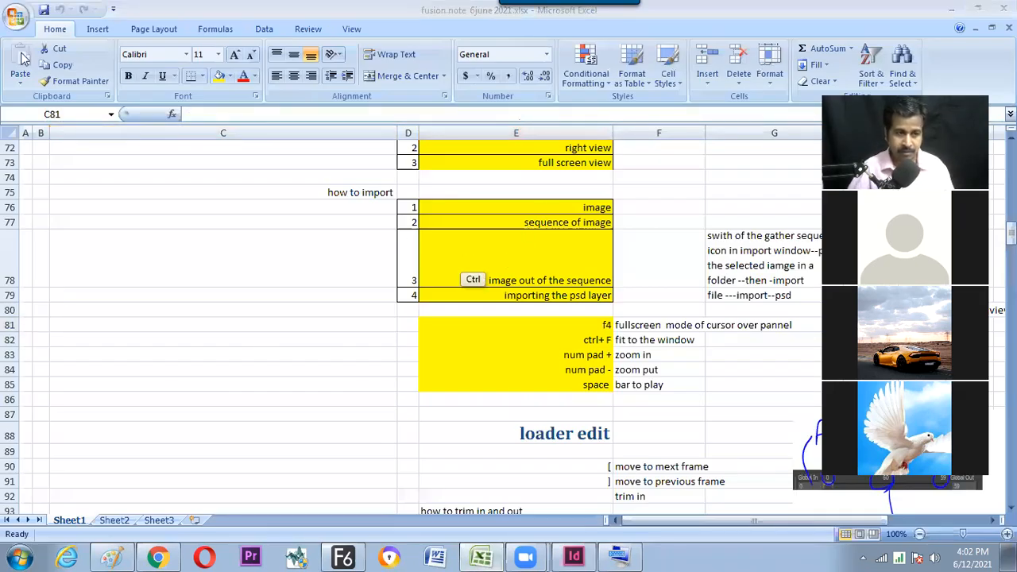
key(alt+f)
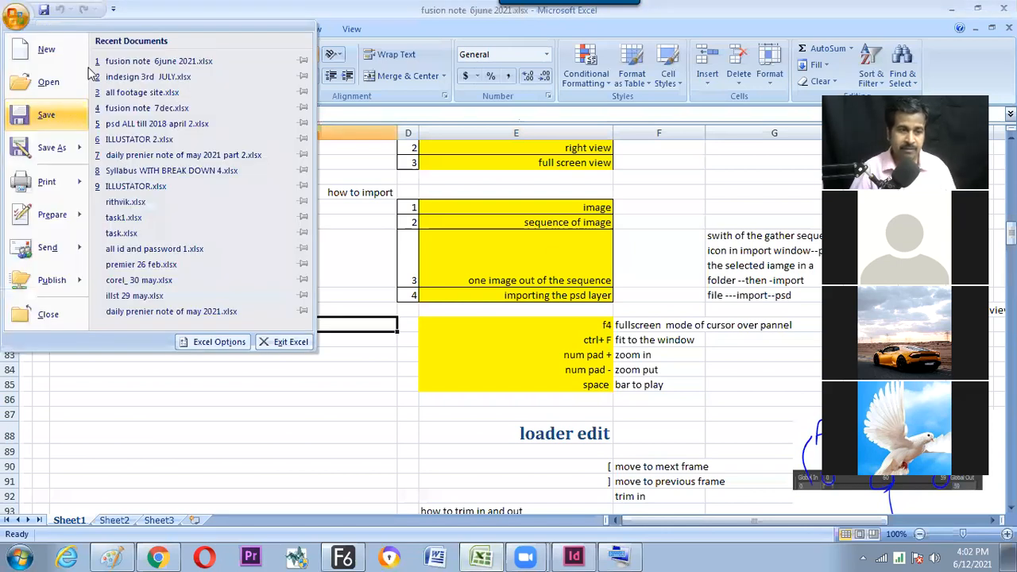
mouse_move(69, 148)
click(143, 94)
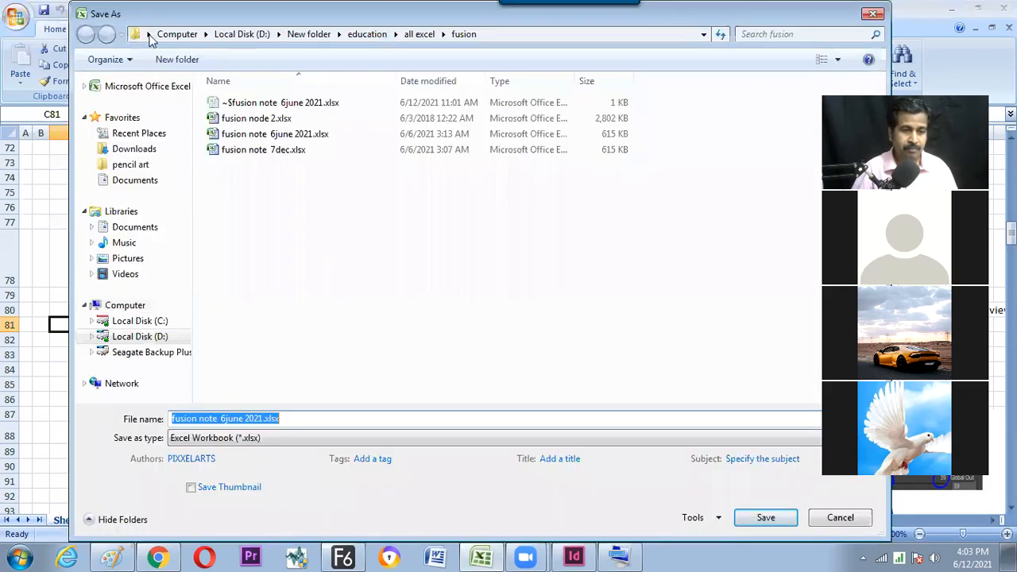
click(147, 35)
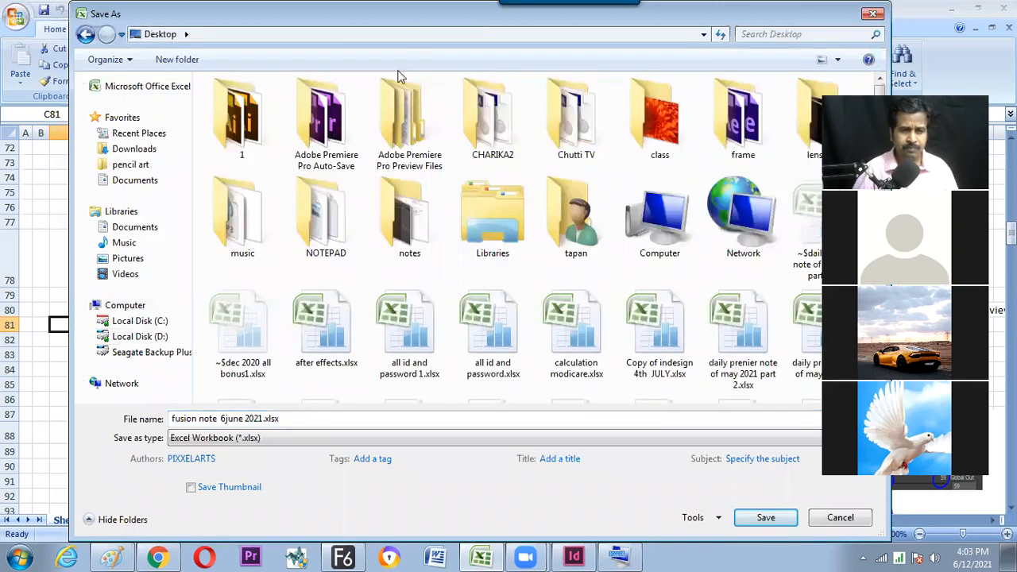
drag(854, 14, 806, 14)
key(Return)
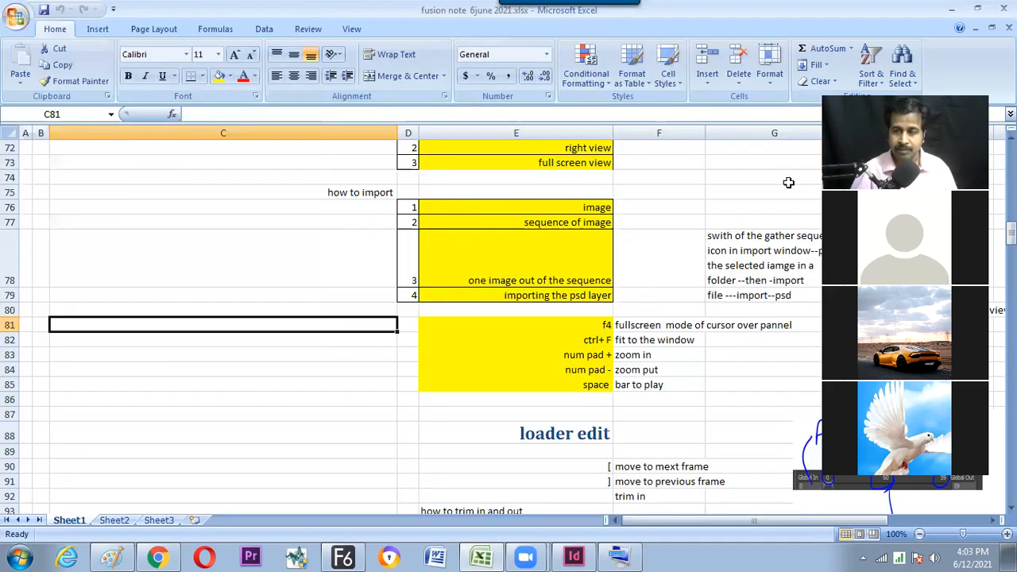
click(660, 280)
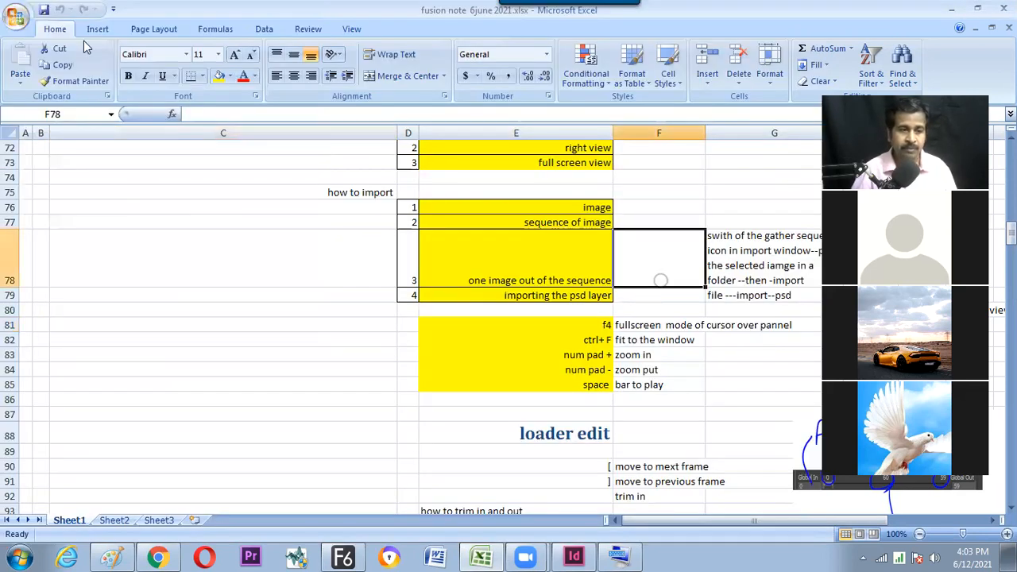
Open the recent workbook indesign 3rd JULY.xlsx and browse its topic list and shortcut notes.
click(152, 81)
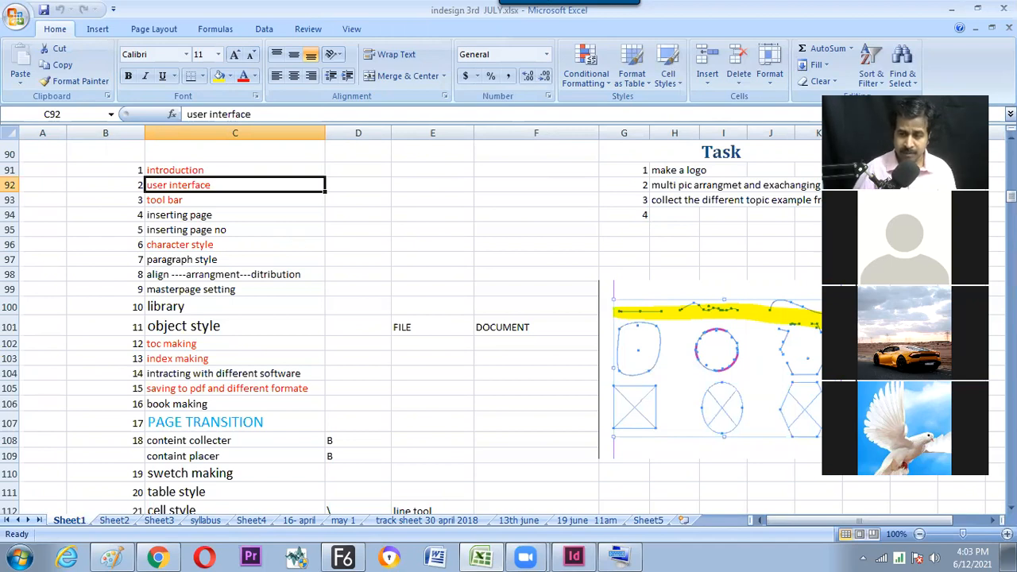
scroll(398, 317, down, 7)
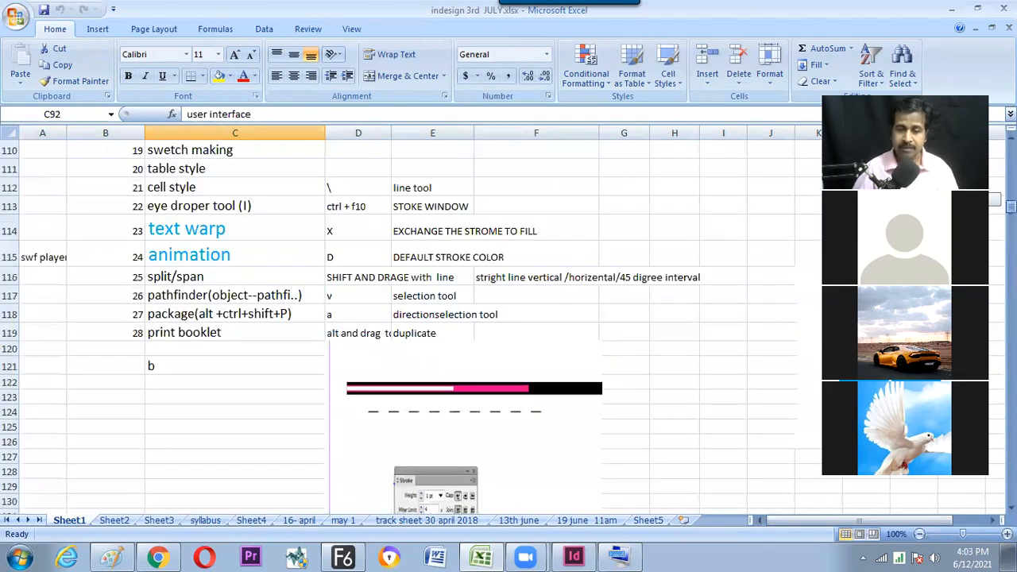
scroll(397, 318, down, 13)
scroll(398, 318, up, 4)
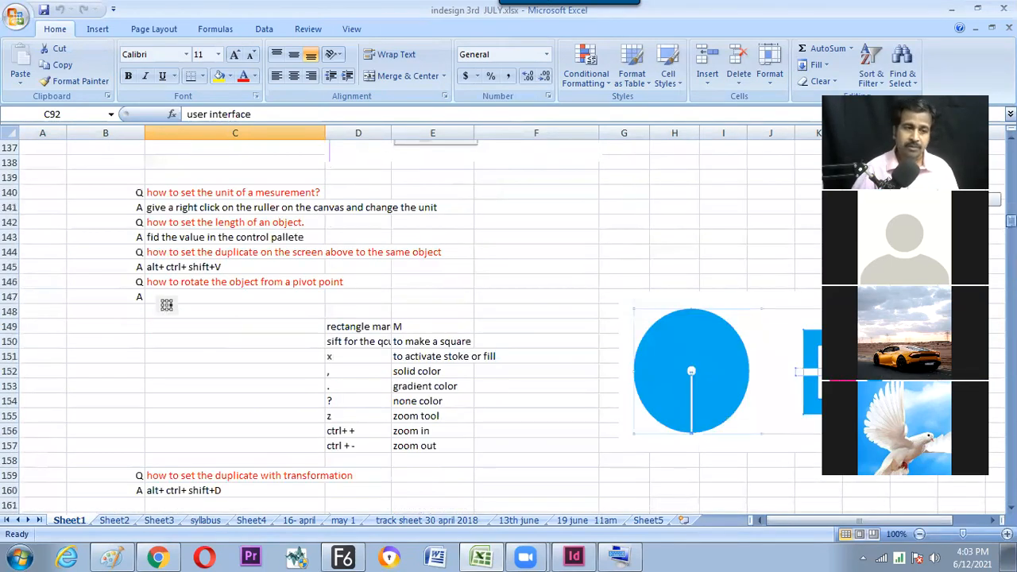
scroll(398, 318, up, 3)
Save a copy of the workbook to the Desktop under the name indesign to send.
click(20, 24)
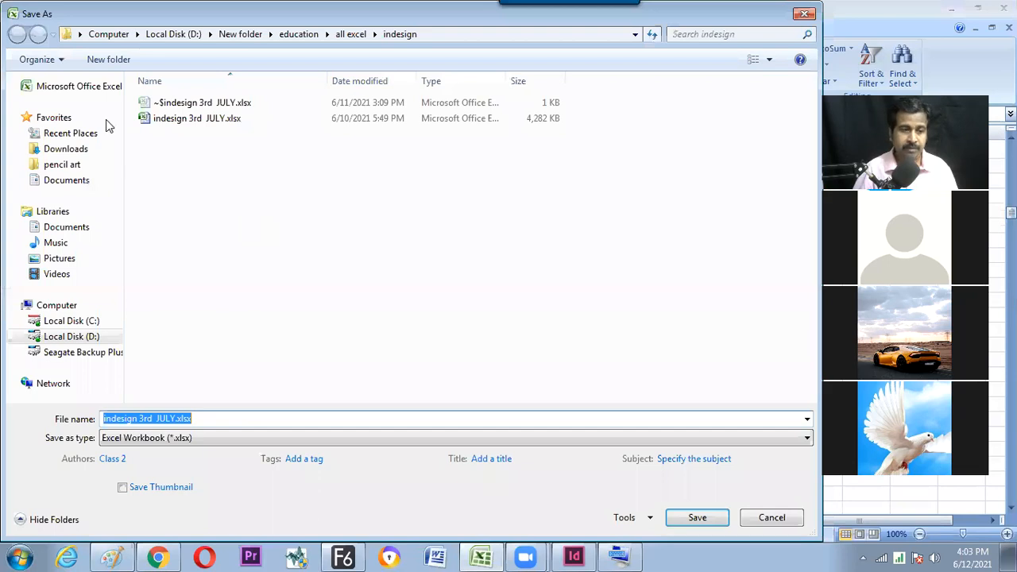
click(82, 36)
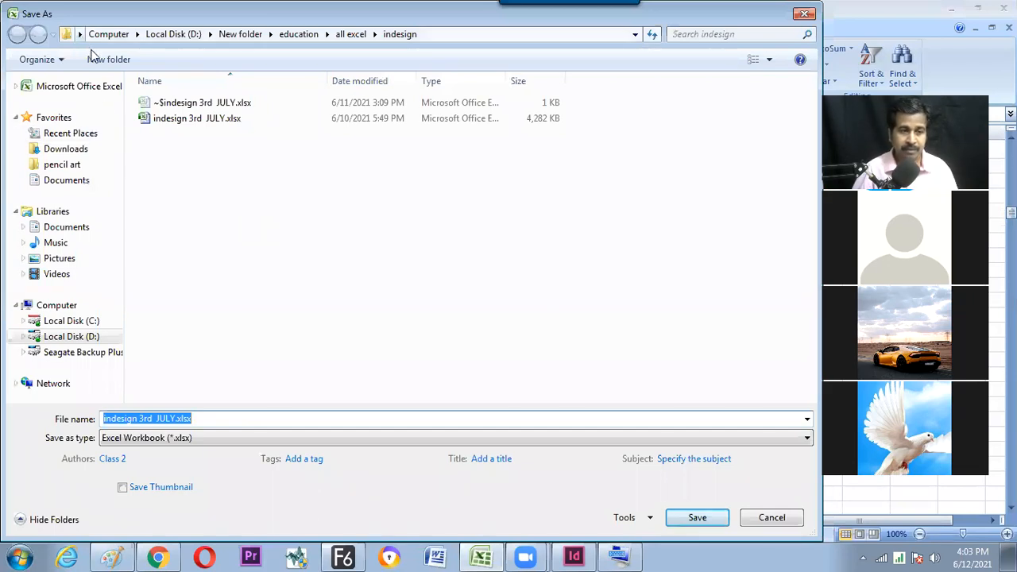
click(98, 60)
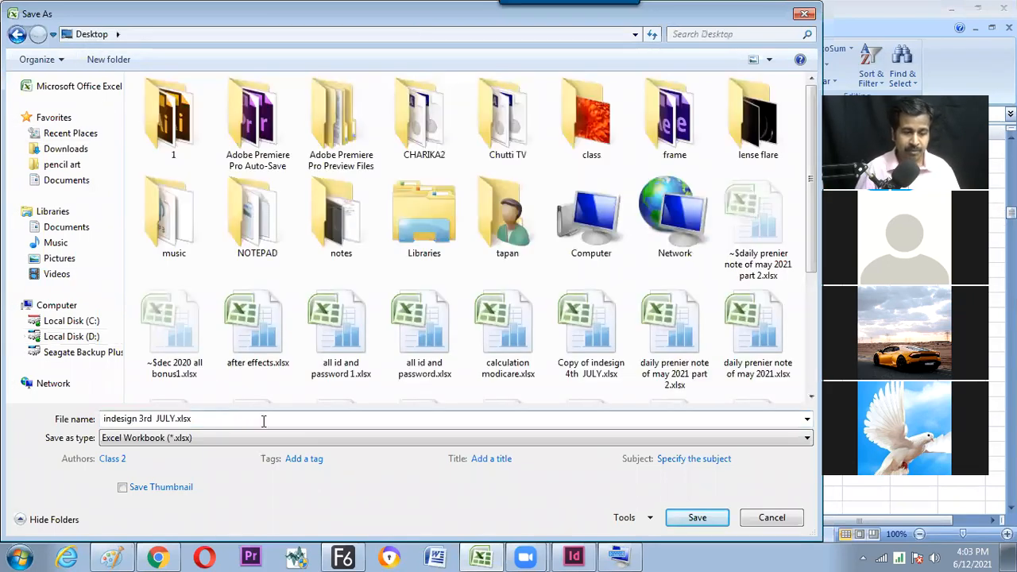
click(243, 413)
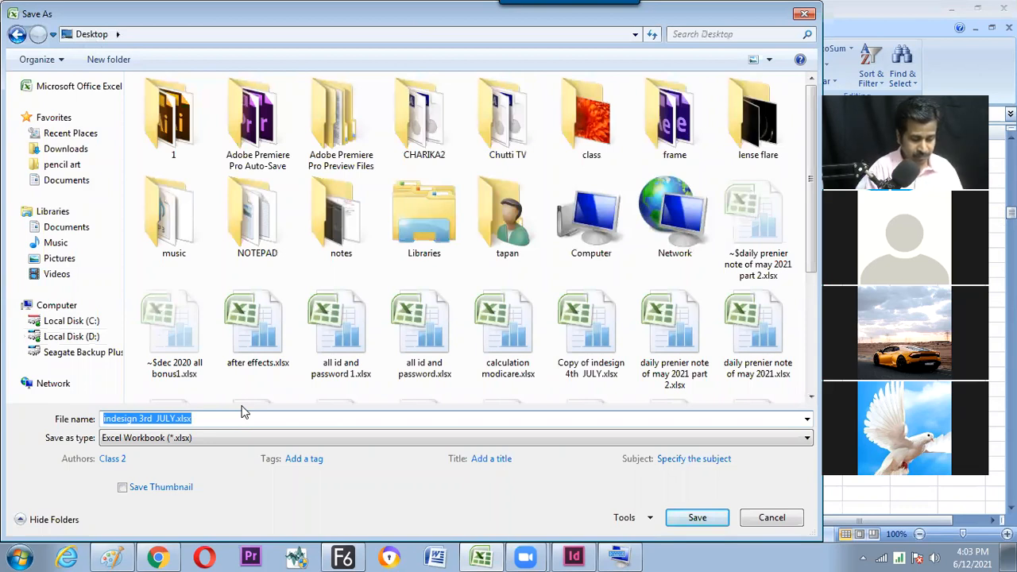
text(indesi)
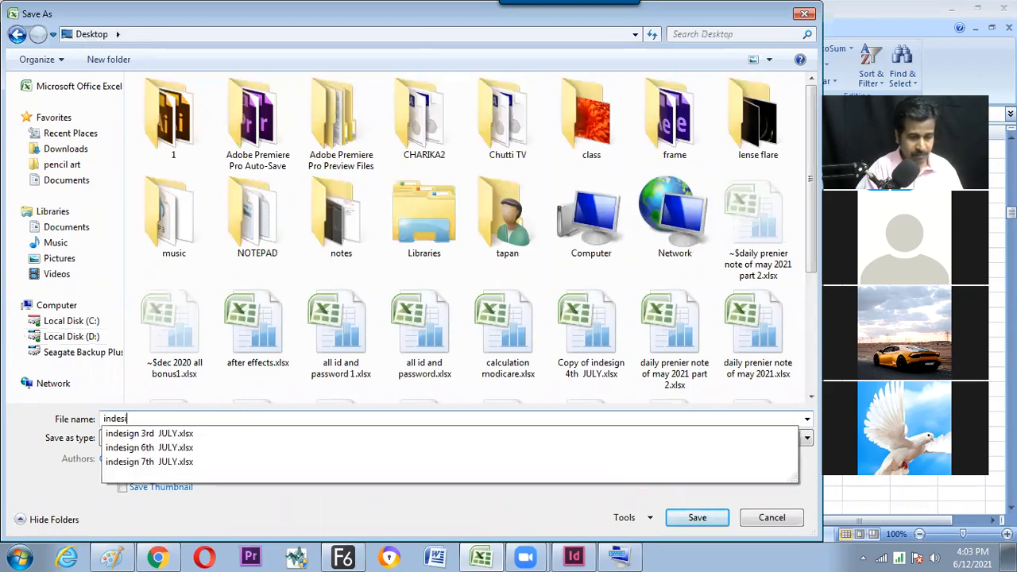
text(gn to send)
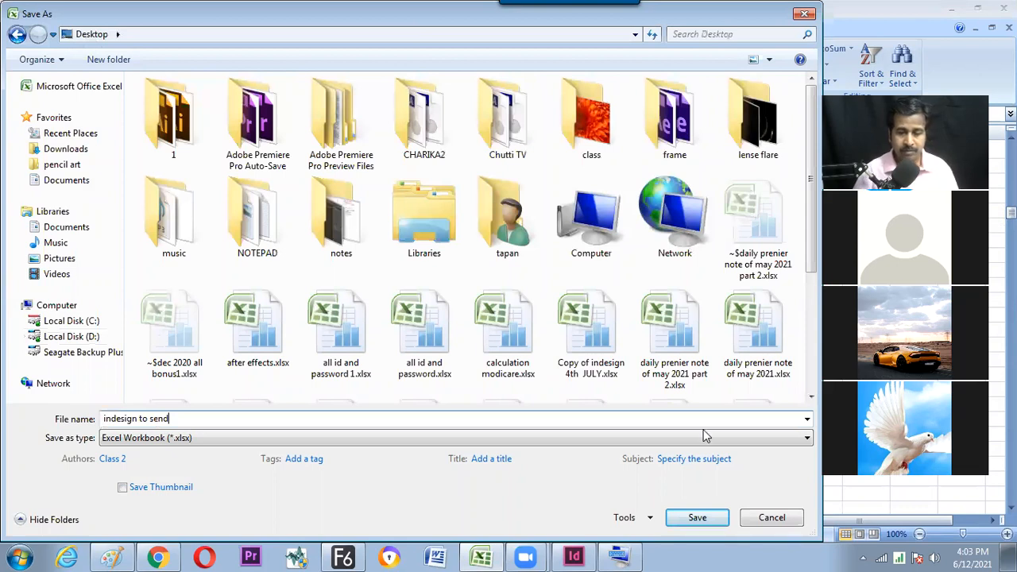
click(699, 521)
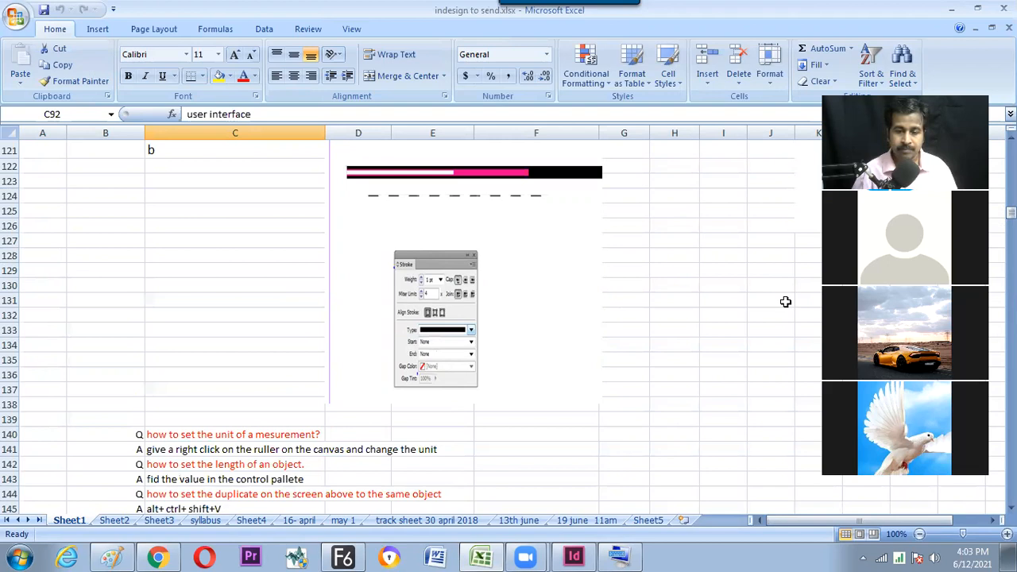
Switch to Zoom and open indesign to send.xlsx from the Desktop as the file to send to the meeting.
key(alt+Tab)
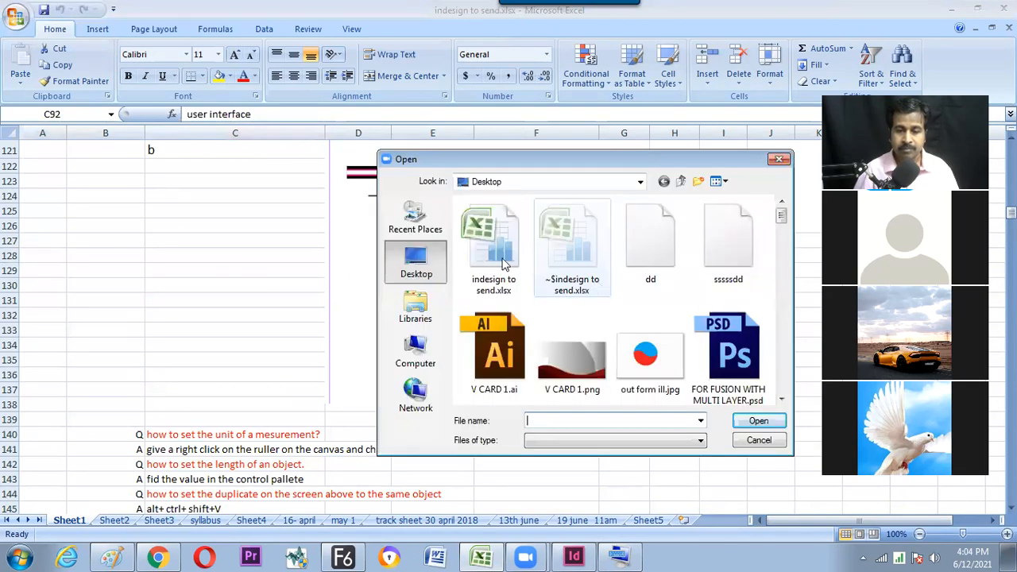
click(503, 264)
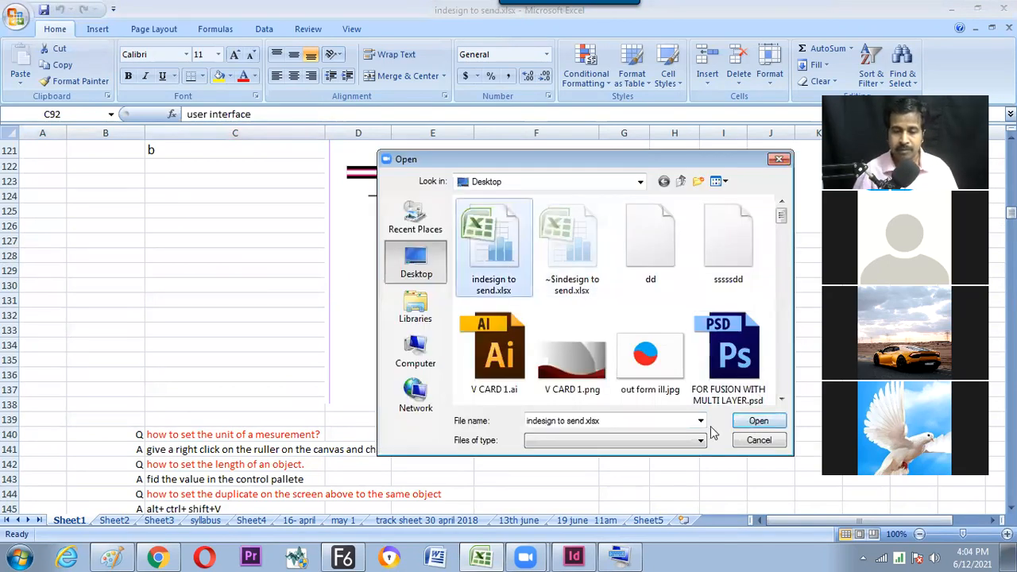
key(Return)
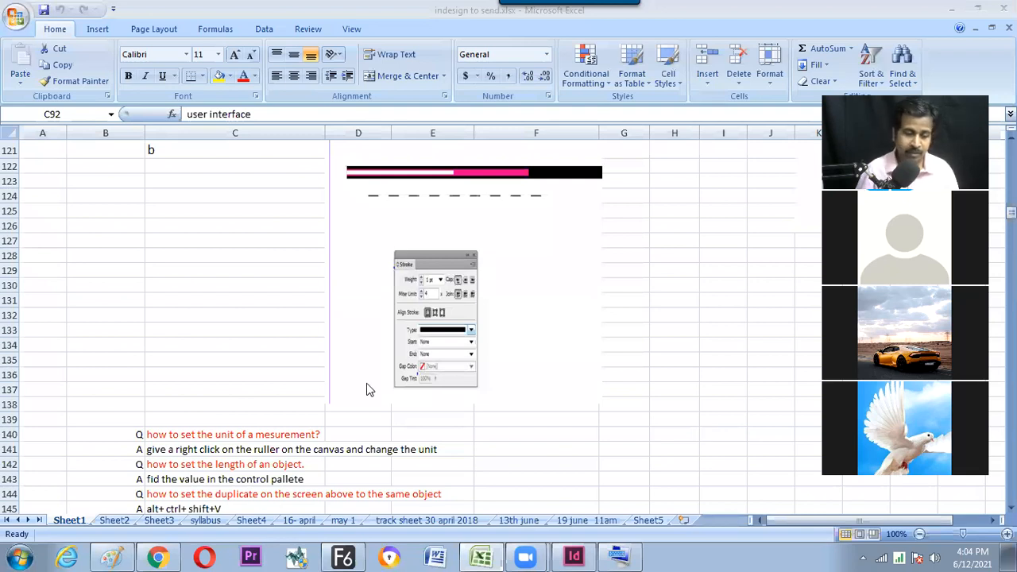
Switch to Paint and handwrite the contact phone number in red in the empty area below the View notes.
click(112, 556)
mouse_move(114, 431)
mouse_down()
mouse_move(129, 421)
mouse_move(125, 445)
mouse_move(139, 434)
mouse_move(165, 437)
mouse_up()
drag(180, 418, 185, 434)
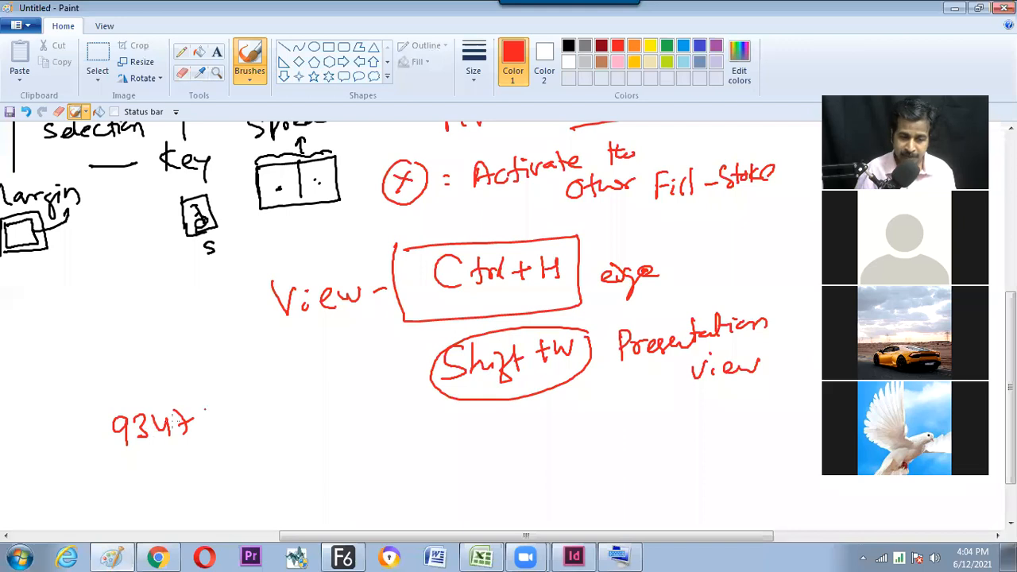
mouse_move(196, 405)
mouse_down()
mouse_move(217, 409)
mouse_move(199, 429)
mouse_up()
drag(220, 405, 237, 417)
mouse_move(241, 393)
mouse_down()
mouse_move(246, 413)
mouse_move(256, 407)
mouse_up()
drag(273, 382, 271, 401)
drag(289, 380, 288, 381)
Underline the handwritten phone number and add an underlined WhatsApp label above it in red.
drag(315, 415, 124, 476)
drag(126, 359, 156, 361)
drag(80, 413, 249, 369)
drag(156, 367, 190, 367)
drag(199, 349, 201, 369)
drag(189, 359, 232, 358)
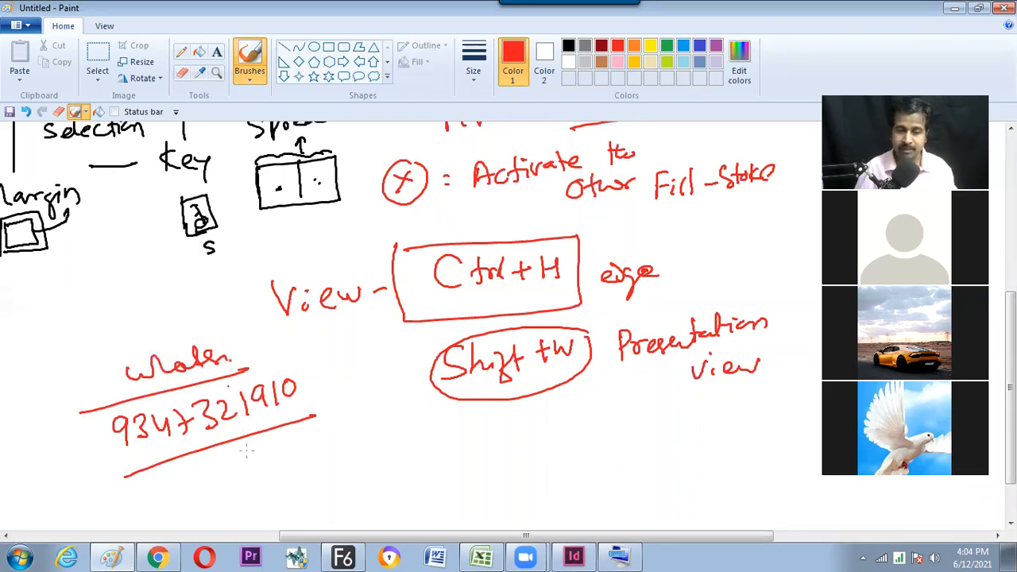